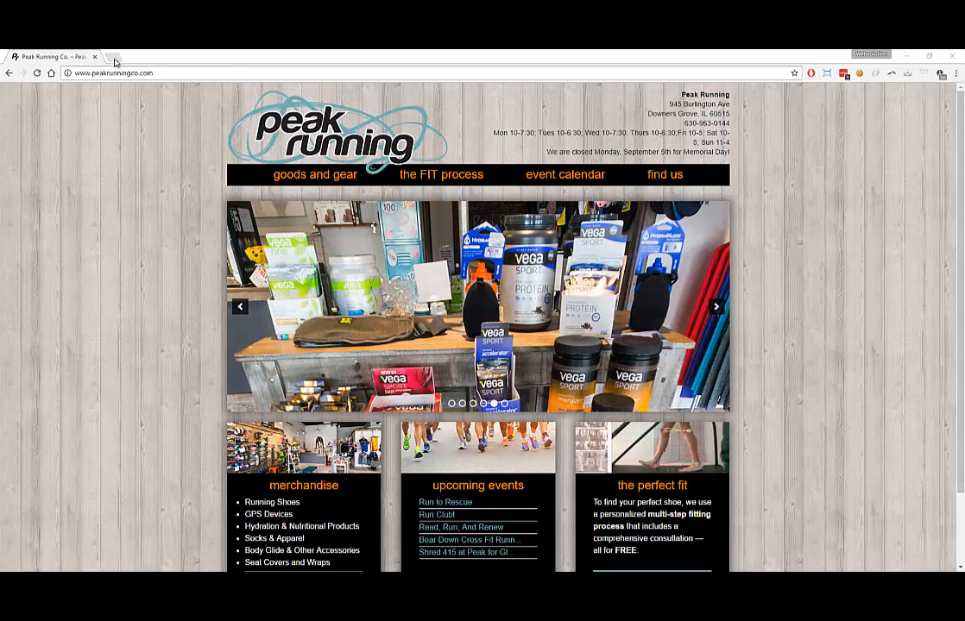
{"action": "left_click_drag", "start_coordinate": [170, 75], "coordinate": [62, 73]}
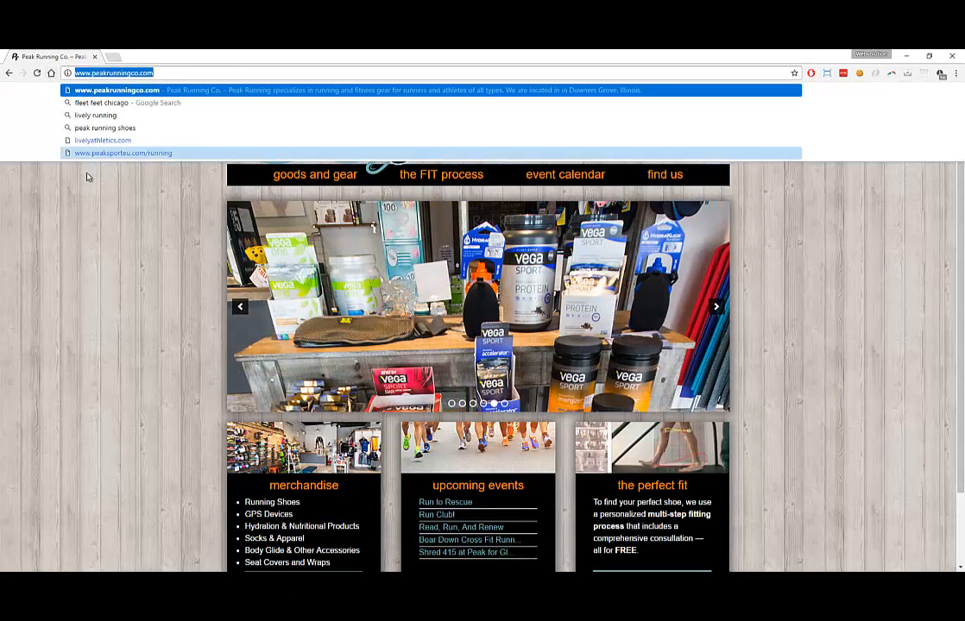
{"action": "left_click", "coordinate": [103, 214]}
{"action": "left_click", "coordinate": [113, 56]}
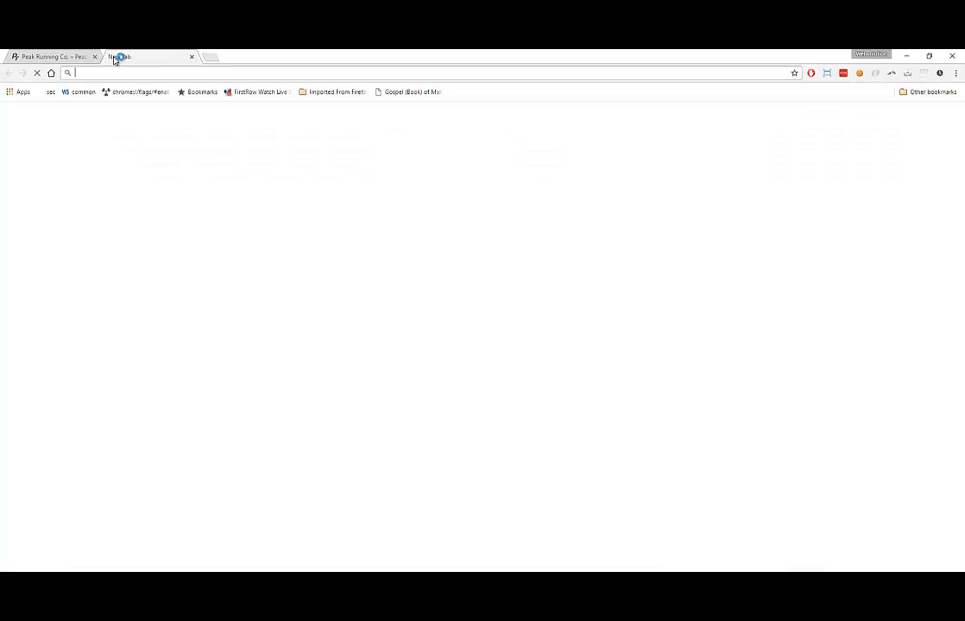
{"action": "type", "text": "www."}
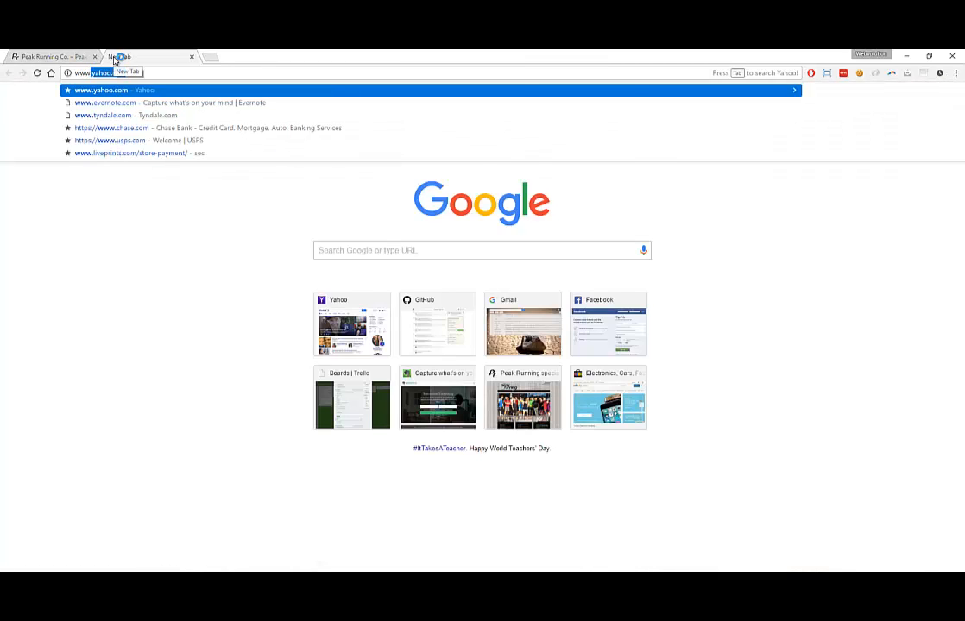
{"action": "type", "text": "peakrunningco"}
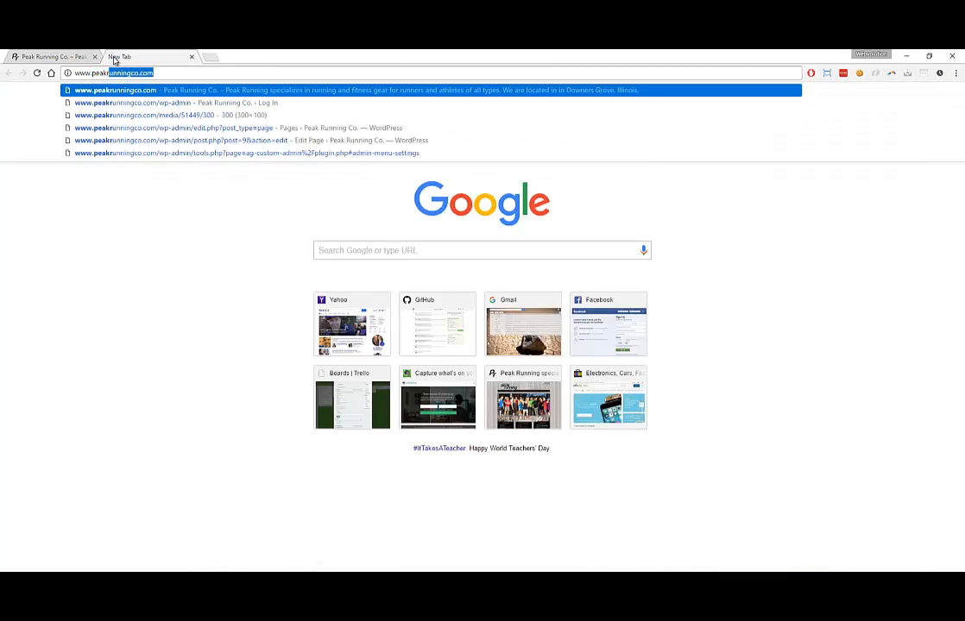
{"action": "type", "text": ".com/"}
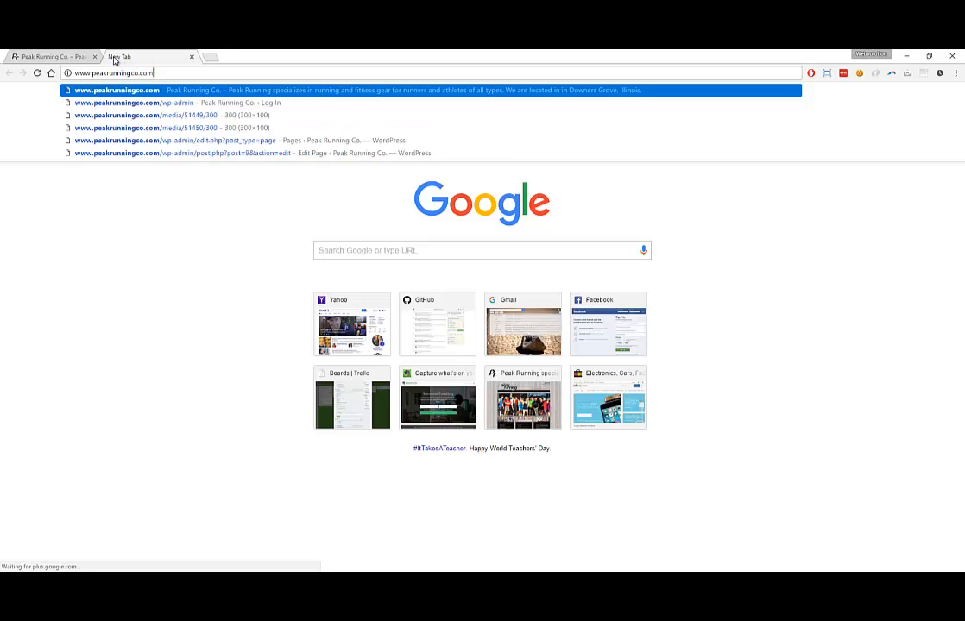
{"action": "type", "text": "wp-admin"}
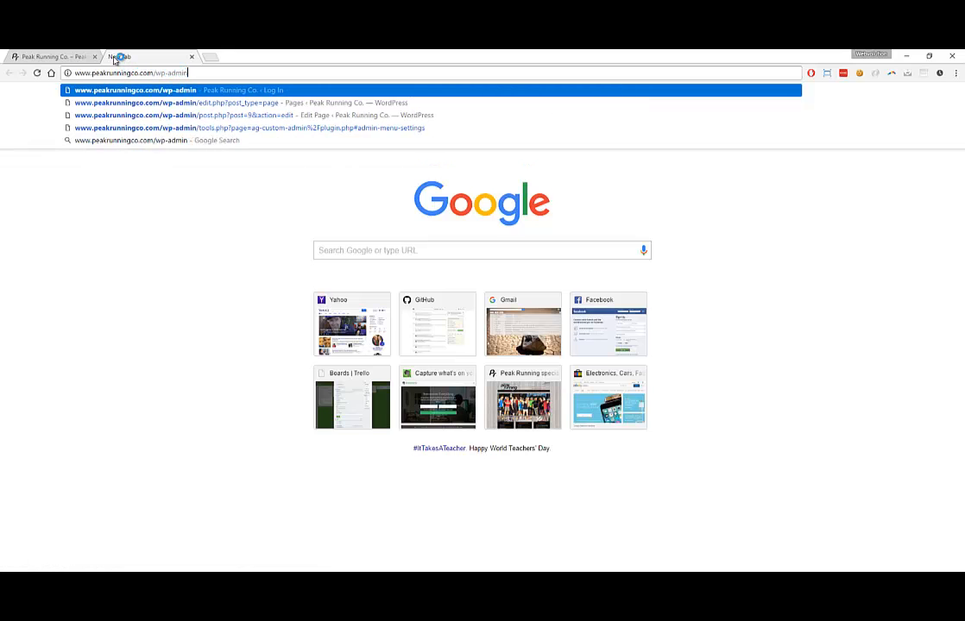
{"action": "key", "text": "Return"}
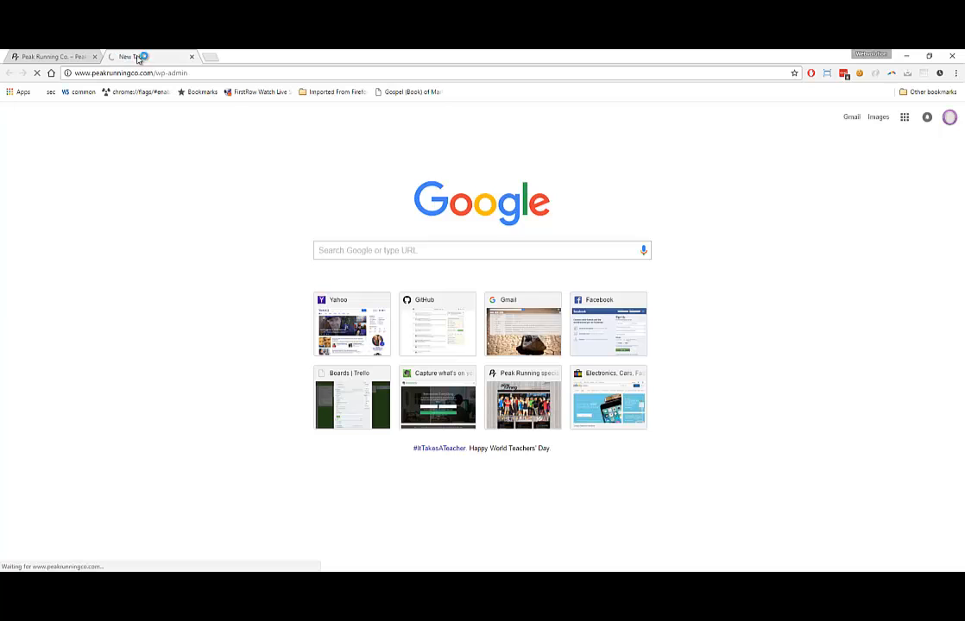
{"action": "left_click_drag", "start_coordinate": [154, 74], "coordinate": [184, 74]}
Visit the lost-password page, then go back to the Peak Running Co. homepage
{"action": "left_click", "coordinate": [163, 73]}
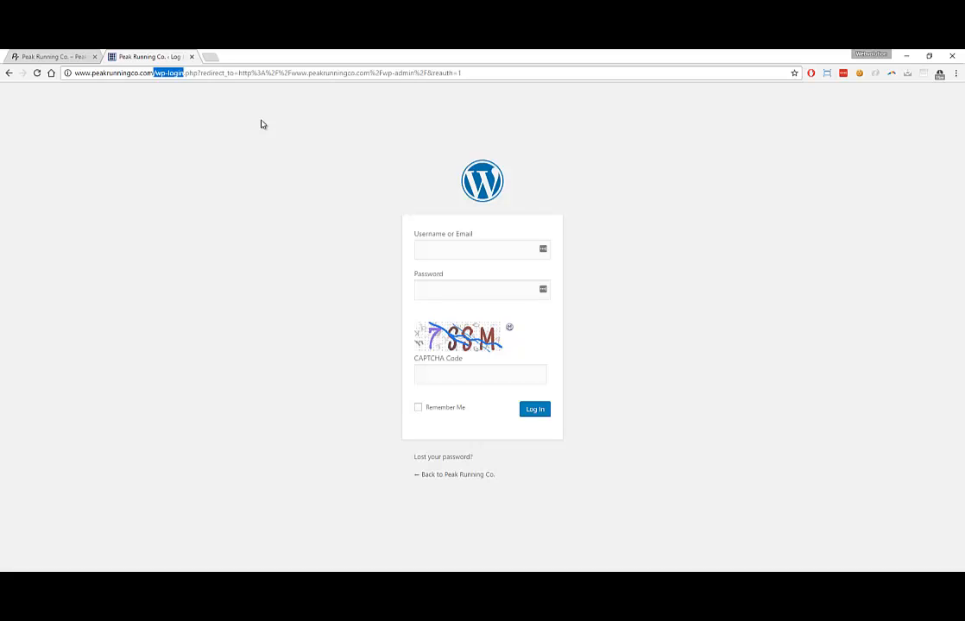
{"action": "left_click", "coordinate": [442, 457]}
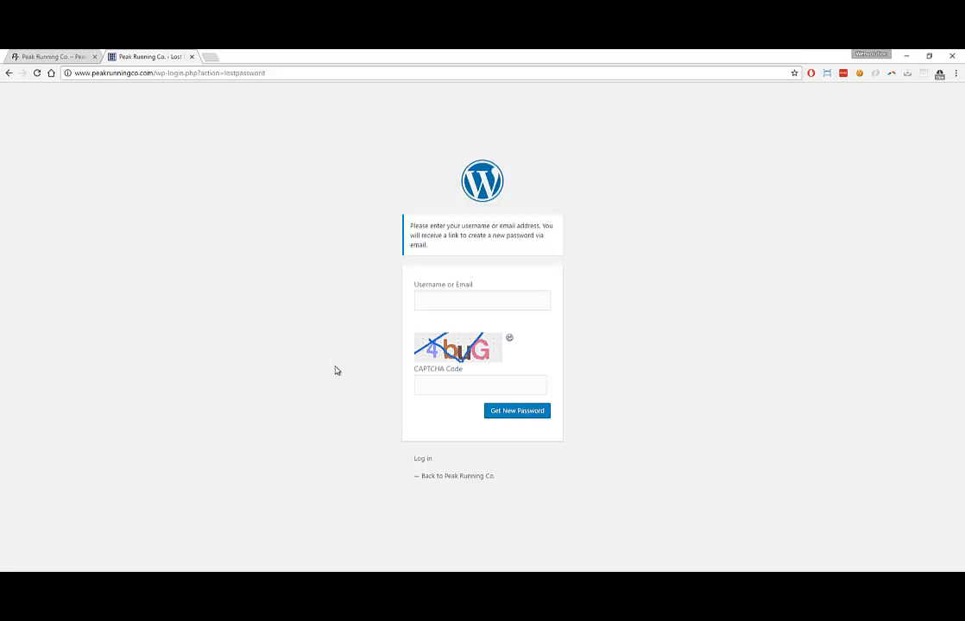
{"action": "left_click", "coordinate": [442, 477]}
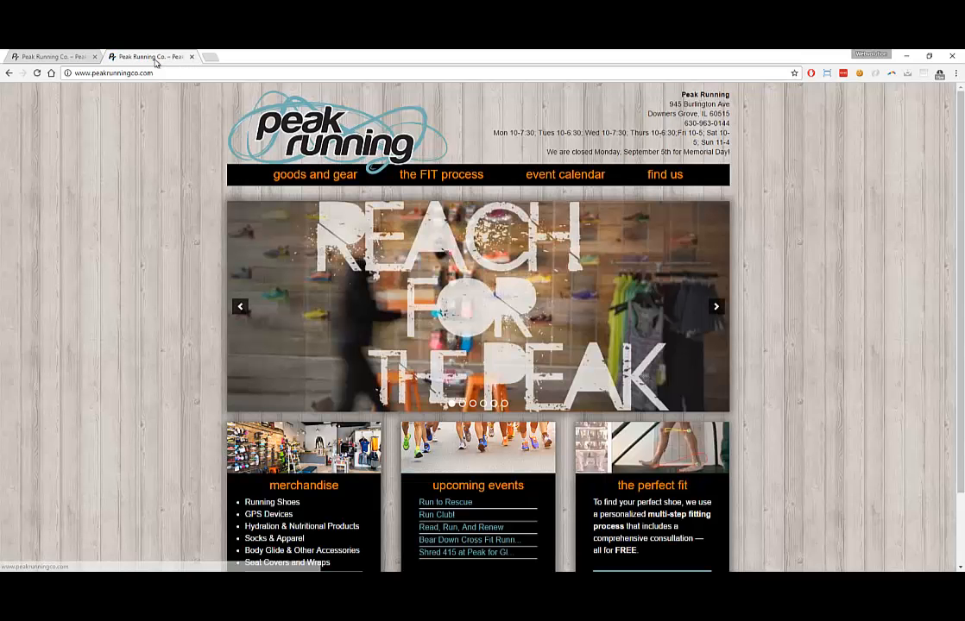
Append /wp-admin to the homepage address to reach the Dashboard, then switch to the live-site tab
{"action": "left_click", "coordinate": [179, 74]}
{"action": "type", "text": "/"}
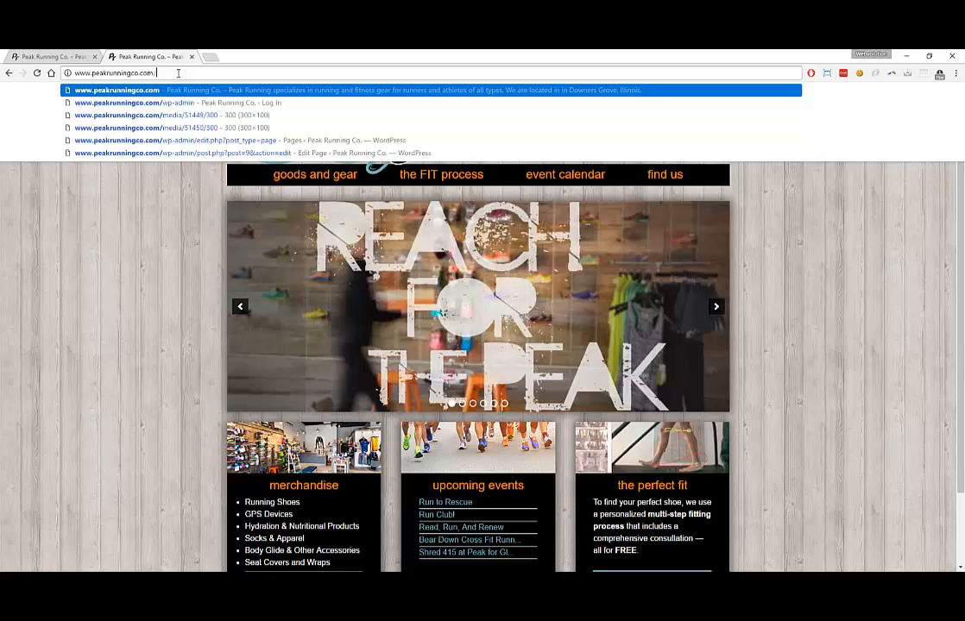
{"action": "type", "text": "wp-admin"}
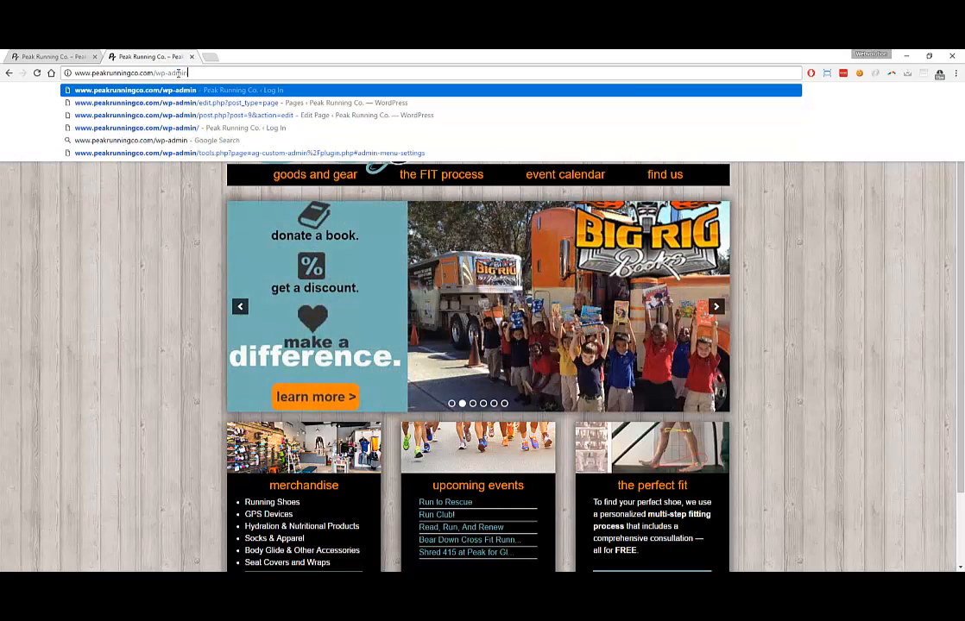
{"action": "key", "text": "Return"}
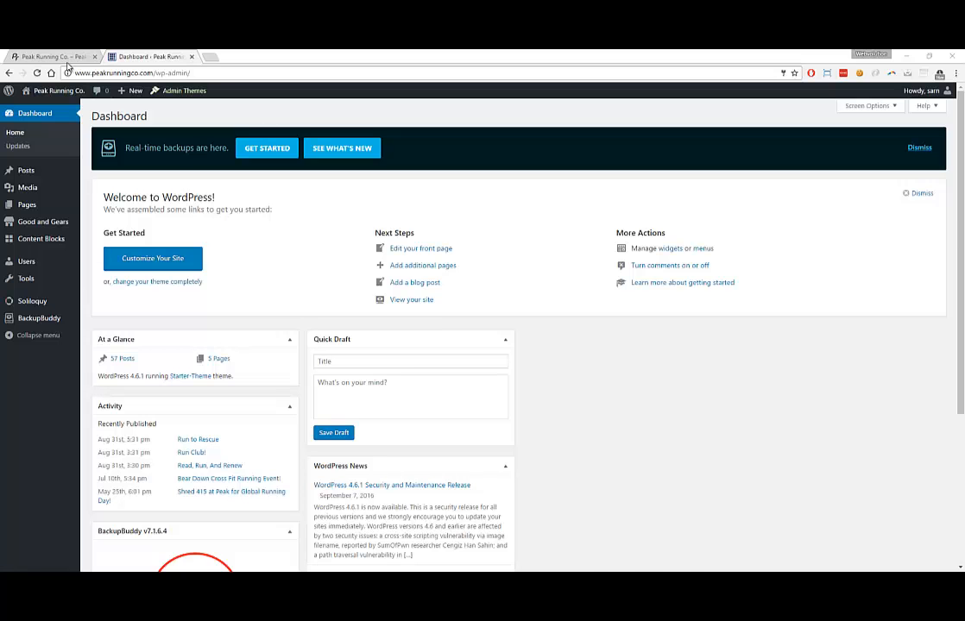
{"action": "left_click", "coordinate": [61, 57]}
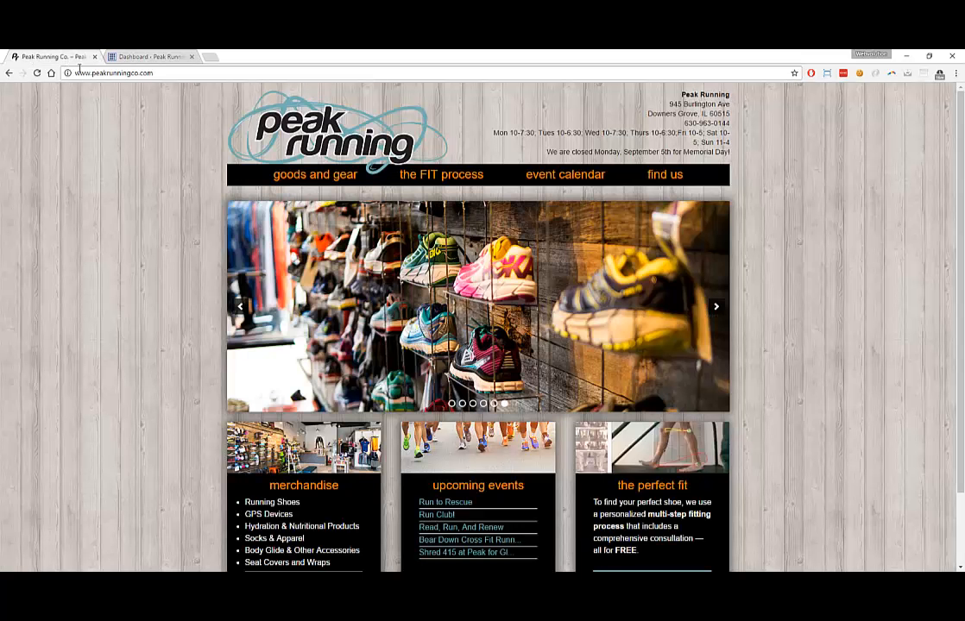
Open and scroll through the live FIT process page, then return to the Dashboard tab
{"action": "left_click", "coordinate": [413, 185]}
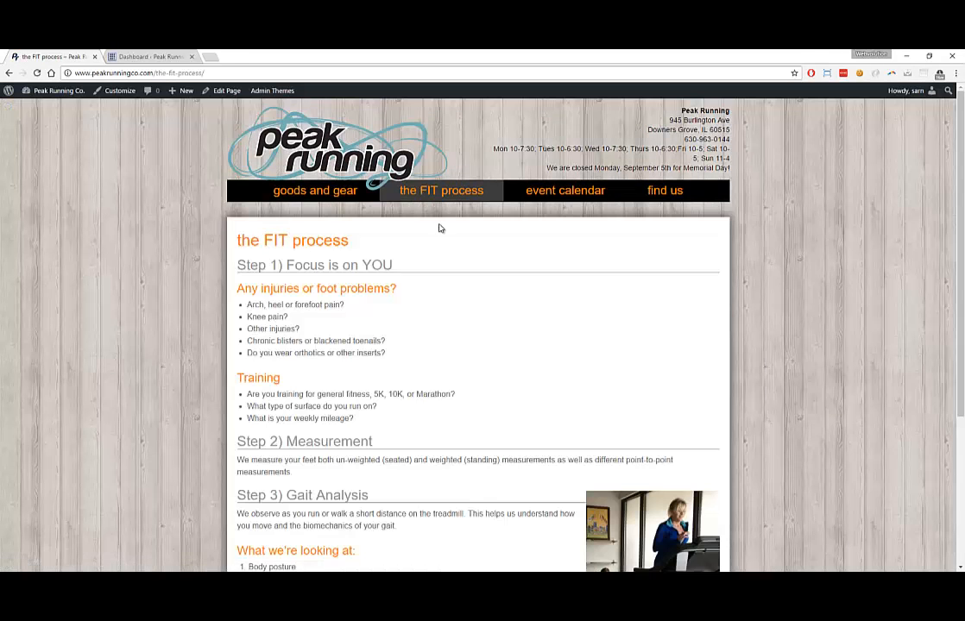
{"action": "scroll", "coordinate": [385, 200], "scroll_direction": "down", "scroll_amount": 3}
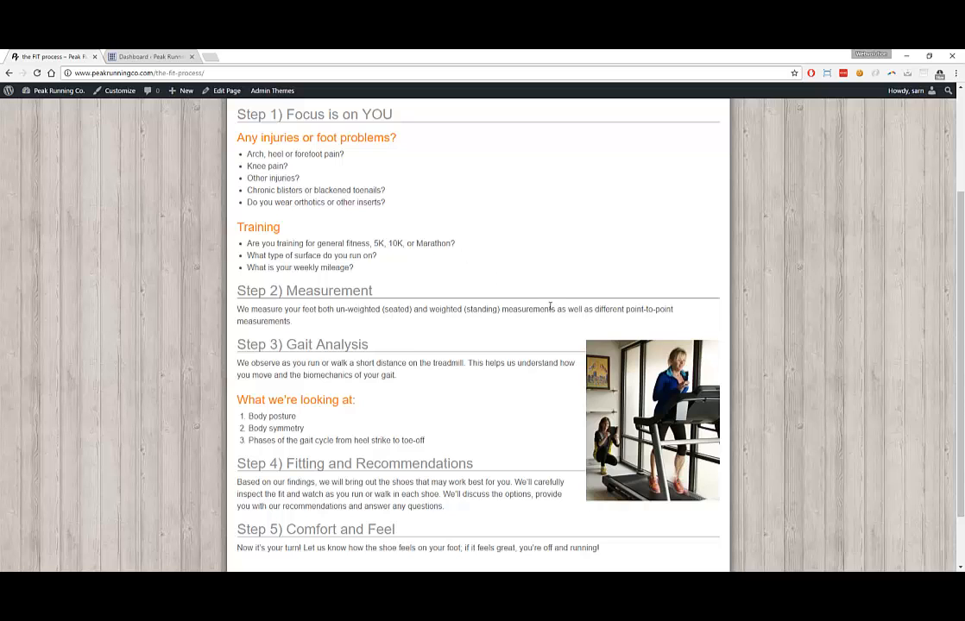
{"action": "scroll", "coordinate": [427, 257], "scroll_direction": "up", "scroll_amount": 3}
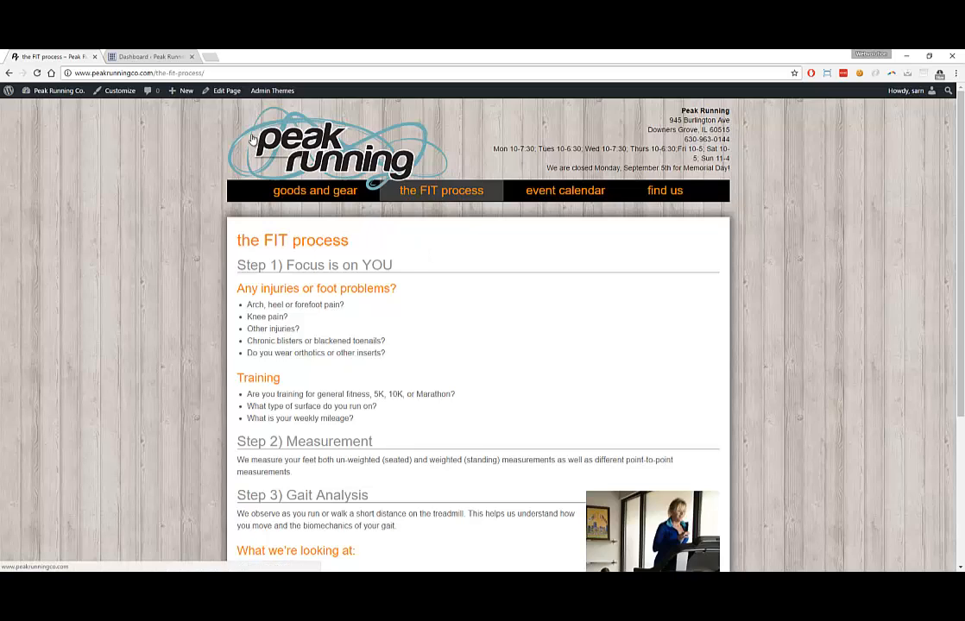
{"action": "left_click", "coordinate": [168, 58]}
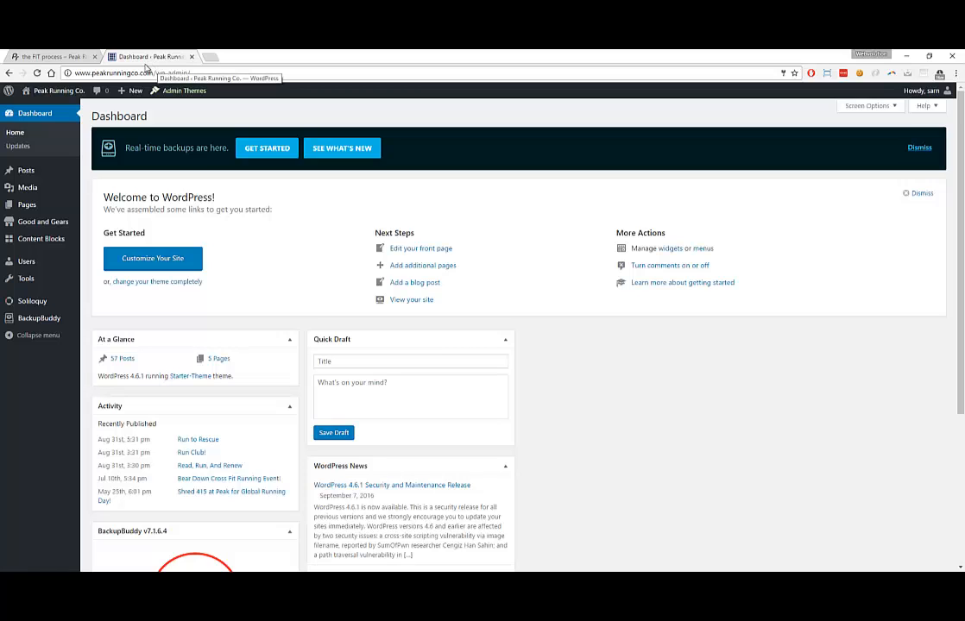
Open the admin Pages list, briefly checking the live FIT process tab
{"action": "left_click", "coordinate": [24, 205]}
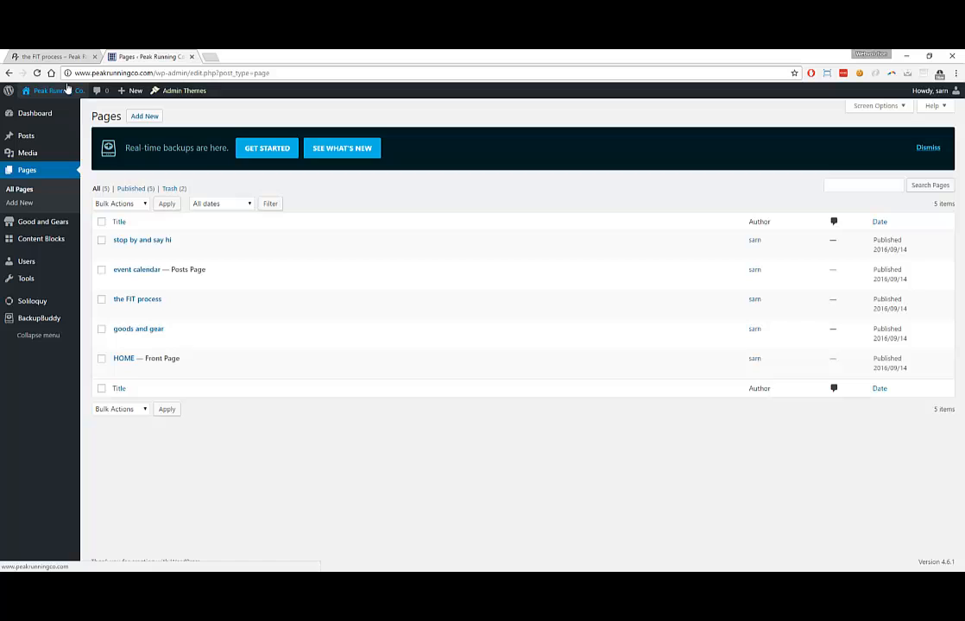
{"action": "mouse_move", "coordinate": [66, 83]}
{"action": "left_click", "coordinate": [61, 56]}
{"action": "left_click", "coordinate": [123, 57]}
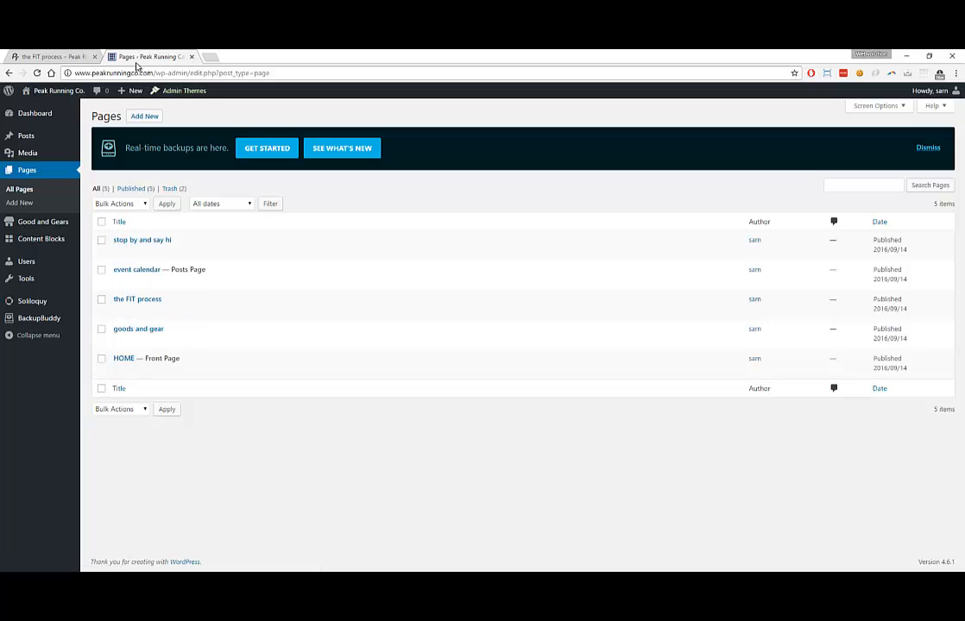
Browse the live goods and gear, find us and FIT process pages, then return to Pages
{"action": "left_click", "coordinate": [64, 55]}
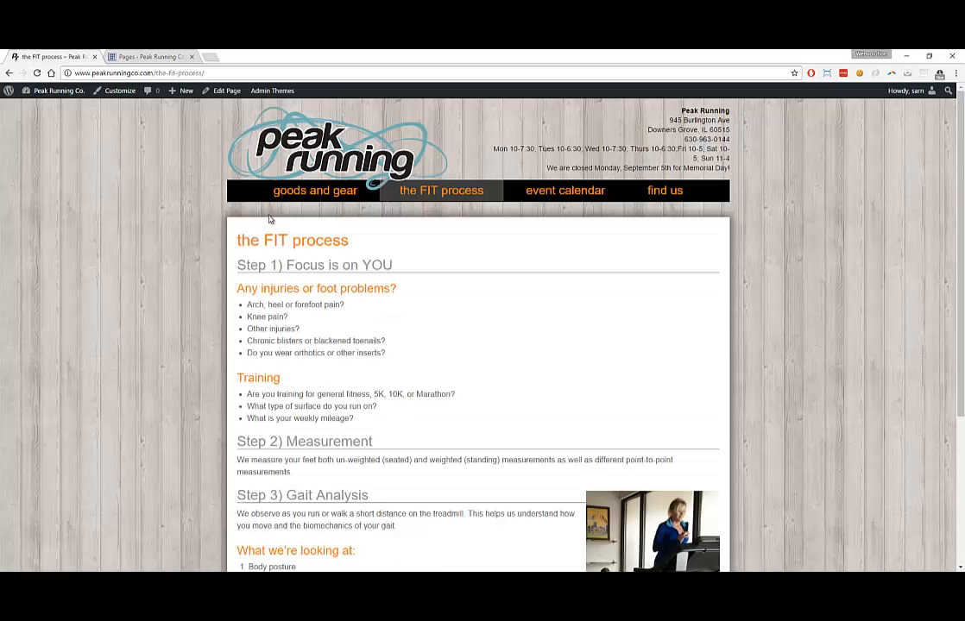
{"action": "left_click", "coordinate": [310, 197]}
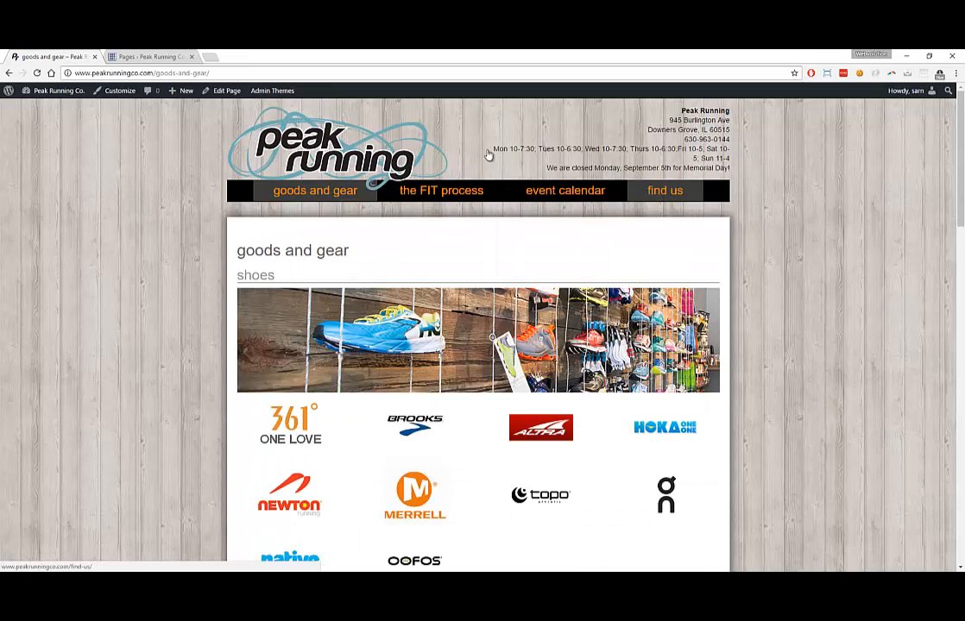
{"action": "left_click", "coordinate": [658, 191]}
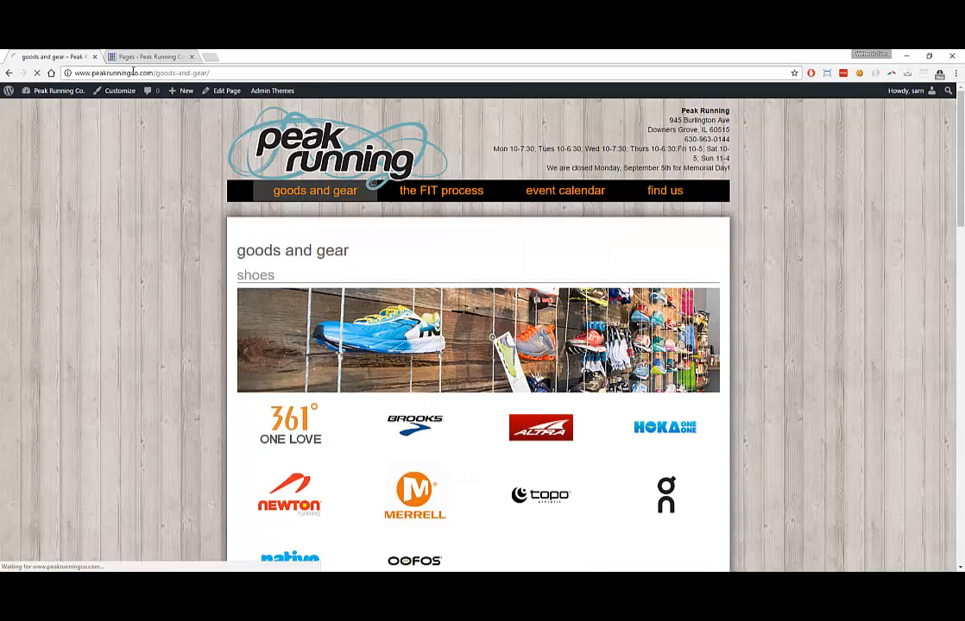
{"action": "left_click", "coordinate": [147, 56]}
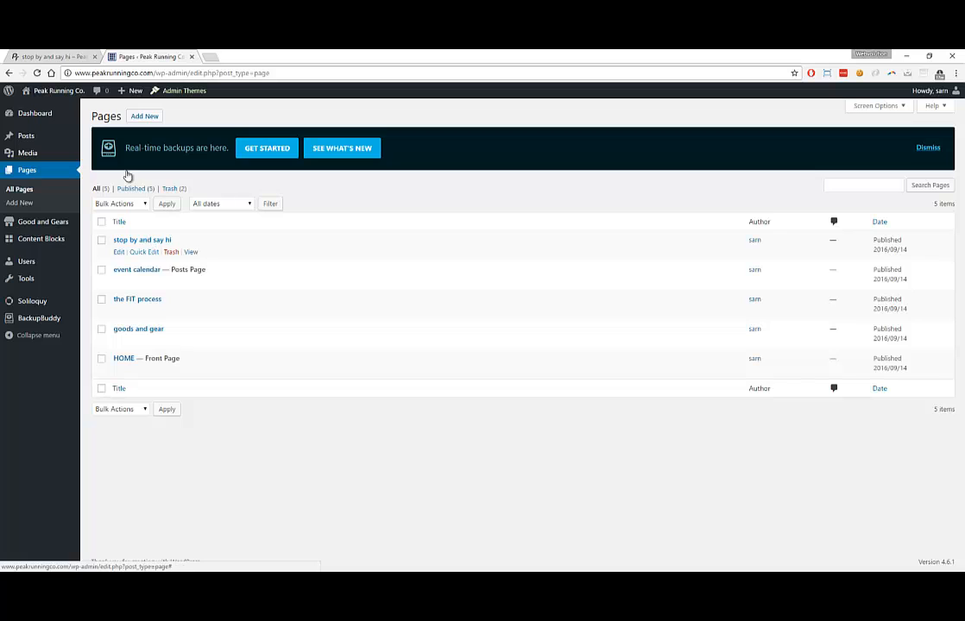
{"action": "left_click", "coordinate": [50, 56]}
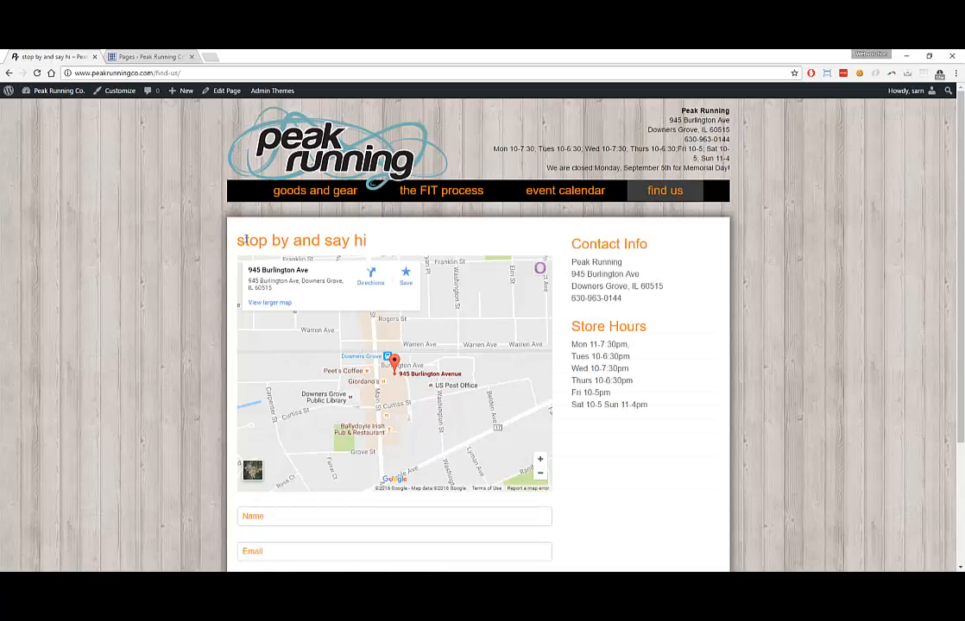
{"action": "left_click_drag", "start_coordinate": [246, 241], "coordinate": [373, 241]}
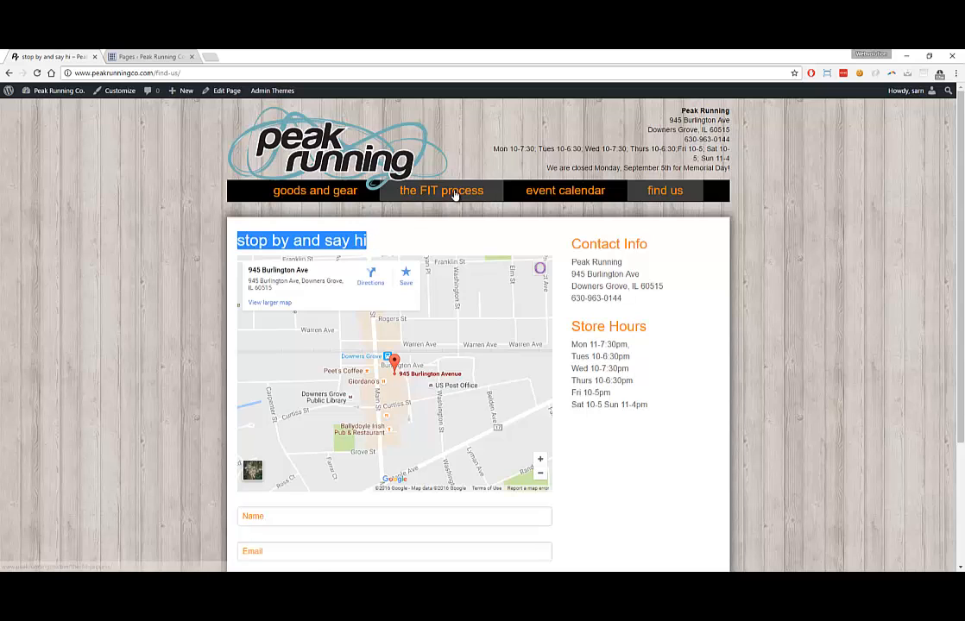
{"action": "left_click", "coordinate": [454, 194]}
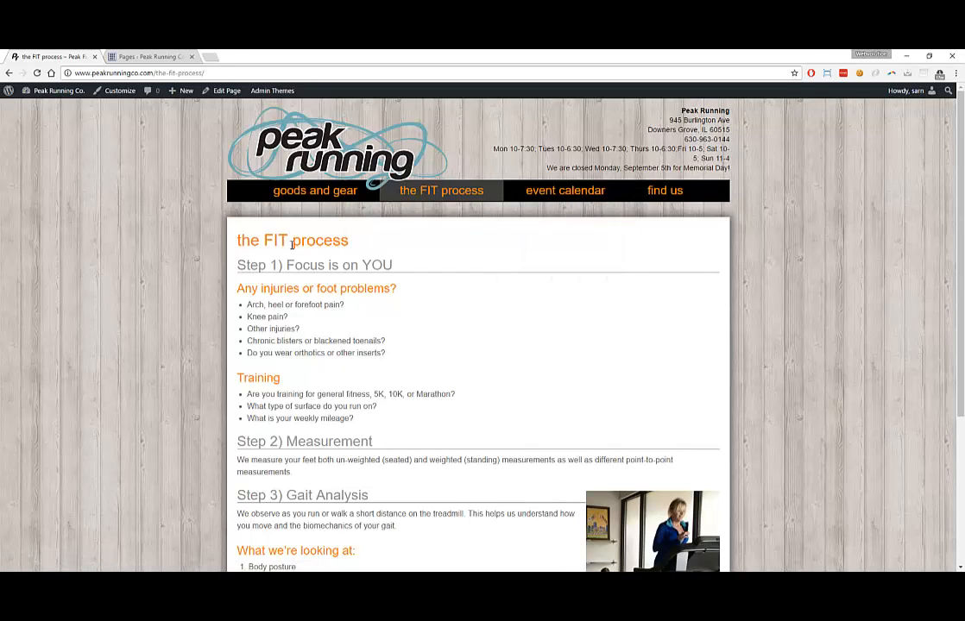
{"action": "left_click", "coordinate": [154, 58]}
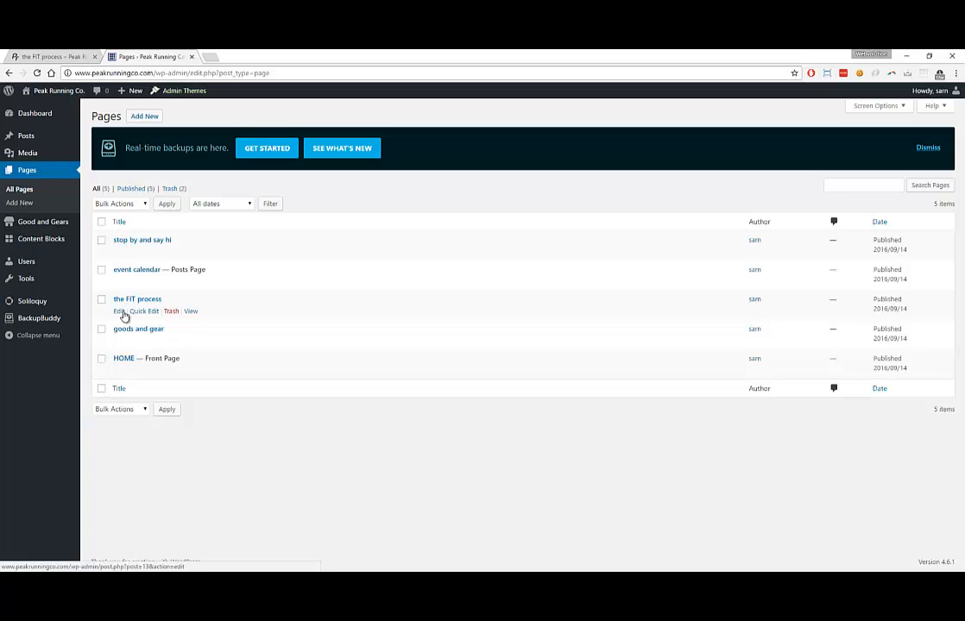
Open the FIT process page in the editor, comparing it against the live page
{"action": "left_click", "coordinate": [121, 313]}
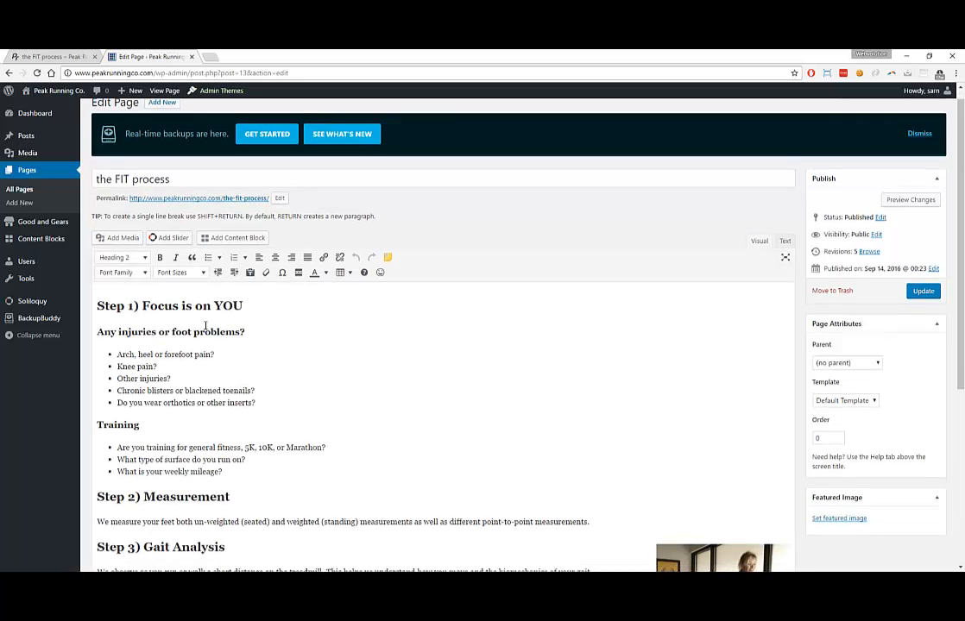
{"action": "scroll", "coordinate": [197, 328], "scroll_direction": "down", "scroll_amount": 1}
{"action": "scroll", "coordinate": [196, 326], "scroll_direction": "down", "scroll_amount": 2}
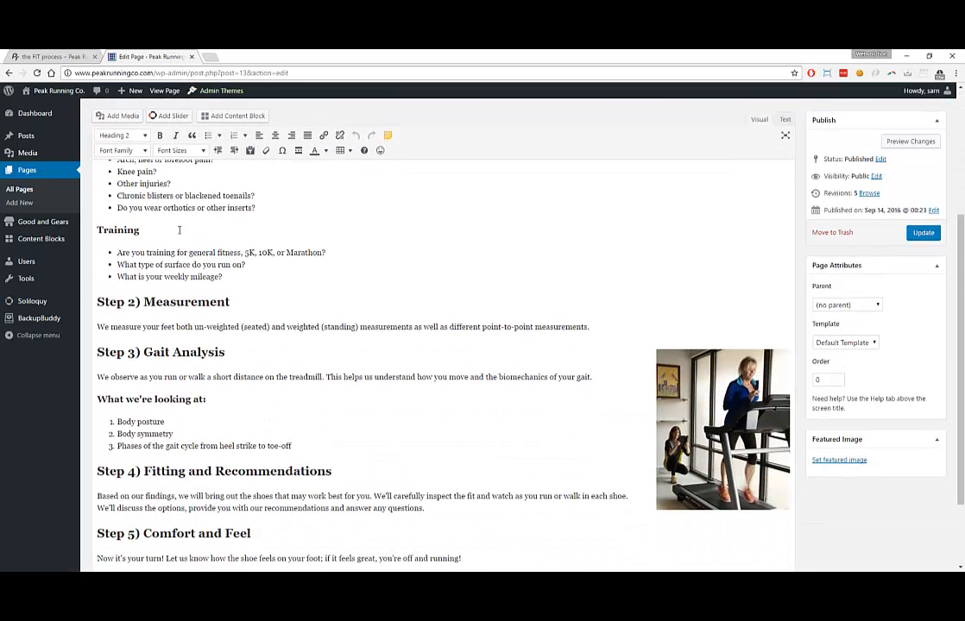
{"action": "left_click", "coordinate": [57, 56]}
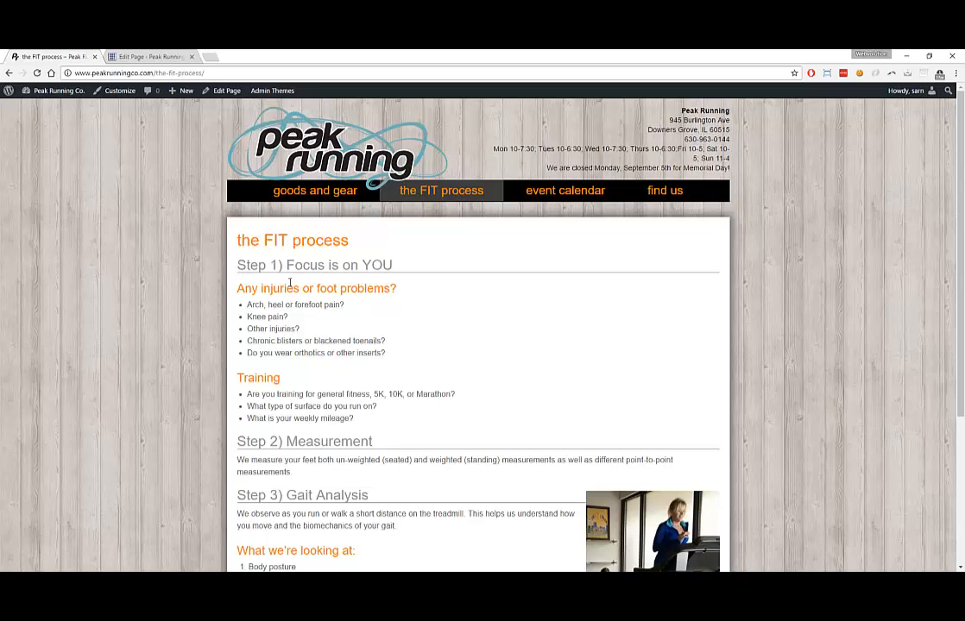
{"action": "left_click", "coordinate": [143, 56]}
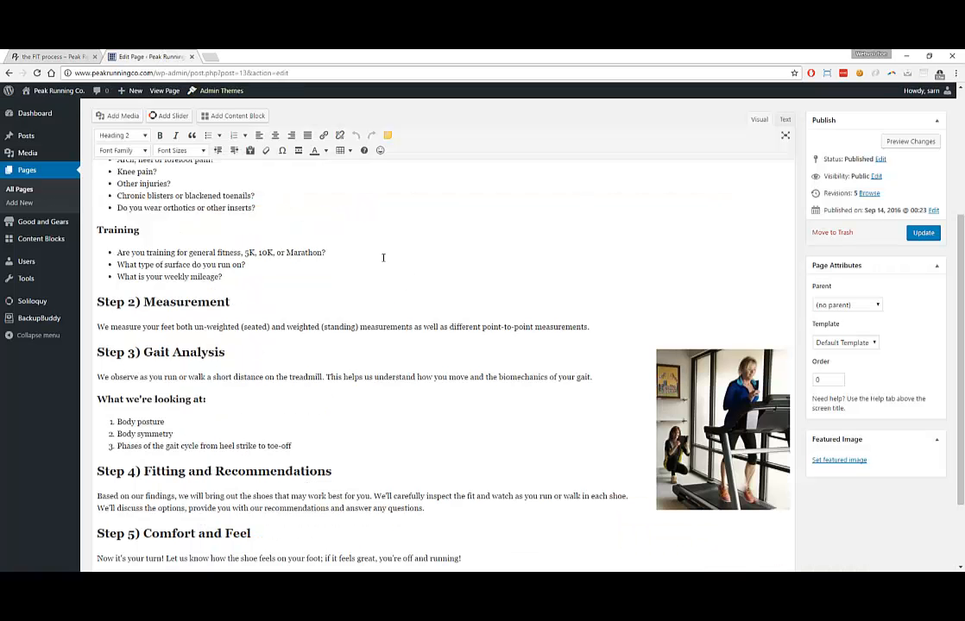
{"action": "scroll", "coordinate": [383, 257], "scroll_direction": "down", "scroll_amount": 2}
Below Step 5, add placeholder paragraphs ending with 'dadsaadsadads' and 'asdasdaddadas'
{"action": "left_click", "coordinate": [461, 461]}
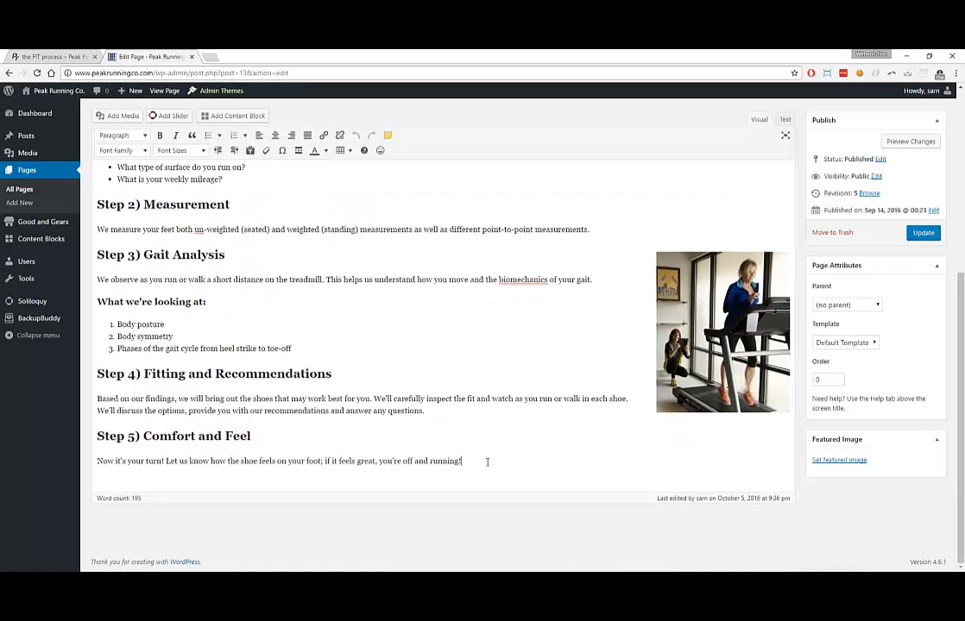
{"action": "key", "text": "Return"}
{"action": "key", "text": "Return"}
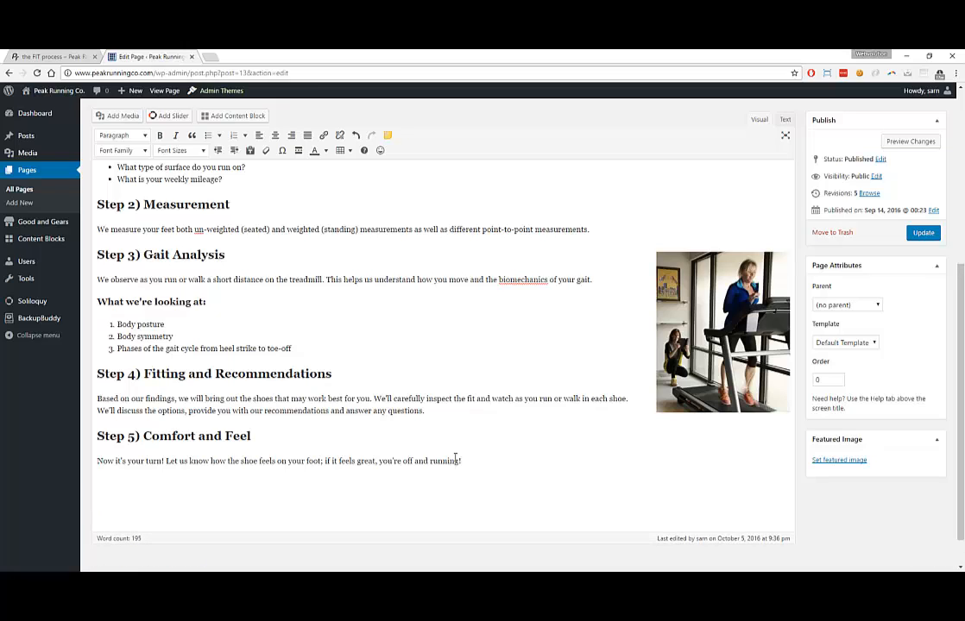
{"action": "key", "text": "BackSpace"}
{"action": "type", "text": "Tasdd"}
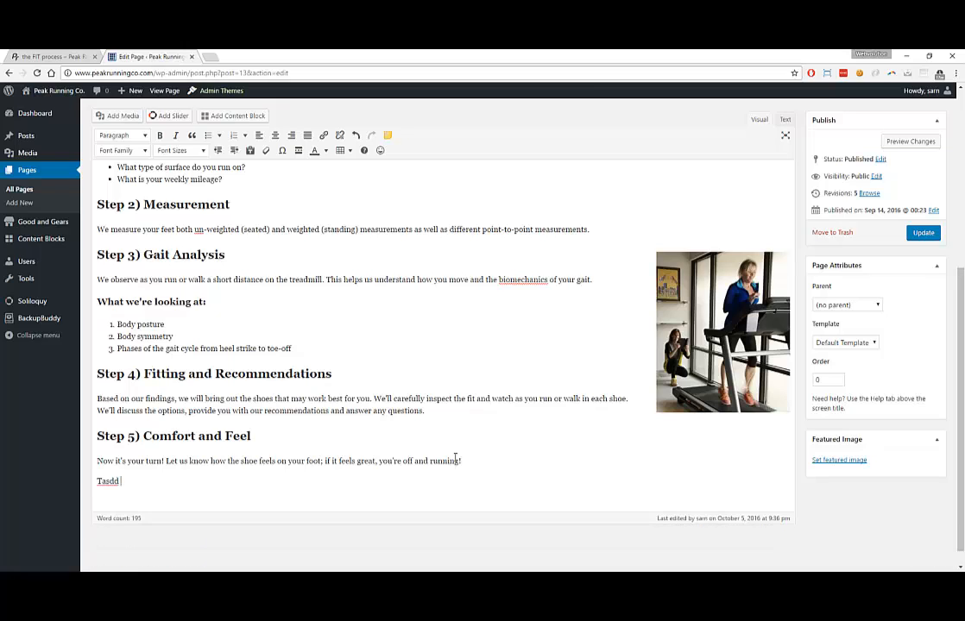
{"action": "type", "text": " d asd ad dasd adad da da d"}
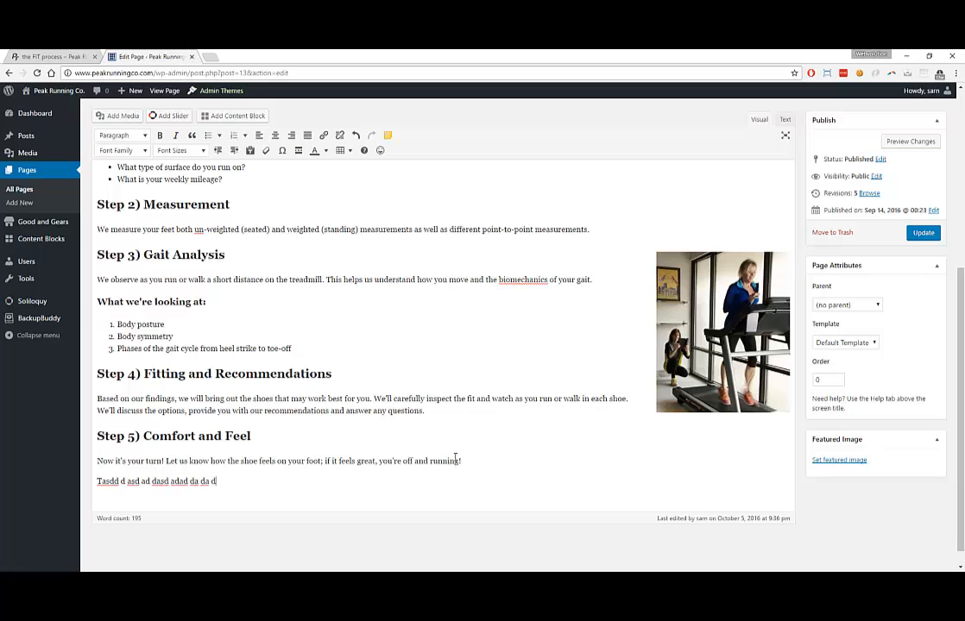
{"action": "type", "text": " d asdasd asdasdd"}
{"action": "type", "text": "adasdadasd asdasd."}
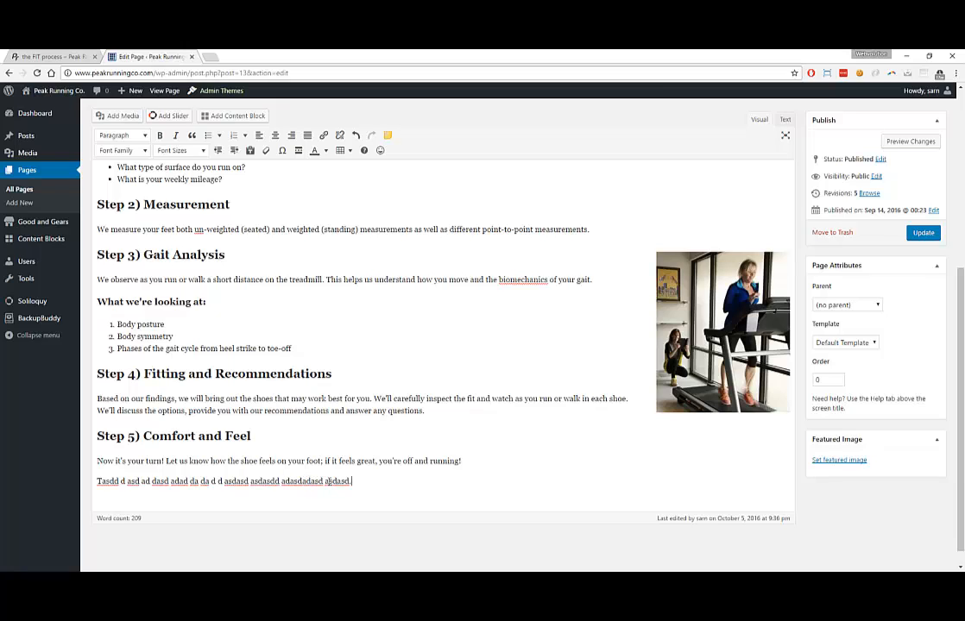
{"action": "key", "text": "Return"}
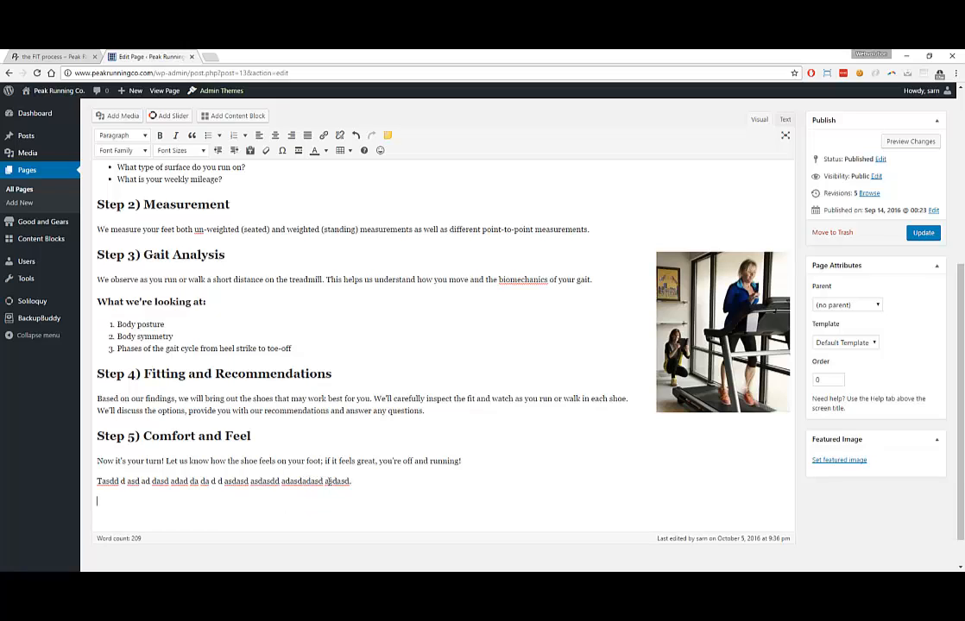
{"action": "type", "text": "dadsaadsadads"}
{"action": "key", "text": "Return"}
{"action": "type", "text": "asdasdaddadas"}
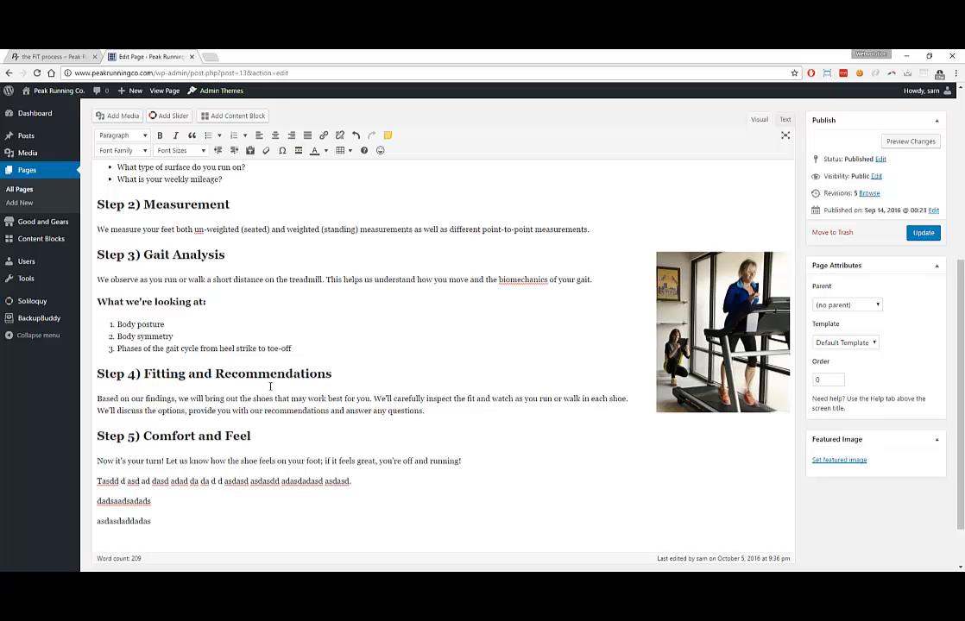
Add more placeholder lines: 'qeqweqeqwwe', 'qeqweqwewqeqw', 'qweqwqqqwe' and 'adasdasdasd'
{"action": "scroll", "coordinate": [250, 405], "scroll_direction": "up", "scroll_amount": 5}
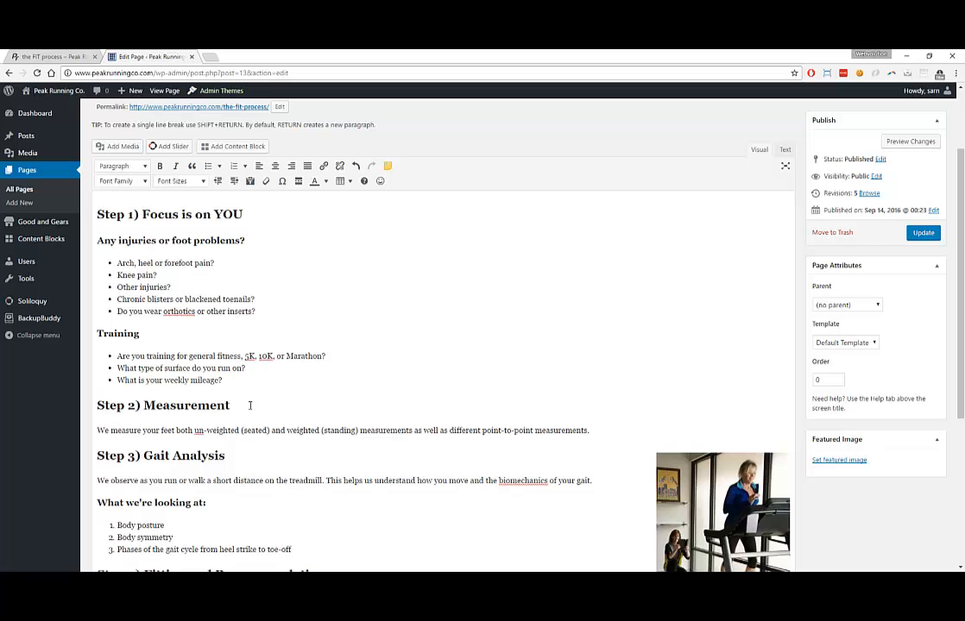
{"action": "scroll", "coordinate": [250, 404], "scroll_direction": "down", "scroll_amount": 6}
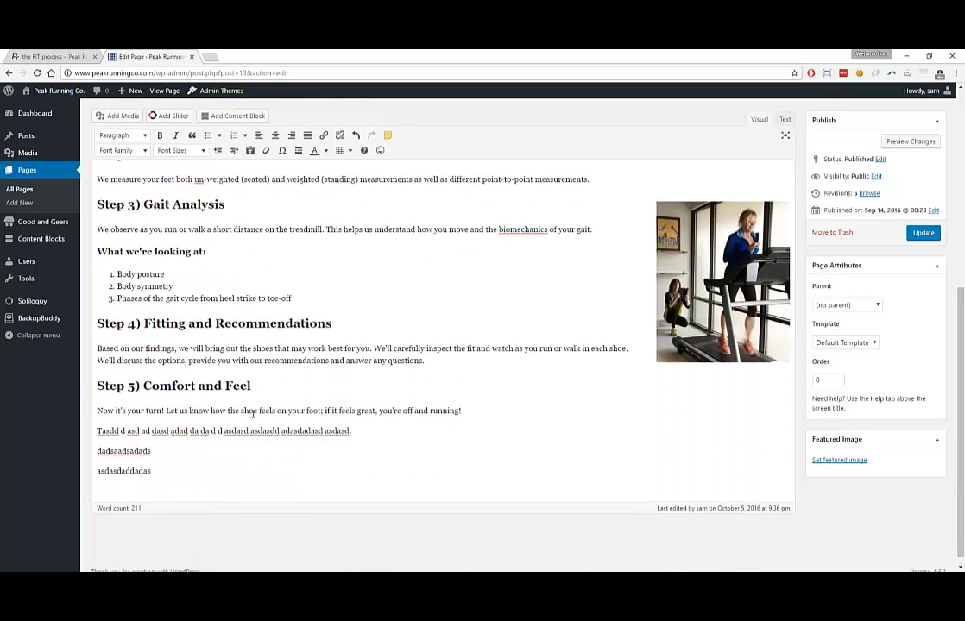
{"action": "scroll", "coordinate": [252, 414], "scroll_direction": "up", "scroll_amount": 8}
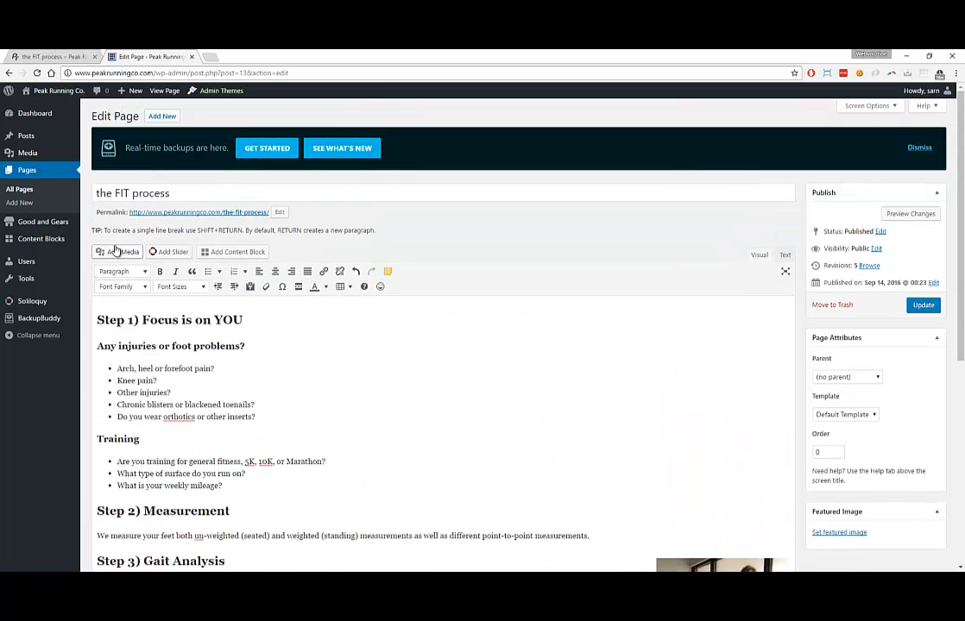
{"action": "left_click_drag", "start_coordinate": [104, 230], "coordinate": [252, 238]}
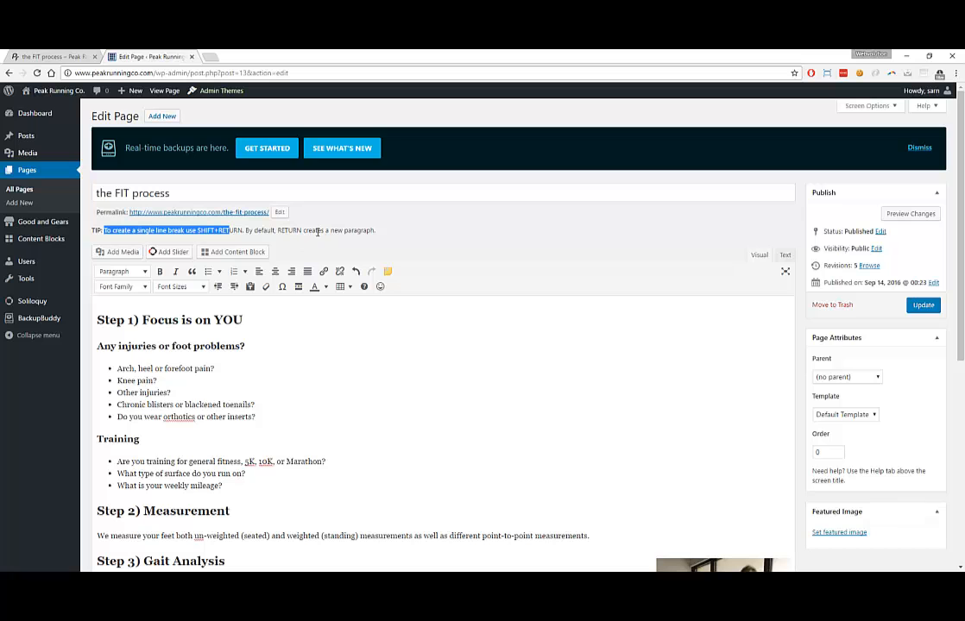
{"action": "scroll", "coordinate": [246, 317], "scroll_direction": "down", "scroll_amount": 5}
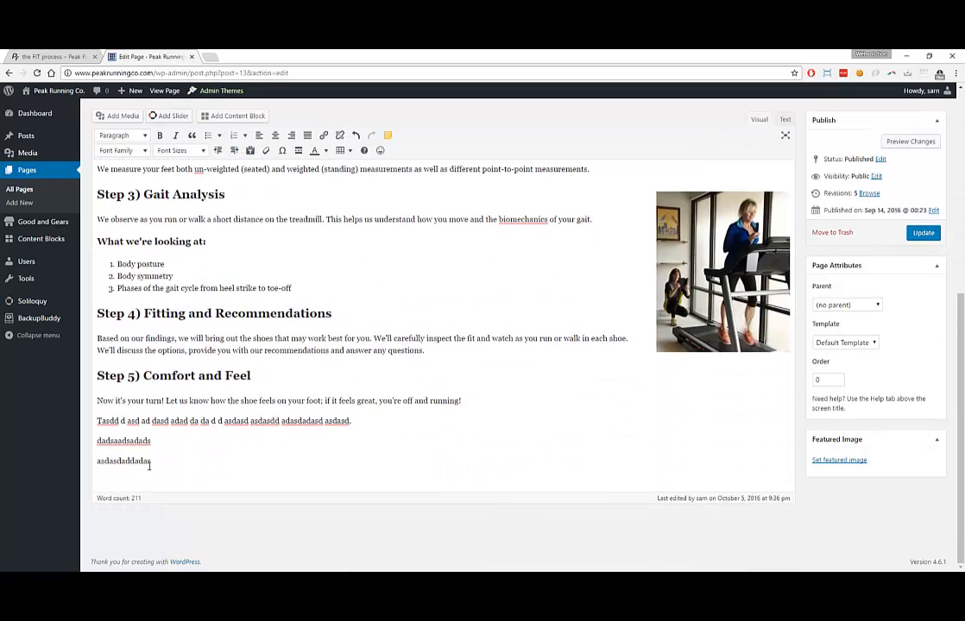
{"action": "key", "text": "Return"}
{"action": "type", "text": "qeqweqeqwwe"}
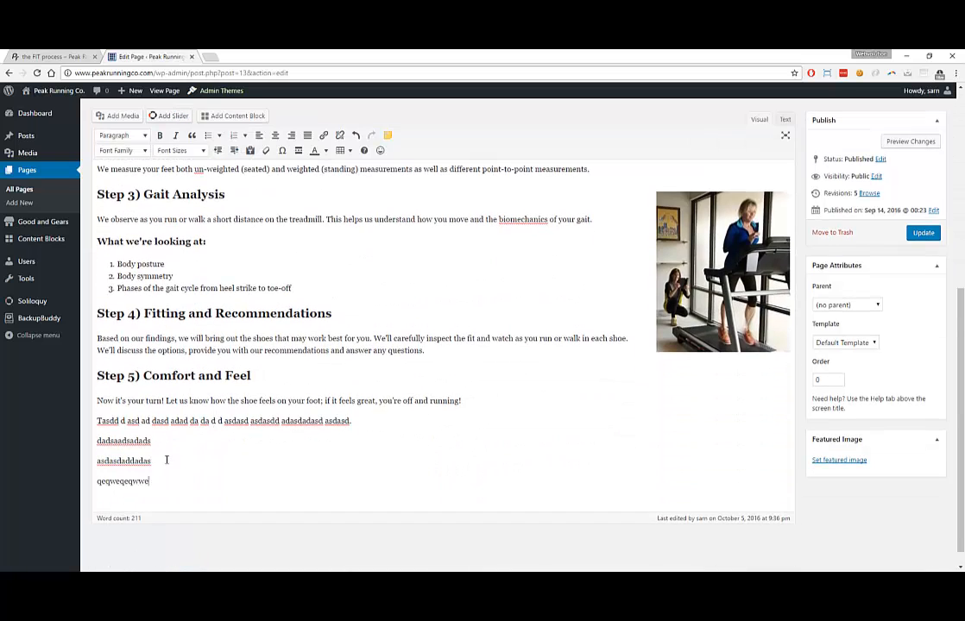
{"action": "key", "text": "Return"}
{"action": "type", "text": "qeqweqwewqeqw"}
{"action": "key", "text": "Return"}
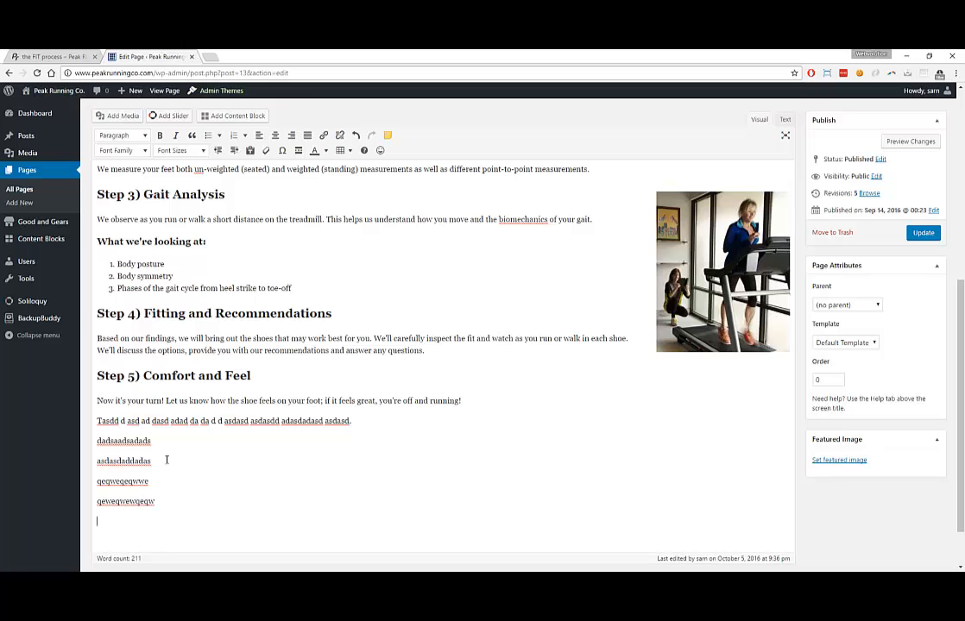
{"action": "type", "text": "qweqwqqqwe"}
{"action": "key", "text": "Return"}
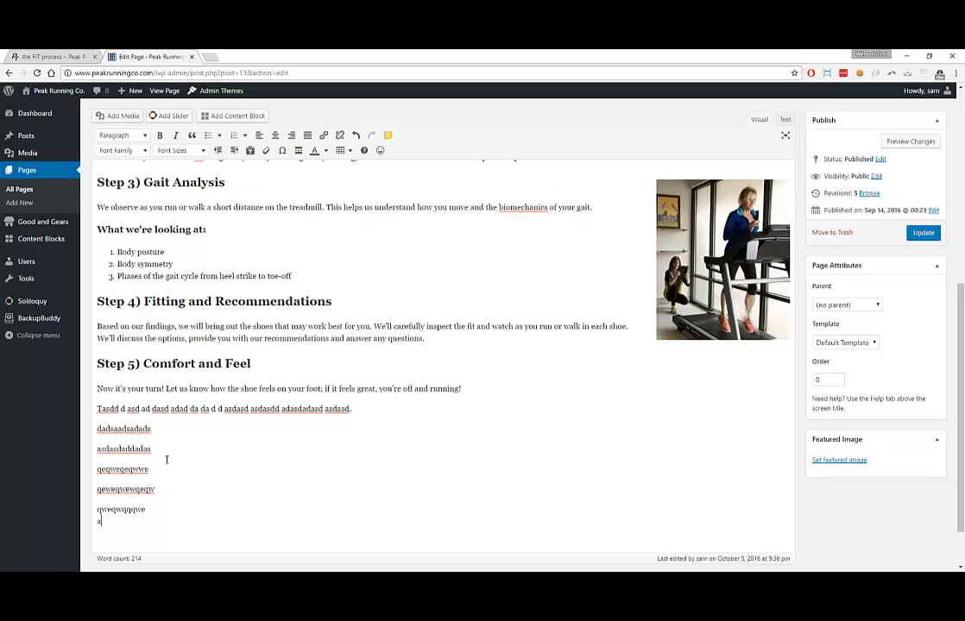
{"action": "type", "text": "adasdasdasd"}
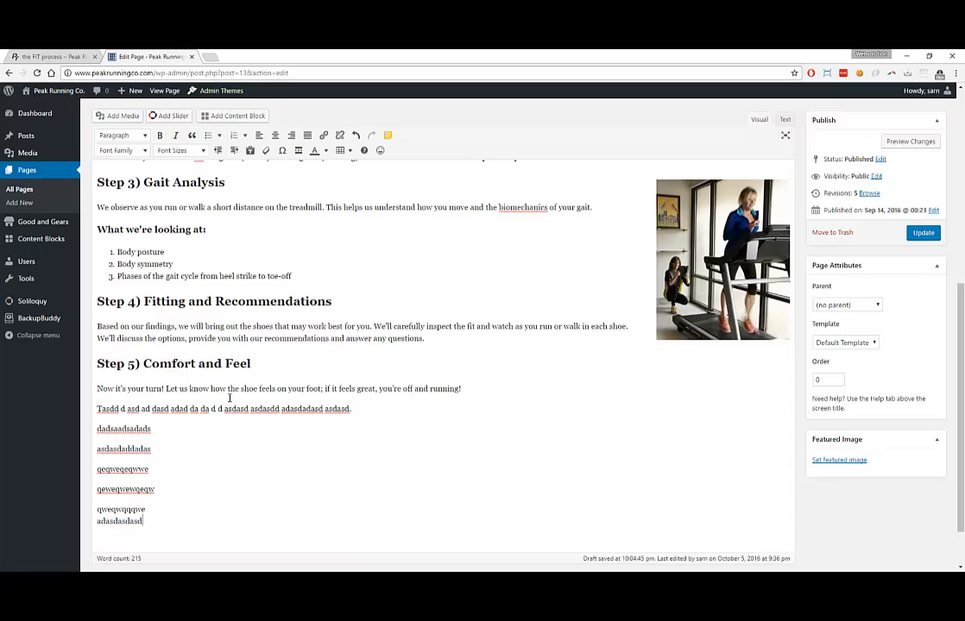
{"action": "double_click", "coordinate": [295, 409]}
Make the words 'asdasdd adasdadasd' bold, italic, 28px, in Impact (after briefly trying Arial)
{"action": "key", "text": "Right"}
{"action": "left_click_drag", "start_coordinate": [323, 409], "coordinate": [252, 409]}
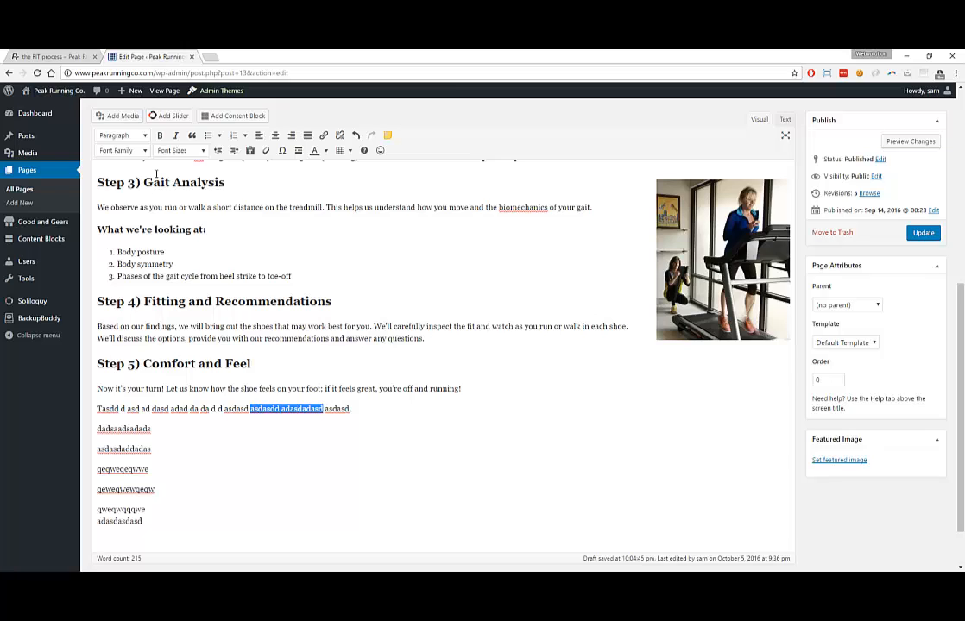
{"action": "left_click", "coordinate": [160, 137]}
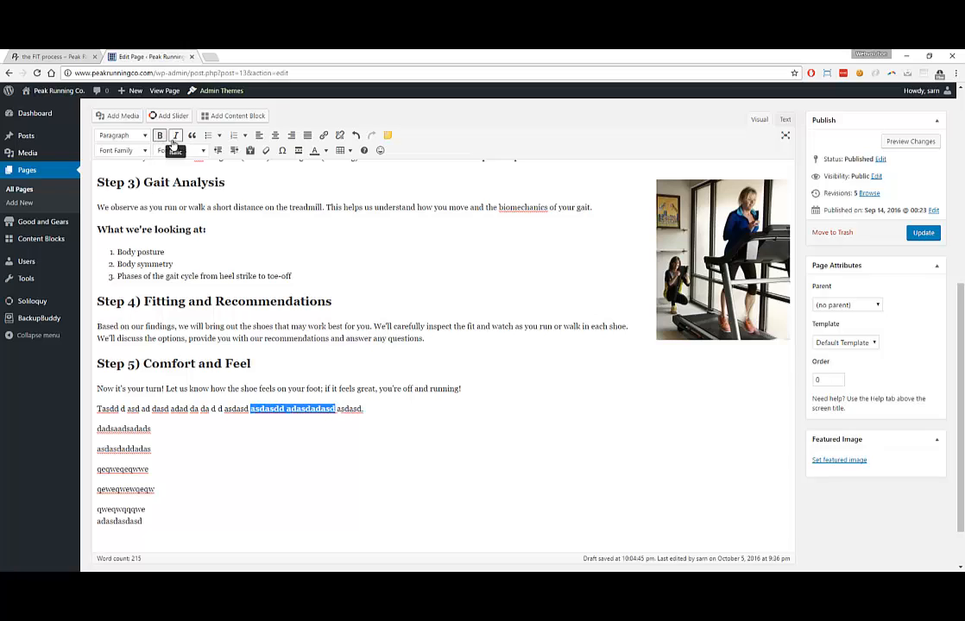
{"action": "left_click", "coordinate": [176, 137]}
{"action": "left_click", "coordinate": [180, 150]}
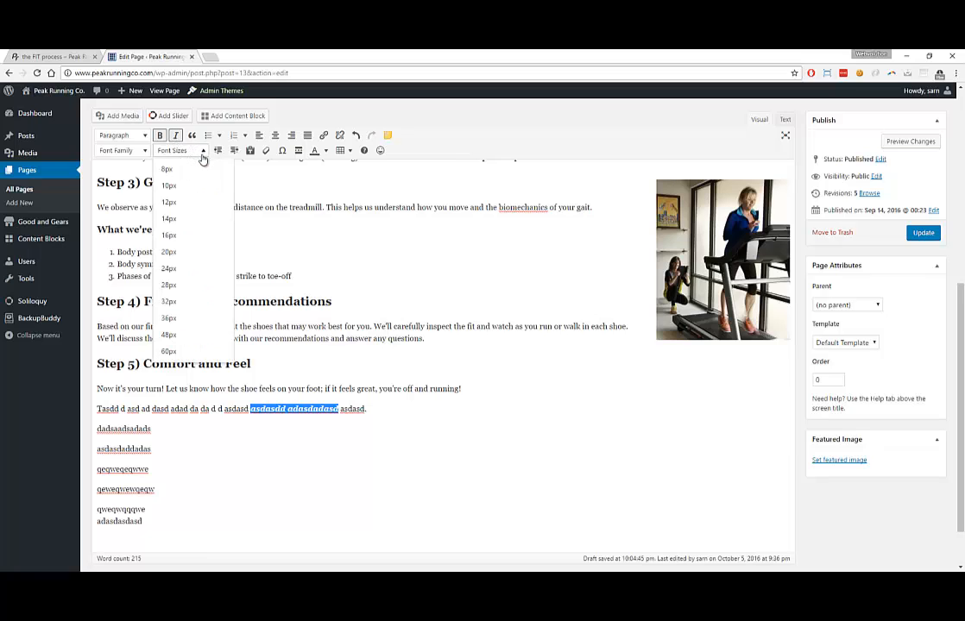
{"action": "left_click", "coordinate": [187, 286]}
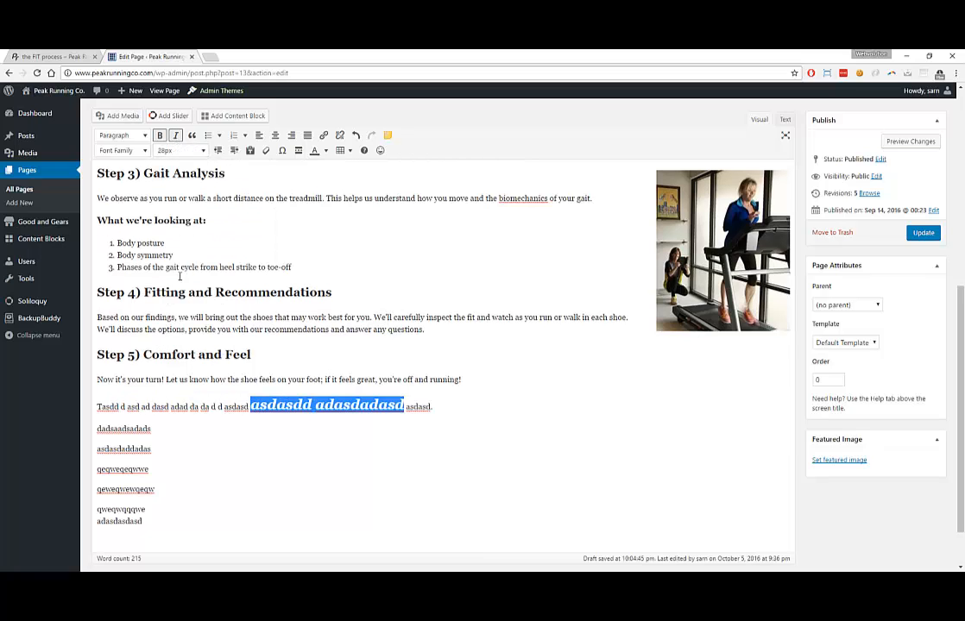
{"action": "left_click", "coordinate": [129, 151]}
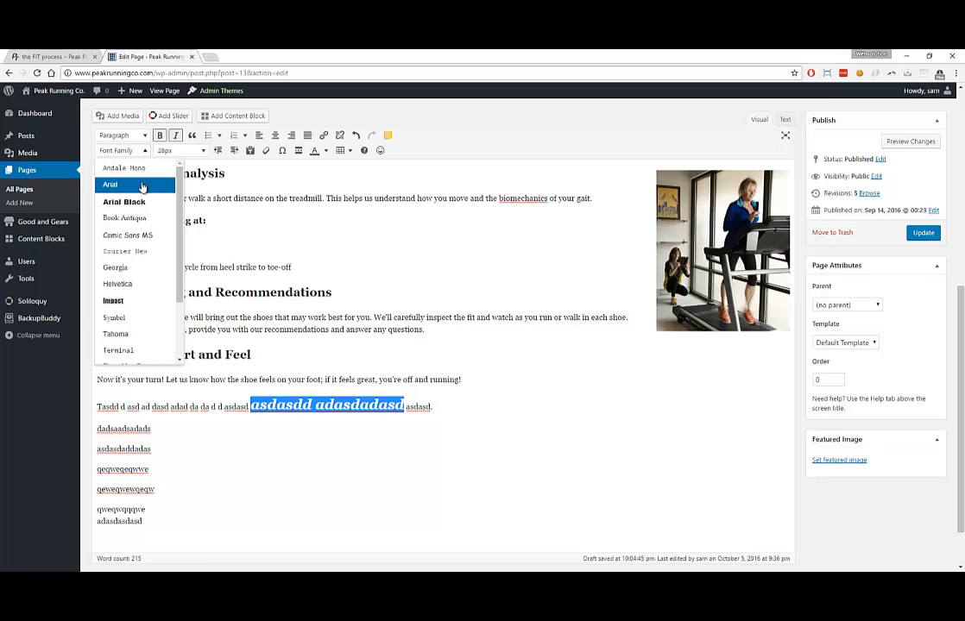
{"action": "left_click", "coordinate": [142, 186]}
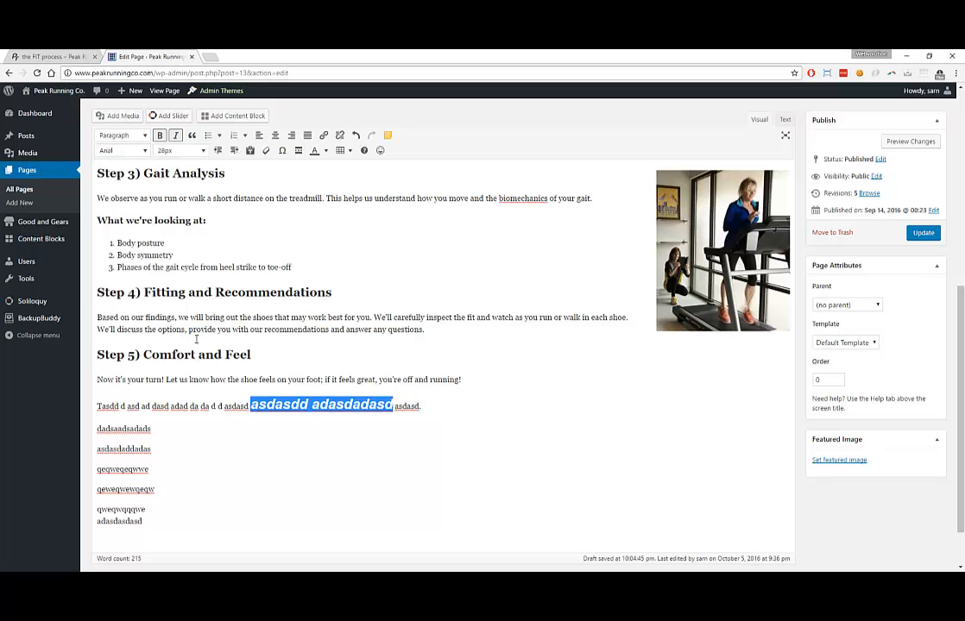
{"action": "left_click", "coordinate": [129, 150]}
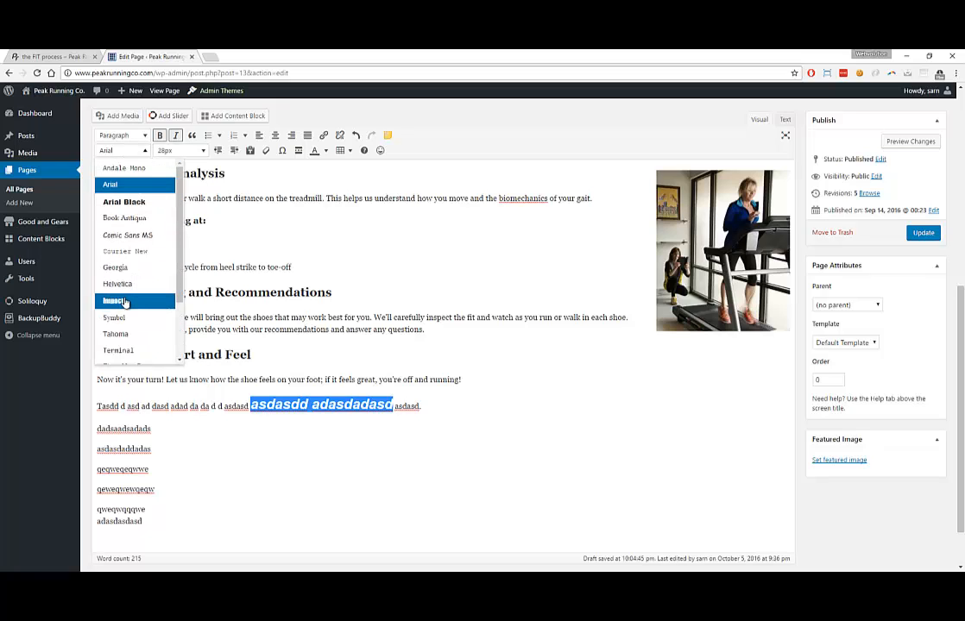
{"action": "left_click", "coordinate": [125, 302]}
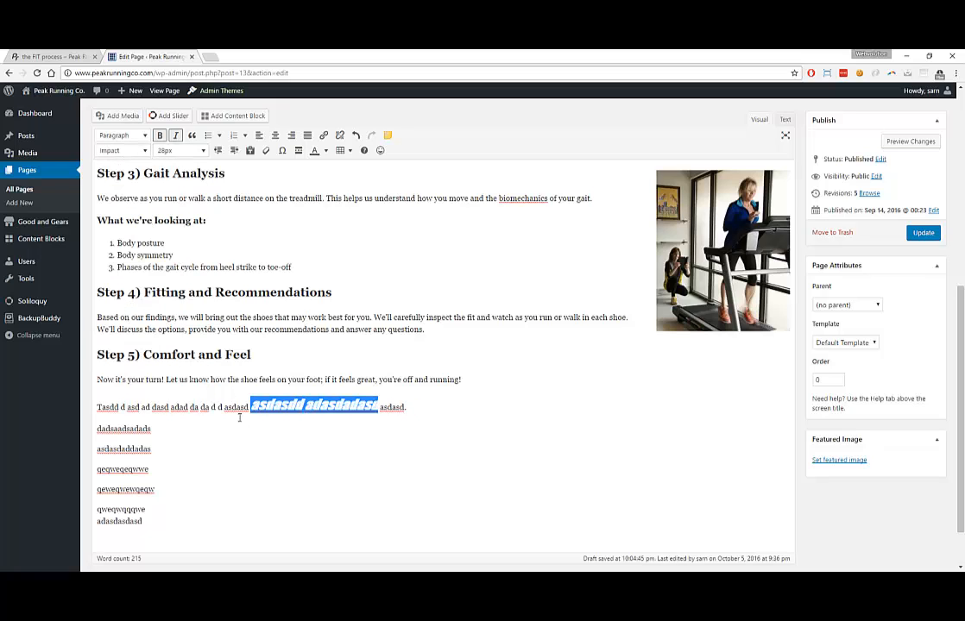
{"action": "left_click", "coordinate": [142, 405]}
{"action": "left_click_drag", "start_coordinate": [152, 429], "coordinate": [94, 434]}
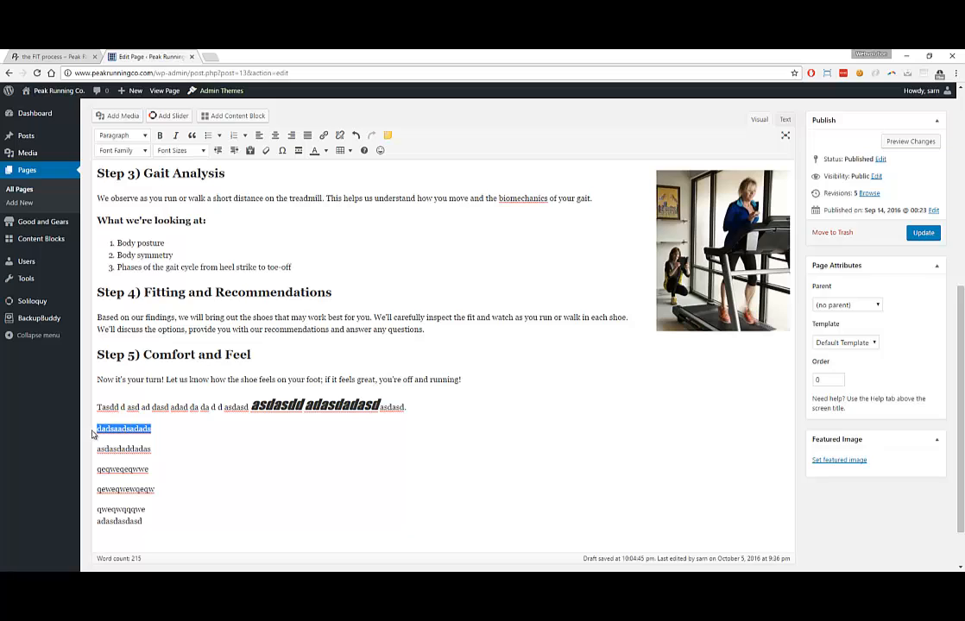
Give the placeholder line 'dadsaadsadads' an orange text colour
{"action": "left_click", "coordinate": [326, 151]}
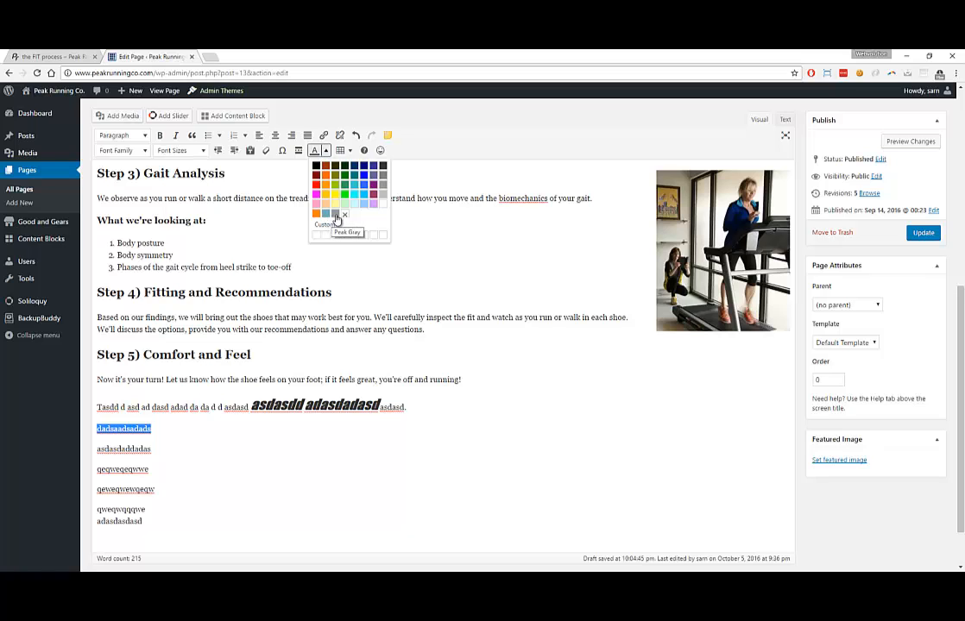
{"action": "left_click", "coordinate": [66, 57]}
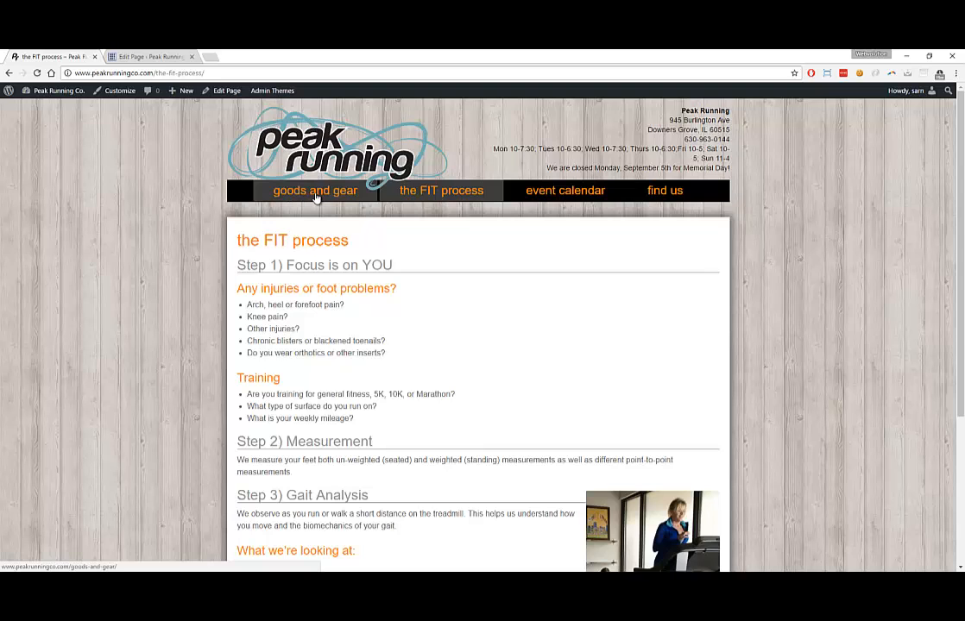
{"action": "scroll", "coordinate": [350, 317], "scroll_direction": "down", "scroll_amount": 1}
{"action": "scroll", "coordinate": [361, 326], "scroll_direction": "down", "scroll_amount": 4}
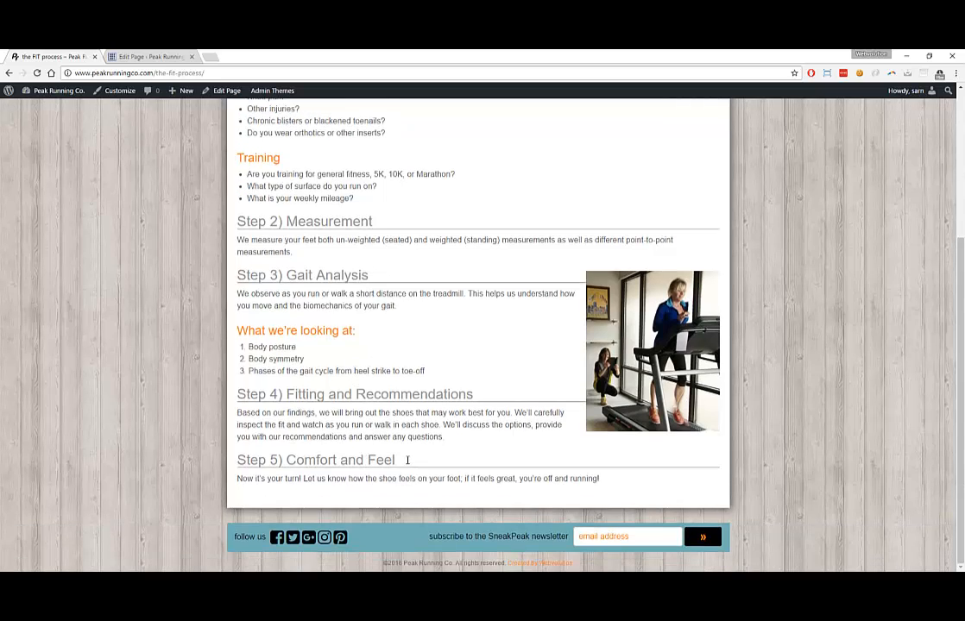
{"action": "left_click_drag", "start_coordinate": [397, 460], "coordinate": [268, 460]}
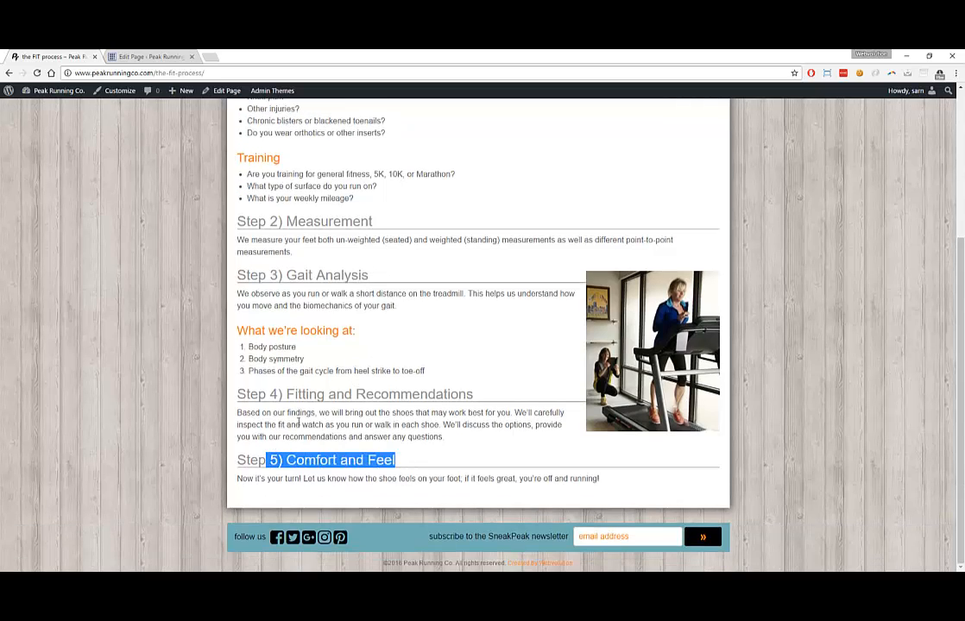
{"action": "left_click", "coordinate": [149, 56]}
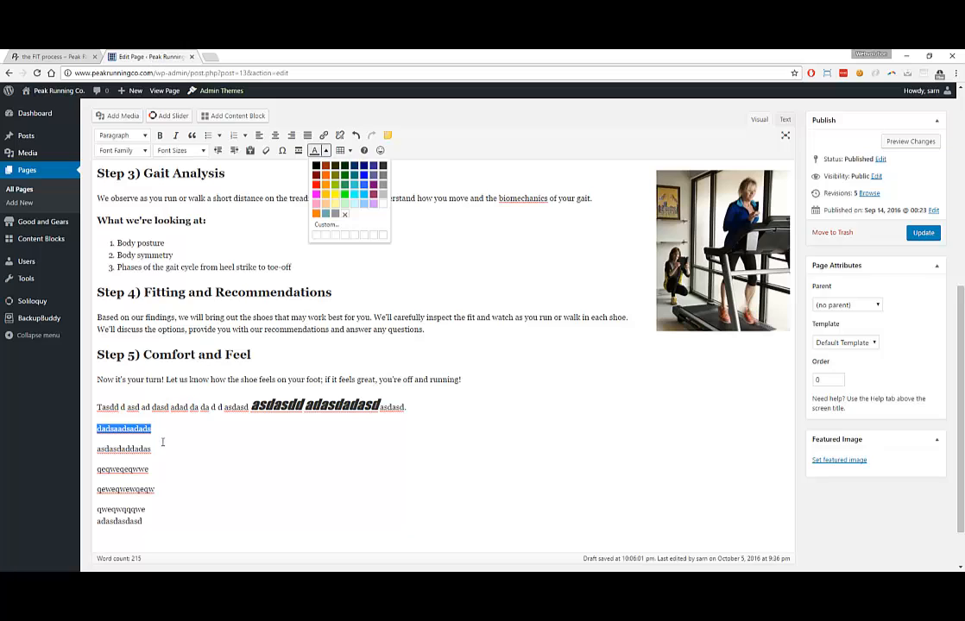
{"action": "left_click", "coordinate": [316, 213]}
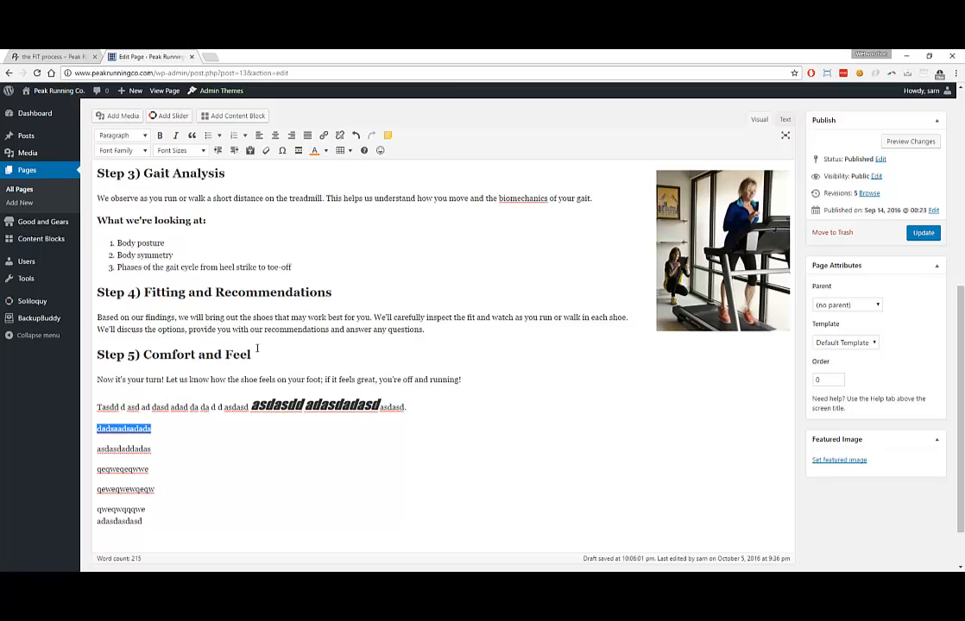
{"action": "left_click", "coordinate": [209, 484]}
{"action": "left_click_drag", "start_coordinate": [157, 448], "coordinate": [91, 457]}
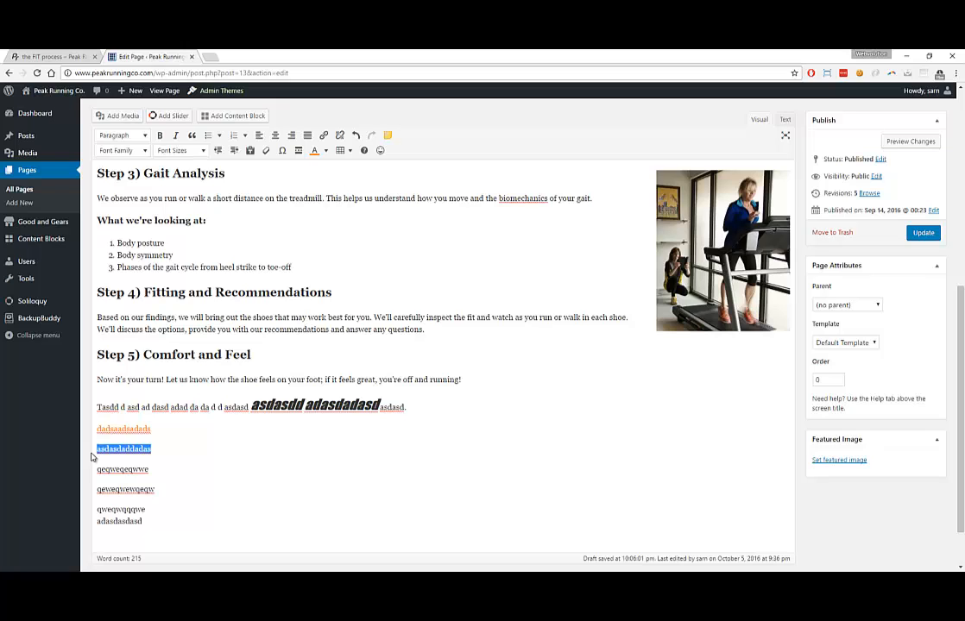
Append '. click here to learn more.' to the asdasdaddadas line and centre it
{"action": "left_click", "coordinate": [113, 452]}
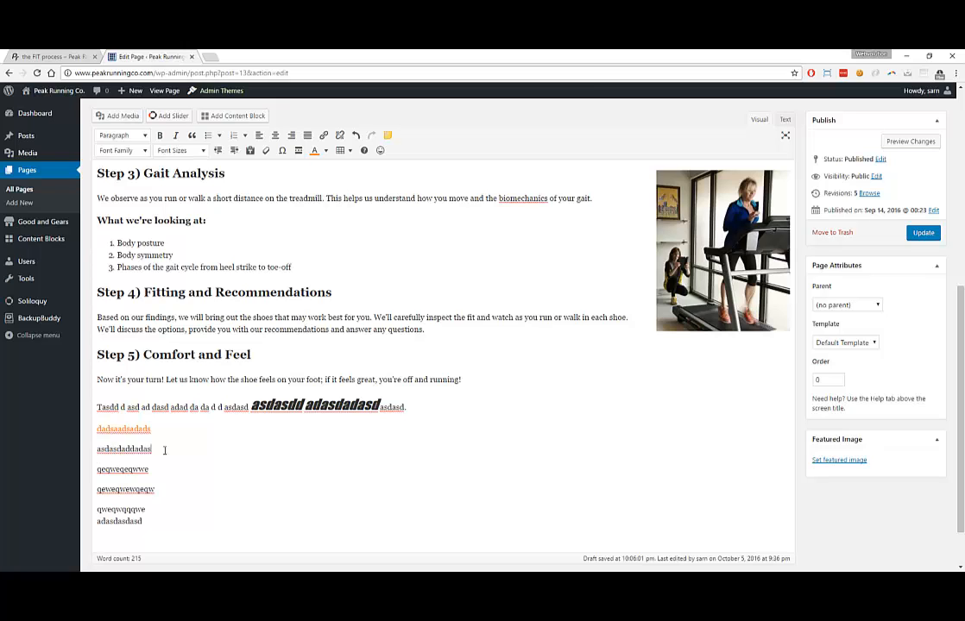
{"action": "type", "text": ". click here to learn more."}
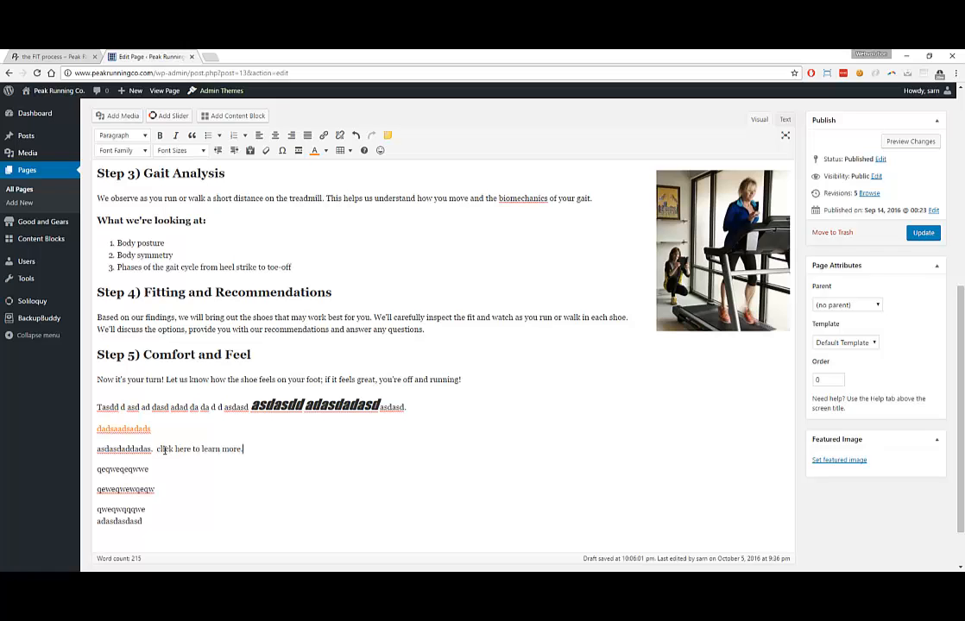
{"action": "double_click", "coordinate": [182, 449]}
{"action": "left_click", "coordinate": [177, 451]}
{"action": "double_click", "coordinate": [178, 449]}
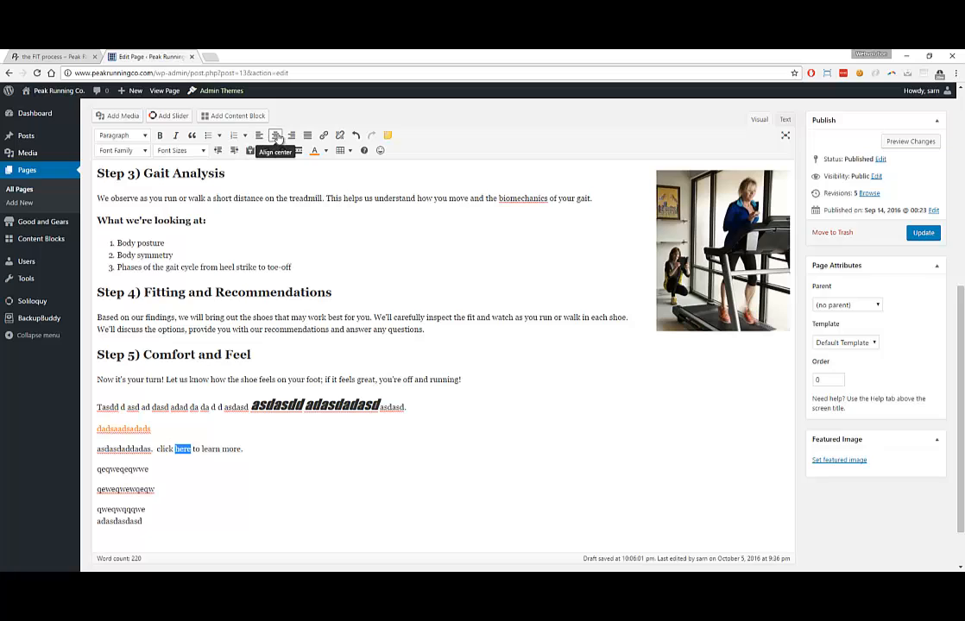
{"action": "left_click", "coordinate": [276, 138]}
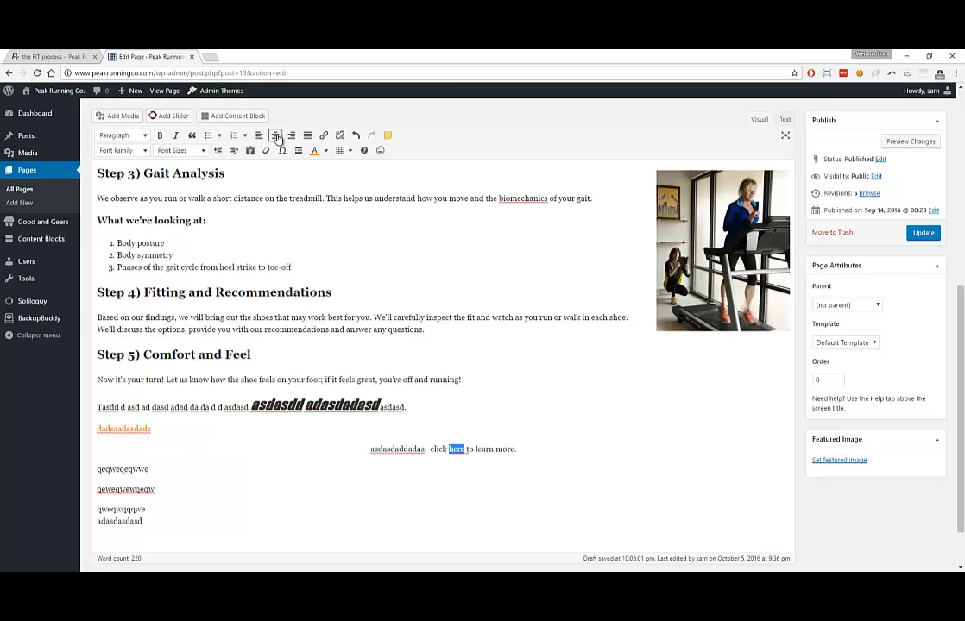
{"action": "left_click", "coordinate": [323, 138]}
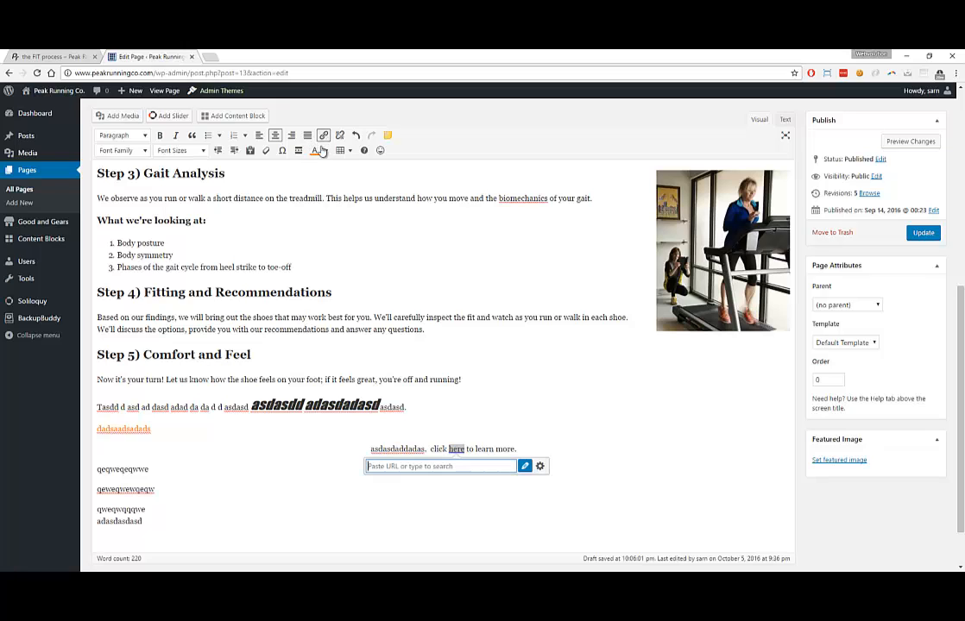
{"action": "type", "text": "h"}
{"action": "type", "text": "ttp://"}
{"action": "type", "text": "yah"}
{"action": "type", "text": "yahoo."}
{"action": "type", "text": "com"}
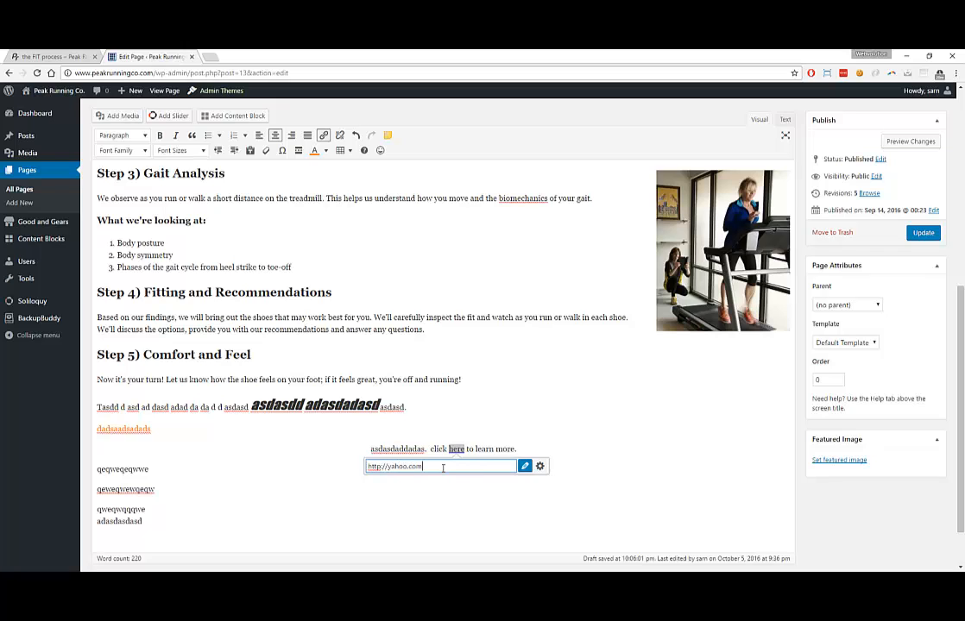
{"action": "left_click", "coordinate": [539, 467]}
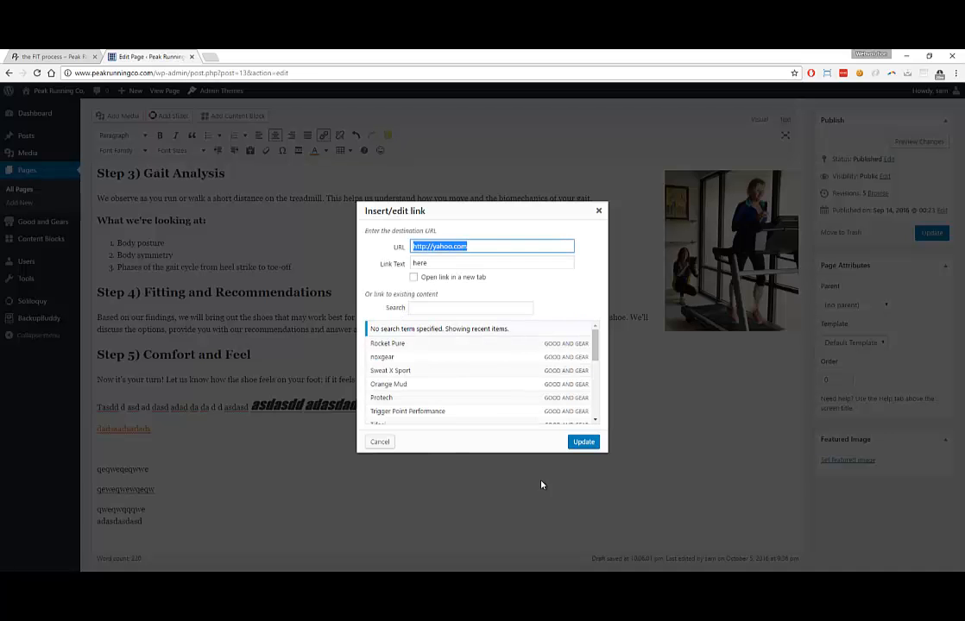
{"action": "left_click", "coordinate": [413, 277]}
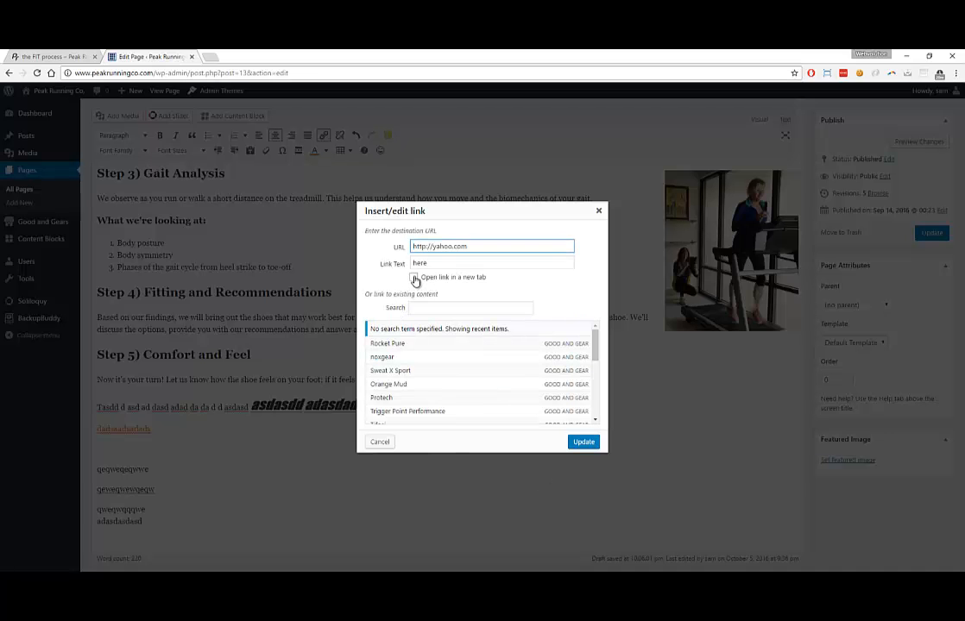
{"action": "left_click", "coordinate": [584, 442]}
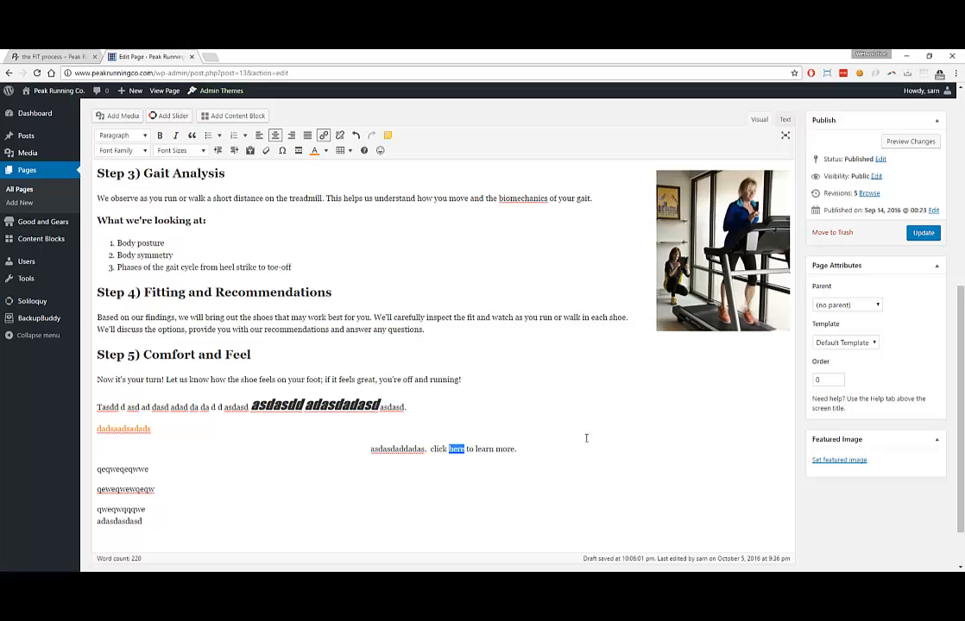
{"action": "double_click", "coordinate": [392, 449]}
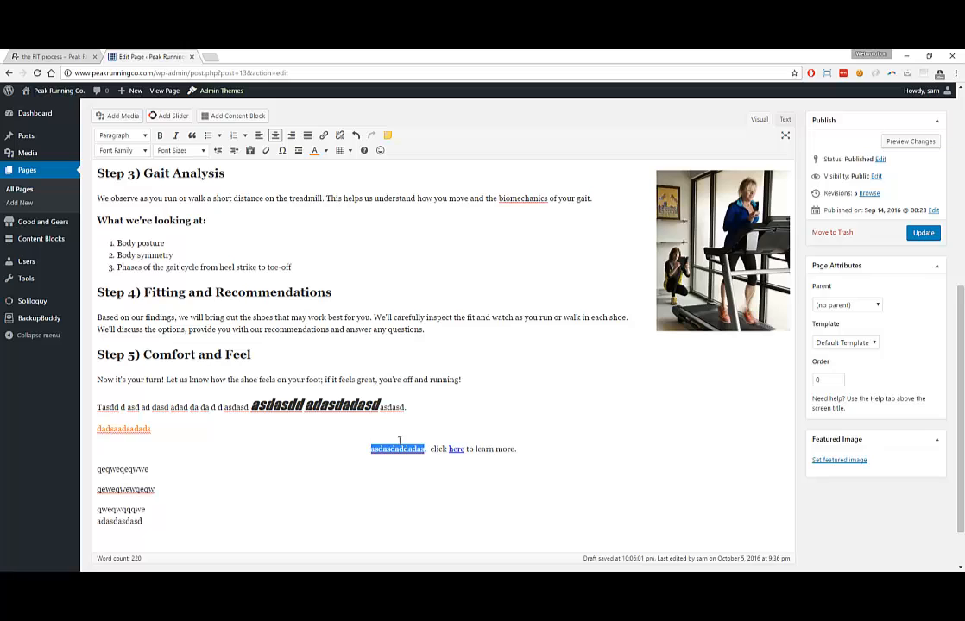
Replace 'asdasdaddadas' with 'contact page', link it to the find-us page, and add an empty paragraph
{"action": "type", "text": "contact page"}
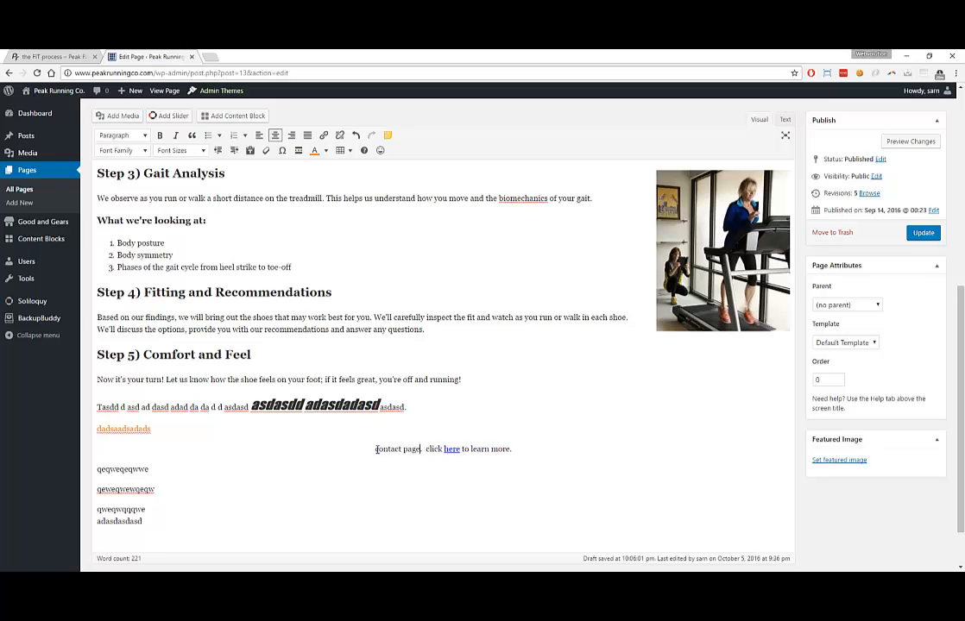
{"action": "left_click_drag", "start_coordinate": [377, 449], "coordinate": [420, 450]}
{"action": "left_click", "coordinate": [324, 136]}
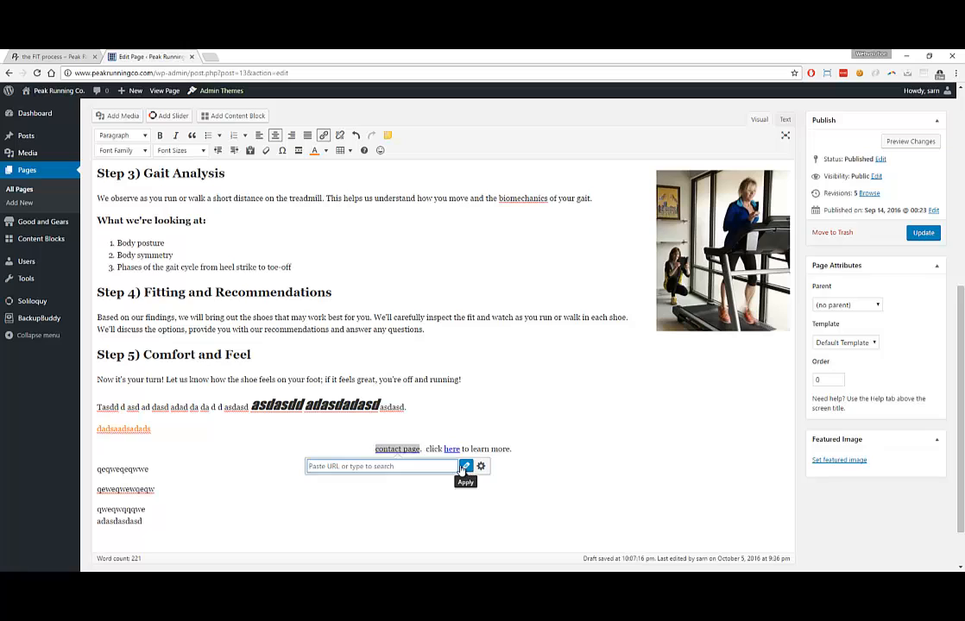
{"action": "type", "text": "contact"}
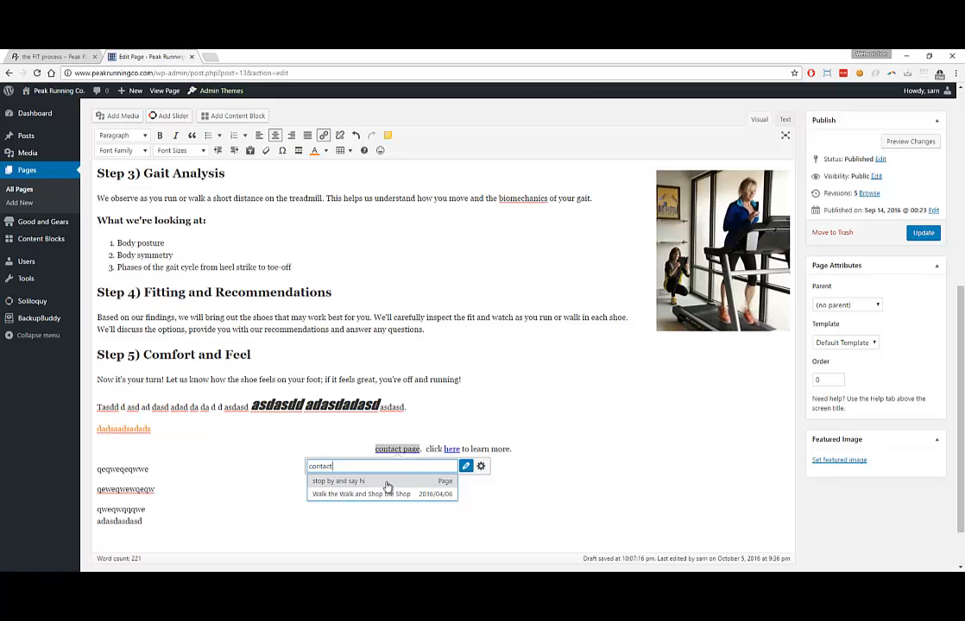
{"action": "left_click", "coordinate": [448, 483]}
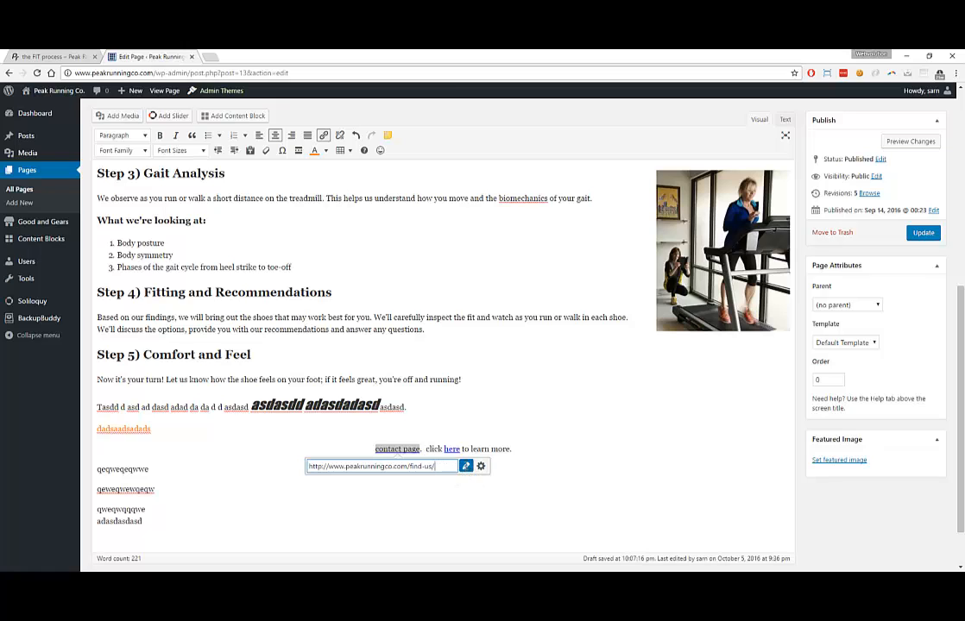
{"action": "left_click", "coordinate": [332, 451]}
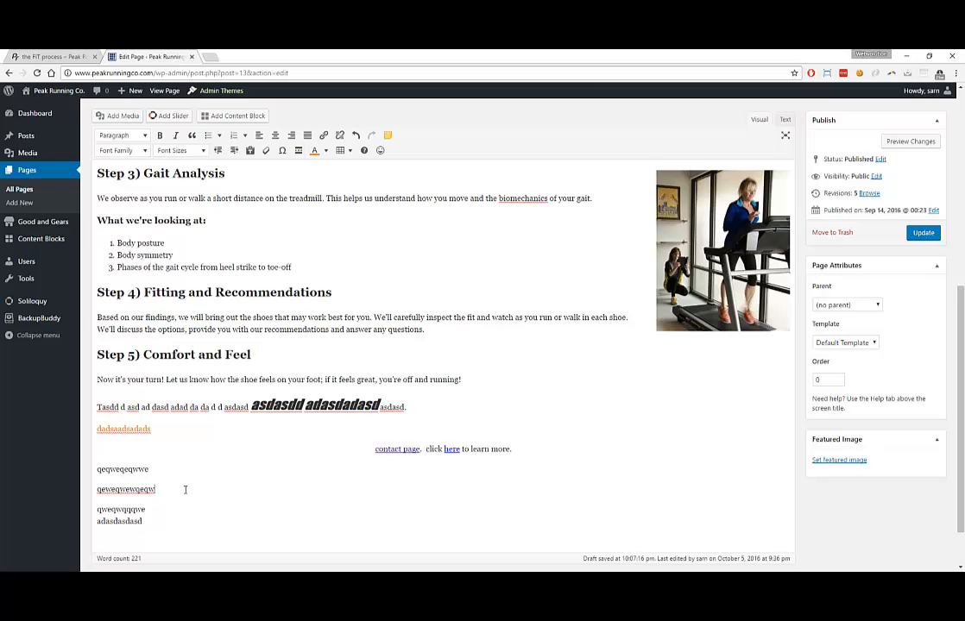
{"action": "key", "text": "Return"}
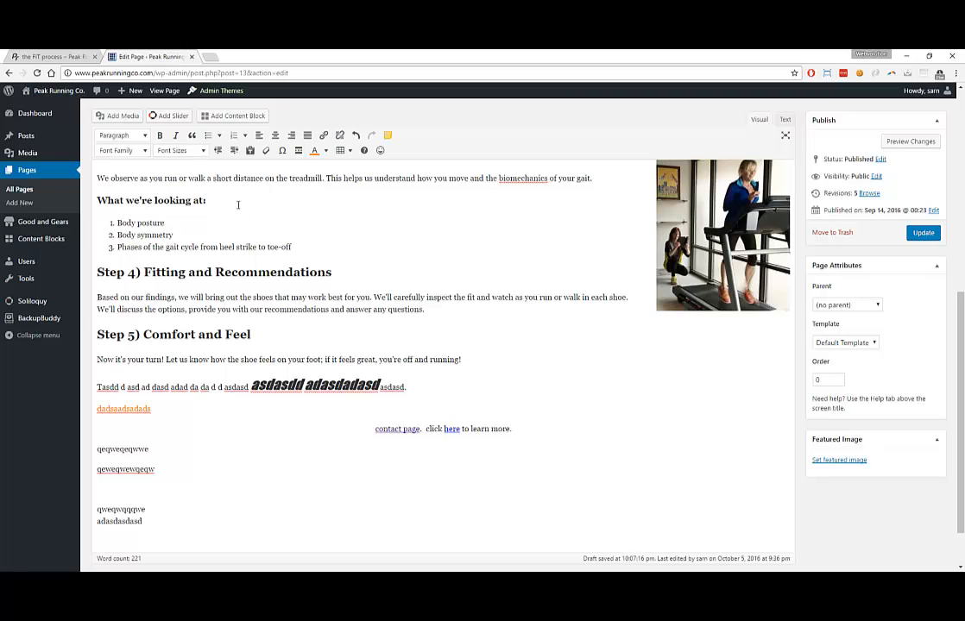
Select the Peak Running logo.png in the Media Library
{"action": "left_click", "coordinate": [128, 120]}
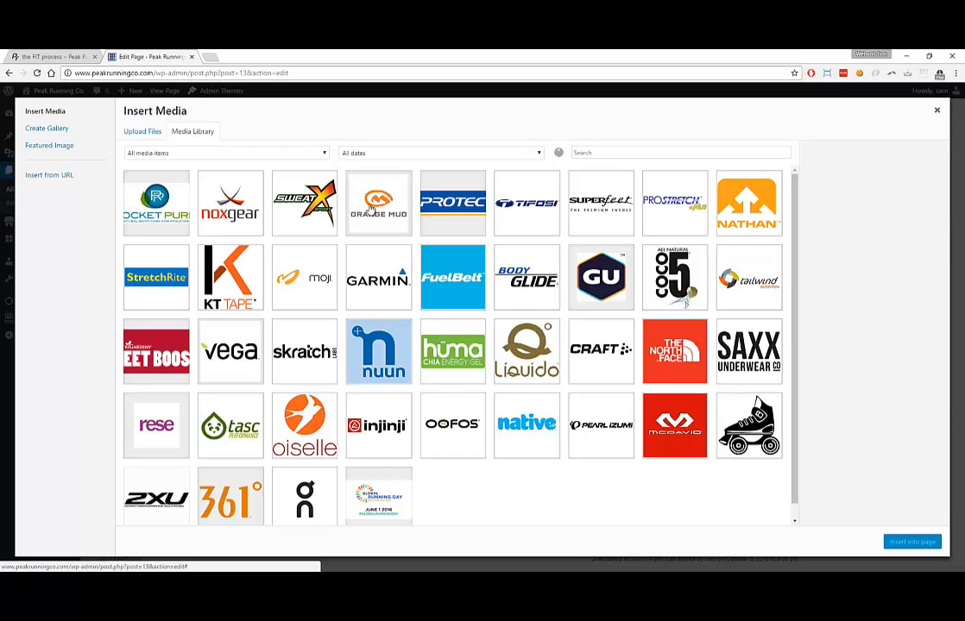
{"action": "scroll", "coordinate": [460, 263], "scroll_direction": "down", "scroll_amount": 1}
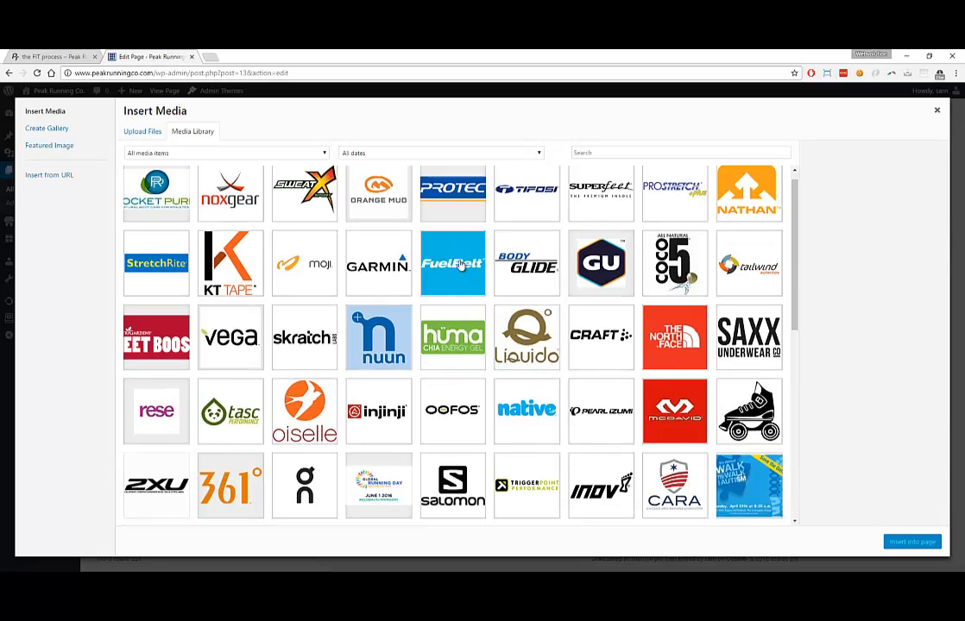
{"action": "scroll", "coordinate": [460, 264], "scroll_direction": "down", "scroll_amount": 3}
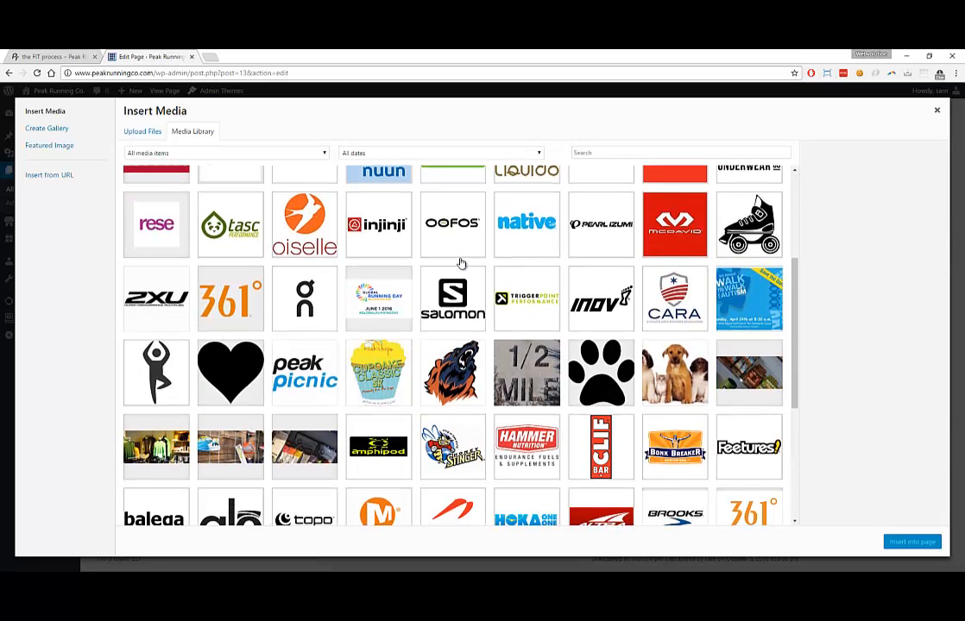
{"action": "scroll", "coordinate": [461, 263], "scroll_direction": "down", "scroll_amount": 4}
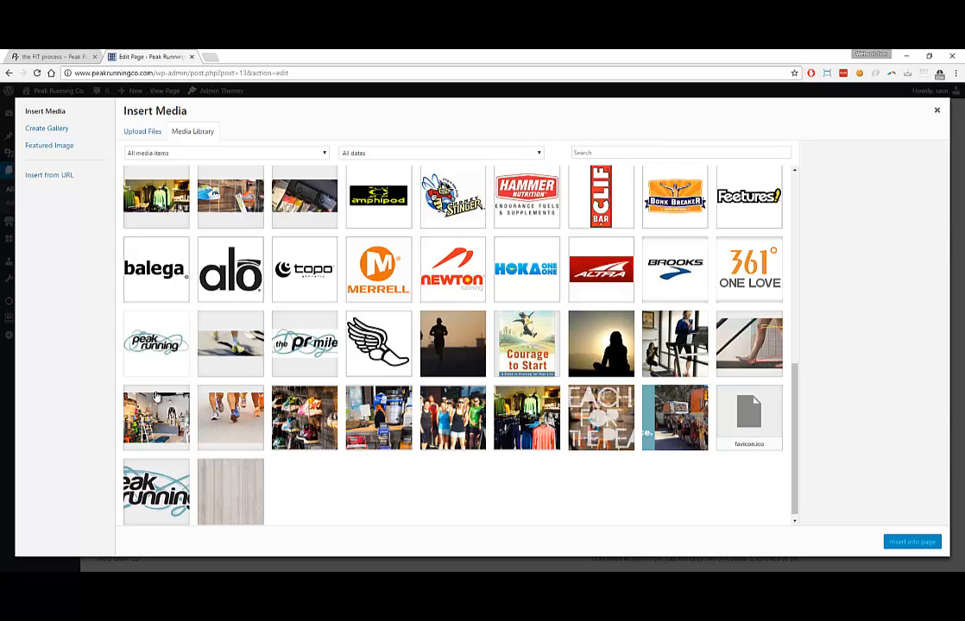
{"action": "left_click", "coordinate": [147, 485]}
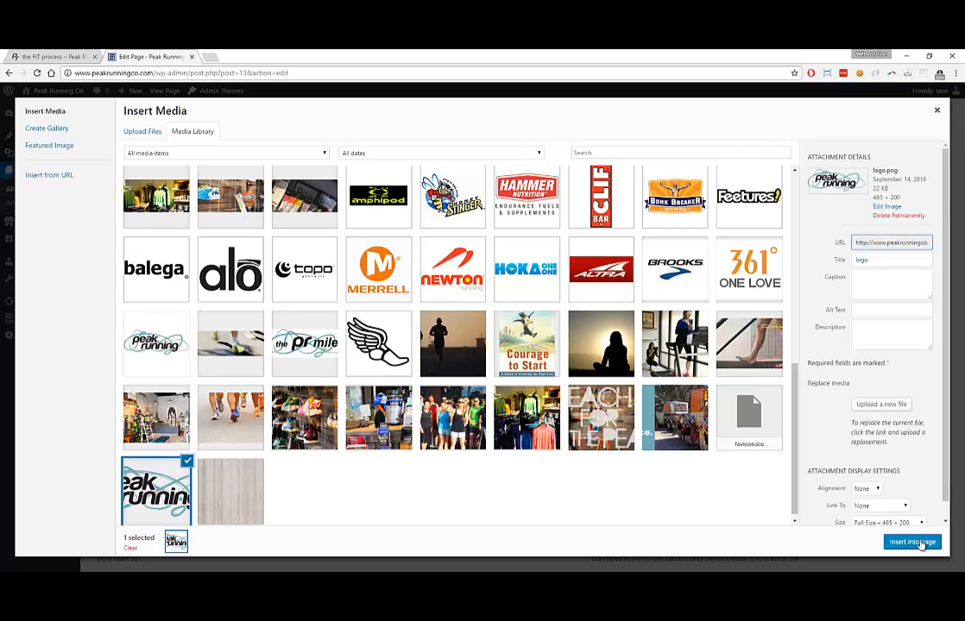
Insert the logo into the page with alignment None, no link and Full Size
{"action": "scroll", "coordinate": [894, 485], "scroll_direction": "down", "scroll_amount": 1}
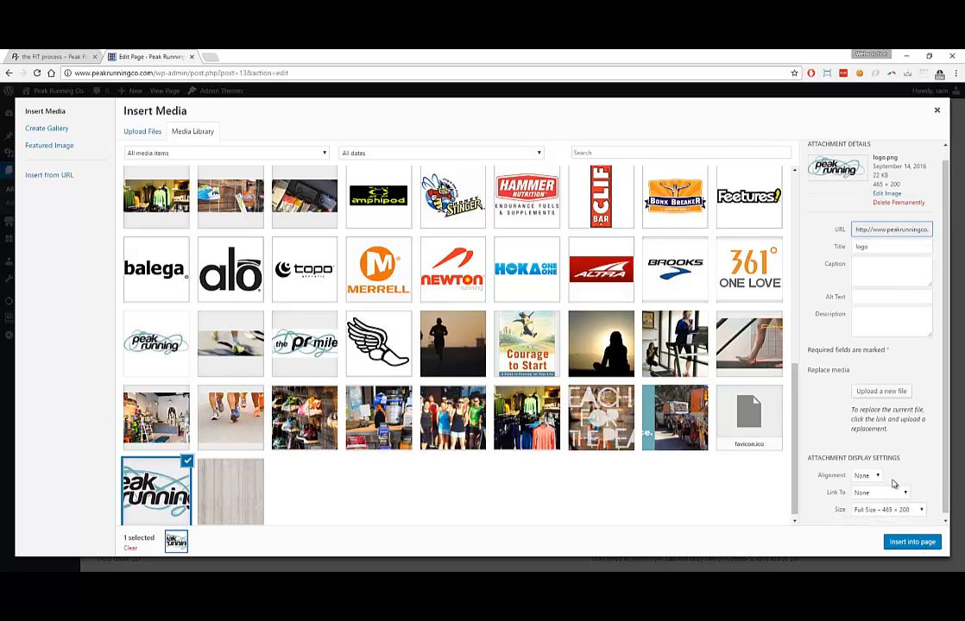
{"action": "left_click", "coordinate": [876, 472]}
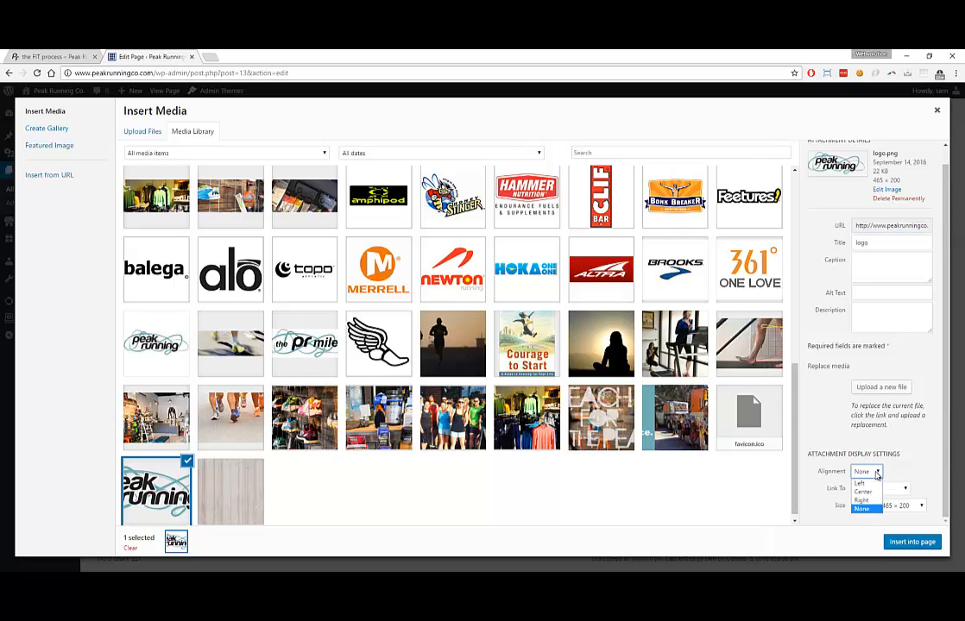
{"action": "left_click", "coordinate": [902, 476]}
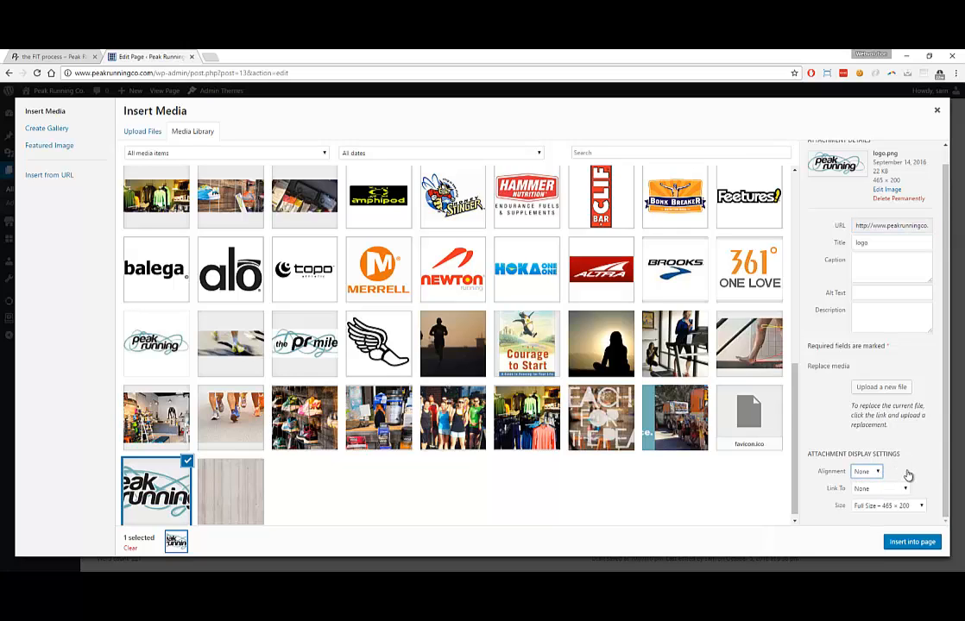
{"action": "left_click", "coordinate": [906, 489]}
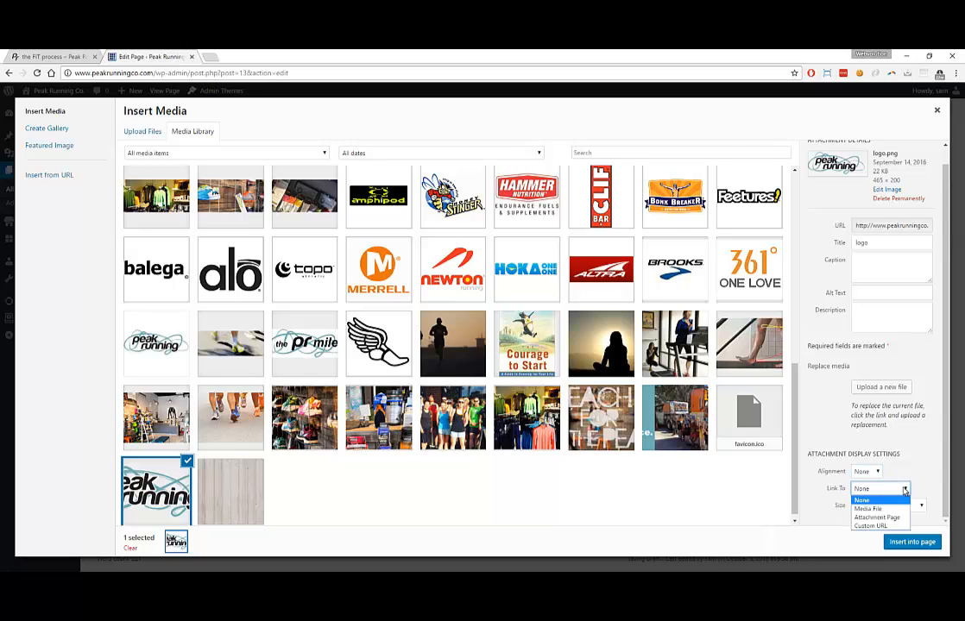
{"action": "left_click", "coordinate": [917, 473]}
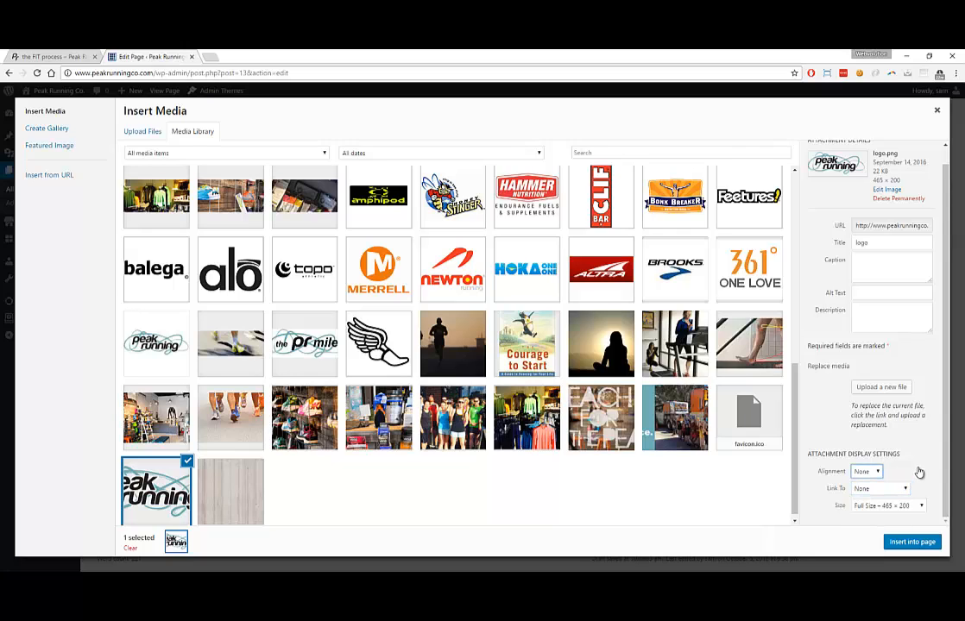
{"action": "left_click", "coordinate": [922, 507]}
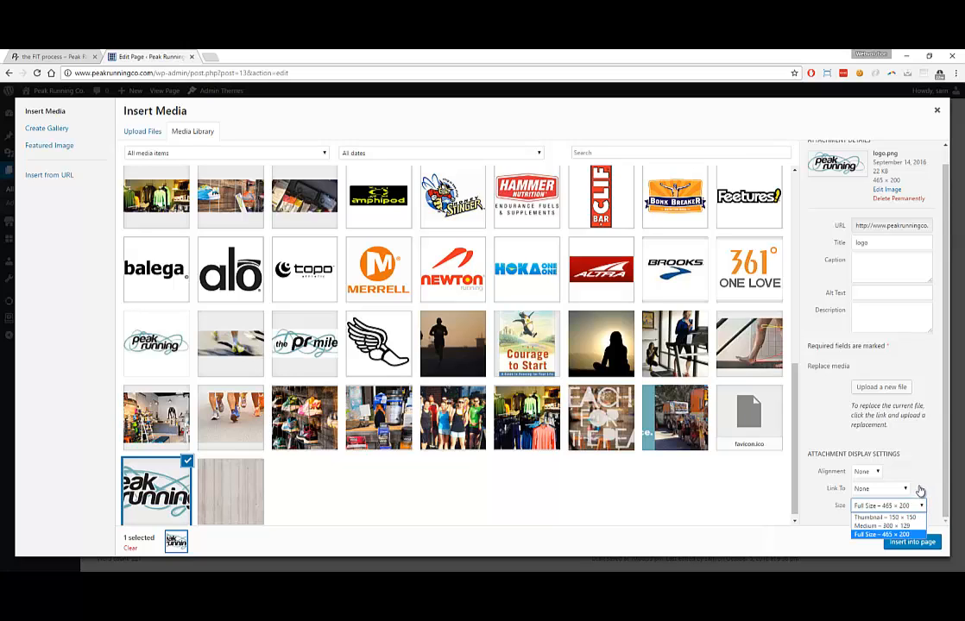
{"action": "left_click", "coordinate": [922, 486]}
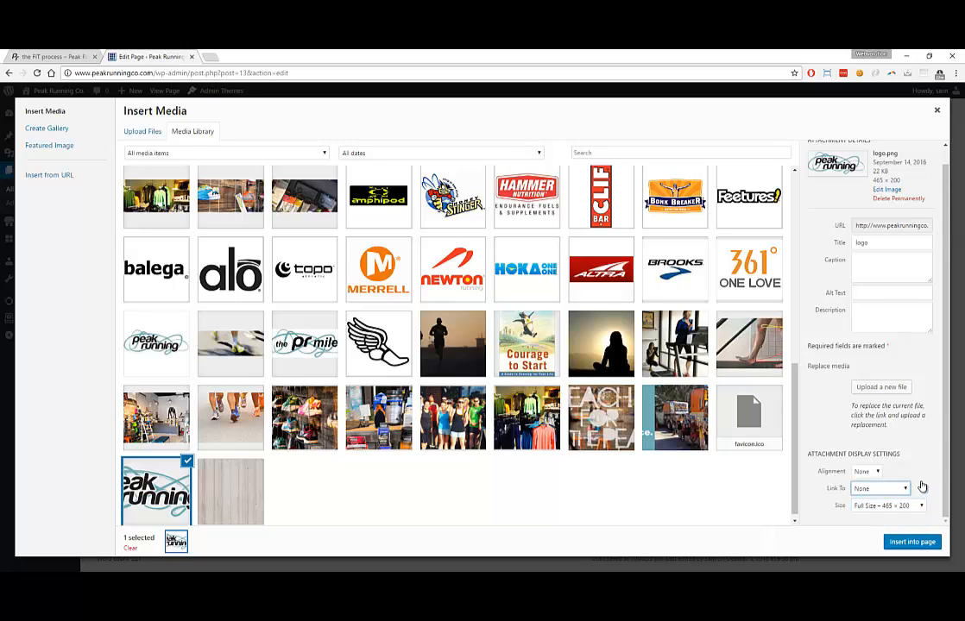
{"action": "left_click", "coordinate": [896, 542]}
Check the inserted logo below the test lines and update the FIT process page
{"action": "scroll", "coordinate": [486, 473], "scroll_direction": "down", "scroll_amount": 1}
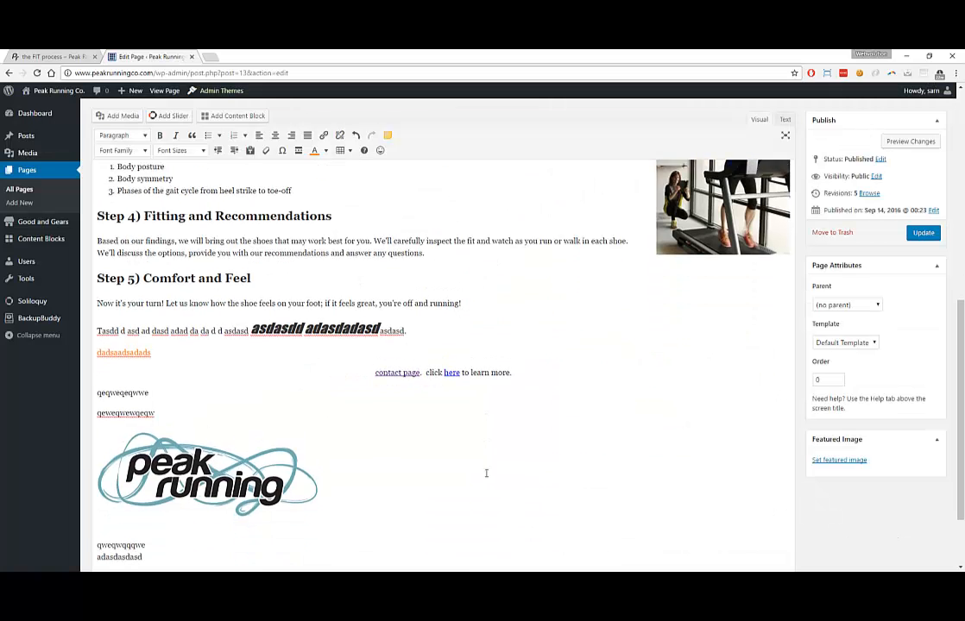
{"action": "scroll", "coordinate": [486, 473], "scroll_direction": "down", "scroll_amount": 1}
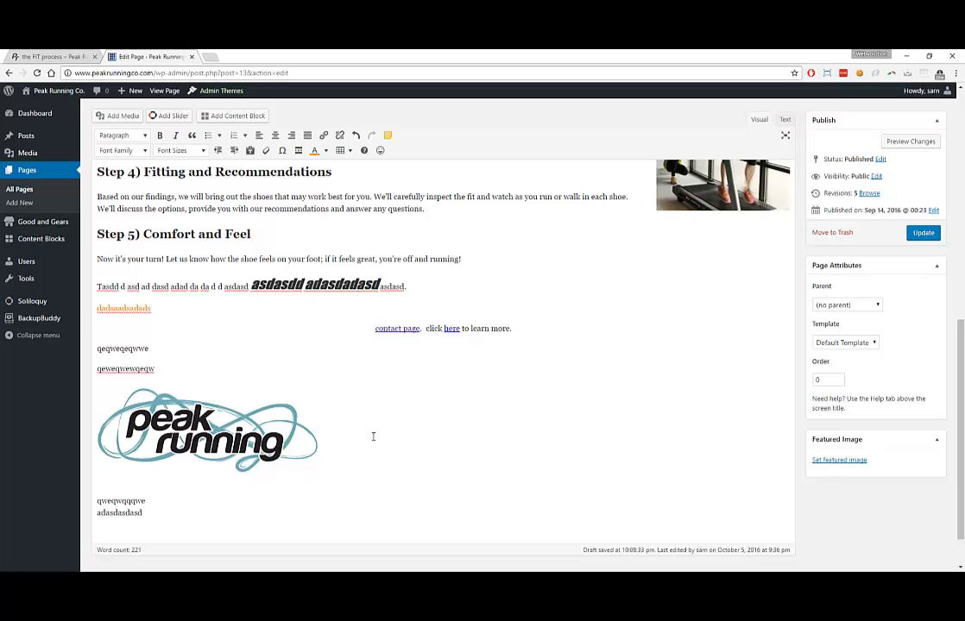
{"action": "left_click", "coordinate": [914, 238]}
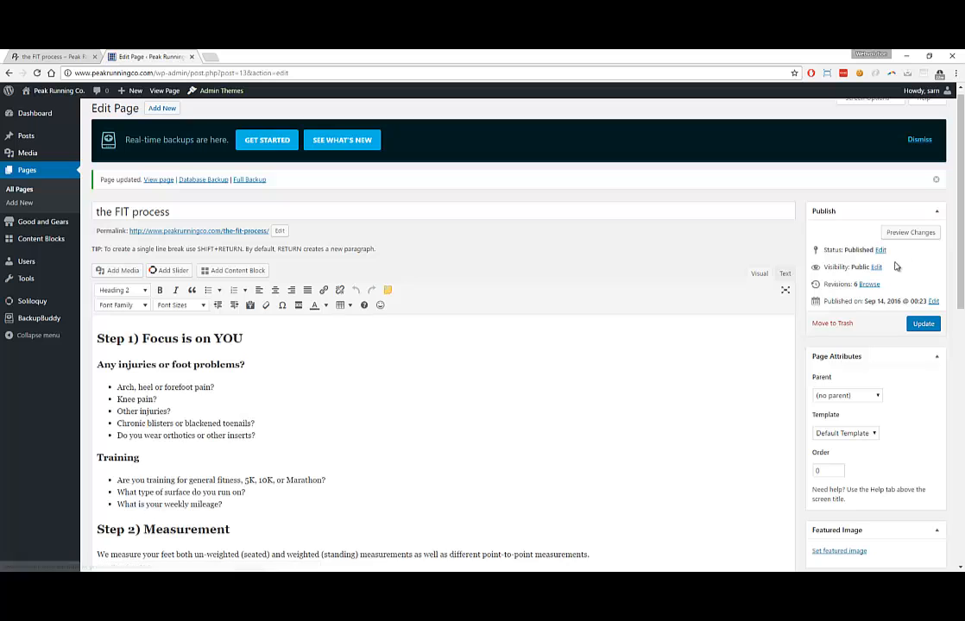
Reload the live FIT process page and review the new test lines below Step 5
{"action": "left_click", "coordinate": [54, 58]}
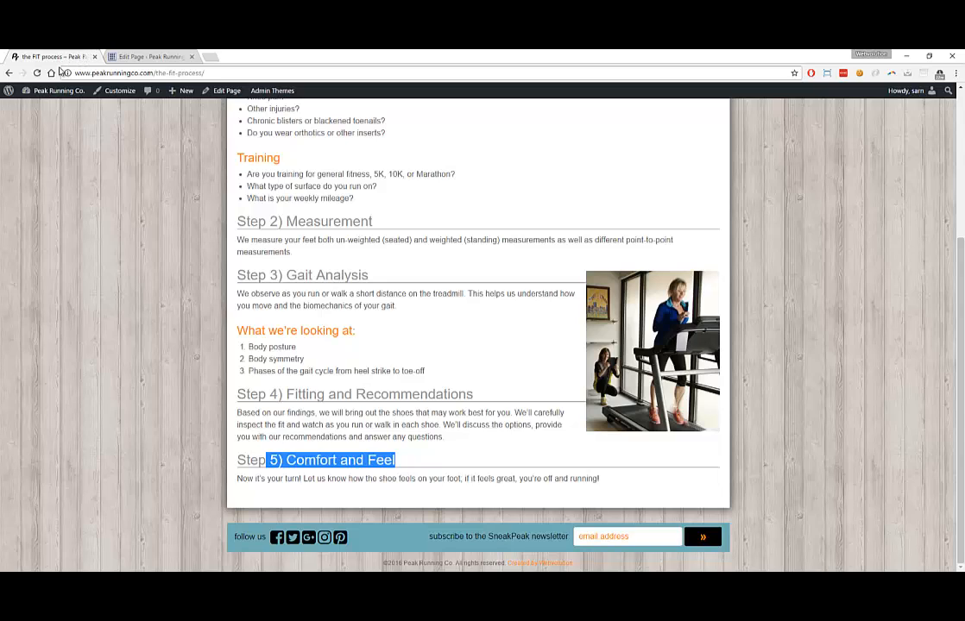
{"action": "left_click", "coordinate": [86, 164]}
{"action": "key", "text": "F5"}
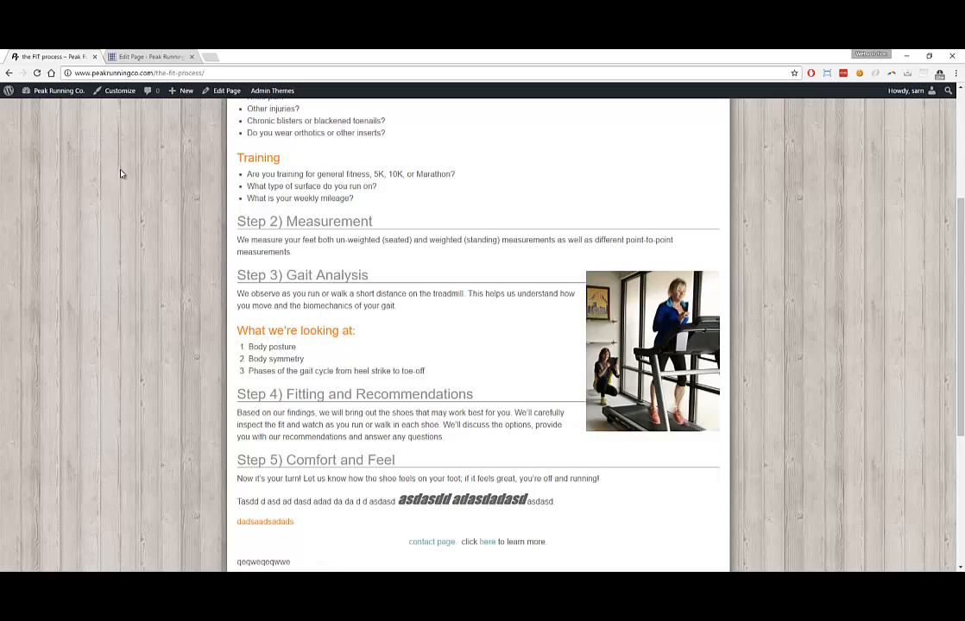
{"action": "scroll", "coordinate": [133, 189], "scroll_direction": "down", "scroll_amount": 2}
{"action": "scroll", "coordinate": [120, 188], "scroll_direction": "down", "scroll_amount": 3}
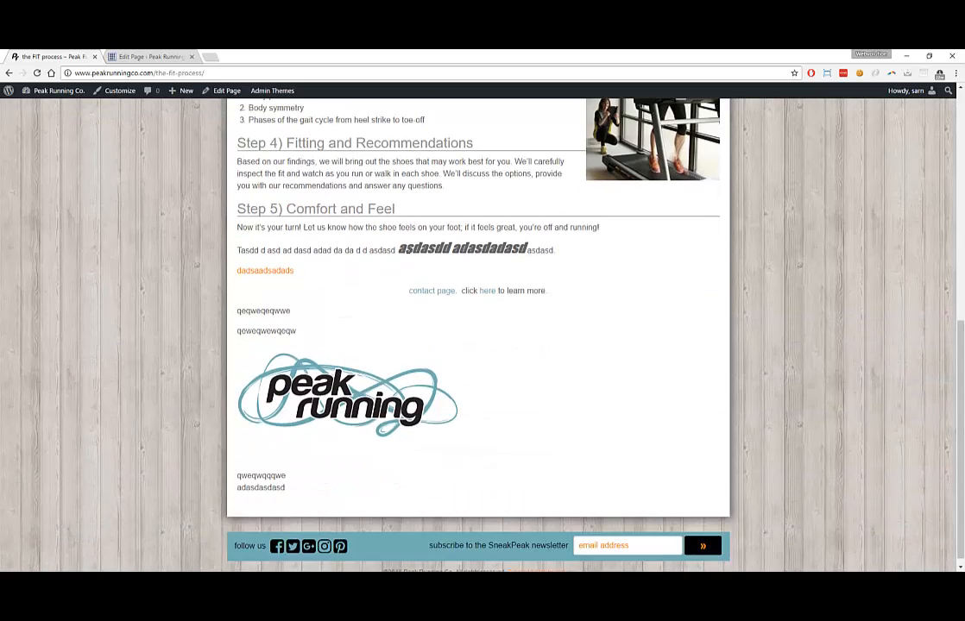
{"action": "left_click_drag", "start_coordinate": [406, 249], "coordinate": [497, 249]}
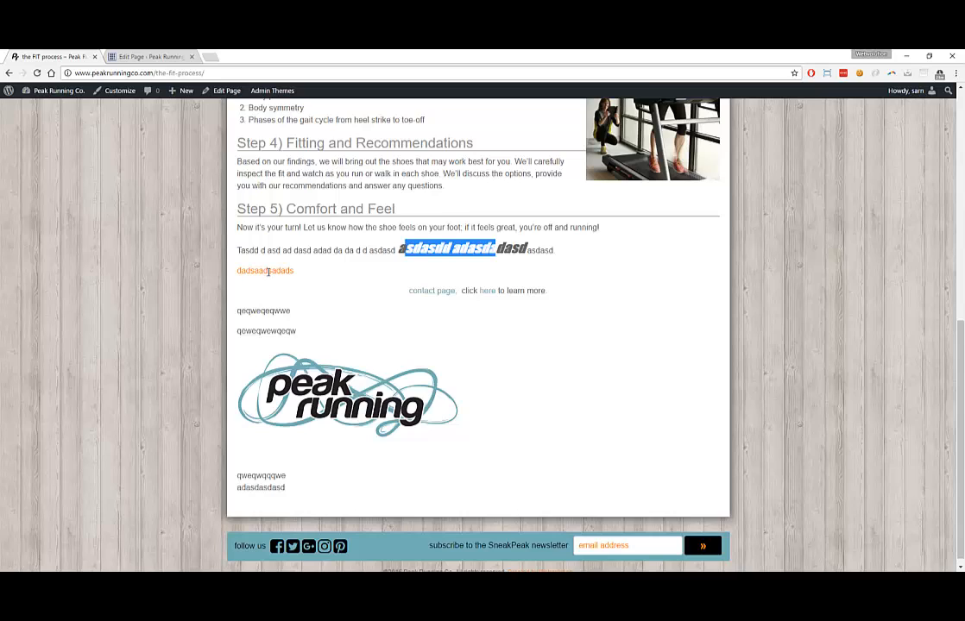
{"action": "left_click_drag", "start_coordinate": [408, 291], "coordinate": [547, 294]}
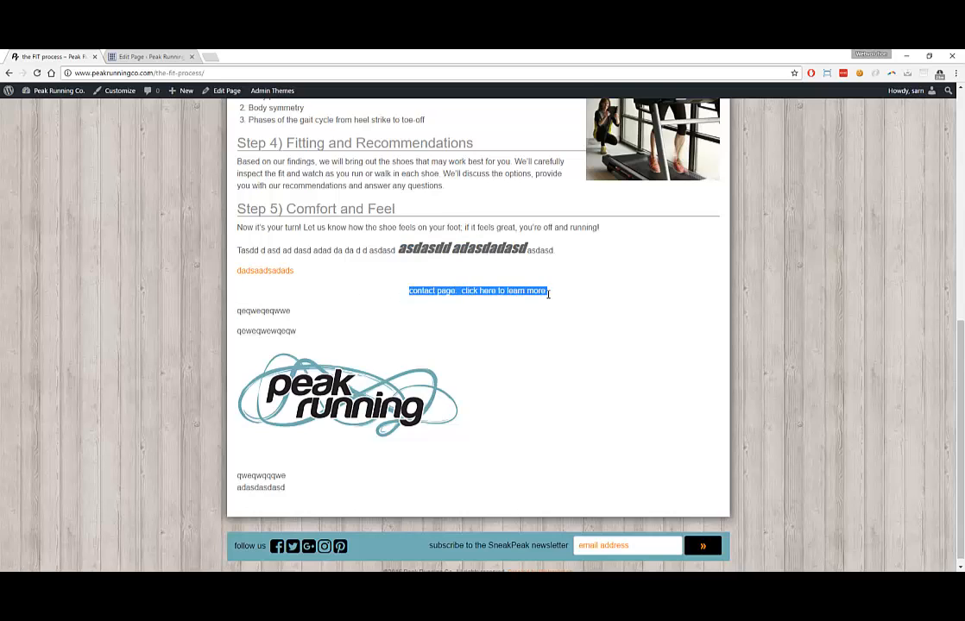
{"action": "left_click", "coordinate": [466, 289]}
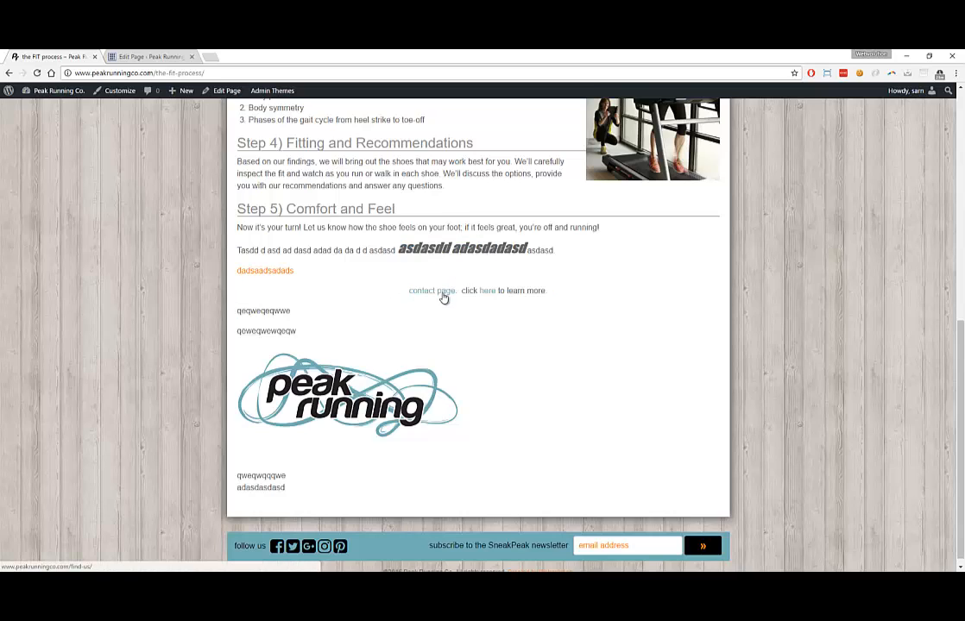
Test the 'contact page' link, go back, then test the 'here' link
{"action": "left_click", "coordinate": [442, 292]}
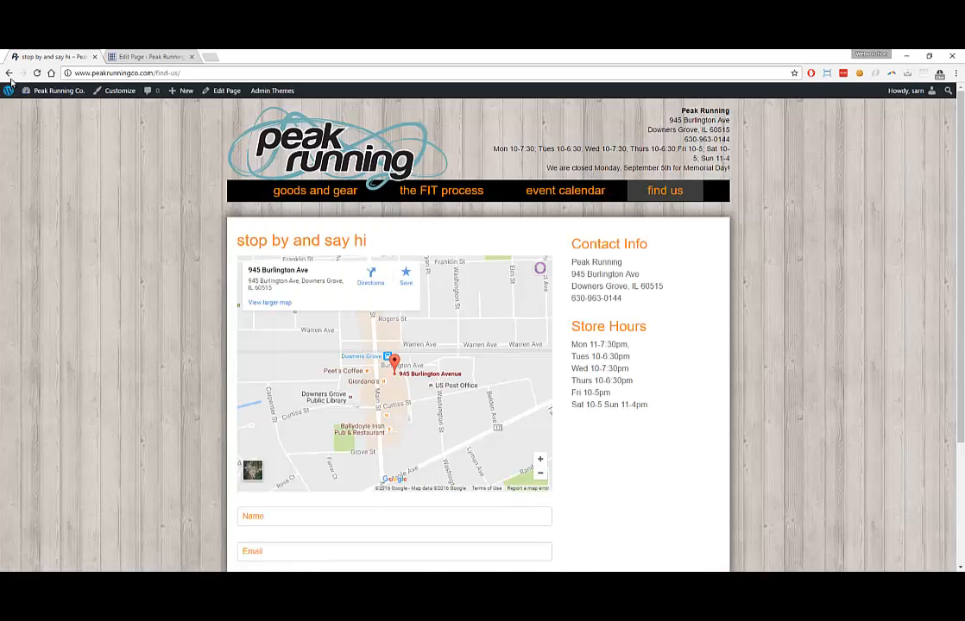
{"action": "left_click", "coordinate": [9, 73]}
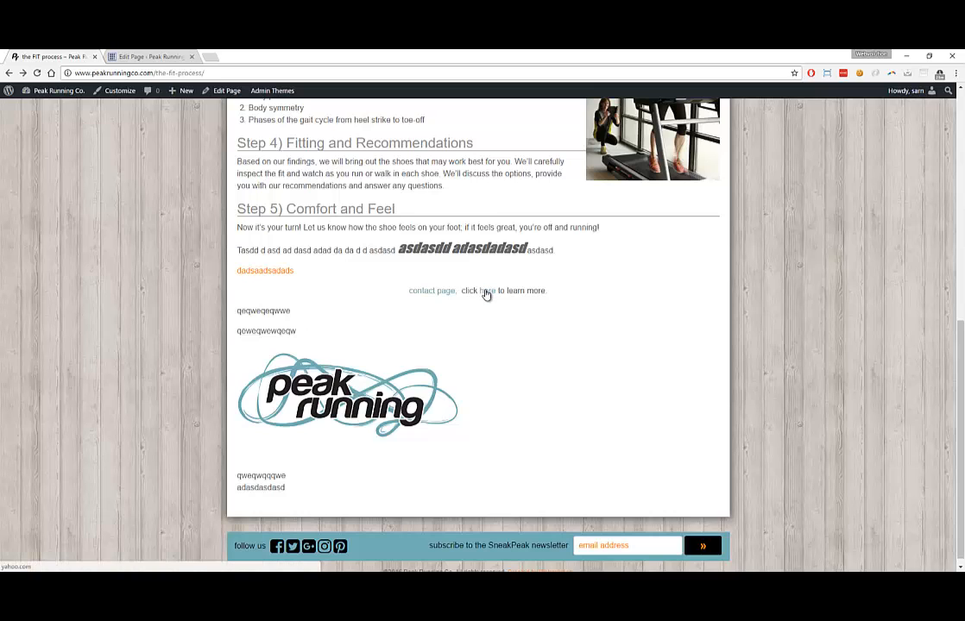
{"action": "left_click", "coordinate": [486, 294]}
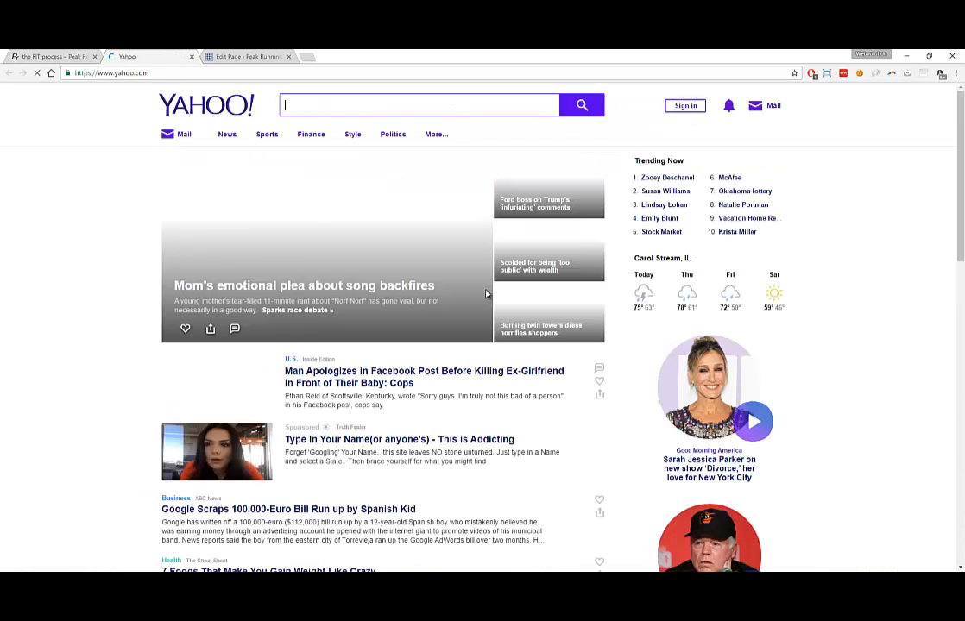
{"action": "left_click", "coordinate": [192, 56]}
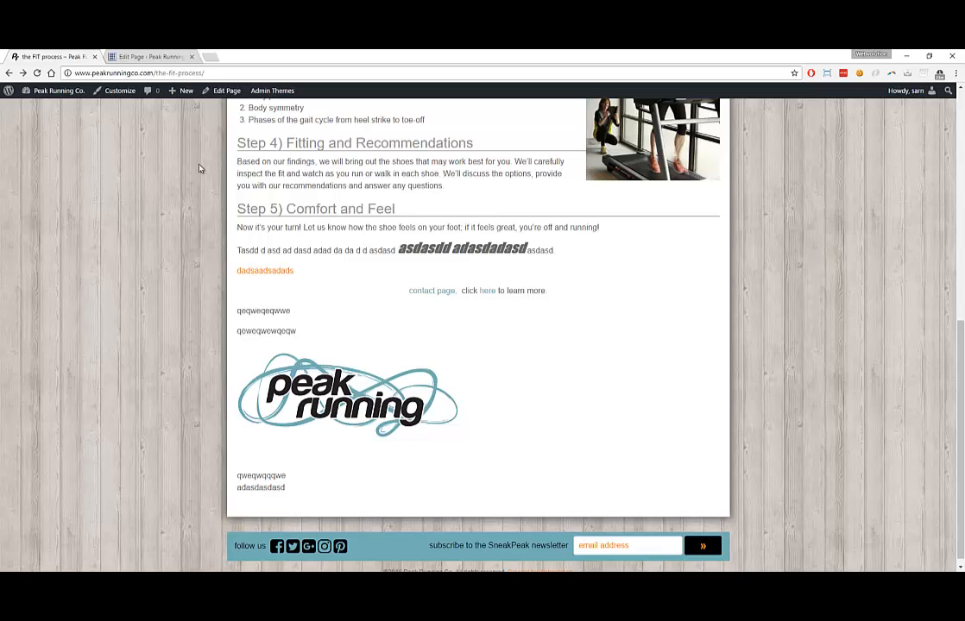
Delete everything from the 'Tasdd' line to the end in the editor and update the page
{"action": "left_click", "coordinate": [136, 57]}
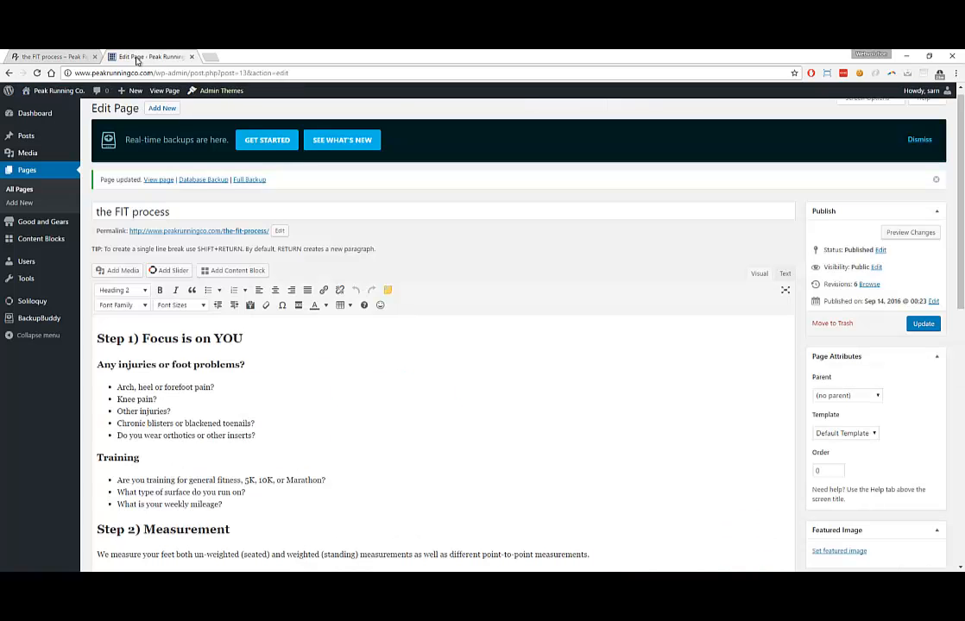
{"action": "scroll", "coordinate": [185, 393], "scroll_direction": "down", "scroll_amount": 6}
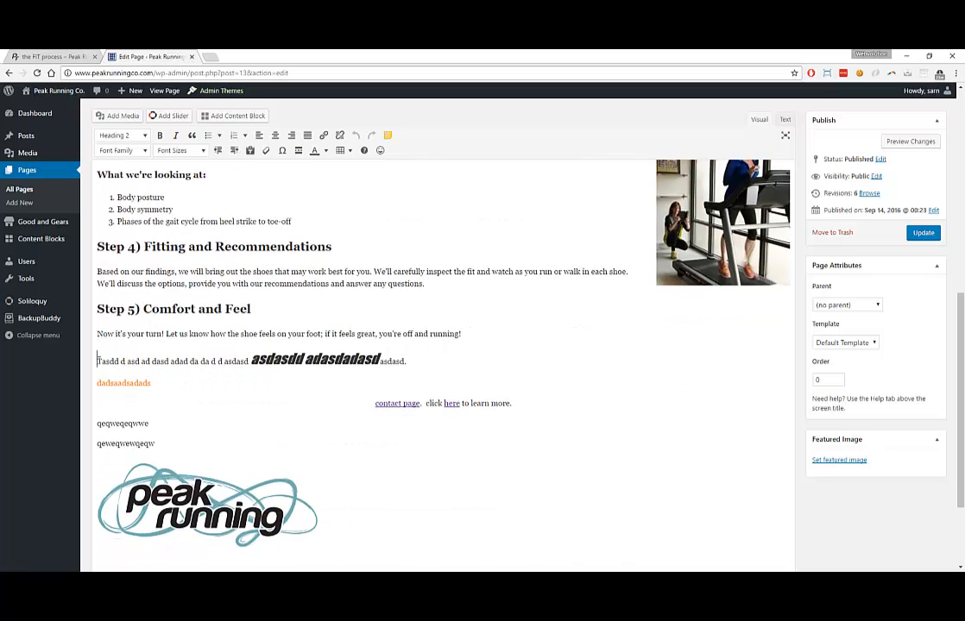
{"action": "left_click_drag", "start_coordinate": [96, 362], "coordinate": [390, 515]}
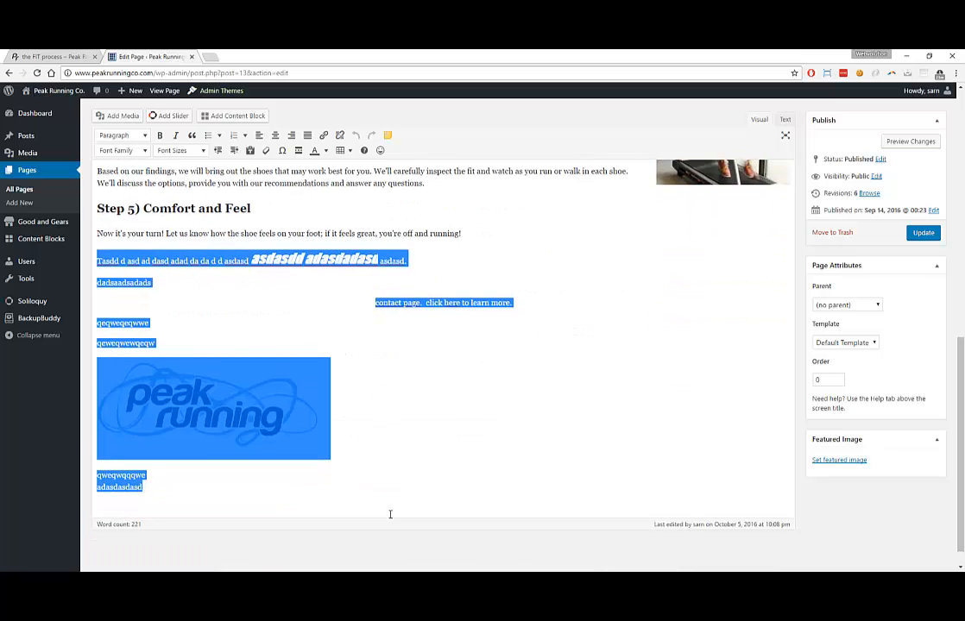
{"action": "key", "text": "Delete"}
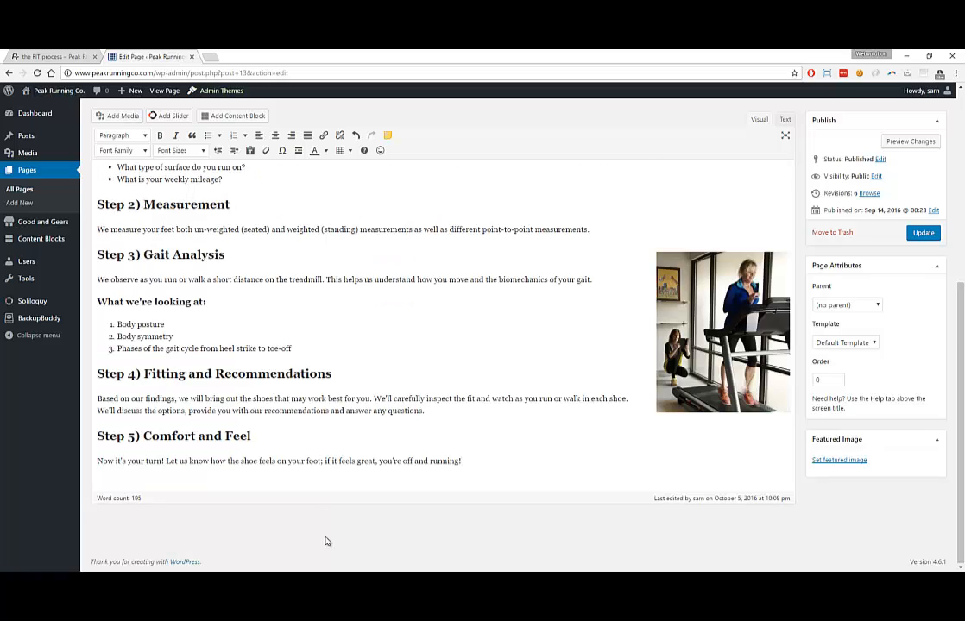
{"action": "left_click", "coordinate": [924, 235]}
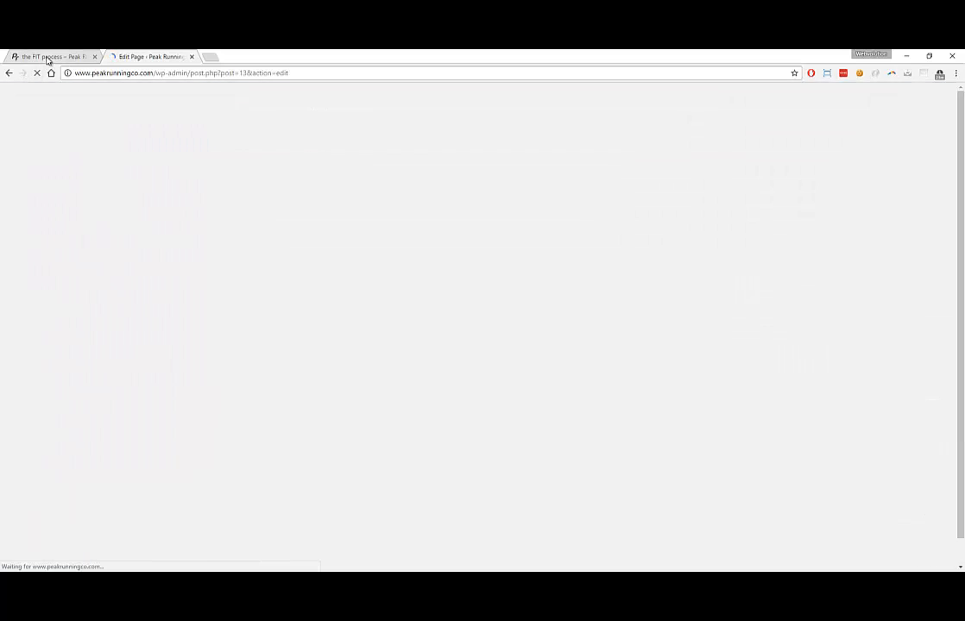
Reload the live FIT process page to confirm the test content is gone
{"action": "left_click", "coordinate": [47, 58]}
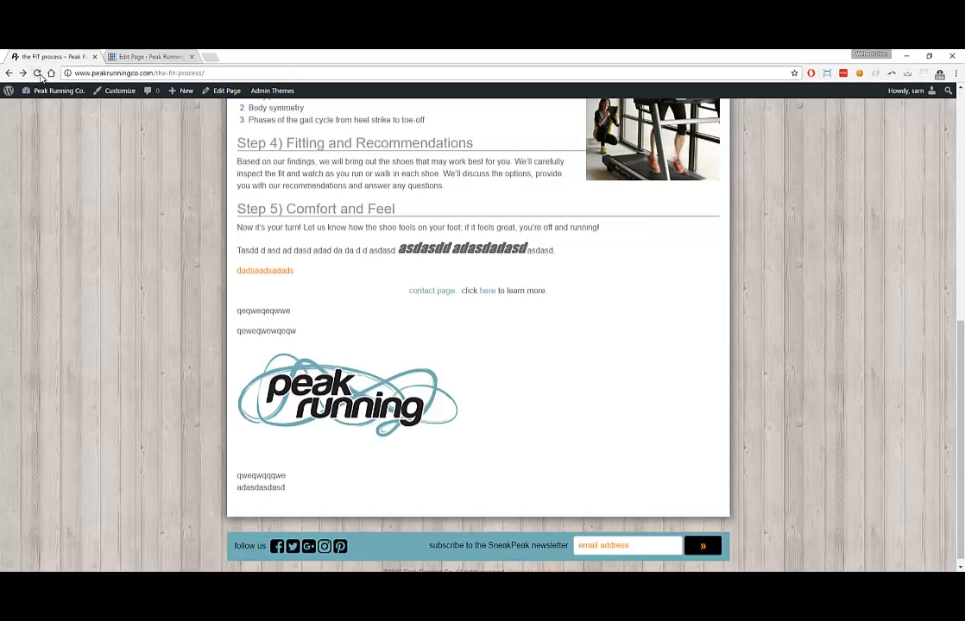
{"action": "left_click", "coordinate": [37, 74]}
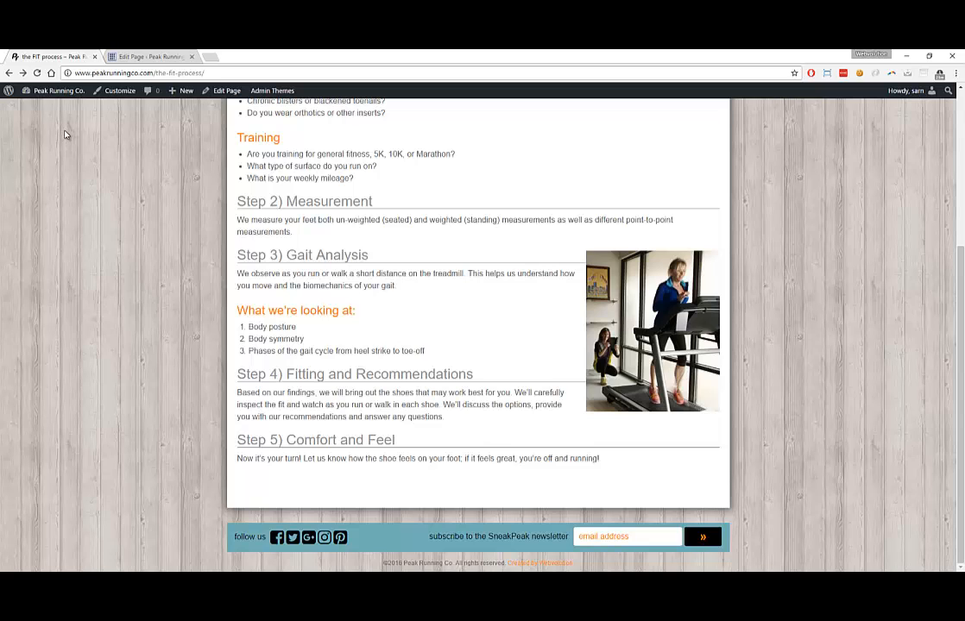
{"action": "scroll", "coordinate": [117, 131], "scroll_direction": "up", "scroll_amount": 5}
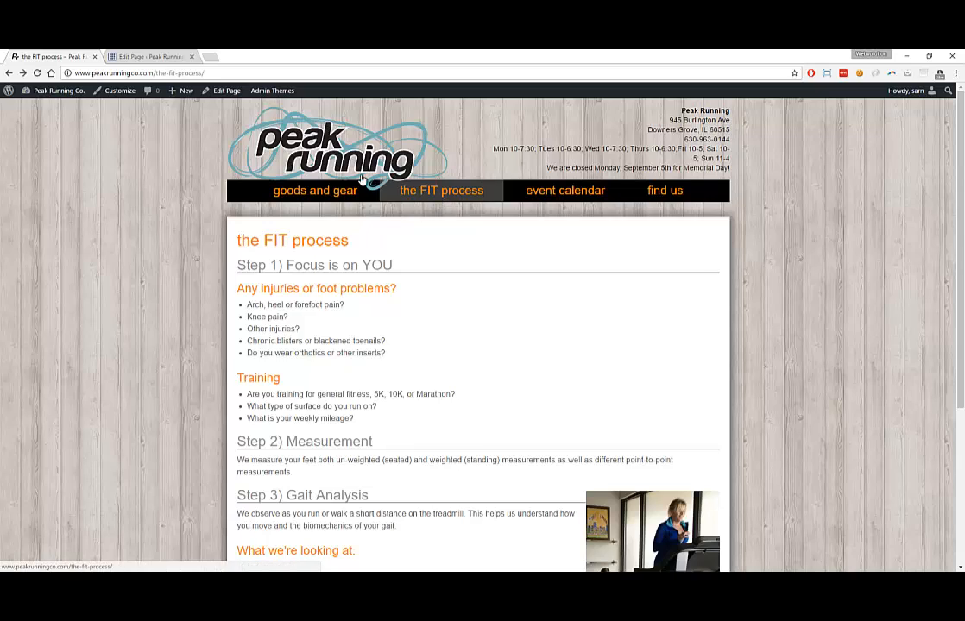
Open the find us page from the site's nav bar and look over its header
{"action": "mouse_move", "coordinate": [551, 190]}
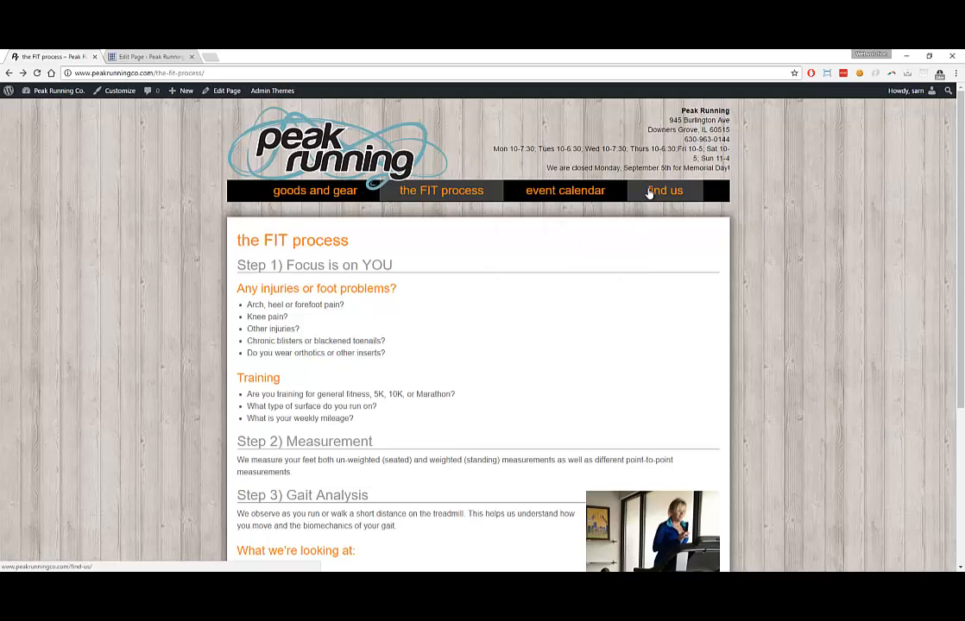
{"action": "left_click", "coordinate": [663, 192]}
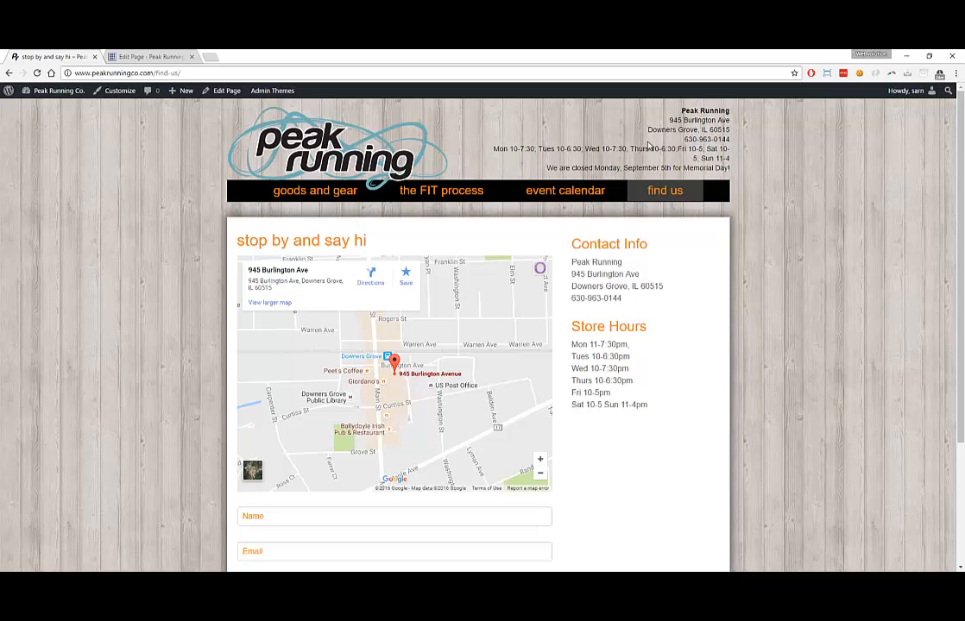
{"action": "double_click", "coordinate": [691, 111]}
{"action": "left_click_drag", "start_coordinate": [695, 111], "coordinate": [735, 164]}
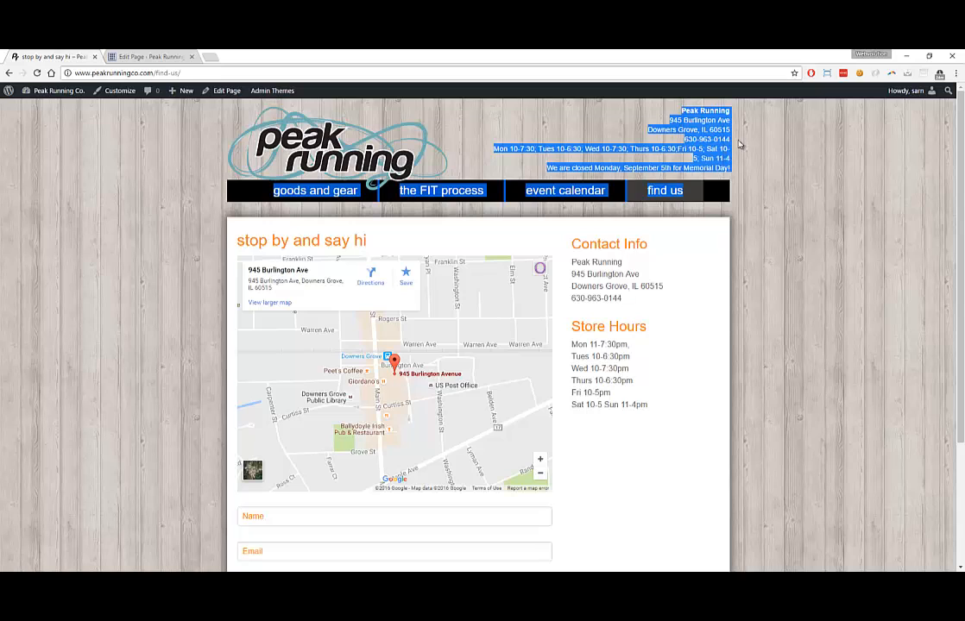
{"action": "left_click", "coordinate": [738, 144]}
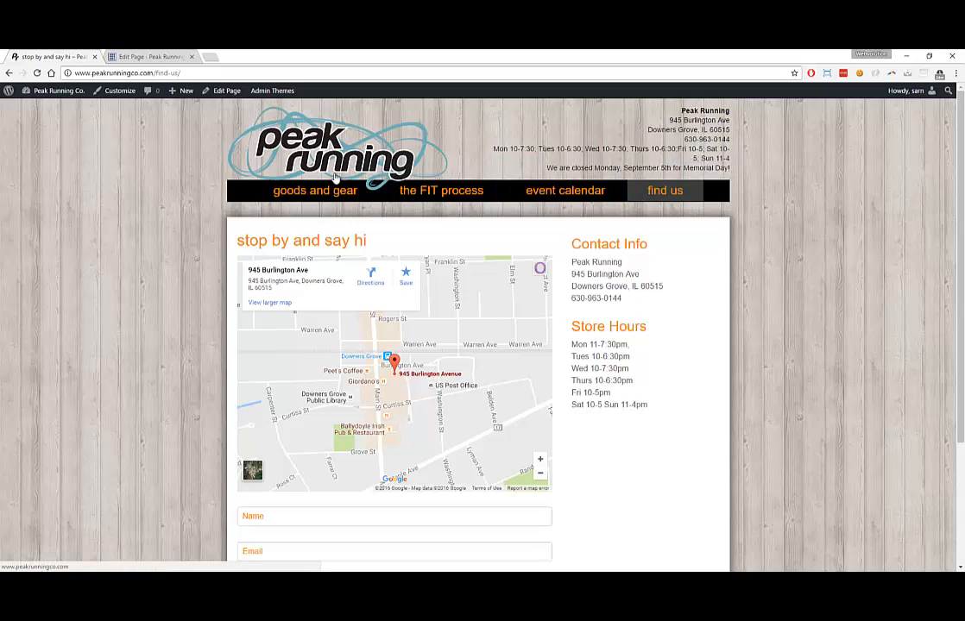
Visit the goods and gear page, then browse the homepage's merchandise list
{"action": "left_click", "coordinate": [318, 190]}
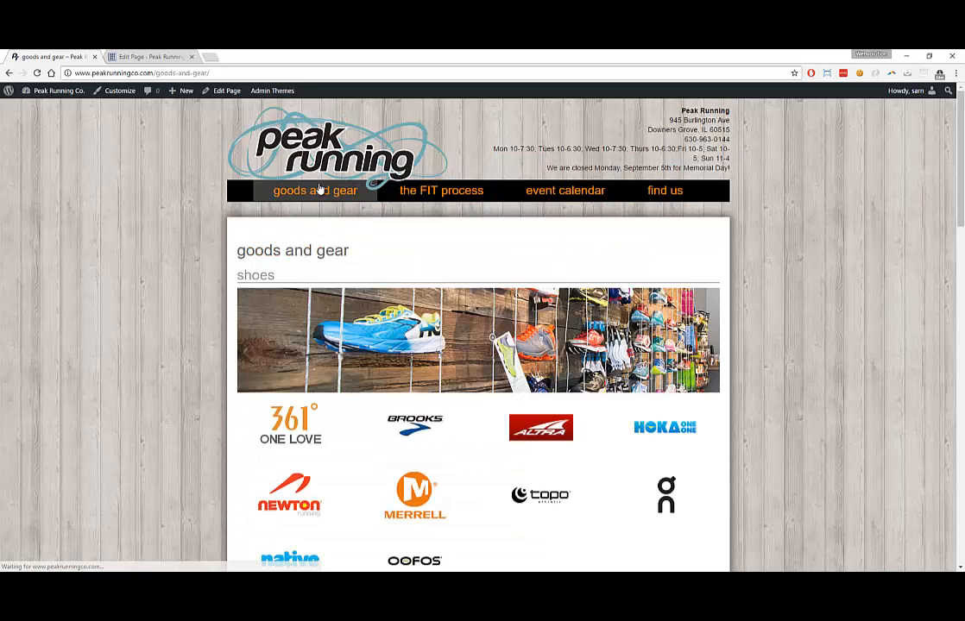
{"action": "left_click", "coordinate": [329, 162]}
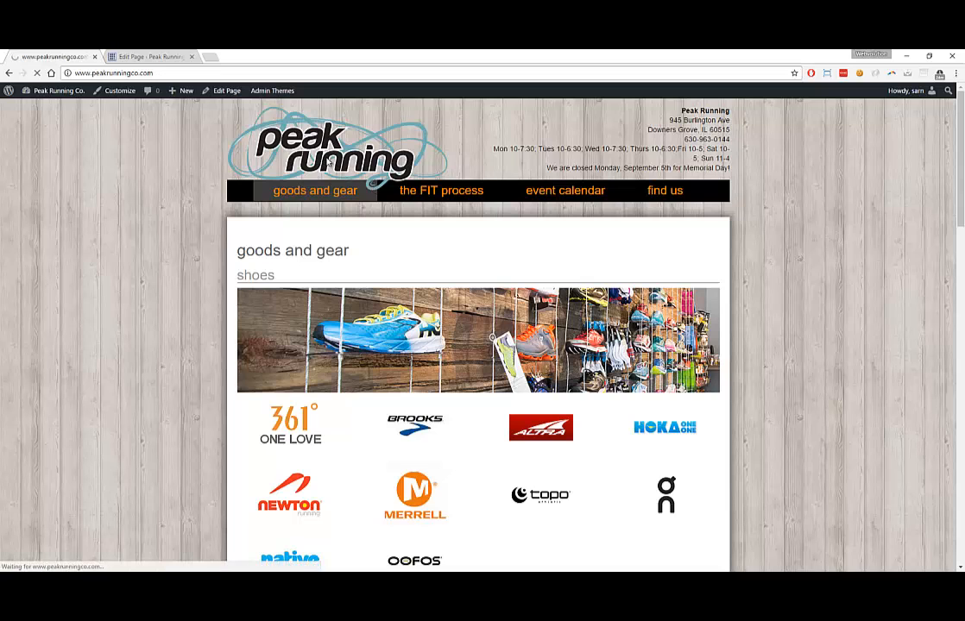
{"action": "scroll", "coordinate": [307, 455], "scroll_direction": "down", "scroll_amount": 3}
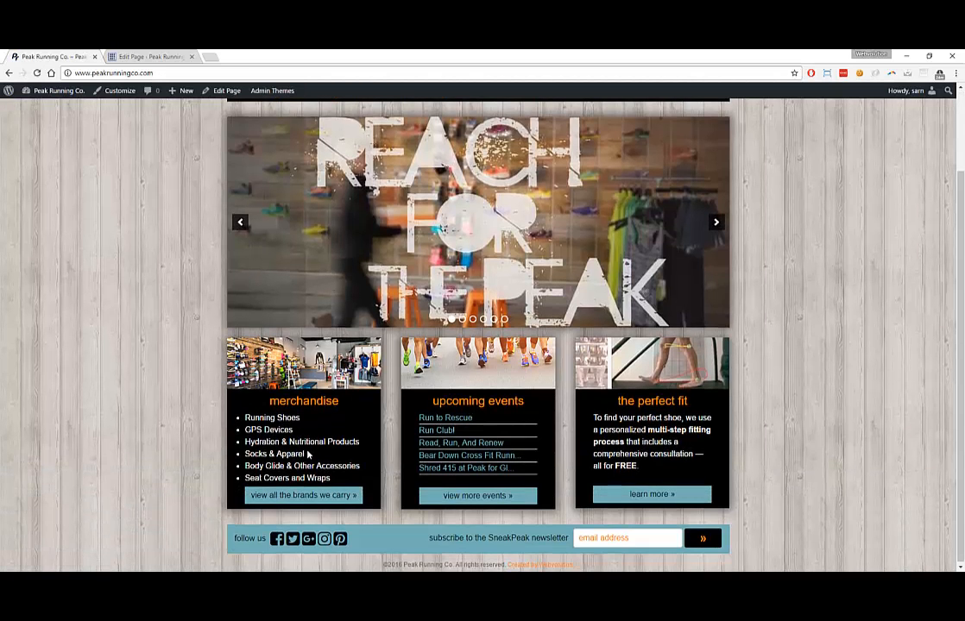
{"action": "left_click_drag", "start_coordinate": [256, 419], "coordinate": [280, 418]}
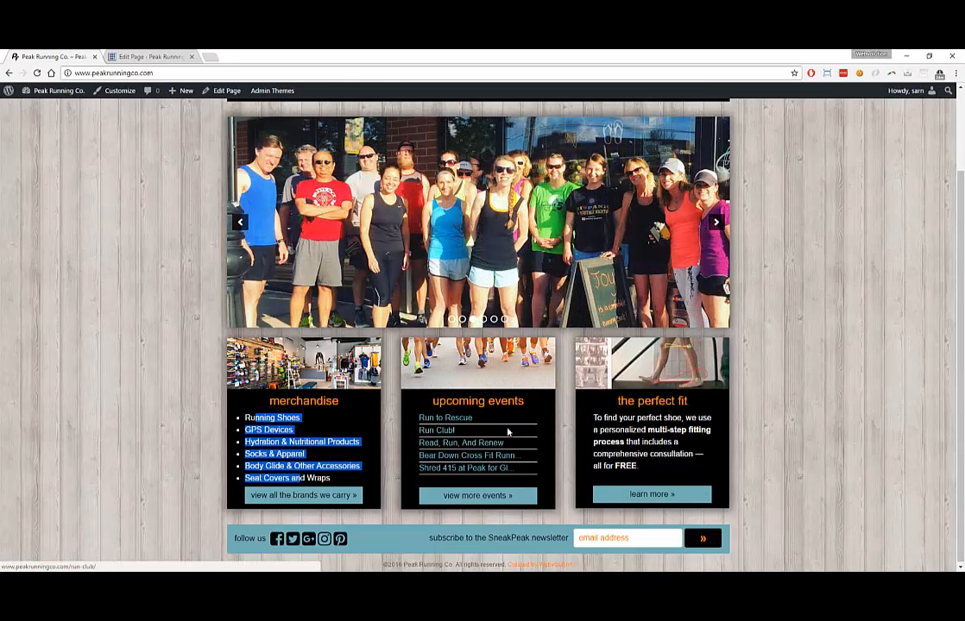
{"action": "left_click", "coordinate": [356, 428]}
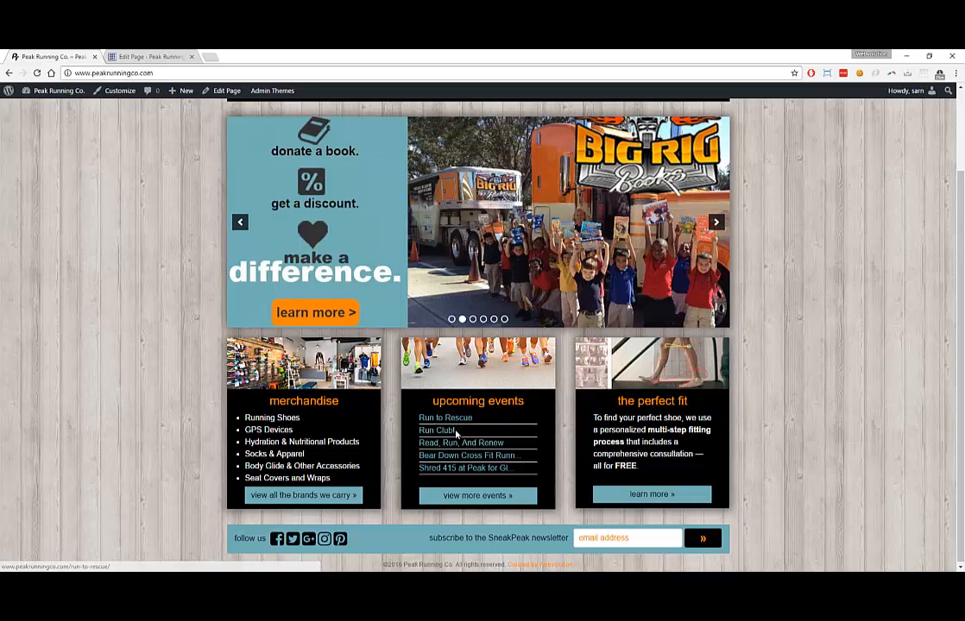
Scroll the homepage to the footer and return to the Edit Page tab
{"action": "scroll", "coordinate": [463, 429], "scroll_direction": "up", "scroll_amount": 2}
{"action": "mouse_move", "coordinate": [555, 191]}
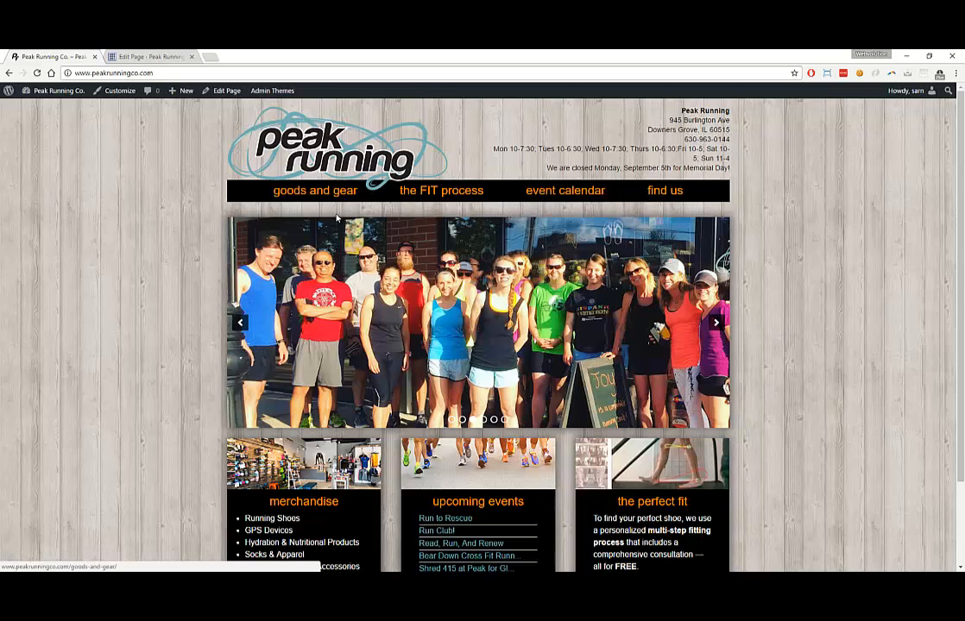
{"action": "scroll", "coordinate": [294, 194], "scroll_direction": "down", "scroll_amount": 3}
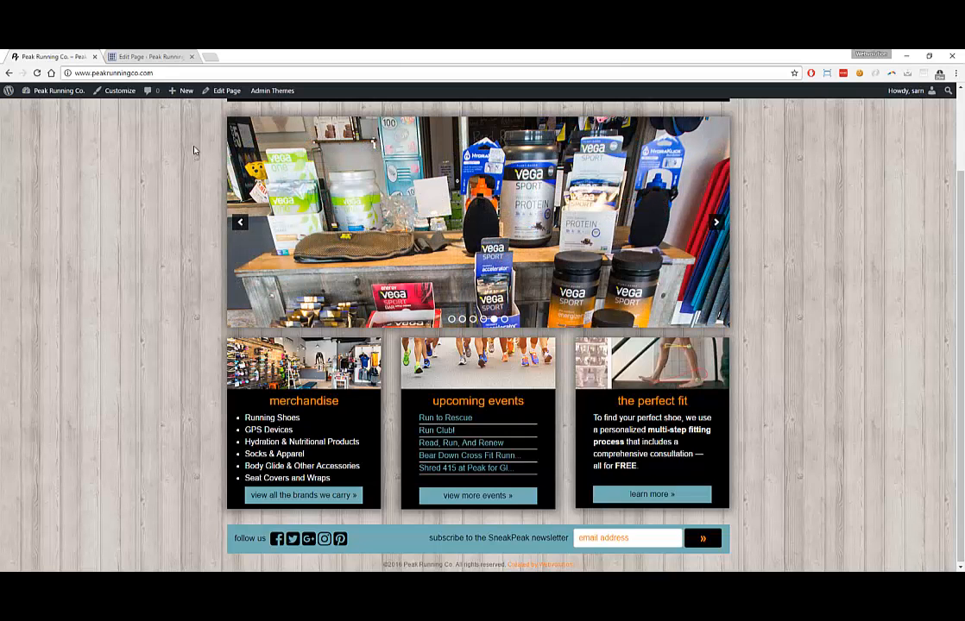
{"action": "left_click", "coordinate": [155, 56]}
{"action": "mouse_move", "coordinate": [28, 151]}
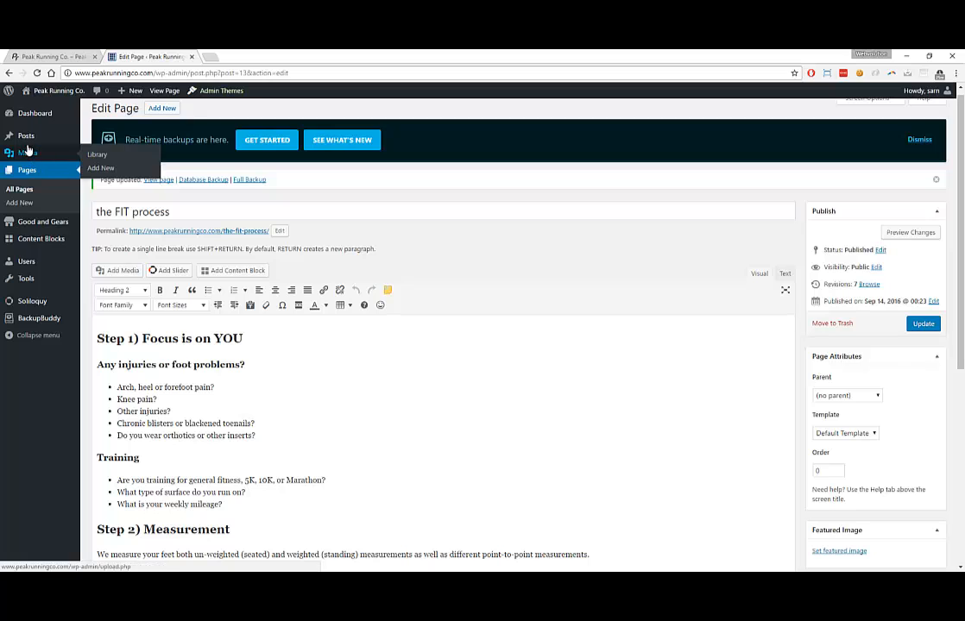
Open the Content Blocks list and compare it with the live Find Us page
{"action": "left_click", "coordinate": [36, 240]}
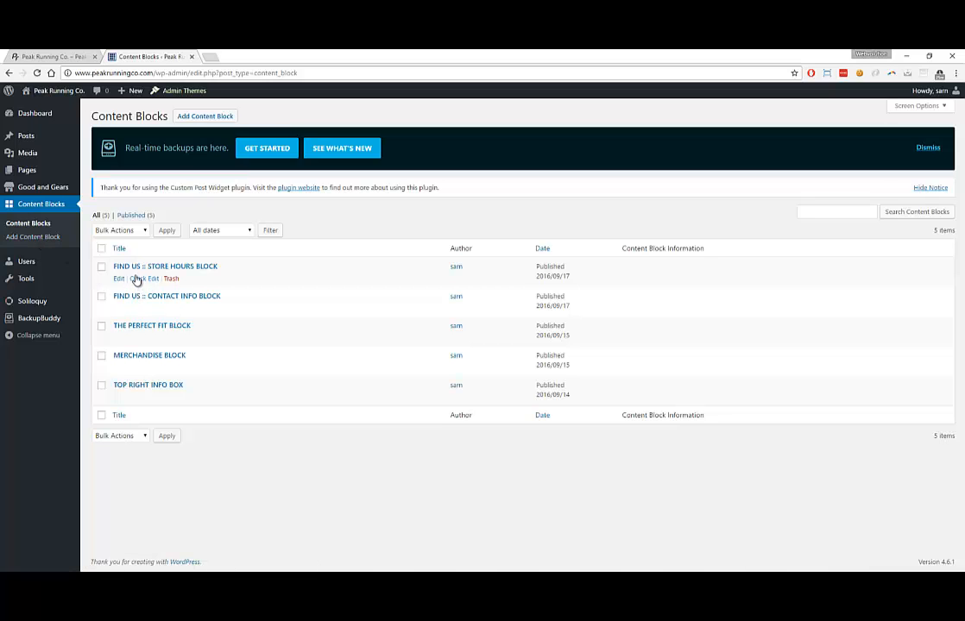
{"action": "left_click", "coordinate": [47, 56]}
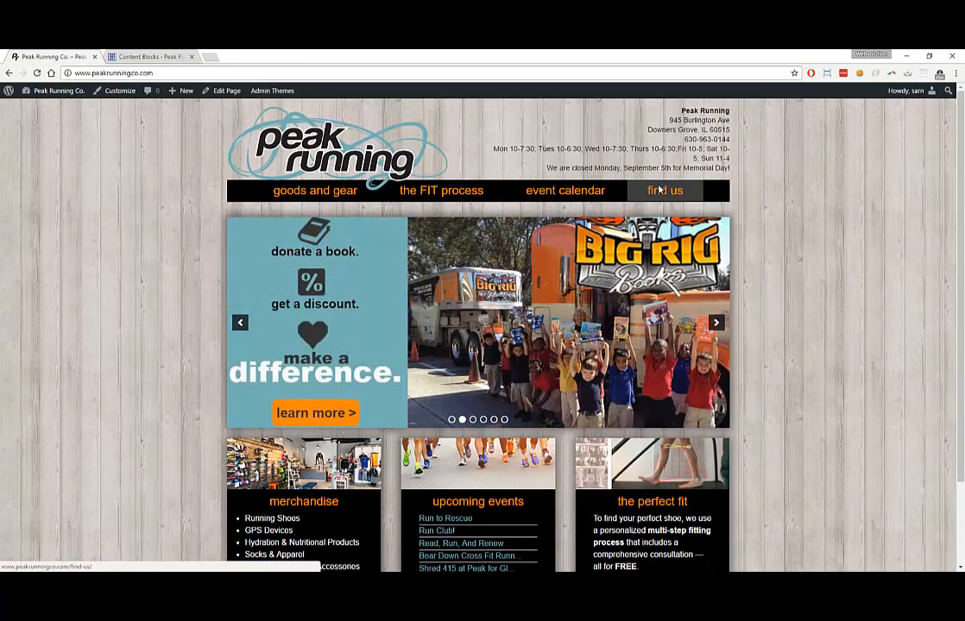
{"action": "left_click", "coordinate": [663, 192]}
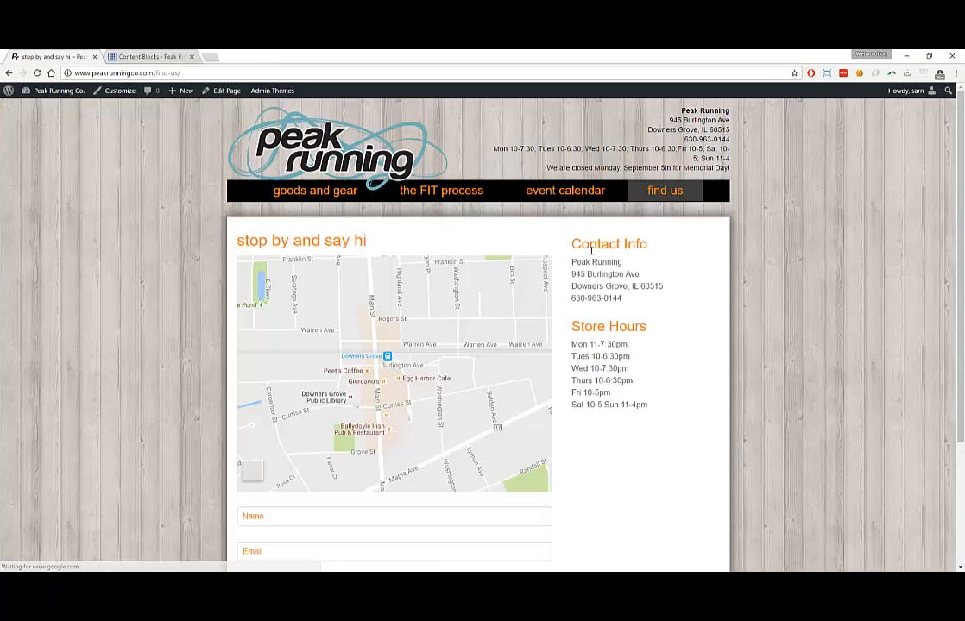
{"action": "left_click", "coordinate": [128, 58]}
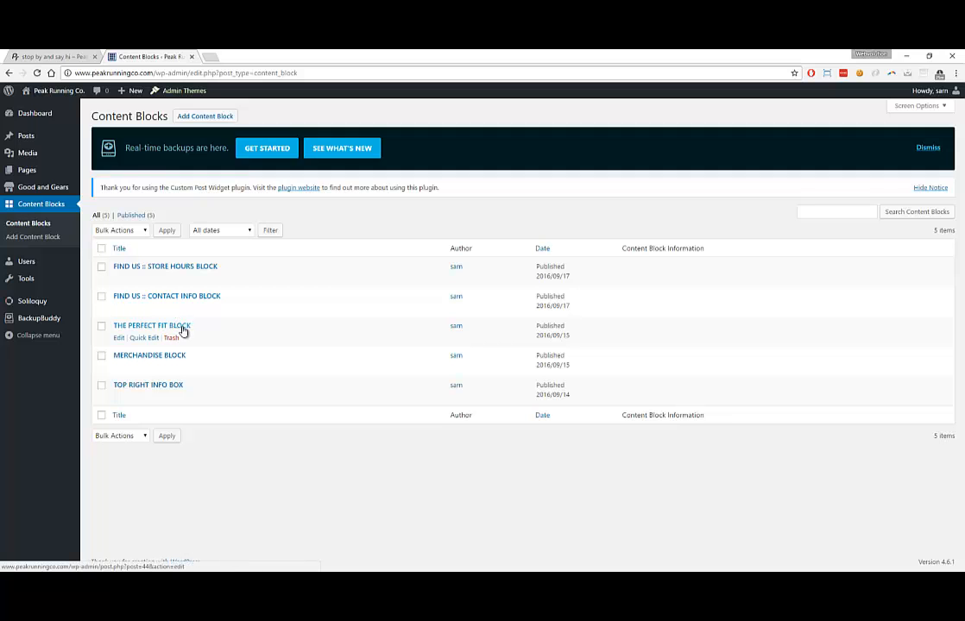
Compare the live homepage against the Content Blocks list, ending on the list
{"action": "left_click", "coordinate": [51, 56]}
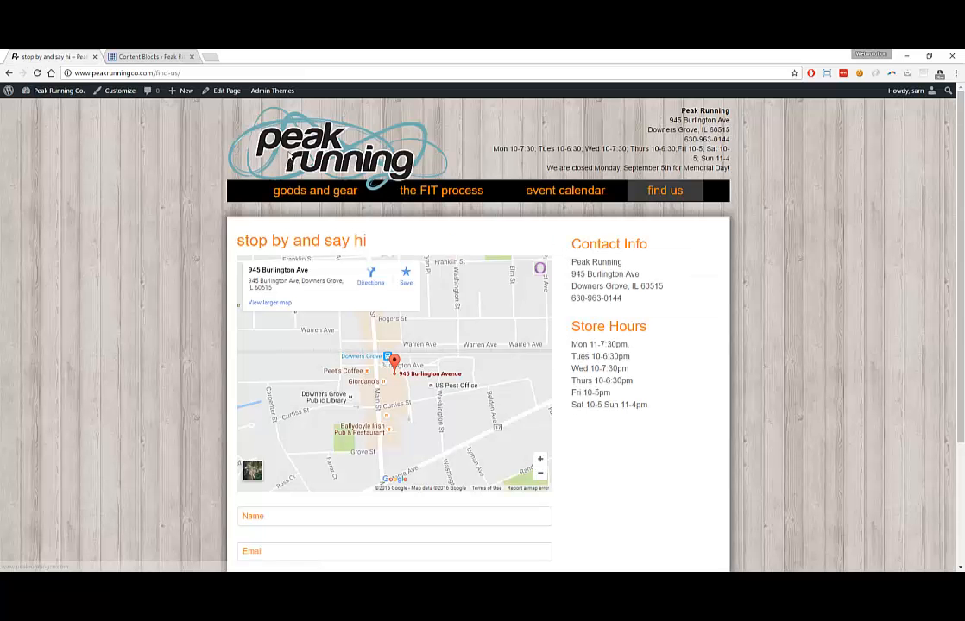
{"action": "left_click", "coordinate": [294, 156]}
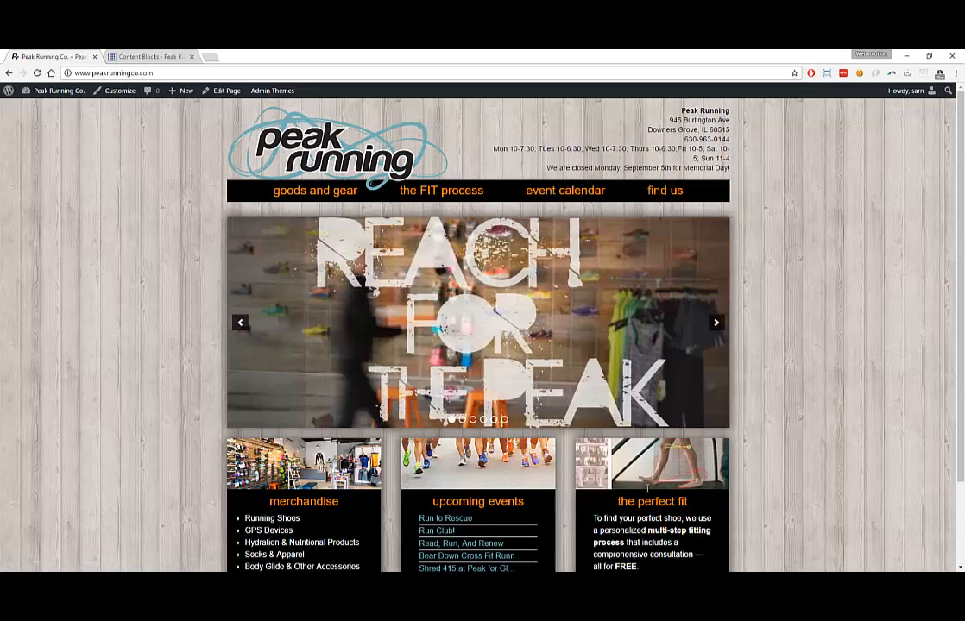
{"action": "scroll", "coordinate": [630, 464], "scroll_direction": "down", "scroll_amount": 1}
{"action": "left_click", "coordinate": [112, 57]}
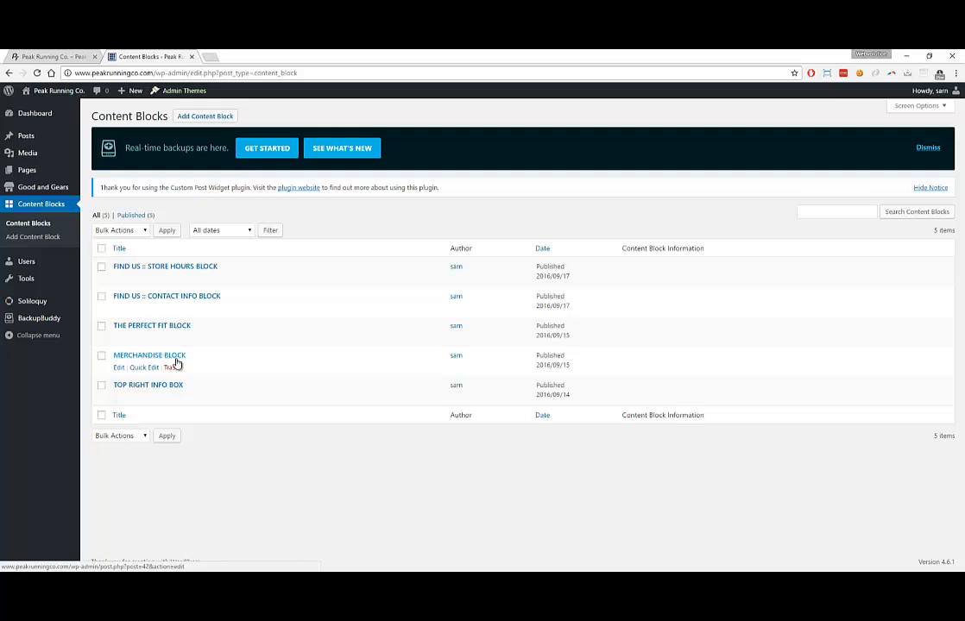
{"action": "left_click", "coordinate": [55, 57]}
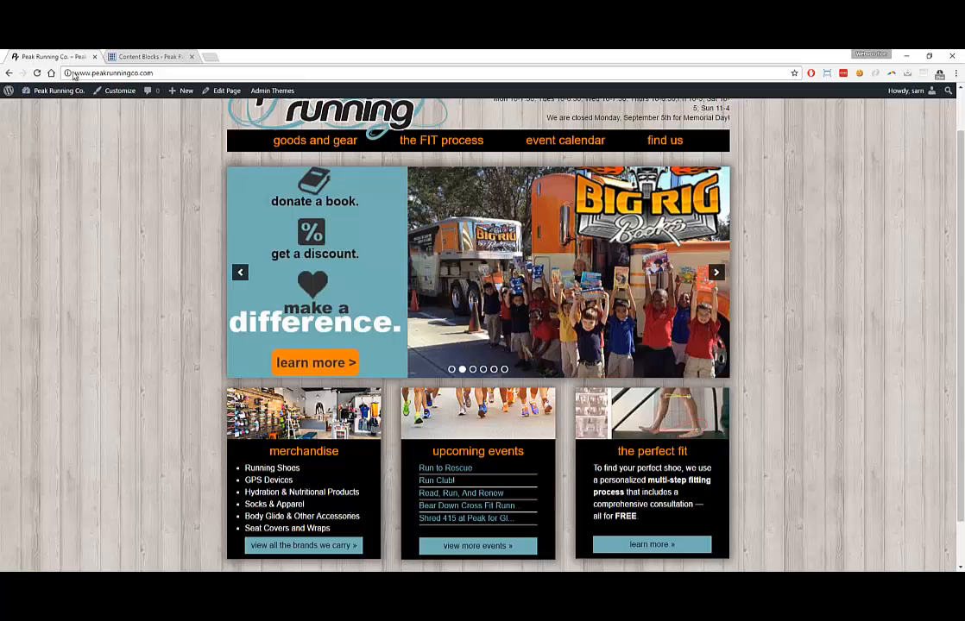
{"action": "left_click", "coordinate": [122, 56]}
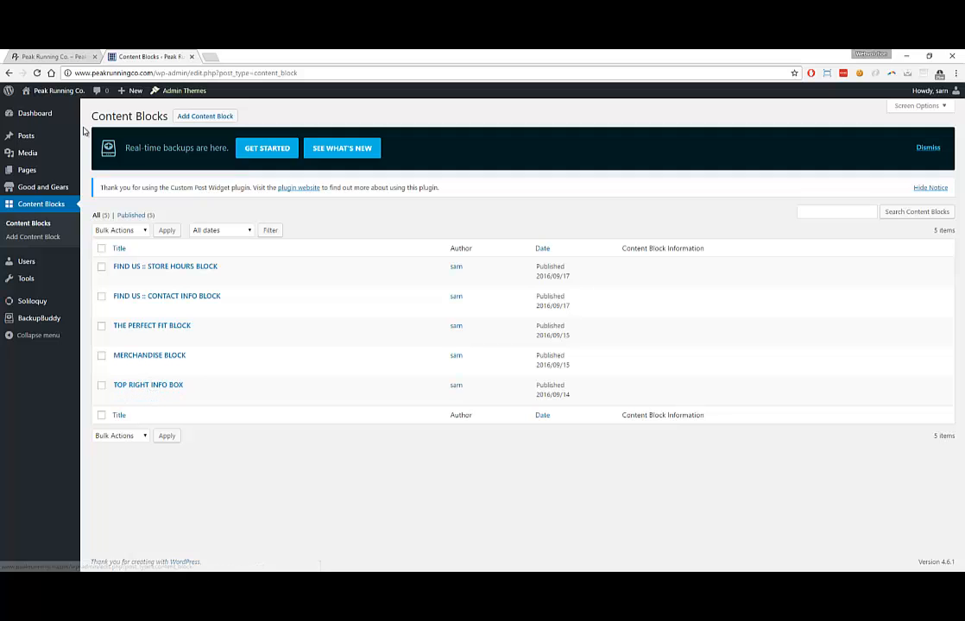
{"action": "left_click", "coordinate": [54, 56]}
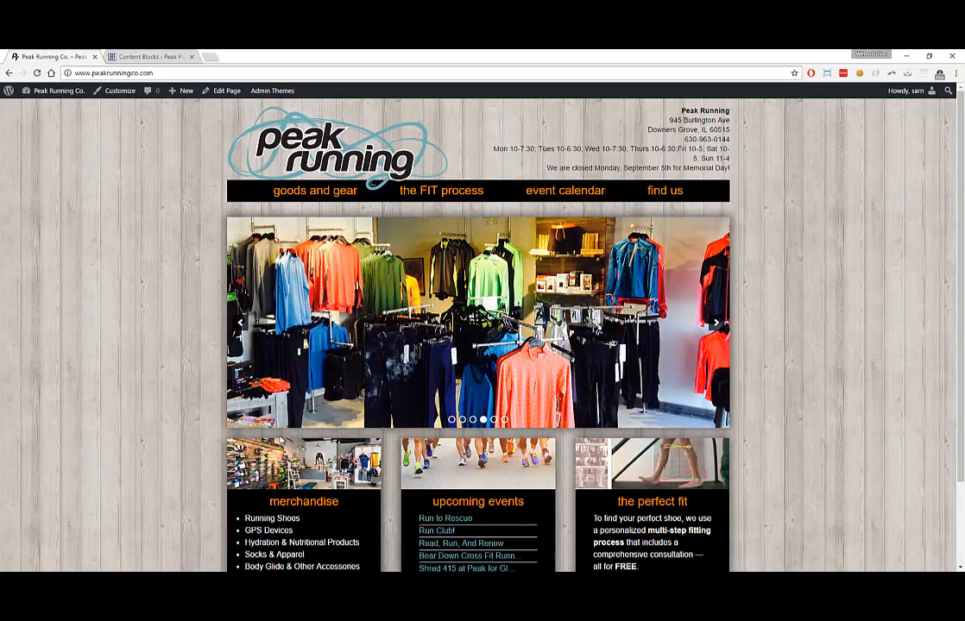
{"action": "left_click", "coordinate": [121, 56]}
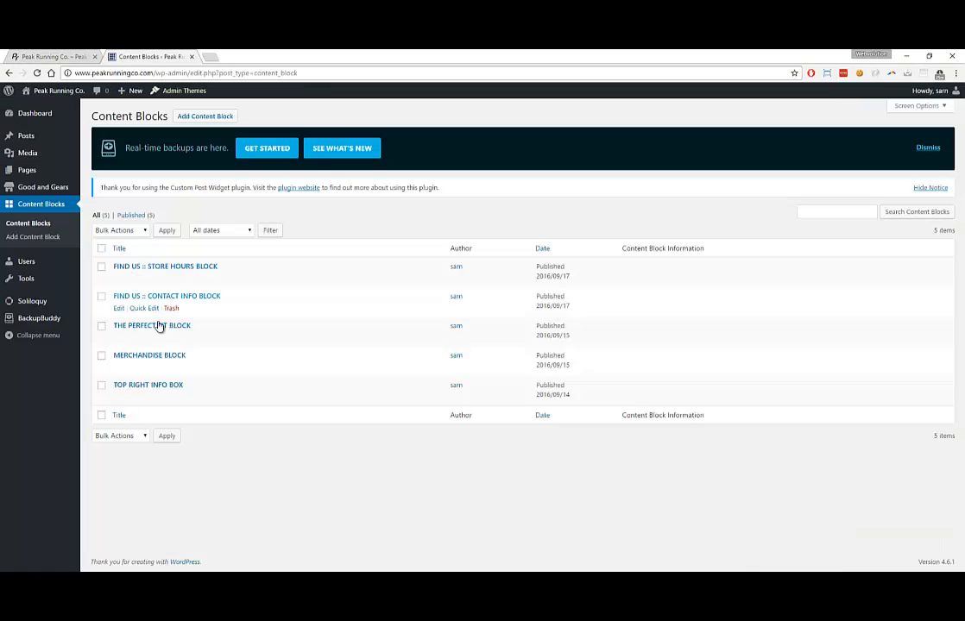
Add a '...more!' bullet to MERCHANDISE BLOCK, update it, and preview the live homepage
{"action": "left_click", "coordinate": [118, 368]}
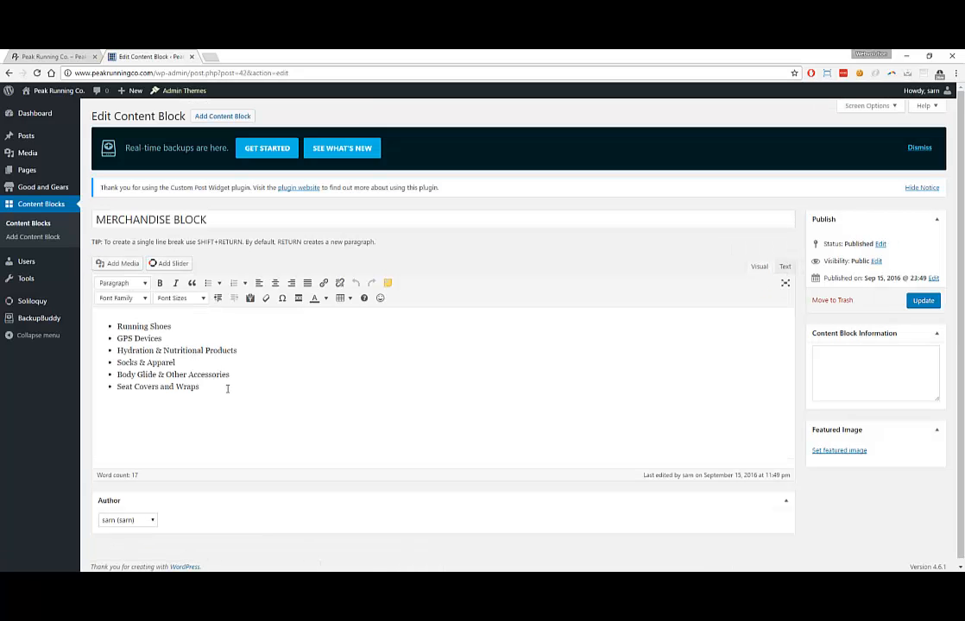
{"action": "left_click", "coordinate": [227, 388]}
{"action": "left_click", "coordinate": [922, 302]}
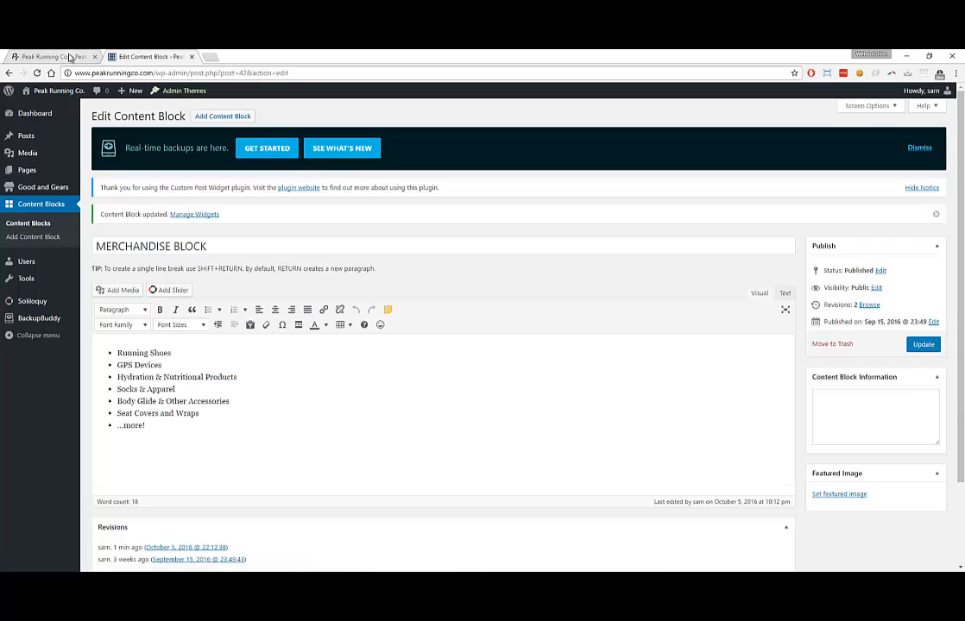
{"action": "left_click", "coordinate": [69, 57]}
{"action": "left_click", "coordinate": [37, 73]}
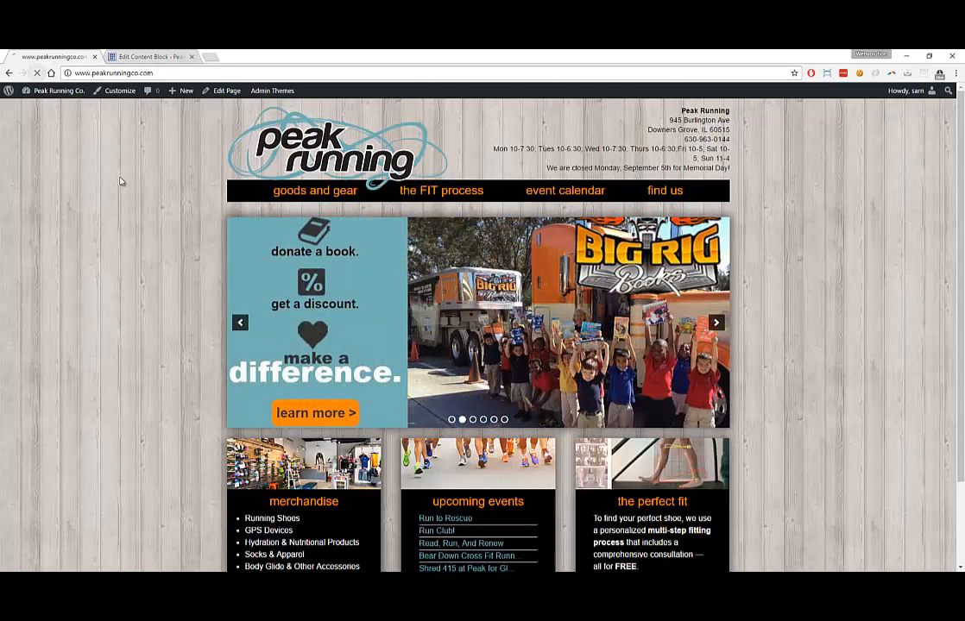
{"action": "scroll", "coordinate": [165, 254], "scroll_direction": "down", "scroll_amount": 2}
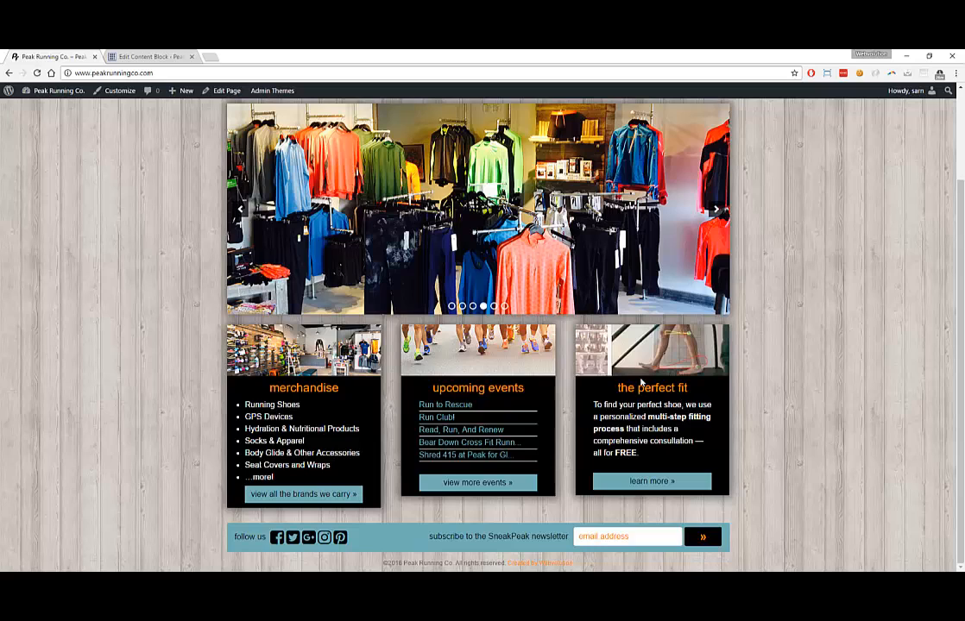
Remove the '...more!' bullet so the list ends at Seat Covers and Wraps, update, and reload the site
{"action": "left_click", "coordinate": [111, 56]}
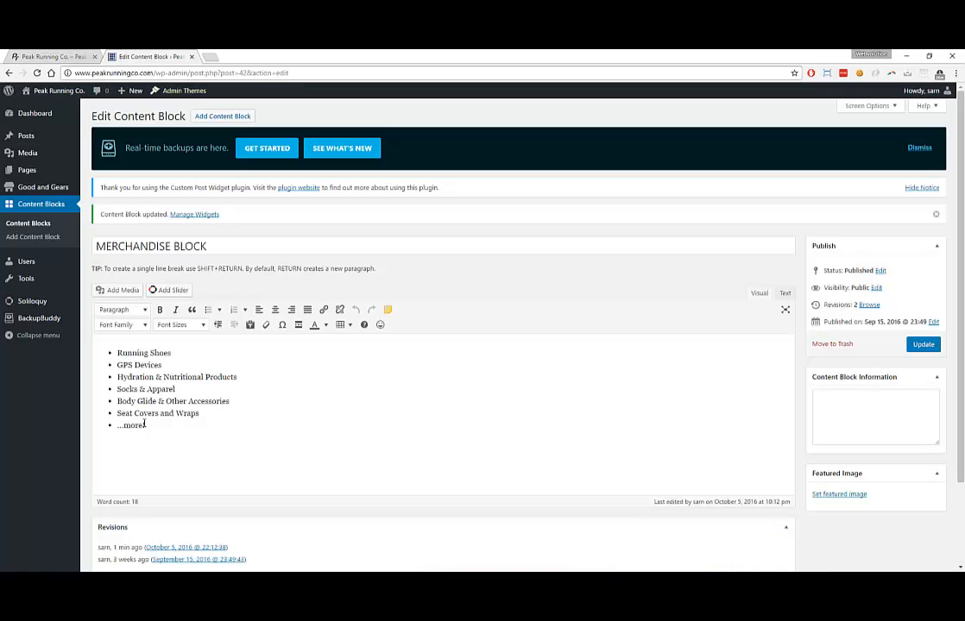
{"action": "left_click_drag", "start_coordinate": [144, 424], "coordinate": [101, 425]}
{"action": "key", "text": "BackSpace"}
{"action": "type", "text": "Seat Covers and Wraps"}
{"action": "left_click", "coordinate": [923, 345]}
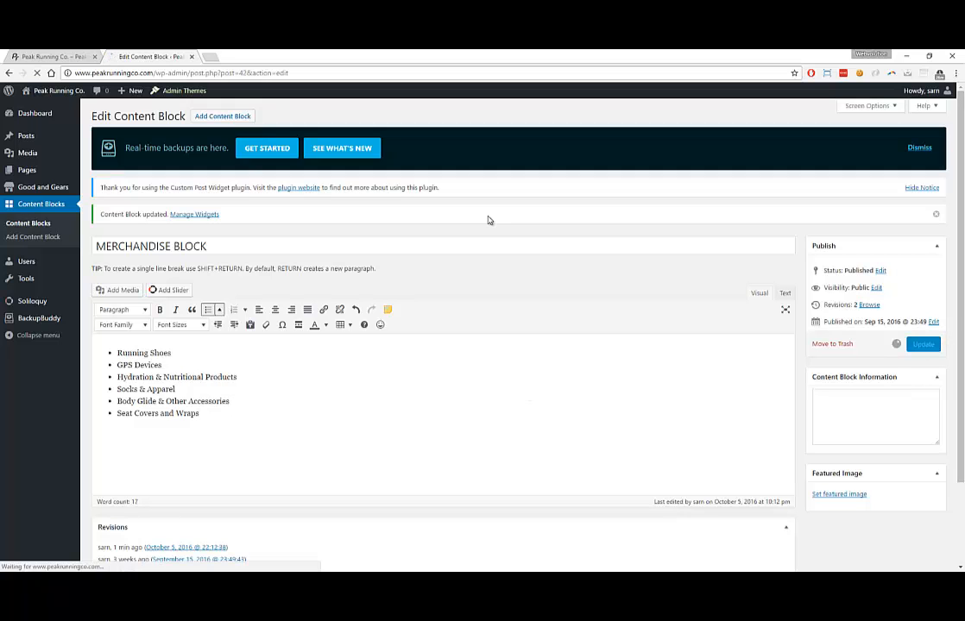
{"action": "left_click", "coordinate": [74, 57]}
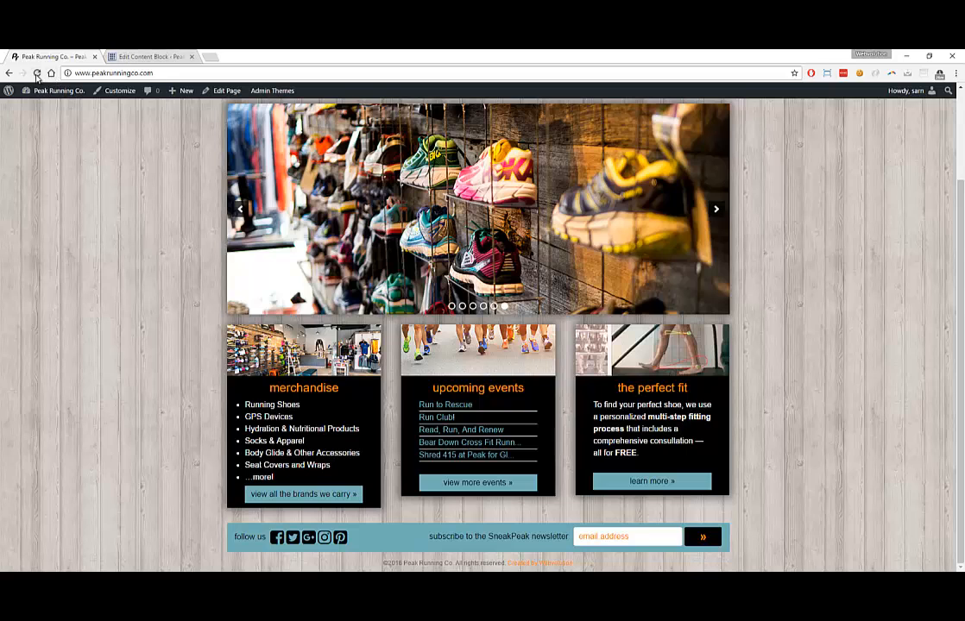
{"action": "left_click", "coordinate": [37, 73]}
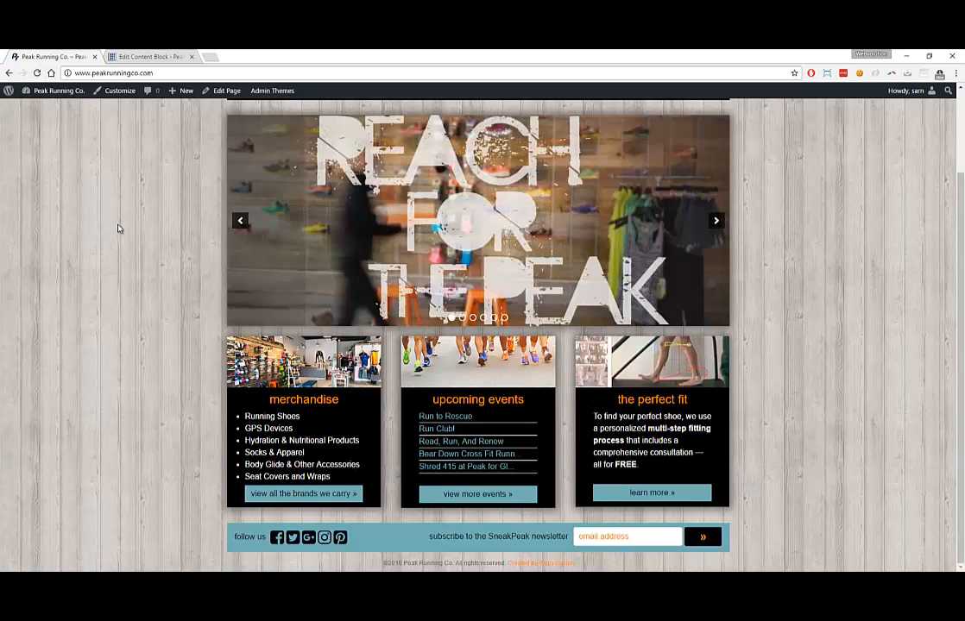
{"action": "scroll", "coordinate": [198, 220], "scroll_direction": "up", "scroll_amount": 2}
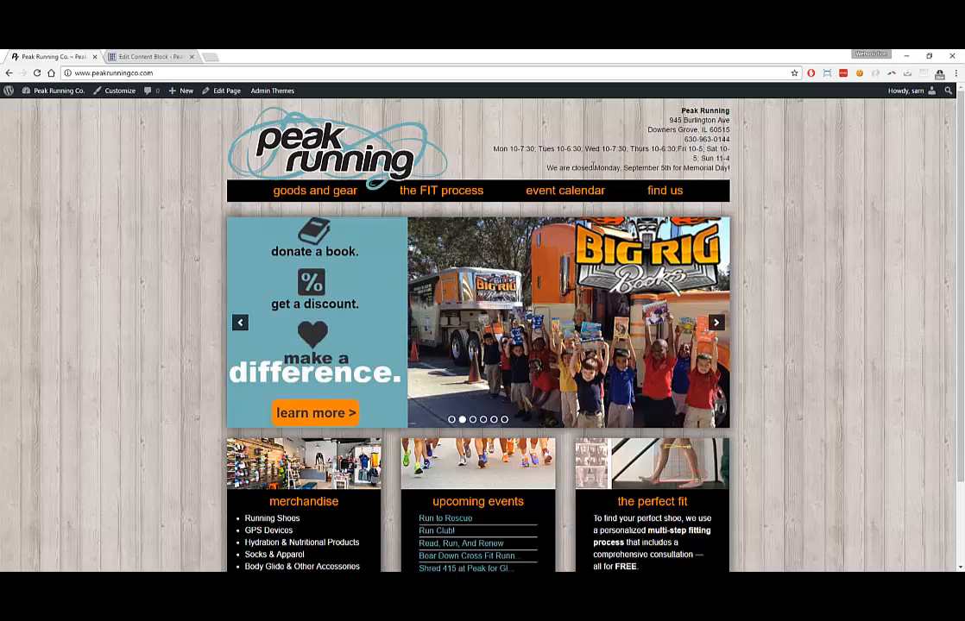
{"action": "left_click", "coordinate": [147, 56]}
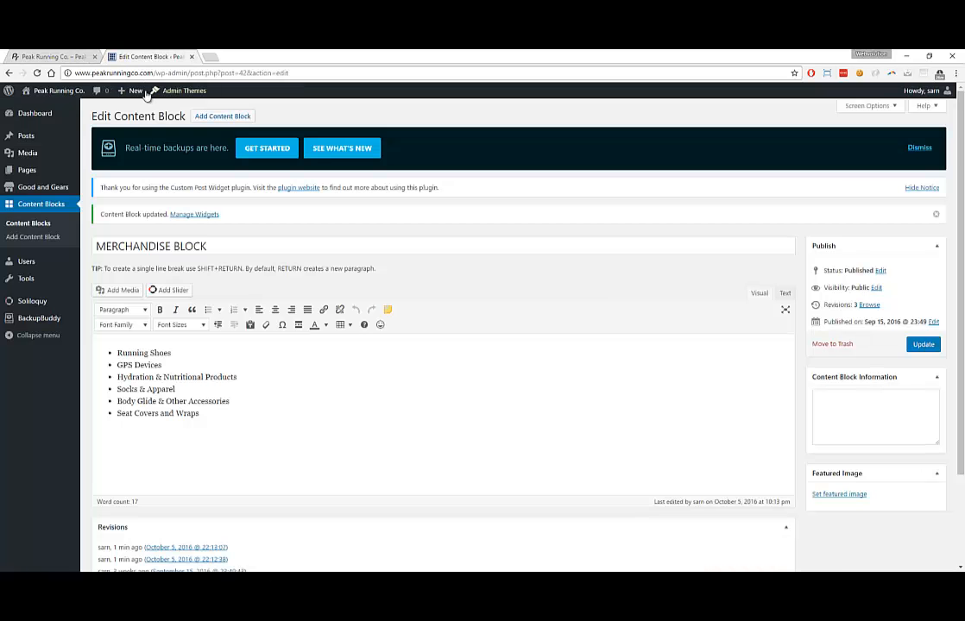
Delete the Memorial Day closure line from the TOP RIGHT INFO BOX and update it
{"action": "left_click", "coordinate": [32, 223]}
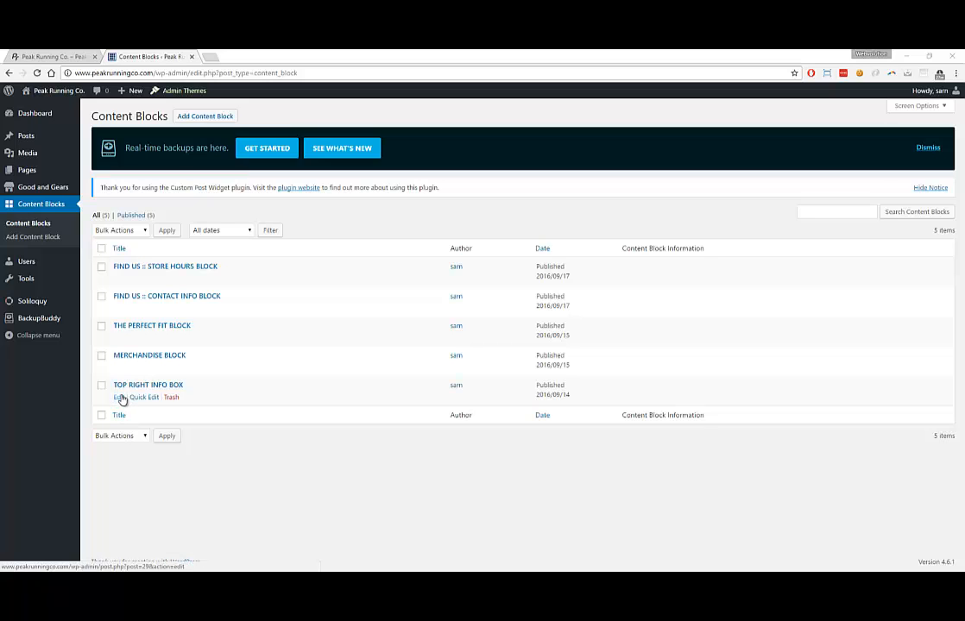
{"action": "left_click", "coordinate": [120, 398]}
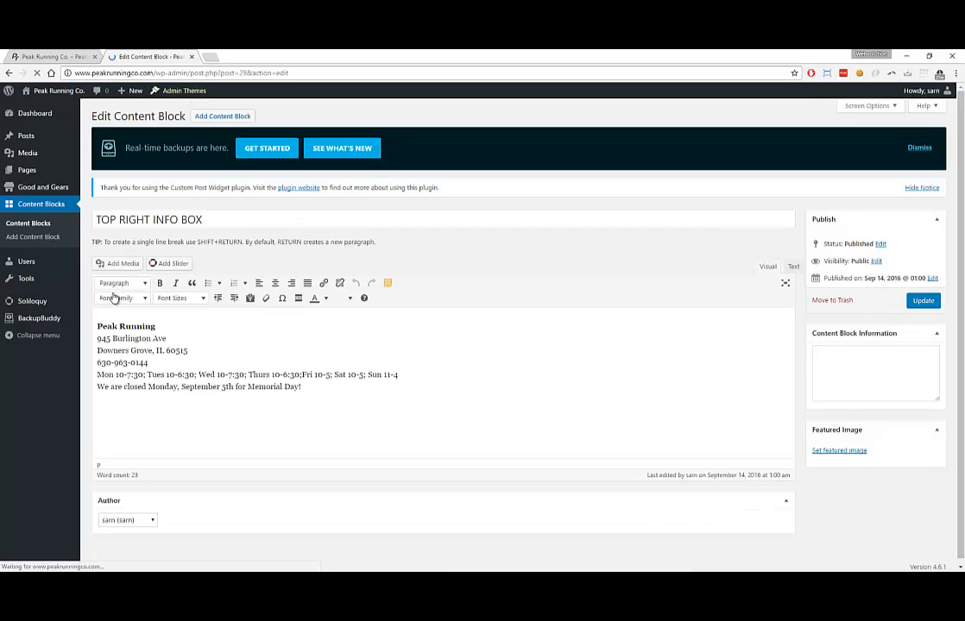
{"action": "left_click_drag", "start_coordinate": [304, 388], "coordinate": [86, 388]}
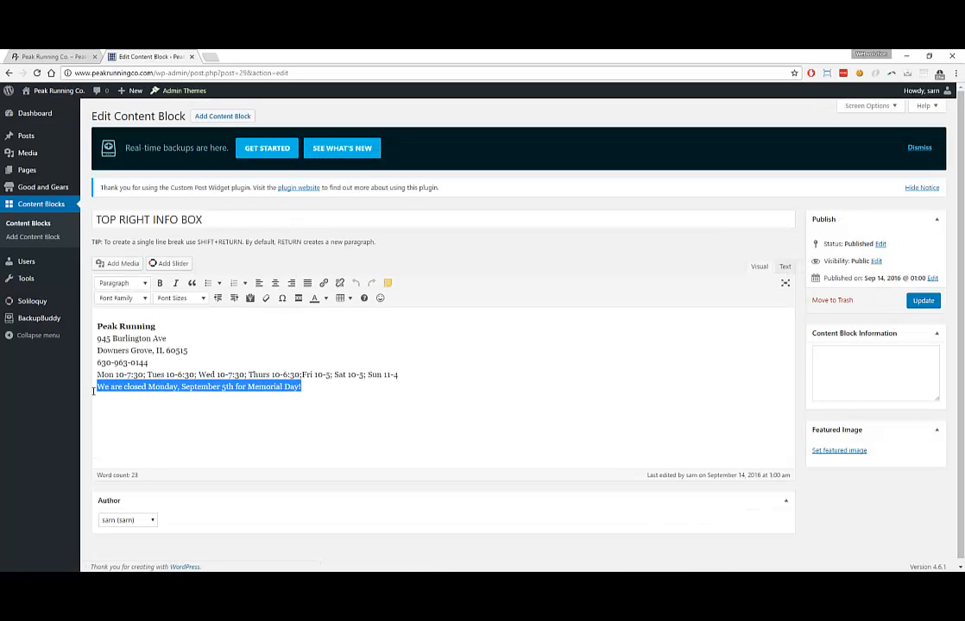
{"action": "key", "text": "BackSpace"}
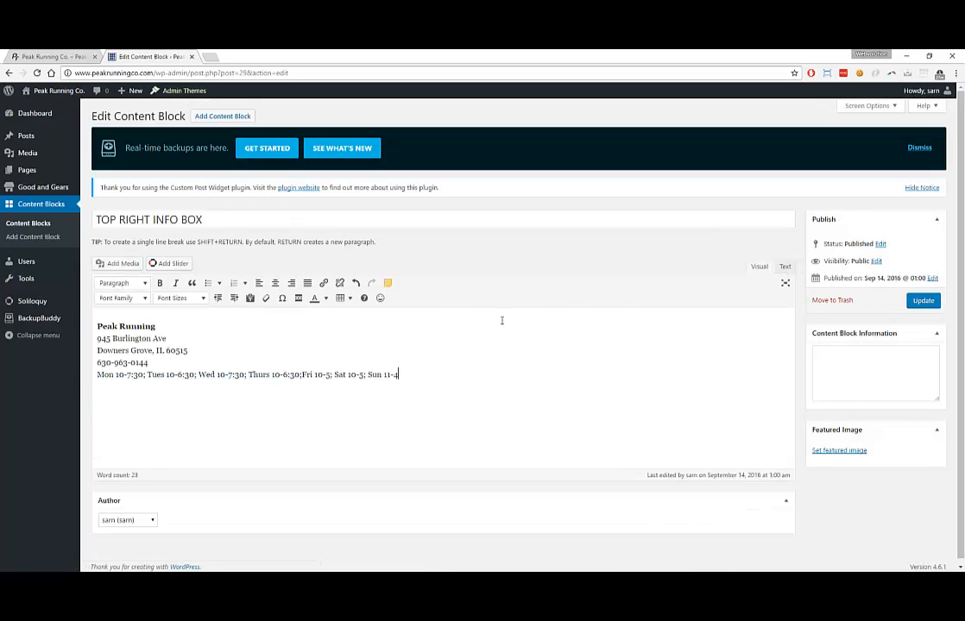
{"action": "left_click", "coordinate": [922, 301]}
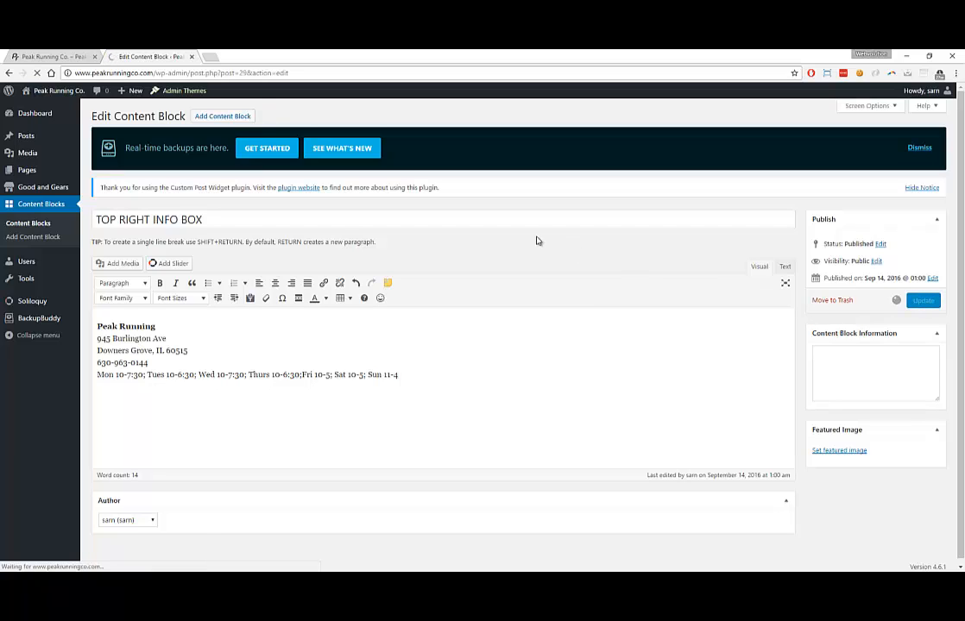
Reload the live site, view the Find Us page, and return to the block editor
{"action": "left_click", "coordinate": [58, 57]}
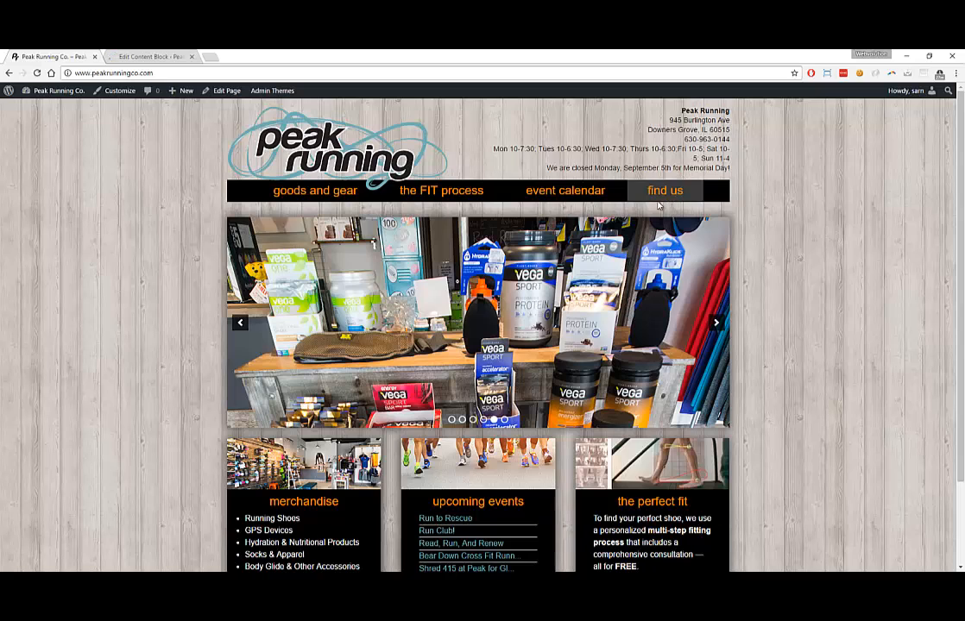
{"action": "key", "text": "F5"}
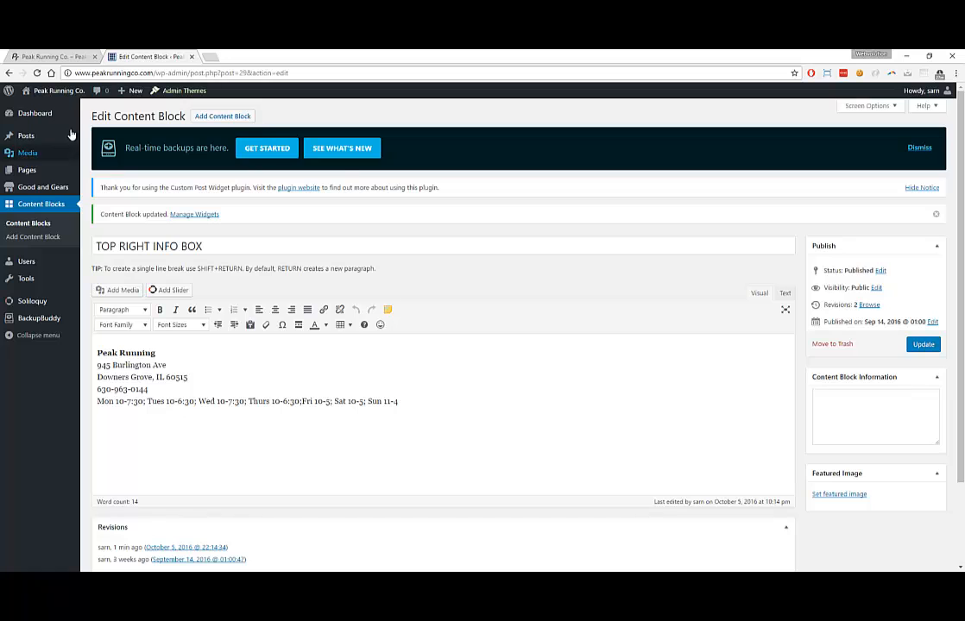
{"action": "left_click", "coordinate": [56, 56]}
{"action": "left_click", "coordinate": [665, 192]}
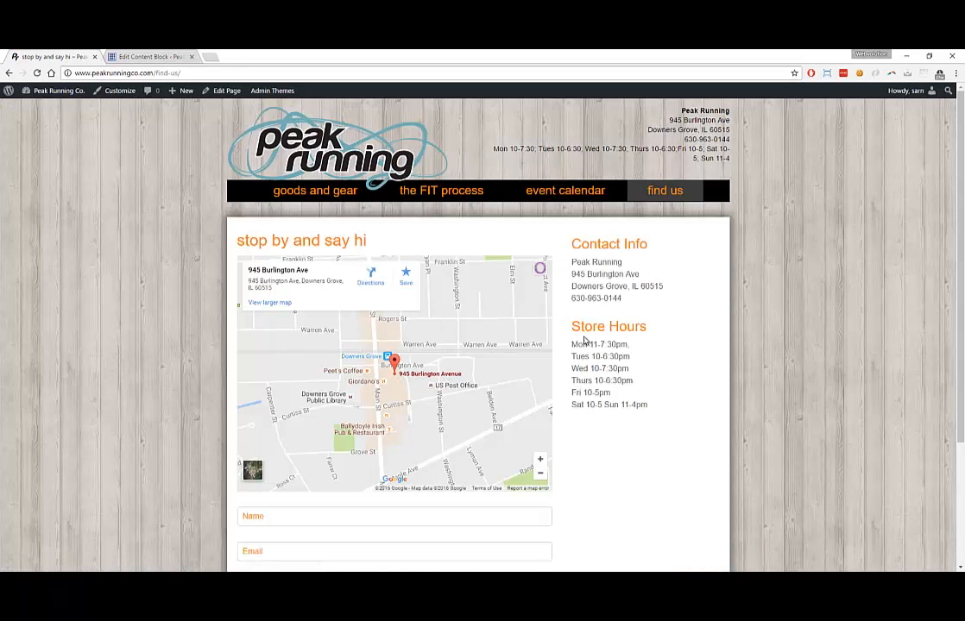
{"action": "left_click", "coordinate": [151, 57]}
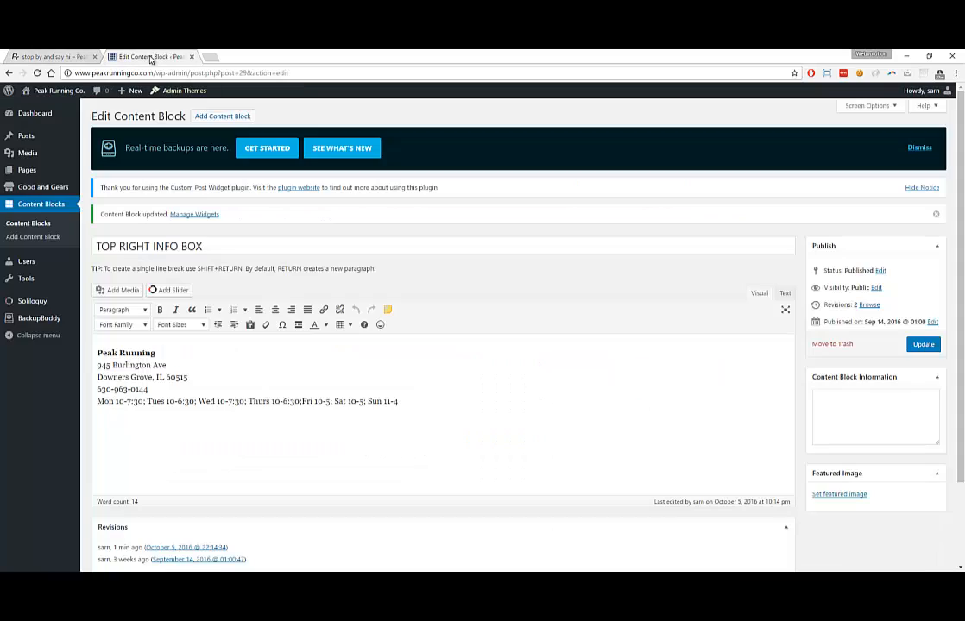
Retitle THE PERFECT FIT BLOCK to 'HOMEPAGE :: THE PERFECT FIT BLOCK' with Quick Edit
{"action": "left_click", "coordinate": [32, 227]}
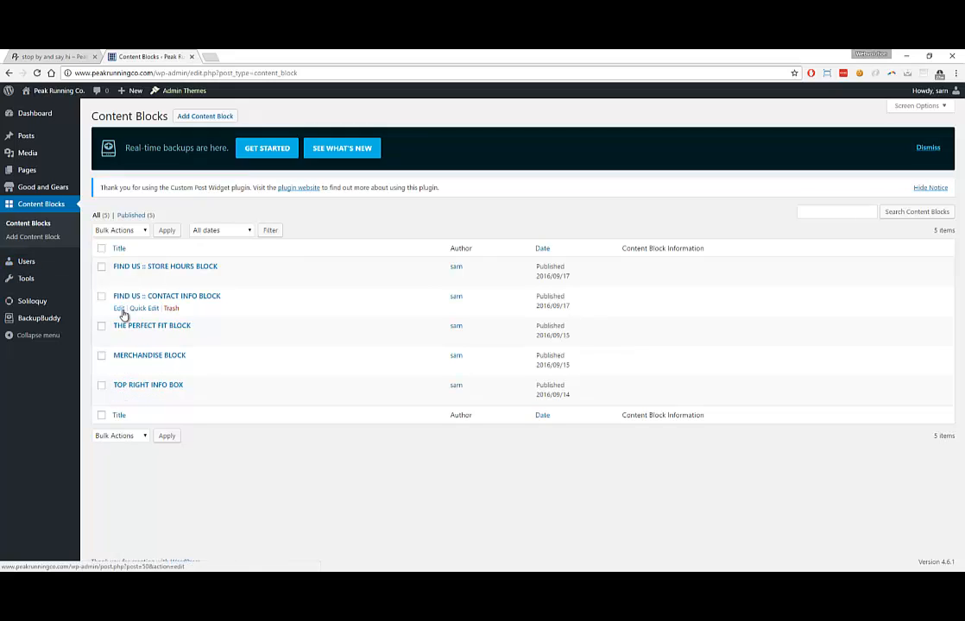
{"action": "left_click", "coordinate": [122, 311]}
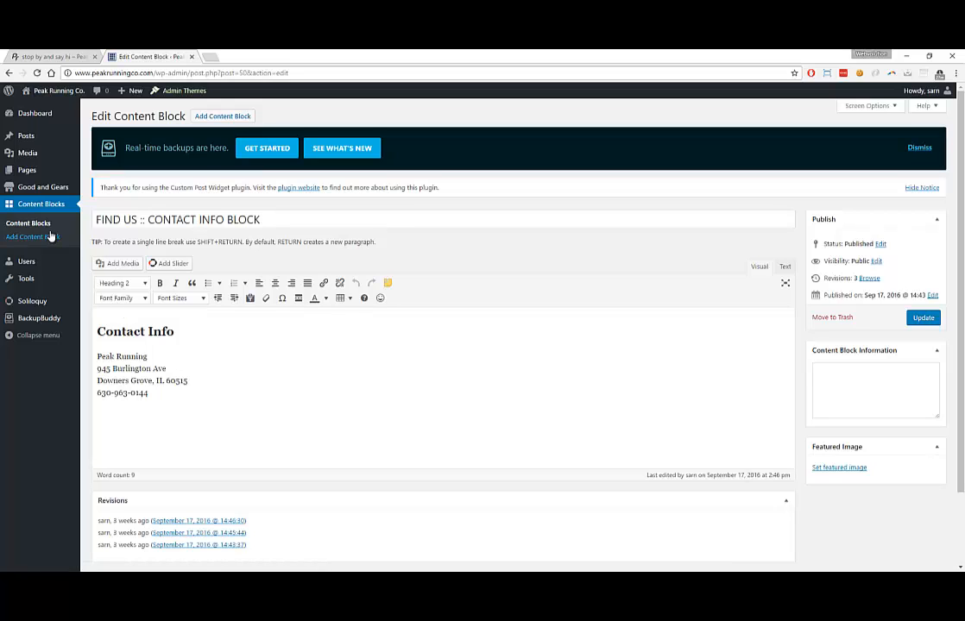
{"action": "left_click", "coordinate": [45, 224]}
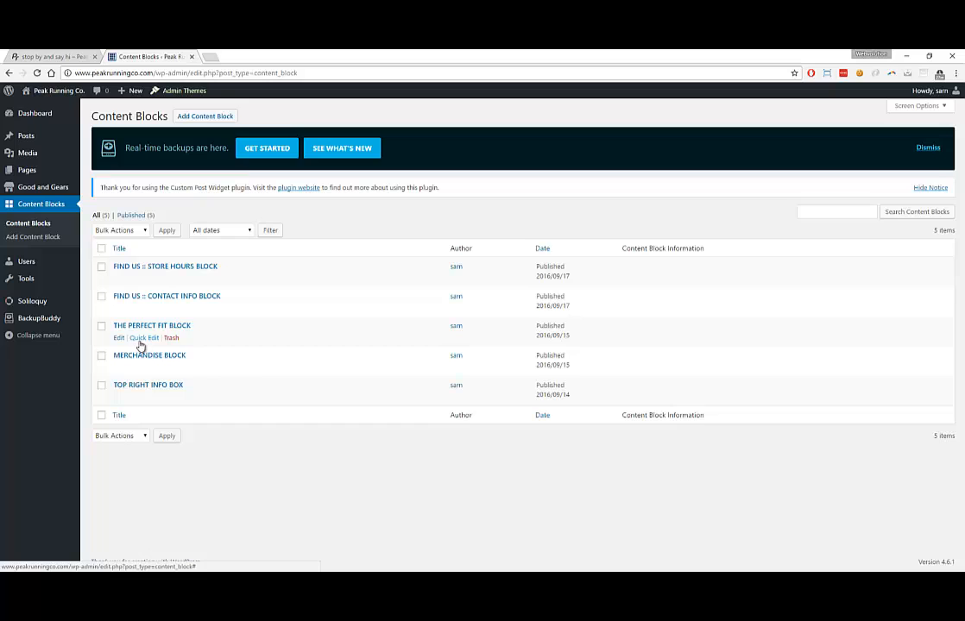
{"action": "left_click", "coordinate": [143, 338]}
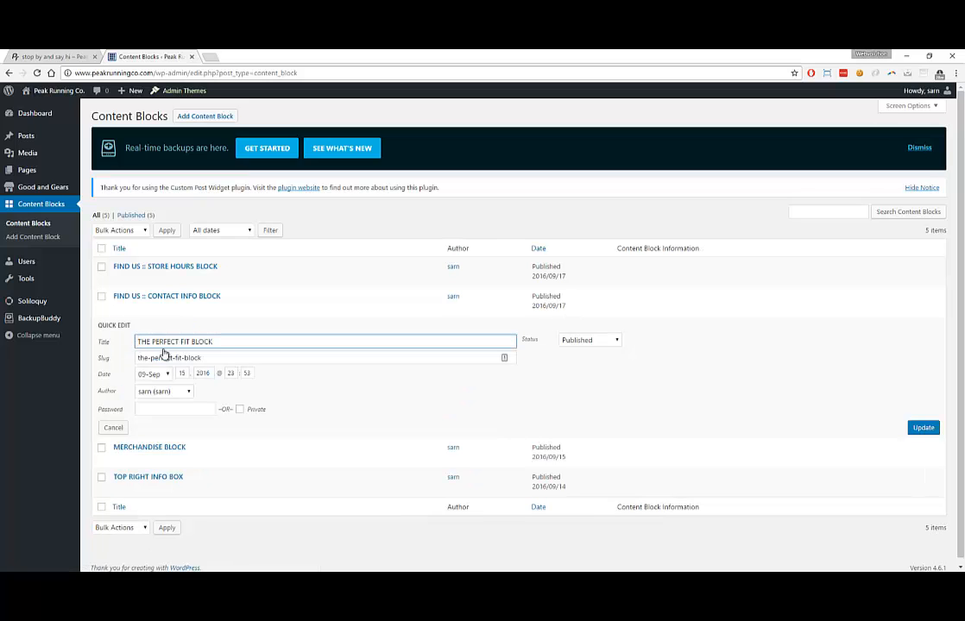
{"action": "type", "text": "HOMEPAGE ::"}
{"action": "left_click", "coordinate": [925, 429]}
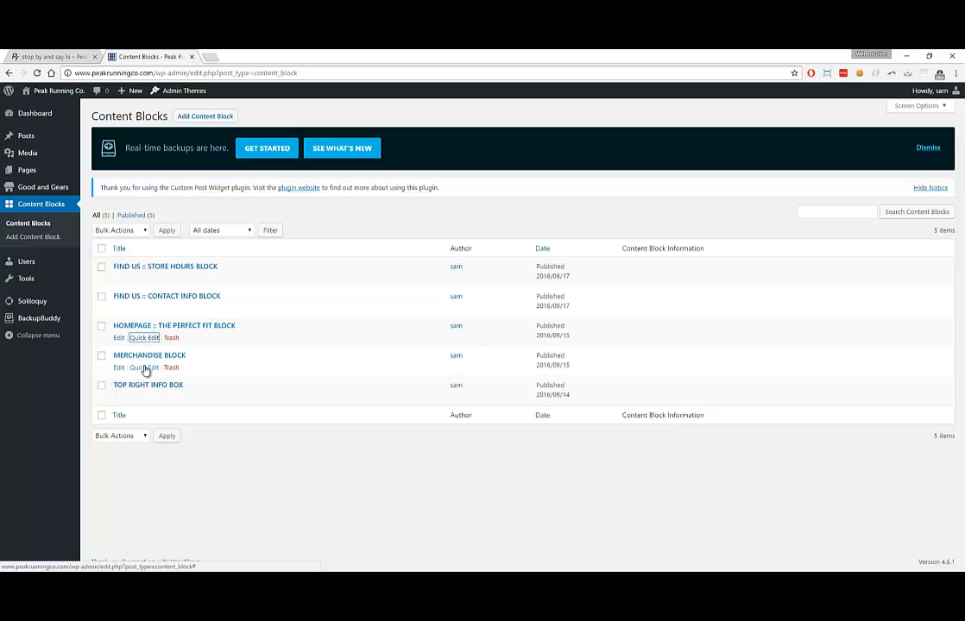
Retitle MERCHANDISE BLOCK to 'HOMEPAGE :: MERCHANDISE BLOCK' with Quick Edit
{"action": "left_click", "coordinate": [143, 368]}
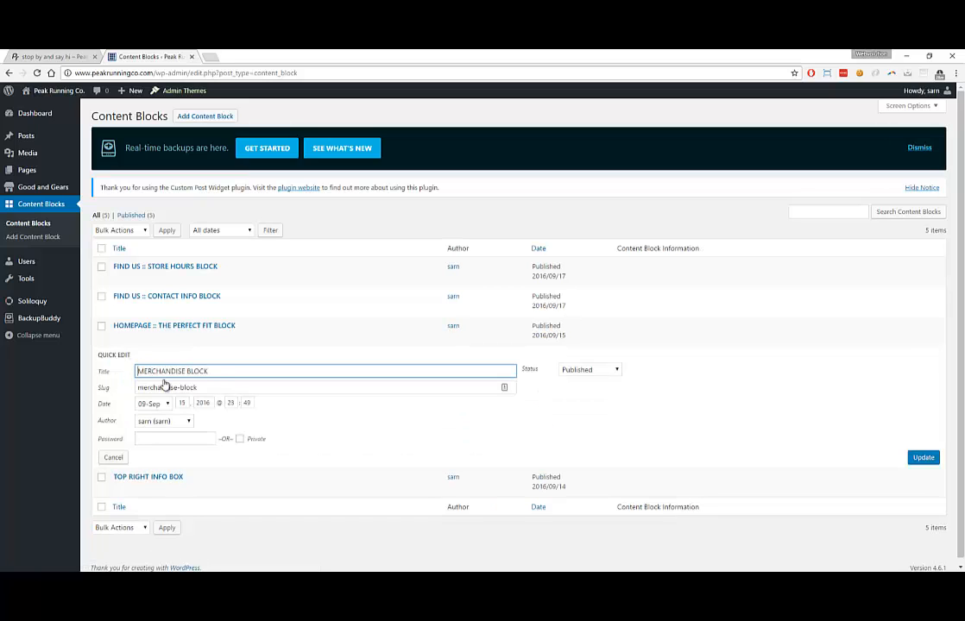
{"action": "type", "text": "HOMEPAGE ::"}
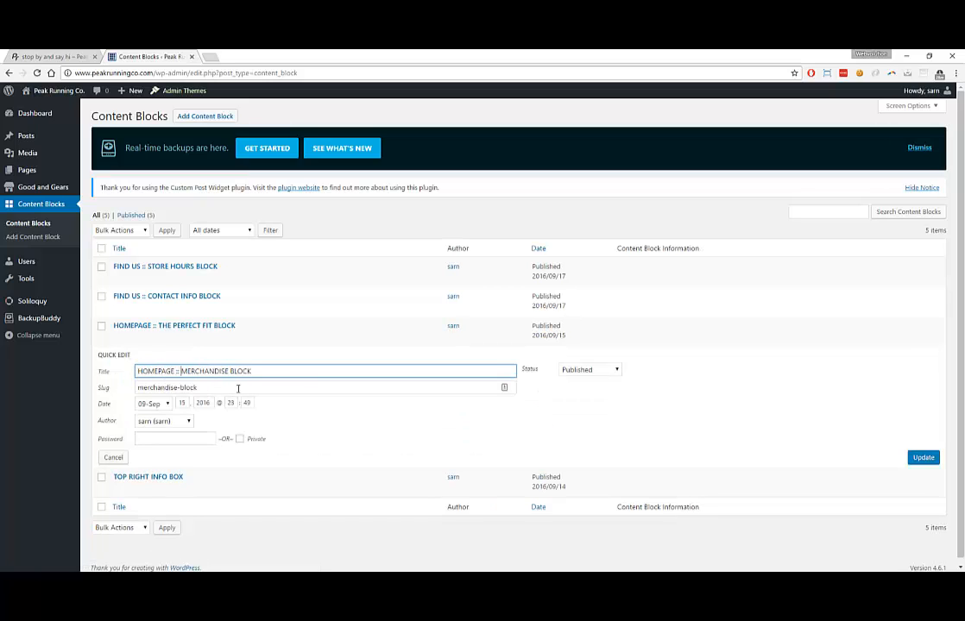
{"action": "left_click", "coordinate": [932, 458]}
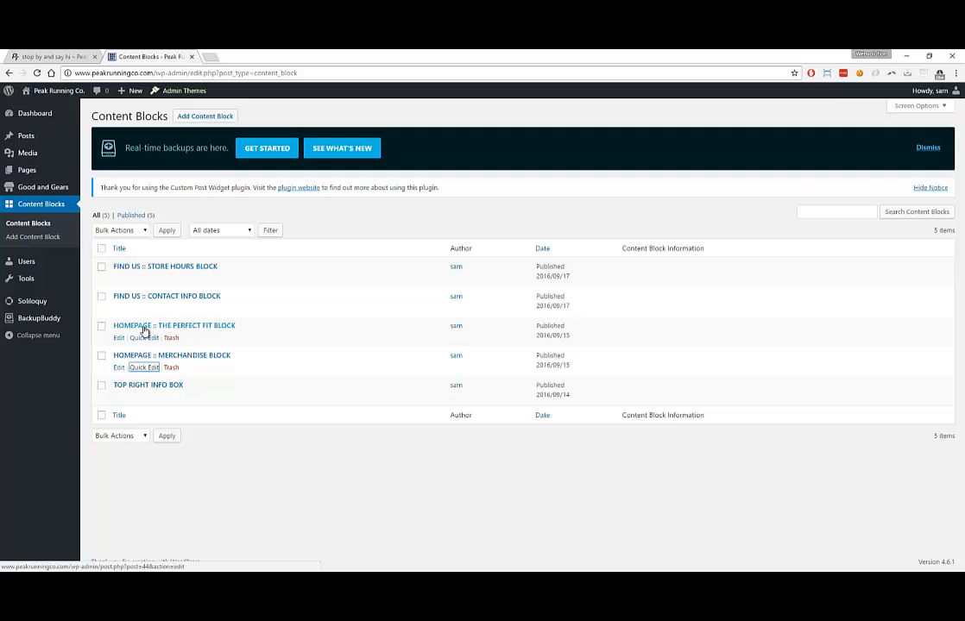
Check the live Find Us page and the content blocks list, then review the live homepage
{"action": "left_click", "coordinate": [52, 57]}
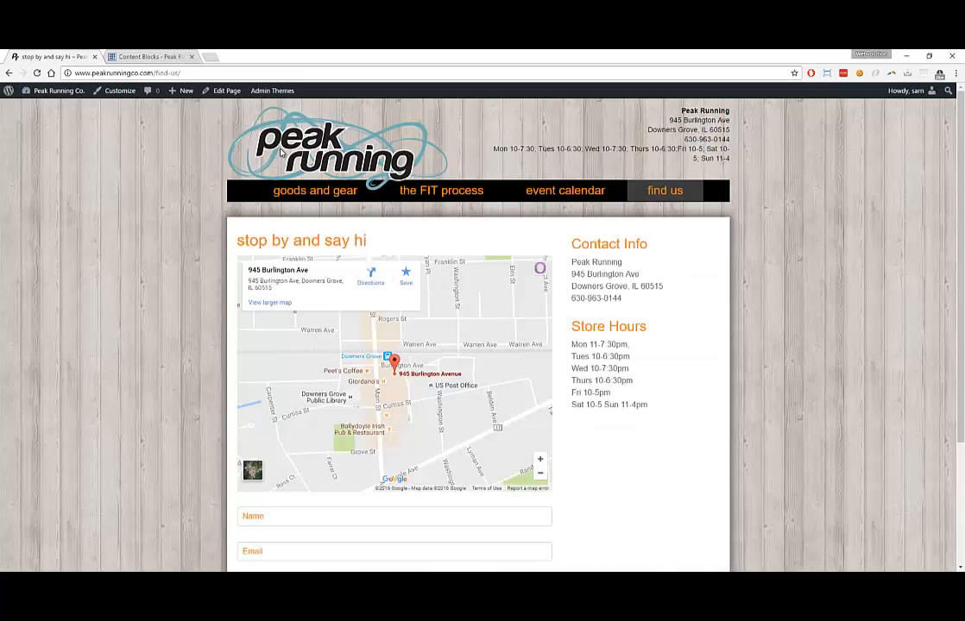
{"action": "left_click", "coordinate": [166, 55]}
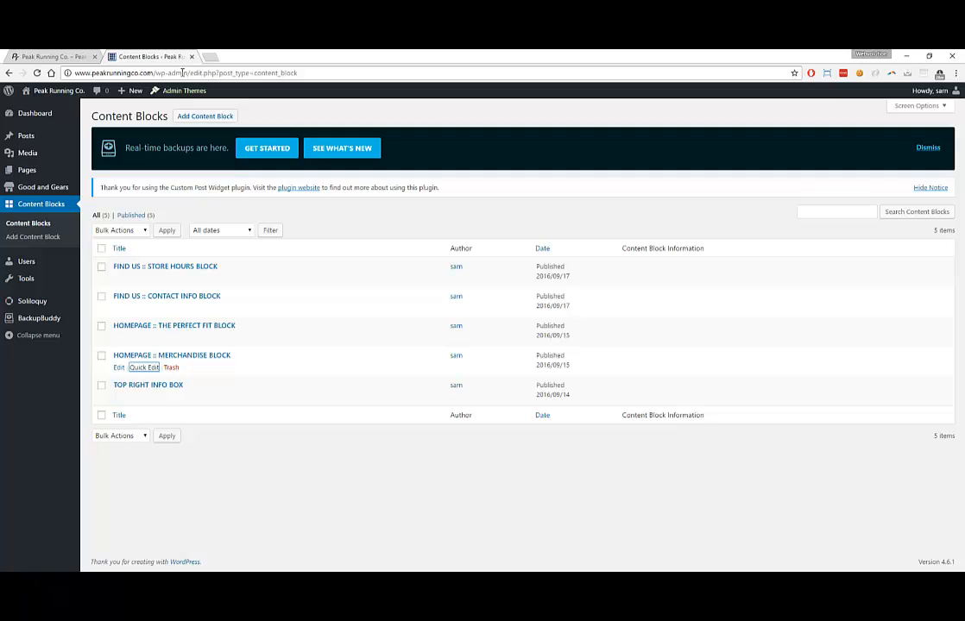
{"action": "left_click", "coordinate": [71, 59]}
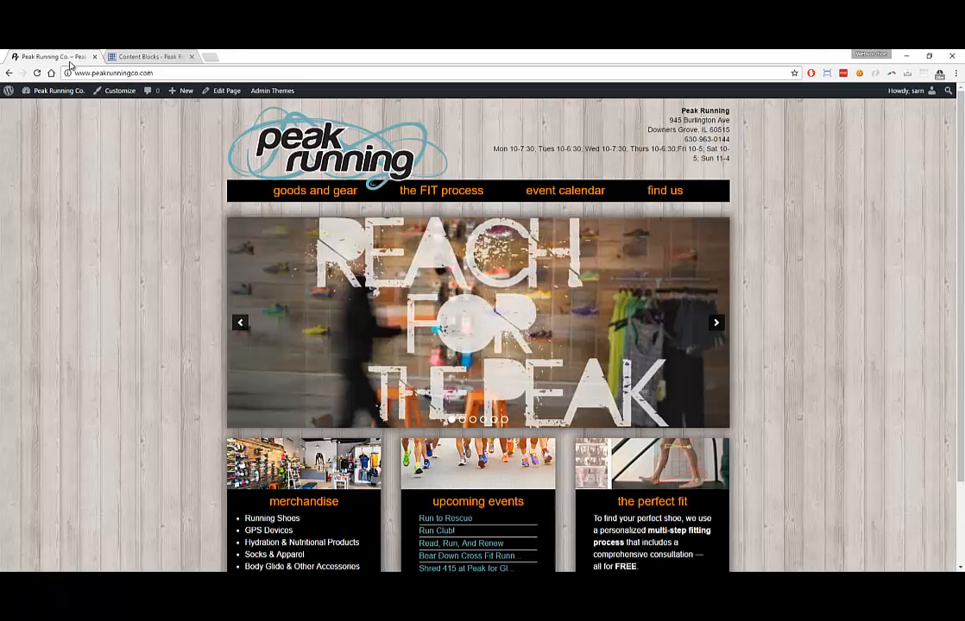
{"action": "mouse_move", "coordinate": [70, 91]}
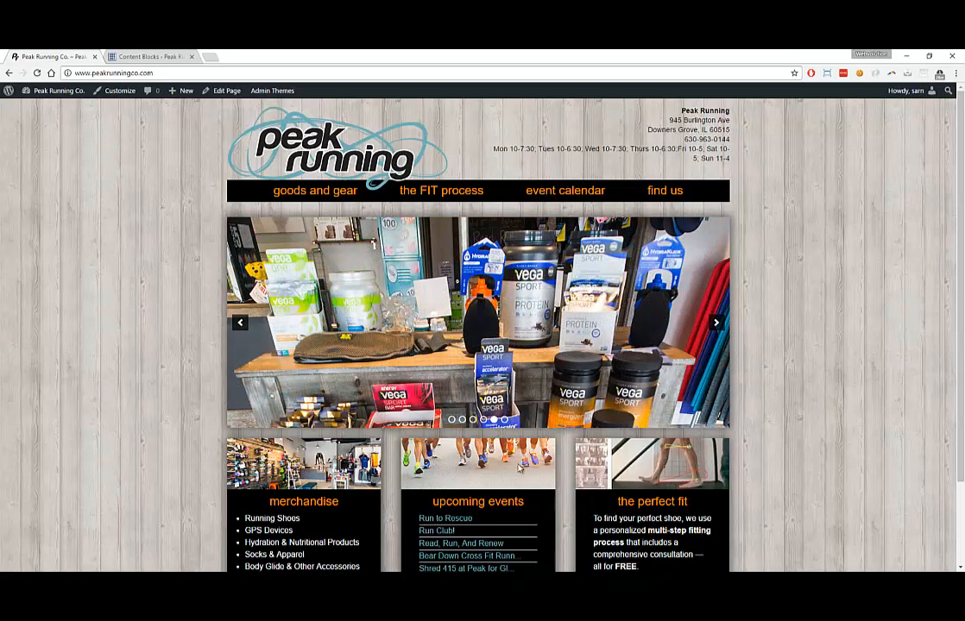
{"action": "scroll", "coordinate": [350, 464], "scroll_direction": "down", "scroll_amount": 1}
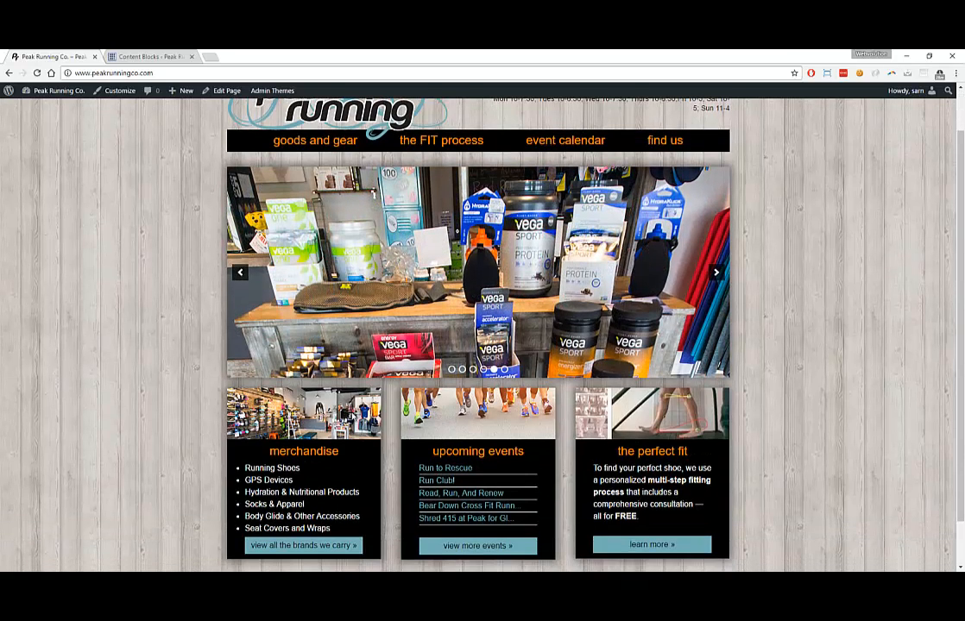
{"action": "scroll", "coordinate": [512, 433], "scroll_direction": "down", "scroll_amount": 1}
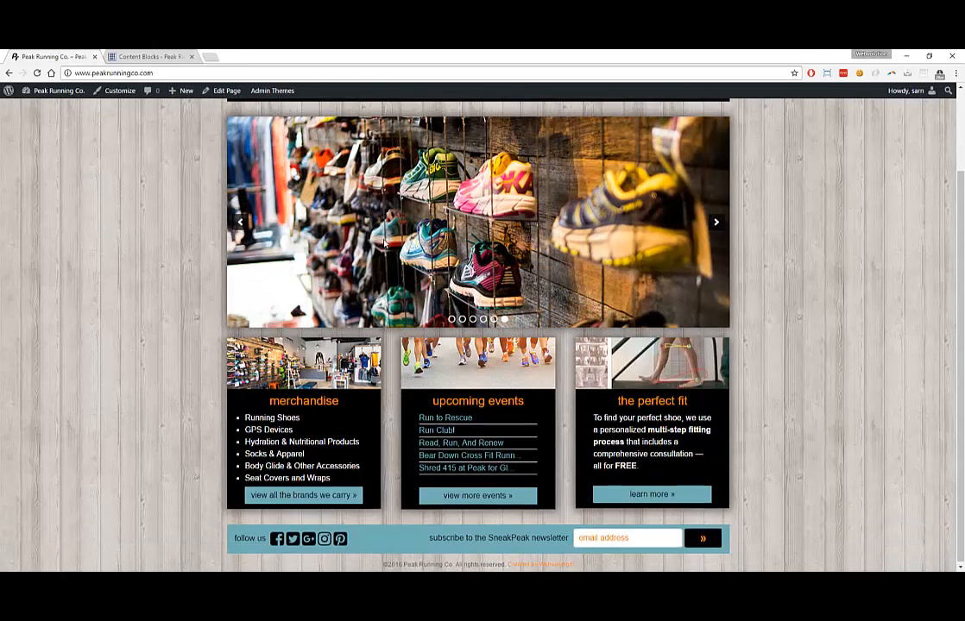
{"action": "scroll", "coordinate": [352, 226], "scroll_direction": "up", "scroll_amount": 2}
Open the goods and gear page and look over its shoes headings
{"action": "left_click", "coordinate": [327, 193]}
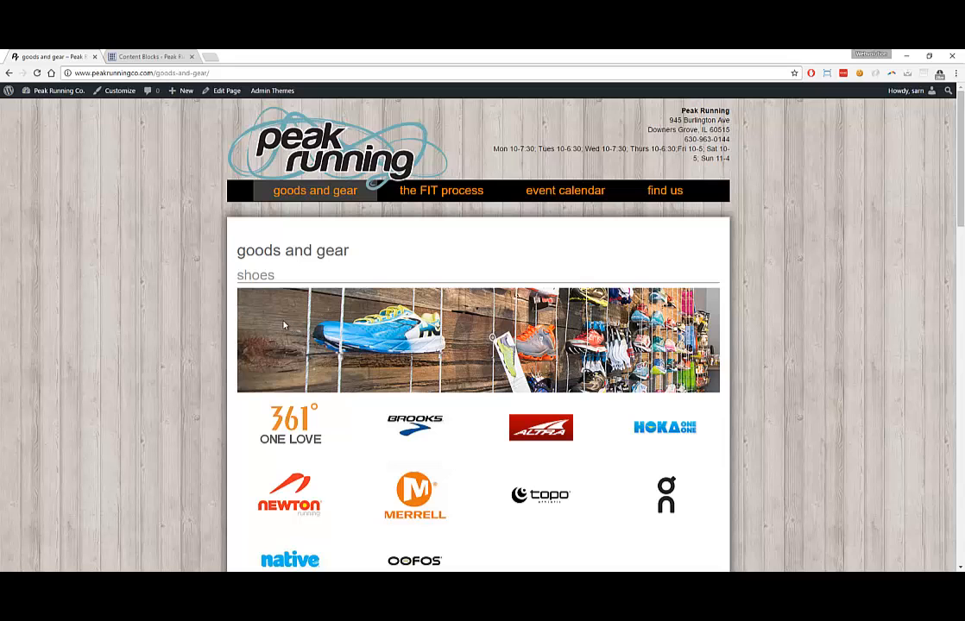
{"action": "left_click_drag", "start_coordinate": [239, 276], "coordinate": [269, 275]}
{"action": "scroll", "coordinate": [268, 335], "scroll_direction": "down", "scroll_amount": 5}
{"action": "left_click_drag", "start_coordinate": [239, 317], "coordinate": [286, 320]}
{"action": "scroll", "coordinate": [322, 372], "scroll_direction": "down", "scroll_amount": 2}
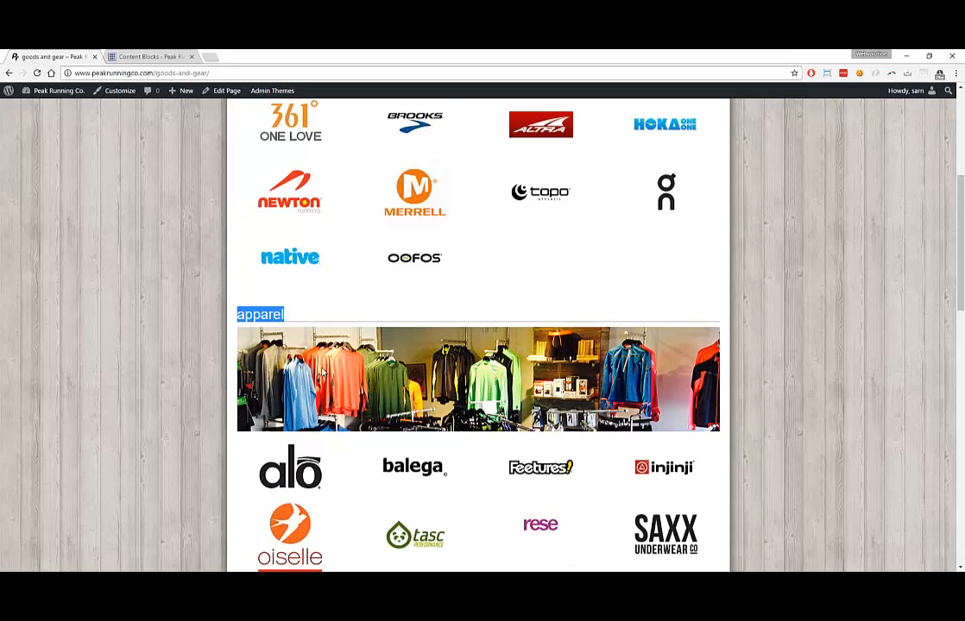
{"action": "scroll", "coordinate": [285, 224], "scroll_direction": "up", "scroll_amount": 3}
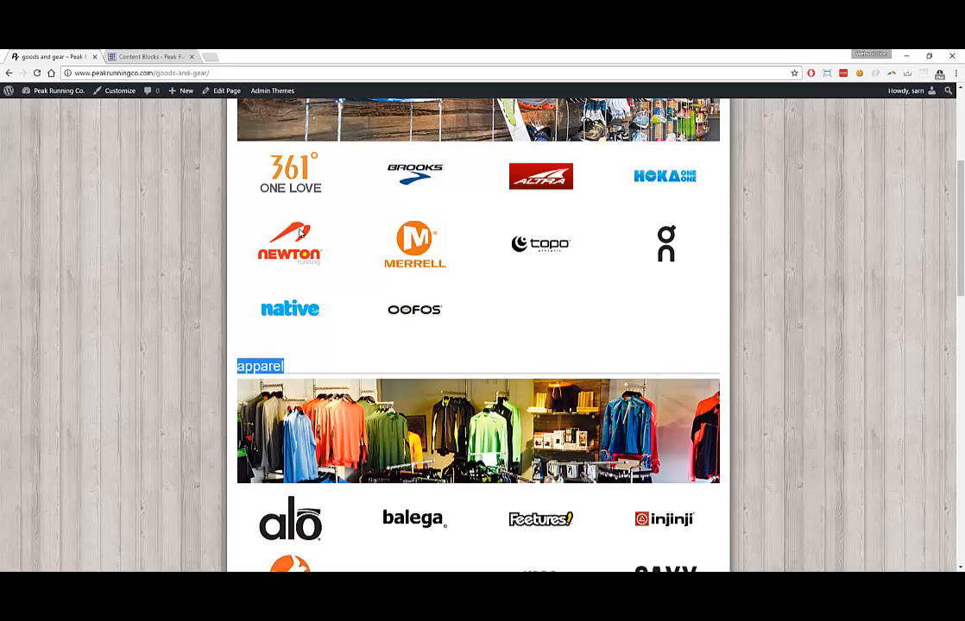
{"action": "scroll", "coordinate": [252, 343], "scroll_direction": "down", "scroll_amount": 2}
{"action": "scroll", "coordinate": [292, 265], "scroll_direction": "up", "scroll_amount": 2}
{"action": "scroll", "coordinate": [362, 259], "scroll_direction": "up", "scroll_amount": 3}
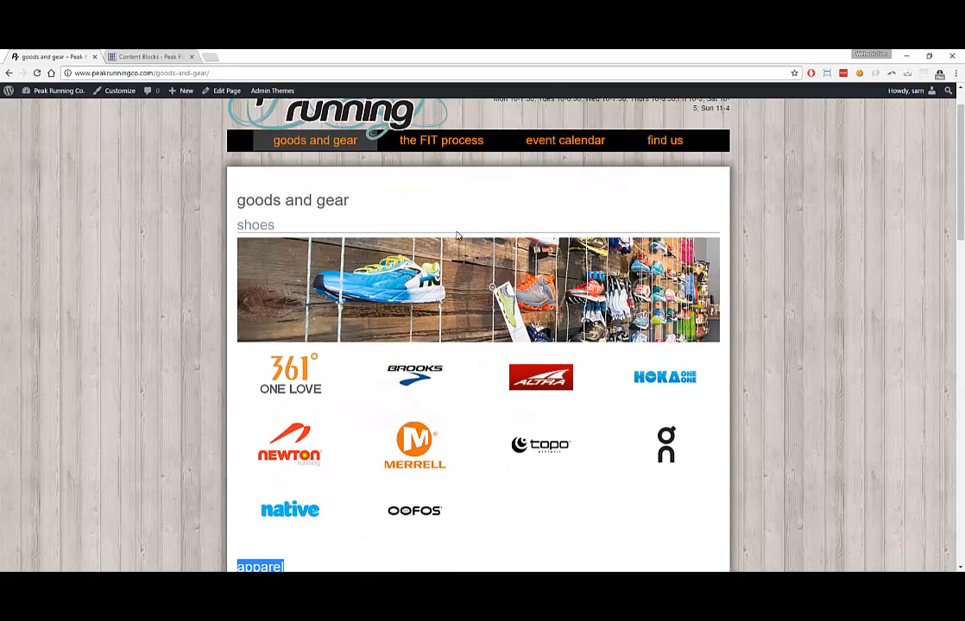
Open the FIT process page and confirm its Step 1–3 content is intact
{"action": "left_click", "coordinate": [455, 148]}
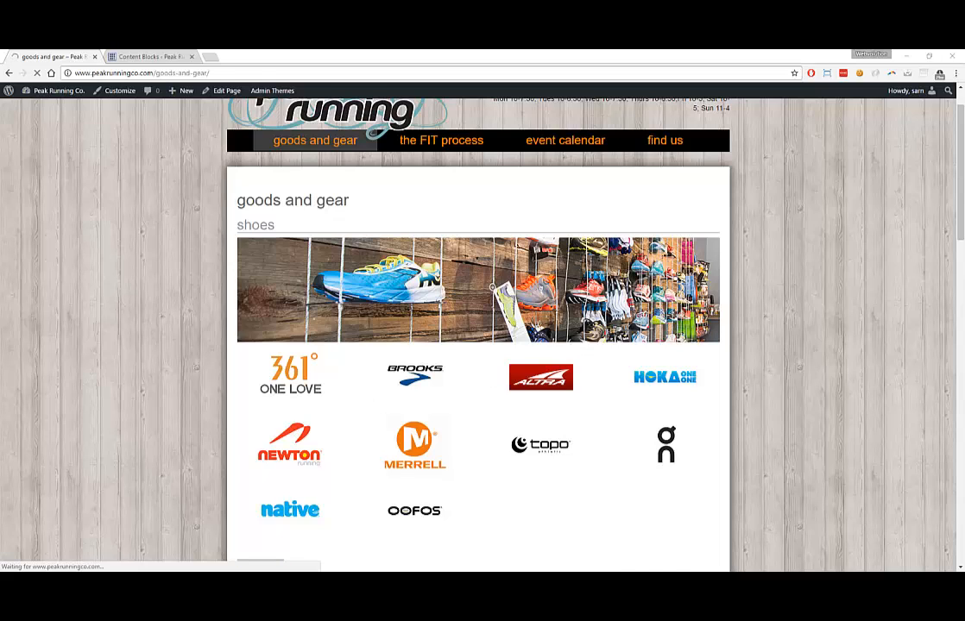
{"action": "scroll", "coordinate": [595, 507], "scroll_direction": "down", "scroll_amount": 1}
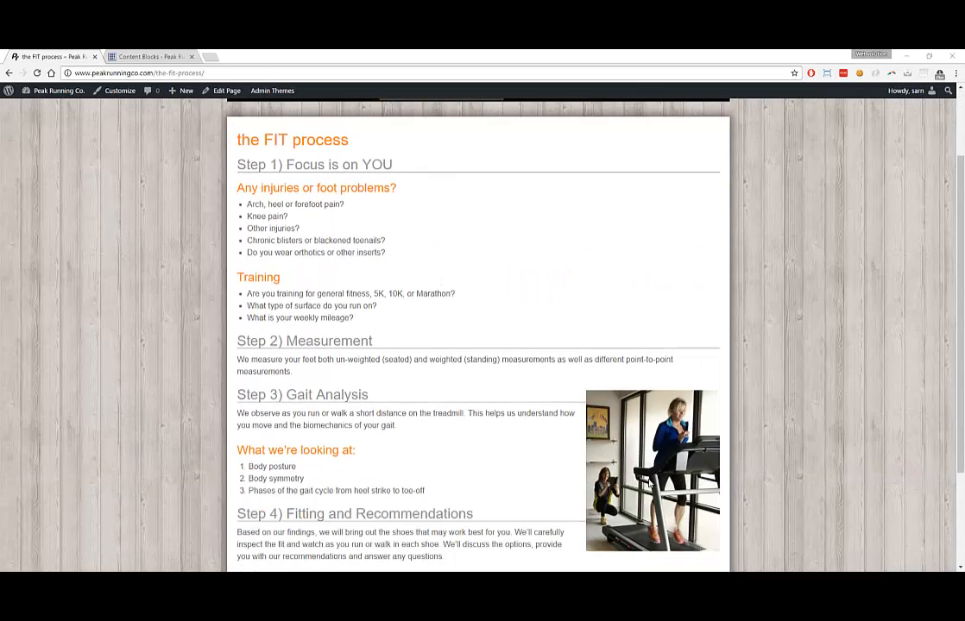
{"action": "scroll", "coordinate": [581, 470], "scroll_direction": "up", "scroll_amount": 1}
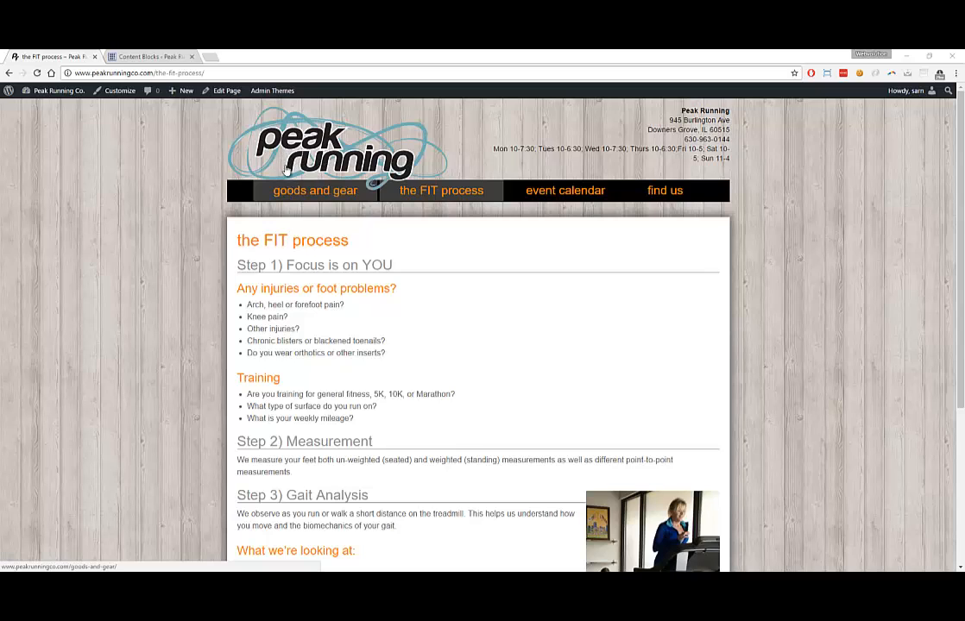
Recheck the goods and gear page, then advance the homepage slider to the Big Rig Books slide
{"action": "left_click", "coordinate": [287, 170]}
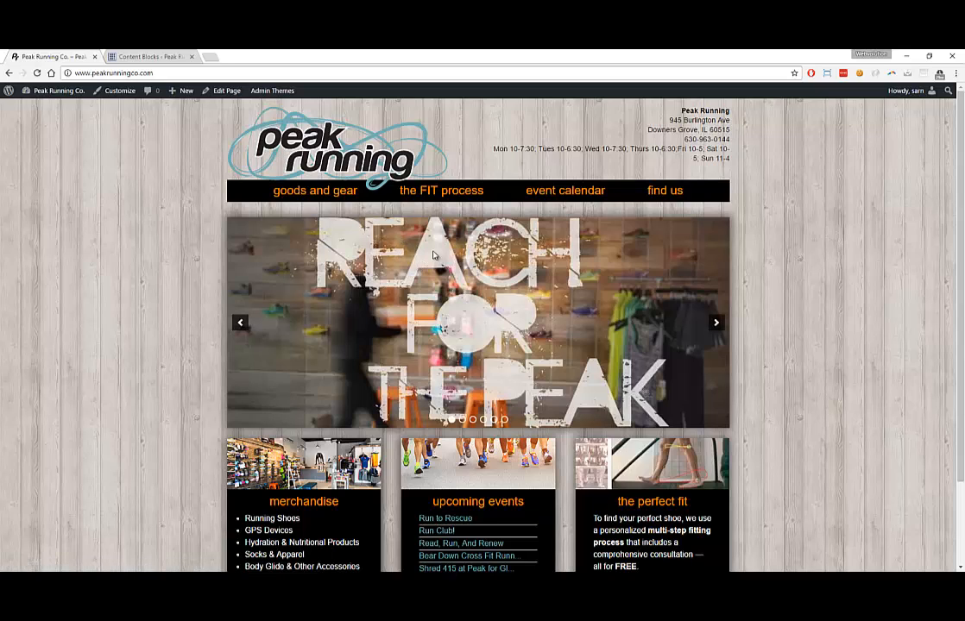
{"action": "left_click", "coordinate": [332, 199]}
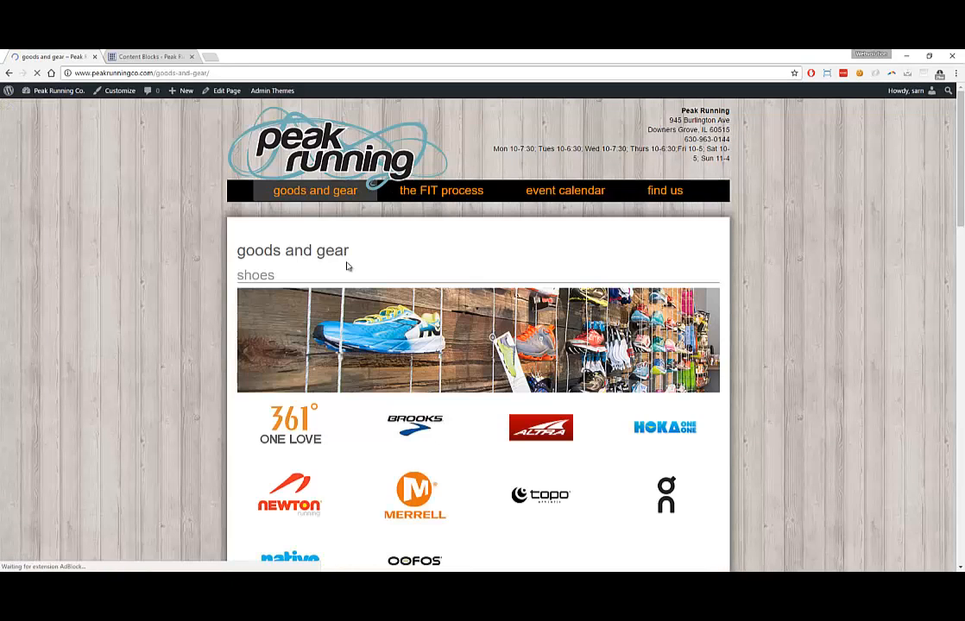
{"action": "scroll", "coordinate": [372, 318], "scroll_direction": "down", "scroll_amount": 2}
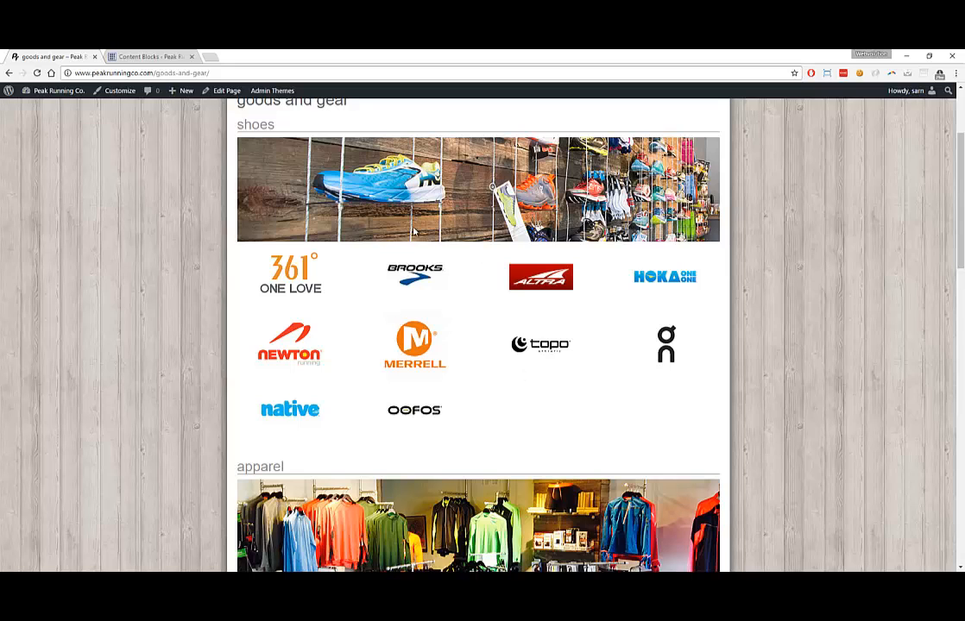
{"action": "scroll", "coordinate": [397, 348], "scroll_direction": "down", "scroll_amount": 3}
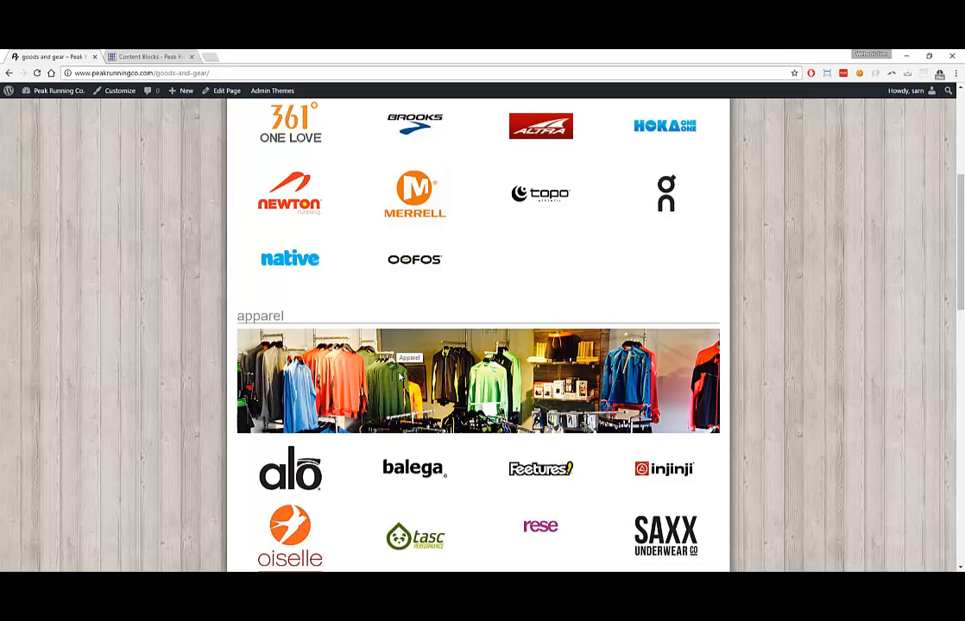
{"action": "scroll", "coordinate": [328, 349], "scroll_direction": "down", "scroll_amount": 1}
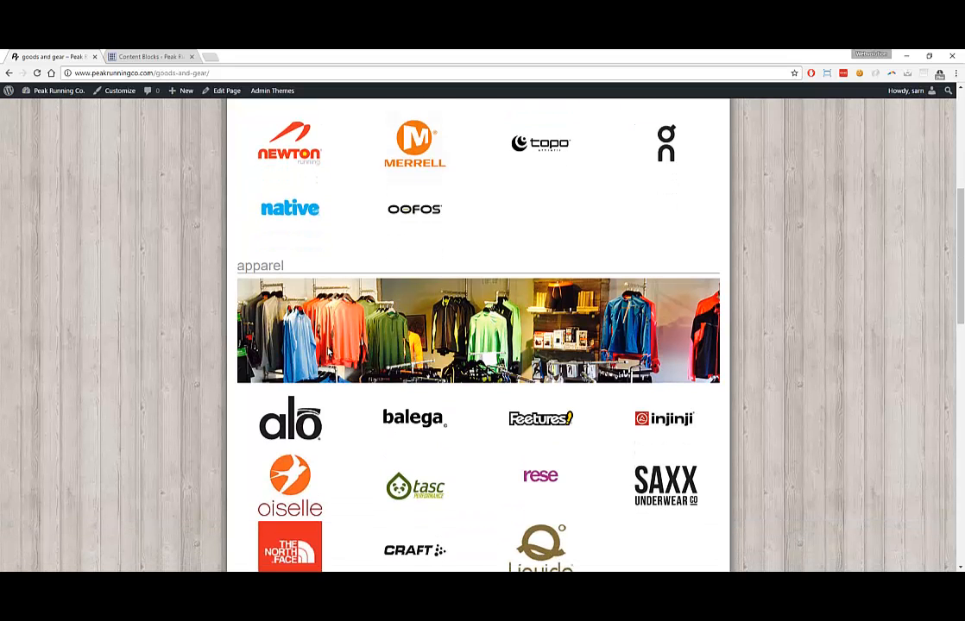
{"action": "scroll", "coordinate": [333, 335], "scroll_direction": "up", "scroll_amount": 1}
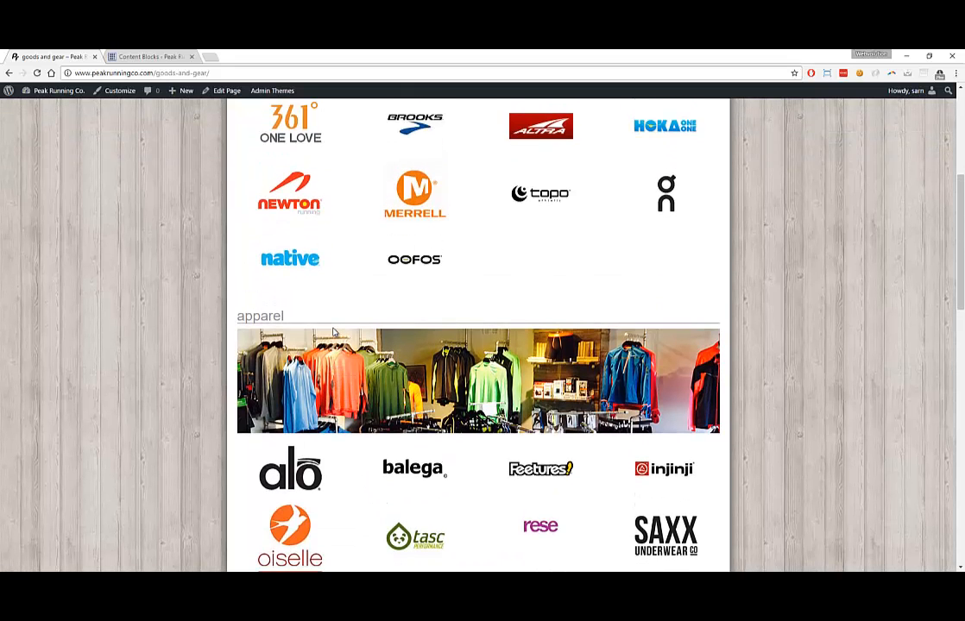
{"action": "scroll", "coordinate": [333, 333], "scroll_direction": "up", "scroll_amount": 2}
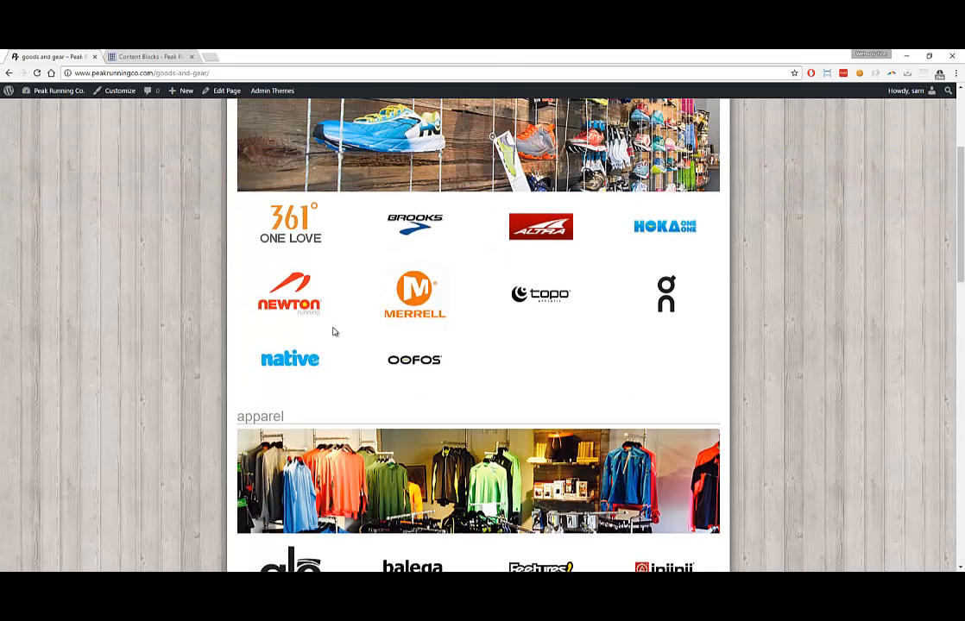
{"action": "scroll", "coordinate": [195, 253], "scroll_direction": "up", "scroll_amount": 4}
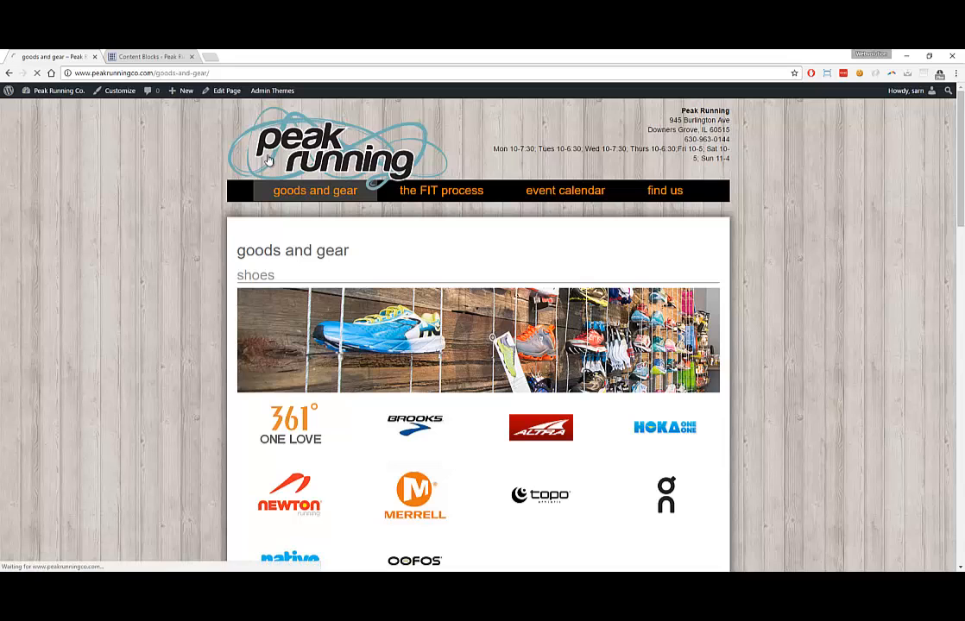
{"action": "left_click", "coordinate": [281, 161]}
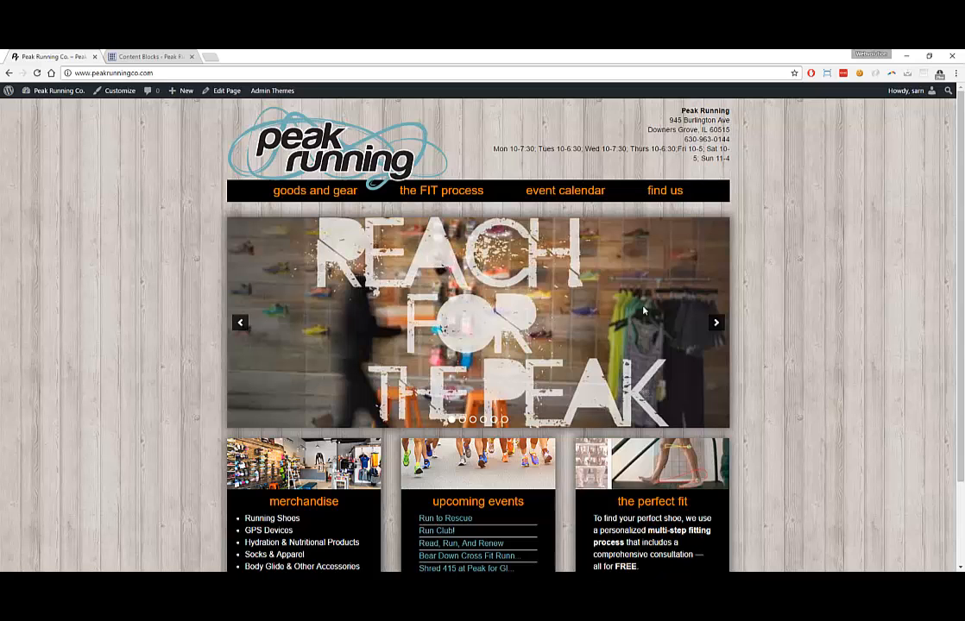
{"action": "left_click", "coordinate": [713, 324]}
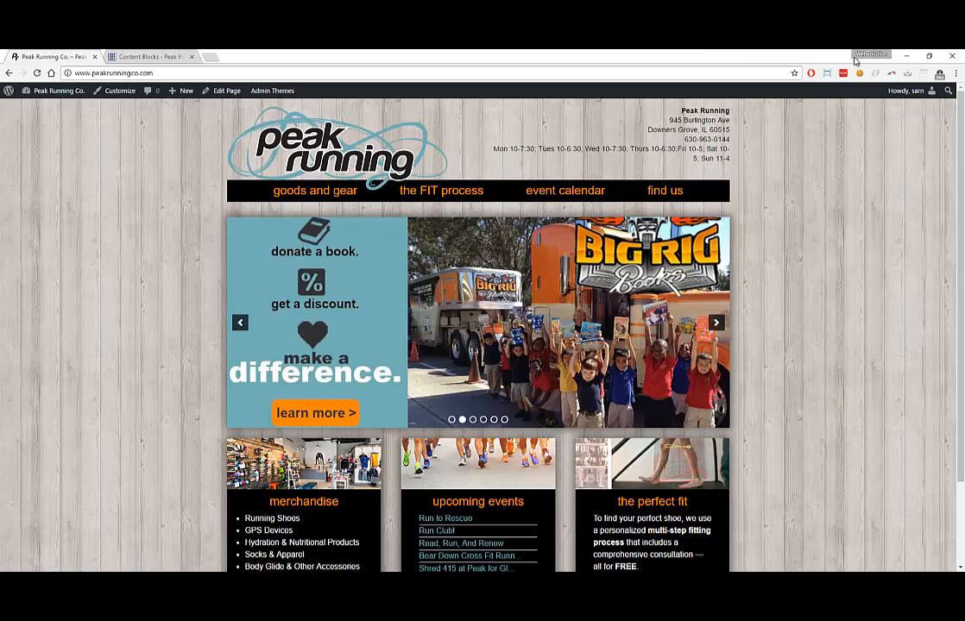
Open sample.jpg in Photos as a narrow window on the right, then restore the full-screen browser
{"action": "left_click", "coordinate": [929, 57]}
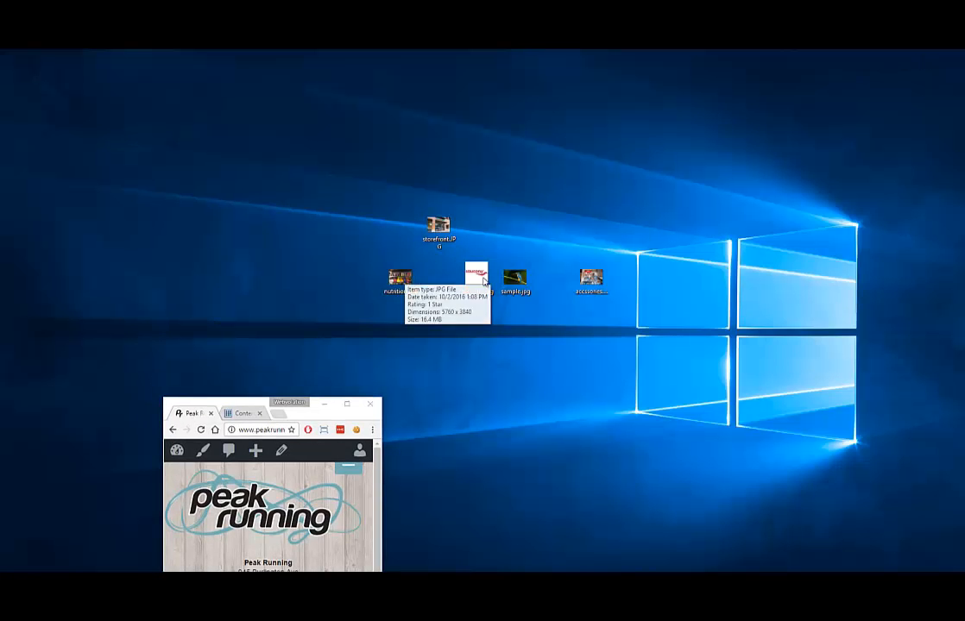
{"action": "double_click", "coordinate": [515, 277]}
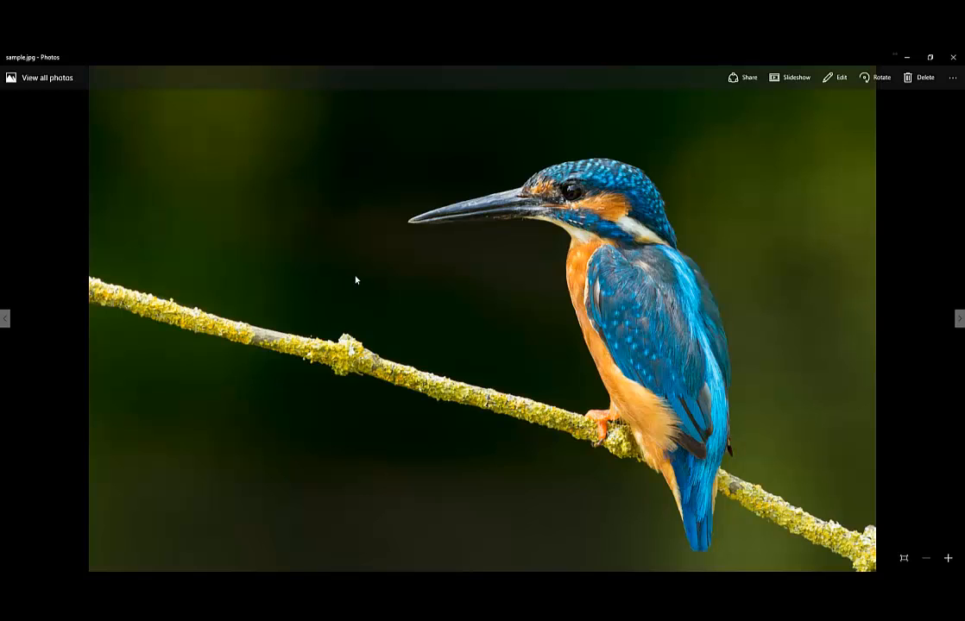
{"action": "left_click", "coordinate": [930, 57]}
{"action": "left_click_drag", "start_coordinate": [413, 105], "coordinate": [462, 101]}
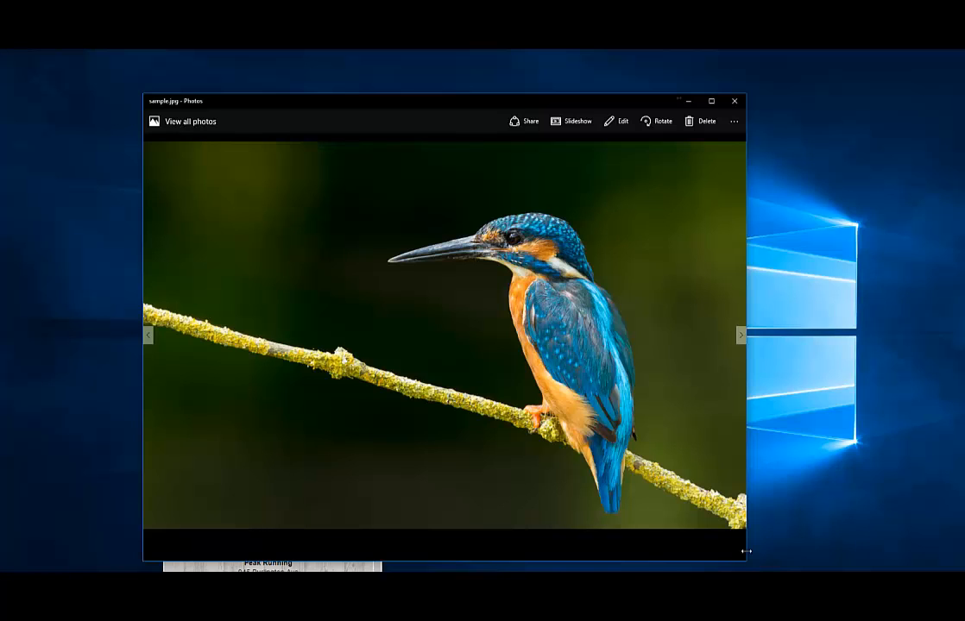
{"action": "left_click_drag", "start_coordinate": [741, 548], "coordinate": [404, 505]}
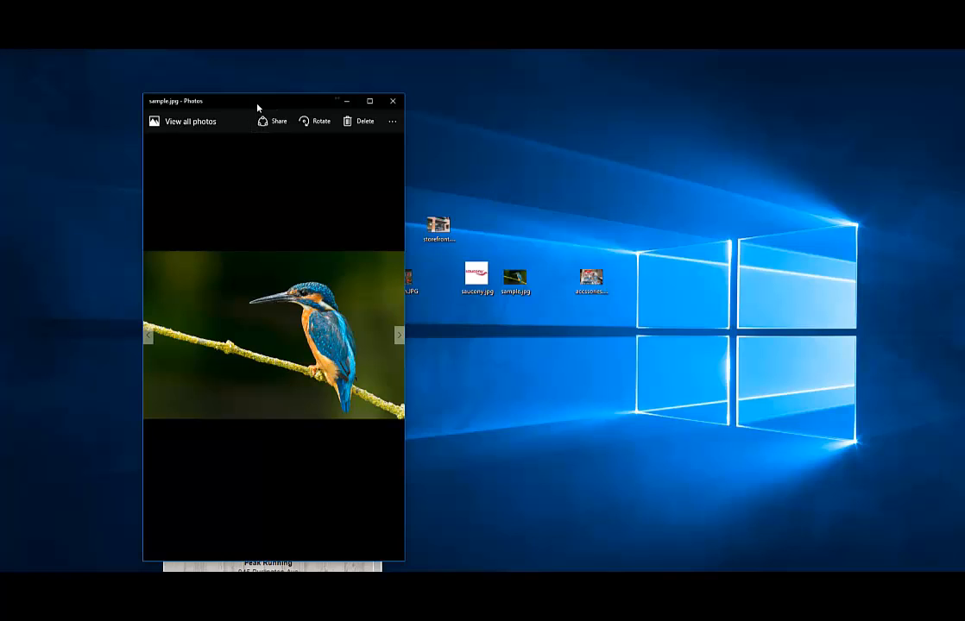
{"action": "left_click_drag", "start_coordinate": [258, 103], "coordinate": [596, 78]}
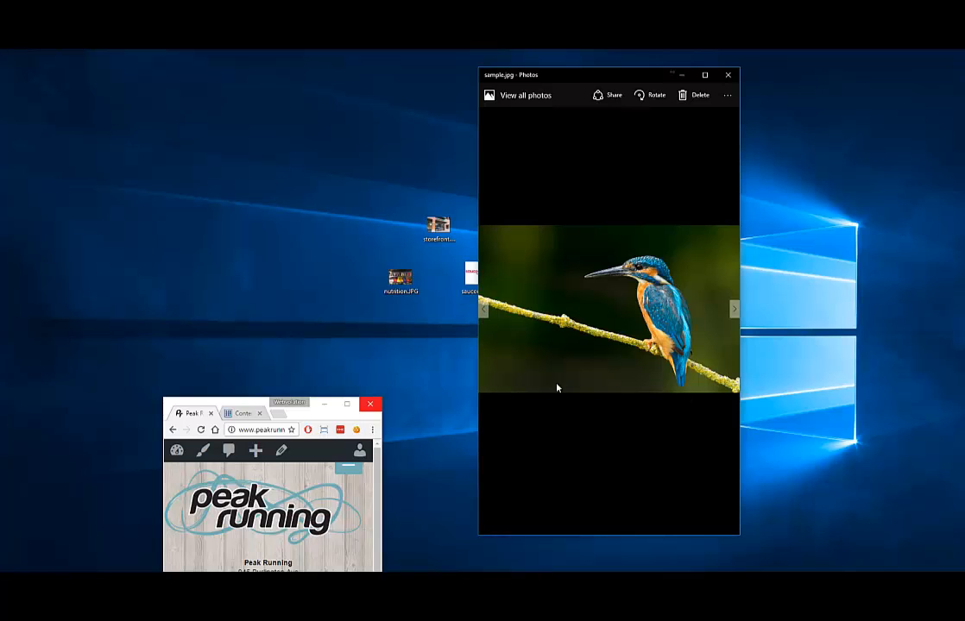
{"action": "left_click", "coordinate": [346, 404]}
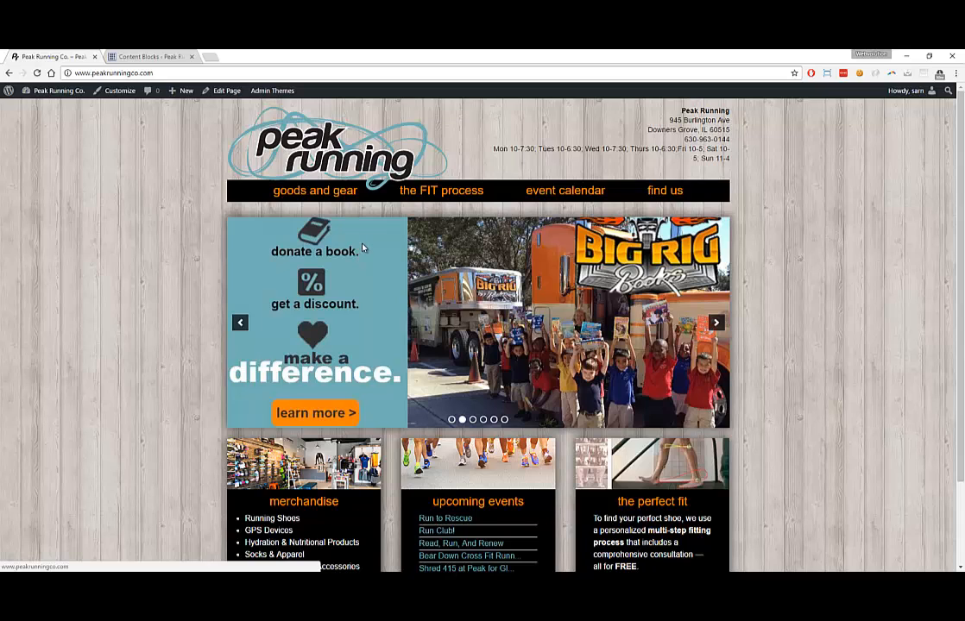
In Media > Library, open the Reach For The Peak image and mark its 960 × 430 dimensions
{"action": "left_click", "coordinate": [158, 58]}
{"action": "mouse_move", "coordinate": [33, 157]}
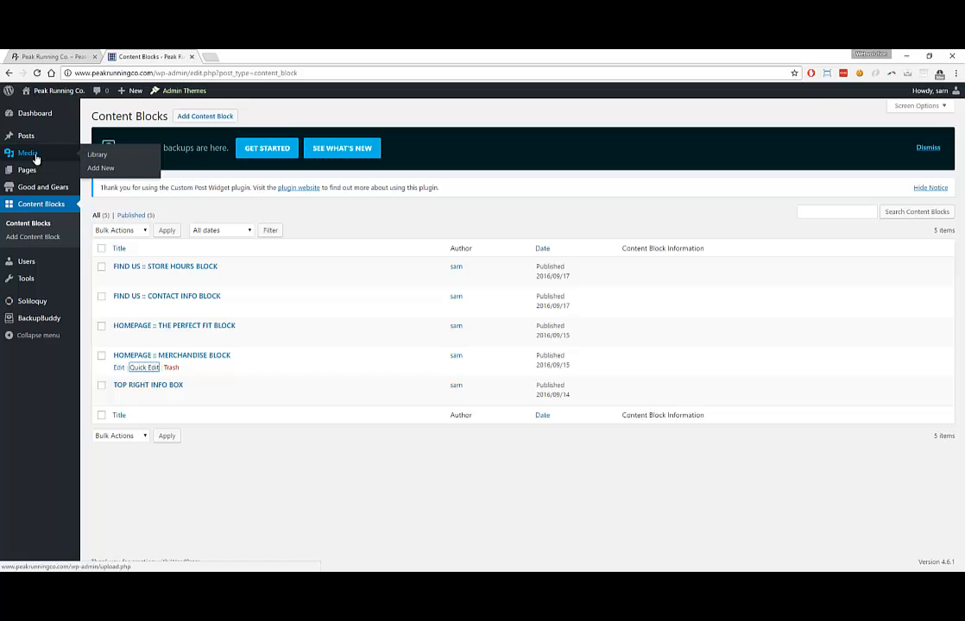
{"action": "left_click", "coordinate": [35, 159]}
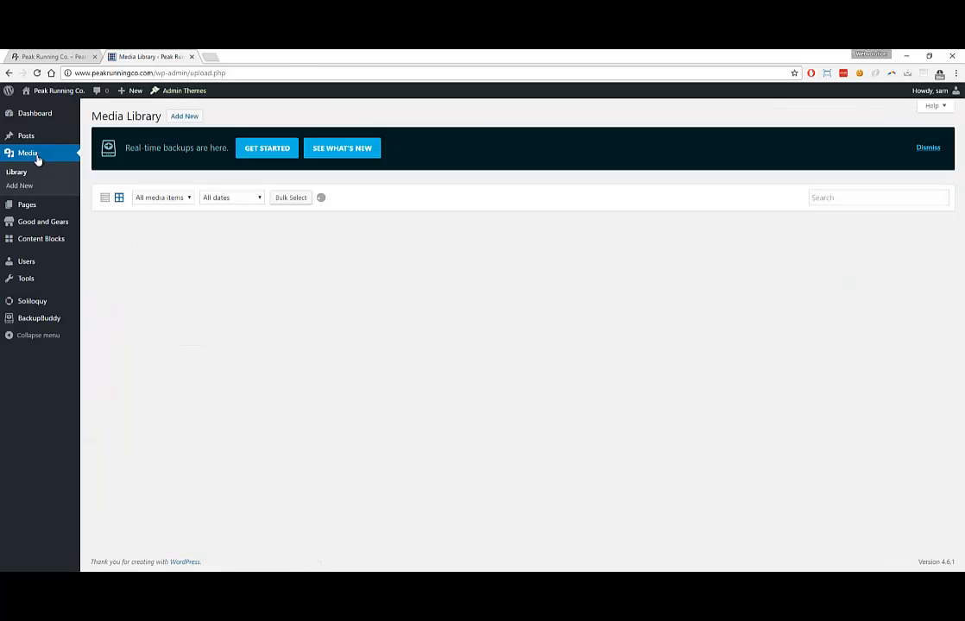
{"action": "scroll", "coordinate": [375, 232], "scroll_direction": "down", "scroll_amount": 1}
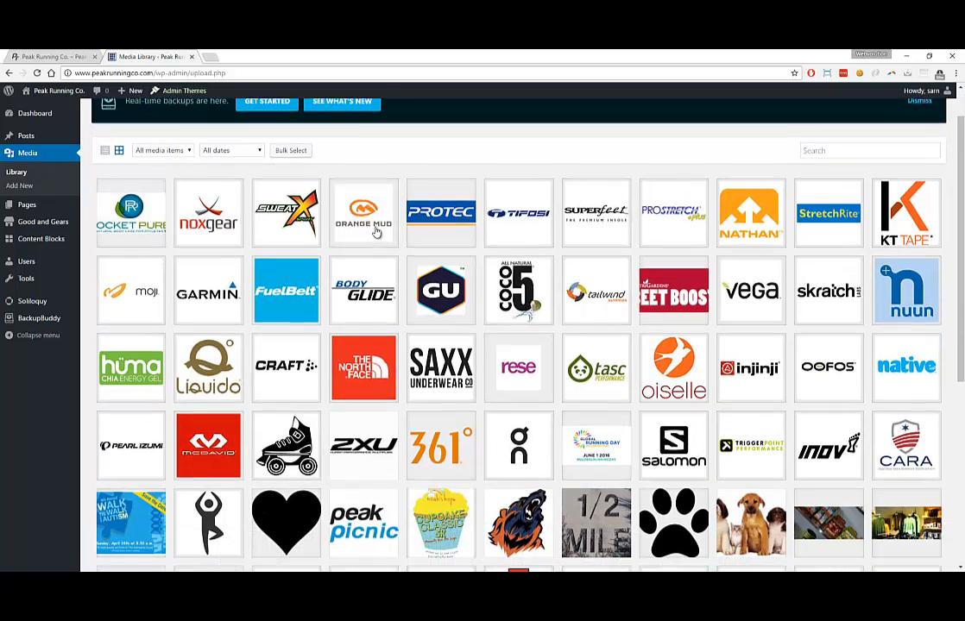
{"action": "scroll", "coordinate": [549, 273], "scroll_direction": "down", "scroll_amount": 5}
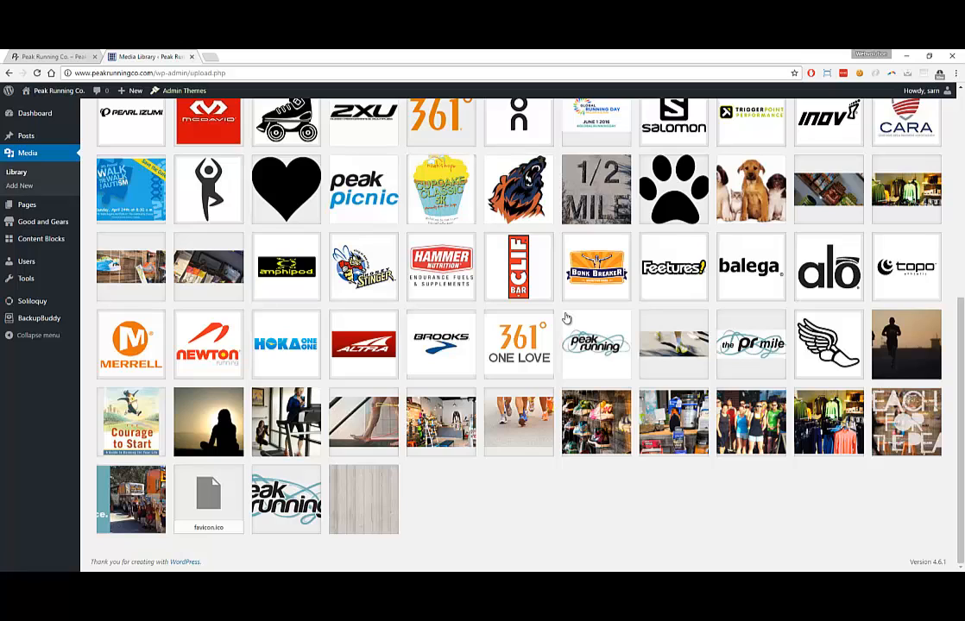
{"action": "left_click", "coordinate": [905, 417]}
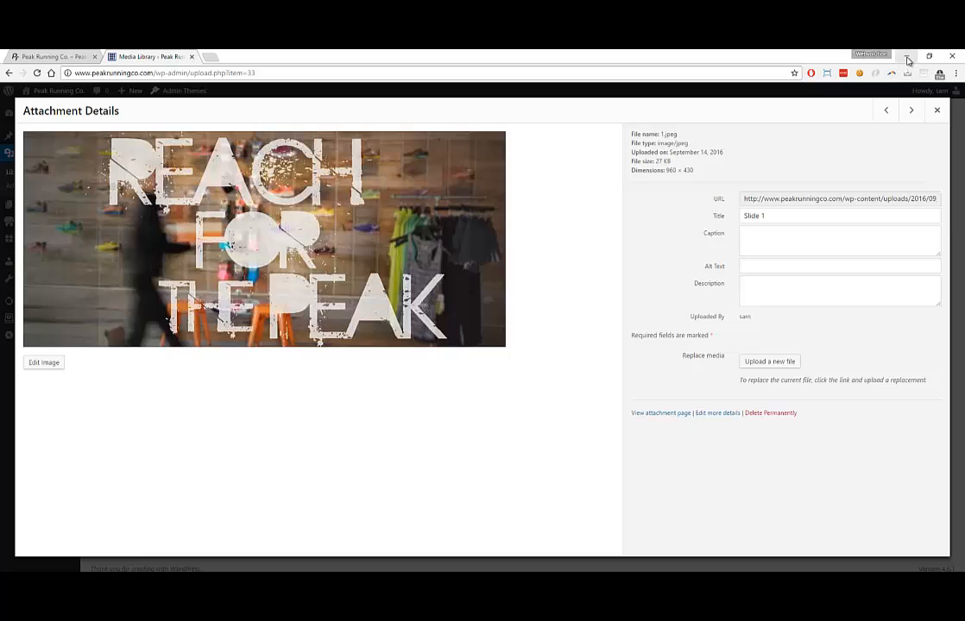
{"action": "left_click_drag", "start_coordinate": [670, 170], "coordinate": [698, 170]}
Close Photos and read sample.jpg's 3695 × 2377 dimensions in its Properties Details tab
{"action": "left_click", "coordinate": [911, 58]}
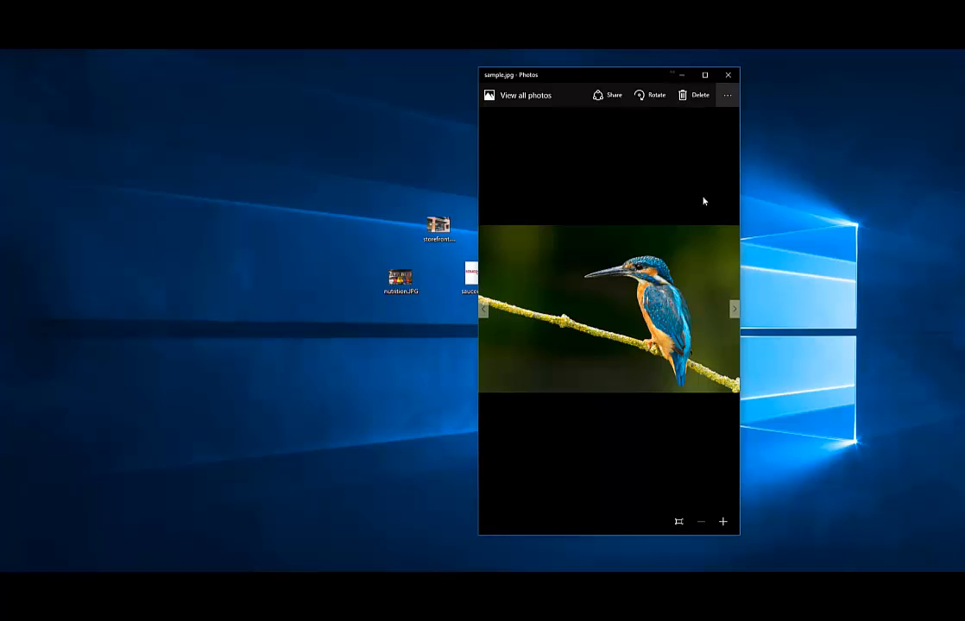
{"action": "left_click", "coordinate": [728, 75]}
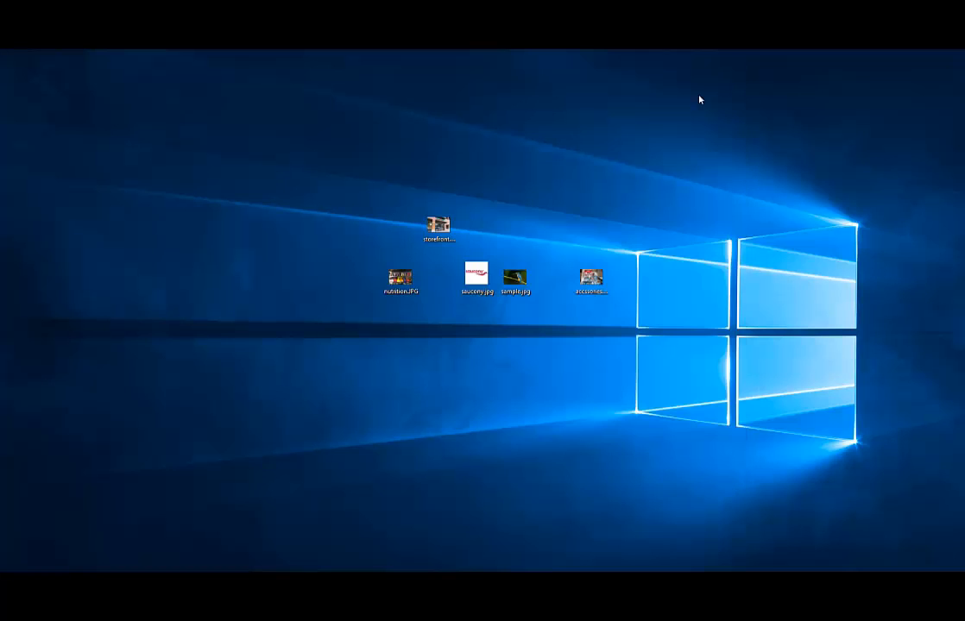
{"action": "right_click", "coordinate": [510, 277]}
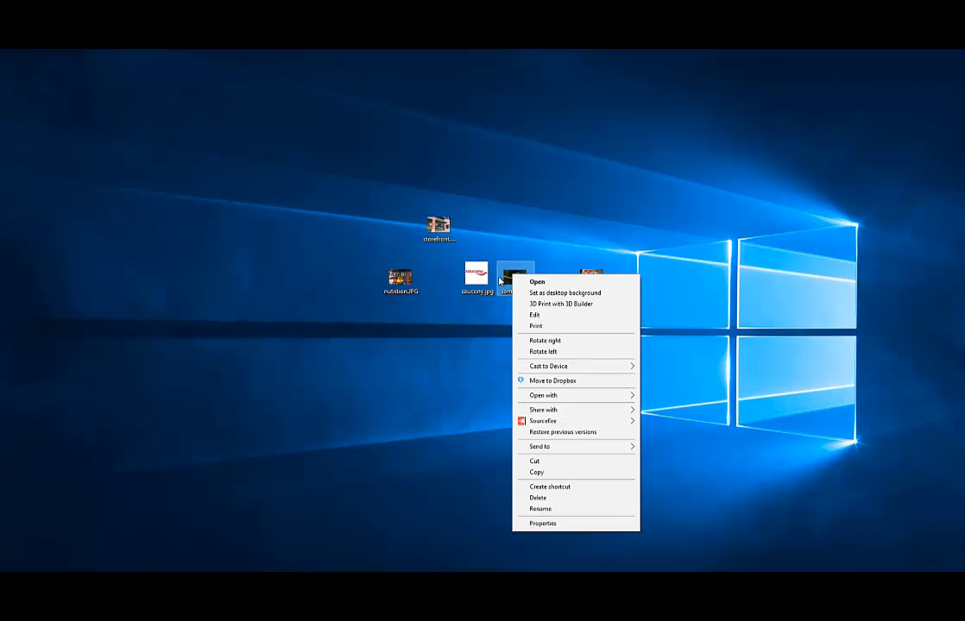
{"action": "left_click", "coordinate": [543, 524]}
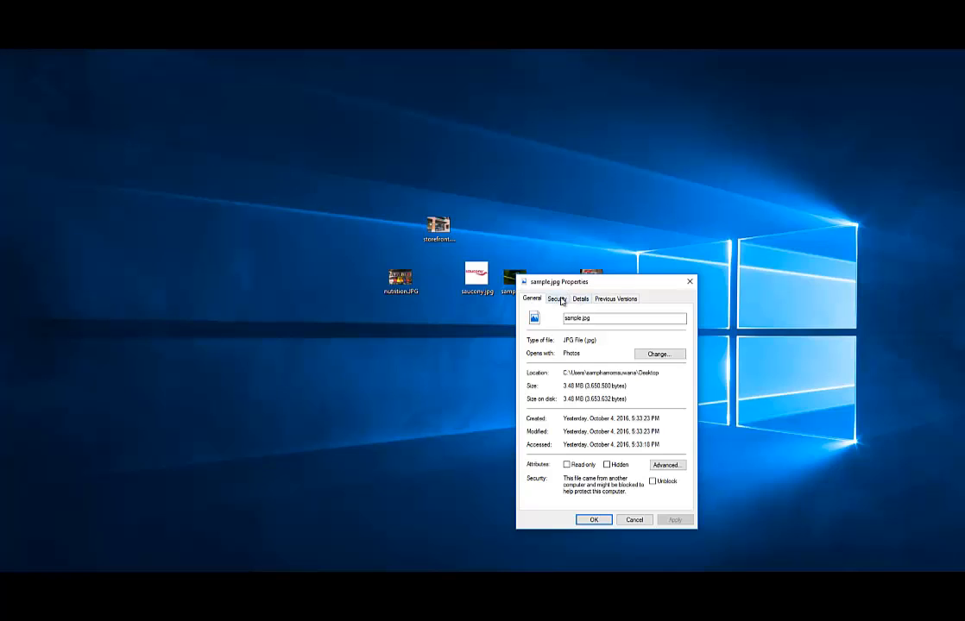
{"action": "left_click", "coordinate": [581, 300]}
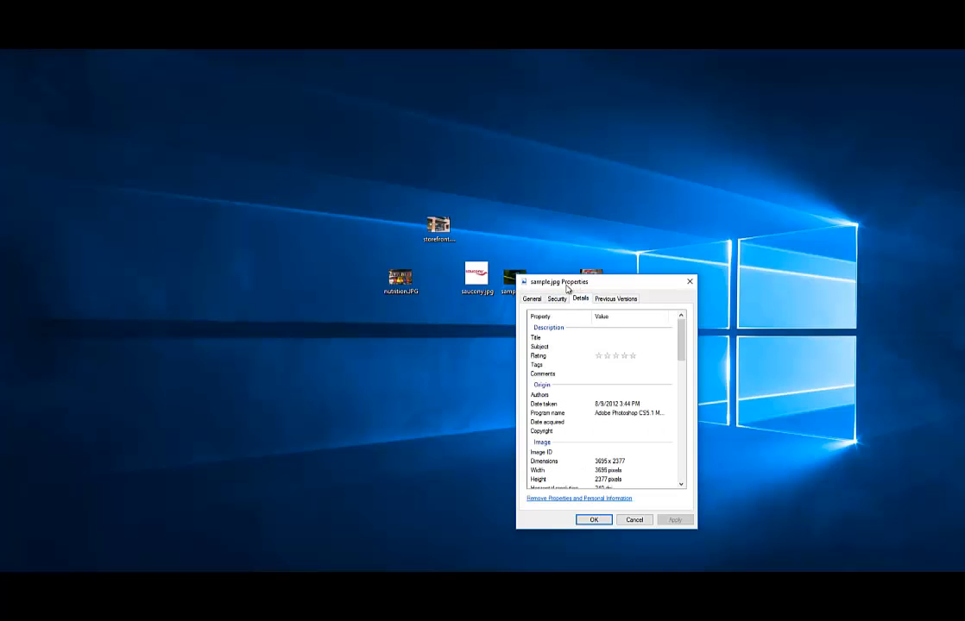
{"action": "left_click_drag", "start_coordinate": [569, 283], "coordinate": [551, 121]}
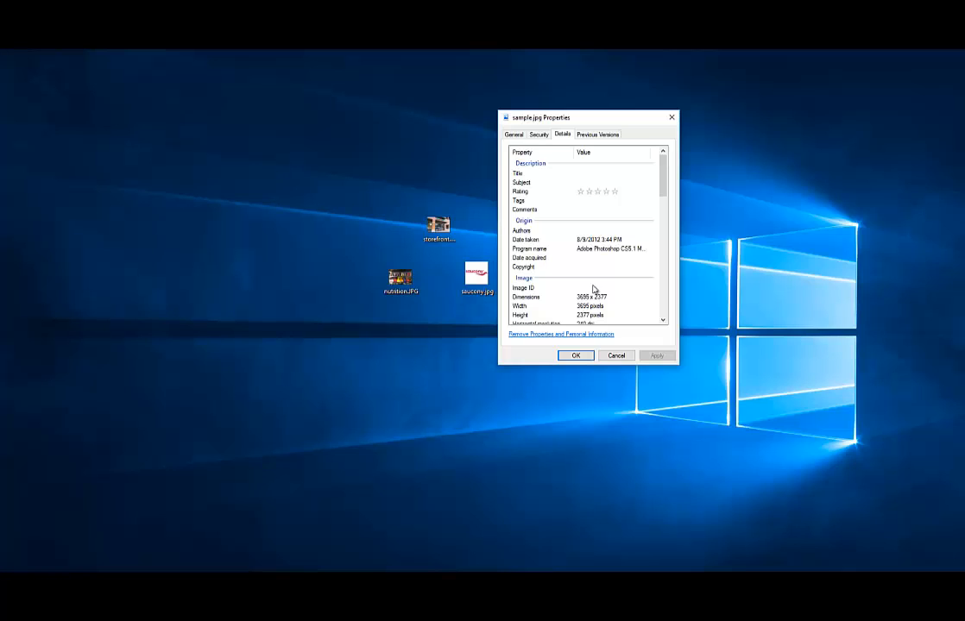
{"action": "left_click", "coordinate": [458, 161]}
{"action": "left_click", "coordinate": [674, 117]}
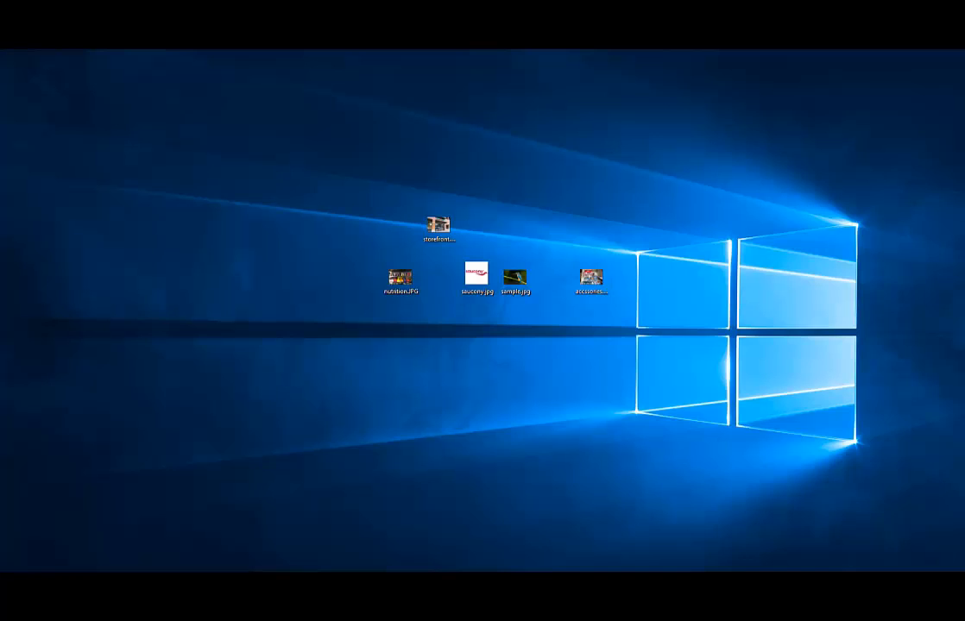
Open sample.jpg in Photoshop by dragging it from the desktop
{"action": "left_click_drag", "start_coordinate": [0, 297], "coordinate": [571, 330]}
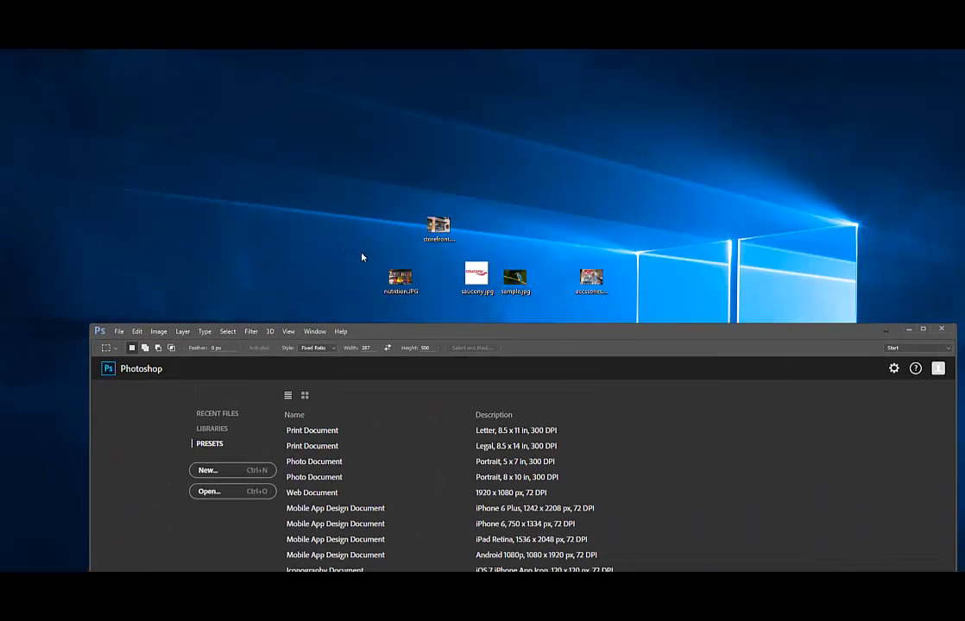
{"action": "left_click_drag", "start_coordinate": [515, 278], "coordinate": [570, 426]}
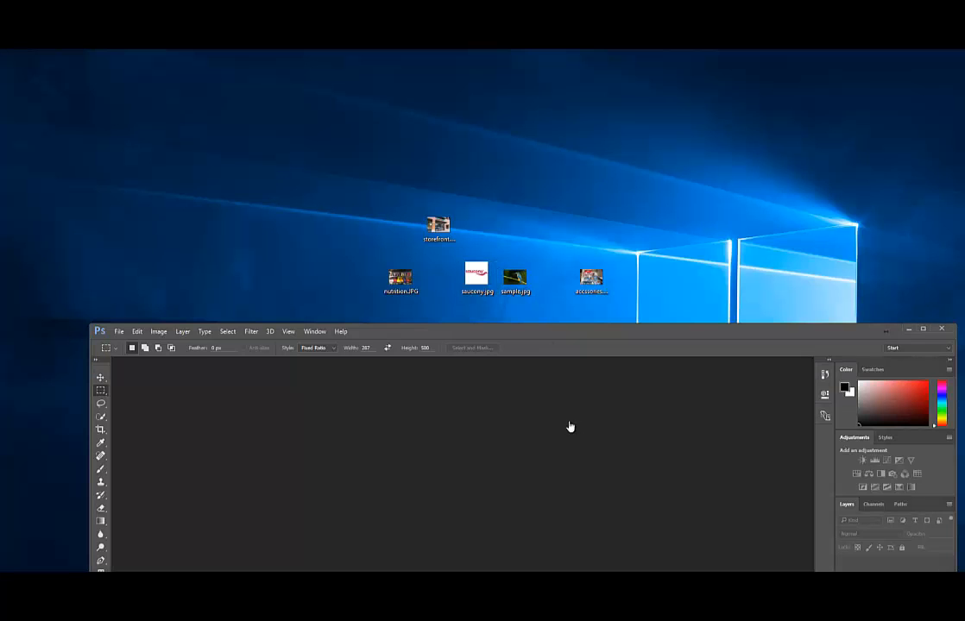
{"action": "left_click_drag", "start_coordinate": [536, 333], "coordinate": [537, 50]}
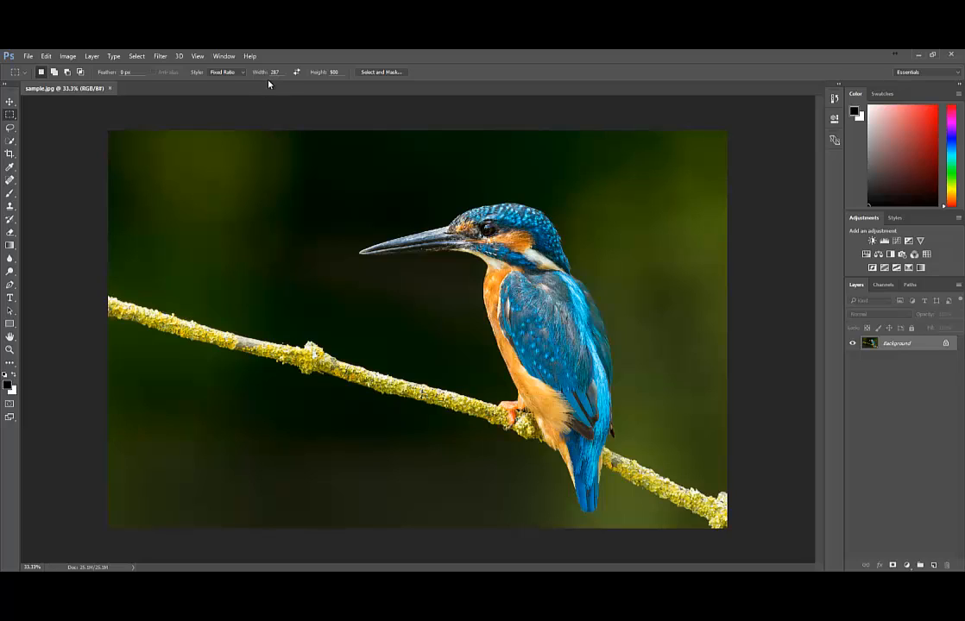
Set the marquee to a 960 × 430 fixed ratio and select across the photo's full width
{"action": "double_click", "coordinate": [274, 72]}
{"action": "type", "text": "960"}
{"action": "key", "text": "Tab"}
{"action": "type", "text": "430"}
{"action": "left_click_drag", "start_coordinate": [106, 117], "coordinate": [747, 445]}
{"action": "left_click_drag", "start_coordinate": [469, 60], "coordinate": [2, 272]}
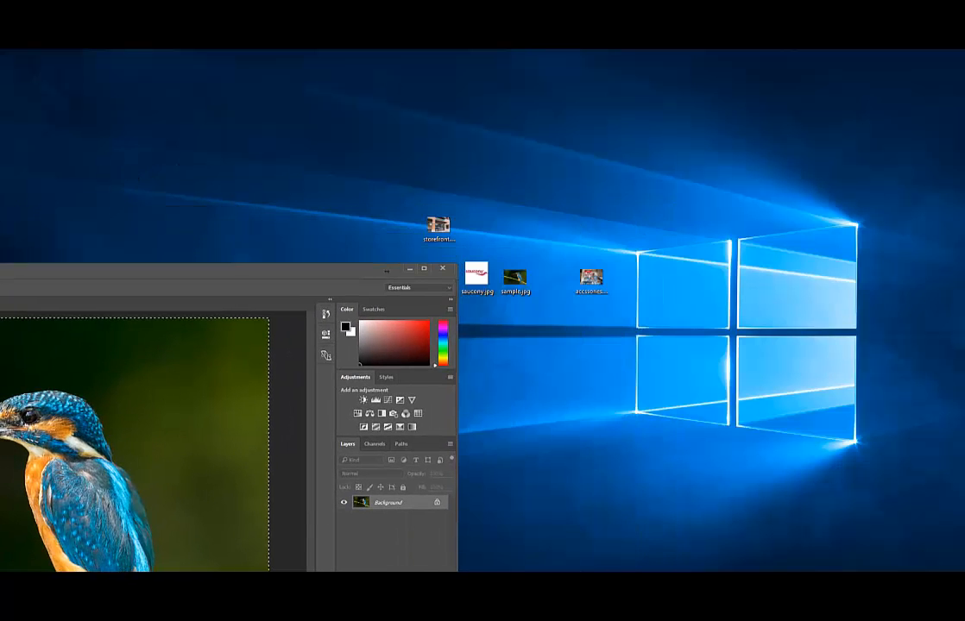
Maximize Photoshop and move the 960:430 selection down about 75 px onto the kingfisher
{"action": "key", "text": "ctrl+d"}
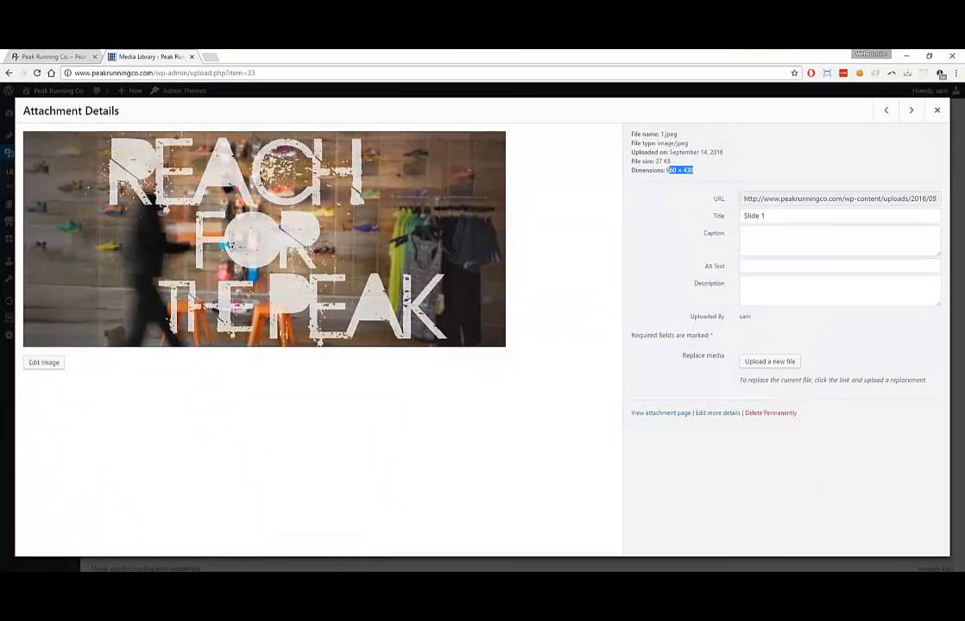
{"action": "left_click_drag", "start_coordinate": [0, 268], "coordinate": [299, 283]}
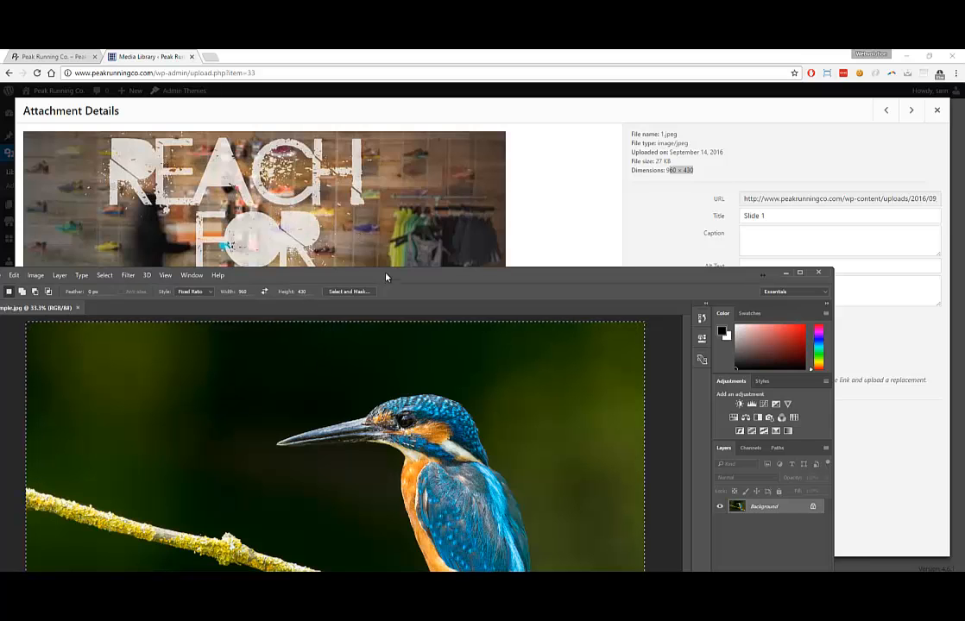
{"action": "left_click_drag", "start_coordinate": [388, 276], "coordinate": [409, 180]}
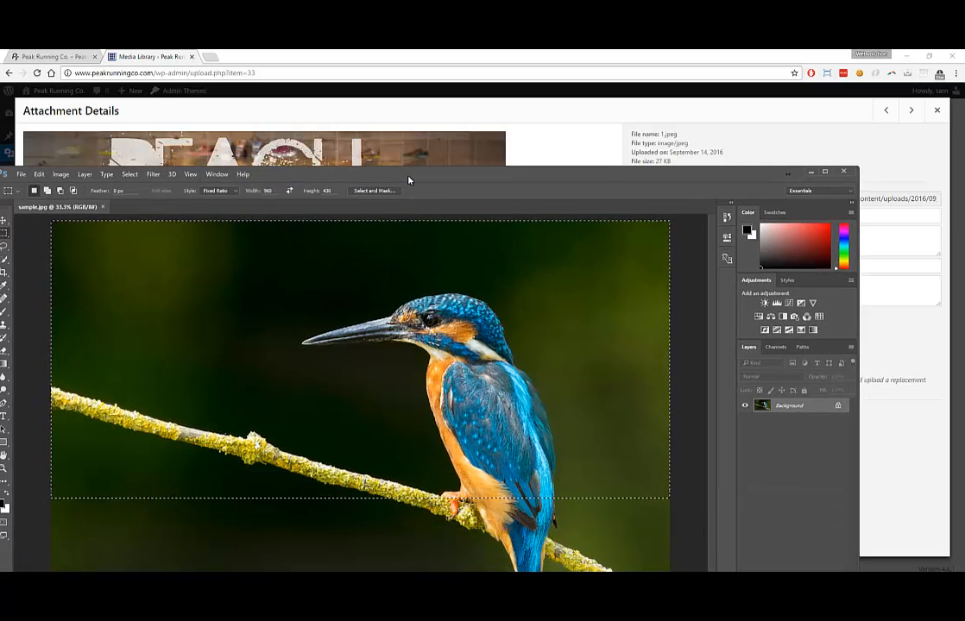
{"action": "left_click", "coordinate": [826, 171]}
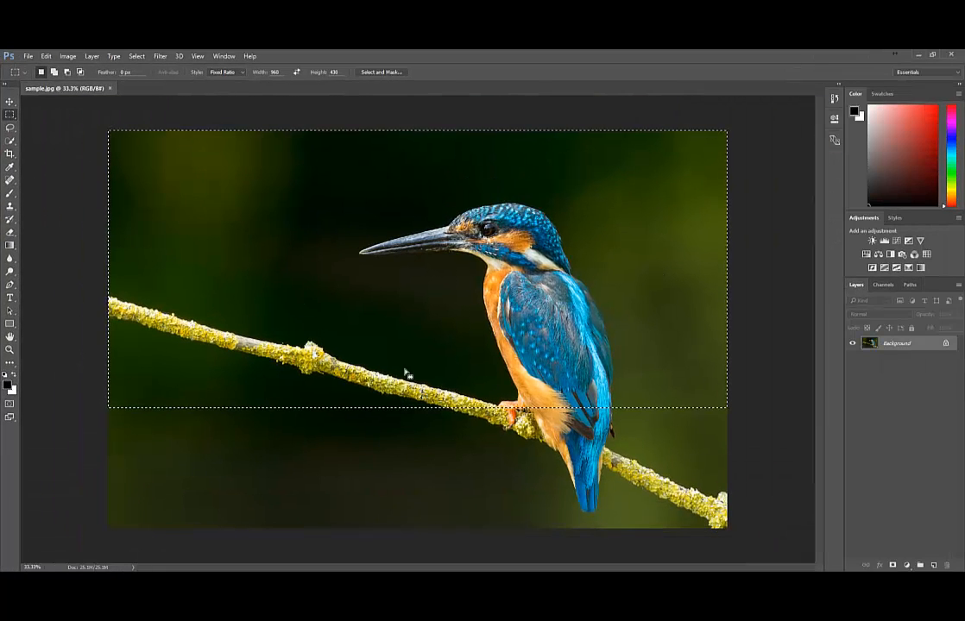
{"action": "left_click_drag", "start_coordinate": [398, 303], "coordinate": [401, 371]}
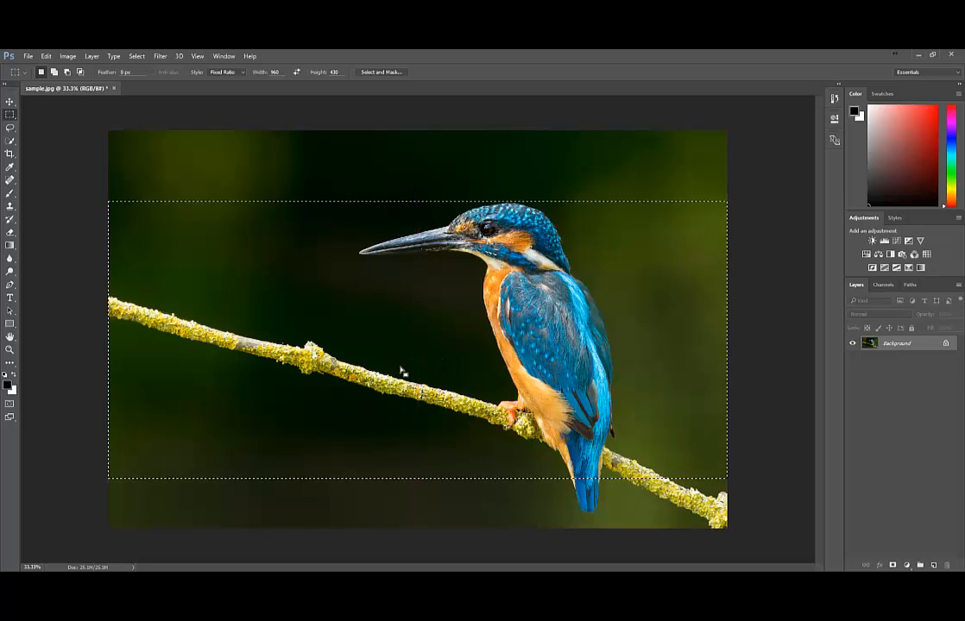
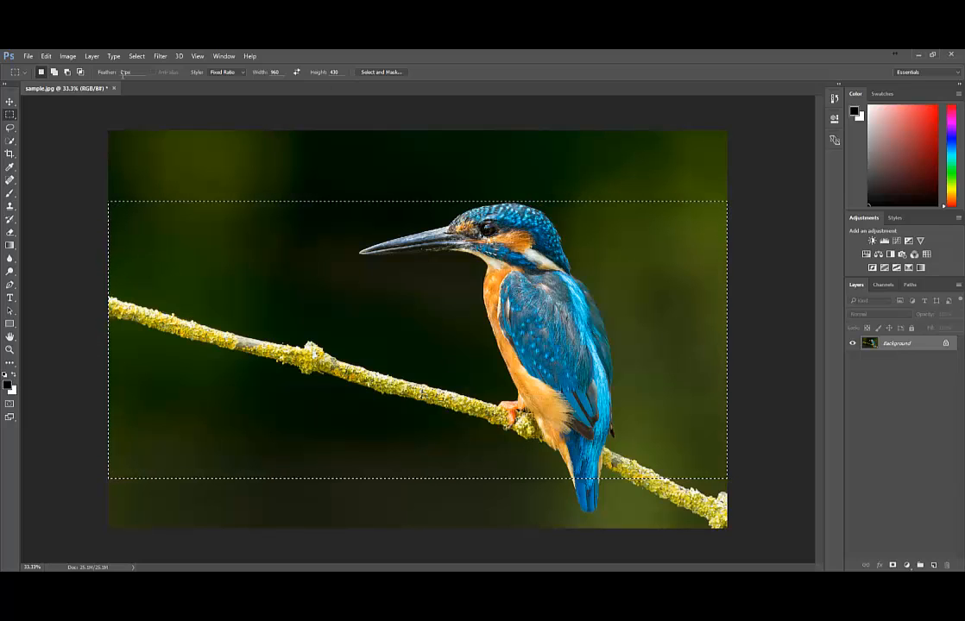
Crop the kingfisher photo to the 960:430 selection band with Image > Crop
{"action": "left_click", "coordinate": [68, 56]}
{"action": "left_click", "coordinate": [75, 157]}
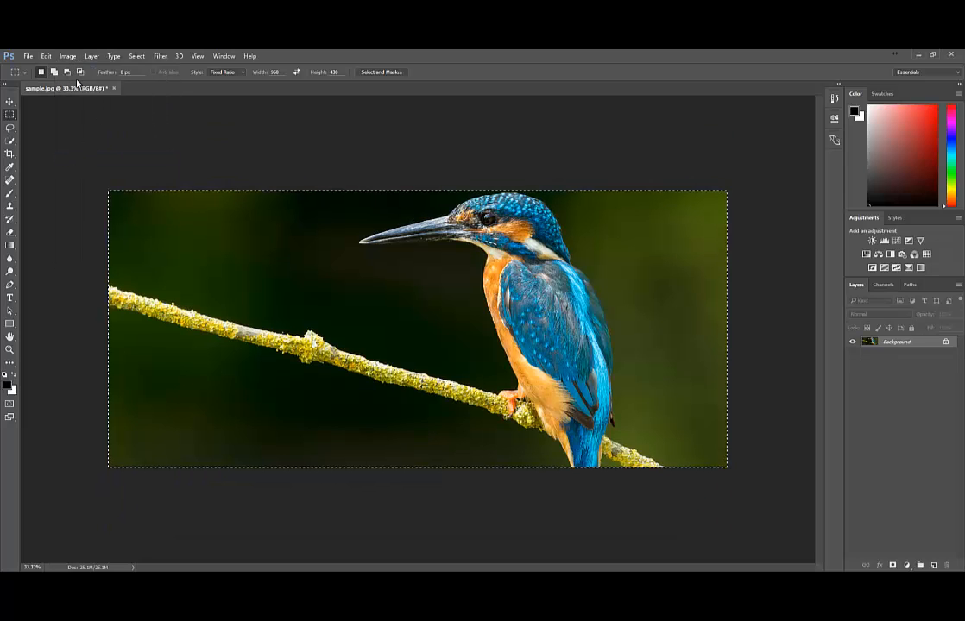
{"action": "left_click", "coordinate": [73, 56]}
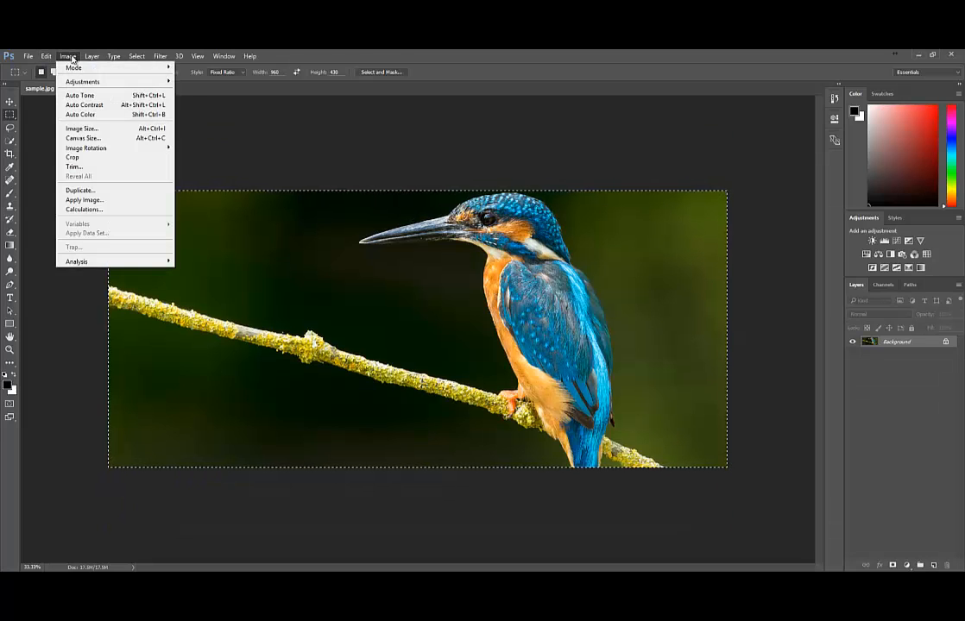
Resize the cropped image to 960 × 430 pixels in Image Size
{"action": "left_click", "coordinate": [82, 128]}
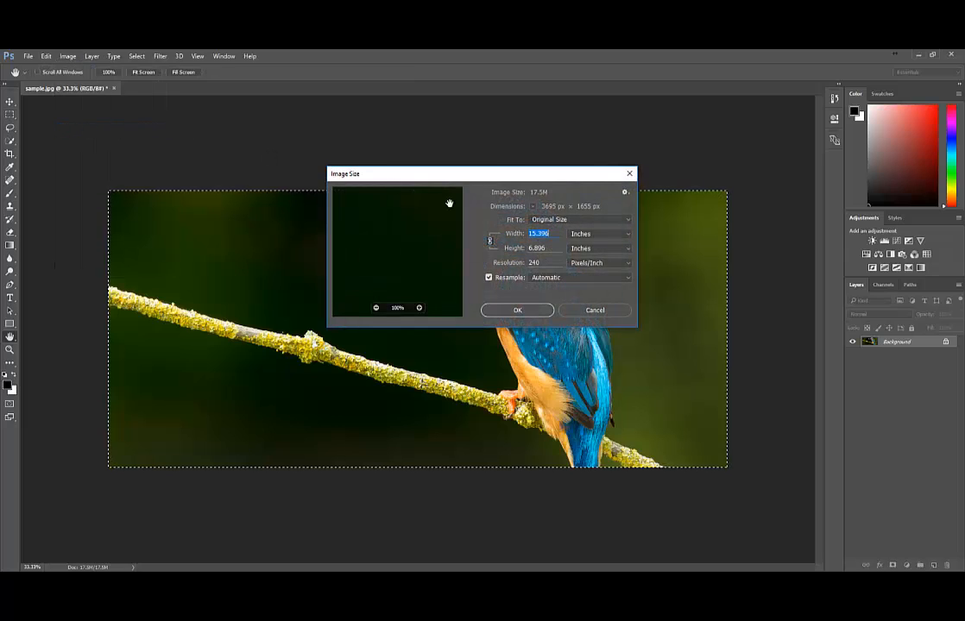
{"action": "left_click", "coordinate": [598, 234]}
{"action": "left_click", "coordinate": [594, 251]}
{"action": "left_click_drag", "start_coordinate": [552, 235], "coordinate": [511, 233]}
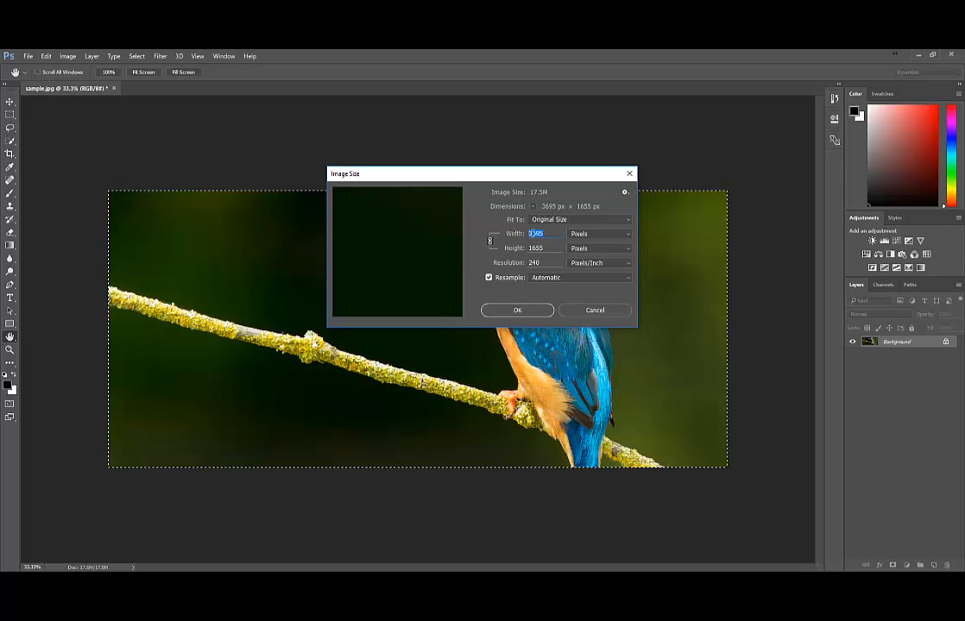
{"action": "type", "text": "960"}
{"action": "key", "text": "Tab"}
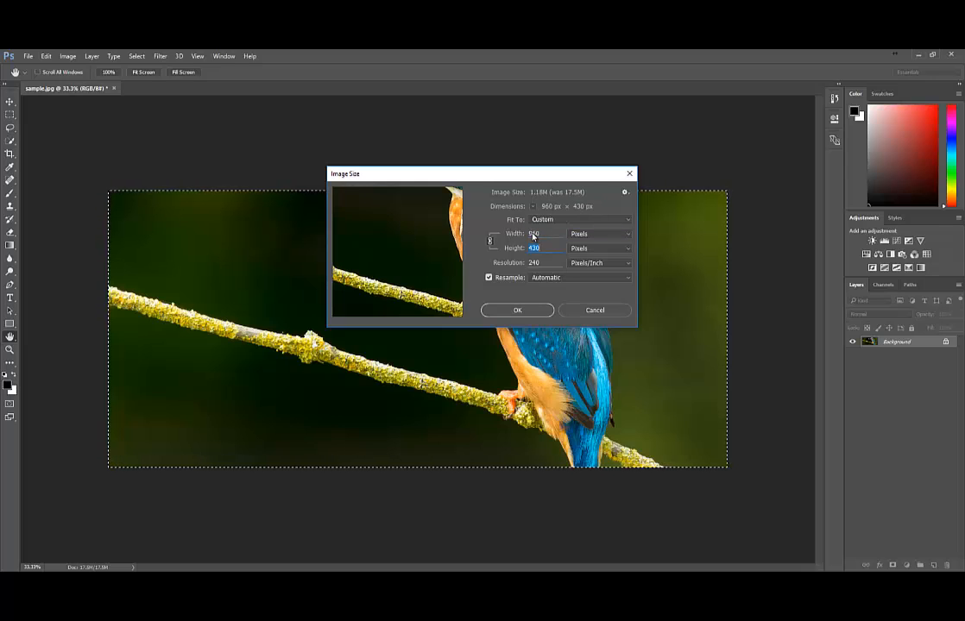
{"action": "left_click", "coordinate": [540, 249]}
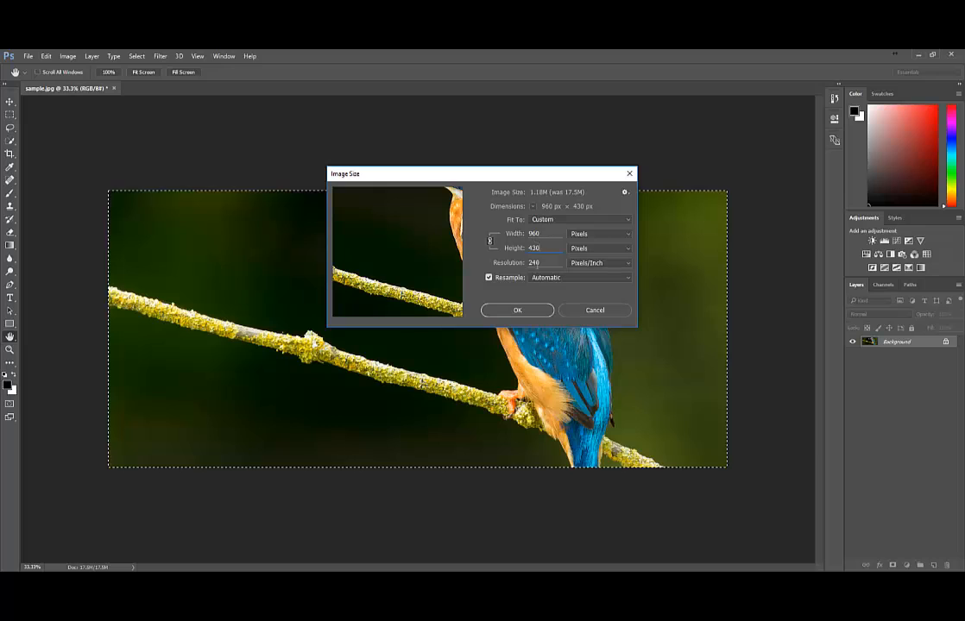
{"action": "left_click", "coordinate": [517, 310]}
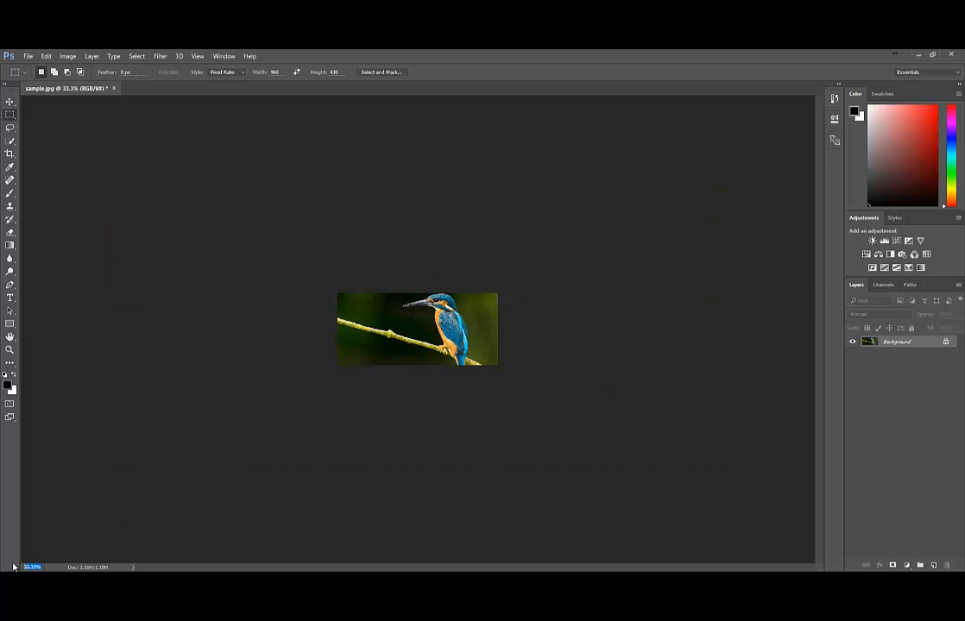
View the banner at 100% zoom and restore the Photoshop window to a smaller size
{"action": "type", "text": "100"}
{"action": "key", "text": "Return"}
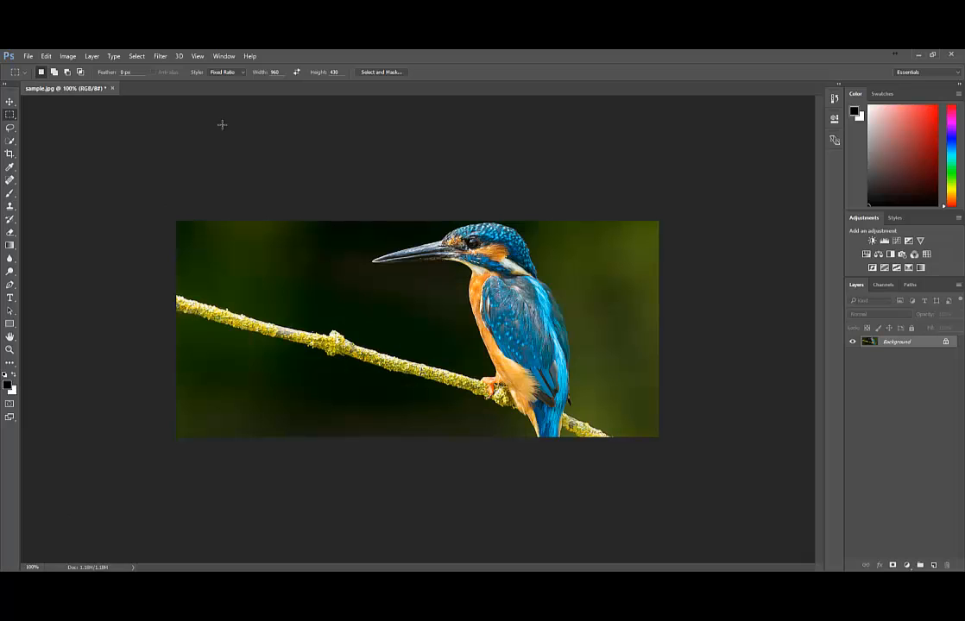
{"action": "double_click", "coordinate": [397, 62]}
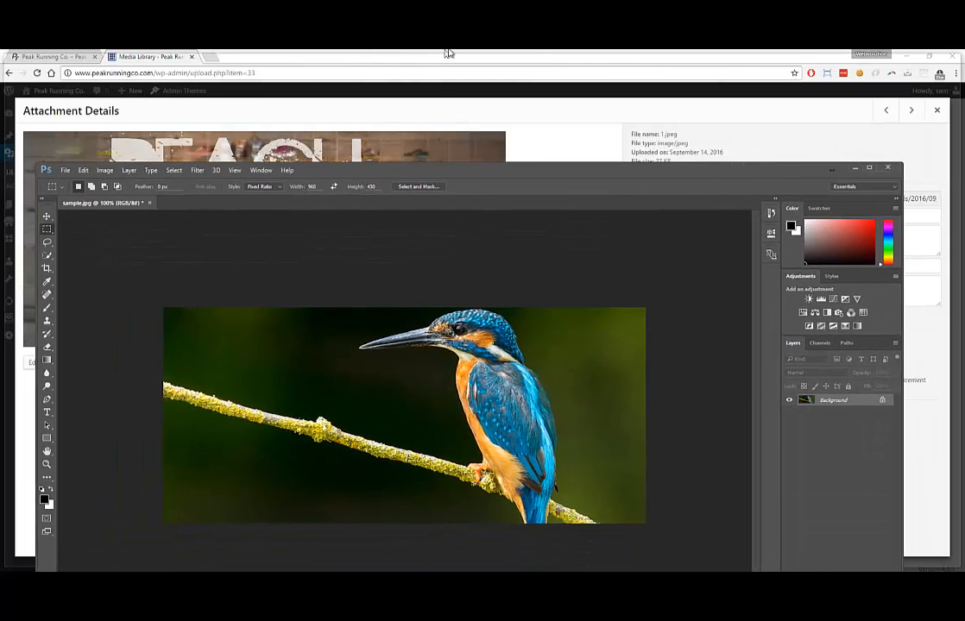
Move Photoshop beside the WordPress attachment details and check the JPEG format in Save As
{"action": "left_click_drag", "start_coordinate": [448, 54], "coordinate": [425, 100]}
{"action": "left_click_drag", "start_coordinate": [429, 220], "coordinate": [543, 79]}
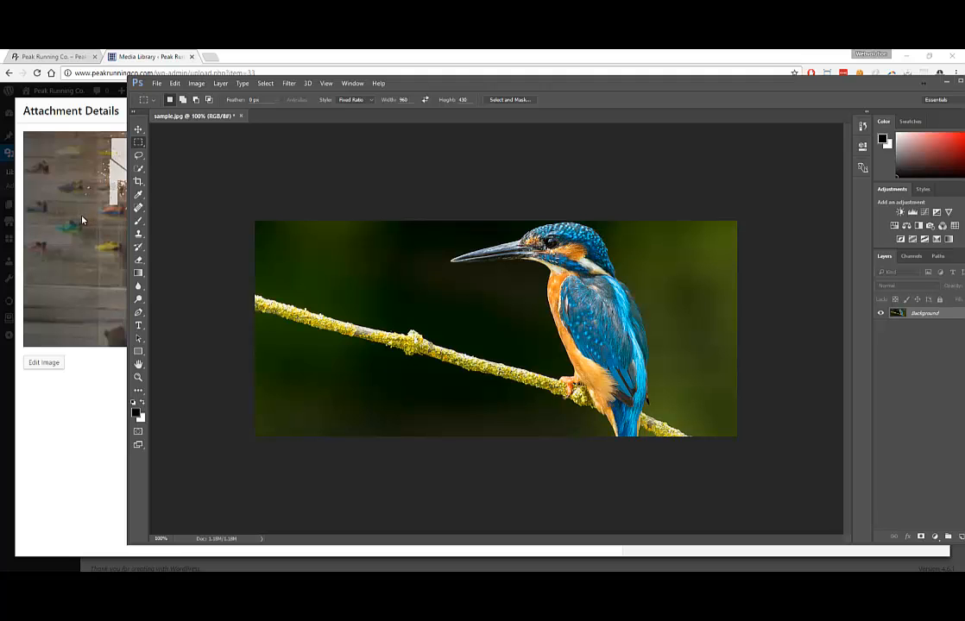
{"action": "left_click_drag", "start_coordinate": [480, 84], "coordinate": [440, 100]}
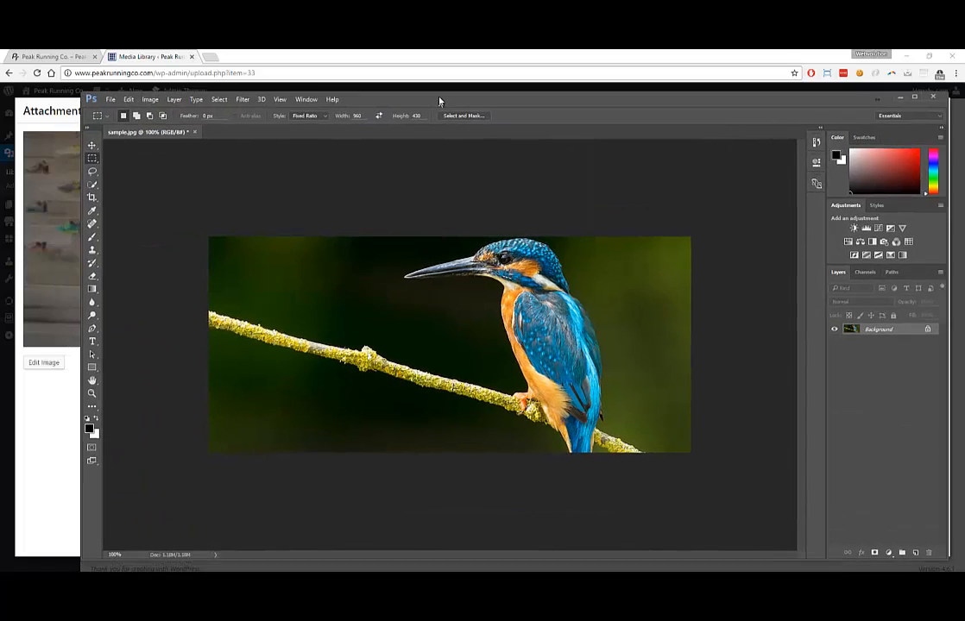
{"action": "left_click", "coordinate": [111, 95]}
{"action": "left_click", "coordinate": [130, 206]}
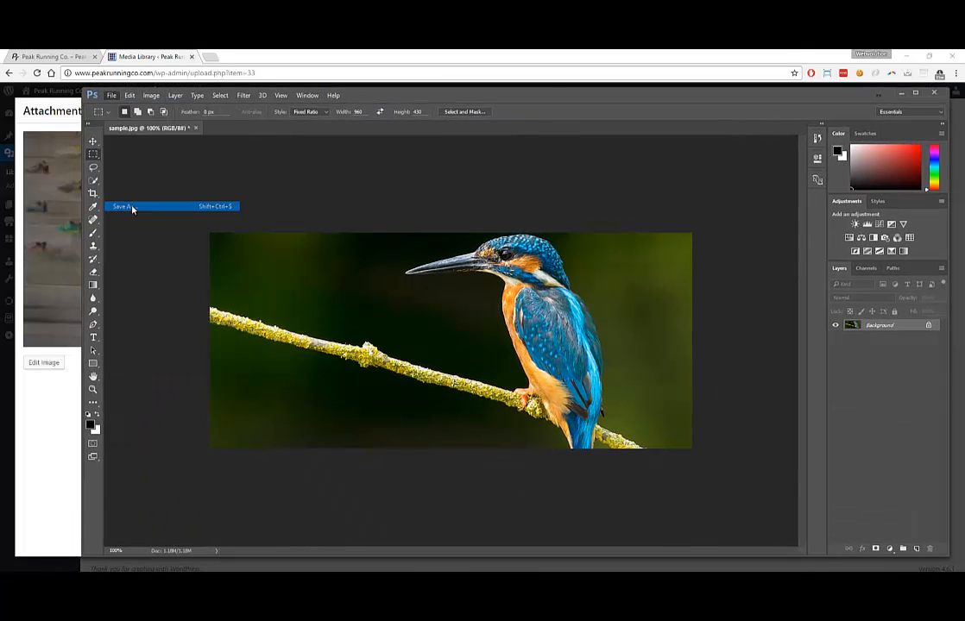
{"action": "left_click", "coordinate": [264, 320]}
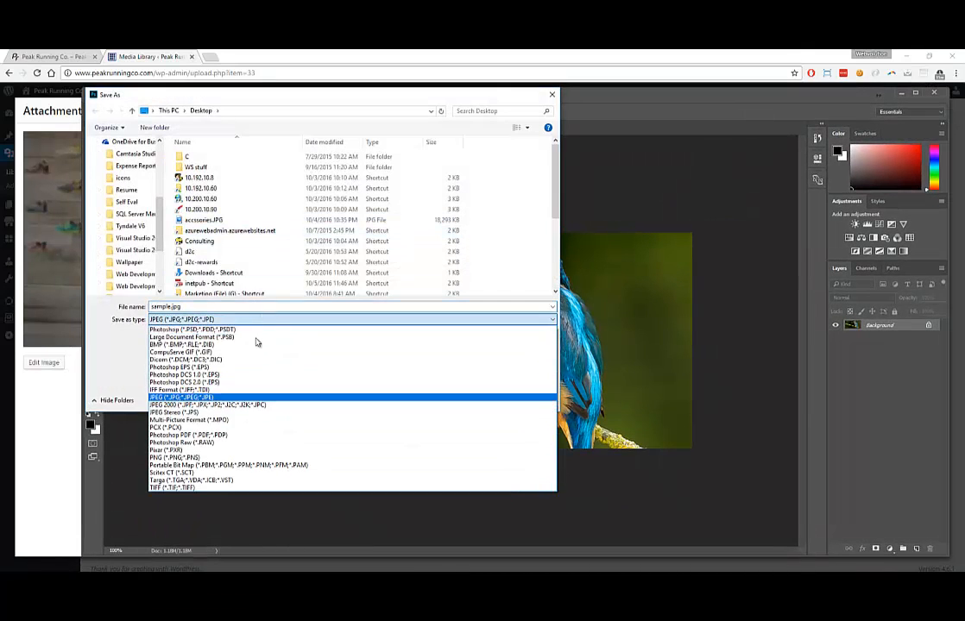
{"action": "left_click", "coordinate": [230, 401]}
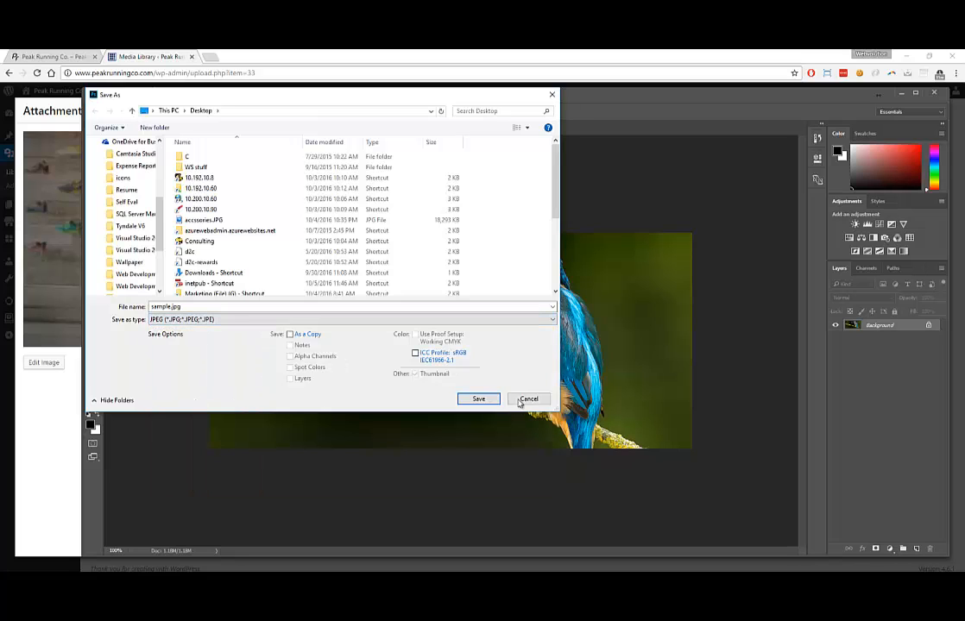
{"action": "left_click", "coordinate": [528, 399]}
{"action": "left_click", "coordinate": [112, 95]}
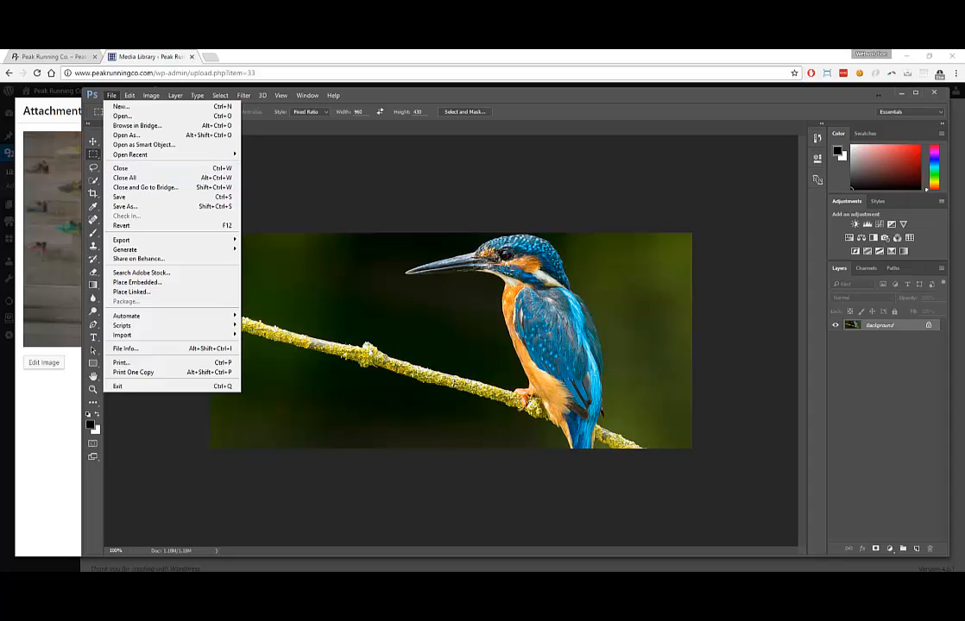
{"action": "key", "text": "Escape"}
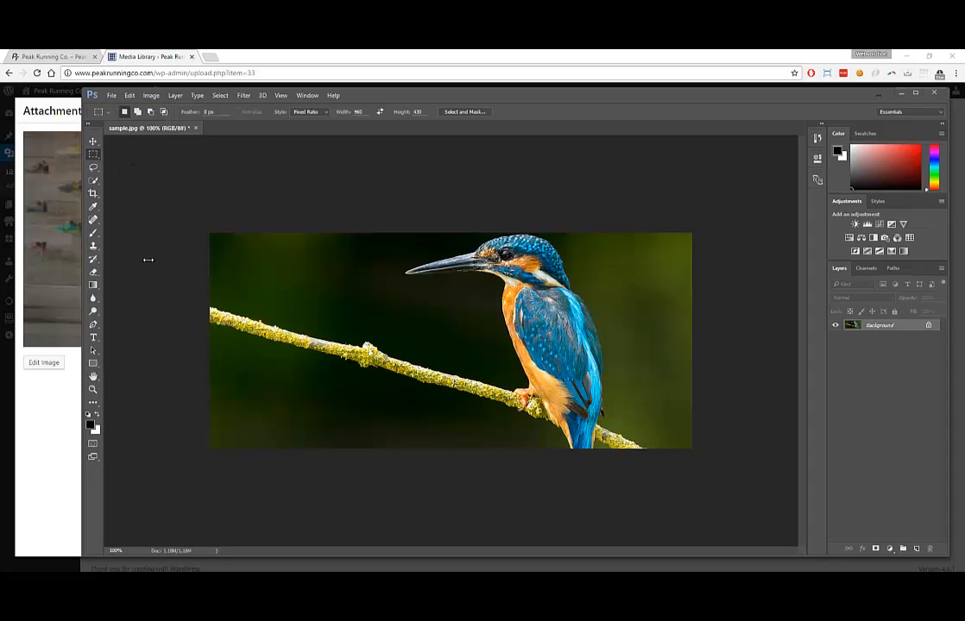
Save the image as banner-bird.jpg at JPEG quality 8, then show the desktop
{"action": "left_click", "coordinate": [111, 95]}
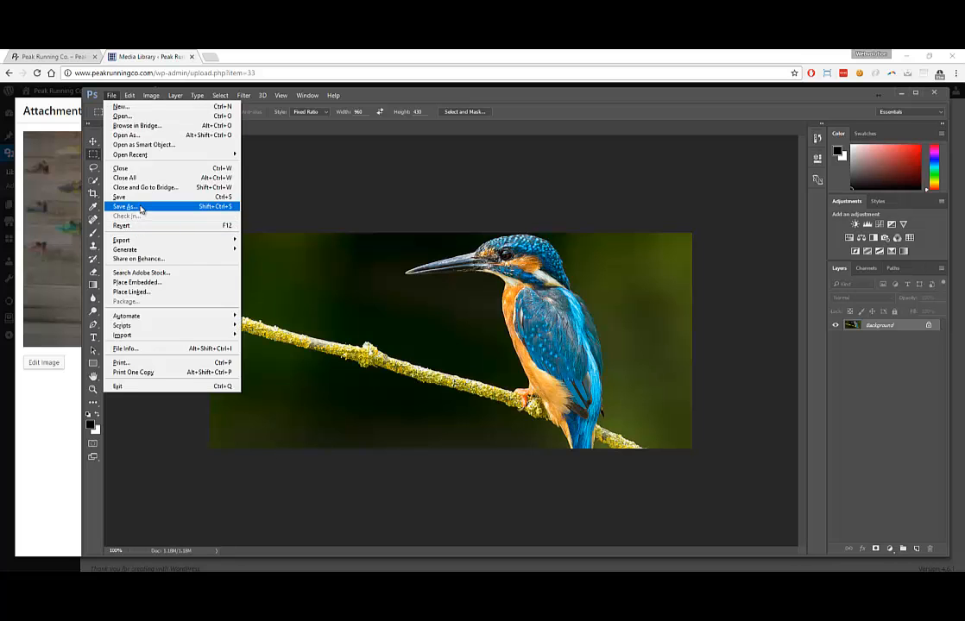
{"action": "left_click", "coordinate": [140, 207]}
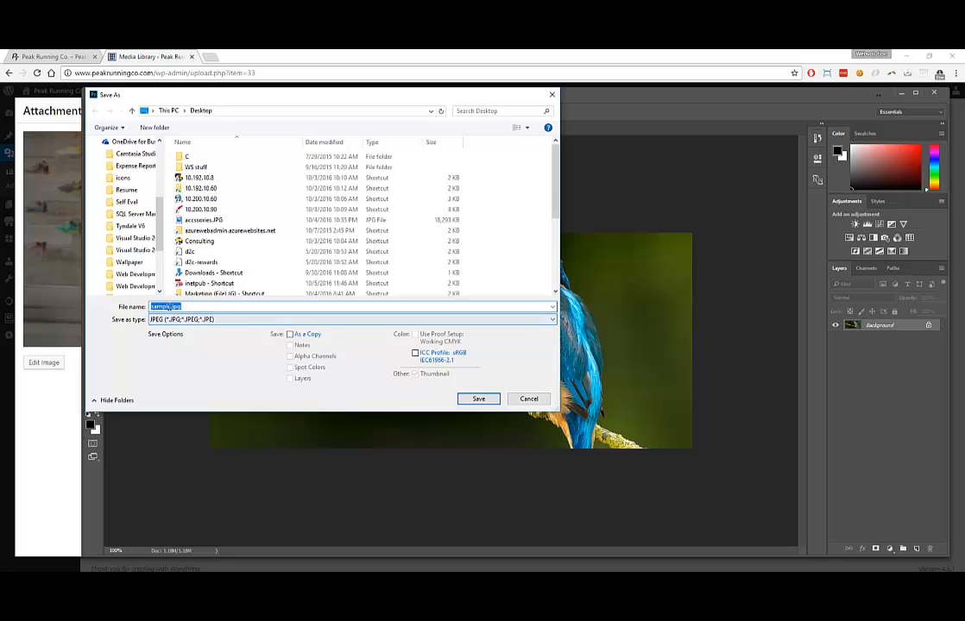
{"action": "left_click", "coordinate": [167, 307]}
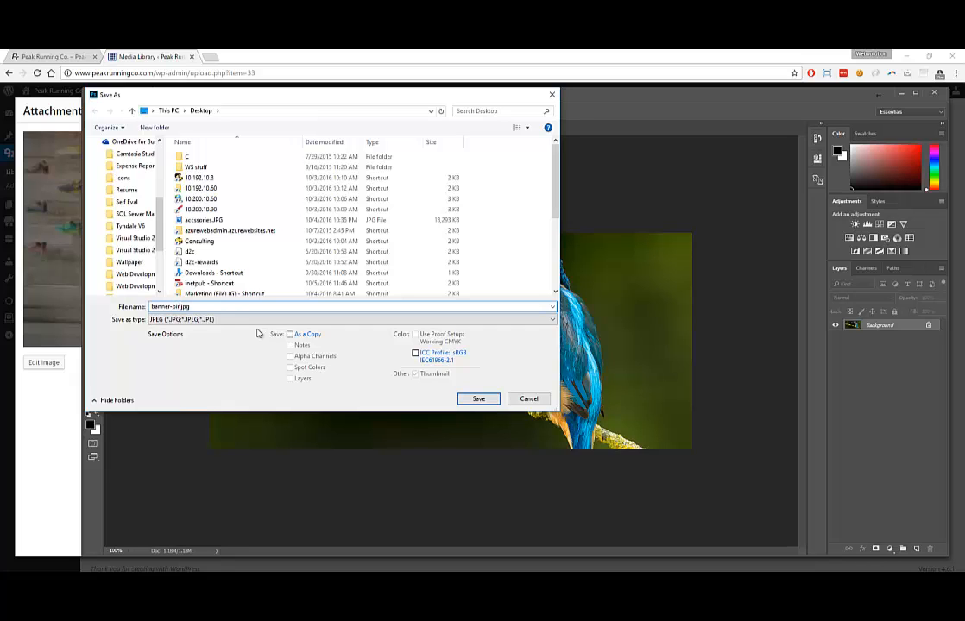
{"action": "key", "text": "Return"}
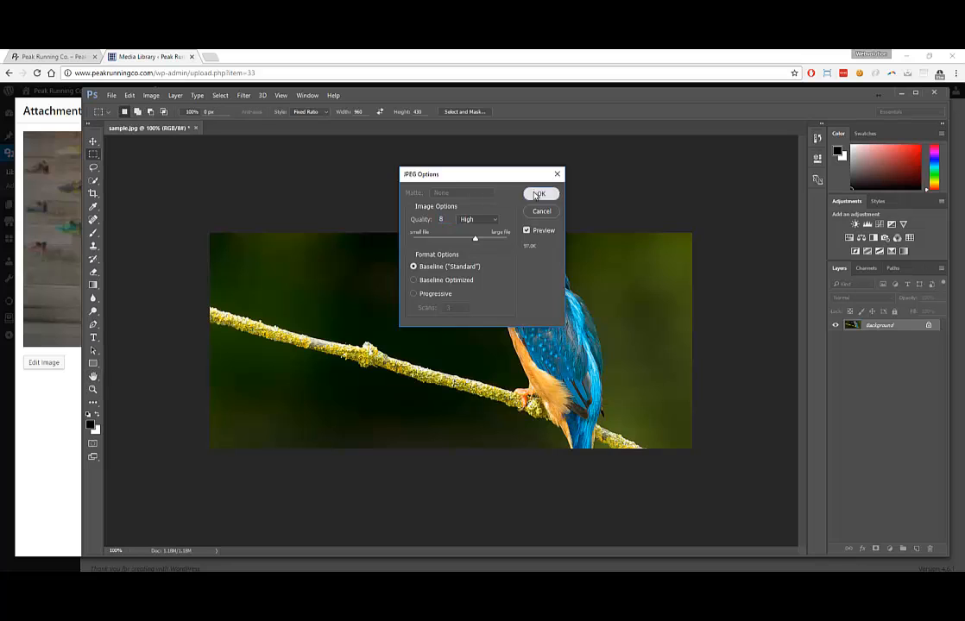
{"action": "left_click", "coordinate": [541, 193]}
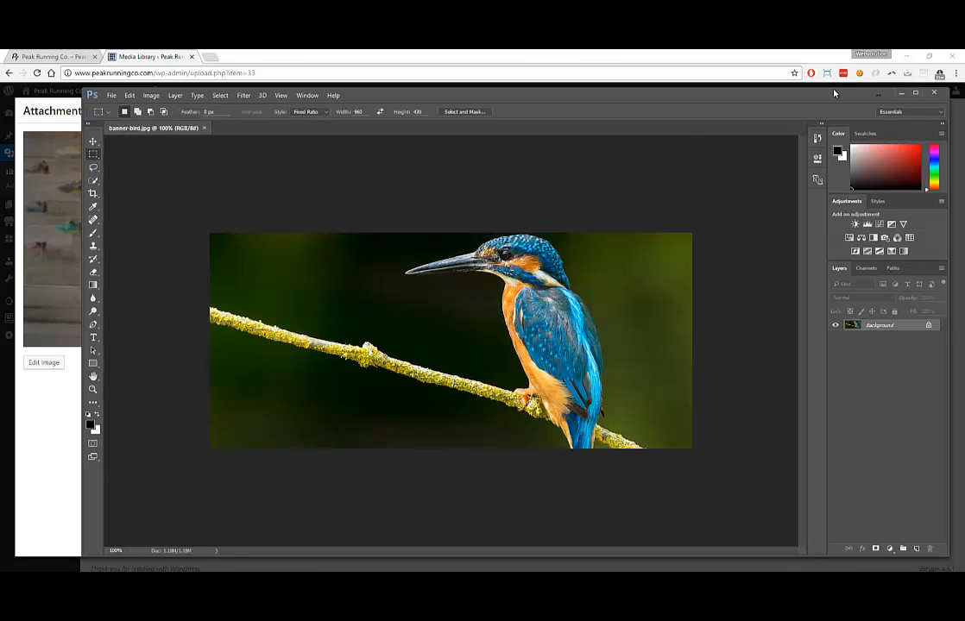
{"action": "left_click", "coordinate": [901, 93]}
{"action": "key", "text": "super+d"}
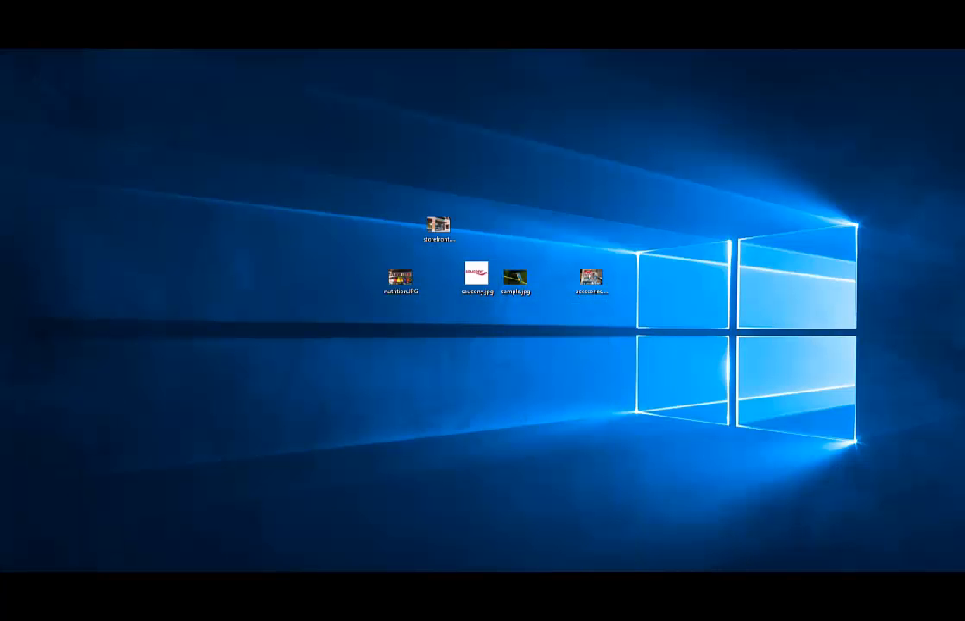
Place banner-bird.jpg among the desktop images, close attachment details, and check the live homepage
{"action": "left_click_drag", "start_coordinate": [1, 230], "coordinate": [494, 158]}
{"action": "left_click", "coordinate": [163, 429]}
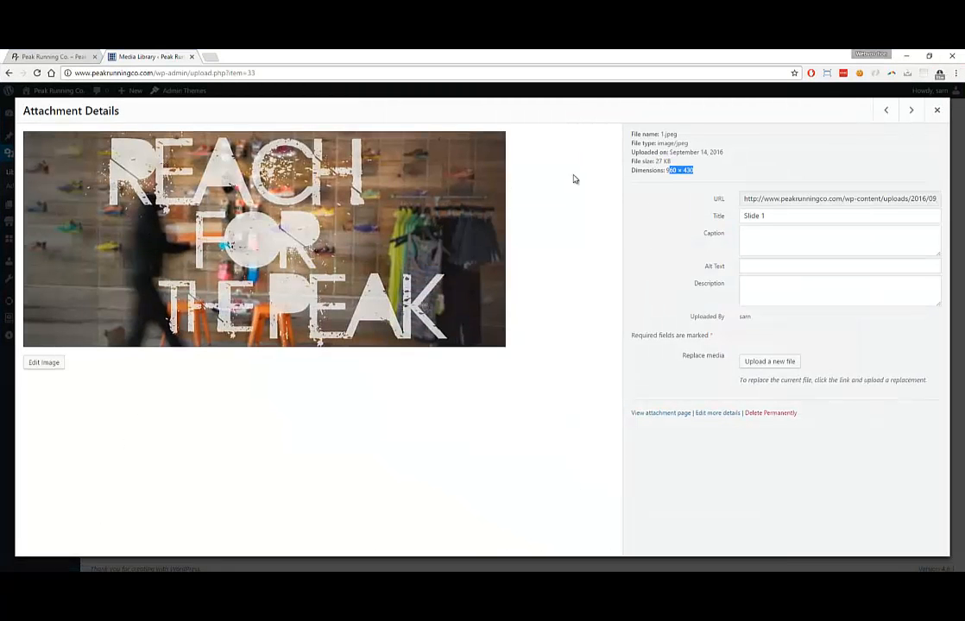
{"action": "left_click", "coordinate": [937, 110]}
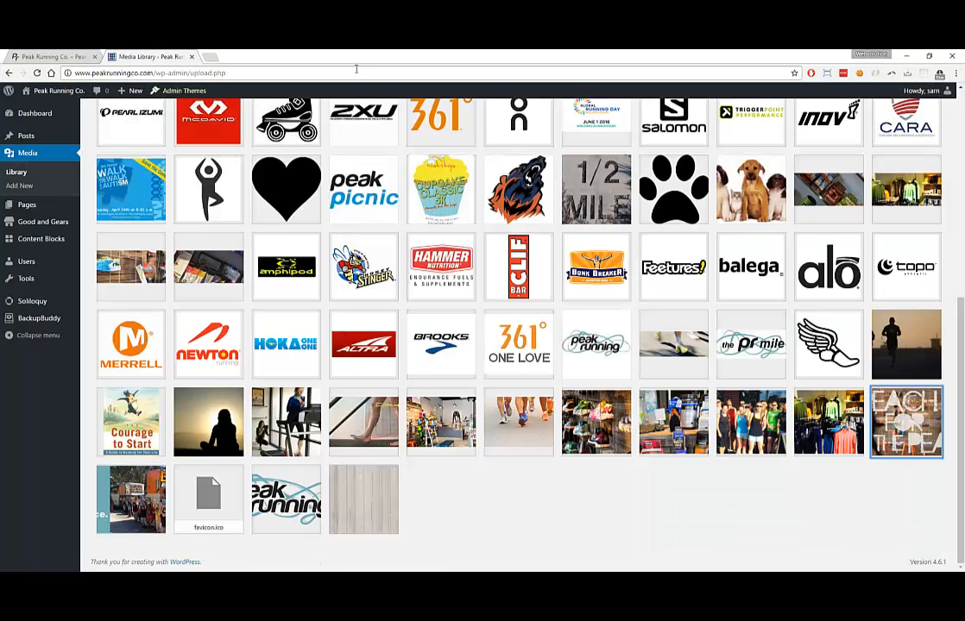
{"action": "left_click", "coordinate": [52, 56]}
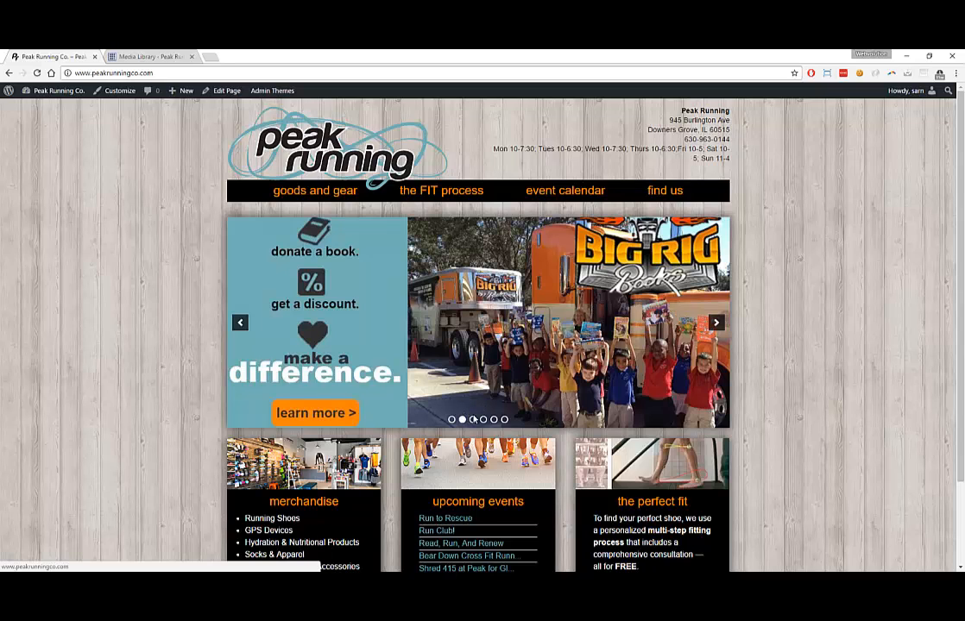
{"action": "left_click", "coordinate": [131, 55]}
Sort the Soliloquy sliders by title and open Homepage Slider for editing
{"action": "mouse_move", "coordinate": [29, 302]}
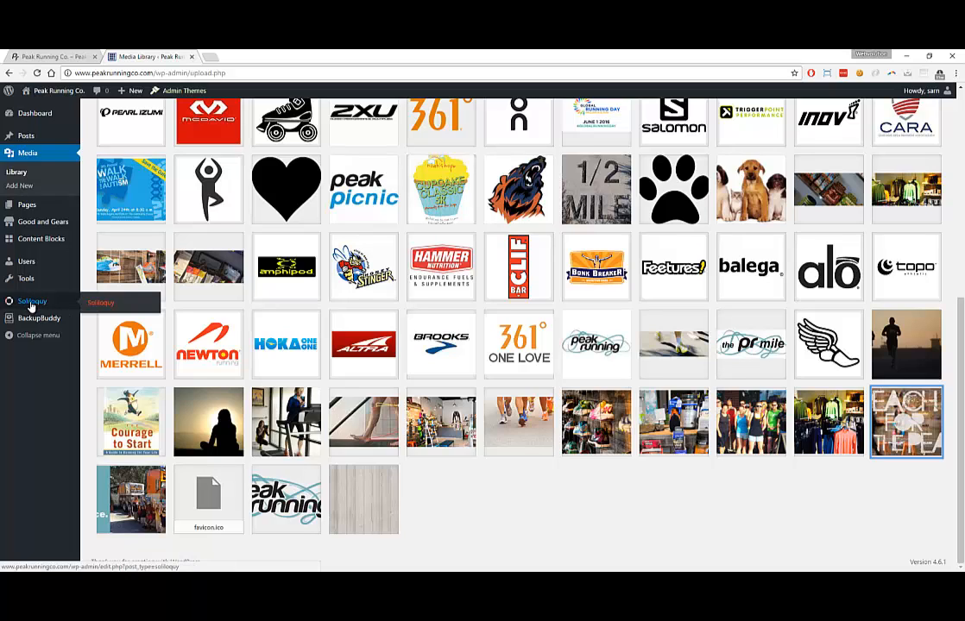
{"action": "left_click", "coordinate": [30, 304]}
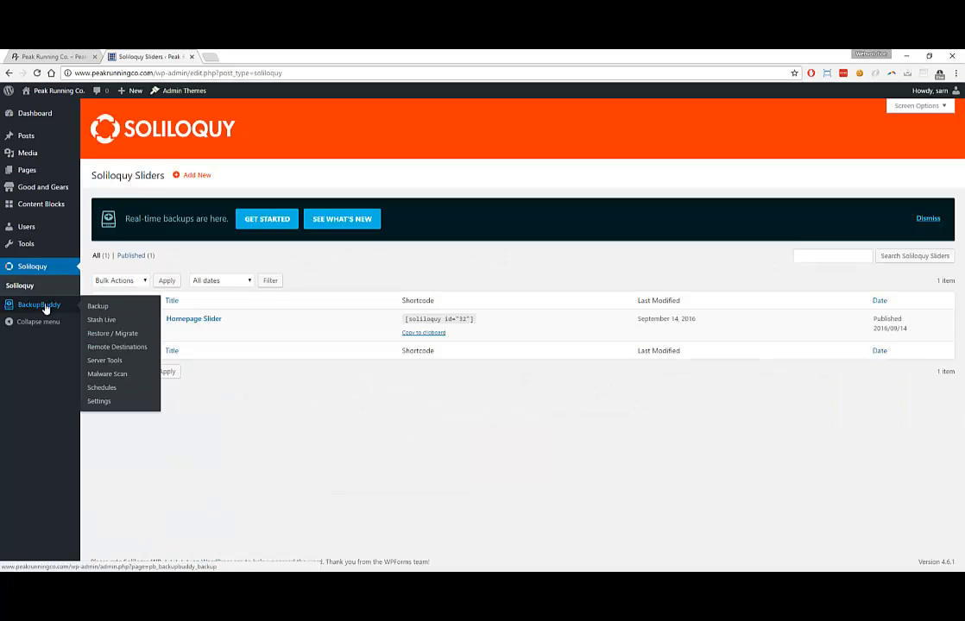
{"action": "left_click", "coordinate": [265, 305]}
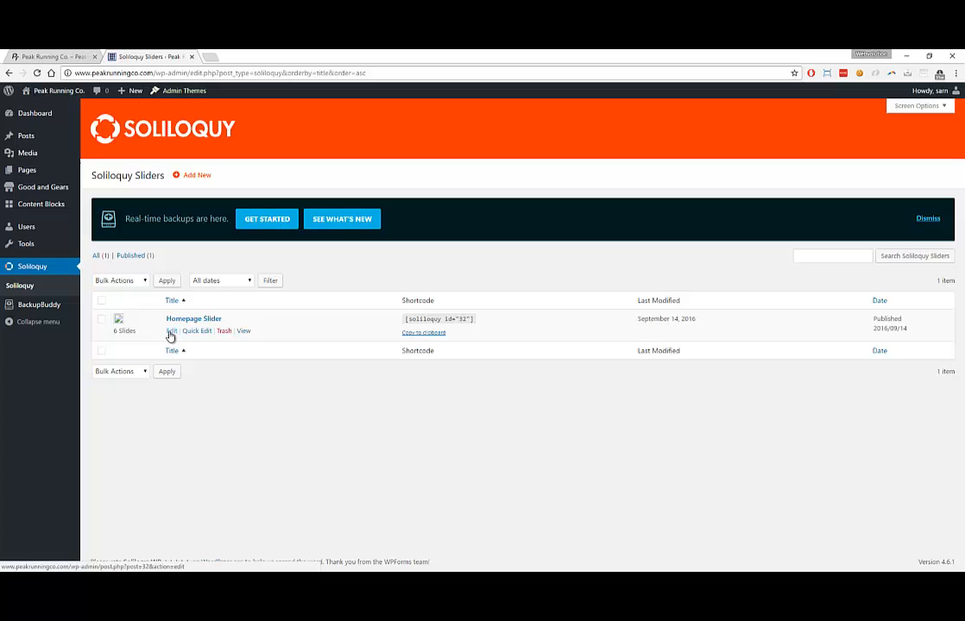
{"action": "left_click", "coordinate": [171, 332]}
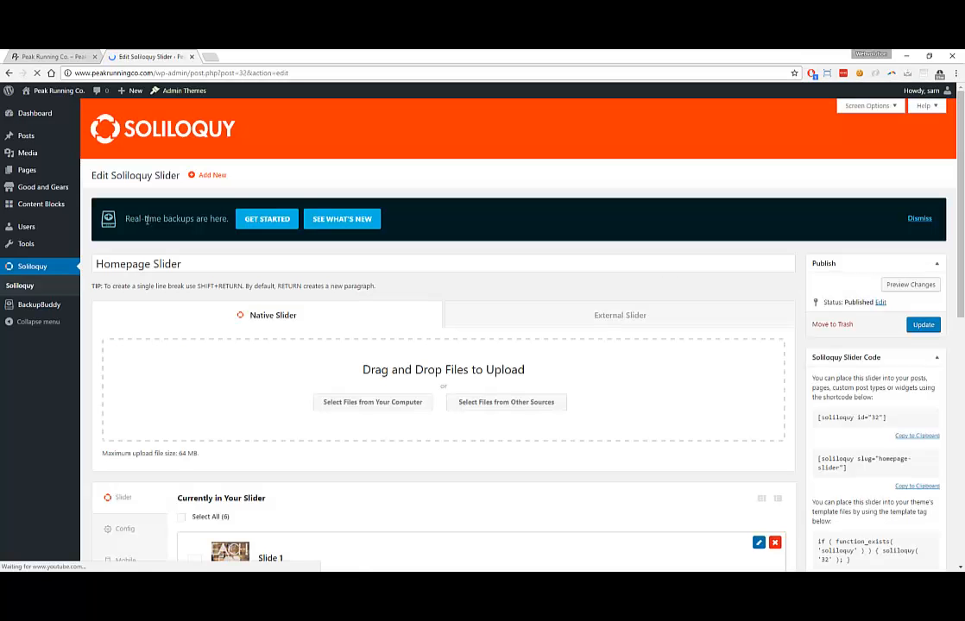
{"action": "scroll", "coordinate": [185, 302], "scroll_direction": "down", "scroll_amount": 6}
{"action": "scroll", "coordinate": [185, 298], "scroll_direction": "down", "scroll_amount": 2}
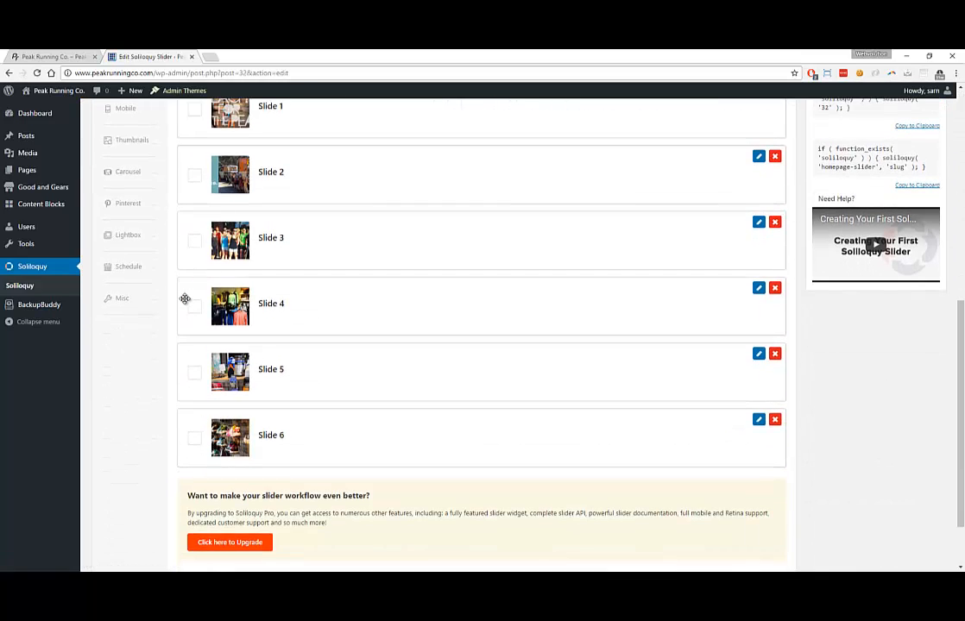
{"action": "scroll", "coordinate": [188, 300], "scroll_direction": "up", "scroll_amount": 2}
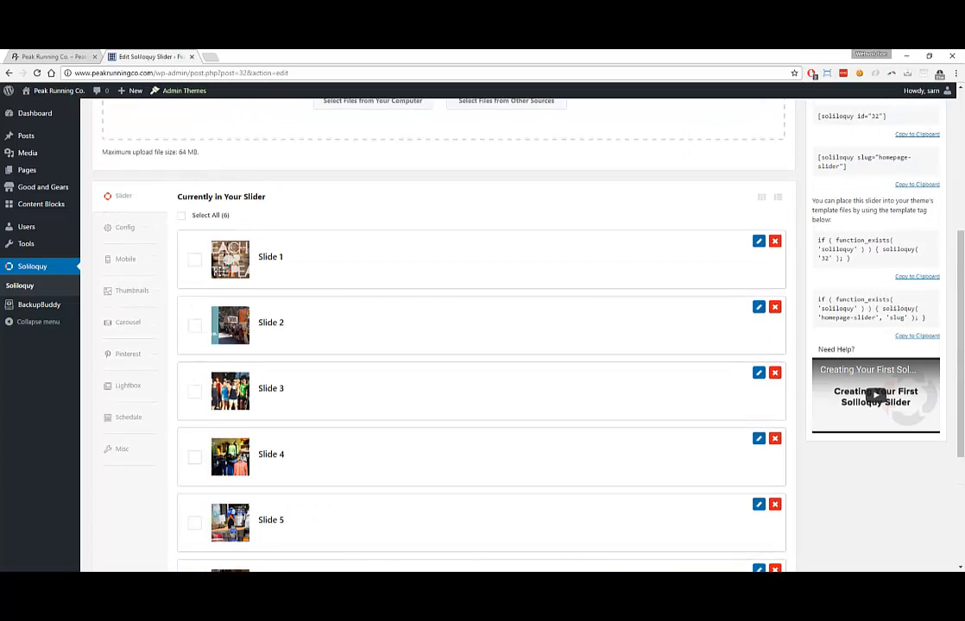
{"action": "scroll", "coordinate": [216, 280], "scroll_direction": "up", "scroll_amount": 5}
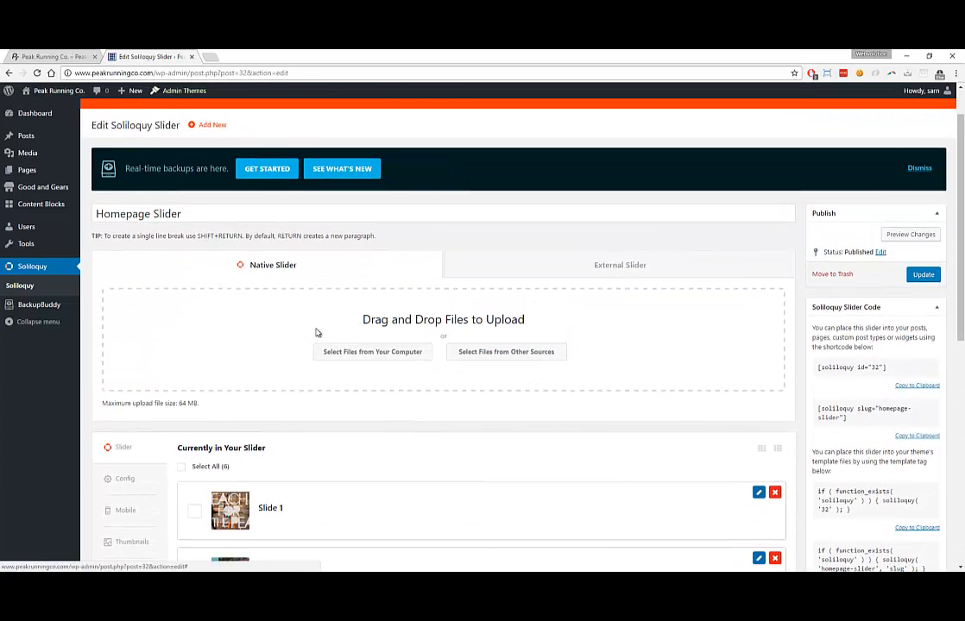
{"action": "scroll", "coordinate": [339, 334], "scroll_direction": "down", "scroll_amount": 8}
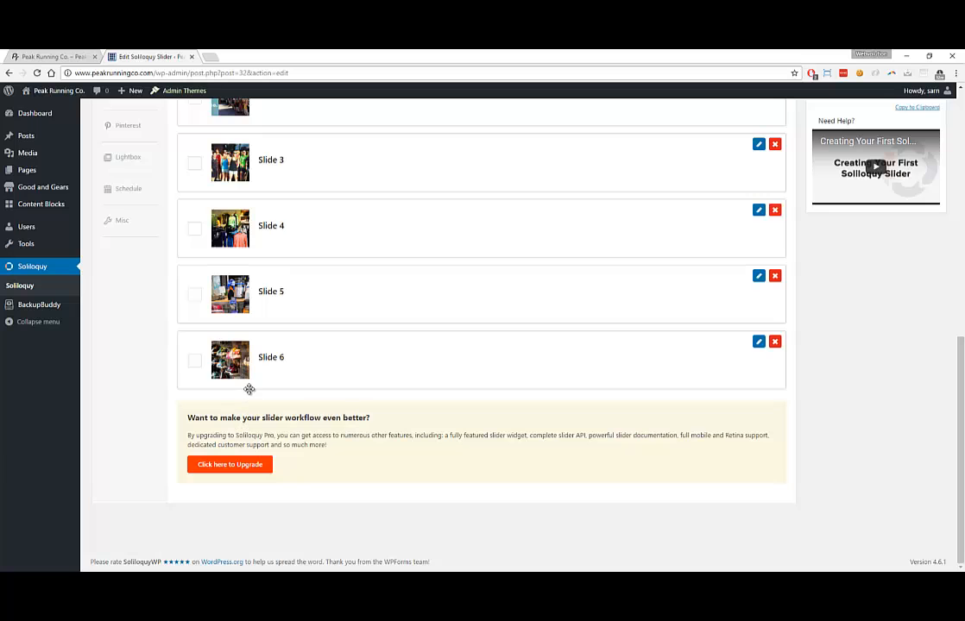
{"action": "scroll", "coordinate": [216, 336], "scroll_direction": "up", "scroll_amount": 6}
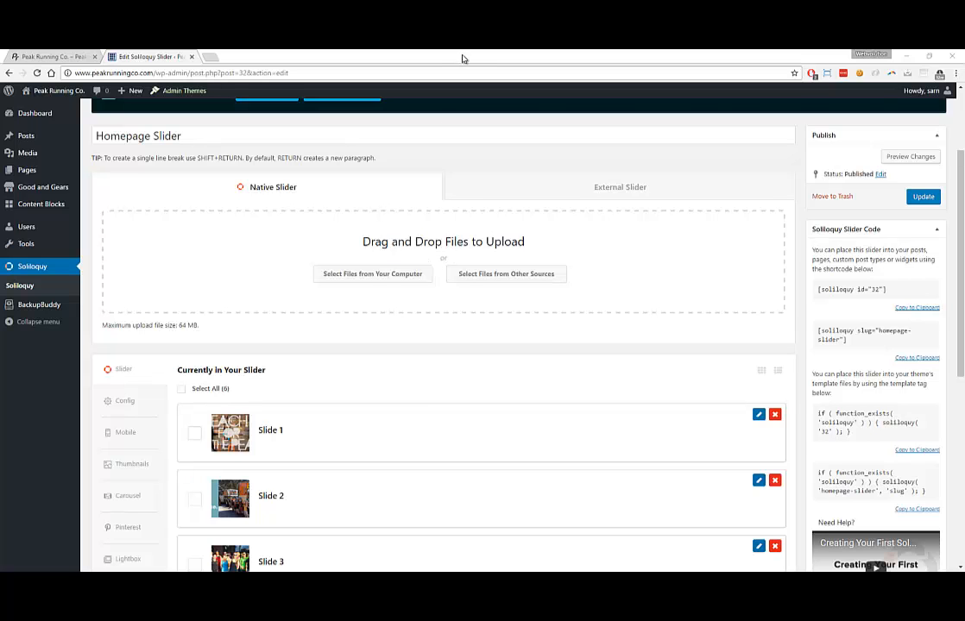
Snap the browser right and drag banner-bird.jpg into the slider upload zone twice
{"action": "key", "text": "super+Right"}
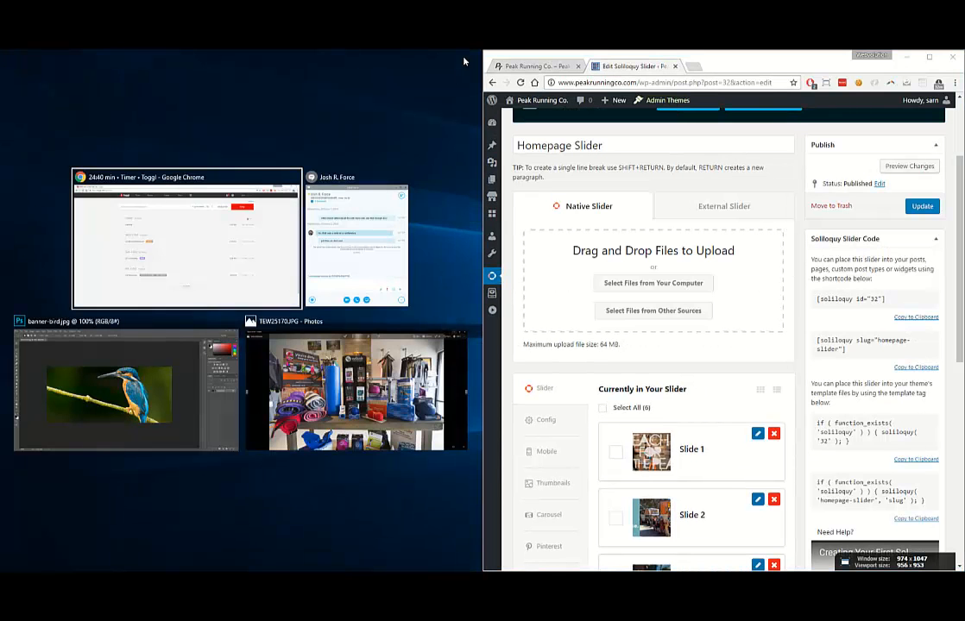
{"action": "left_click", "coordinate": [370, 117]}
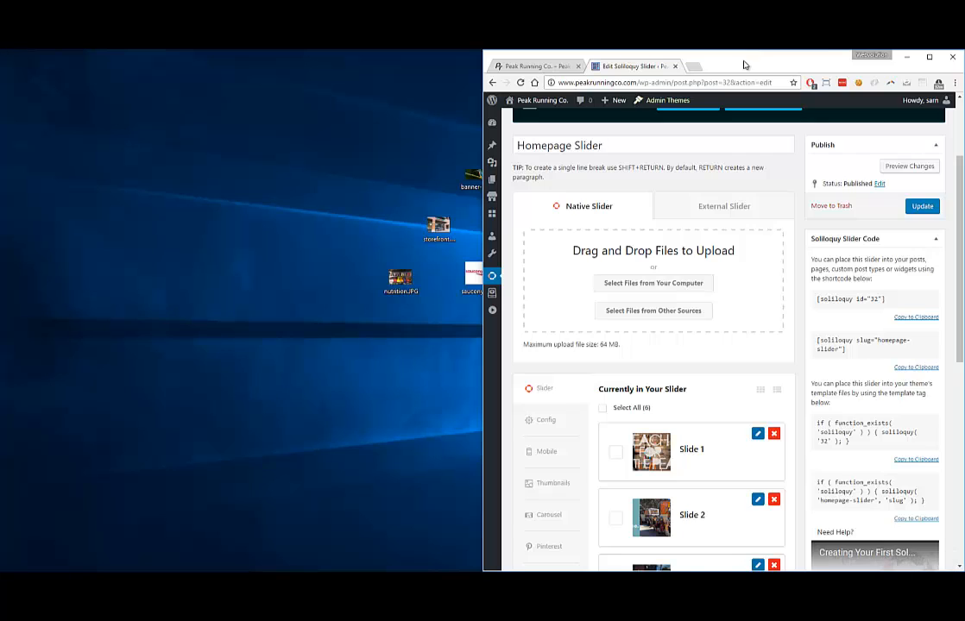
{"action": "left_click_drag", "start_coordinate": [744, 59], "coordinate": [770, 57]}
{"action": "left_click_drag", "start_coordinate": [466, 185], "coordinate": [678, 264]}
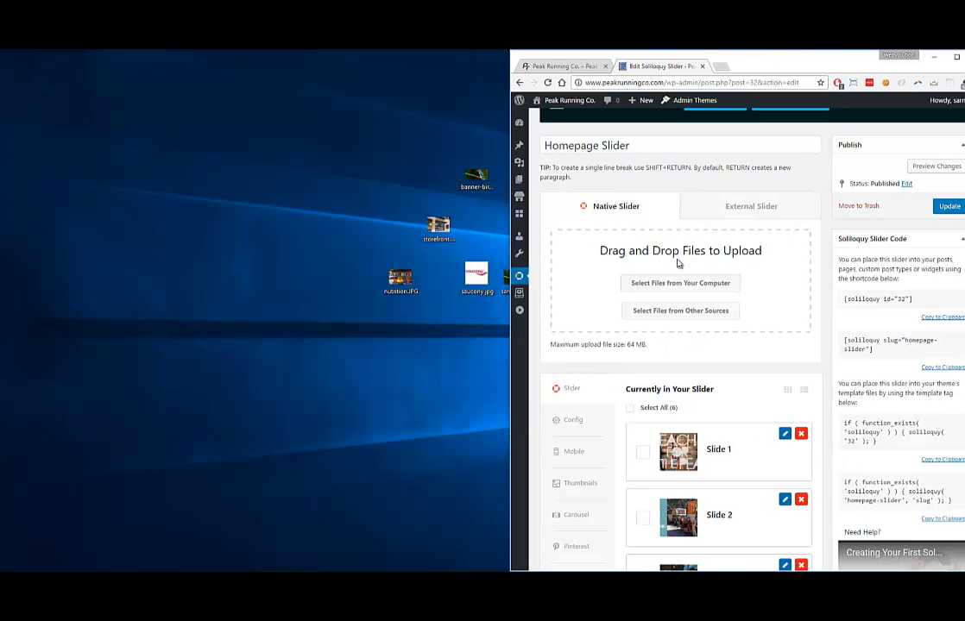
{"action": "left_click_drag", "start_coordinate": [483, 186], "coordinate": [634, 271]}
{"action": "left_click_drag", "start_coordinate": [475, 179], "coordinate": [614, 269]}
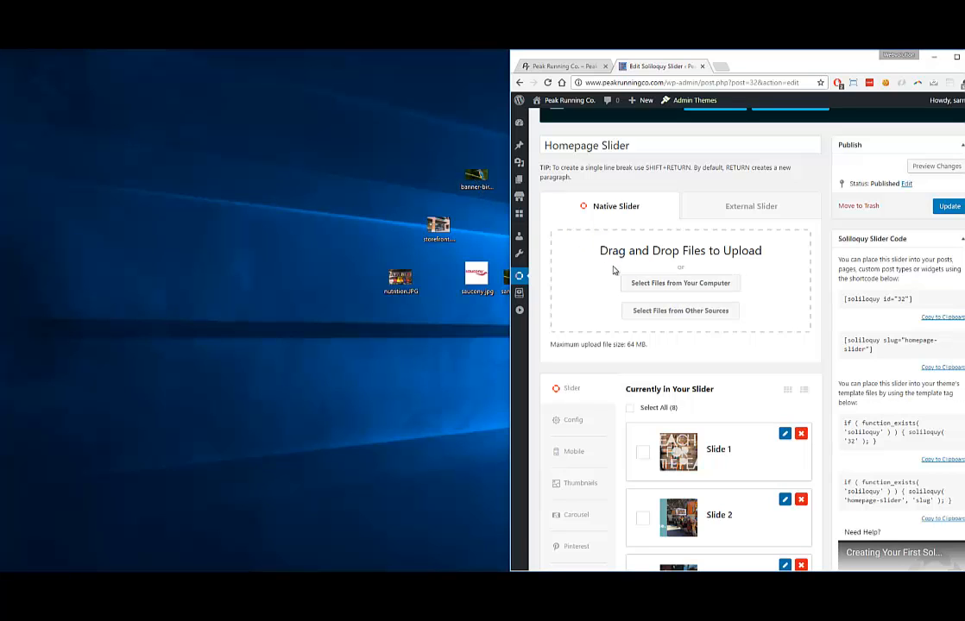
Upload banner-bird.jpg again as a slide through the file picker
{"action": "left_click", "coordinate": [673, 287]}
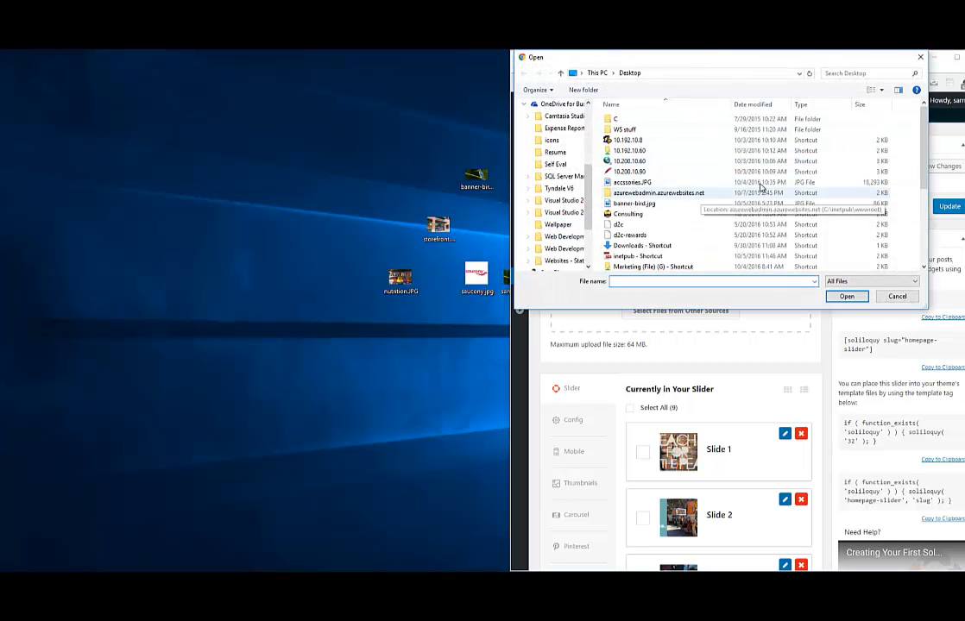
{"action": "scroll", "coordinate": [927, 181], "scroll_direction": "down", "scroll_amount": 2}
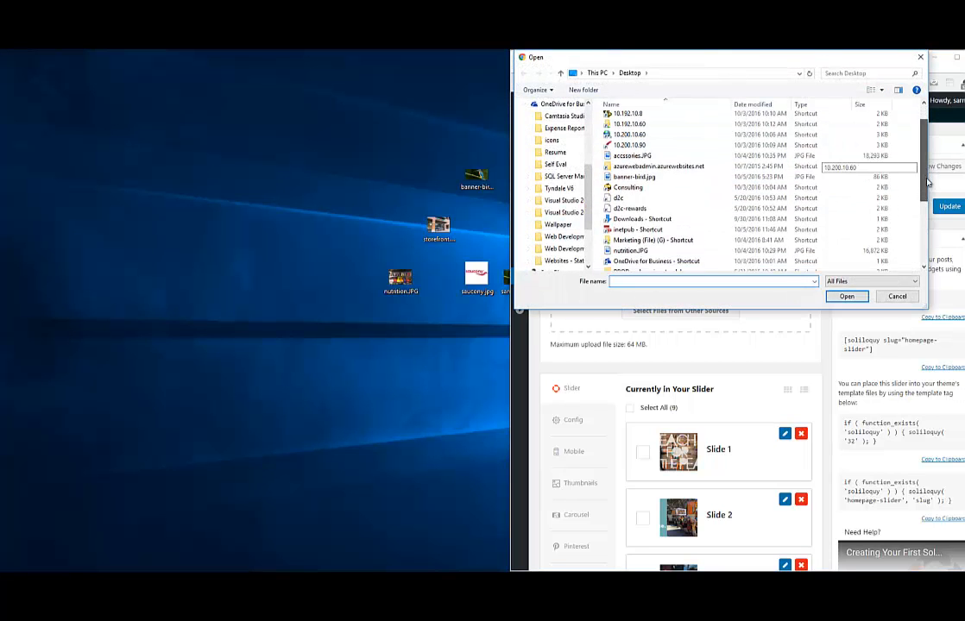
{"action": "mouse_move", "coordinate": [928, 182]}
{"action": "left_mouse_down"}
{"action": "mouse_move", "coordinate": [926, 242]}
{"action": "mouse_move", "coordinate": [923, 187]}
{"action": "left_mouse_up"}
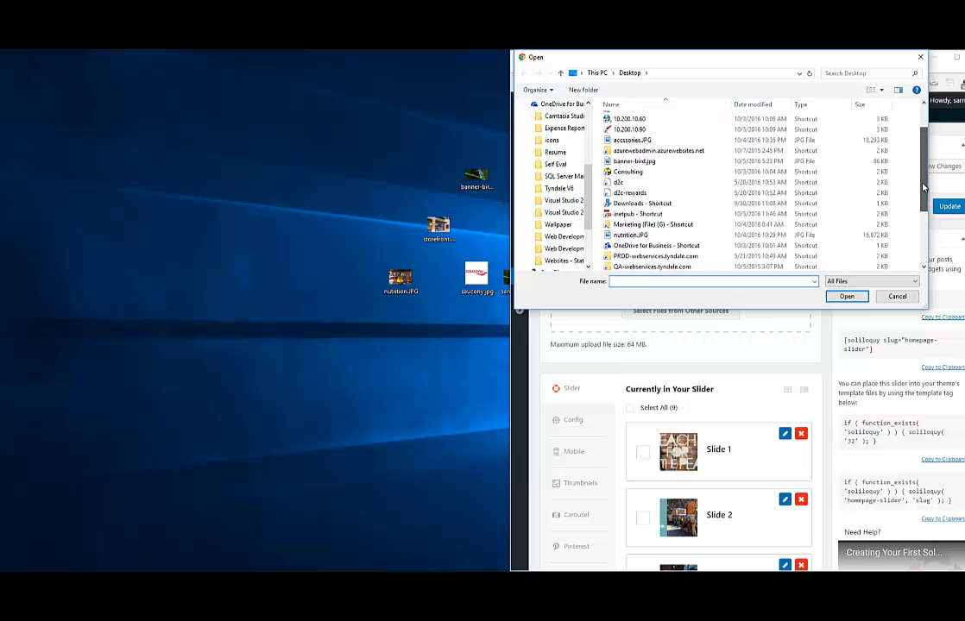
{"action": "type", "text": "s"}
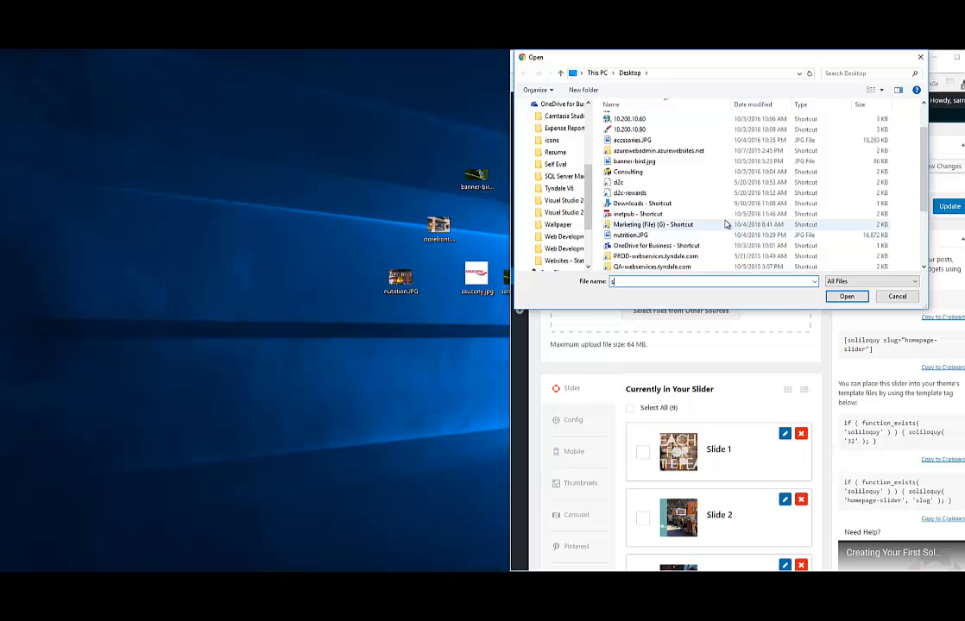
{"action": "scroll", "coordinate": [666, 212], "scroll_direction": "down", "scroll_amount": 3}
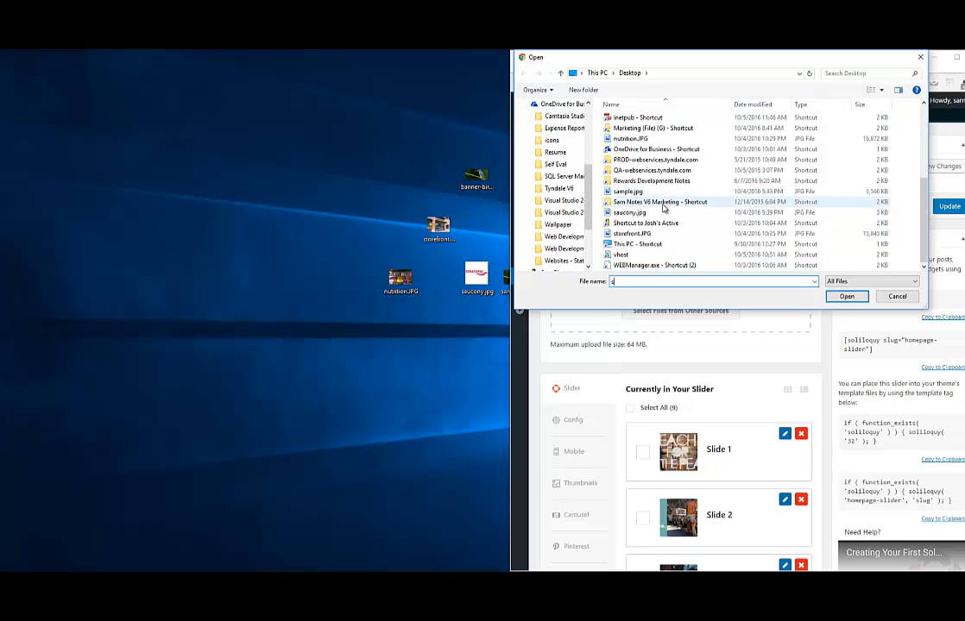
{"action": "scroll", "coordinate": [663, 206], "scroll_direction": "up", "scroll_amount": 5}
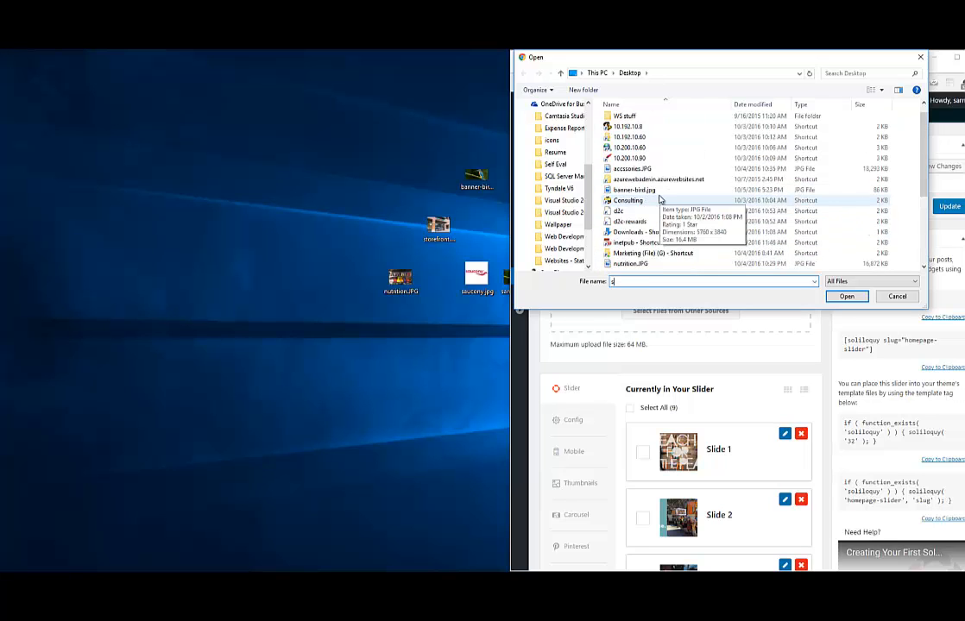
{"action": "double_click", "coordinate": [631, 203]}
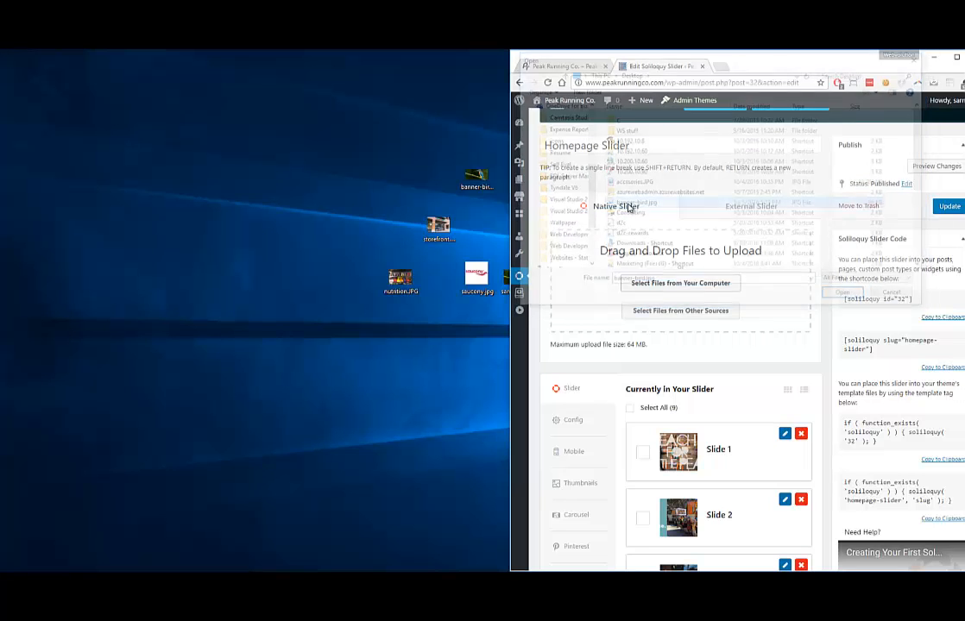
Maximize the browser, remove the duplicate banner-bird slide, and update the Homepage Slider
{"action": "left_click", "coordinate": [955, 57]}
{"action": "scroll", "coordinate": [130, 373], "scroll_direction": "down", "scroll_amount": 2}
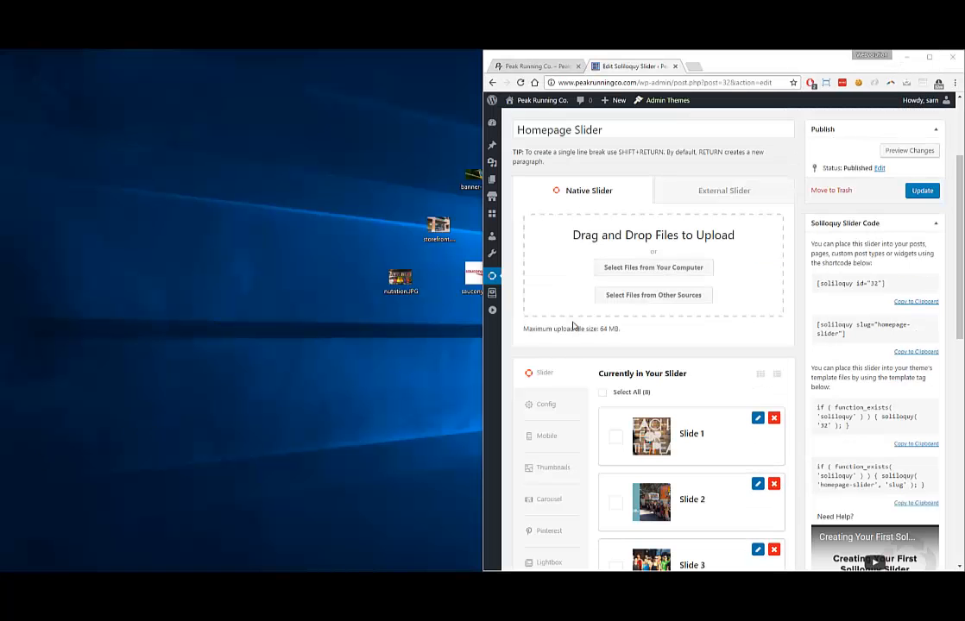
{"action": "scroll", "coordinate": [710, 223], "scroll_direction": "down", "scroll_amount": 6}
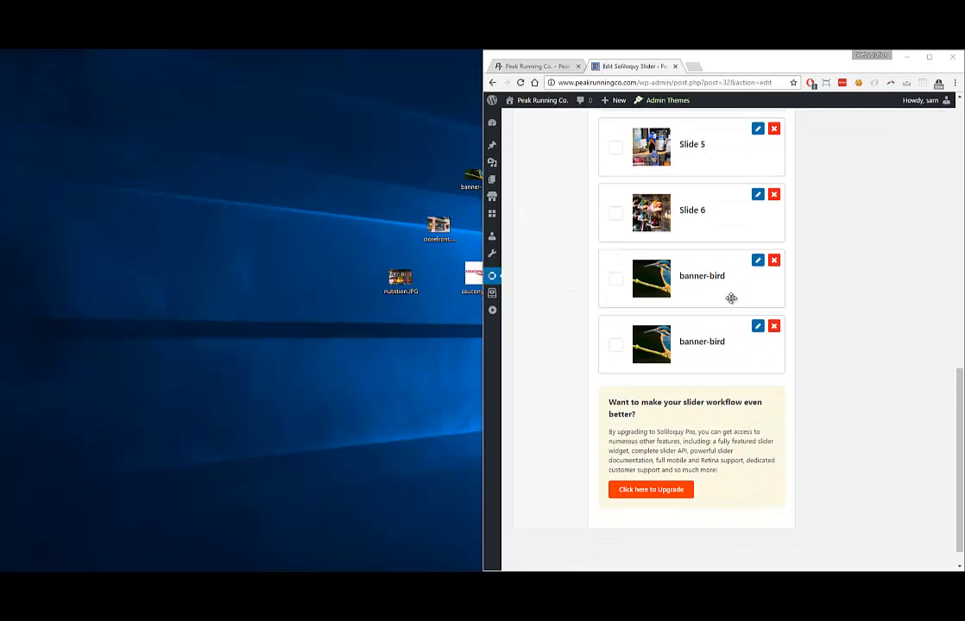
{"action": "double_click", "coordinate": [832, 53]}
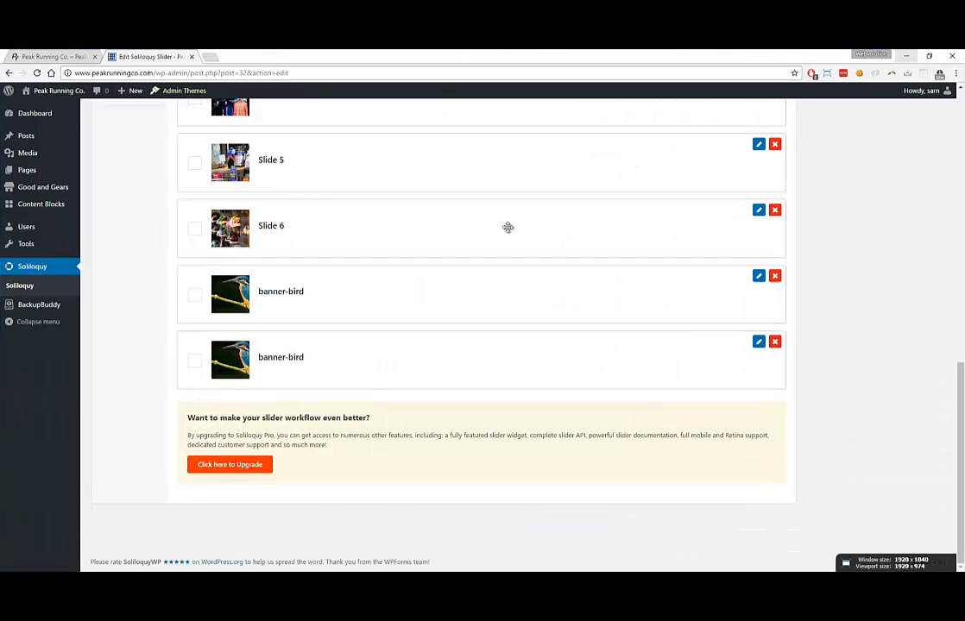
{"action": "scroll", "coordinate": [728, 348], "scroll_direction": "up", "scroll_amount": 1}
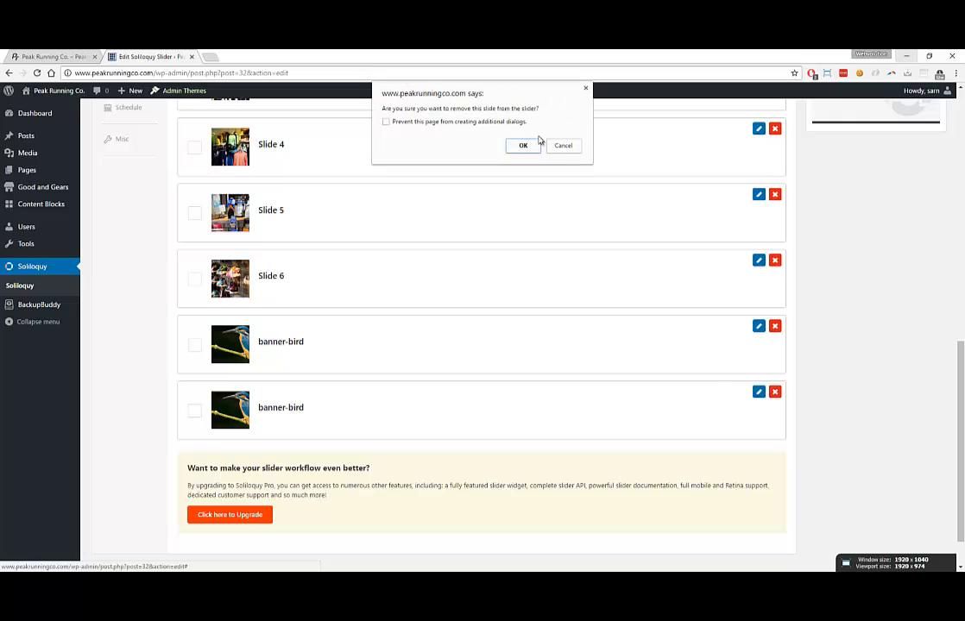
{"action": "left_click", "coordinate": [521, 147]}
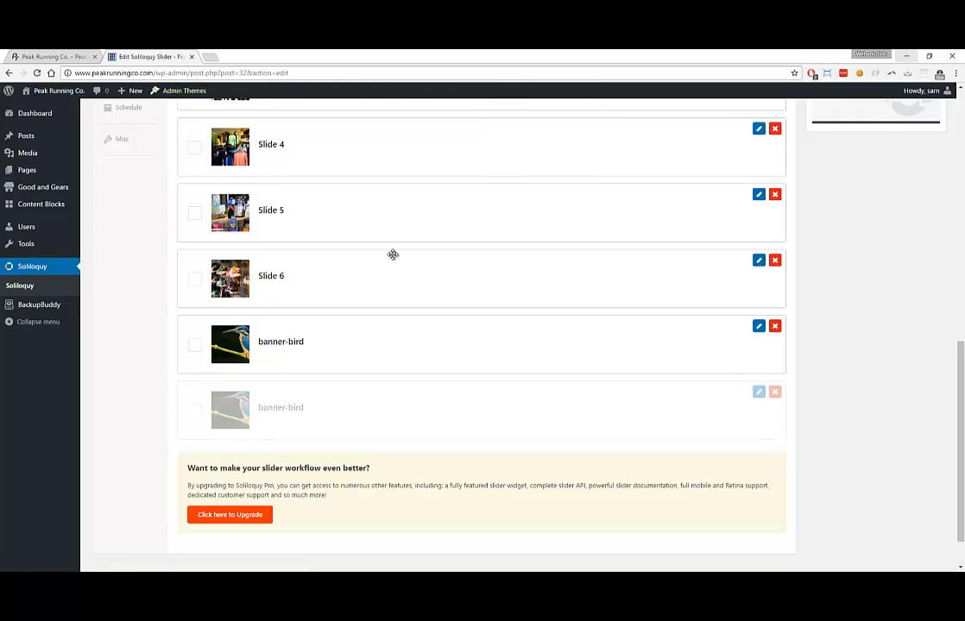
{"action": "scroll", "coordinate": [297, 383], "scroll_direction": "up", "scroll_amount": 2}
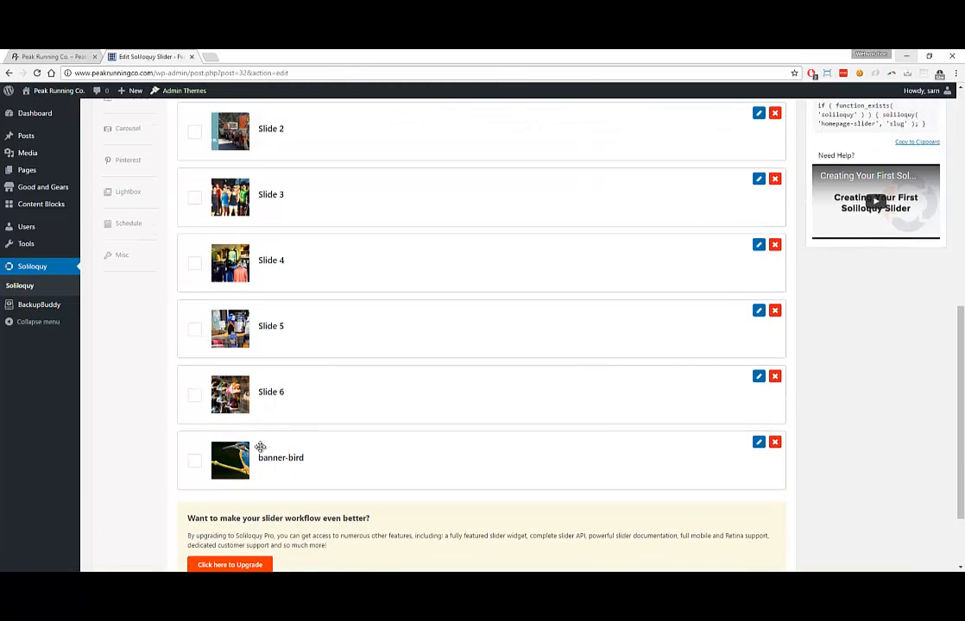
{"action": "scroll", "coordinate": [795, 263], "scroll_direction": "up", "scroll_amount": 8}
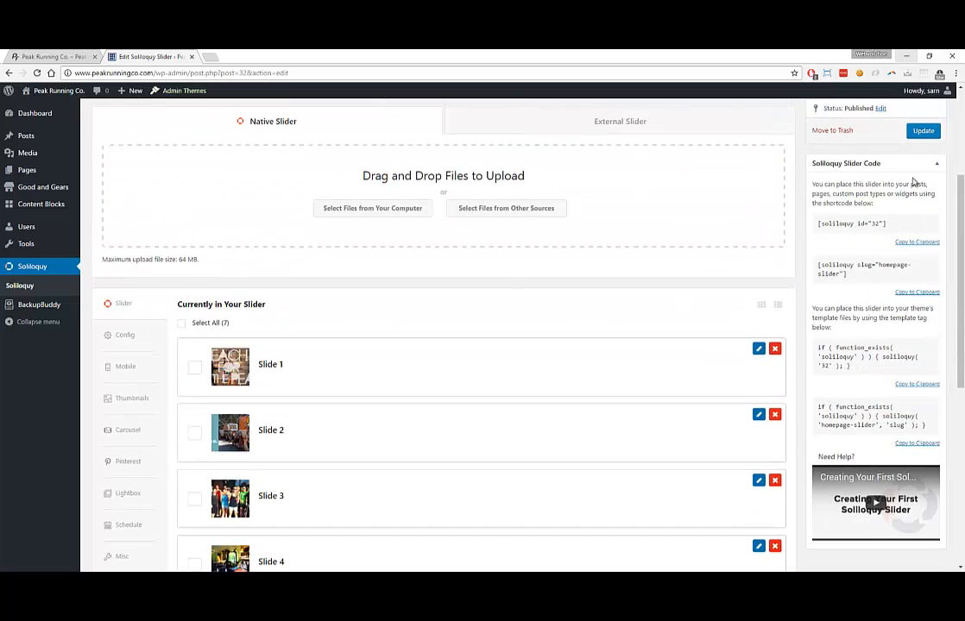
{"action": "left_click", "coordinate": [922, 231]}
Reload the live Peak Running homepage to see the updated slider
{"action": "scroll", "coordinate": [312, 287], "scroll_direction": "down", "scroll_amount": 3}
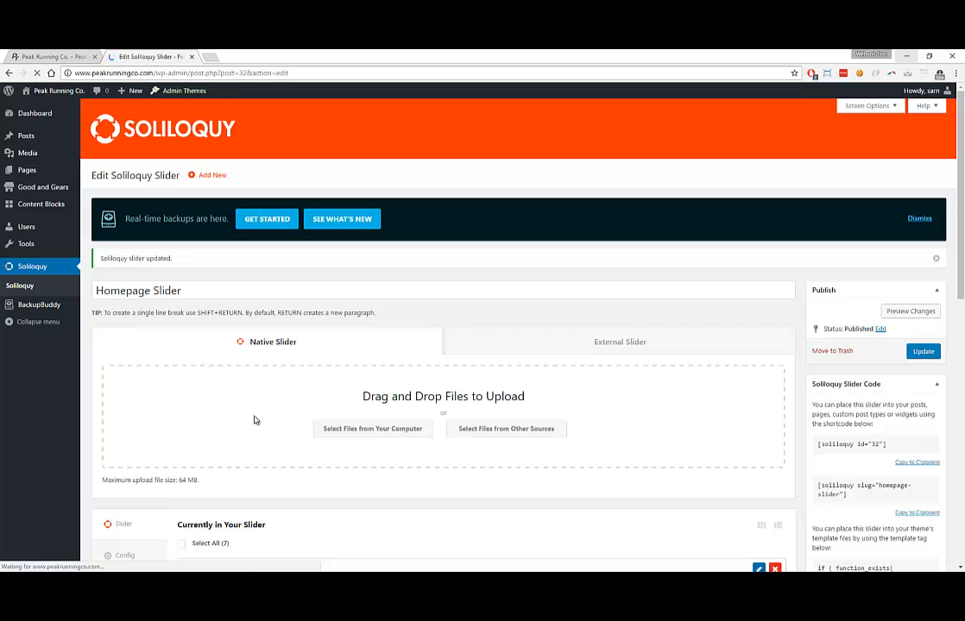
{"action": "scroll", "coordinate": [257, 420], "scroll_direction": "down", "scroll_amount": 5}
{"action": "scroll", "coordinate": [264, 414], "scroll_direction": "down", "scroll_amount": 3}
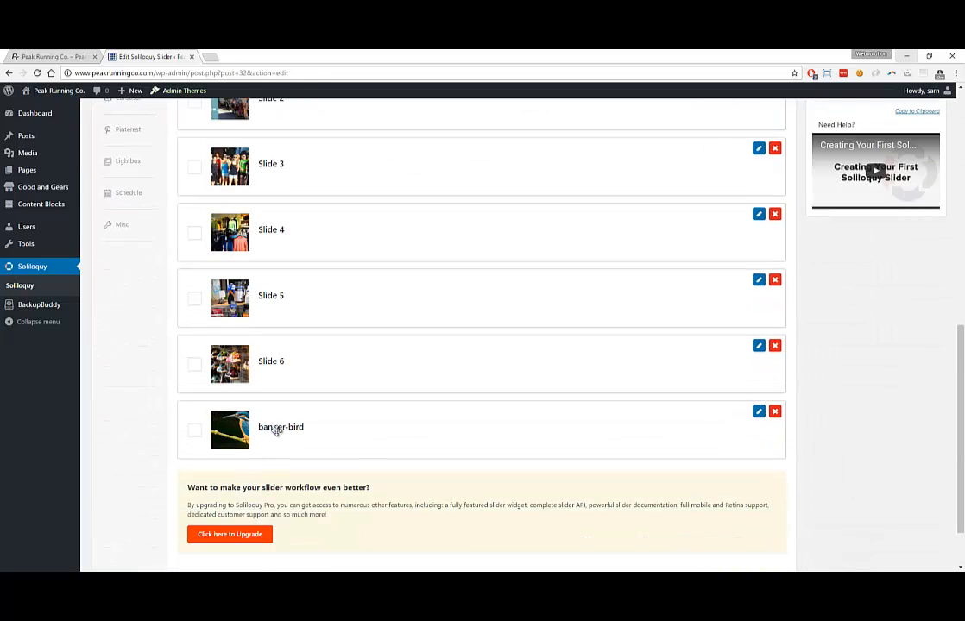
{"action": "left_click", "coordinate": [69, 55]}
{"action": "left_click", "coordinate": [37, 73]}
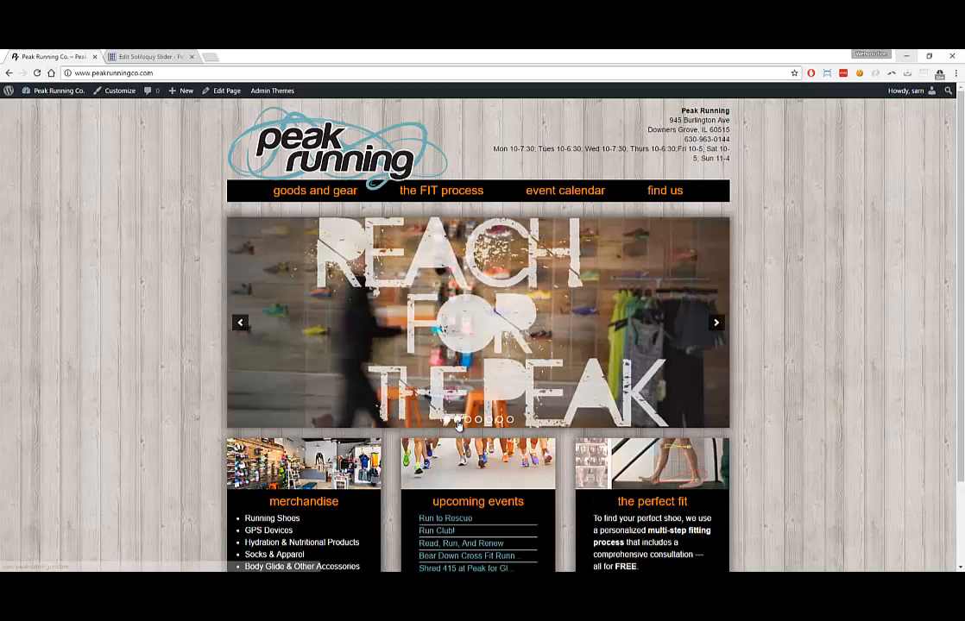
{"action": "left_click", "coordinate": [510, 419]}
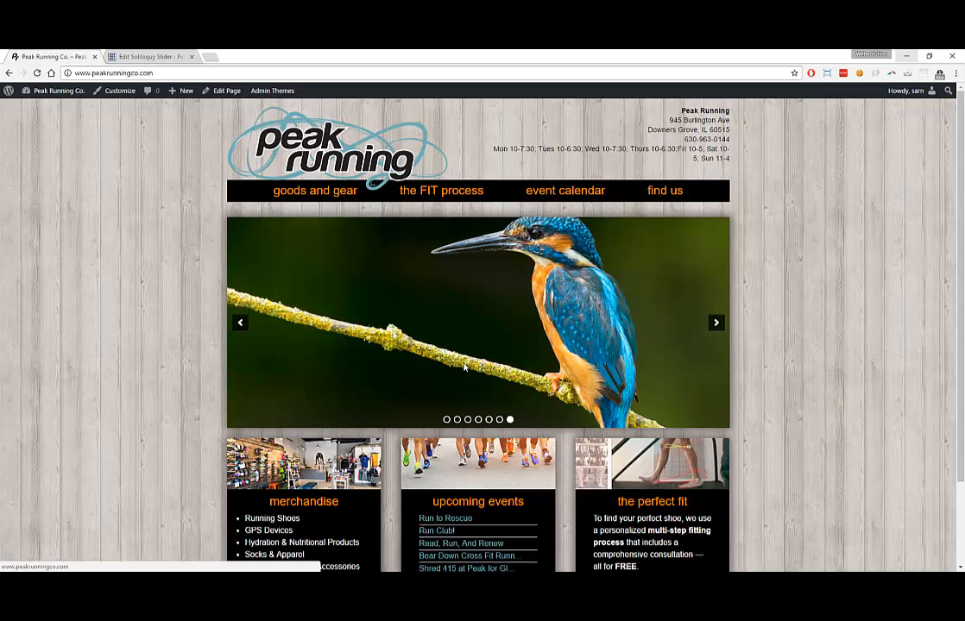
{"action": "left_click", "coordinate": [120, 56]}
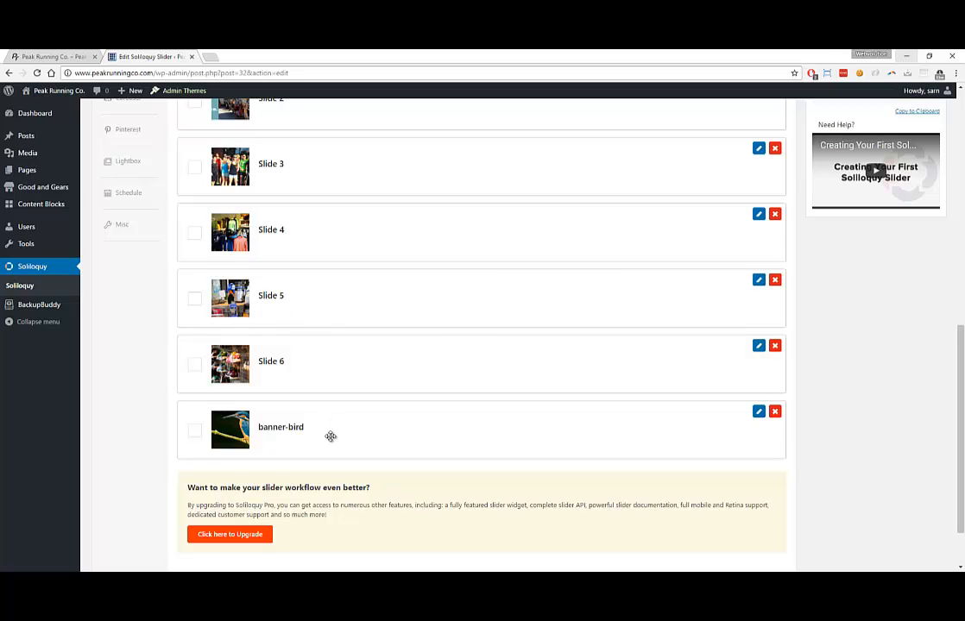
{"action": "left_click_drag", "start_coordinate": [327, 440], "coordinate": [348, 160]}
{"action": "scroll", "coordinate": [323, 190], "scroll_direction": "up", "scroll_amount": 2}
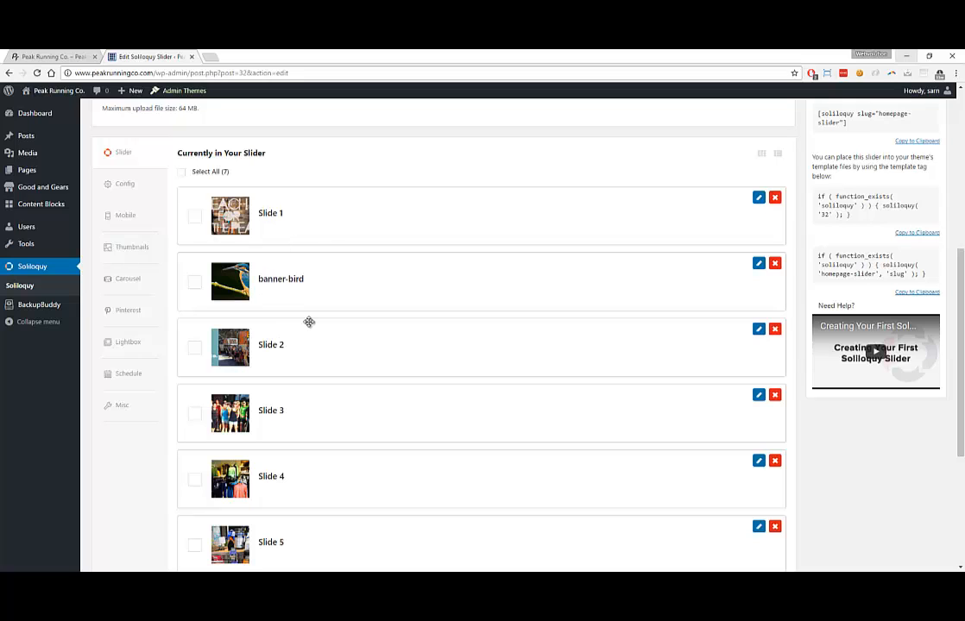
{"action": "scroll", "coordinate": [799, 246], "scroll_direction": "up", "scroll_amount": 3}
{"action": "left_click", "coordinate": [923, 130]}
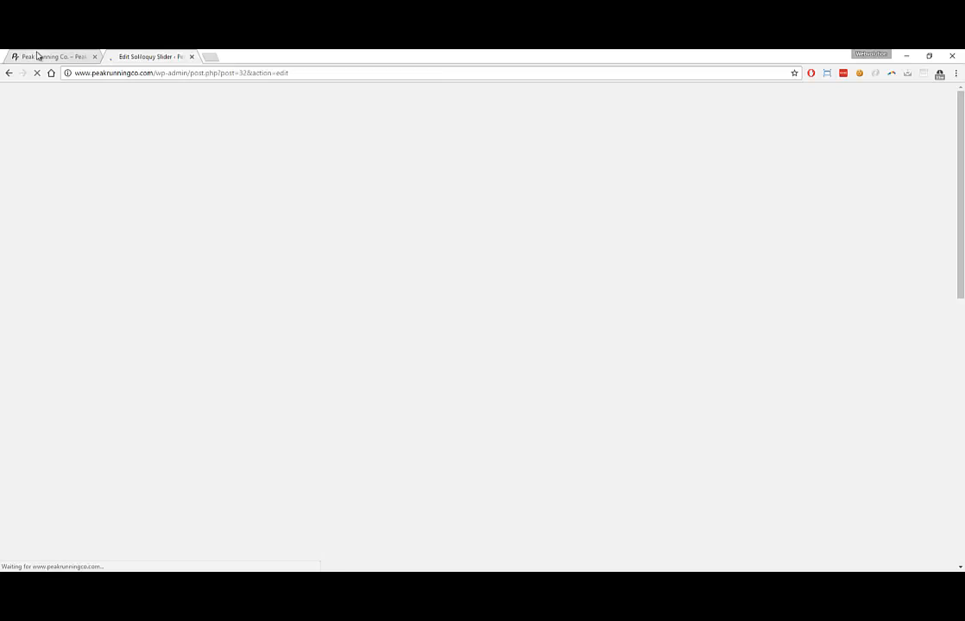
{"action": "left_click", "coordinate": [33, 56]}
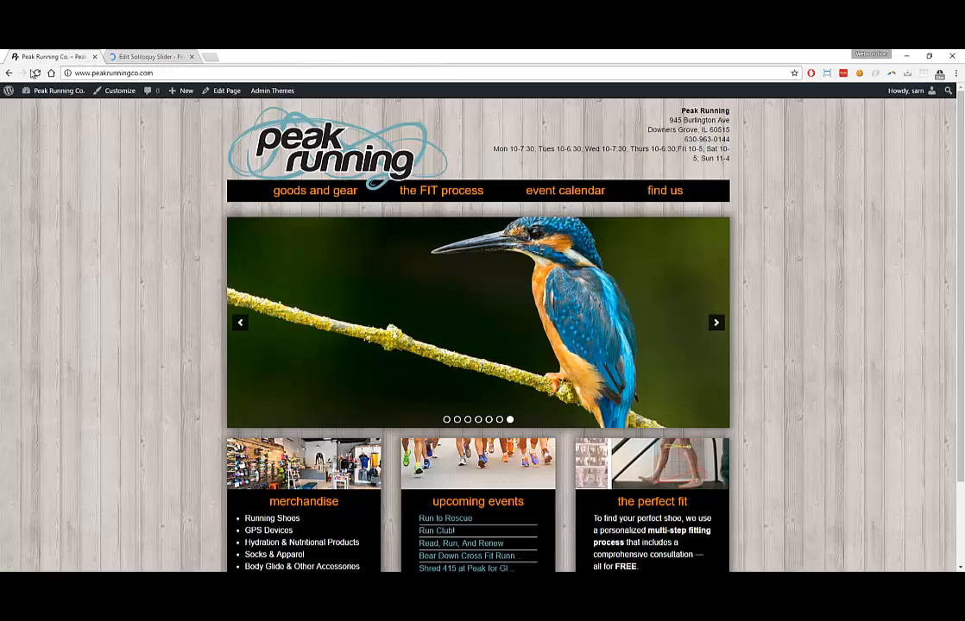
{"action": "left_click", "coordinate": [36, 74]}
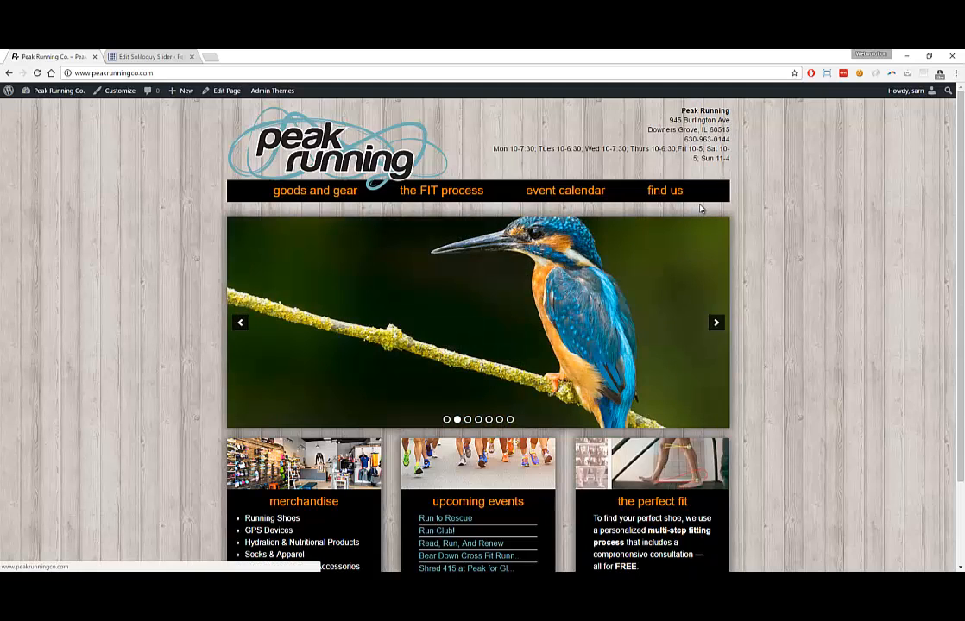
{"action": "left_click", "coordinate": [151, 56]}
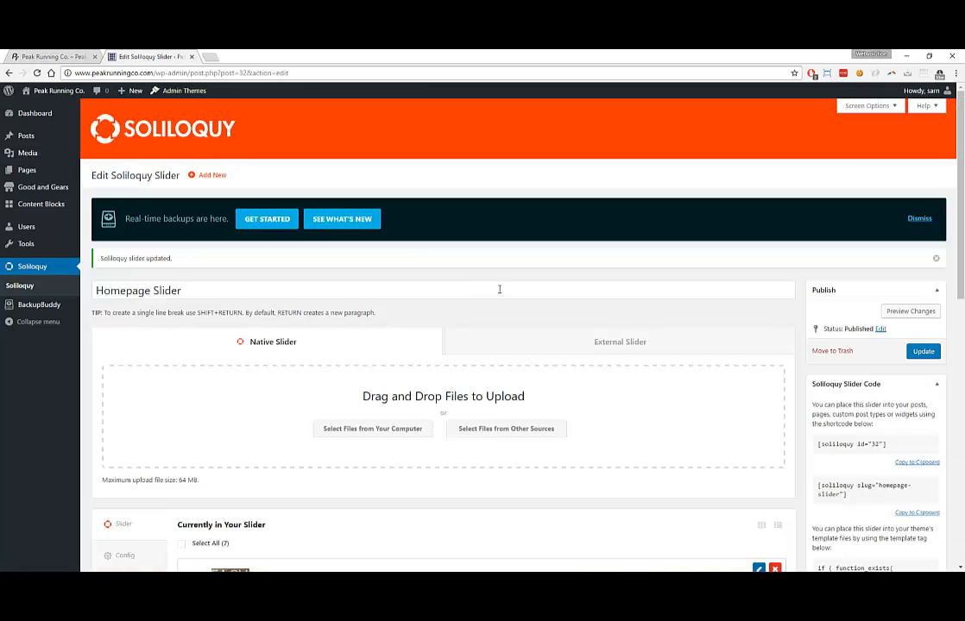
Remove the banner-bird slide from Currently in Your Slider and update the slider
{"action": "scroll", "coordinate": [661, 285], "scroll_direction": "down", "scroll_amount": 3}
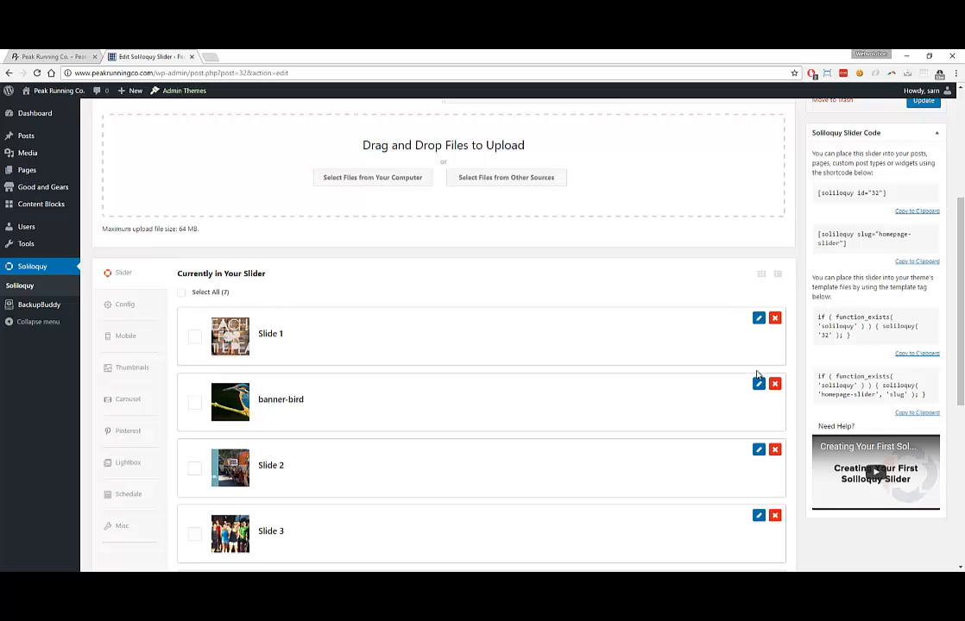
{"action": "left_click", "coordinate": [774, 385]}
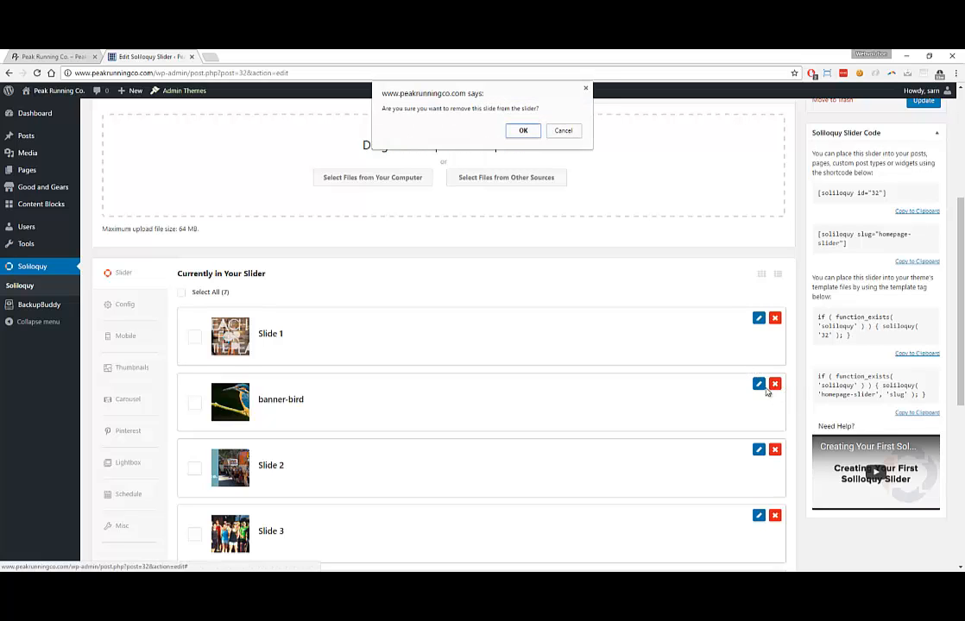
{"action": "left_click", "coordinate": [523, 131]}
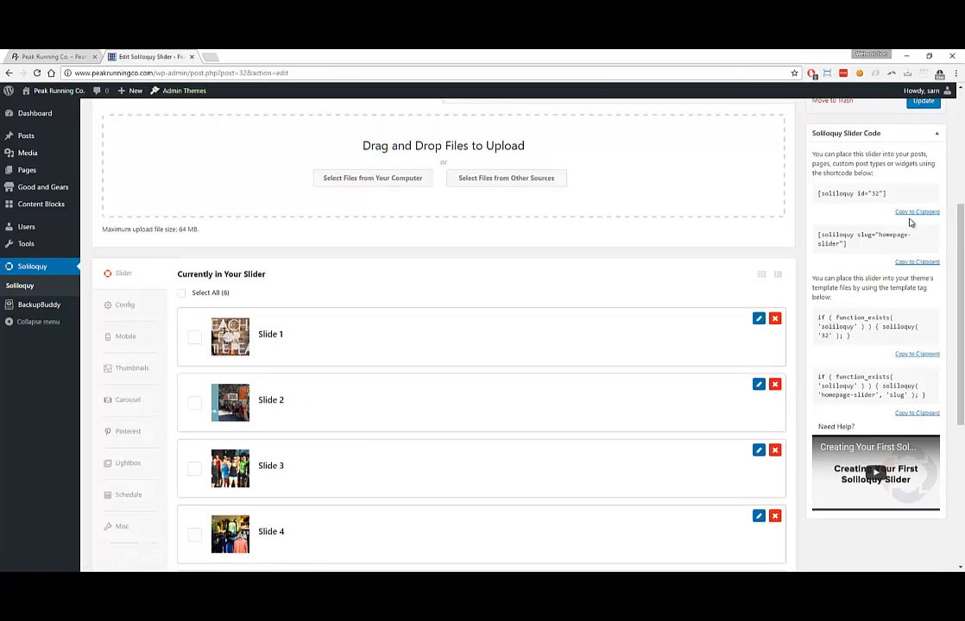
{"action": "scroll", "coordinate": [937, 259], "scroll_direction": "up", "scroll_amount": 2}
{"action": "left_click", "coordinate": [924, 250]}
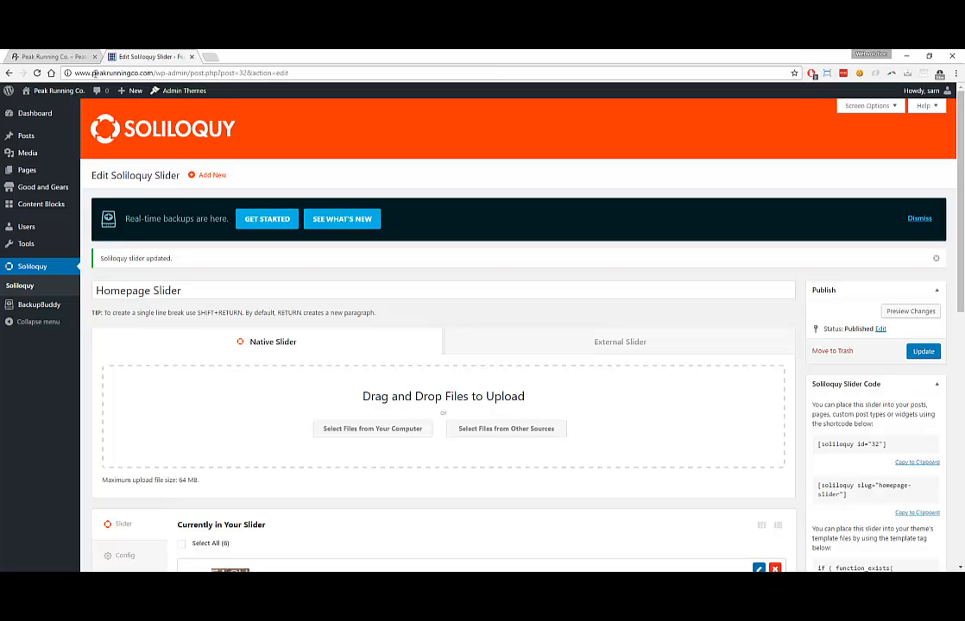
Reload the live homepage to check it, then return to the slider editor
{"action": "left_click", "coordinate": [52, 57]}
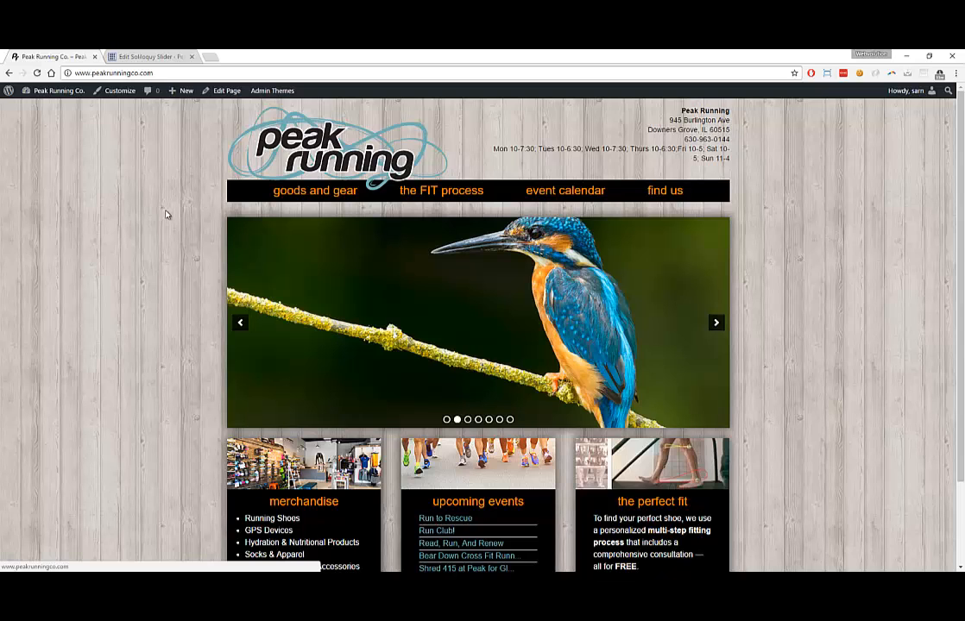
{"action": "key", "text": "F5"}
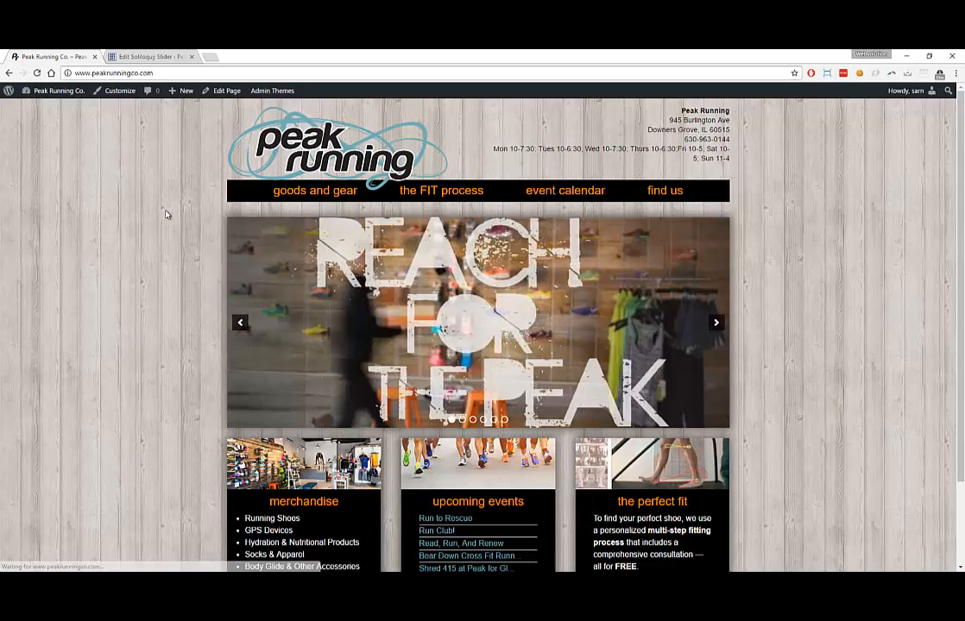
{"action": "scroll", "coordinate": [347, 294], "scroll_direction": "down", "scroll_amount": 3}
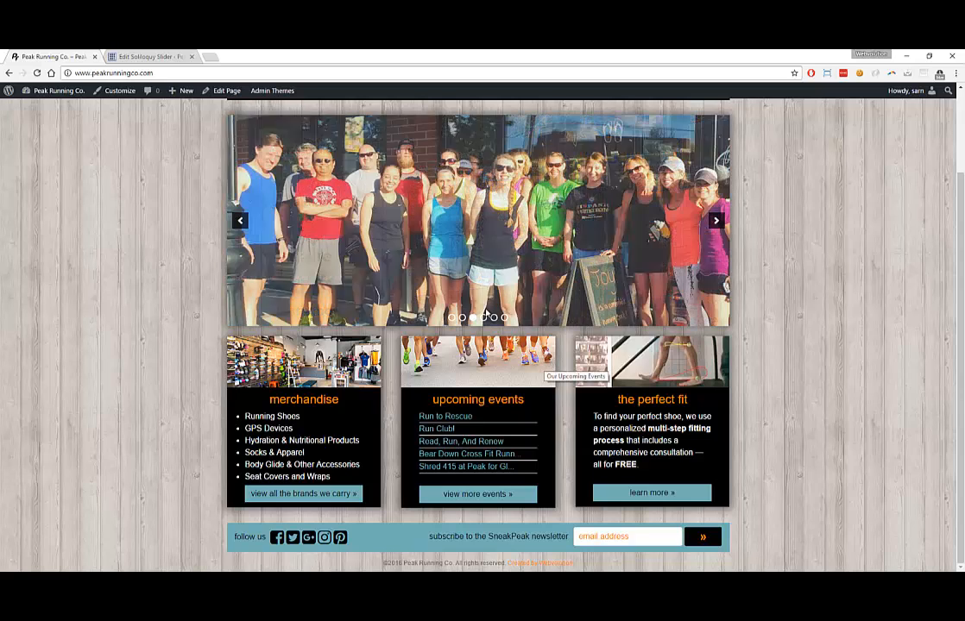
{"action": "left_click", "coordinate": [160, 61]}
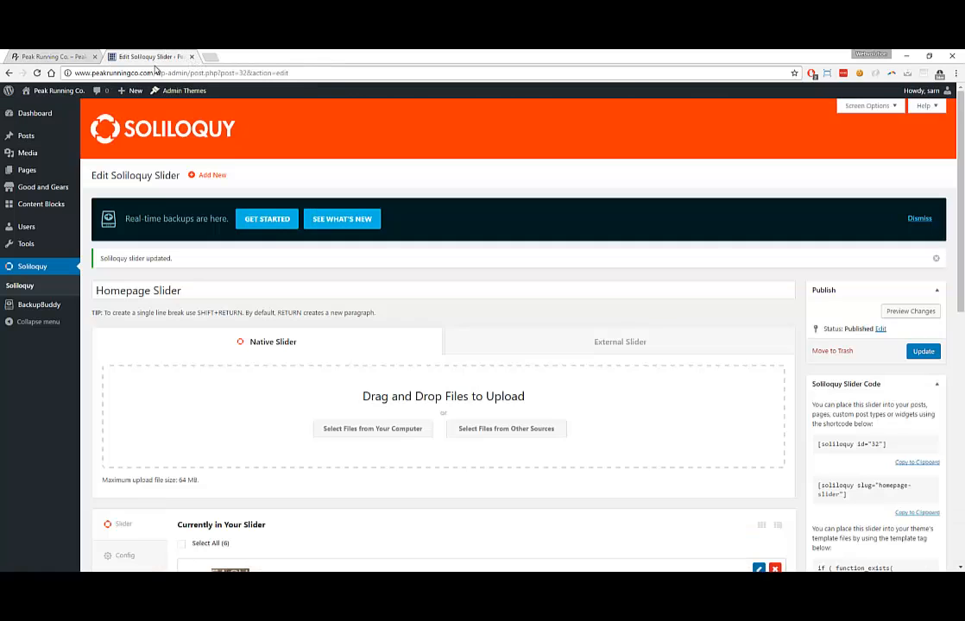
Permanently delete banner-bird-5.jpg, banner-bird.jpg and banner-bird-2.jpg from the Media Library
{"action": "left_click", "coordinate": [29, 153]}
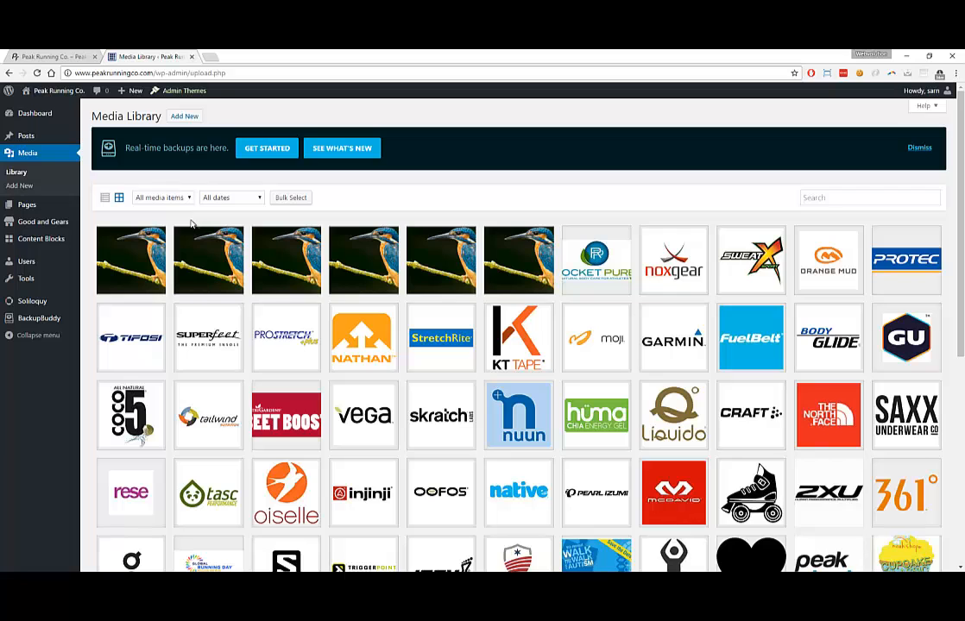
{"action": "left_click", "coordinate": [133, 230]}
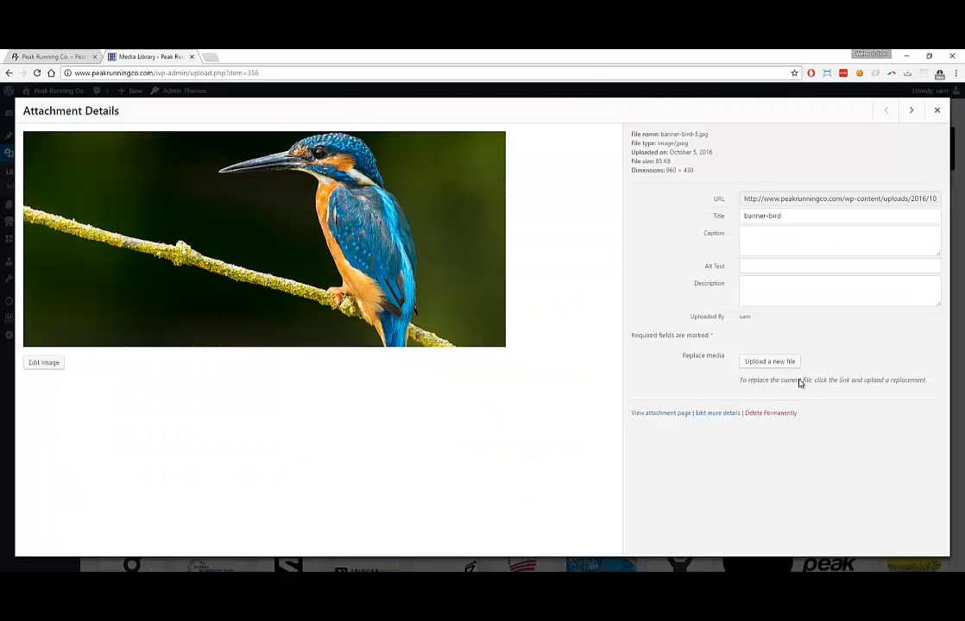
{"action": "left_click", "coordinate": [787, 413]}
{"action": "left_click", "coordinate": [520, 139]}
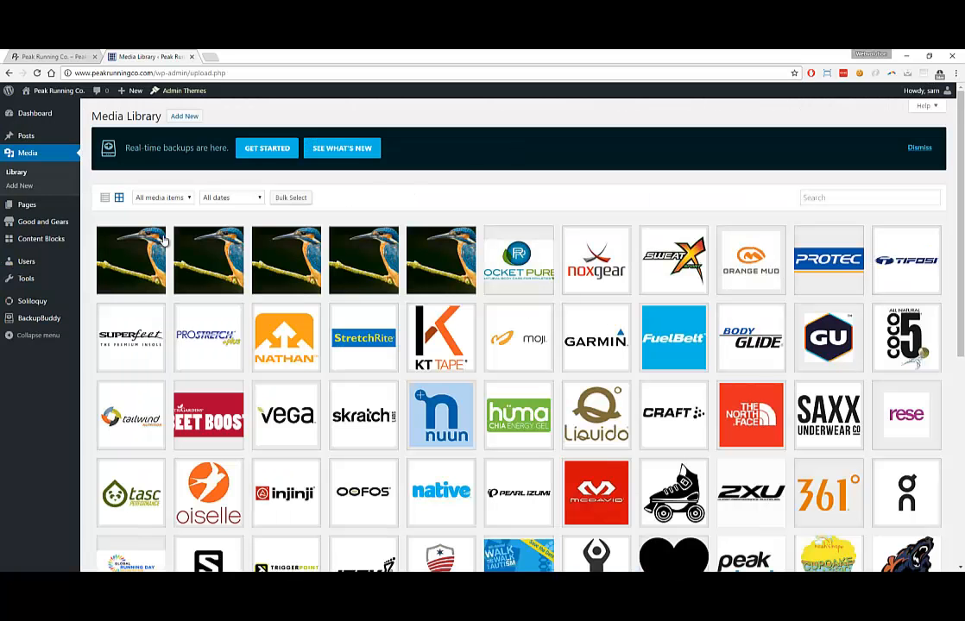
{"action": "left_click", "coordinate": [439, 250]}
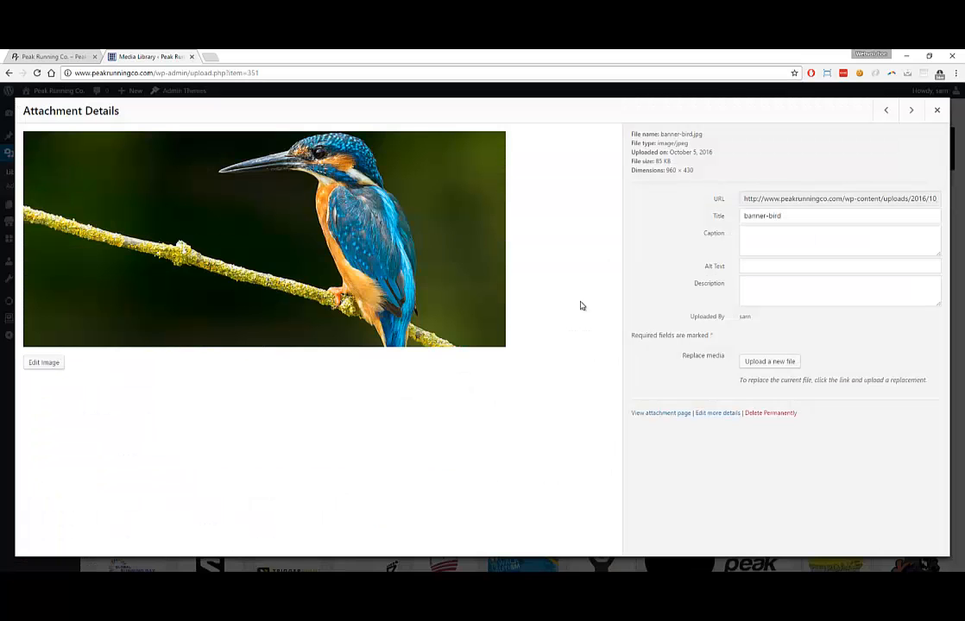
{"action": "left_click", "coordinate": [787, 413]}
{"action": "left_click", "coordinate": [519, 152]}
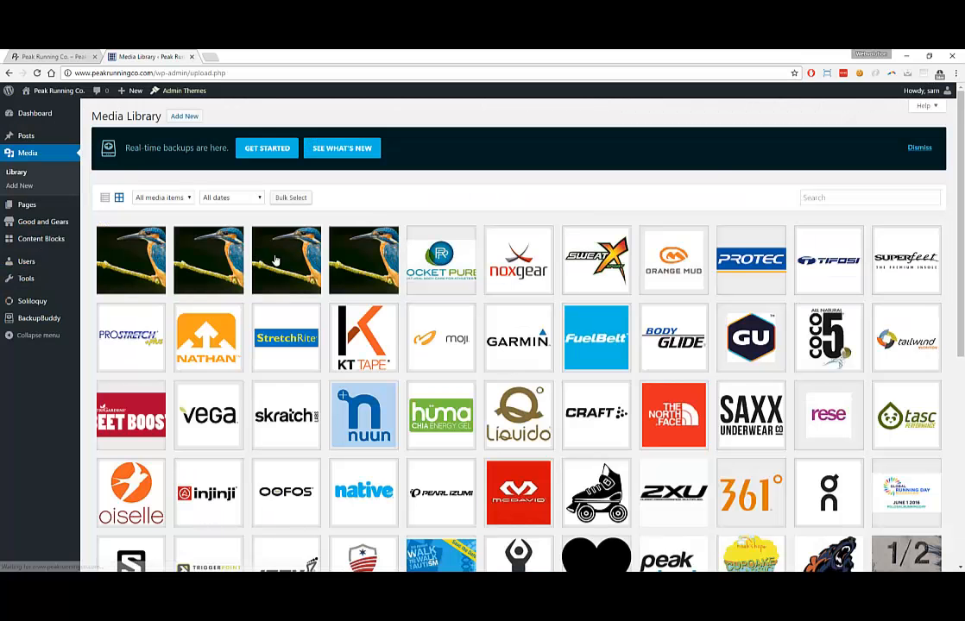
{"action": "left_click", "coordinate": [276, 260]}
{"action": "left_click", "coordinate": [768, 414]}
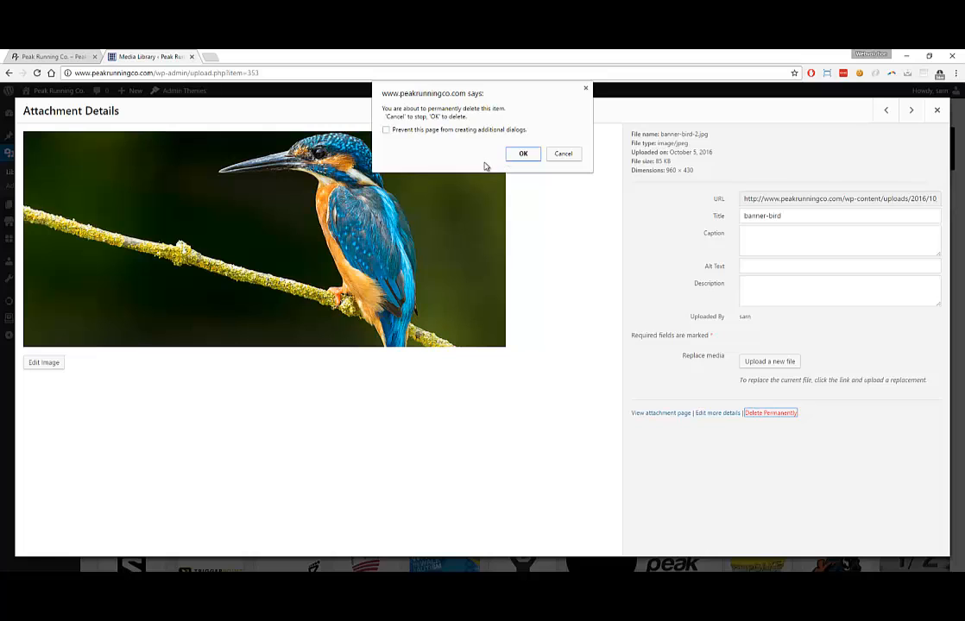
{"action": "left_click", "coordinate": [521, 154]}
Permanently delete banner-bird-1, -3 and -4, view homepage_middle_right_image, then minimize the browser
{"action": "left_click", "coordinate": [313, 258]}
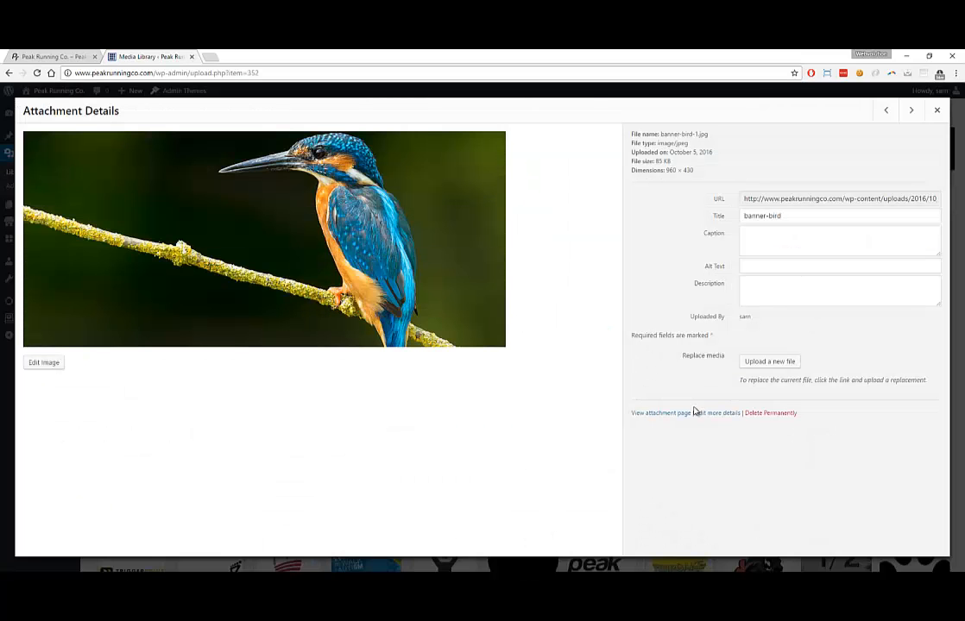
{"action": "left_click", "coordinate": [769, 414]}
{"action": "left_click", "coordinate": [523, 152]}
{"action": "left_click", "coordinate": [289, 259]}
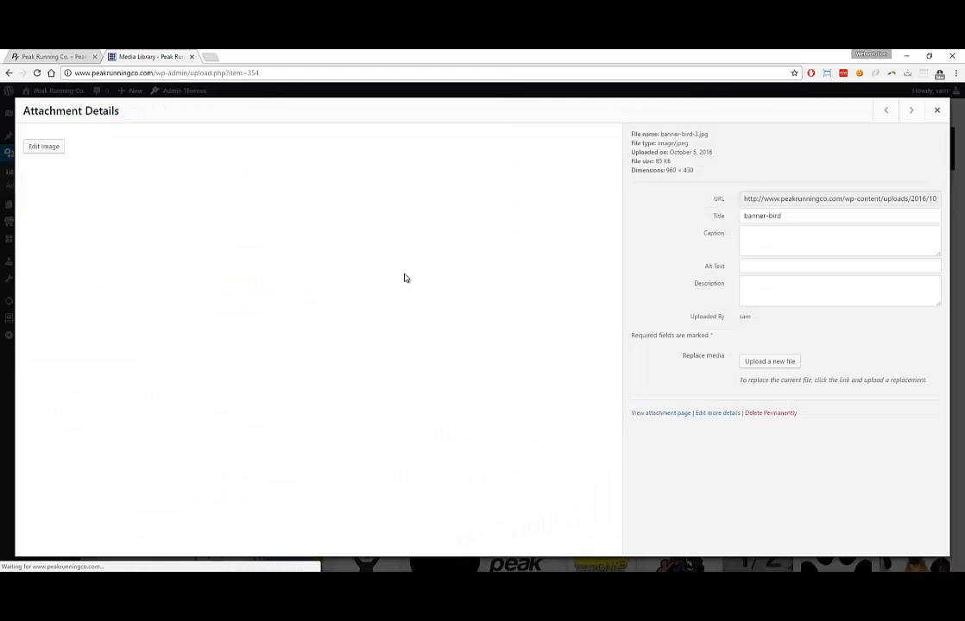
{"action": "left_click", "coordinate": [769, 413]}
{"action": "left_click", "coordinate": [522, 154]}
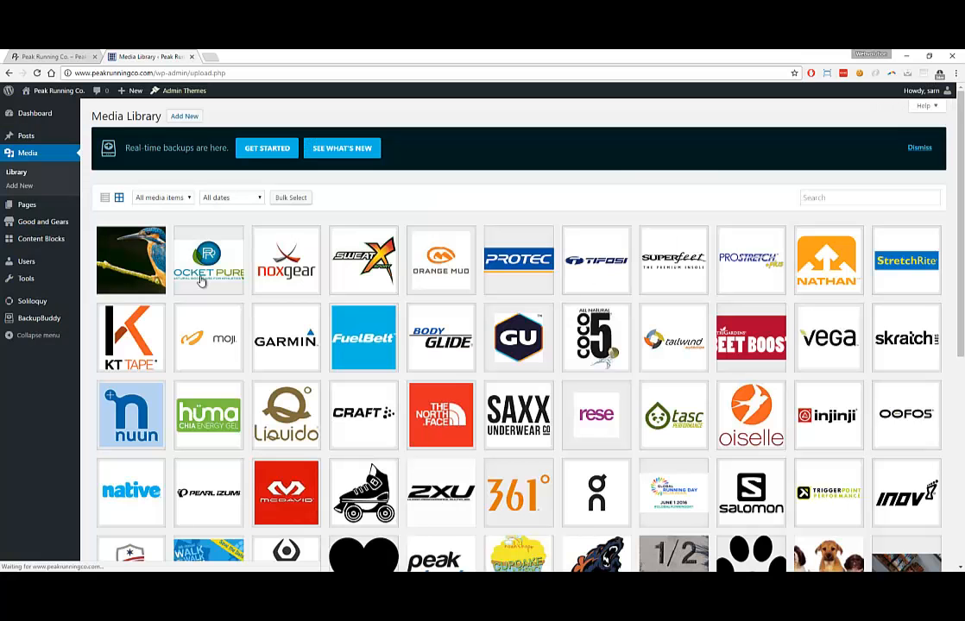
{"action": "left_click", "coordinate": [131, 259]}
{"action": "left_click", "coordinate": [787, 415]}
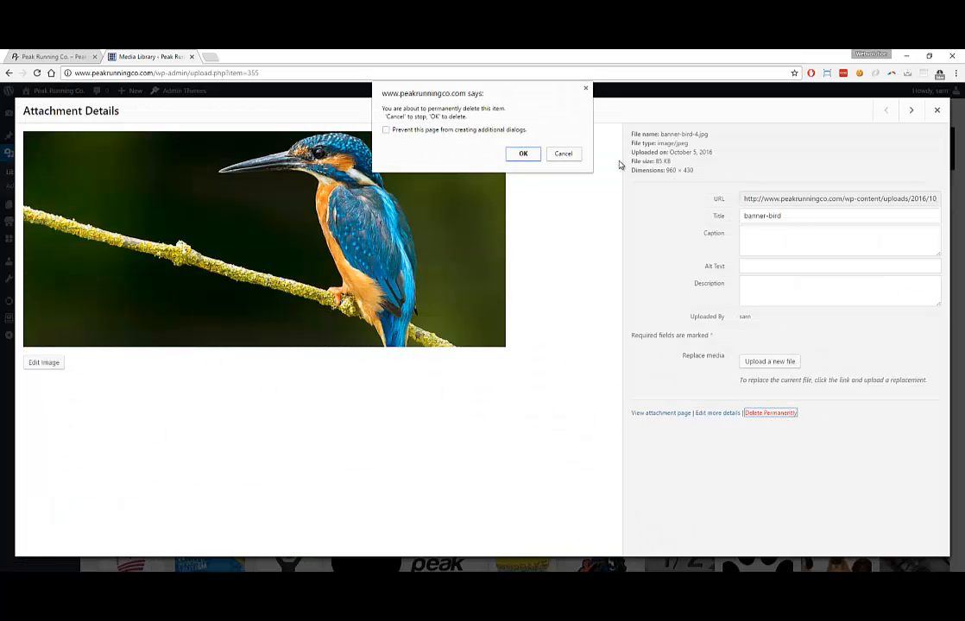
{"action": "left_click", "coordinate": [524, 154]}
{"action": "scroll", "coordinate": [523, 223], "scroll_direction": "down", "scroll_amount": 5}
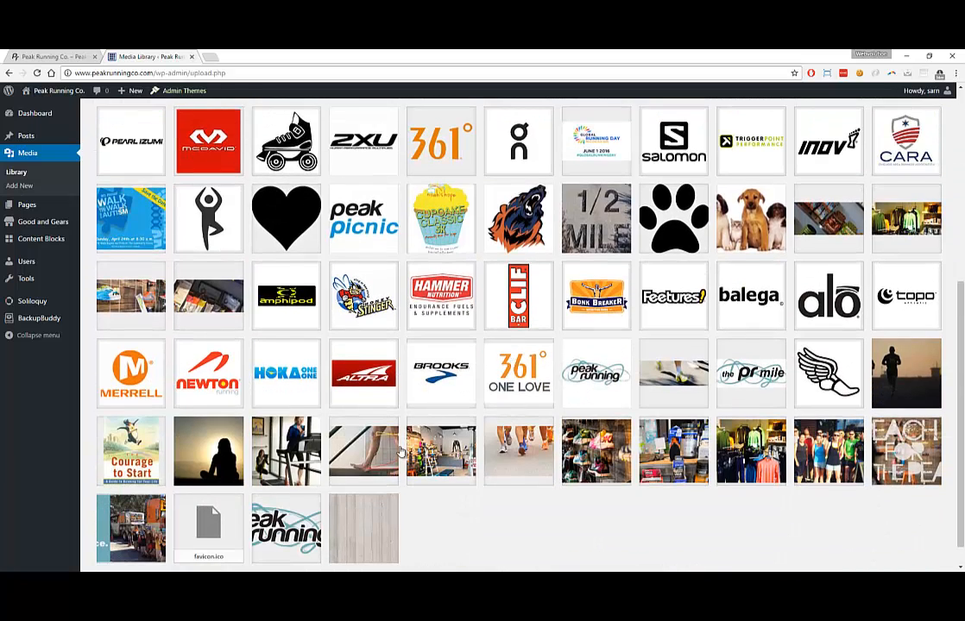
{"action": "left_click", "coordinate": [364, 445]}
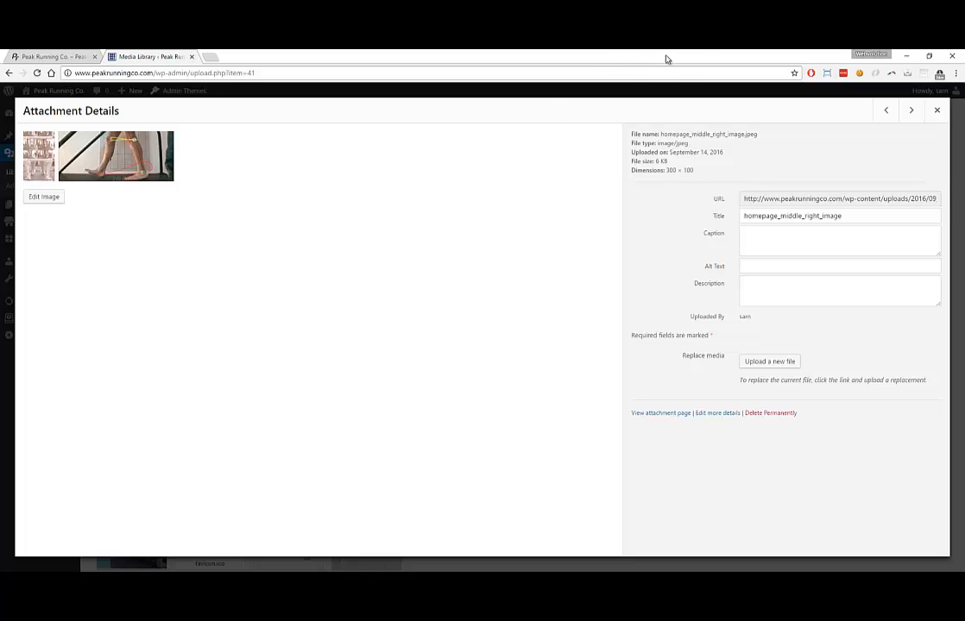
{"action": "left_click", "coordinate": [904, 56]}
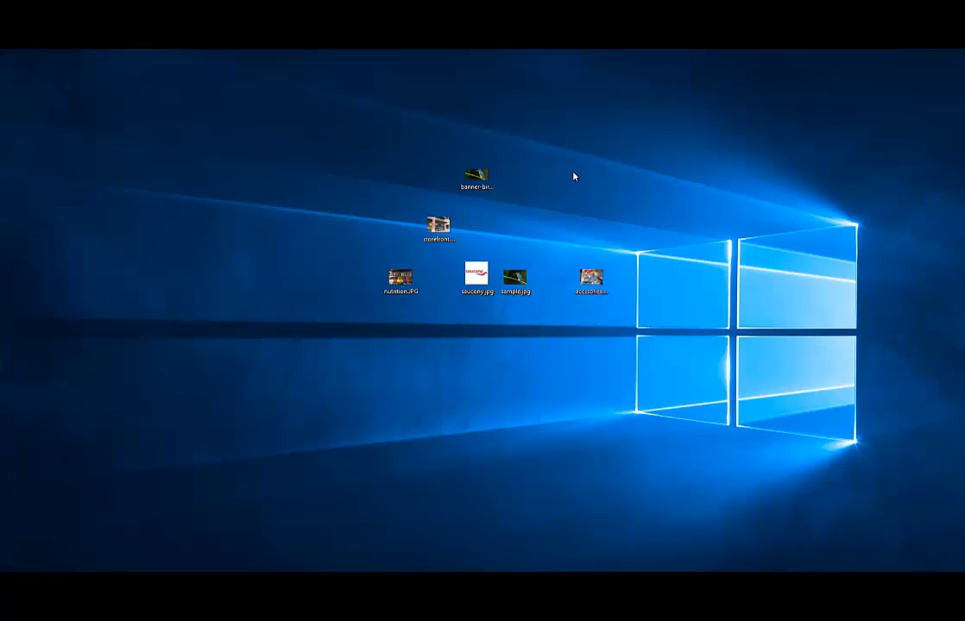
Capture a tall strip of the desktop with the Snipping Tool
{"action": "key", "text": "b"}
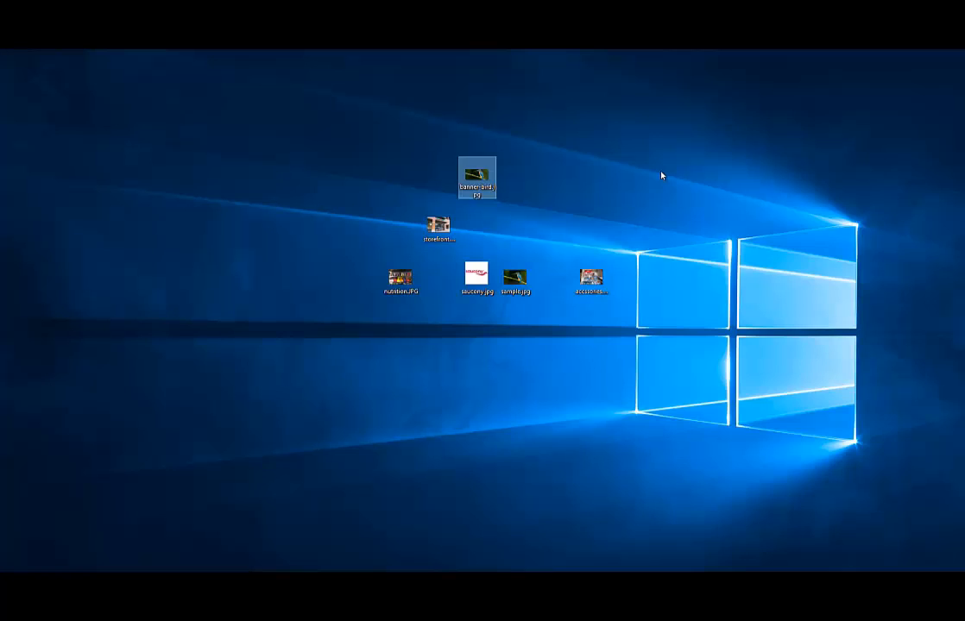
{"action": "left_click_drag", "start_coordinate": [401, 136], "coordinate": [435, 175]}
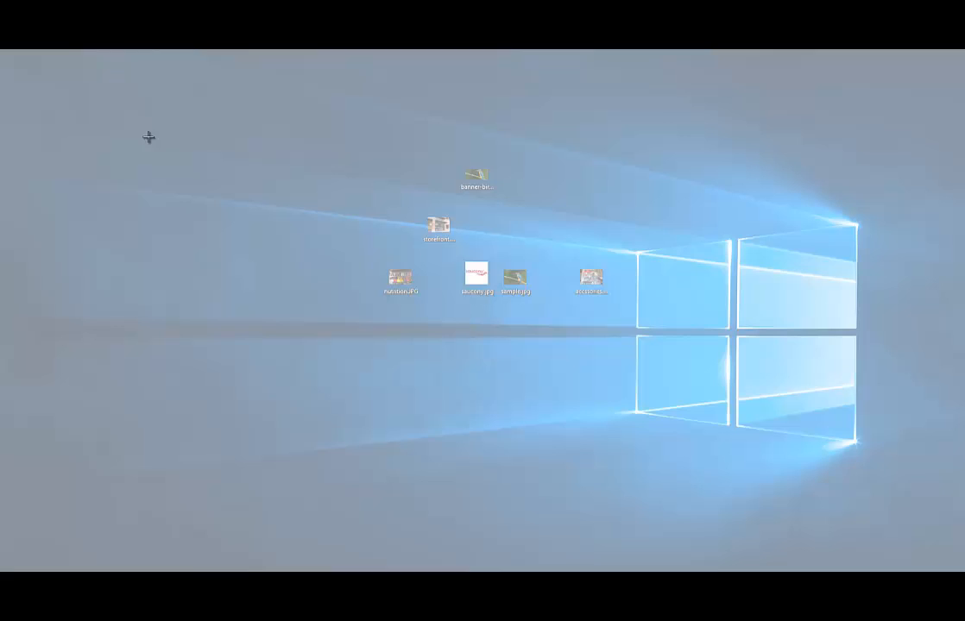
{"action": "left_click_drag", "start_coordinate": [144, 76], "coordinate": [354, 565]}
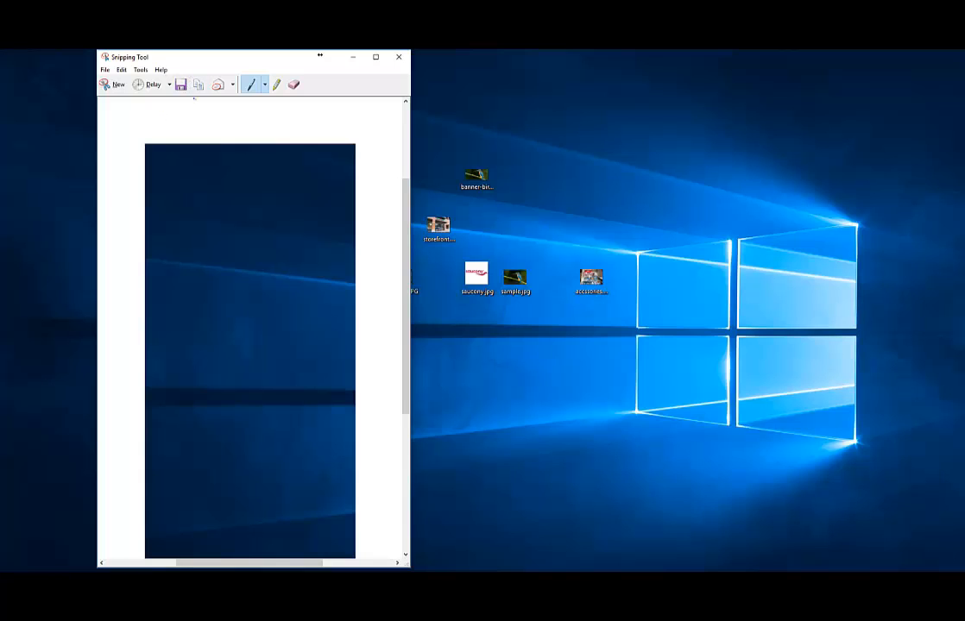
Save the snip as test.PNG and close the Snipping Tool
{"action": "scroll", "coordinate": [263, 289], "scroll_direction": "down", "scroll_amount": 3}
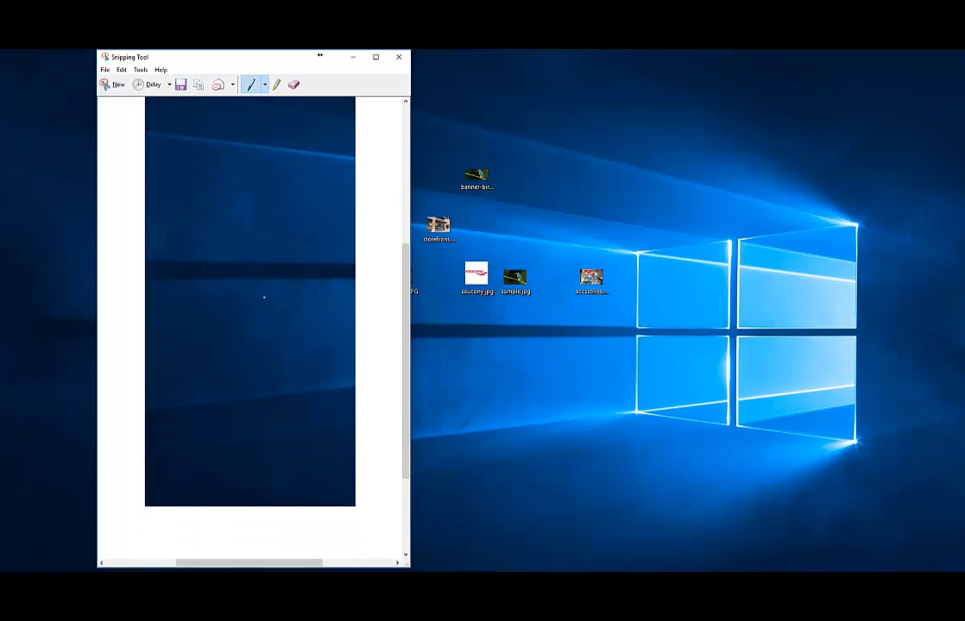
{"action": "scroll", "coordinate": [260, 296], "scroll_direction": "up", "scroll_amount": 3}
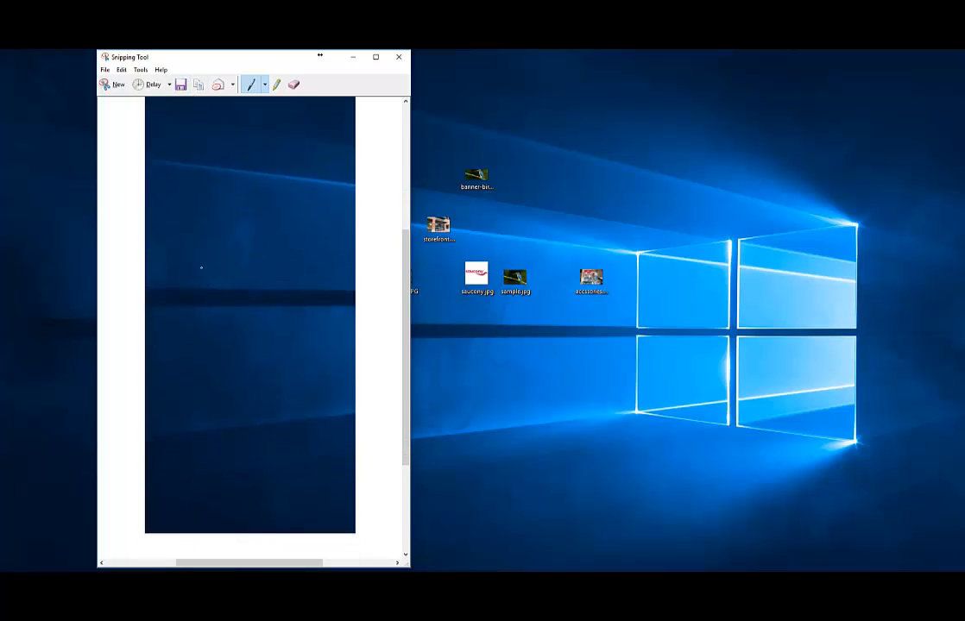
{"action": "left_click", "coordinate": [179, 84]}
{"action": "type", "text": "test"}
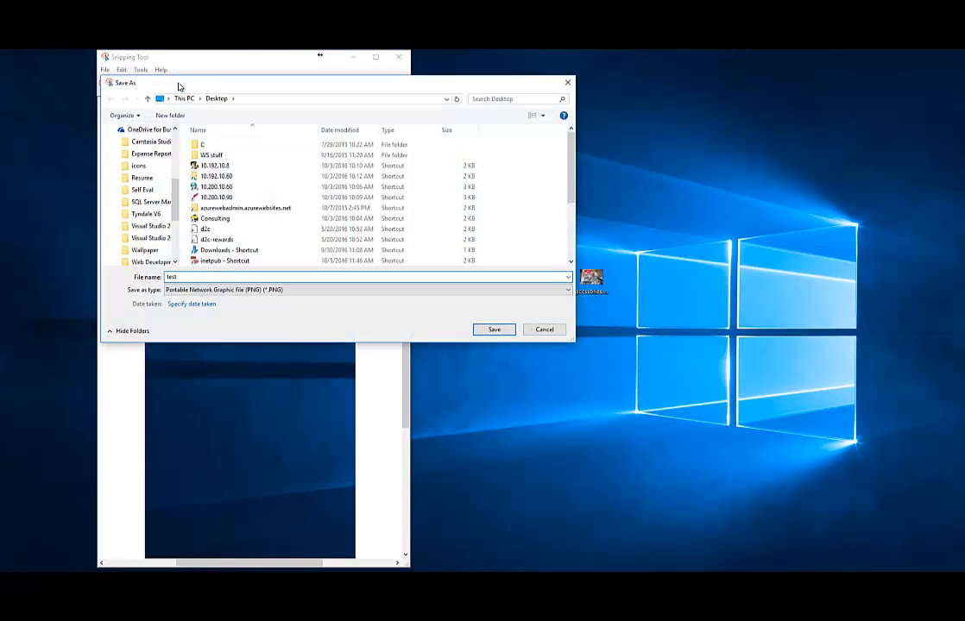
{"action": "key", "text": "Return"}
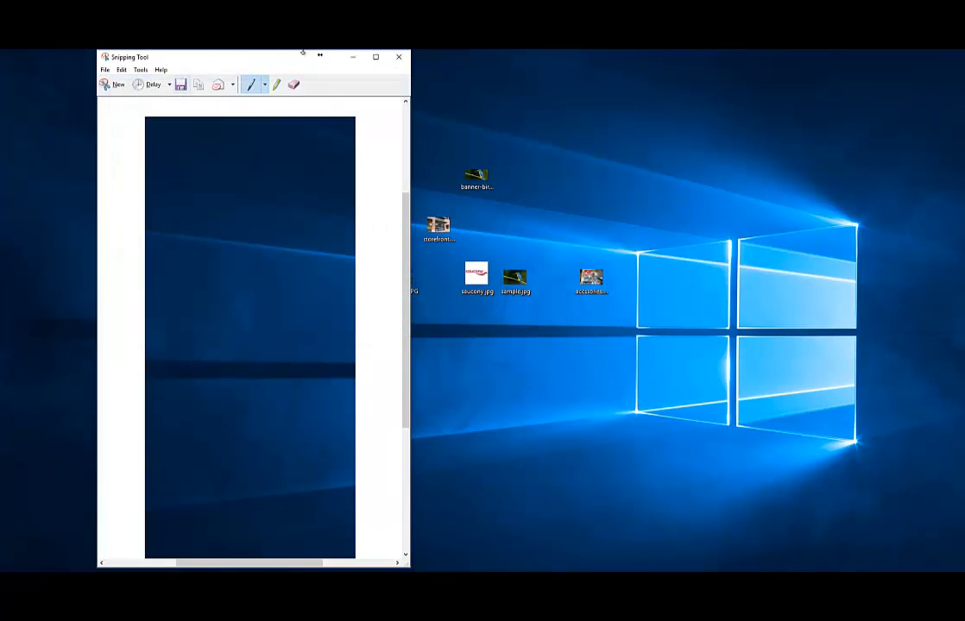
{"action": "left_click", "coordinate": [399, 57]}
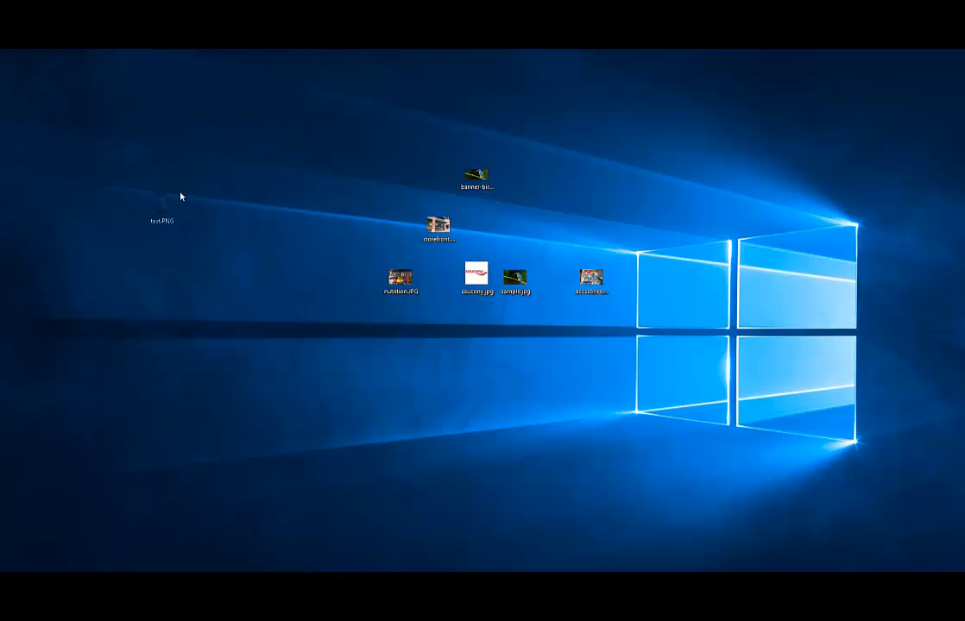
Preview test.PNG in Photos, glance at the live homepage, minimize Chrome, and close Photos
{"action": "double_click", "coordinate": [211, 173]}
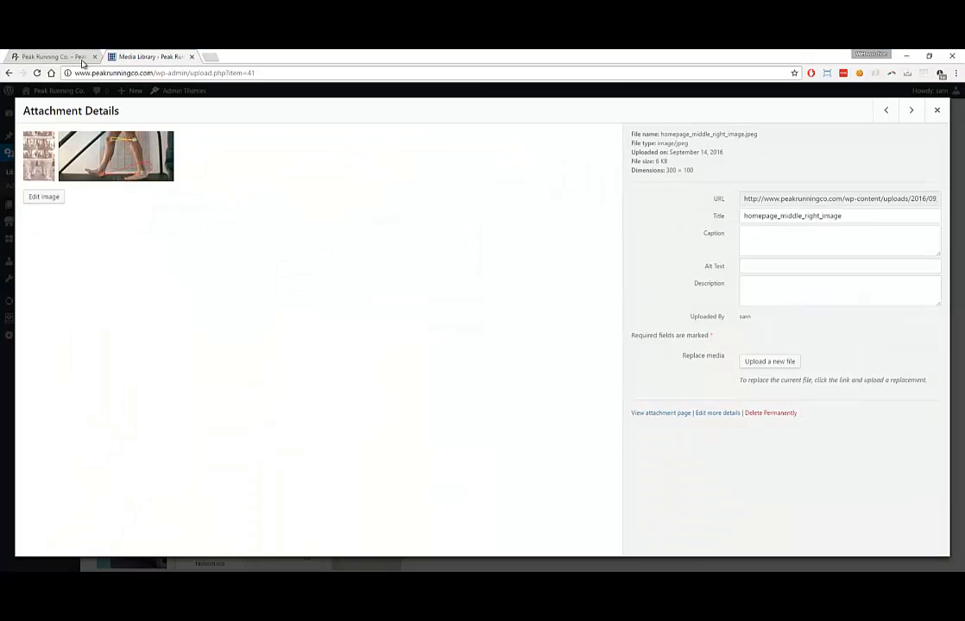
{"action": "left_click", "coordinate": [76, 57]}
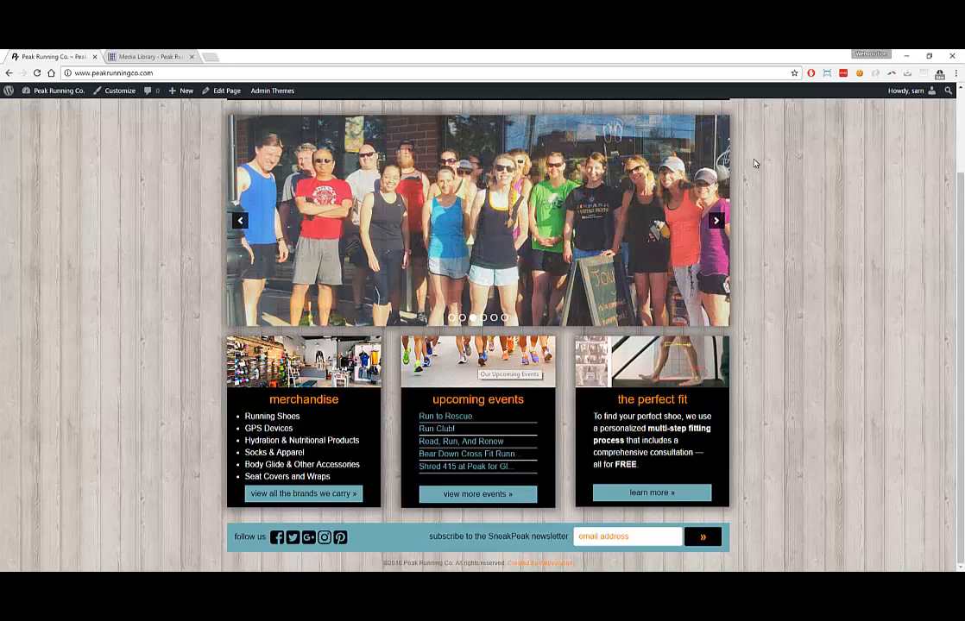
{"action": "left_click", "coordinate": [906, 59]}
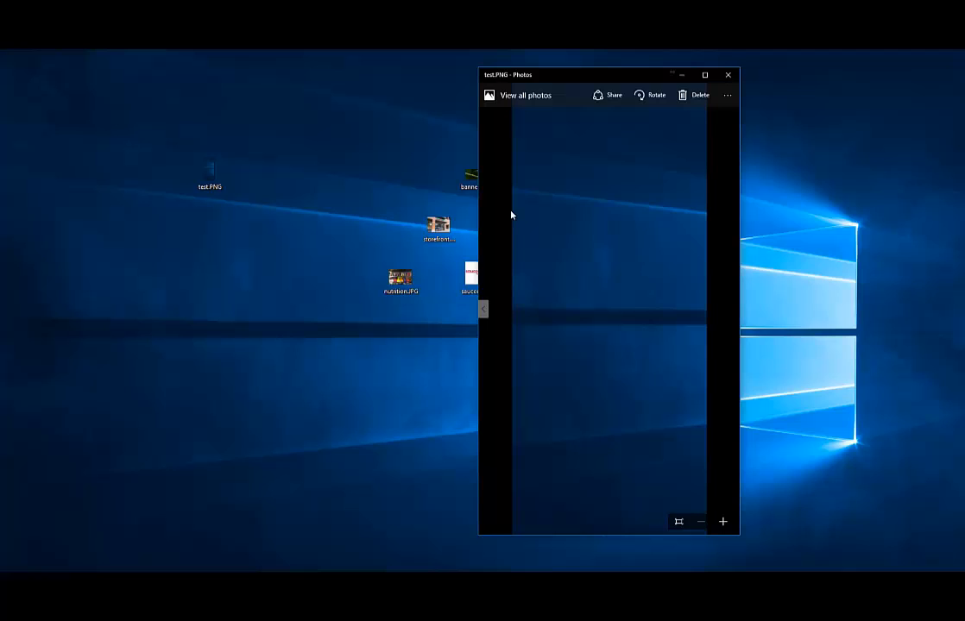
{"action": "left_click", "coordinate": [726, 73]}
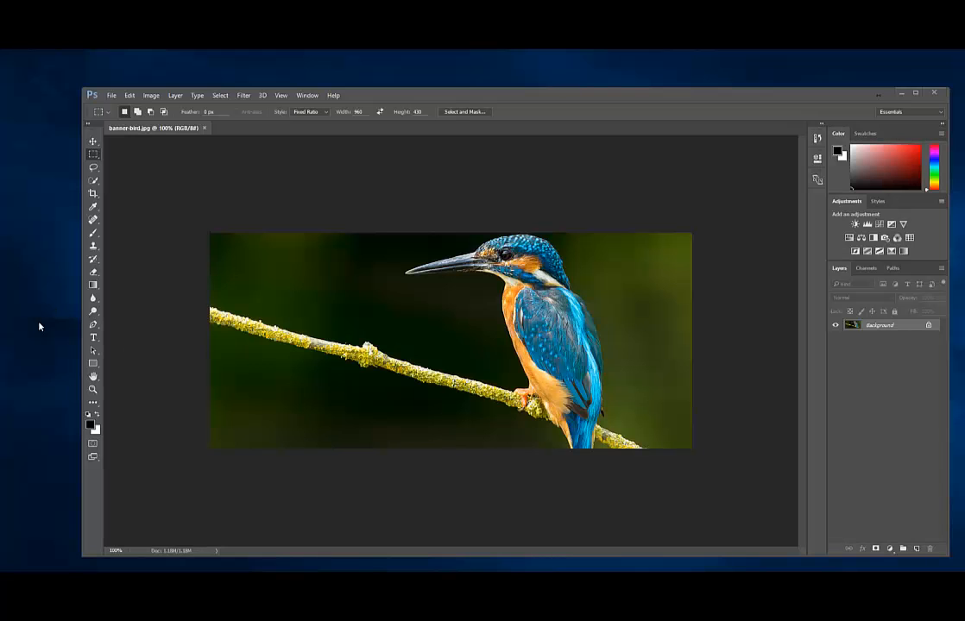
Open test.PNG in Photoshop by dragging it into the window
{"action": "left_click_drag", "start_coordinate": [359, 89], "coordinate": [584, 102]}
{"action": "left_click_drag", "start_coordinate": [214, 171], "coordinate": [497, 146]}
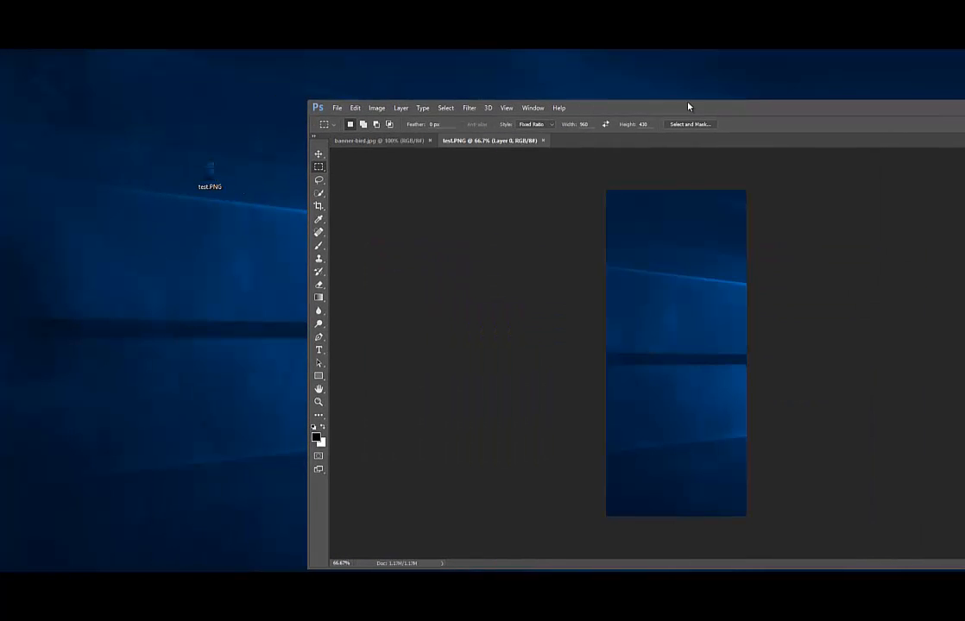
{"action": "left_click_drag", "start_coordinate": [688, 106], "coordinate": [504, 82]}
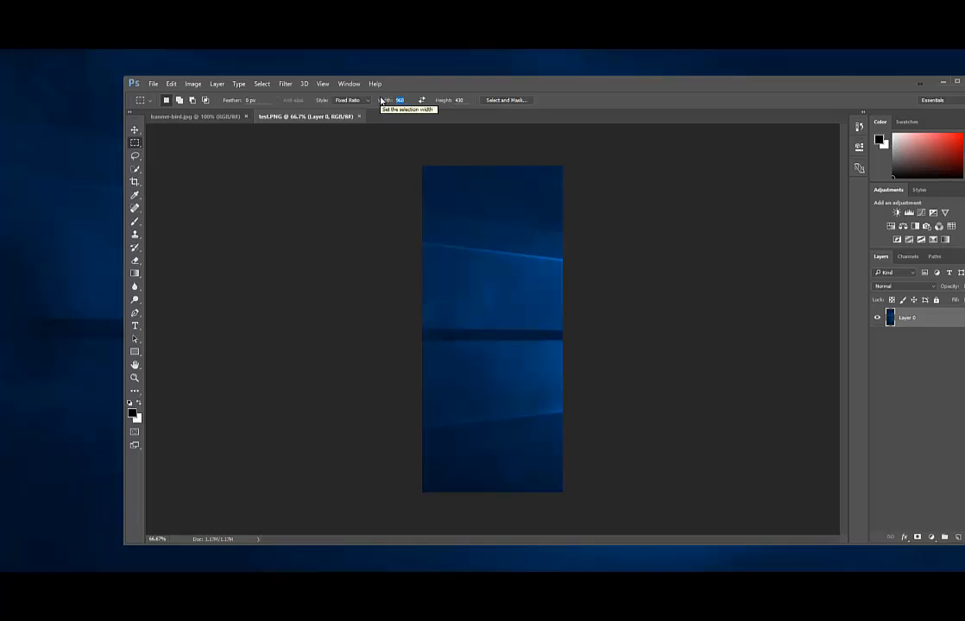
Crop test.PNG to a 300:100 fixed-ratio strip over the dark band
{"action": "type", "text": "300"}
{"action": "mouse_move", "coordinate": [424, 185]}
{"action": "left_mouse_down"}
{"action": "mouse_move", "coordinate": [562, 232]}
{"action": "mouse_move", "coordinate": [512, 308]}
{"action": "mouse_move", "coordinate": [514, 340]}
{"action": "left_mouse_up"}
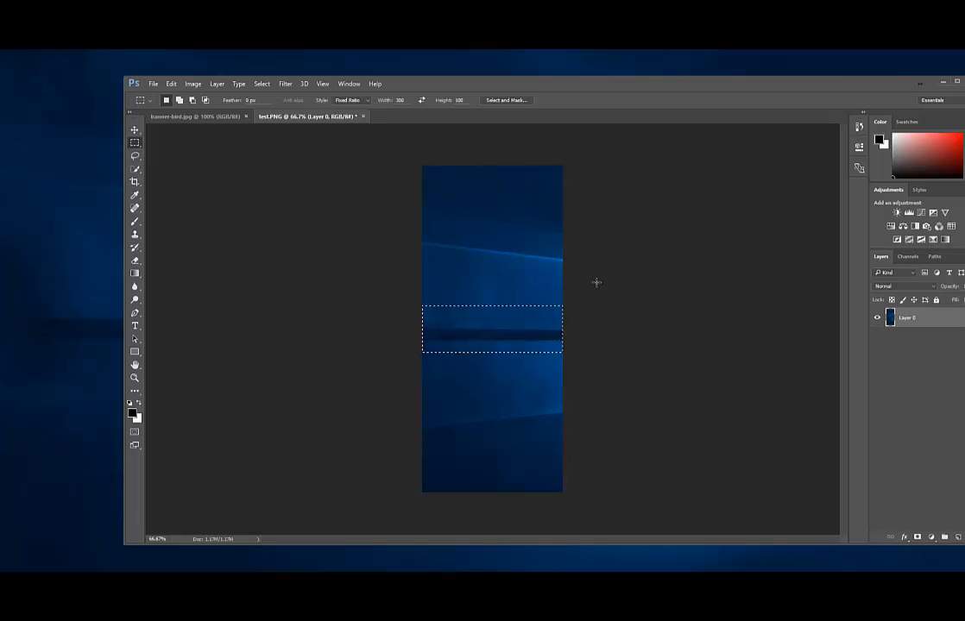
{"action": "key", "text": "ctrl+d"}
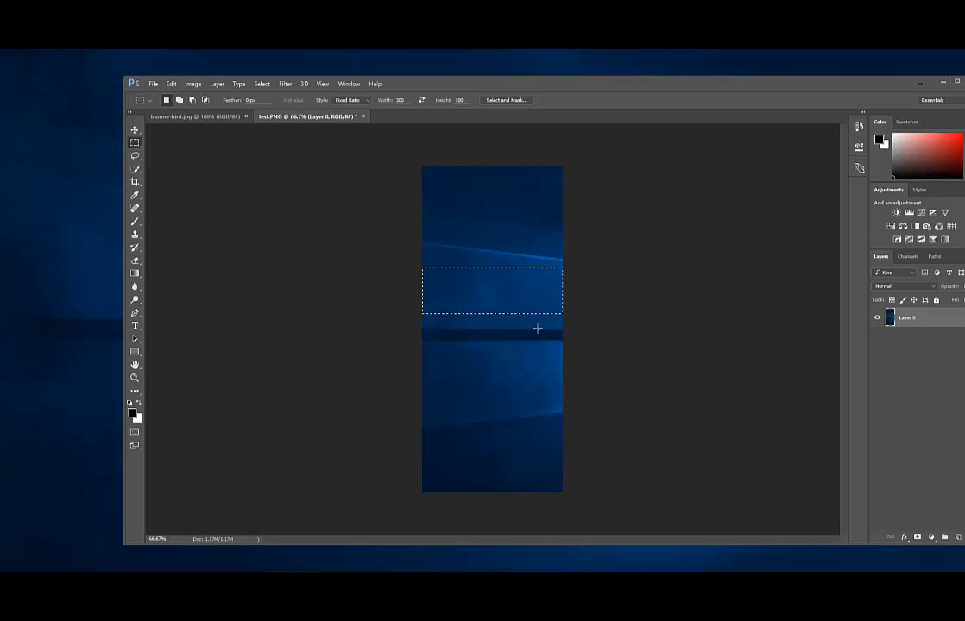
{"action": "left_click_drag", "start_coordinate": [515, 306], "coordinate": [517, 348]}
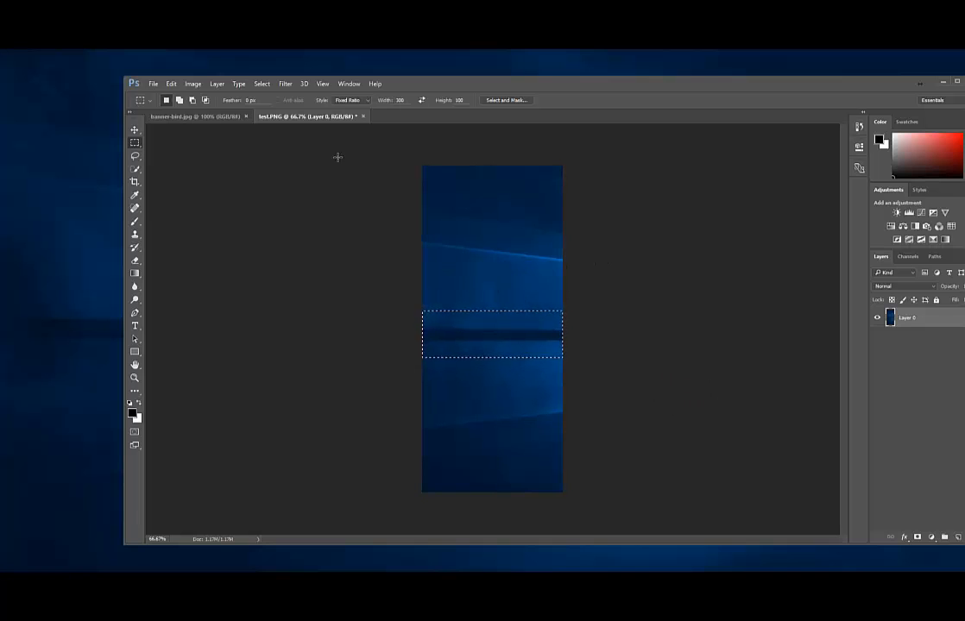
{"action": "left_click", "coordinate": [192, 84]}
{"action": "left_click", "coordinate": [211, 186]}
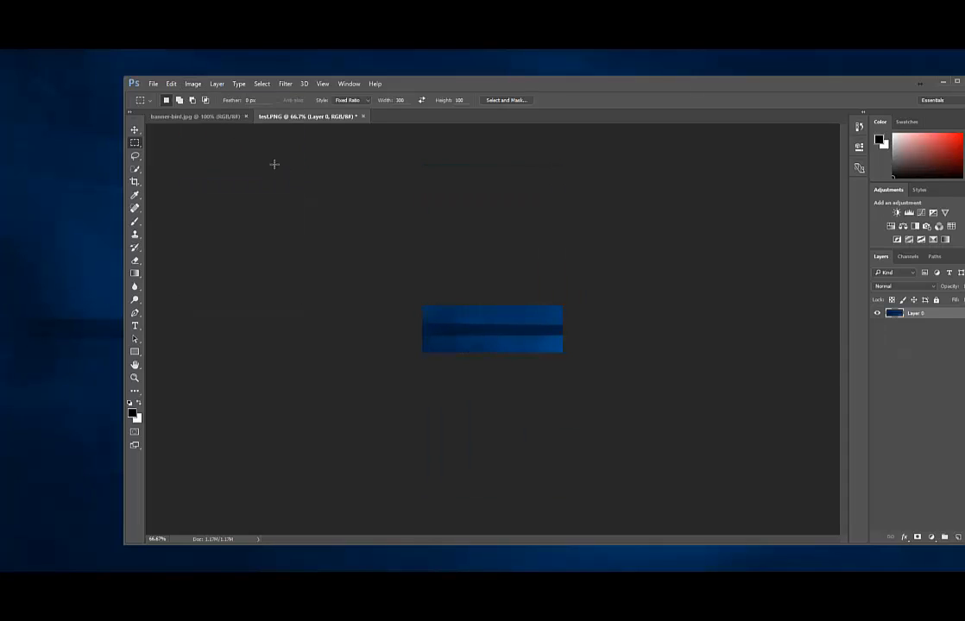
Resize the cropped strip to 300 px wide, giving 300 × 100
{"action": "left_click", "coordinate": [193, 84]}
{"action": "left_click", "coordinate": [209, 157]}
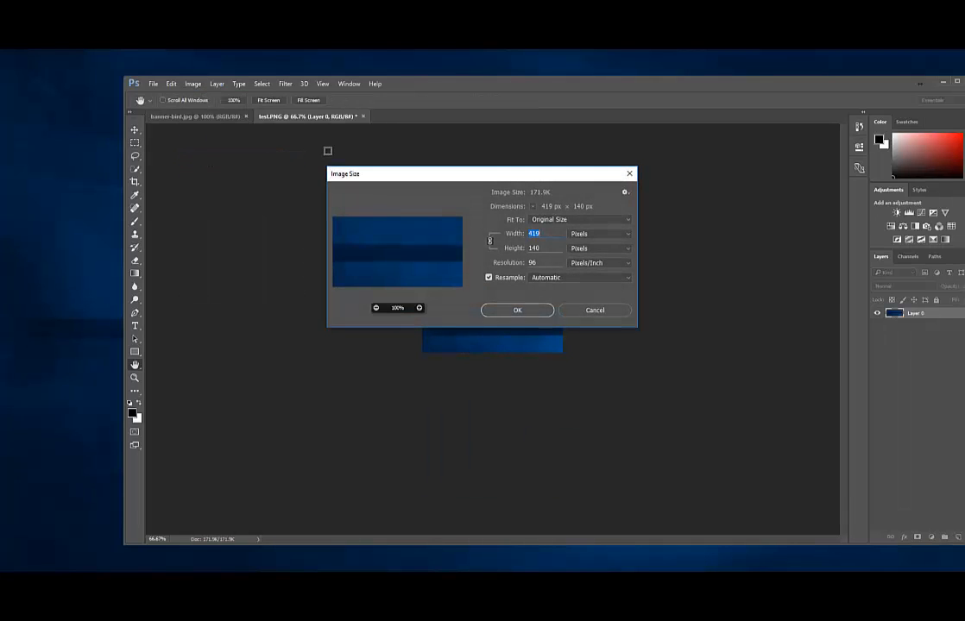
{"action": "type", "text": "300"}
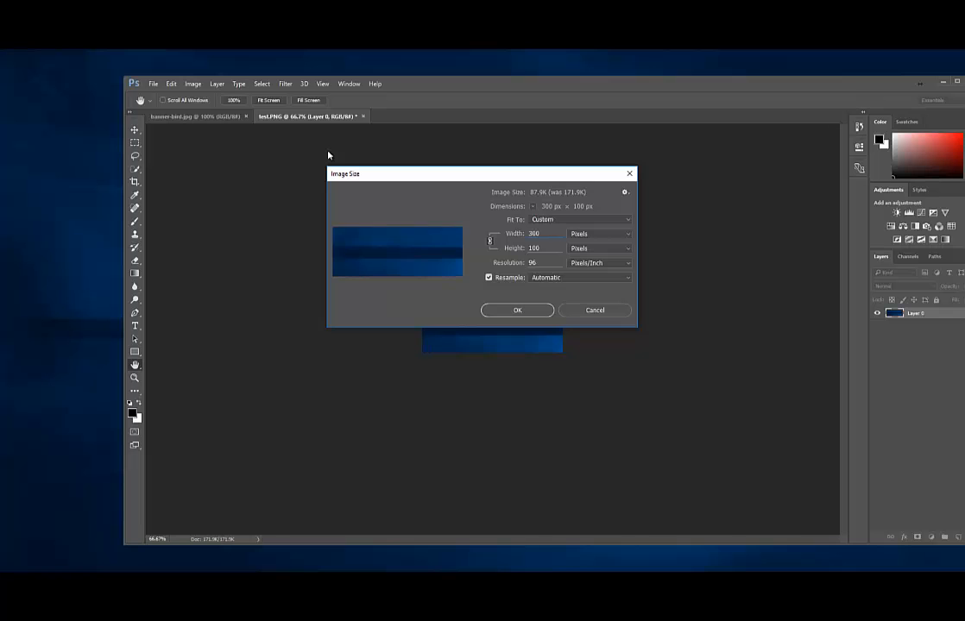
{"action": "key", "text": "Return"}
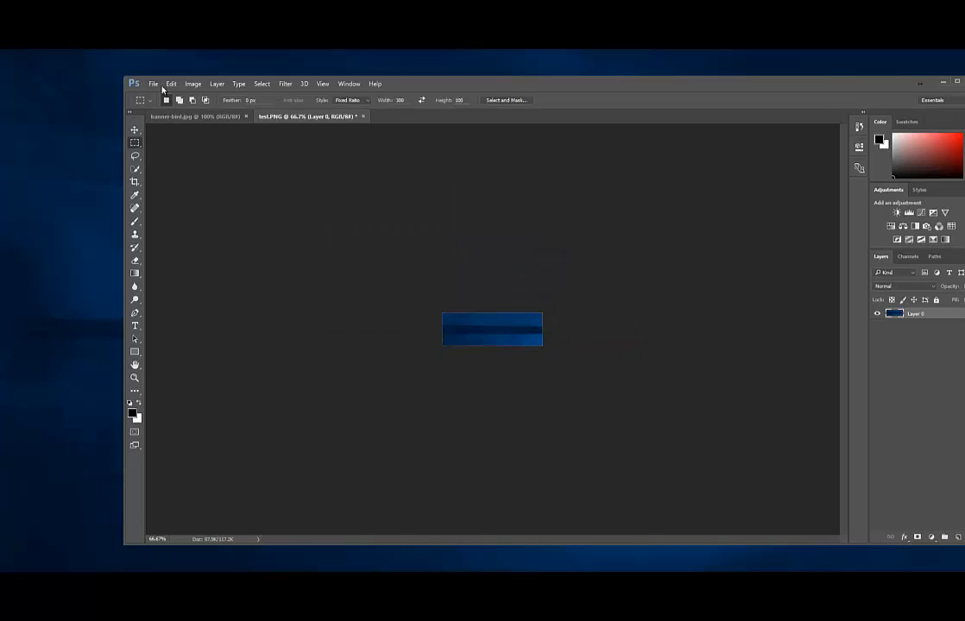
{"action": "left_click", "coordinate": [154, 84]}
Save the 300 × 100 strip to the desktop as test.jpg in JPEG format at High quality
{"action": "left_click", "coordinate": [177, 195]}
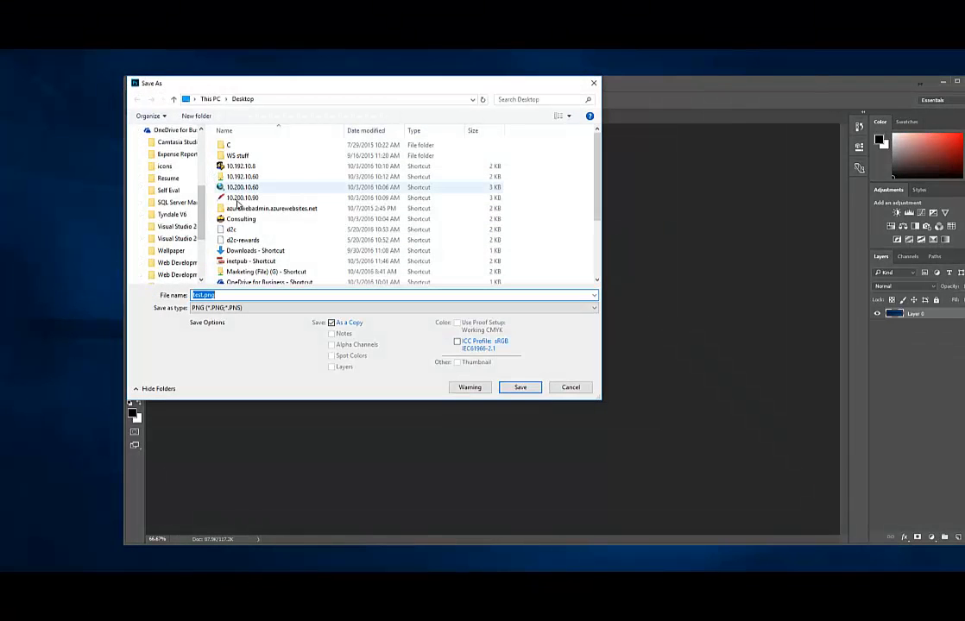
{"action": "left_click", "coordinate": [201, 296]}
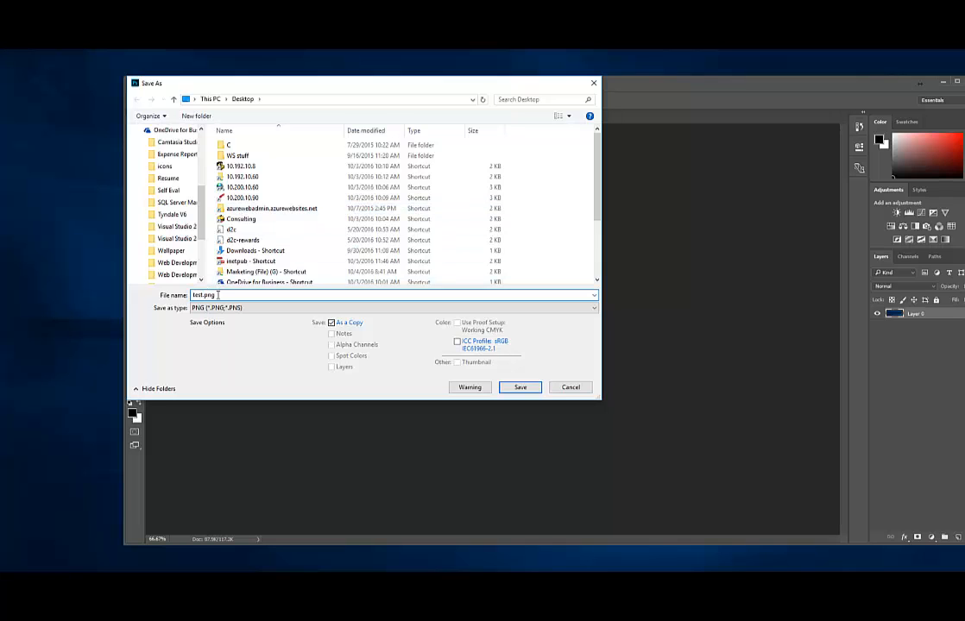
{"action": "left_click_drag", "start_coordinate": [218, 295], "coordinate": [170, 294]}
{"action": "left_click", "coordinate": [234, 309]}
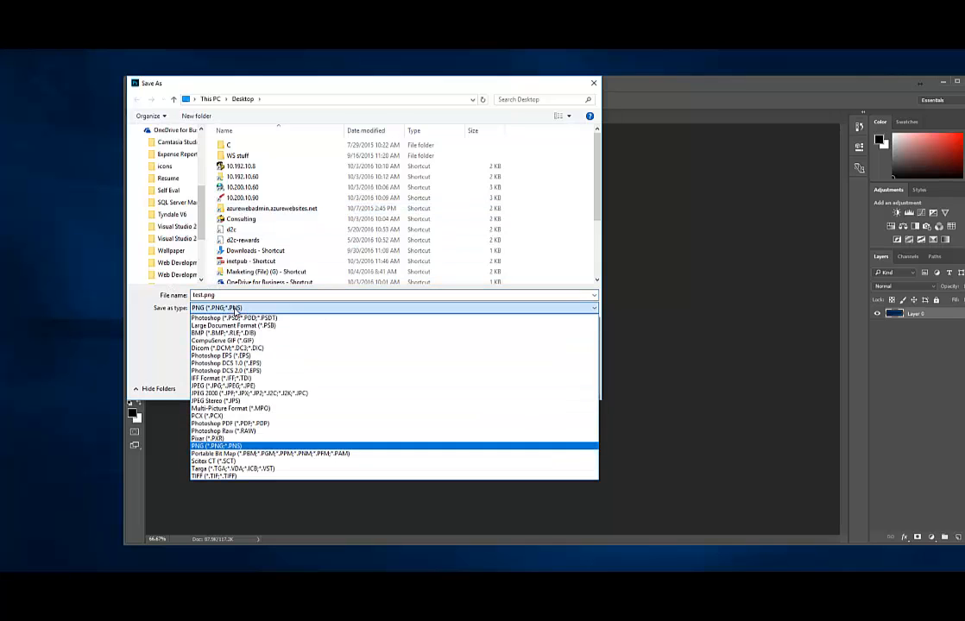
{"action": "left_click", "coordinate": [226, 386]}
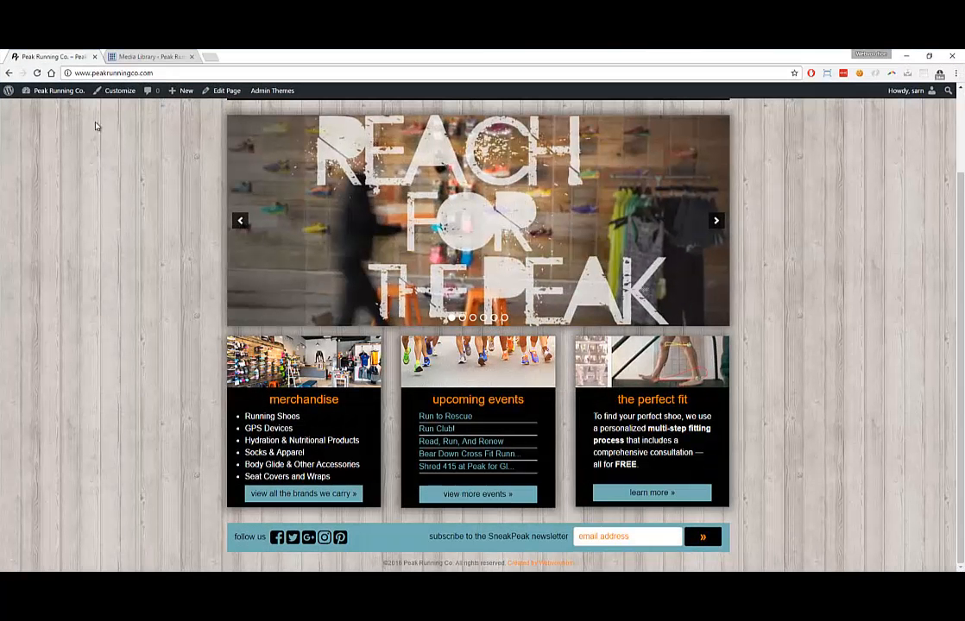
{"action": "left_click", "coordinate": [113, 57]}
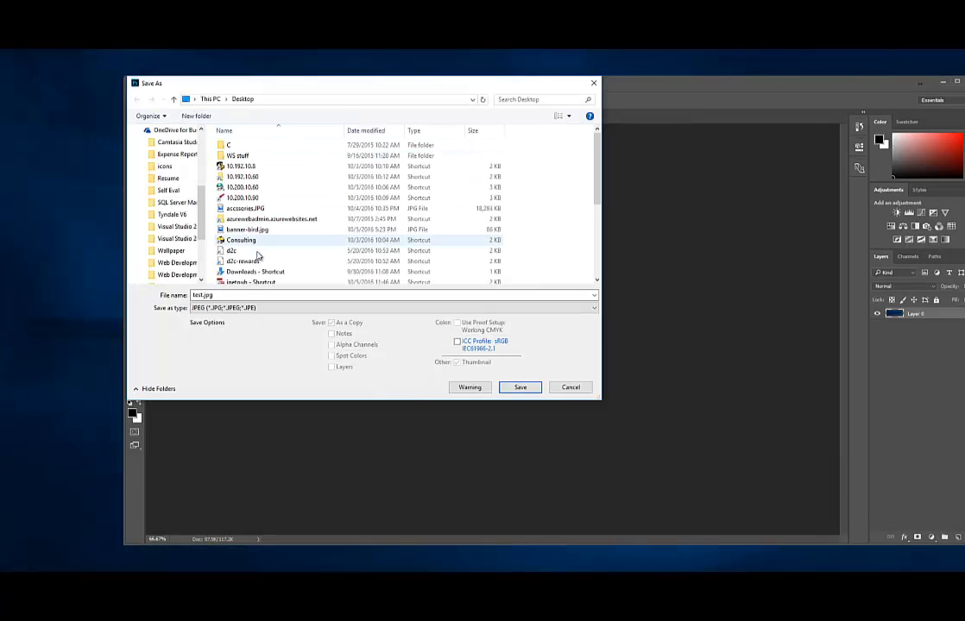
{"action": "left_click", "coordinate": [254, 294]}
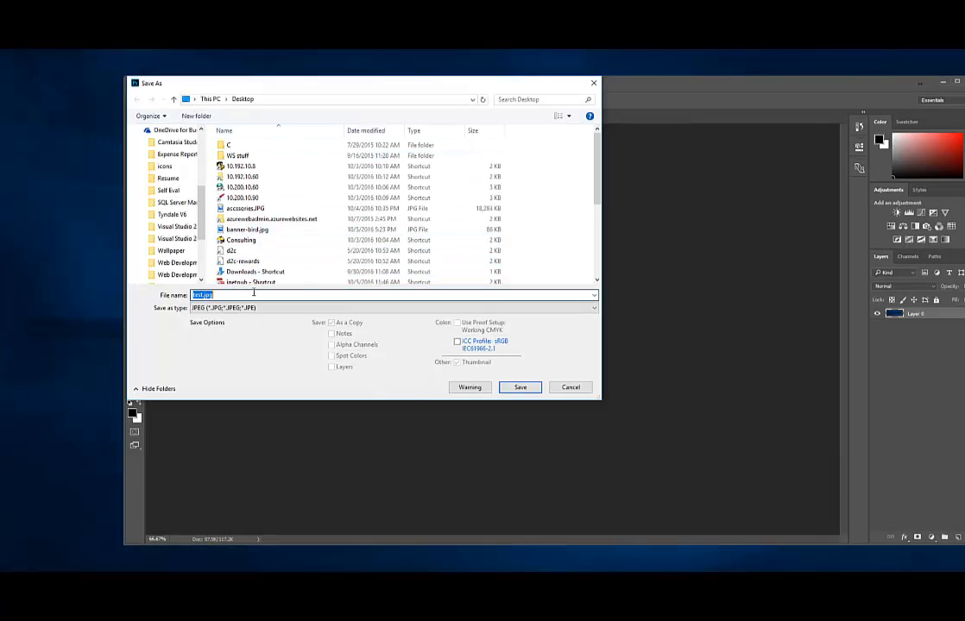
{"action": "left_click", "coordinate": [293, 294]}
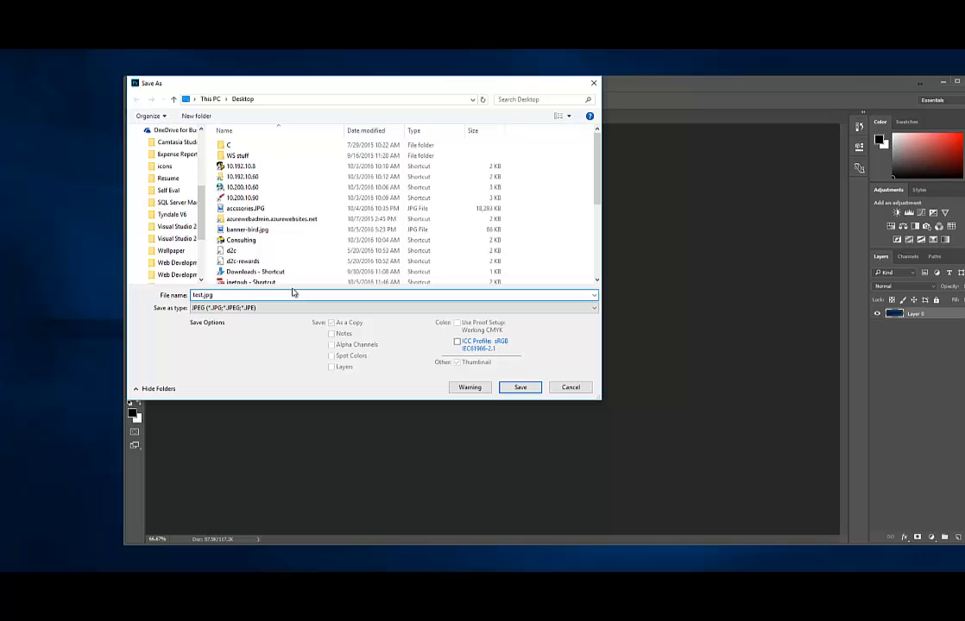
{"action": "key", "text": "Return"}
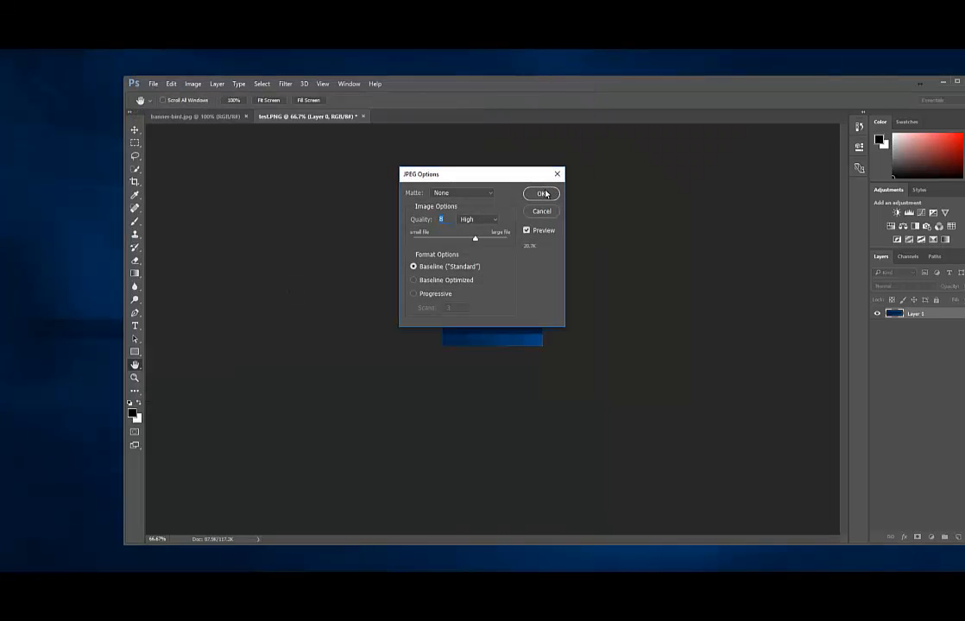
{"action": "left_click", "coordinate": [541, 193]}
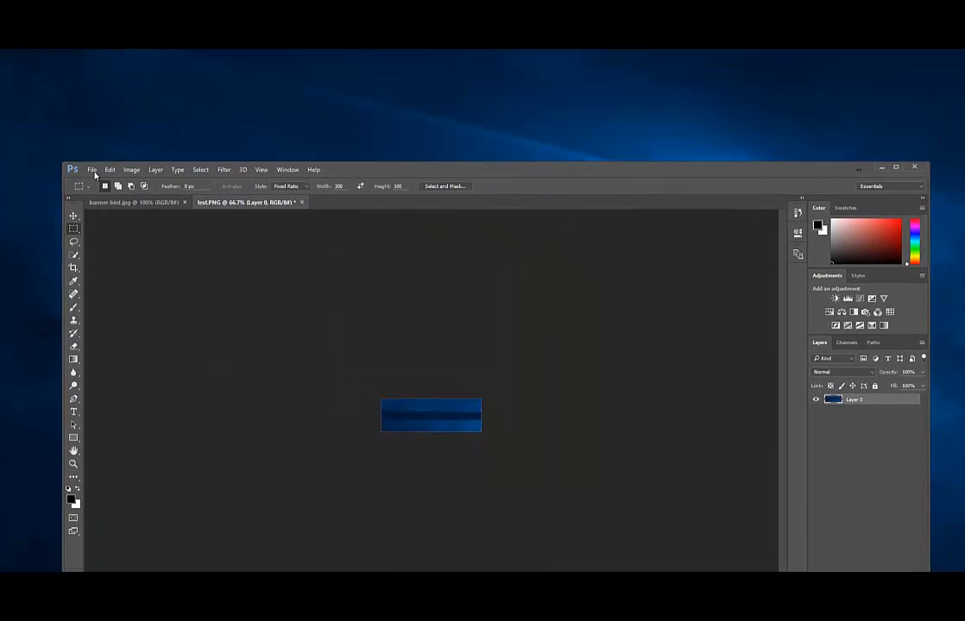
Preview test.jpg in Photos to check the result, then close it
{"action": "left_click_drag", "start_coordinate": [198, 107], "coordinate": [217, 108]}
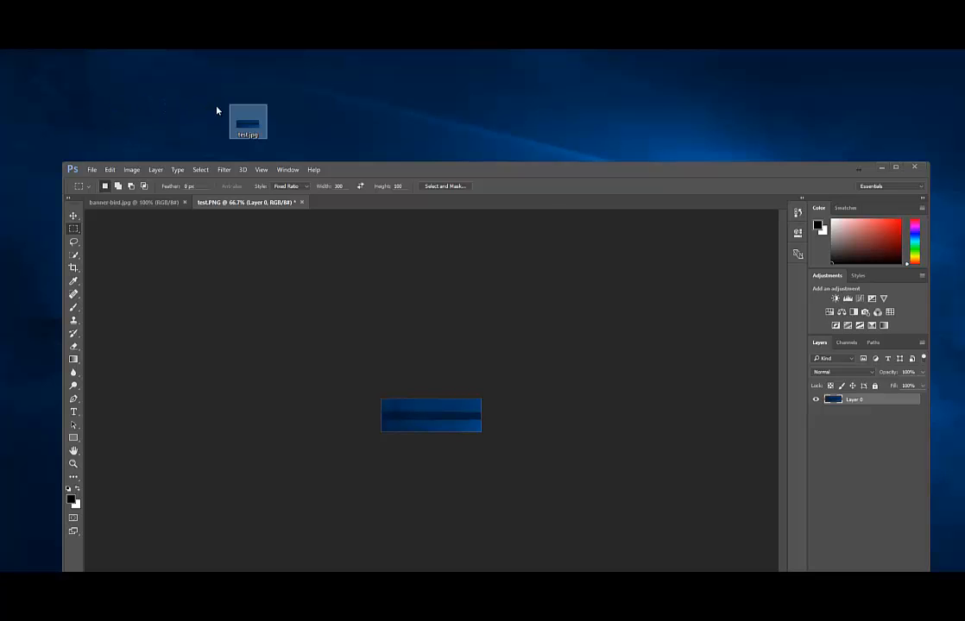
{"action": "double_click", "coordinate": [249, 120]}
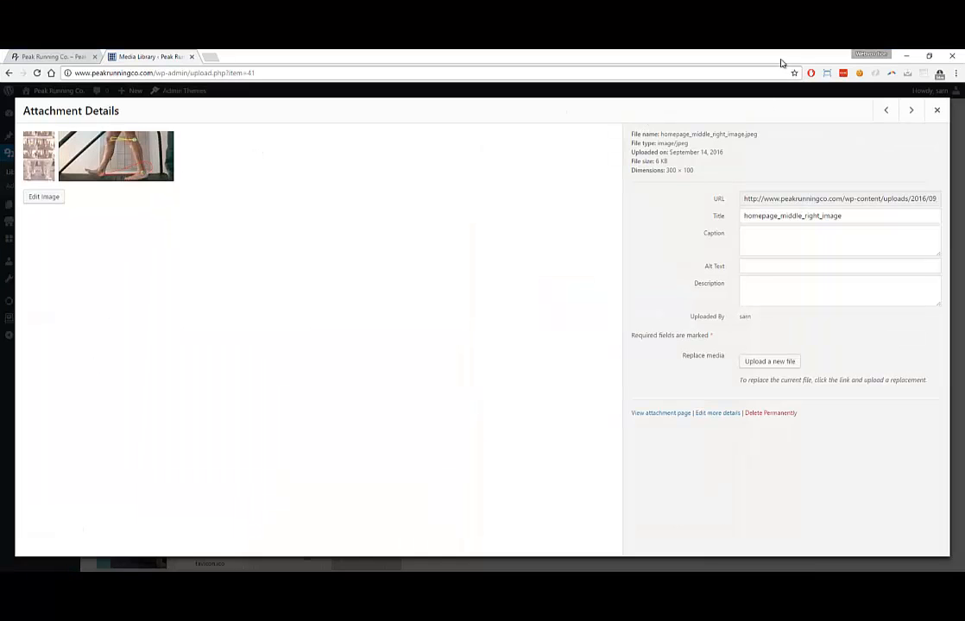
{"action": "left_click_drag", "start_coordinate": [782, 63], "coordinate": [747, 280]}
{"action": "left_click", "coordinate": [627, 256]}
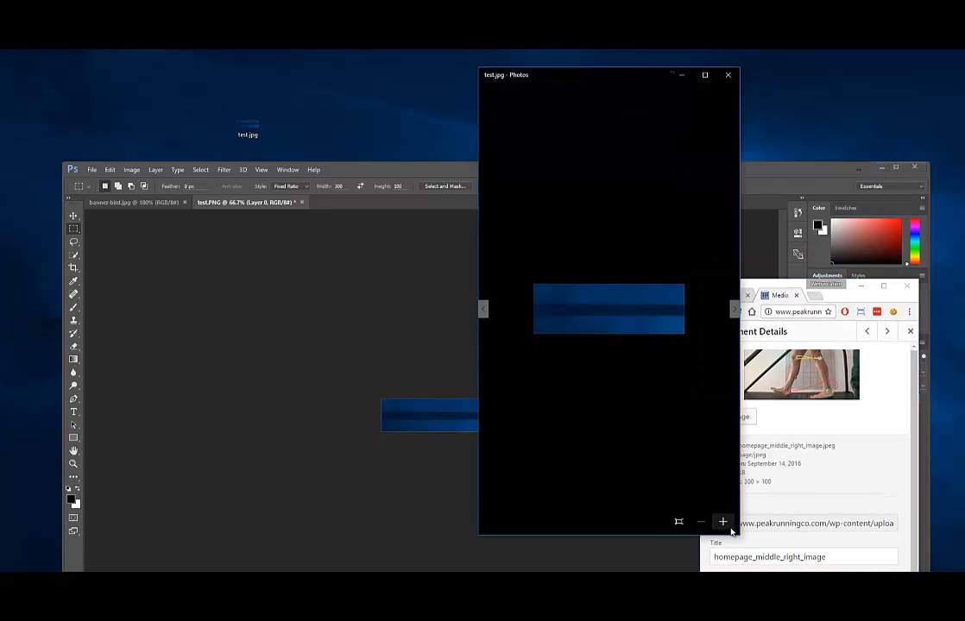
{"action": "left_click_drag", "start_coordinate": [741, 537], "coordinate": [621, 290]}
{"action": "left_click", "coordinate": [717, 75]}
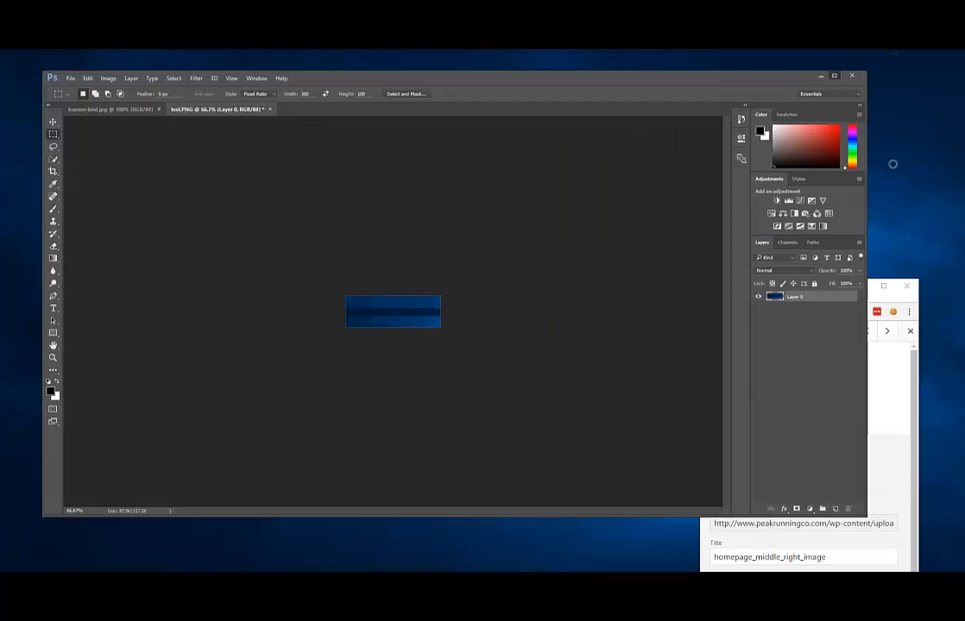
Minimize Photoshop and maximize the browser showing the Attachment Details
{"action": "left_click", "coordinate": [894, 167]}
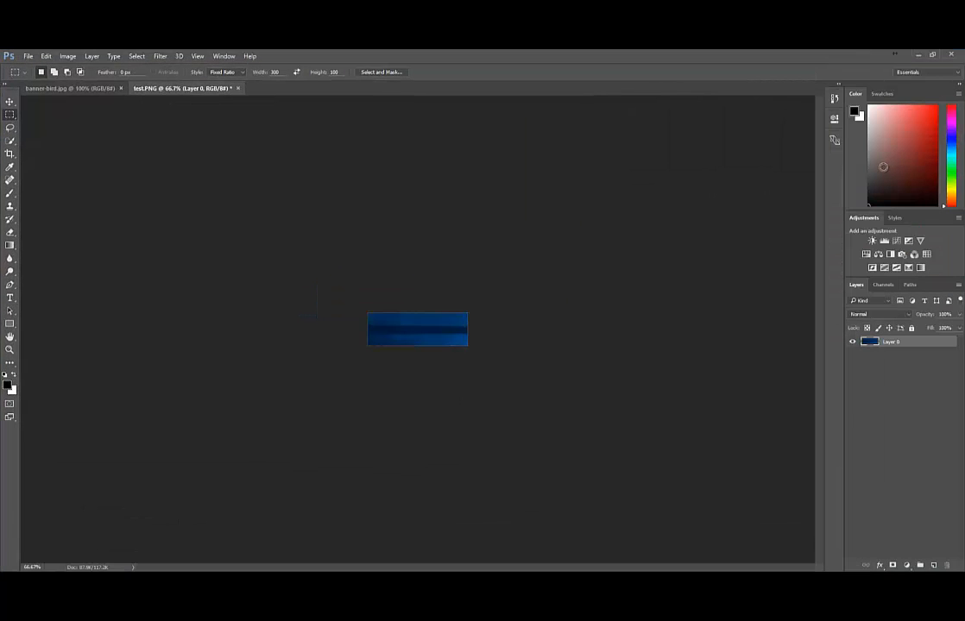
{"action": "left_click", "coordinate": [919, 56]}
{"action": "left_click", "coordinate": [883, 286]}
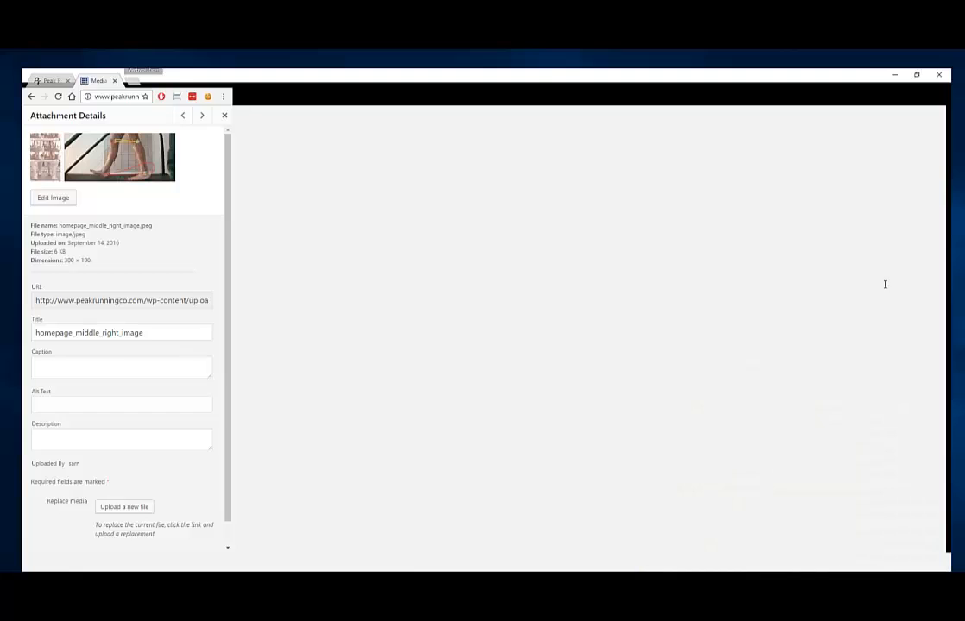
Download a backup of homepage_middle_right_image.jpeg, then close Attachment Details
{"action": "right_click", "coordinate": [163, 169]}
{"action": "left_click", "coordinate": [177, 158]}
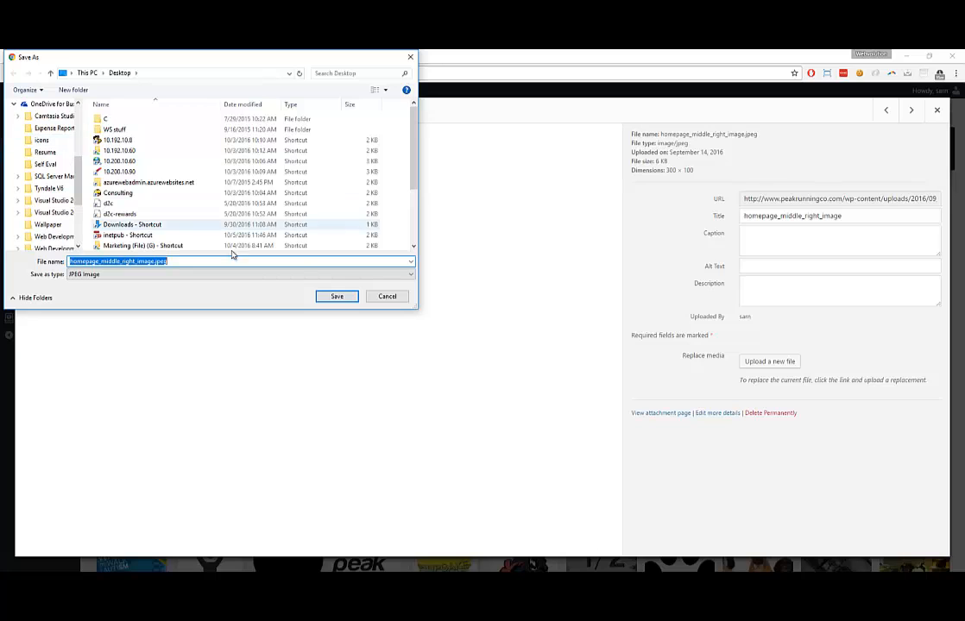
{"action": "left_click", "coordinate": [337, 296]}
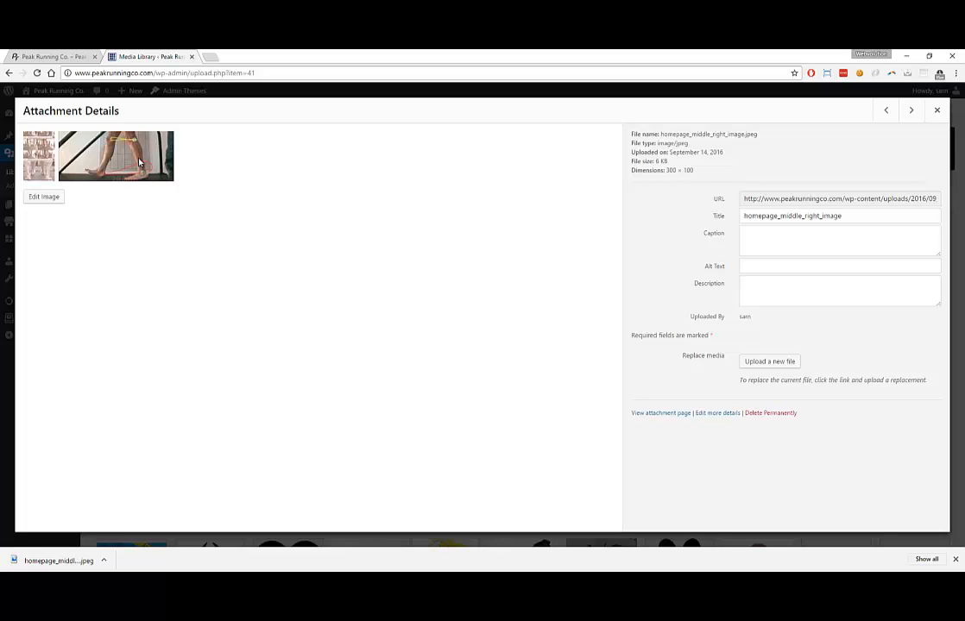
{"action": "left_click", "coordinate": [936, 110]}
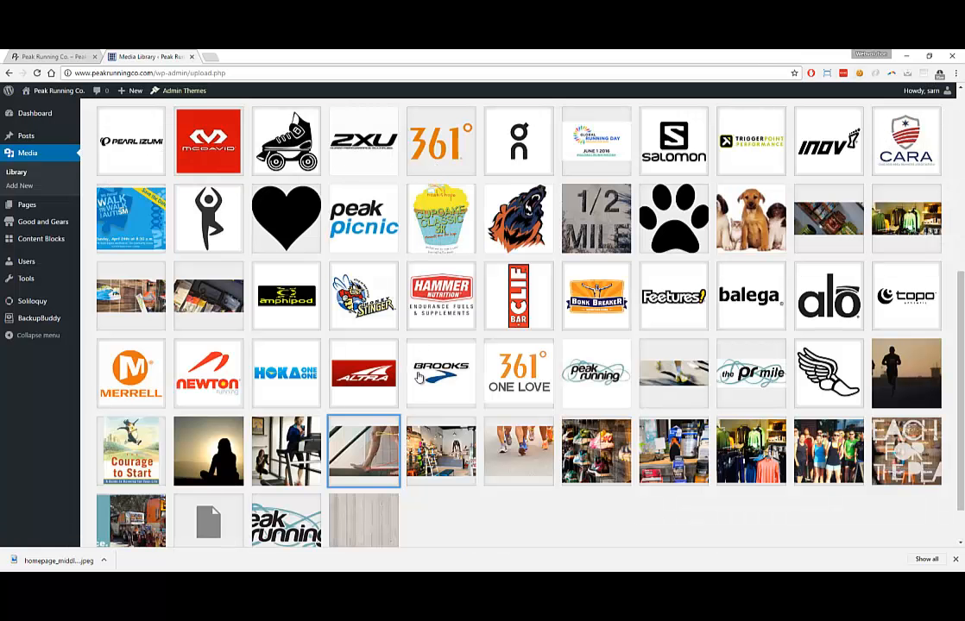
Replace homepage_middle_right_image's file with test.jpg and update the media item
{"action": "left_click", "coordinate": [356, 447]}
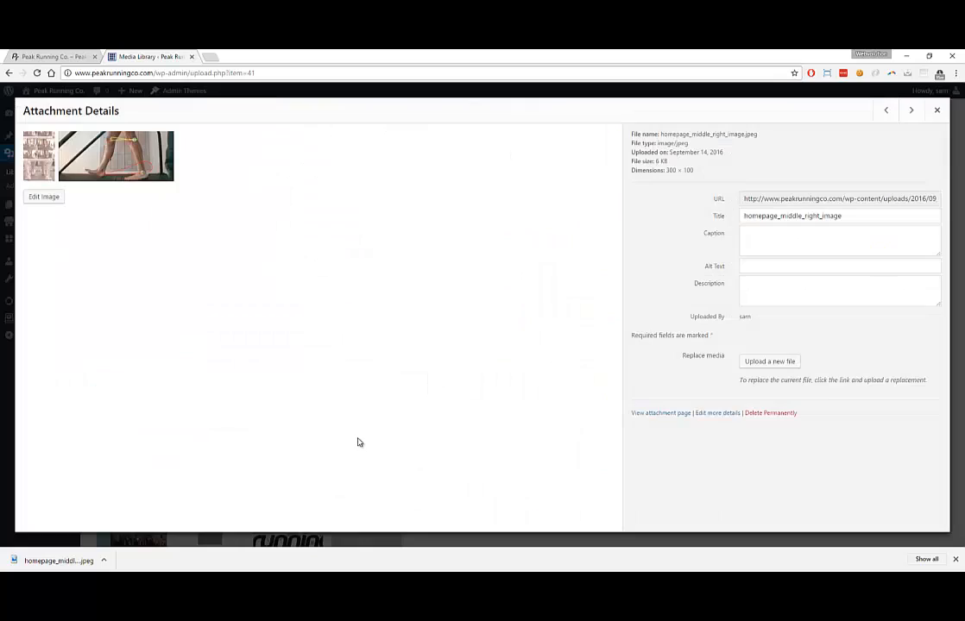
{"action": "left_click", "coordinate": [775, 364]}
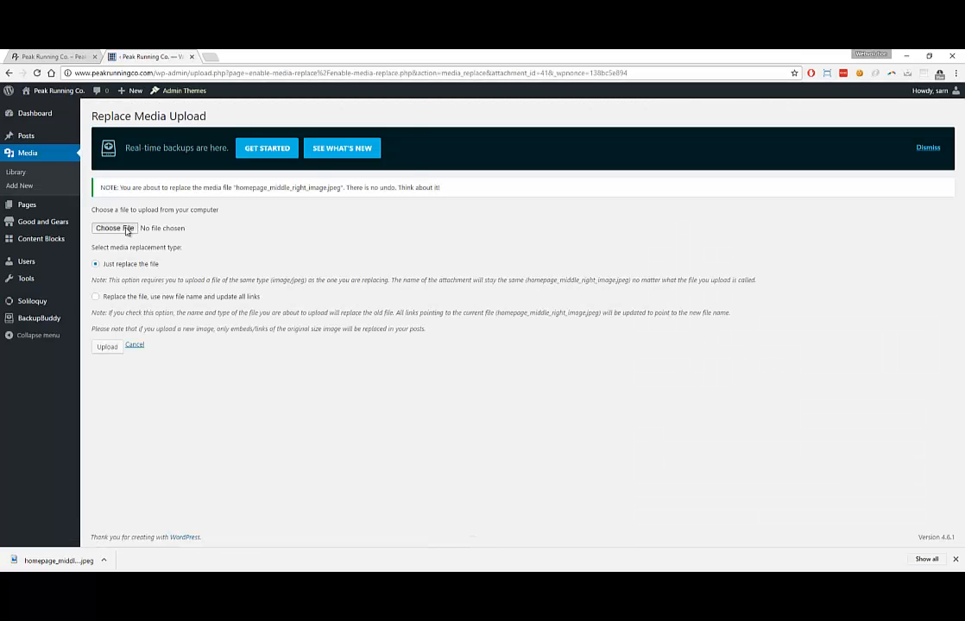
{"action": "left_click", "coordinate": [129, 227]}
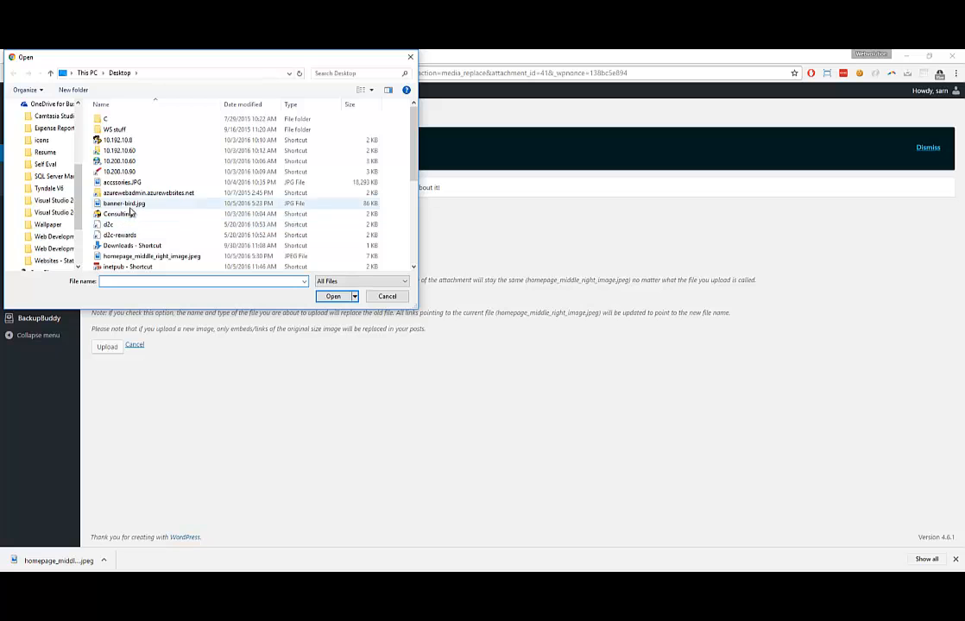
{"action": "scroll", "coordinate": [302, 164], "scroll_direction": "down", "scroll_amount": 3}
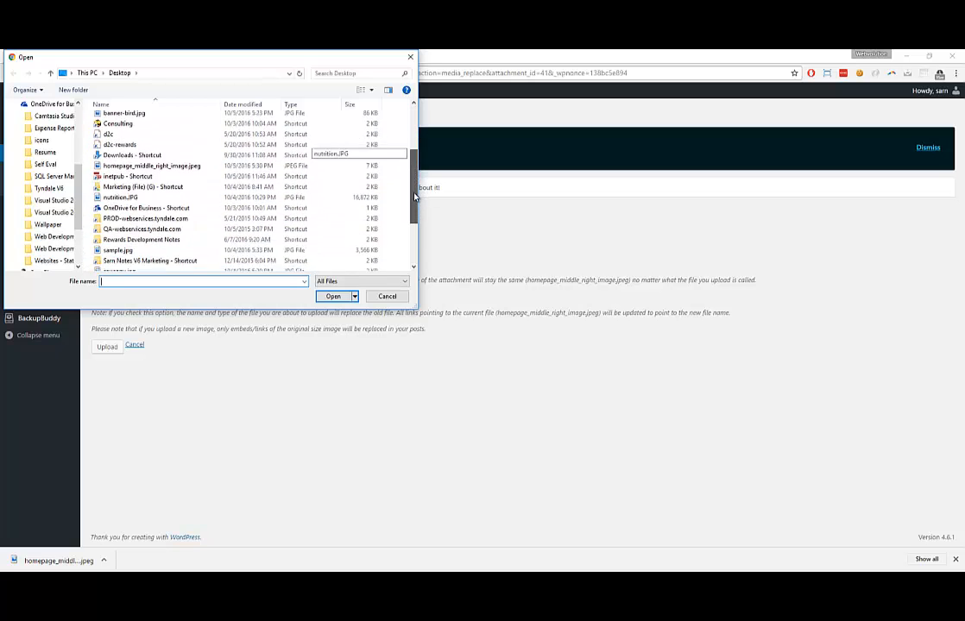
{"action": "double_click", "coordinate": [112, 231]}
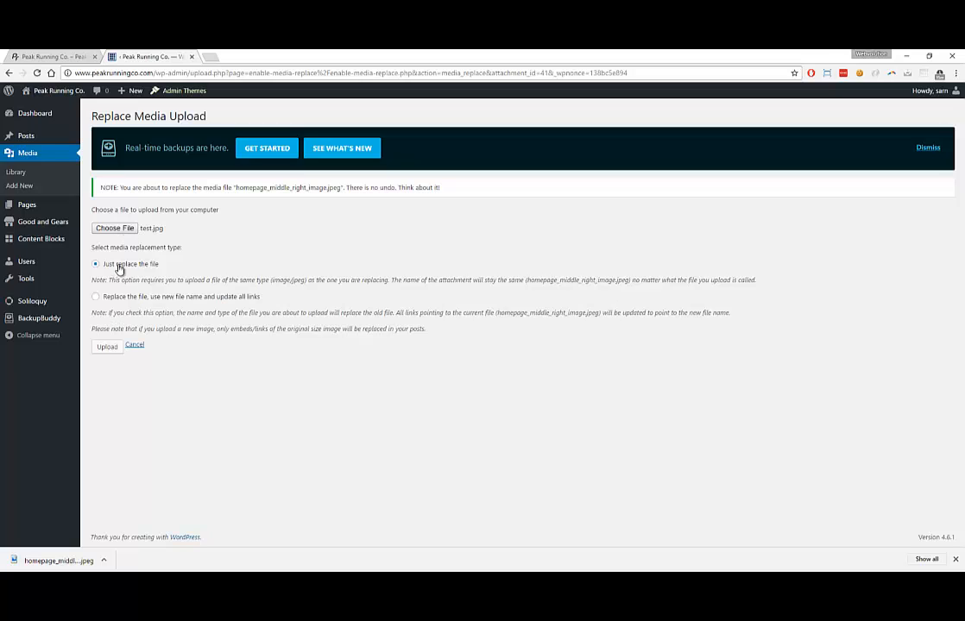
{"action": "left_click", "coordinate": [107, 348]}
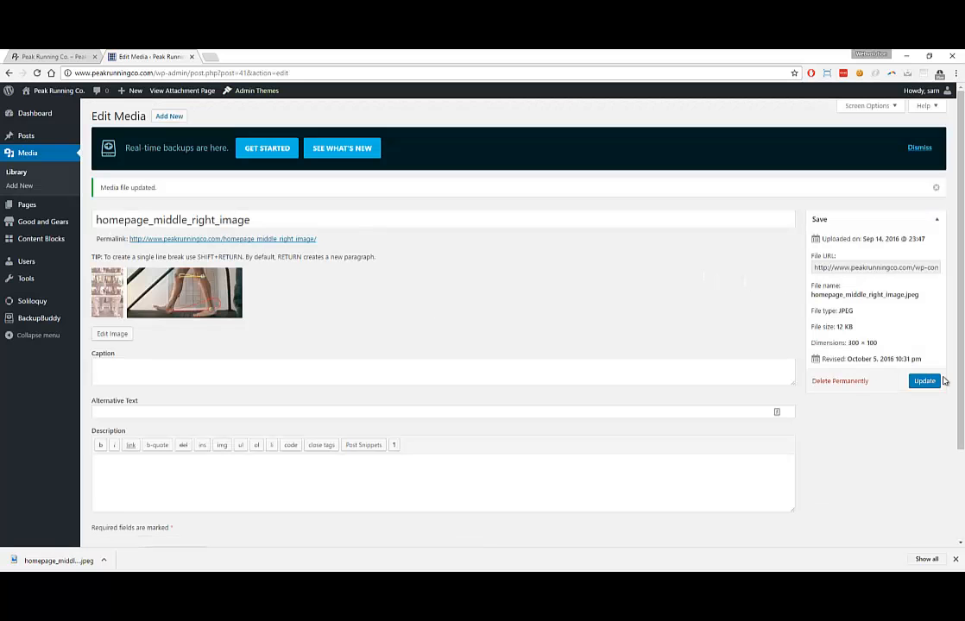
{"action": "left_click", "coordinate": [932, 384]}
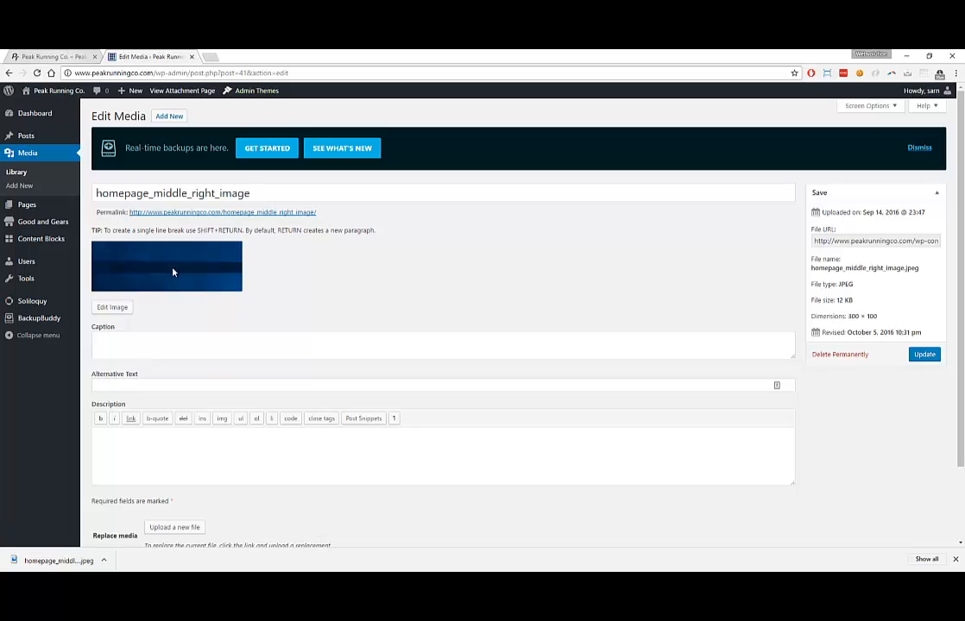
Reload the live homepage to see the blue test image in the perfect fit panel
{"action": "left_click", "coordinate": [59, 57]}
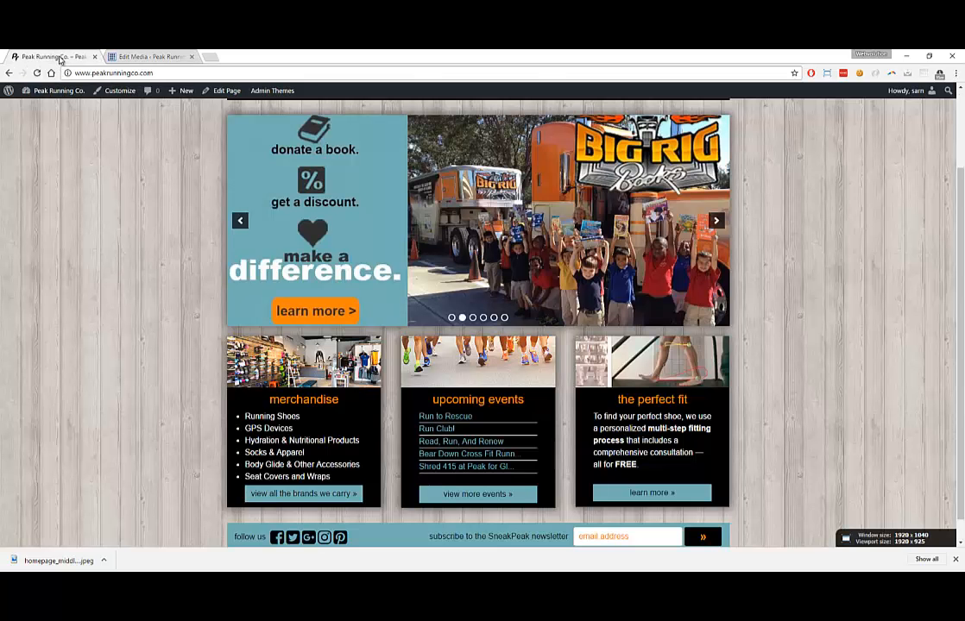
{"action": "key", "text": "F5"}
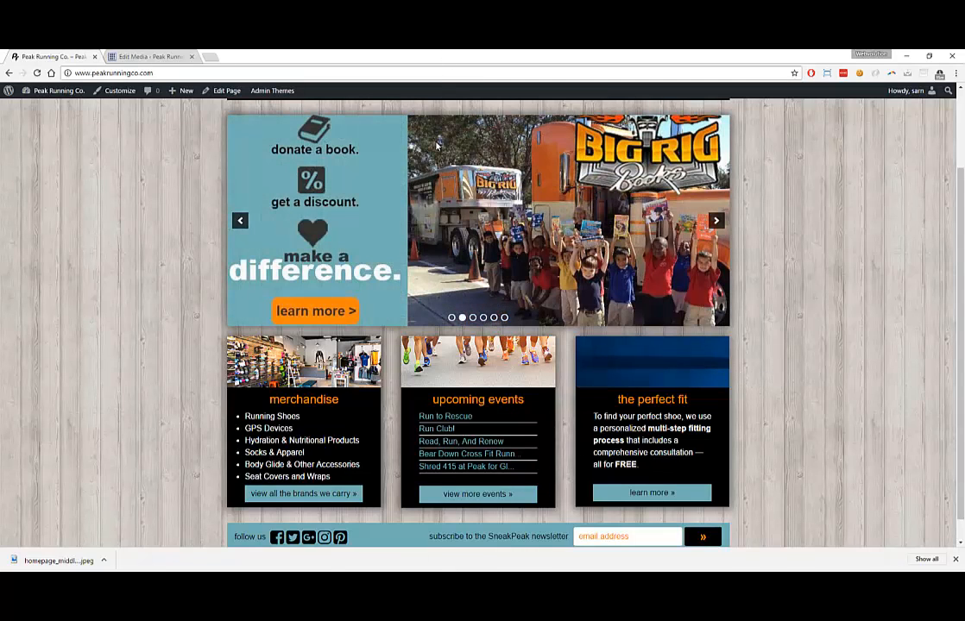
{"action": "key", "text": "super+Down"}
View test.PNG in Photos, then return the full-screen browser to Edit Media
{"action": "double_click", "coordinate": [209, 174]}
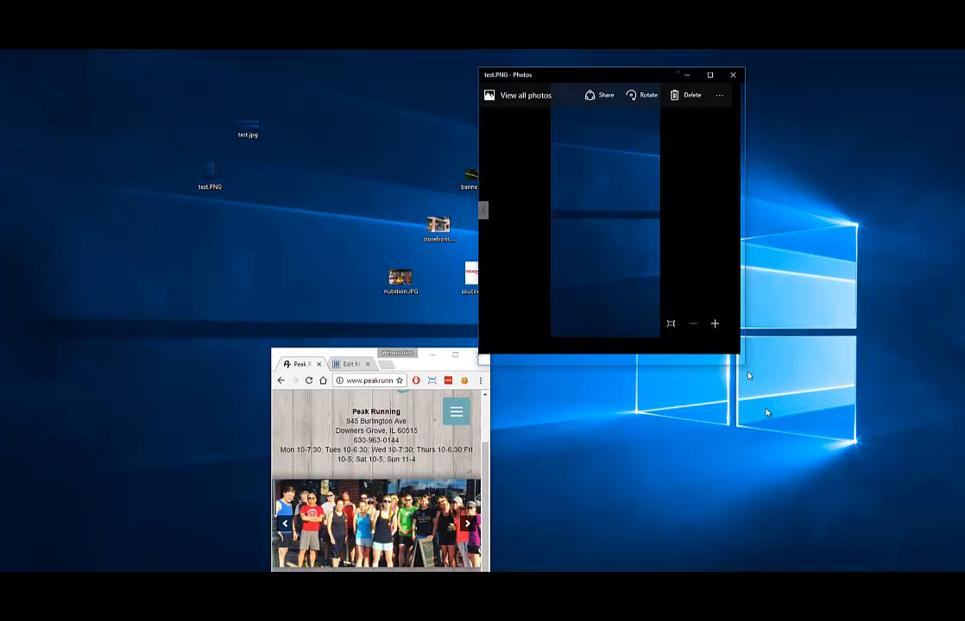
{"action": "left_click_drag", "start_coordinate": [740, 353], "coordinate": [801, 507]}
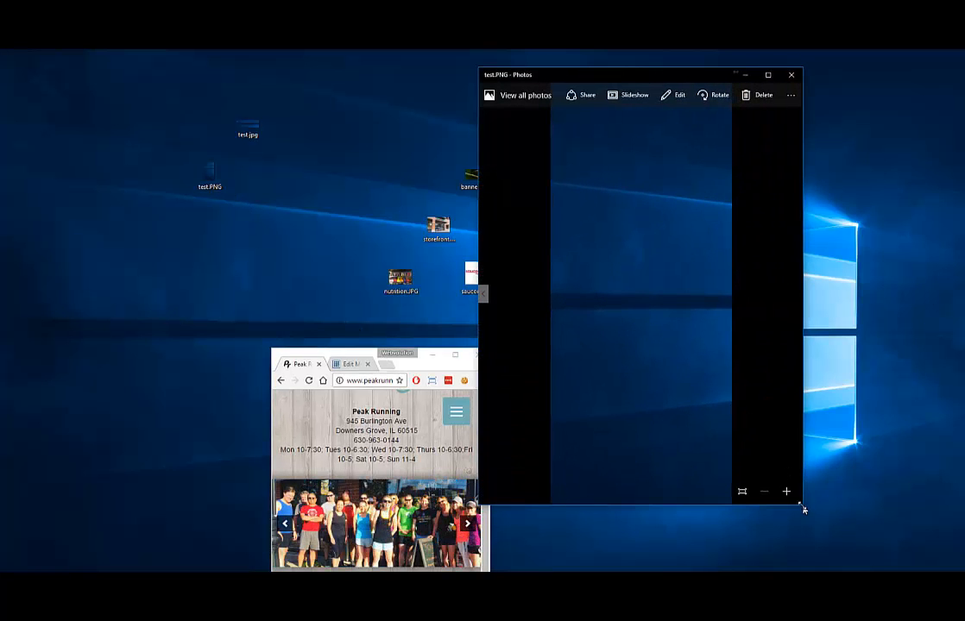
{"action": "left_click", "coordinate": [457, 356]}
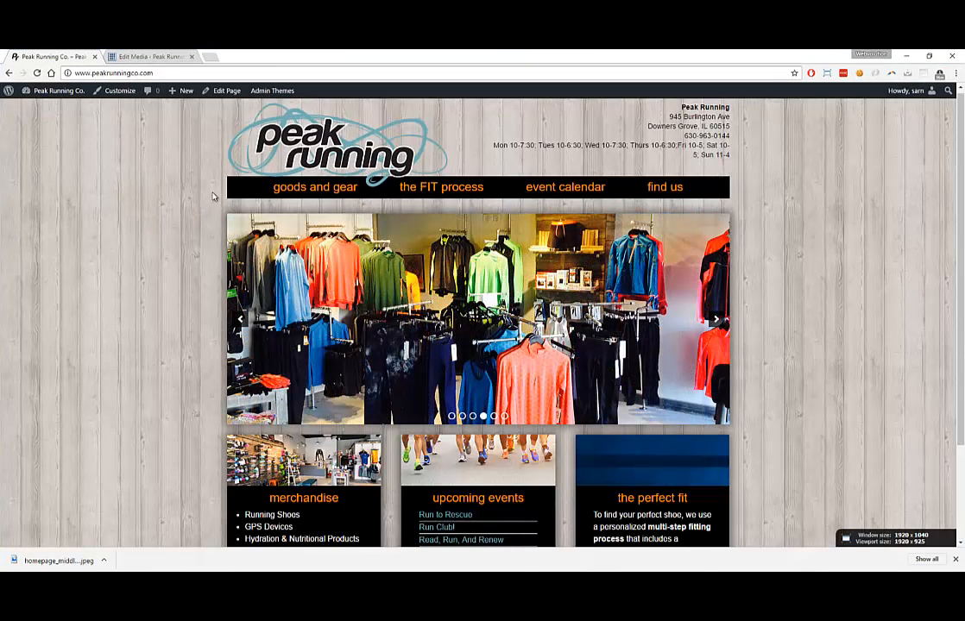
{"action": "left_click", "coordinate": [121, 53]}
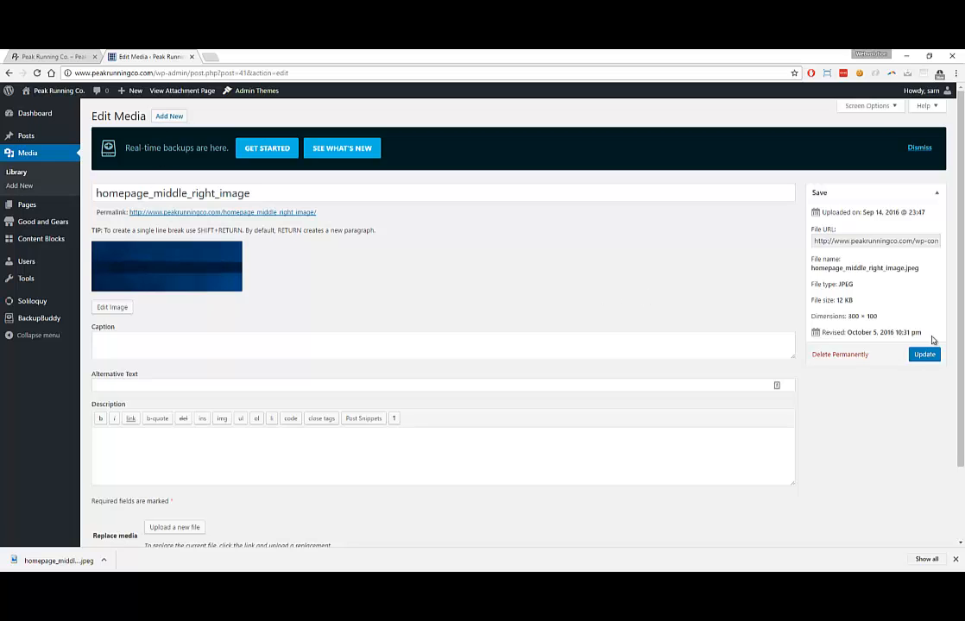
Find and open homepage_middle_right_image in the Media Library
{"action": "left_click", "coordinate": [24, 174]}
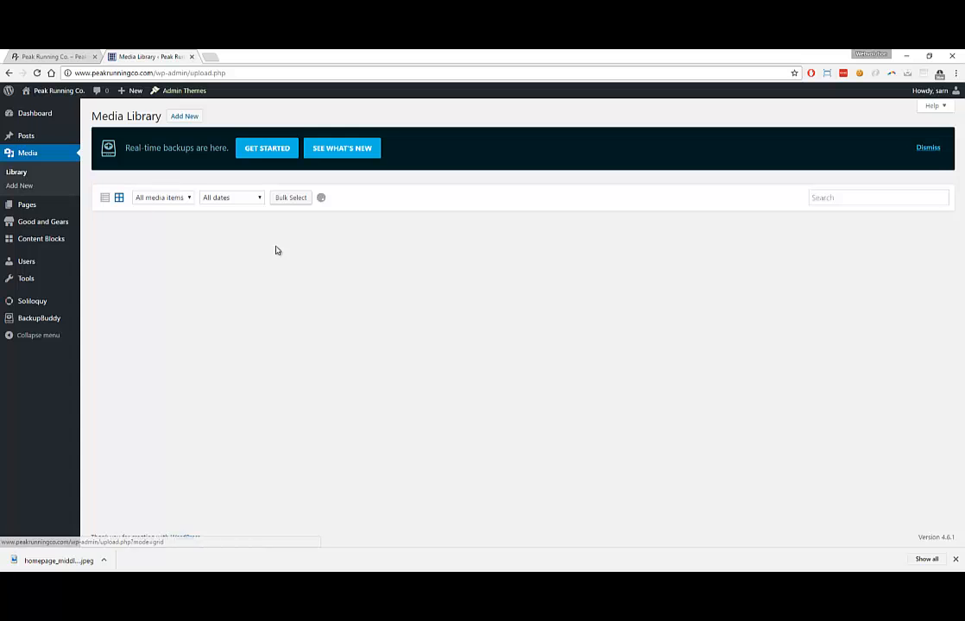
{"action": "scroll", "coordinate": [518, 326], "scroll_direction": "down", "scroll_amount": 3}
{"action": "scroll", "coordinate": [518, 325], "scroll_direction": "down", "scroll_amount": 2}
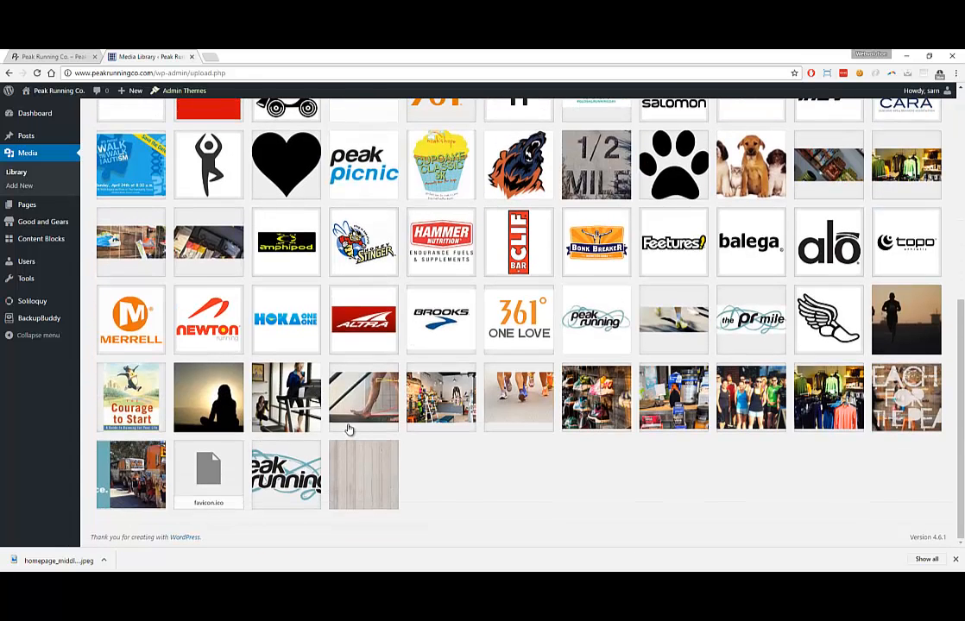
{"action": "scroll", "coordinate": [349, 429], "scroll_direction": "up", "scroll_amount": 4}
{"action": "scroll", "coordinate": [348, 429], "scroll_direction": "down", "scroll_amount": 2}
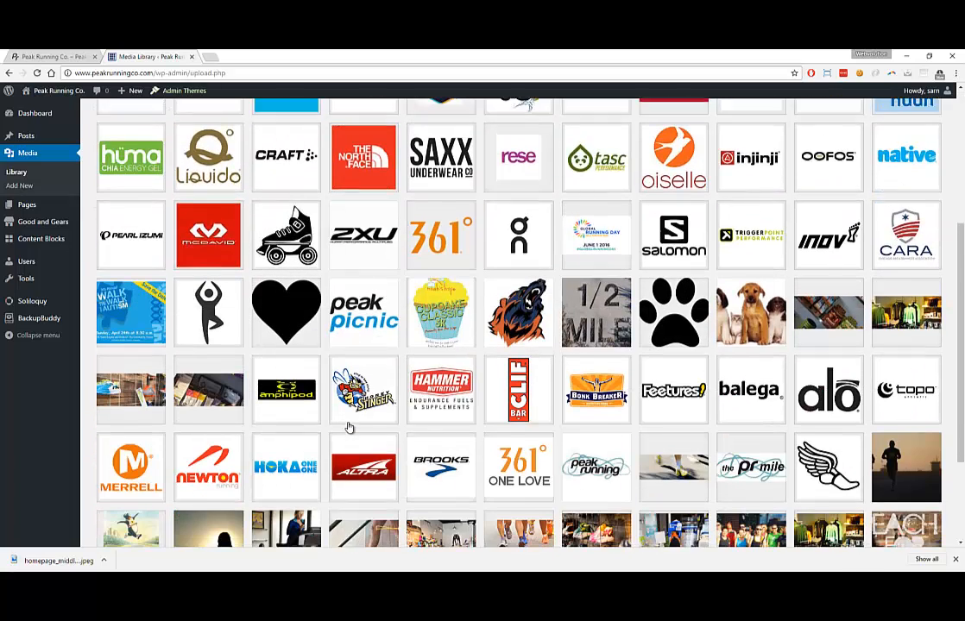
{"action": "scroll", "coordinate": [348, 429], "scroll_direction": "down", "scroll_amount": 2}
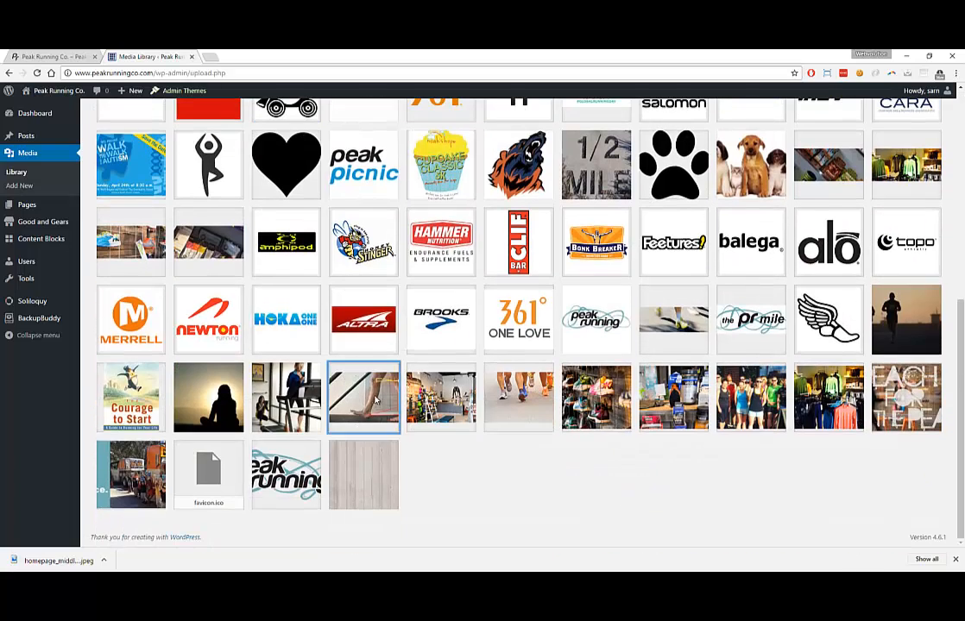
{"action": "left_click", "coordinate": [350, 397]}
Upload the original homepage_middle_right_image.jpeg as its file and reload the live homepage
{"action": "left_click", "coordinate": [764, 362]}
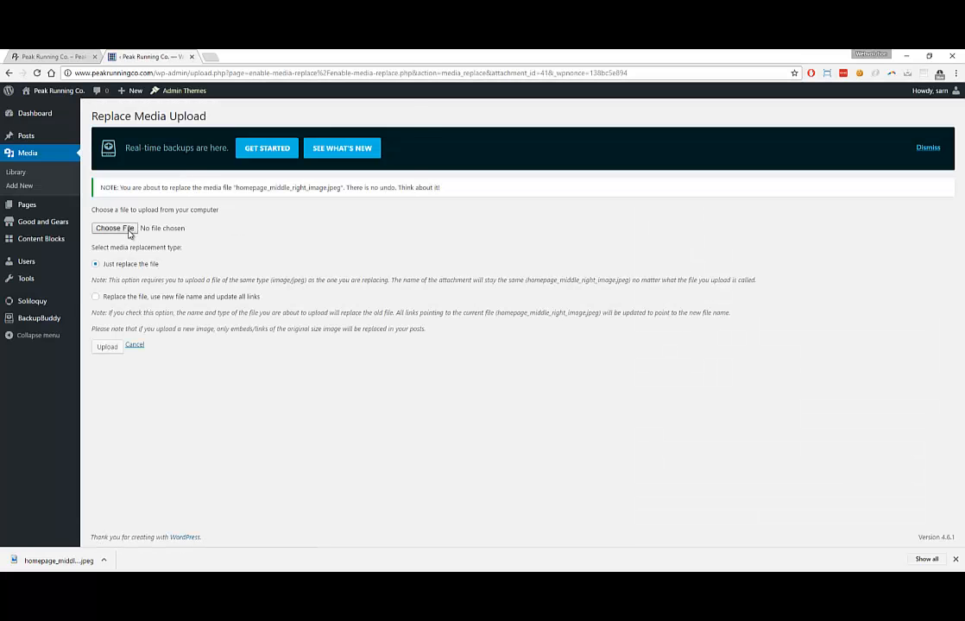
{"action": "left_click", "coordinate": [115, 204]}
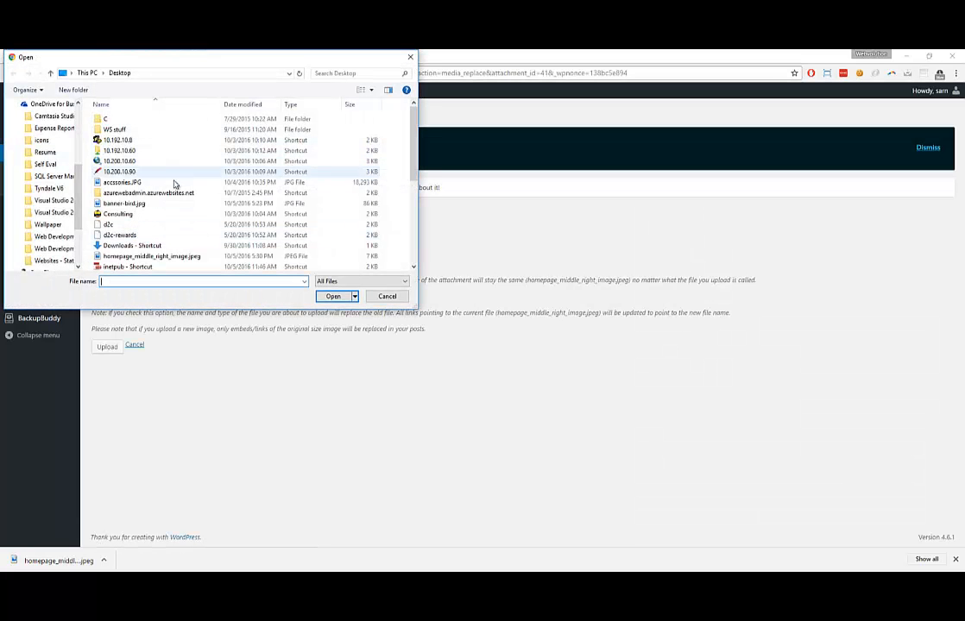
{"action": "double_click", "coordinate": [140, 256]}
{"action": "left_click", "coordinate": [109, 347]}
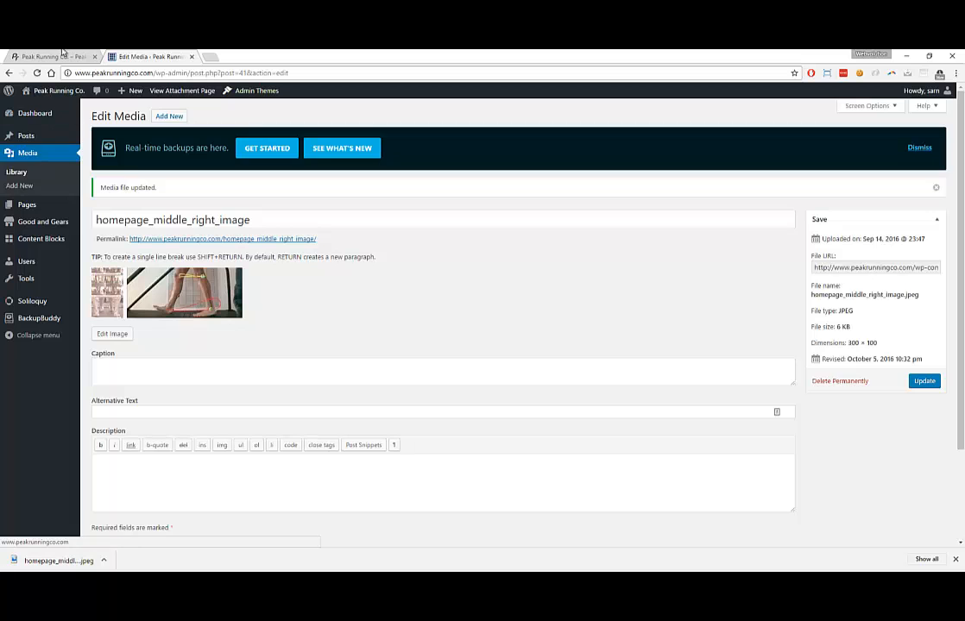
{"action": "left_click", "coordinate": [48, 56]}
{"action": "key", "text": "F5"}
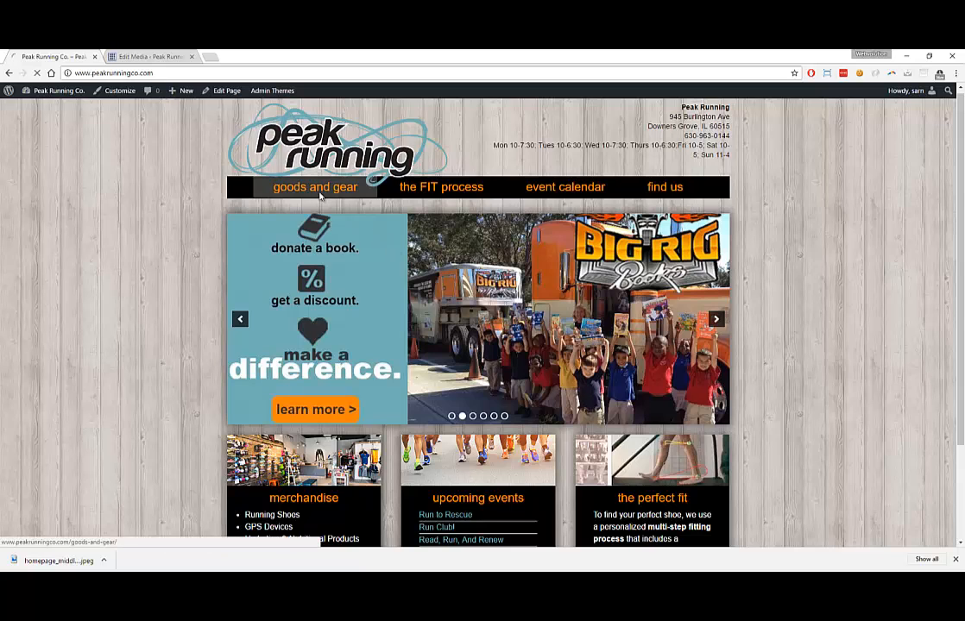
Open the goods and gear page and scroll through its shoes, apparel, nutrition and accessories sections
{"action": "left_click", "coordinate": [319, 196]}
{"action": "scroll", "coordinate": [340, 269], "scroll_direction": "down", "scroll_amount": 2}
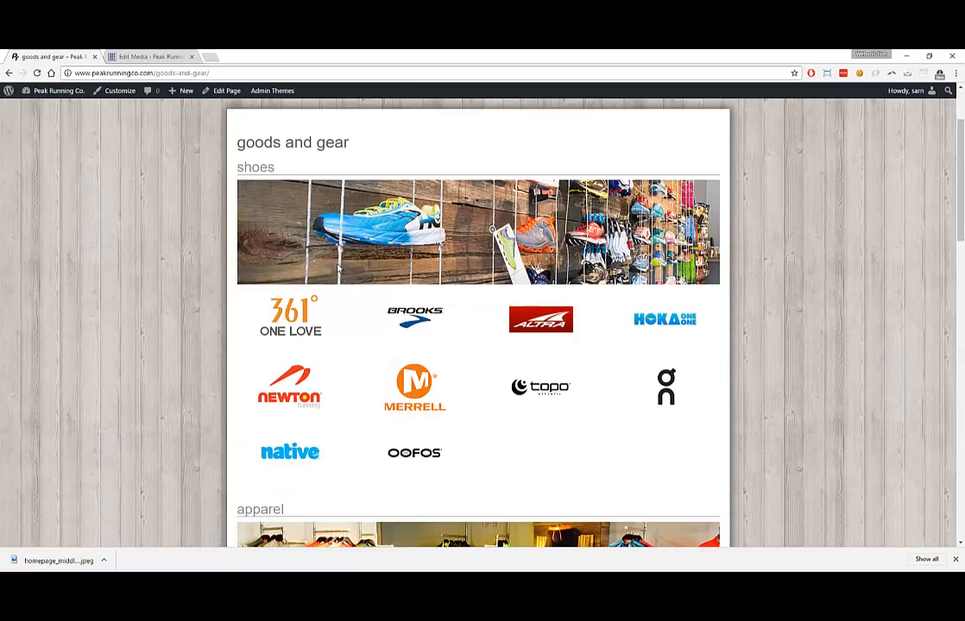
{"action": "scroll", "coordinate": [338, 270], "scroll_direction": "down", "scroll_amount": 1}
{"action": "scroll", "coordinate": [324, 212], "scroll_direction": "up", "scroll_amount": 2}
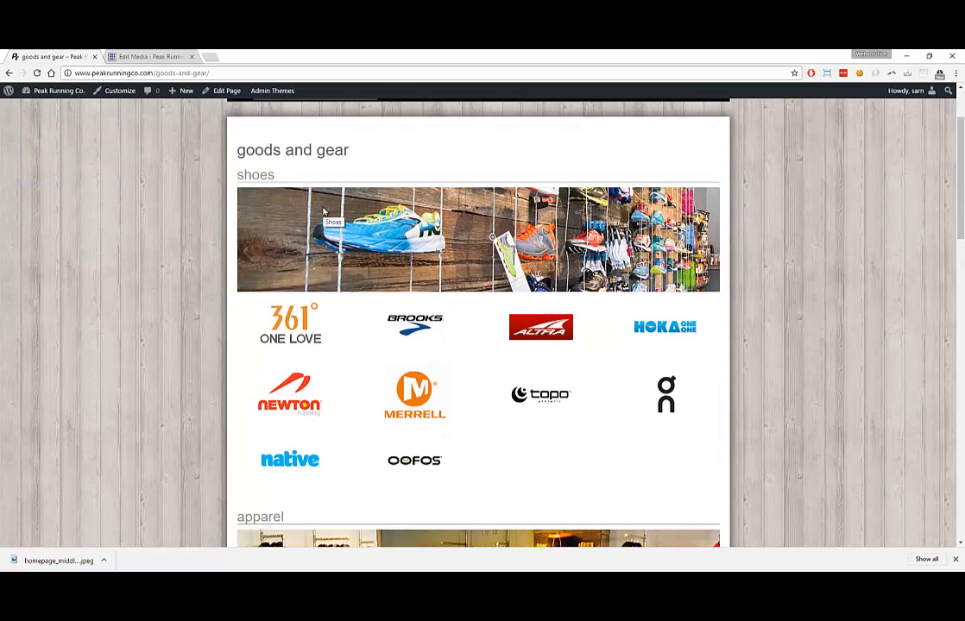
{"action": "scroll", "coordinate": [324, 211], "scroll_direction": "down", "scroll_amount": 12}
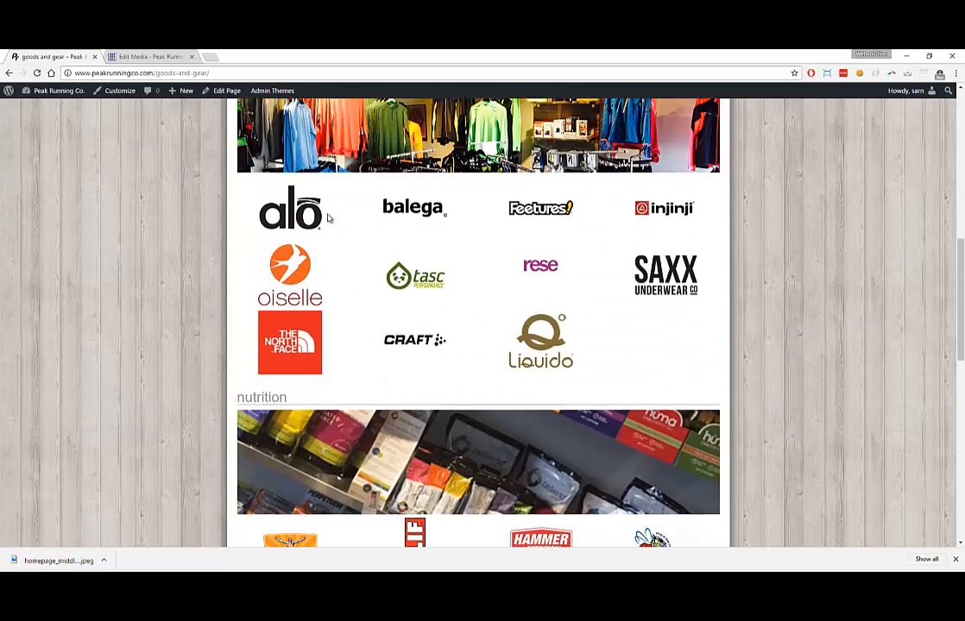
{"action": "scroll", "coordinate": [327, 221], "scroll_direction": "down", "scroll_amount": 2}
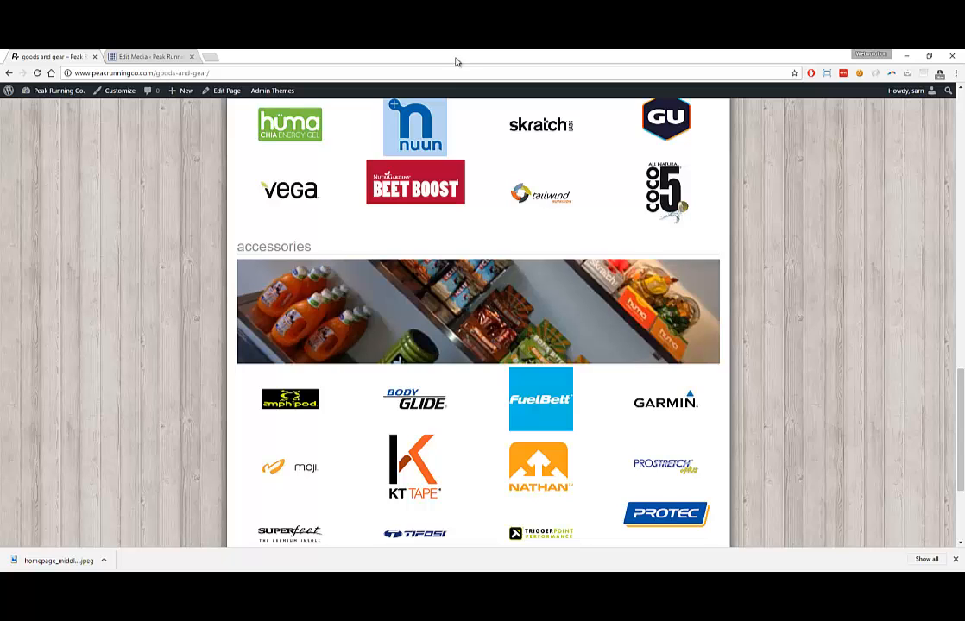
{"action": "scroll", "coordinate": [354, 298], "scroll_direction": "up", "scroll_amount": 4}
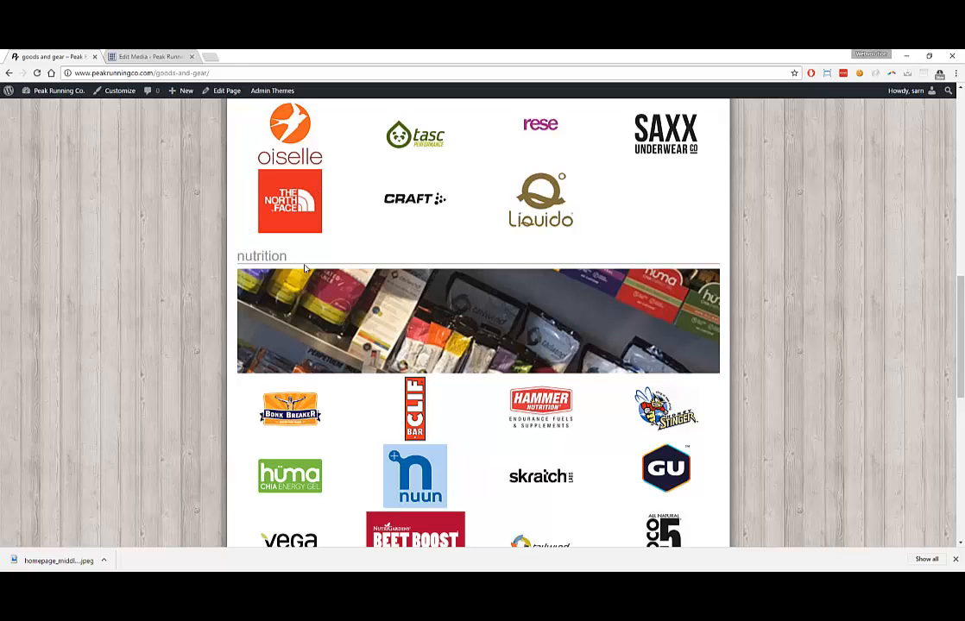
{"action": "left_click", "coordinate": [151, 56]}
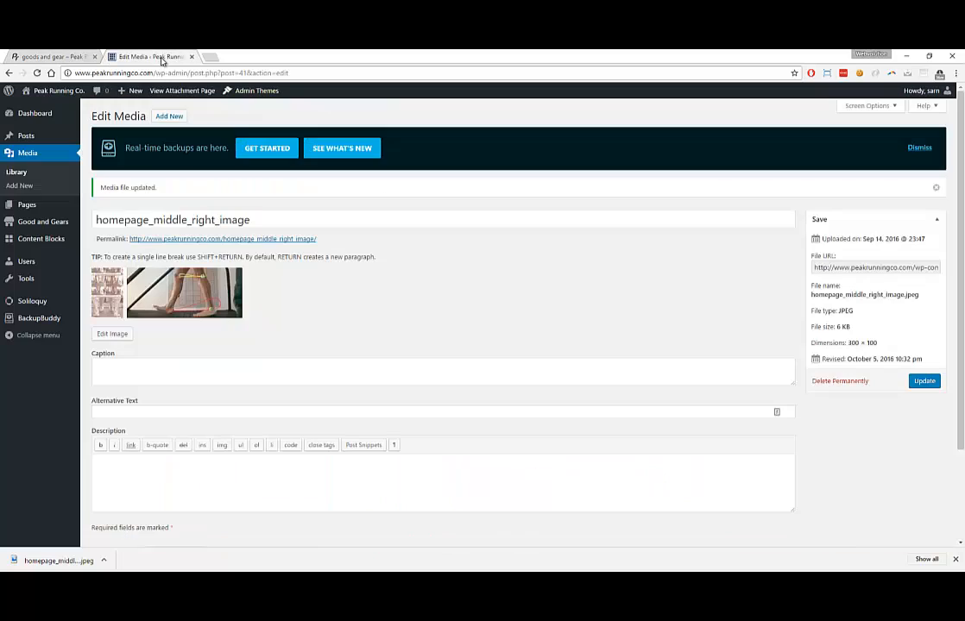
{"action": "left_click", "coordinate": [19, 173]}
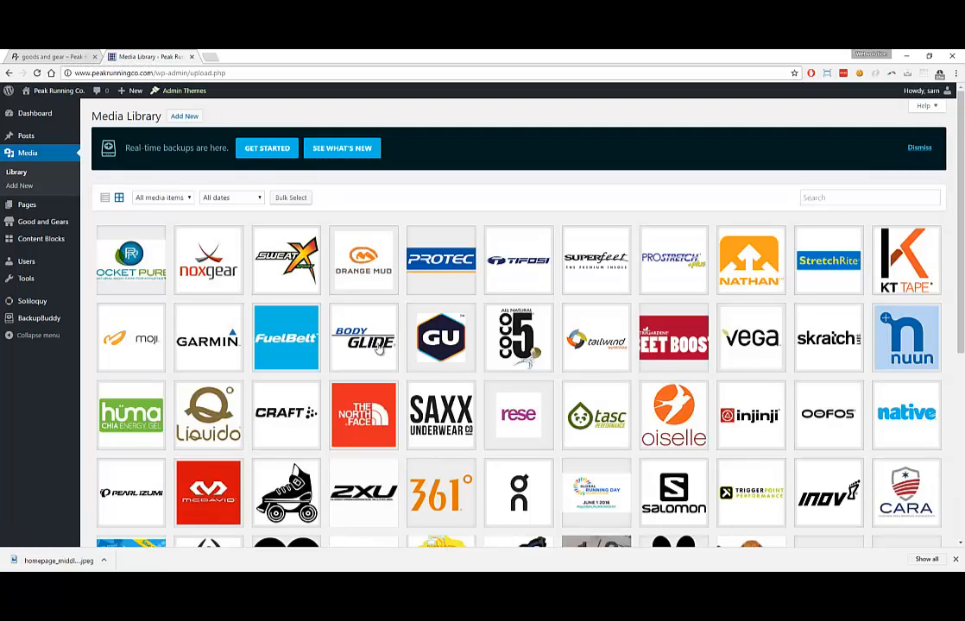
{"action": "scroll", "coordinate": [377, 347], "scroll_direction": "down", "scroll_amount": 4}
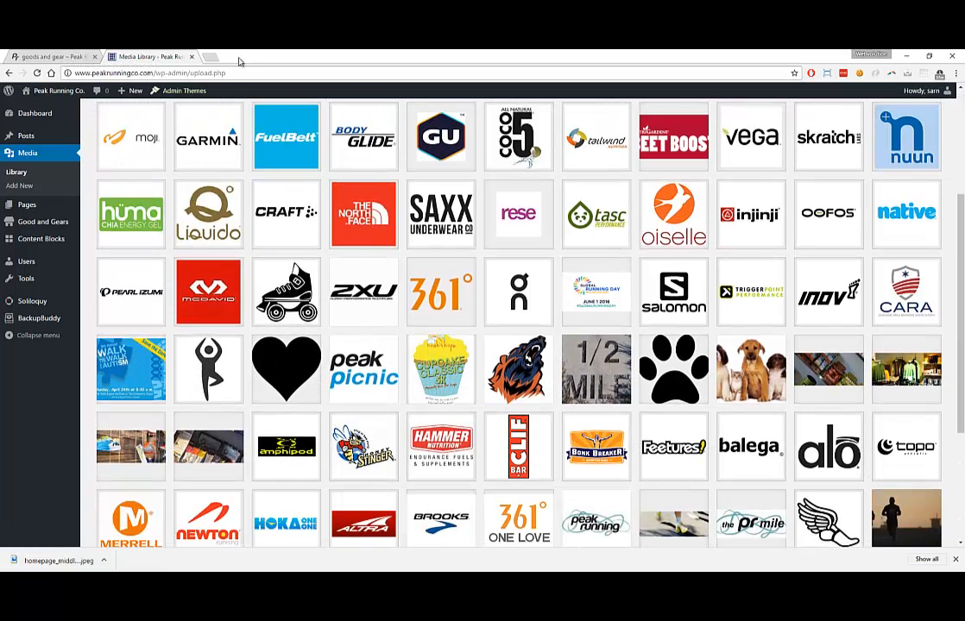
{"action": "left_click", "coordinate": [830, 366]}
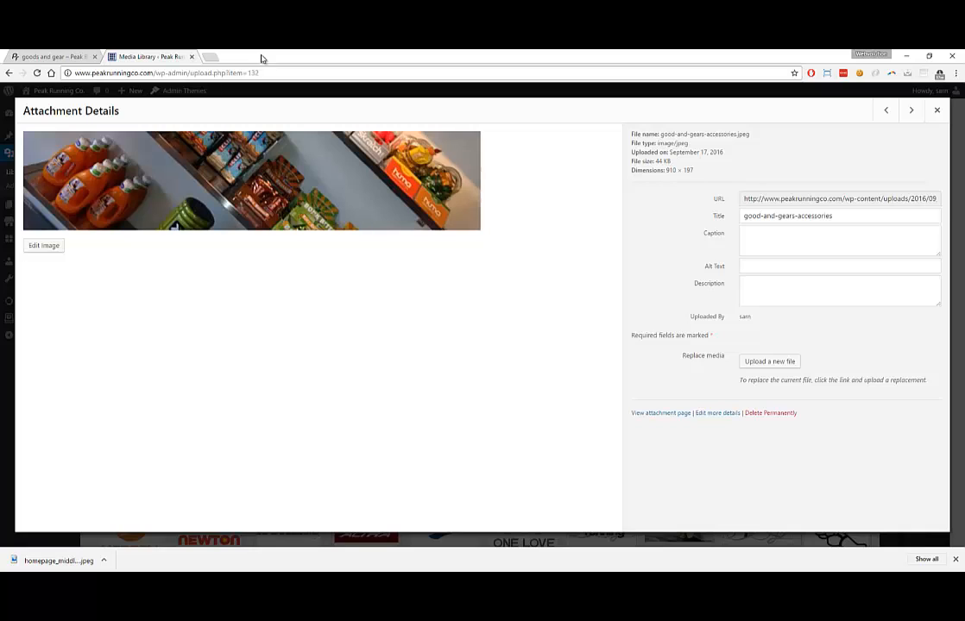
{"action": "left_click", "coordinate": [43, 57]}
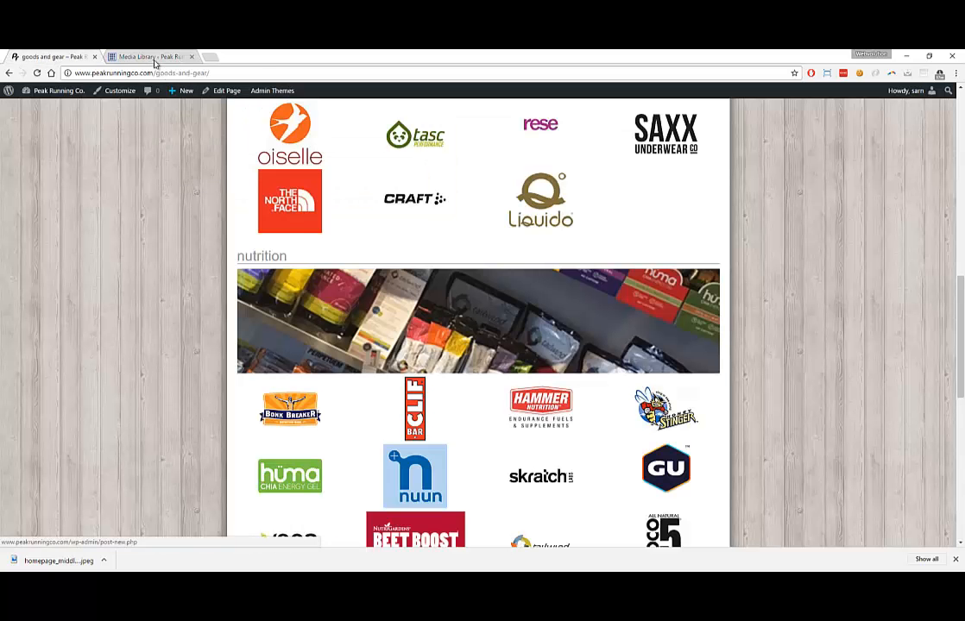
{"action": "left_click", "coordinate": [152, 57]}
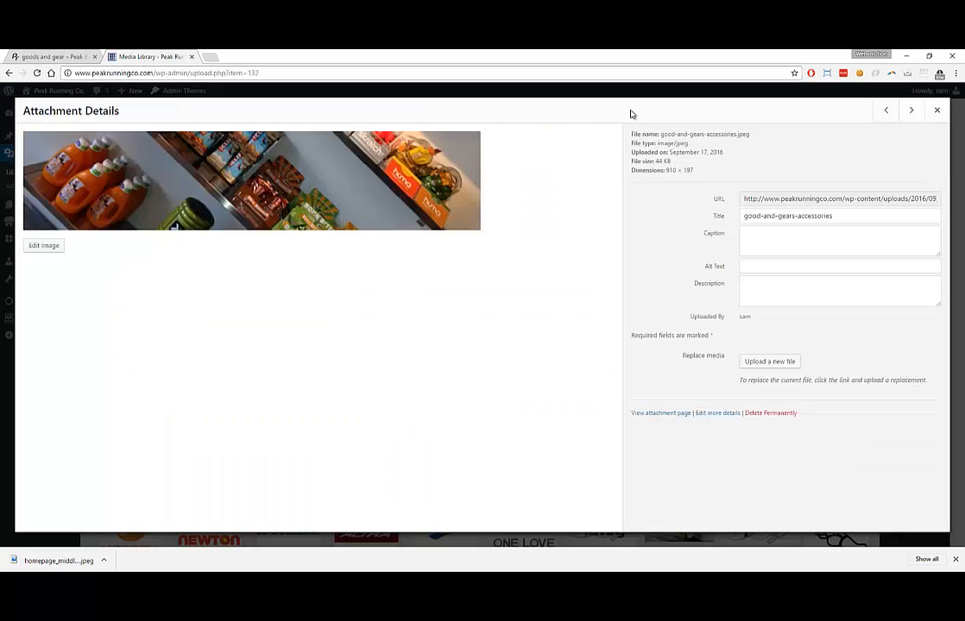
{"action": "left_click", "coordinate": [936, 111]}
{"action": "scroll", "coordinate": [753, 296], "scroll_direction": "down", "scroll_amount": 2}
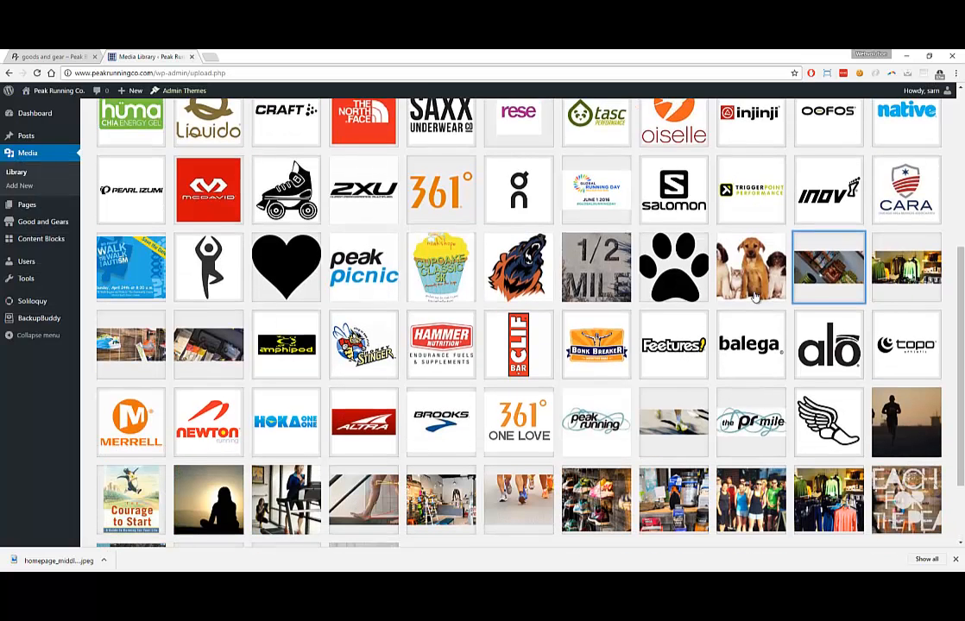
{"action": "scroll", "coordinate": [753, 296], "scroll_direction": "down", "scroll_amount": 1}
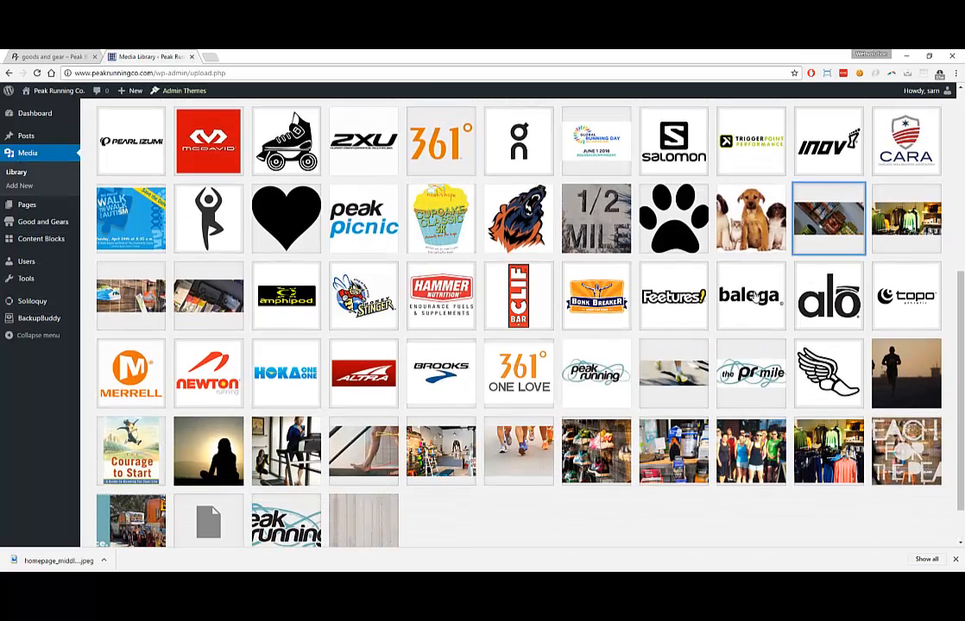
{"action": "left_click", "coordinate": [221, 300]}
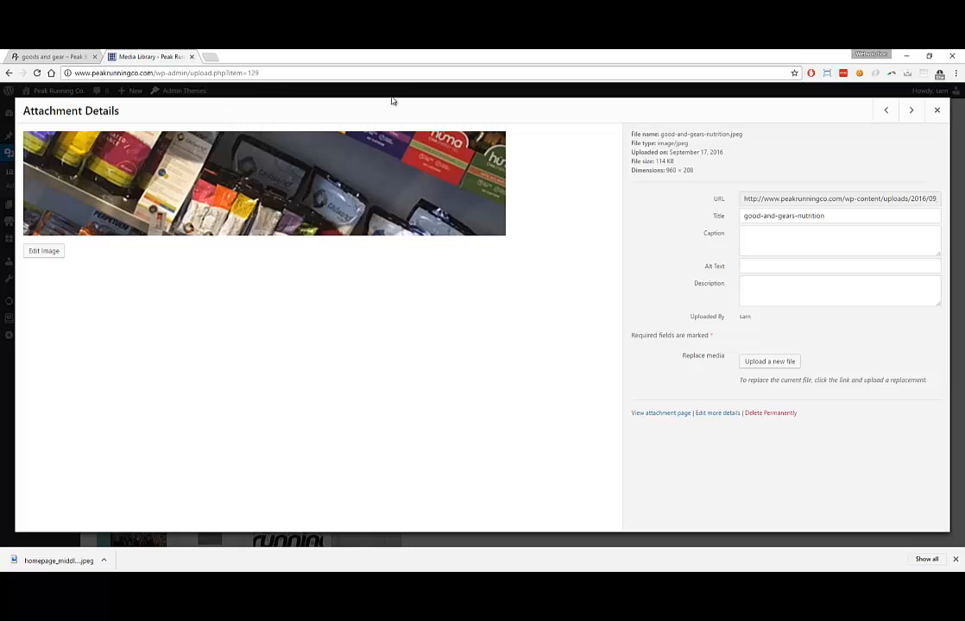
{"action": "left_click", "coordinate": [938, 111]}
{"action": "scroll", "coordinate": [755, 197], "scroll_direction": "up", "scroll_amount": 6}
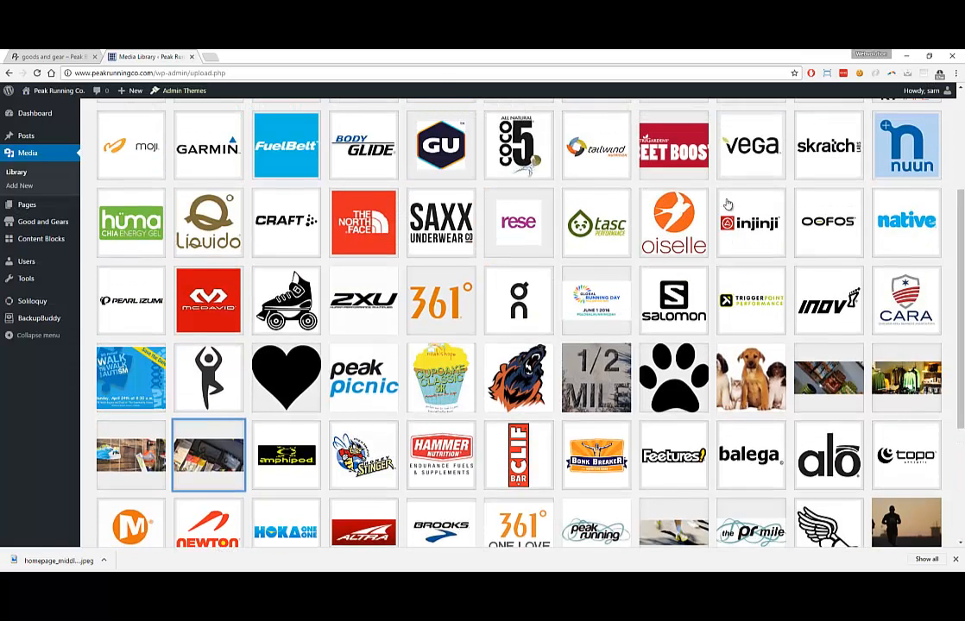
{"action": "left_click", "coordinate": [837, 202]}
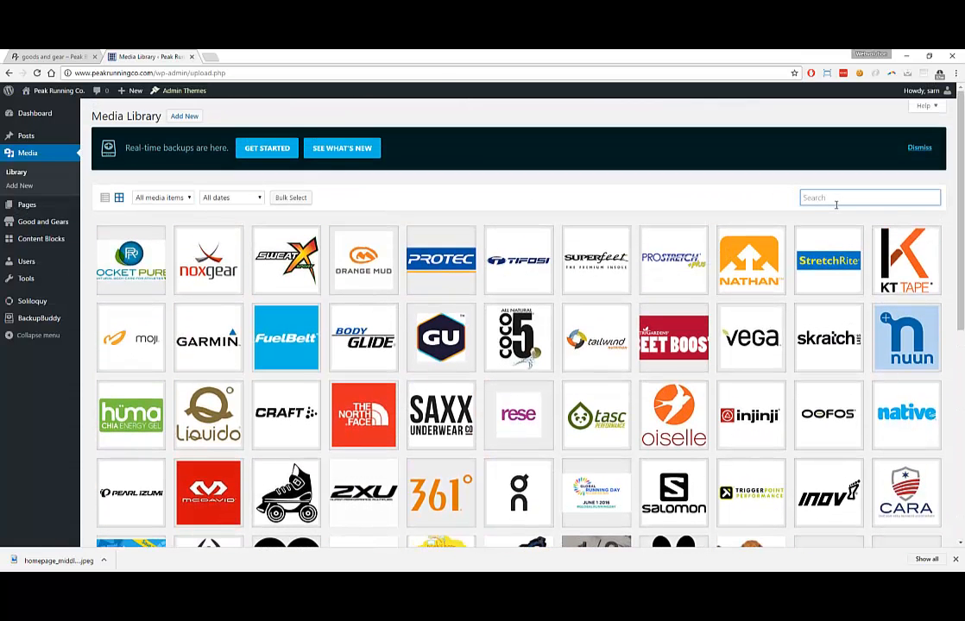
Search the Media Library for 'nuu' to filter it to the nutrition image
{"action": "type", "text": "nuu"}
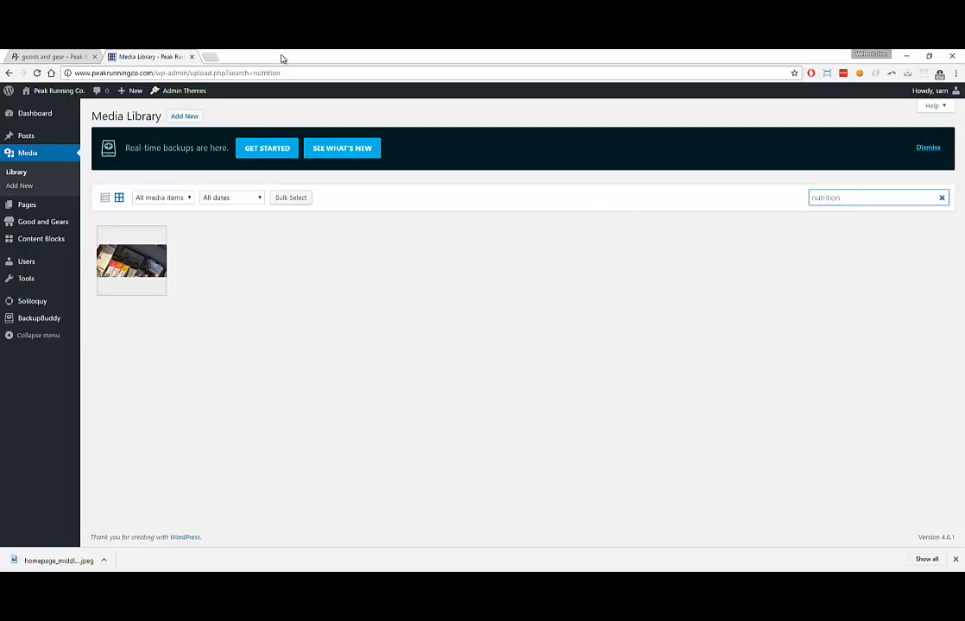
{"action": "left_click_drag", "start_coordinate": [283, 61], "coordinate": [338, 115]}
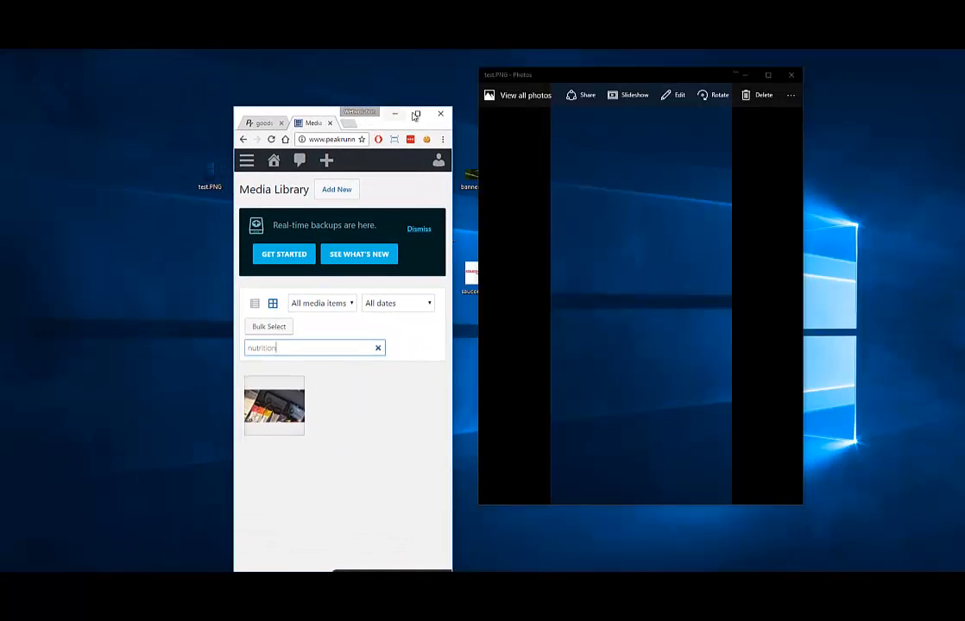
{"action": "left_click", "coordinate": [418, 116]}
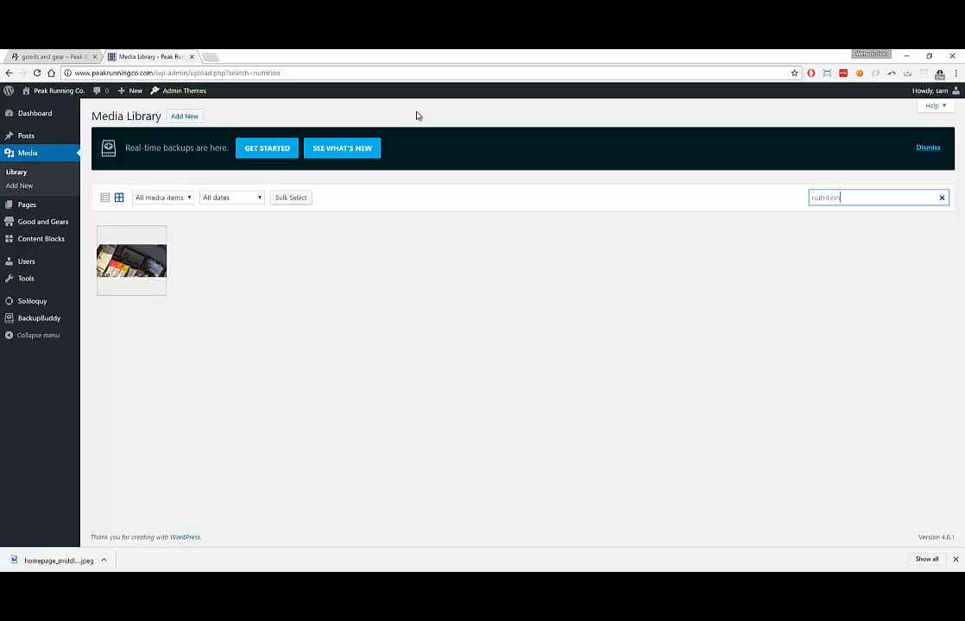
Check the nutrition image's dimensions in its details, then minimize the browser and close Photos
{"action": "left_click", "coordinate": [131, 266]}
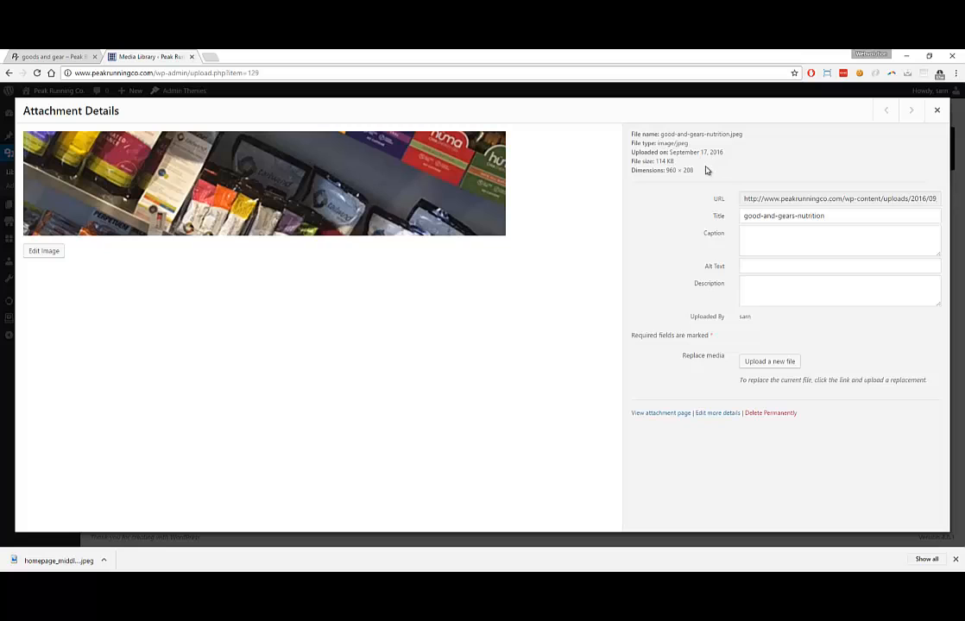
{"action": "left_click_drag", "start_coordinate": [705, 170], "coordinate": [629, 168]}
{"action": "left_click", "coordinate": [687, 143]}
{"action": "left_click", "coordinate": [906, 55]}
{"action": "left_click", "coordinate": [791, 74]}
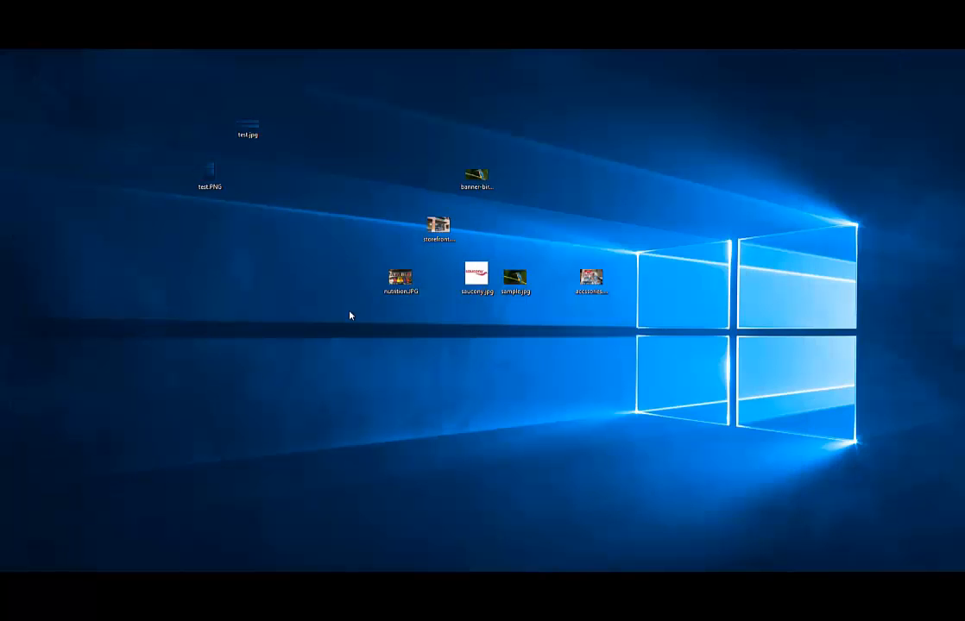
{"action": "double_click", "coordinate": [399, 278]}
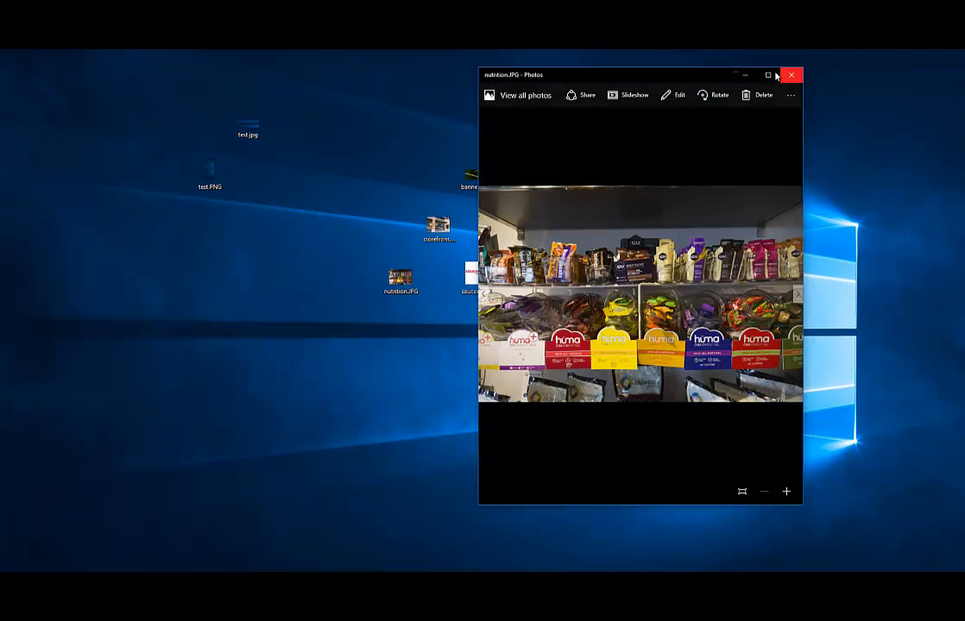
{"action": "left_click", "coordinate": [766, 77]}
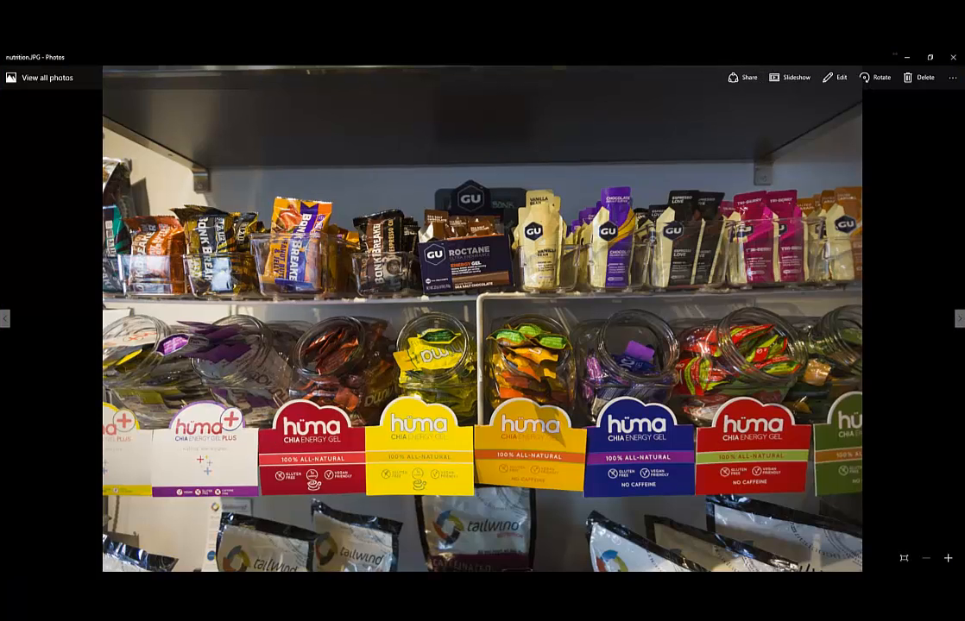
{"action": "left_click", "coordinate": [251, 582]}
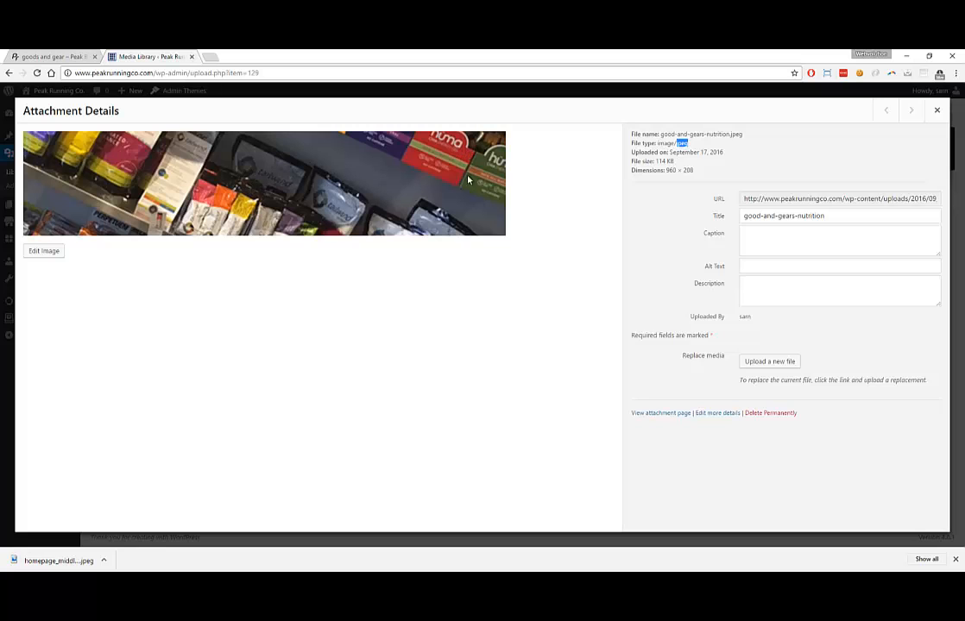
{"action": "left_click", "coordinate": [909, 56]}
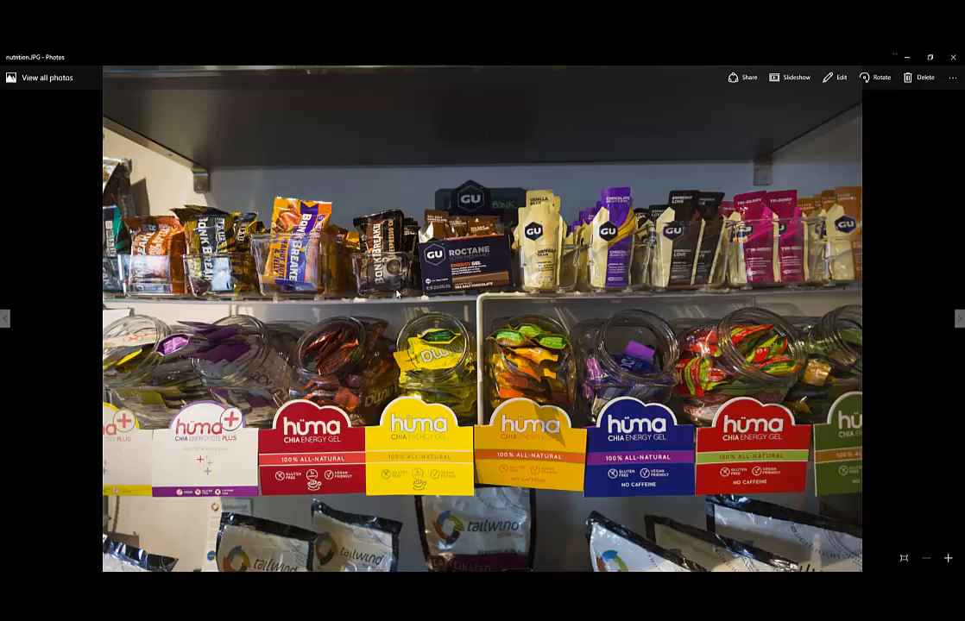
{"action": "left_click", "coordinate": [898, 56]}
{"action": "left_click", "coordinate": [833, 54]}
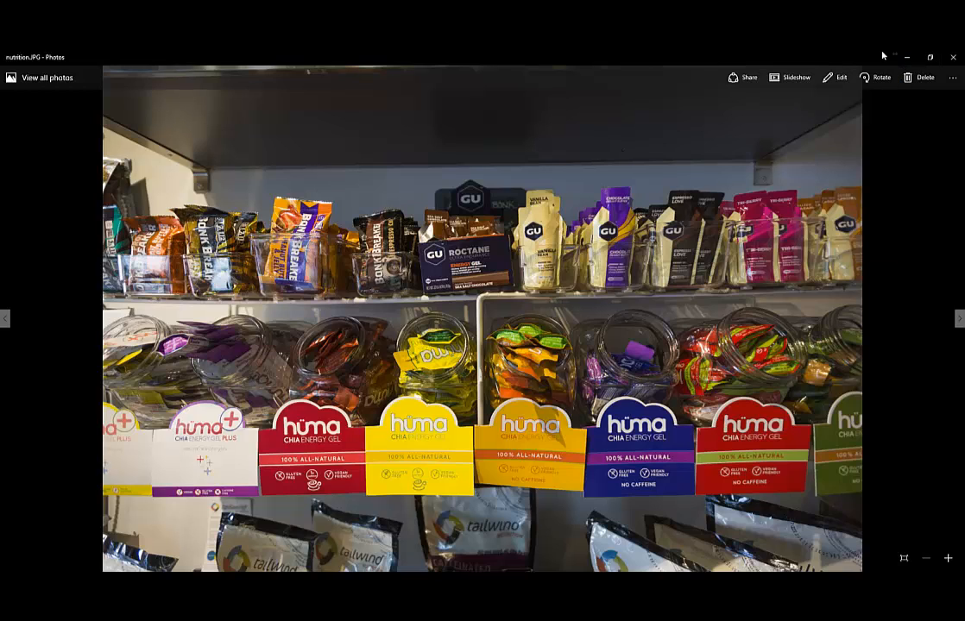
{"action": "left_click", "coordinate": [951, 58]}
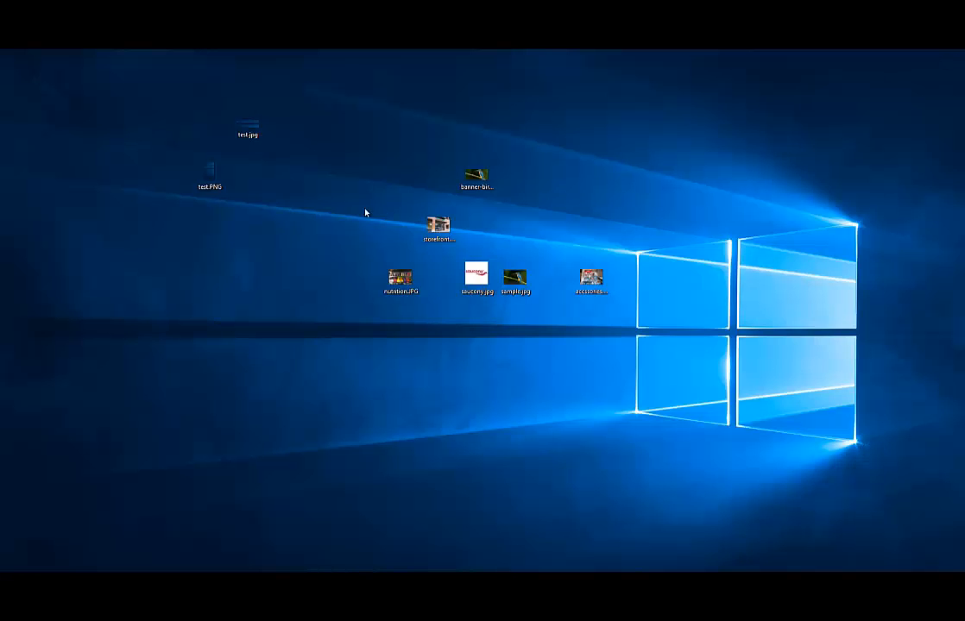
{"action": "right_click", "coordinate": [402, 279]}
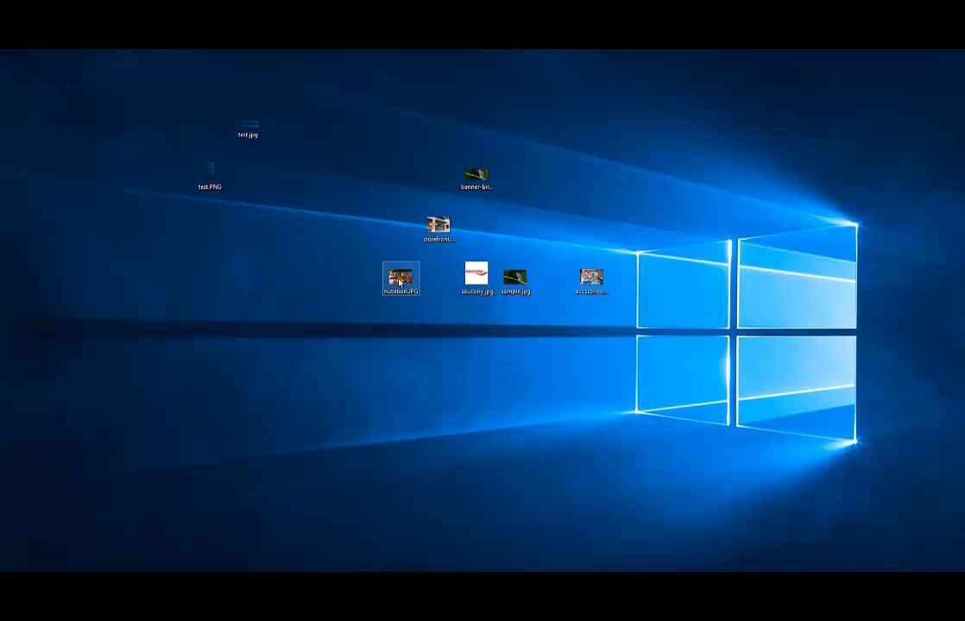
{"action": "left_click", "coordinate": [426, 526]}
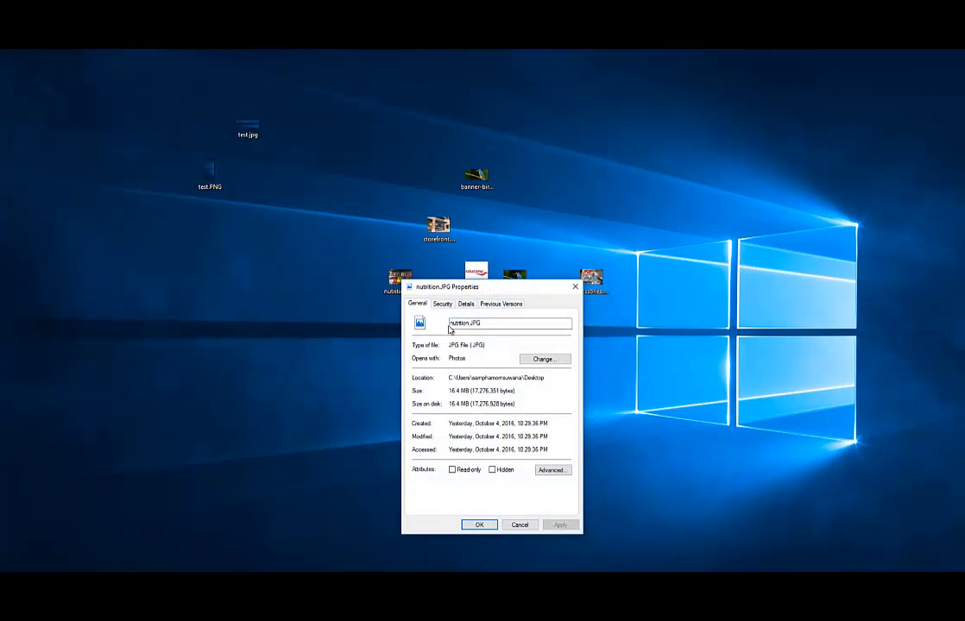
{"action": "left_click", "coordinate": [442, 304]}
{"action": "left_click", "coordinate": [465, 304]}
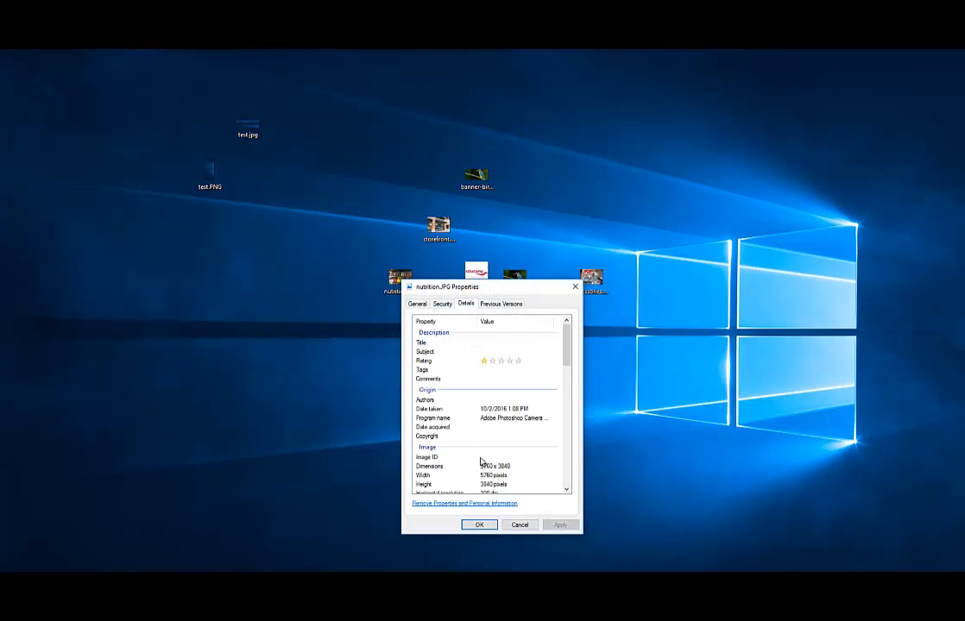
{"action": "scroll", "coordinate": [481, 461], "scroll_direction": "down", "scroll_amount": 3}
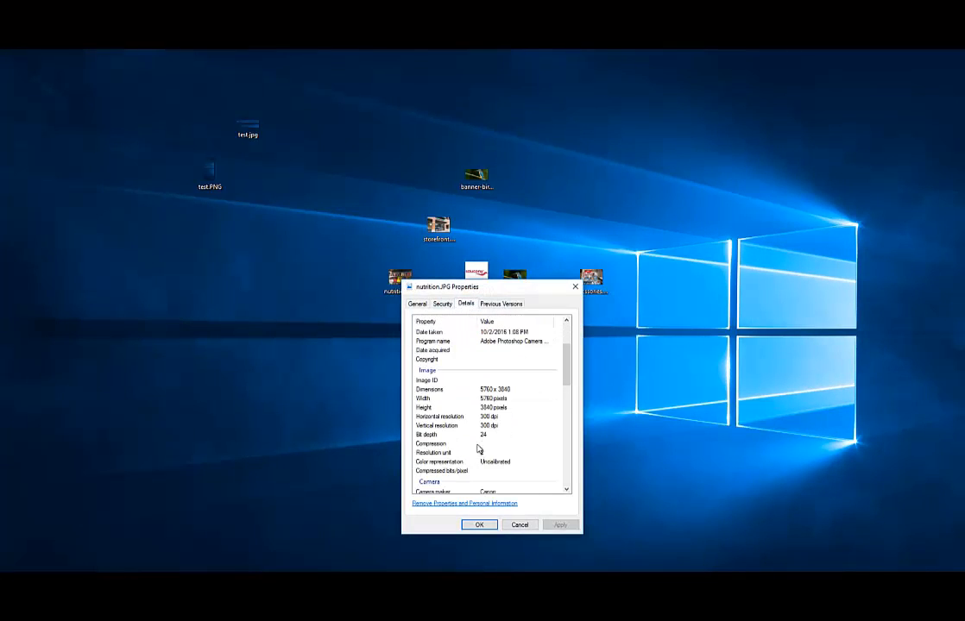
{"action": "left_click", "coordinate": [572, 288]}
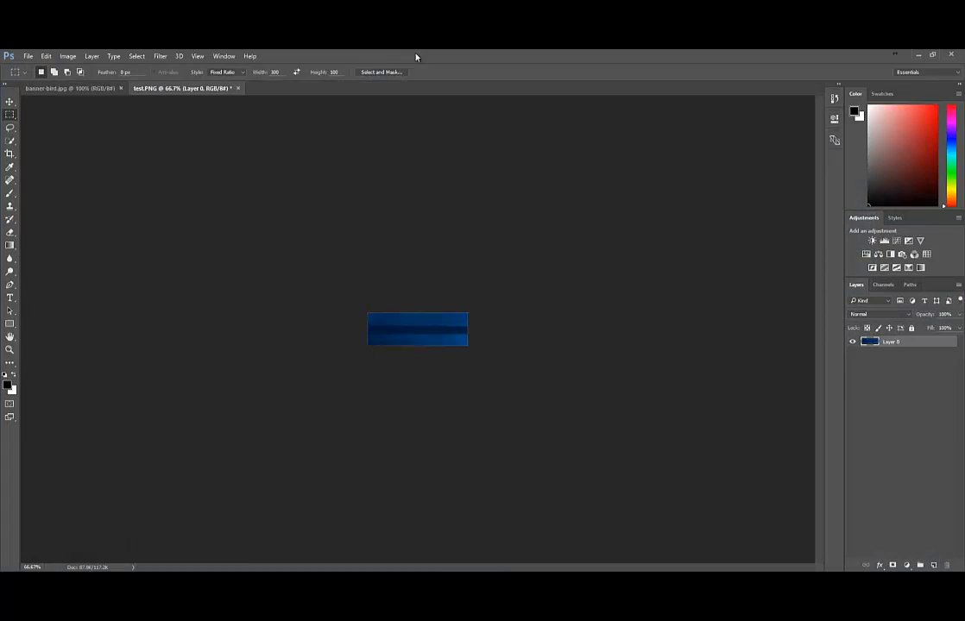
Close test.PNG without saving changes and close the banner-bird document
{"action": "left_click_drag", "start_coordinate": [416, 57], "coordinate": [603, 175]}
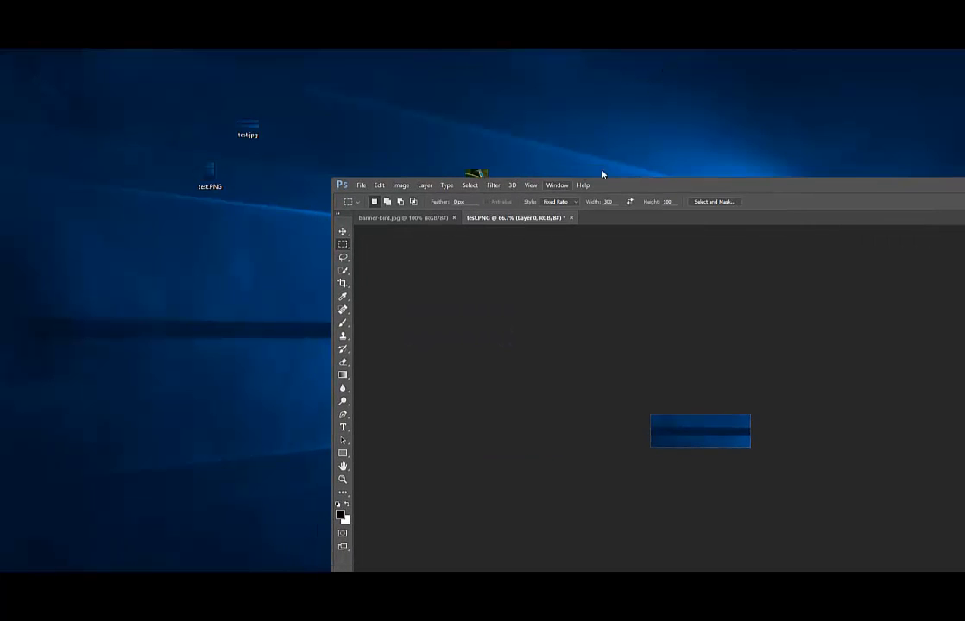
{"action": "left_click", "coordinate": [571, 220]}
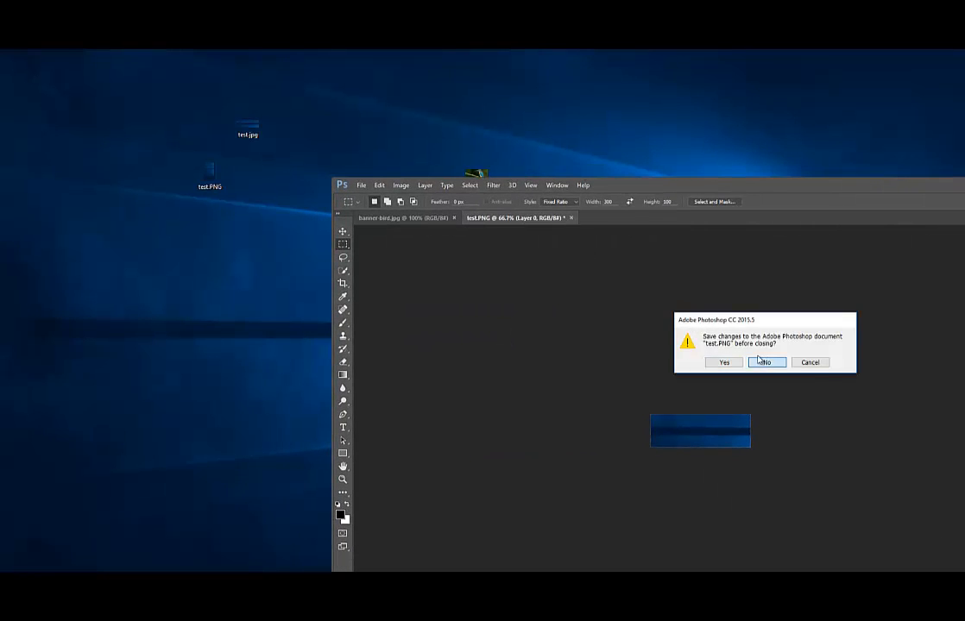
{"action": "left_click", "coordinate": [766, 361]}
{"action": "left_click", "coordinate": [455, 218]}
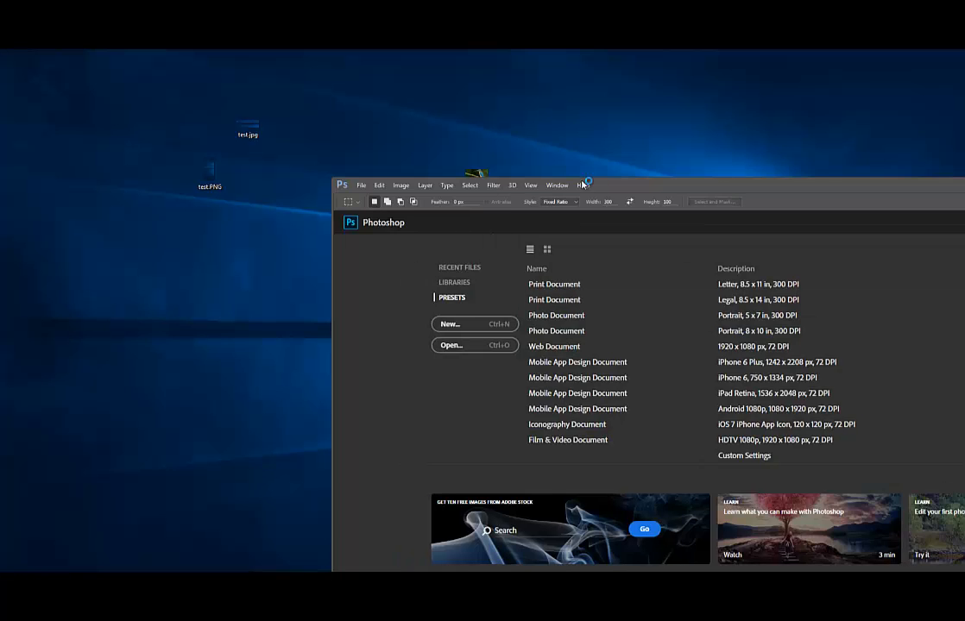
Open nutrition.JPG in Photoshop and maximize the Photoshop window
{"action": "left_click_drag", "start_coordinate": [620, 185], "coordinate": [818, 96]}
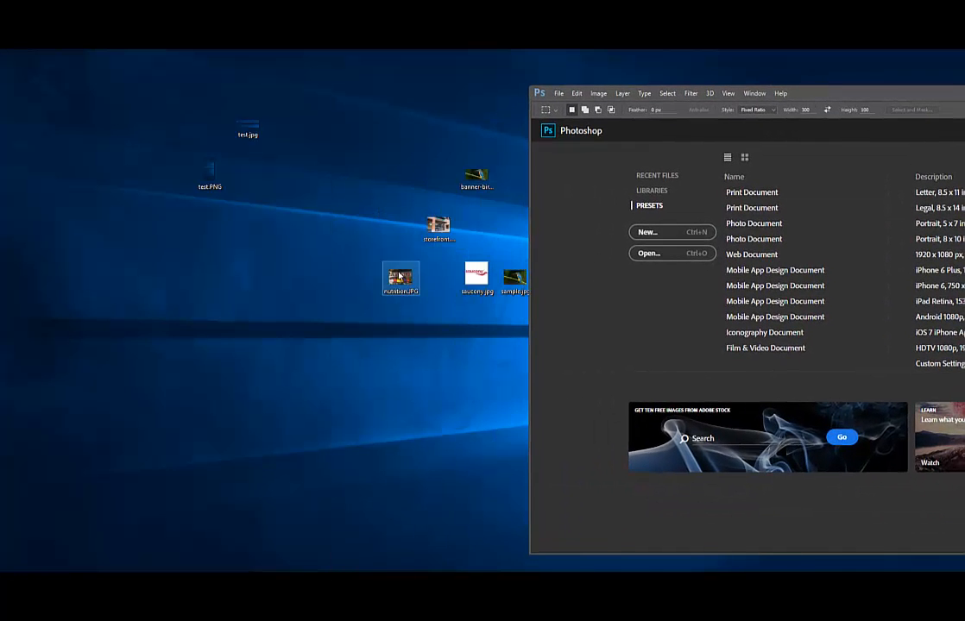
{"action": "left_click_drag", "start_coordinate": [399, 275], "coordinate": [798, 172]}
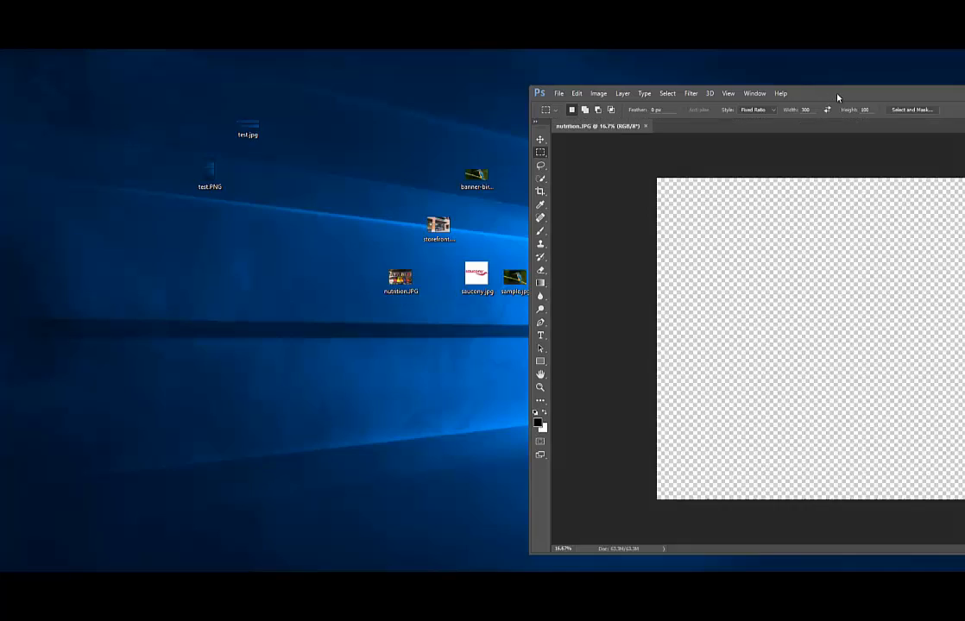
{"action": "left_click_drag", "start_coordinate": [838, 95], "coordinate": [479, 79]}
{"action": "left_click_drag", "start_coordinate": [826, 84], "coordinate": [705, 85]}
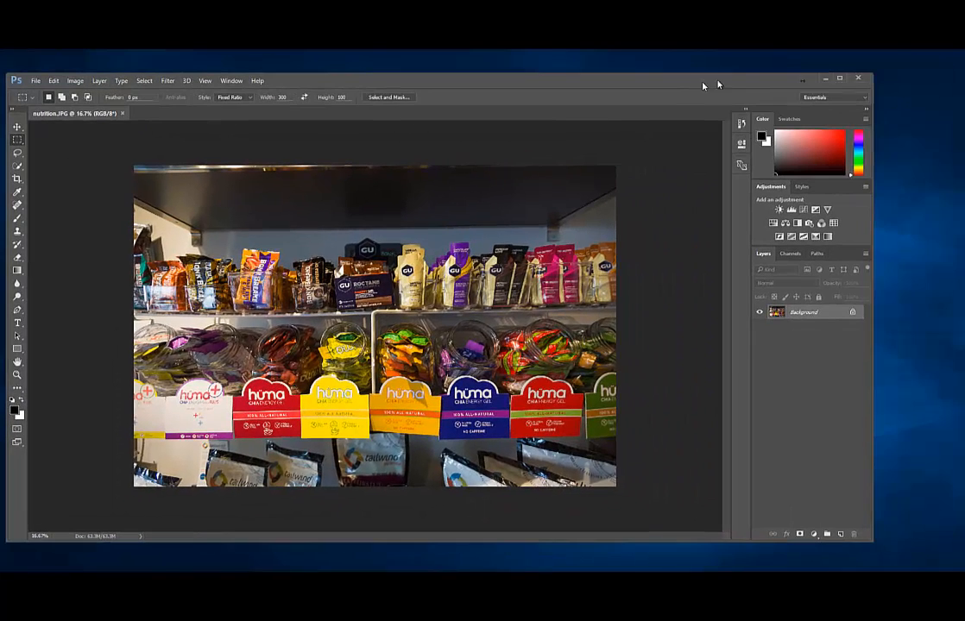
{"action": "left_click", "coordinate": [843, 80]}
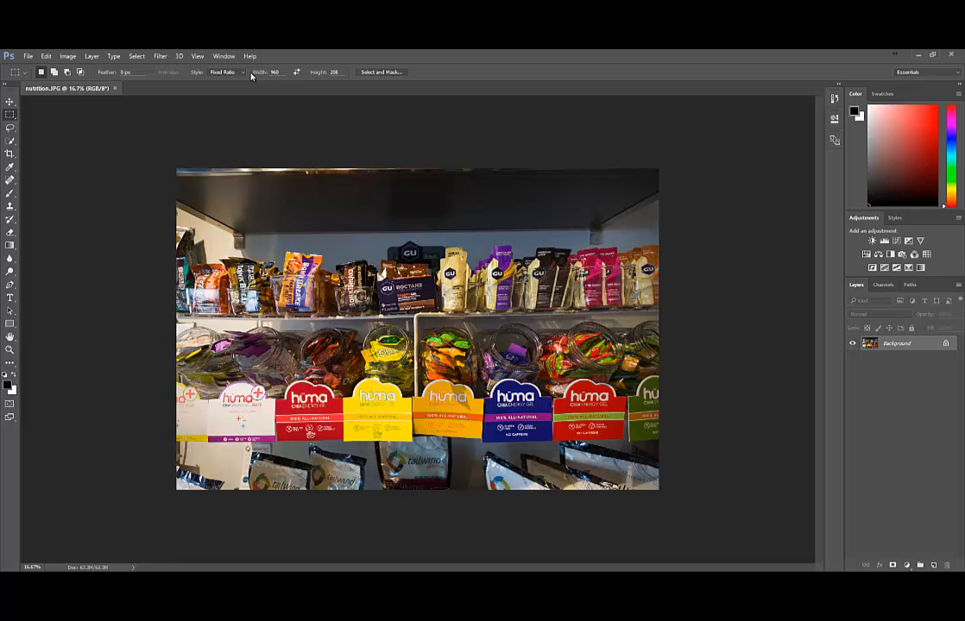
Crop nutrition.JPG to a banner-shaped strip showing only the top shelf of GU gels and bars
{"action": "left_click_drag", "start_coordinate": [111, 156], "coordinate": [722, 446]}
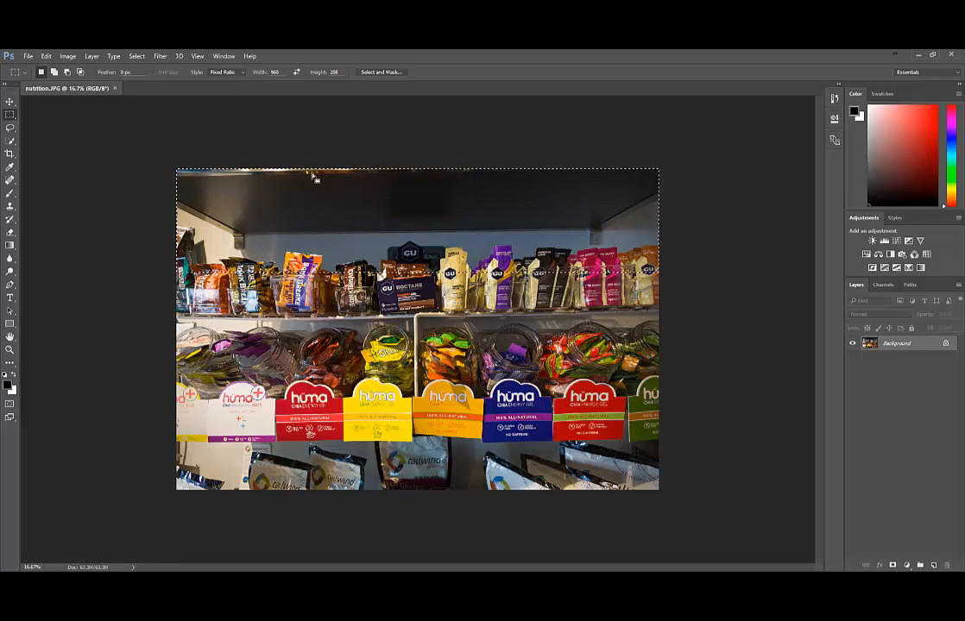
{"action": "left_click_drag", "start_coordinate": [311, 201], "coordinate": [312, 252]}
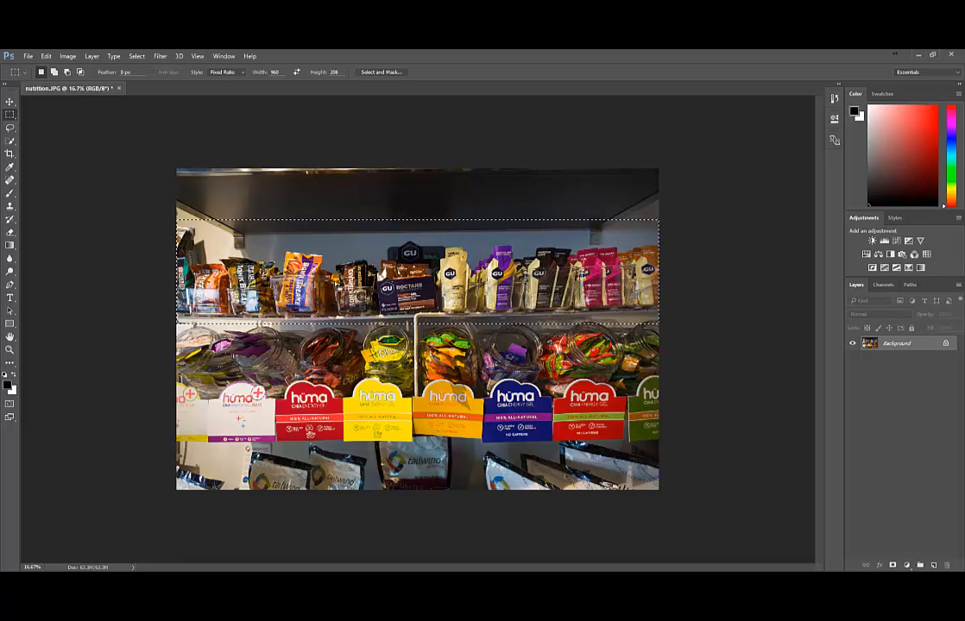
{"action": "left_click_drag", "start_coordinate": [295, 251], "coordinate": [336, 391]}
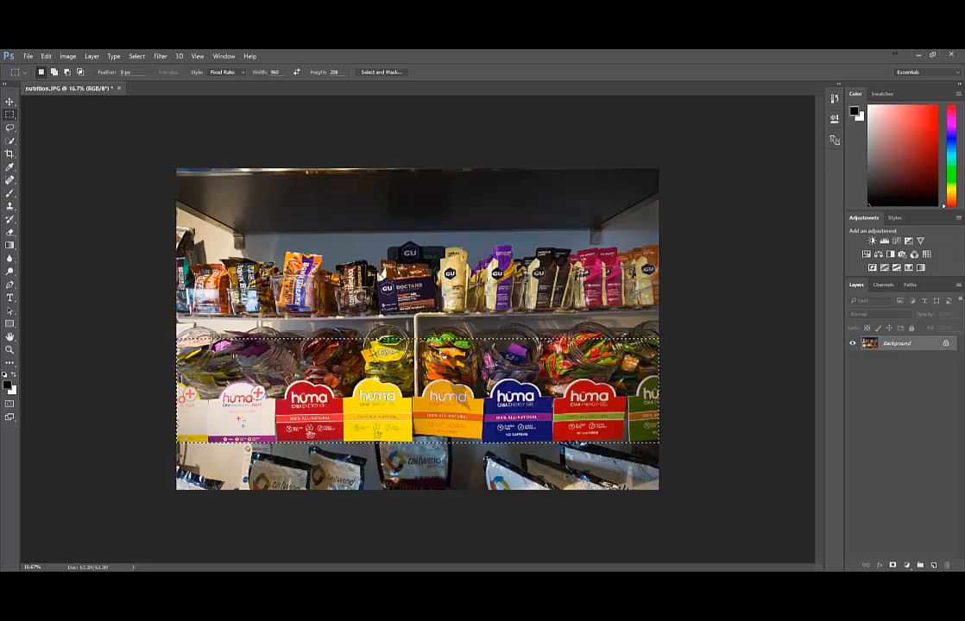
{"action": "left_click_drag", "start_coordinate": [407, 387], "coordinate": [414, 249]}
{"action": "left_click", "coordinate": [65, 56]}
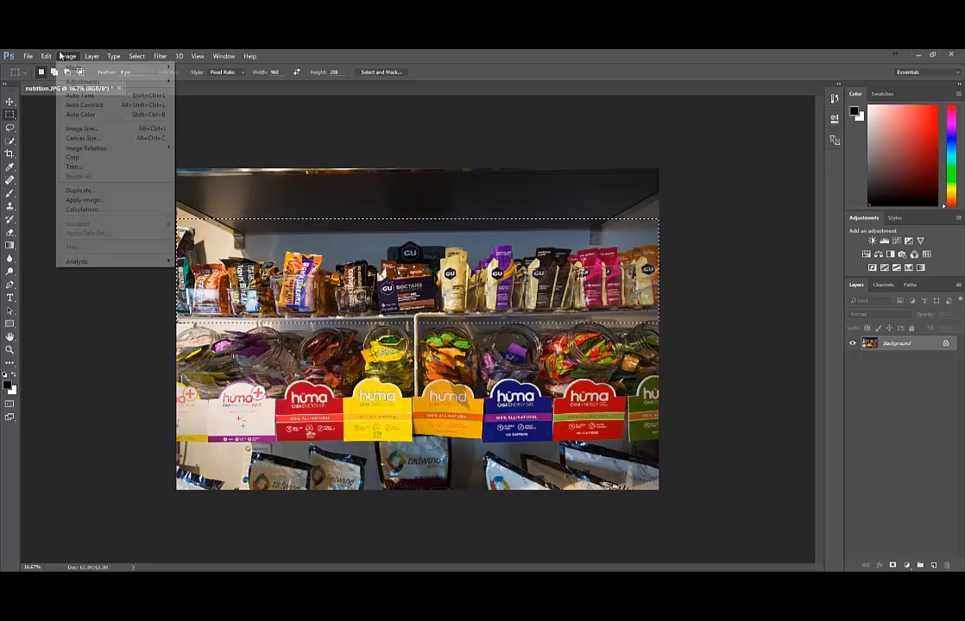
{"action": "left_click", "coordinate": [79, 157]}
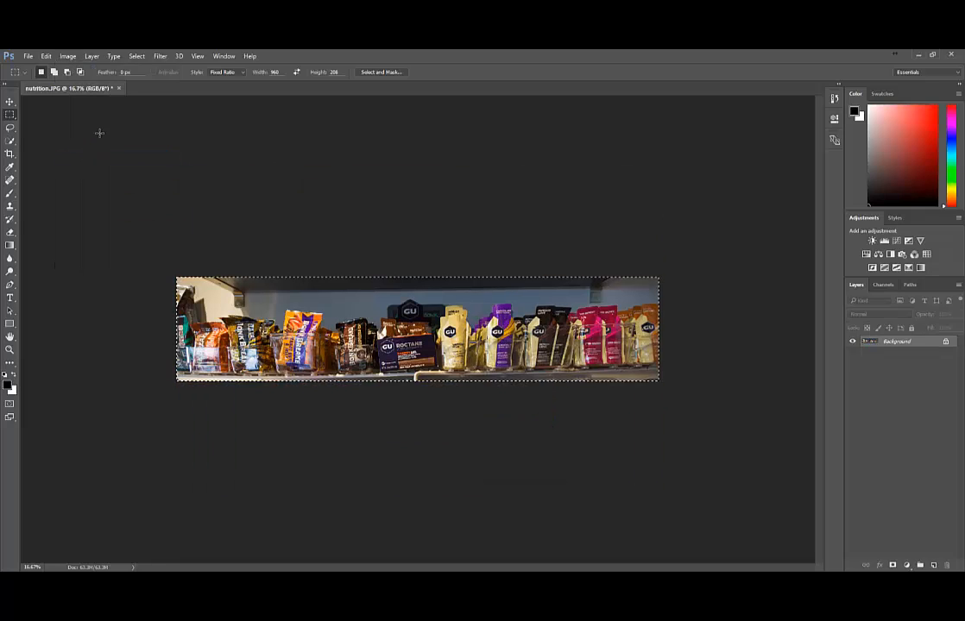
{"action": "key", "text": "ctrl+d"}
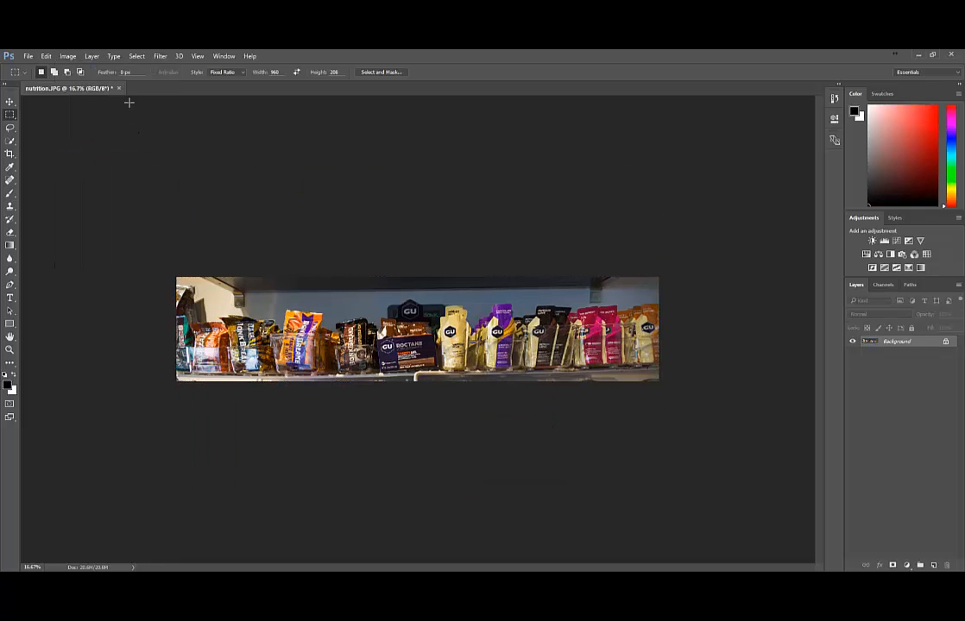
{"action": "left_click", "coordinate": [65, 57]}
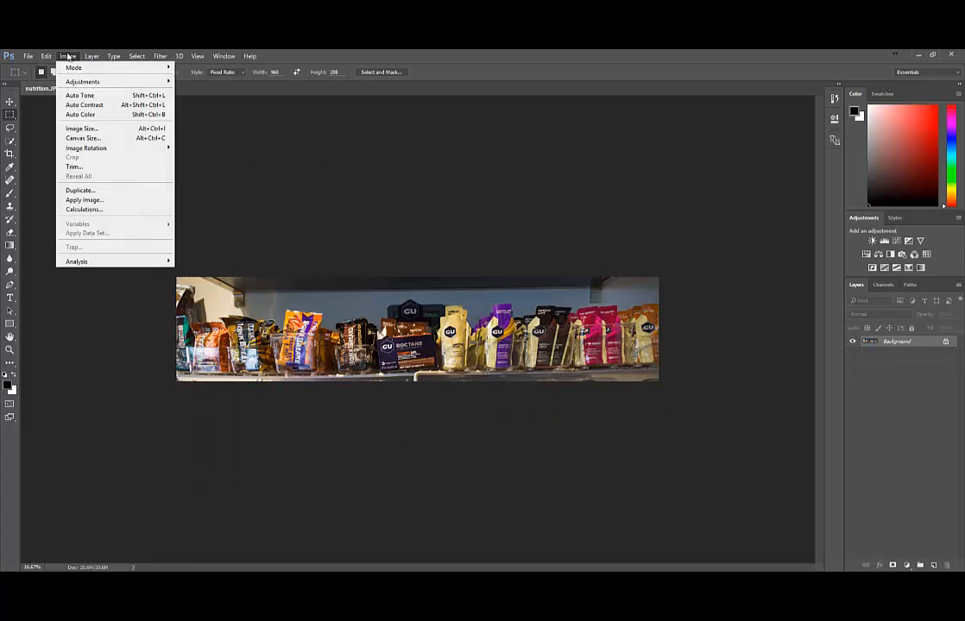
Resize the cropped strip to 960 px wide (960 × 208) and view it at 100% zoom
{"action": "left_click", "coordinate": [89, 131]}
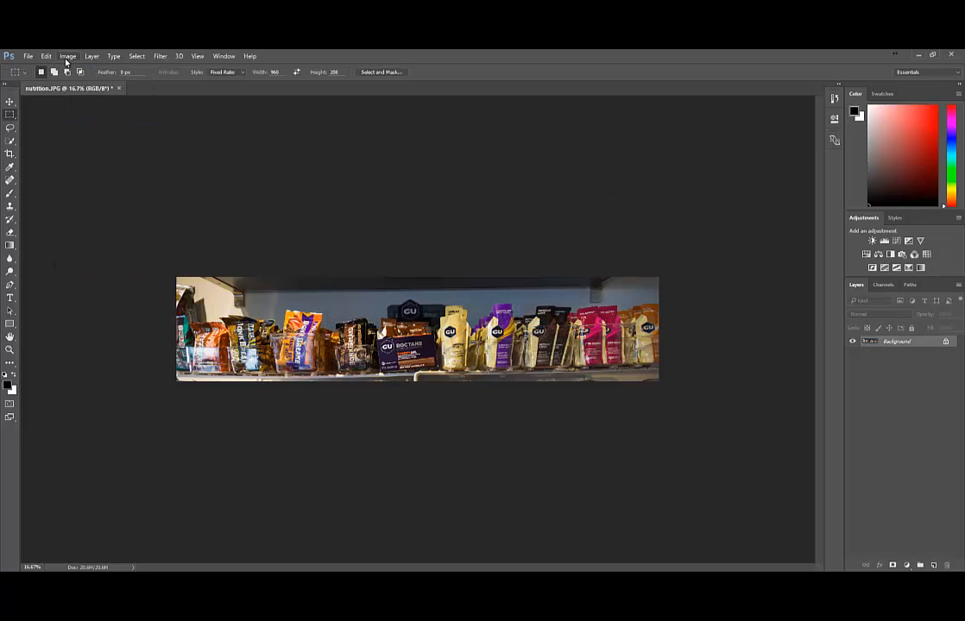
{"action": "left_click", "coordinate": [67, 56]}
{"action": "left_click", "coordinate": [89, 128]}
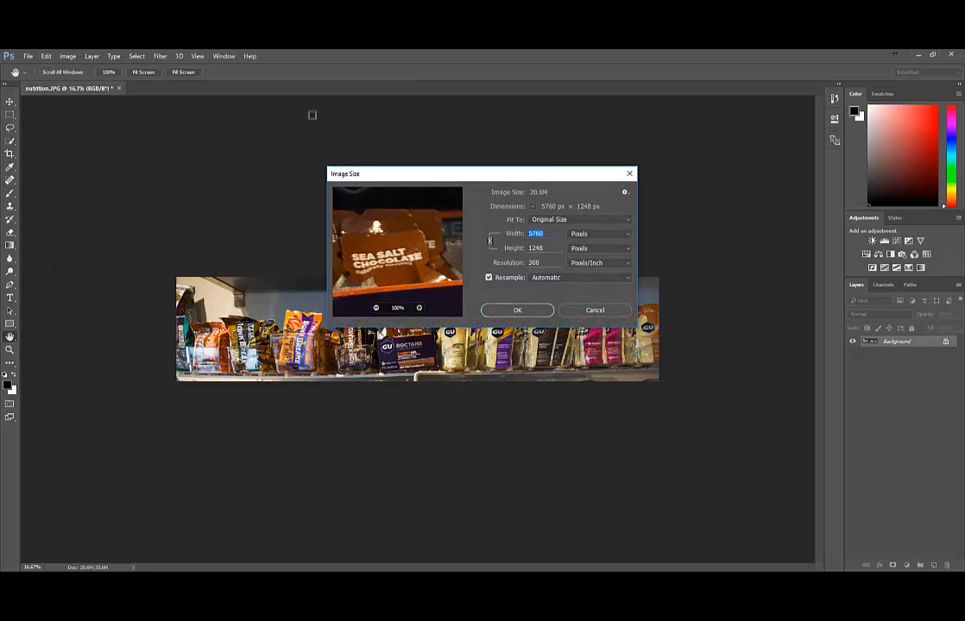
{"action": "type", "text": "960"}
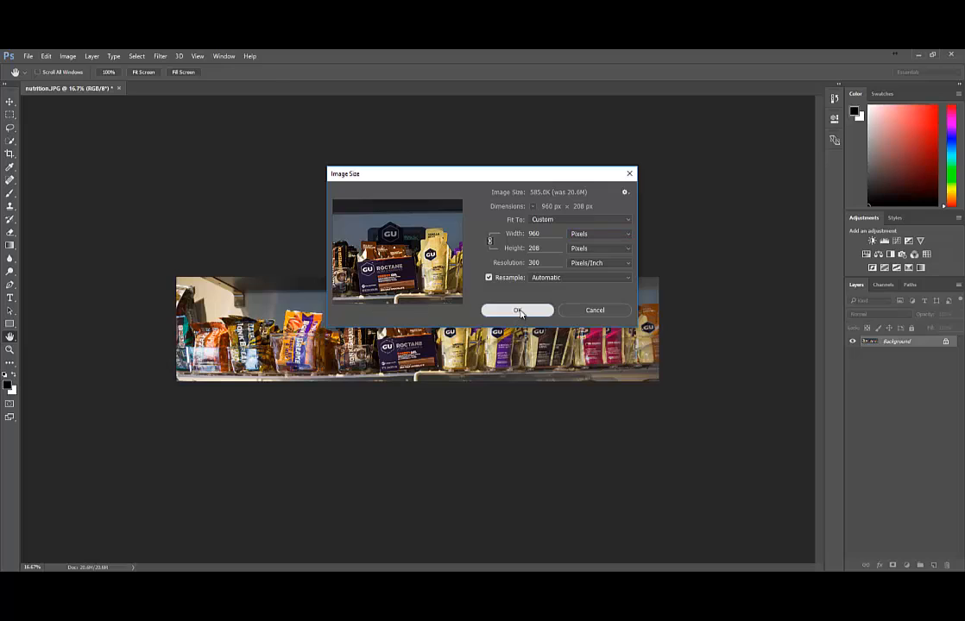
{"action": "left_click", "coordinate": [517, 310]}
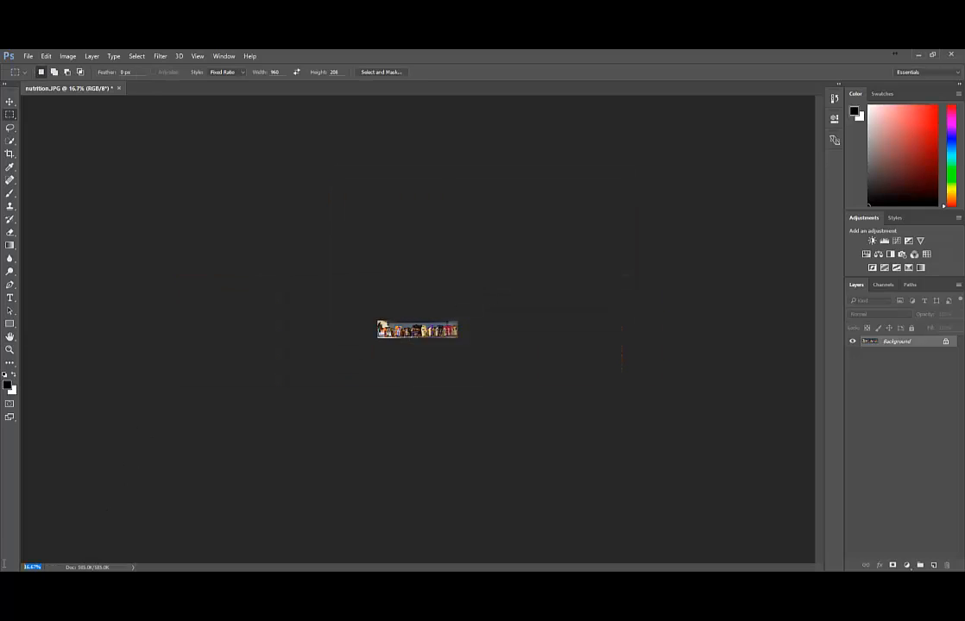
{"action": "type", "text": "100"}
{"action": "key", "text": "Return"}
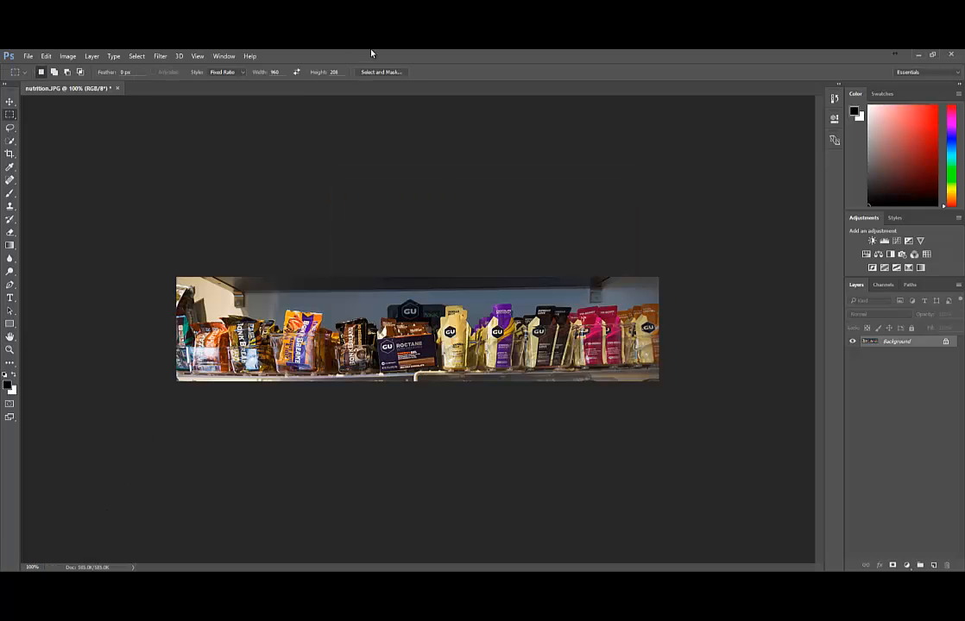
Save the resized strip over nutrition.JPG with default JPEG options, then minimize Photoshop
{"action": "left_click", "coordinate": [932, 55]}
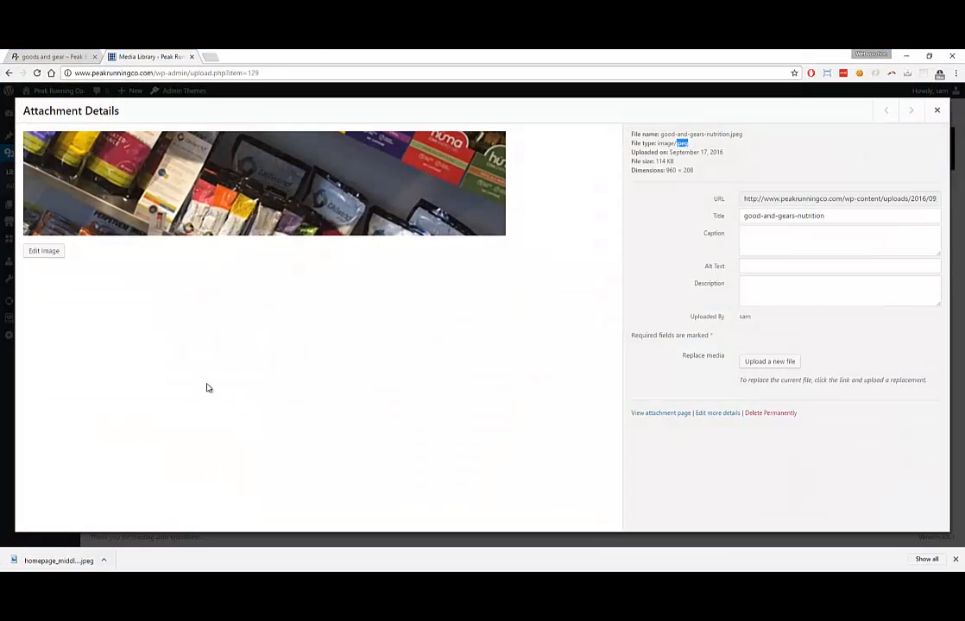
{"action": "key", "text": "alt+Tab"}
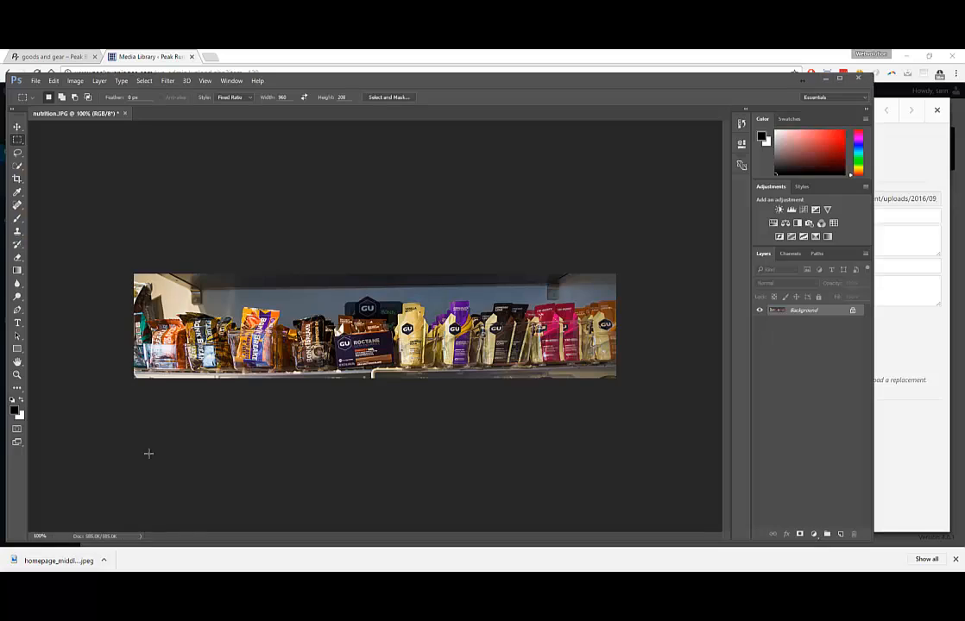
{"action": "left_click", "coordinate": [36, 80]}
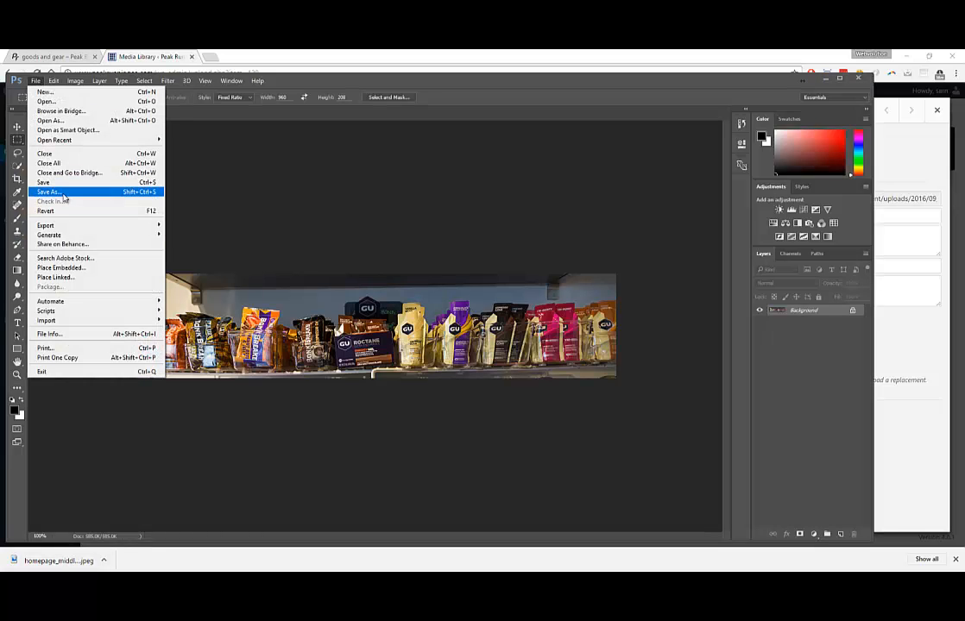
{"action": "left_click", "coordinate": [63, 195]}
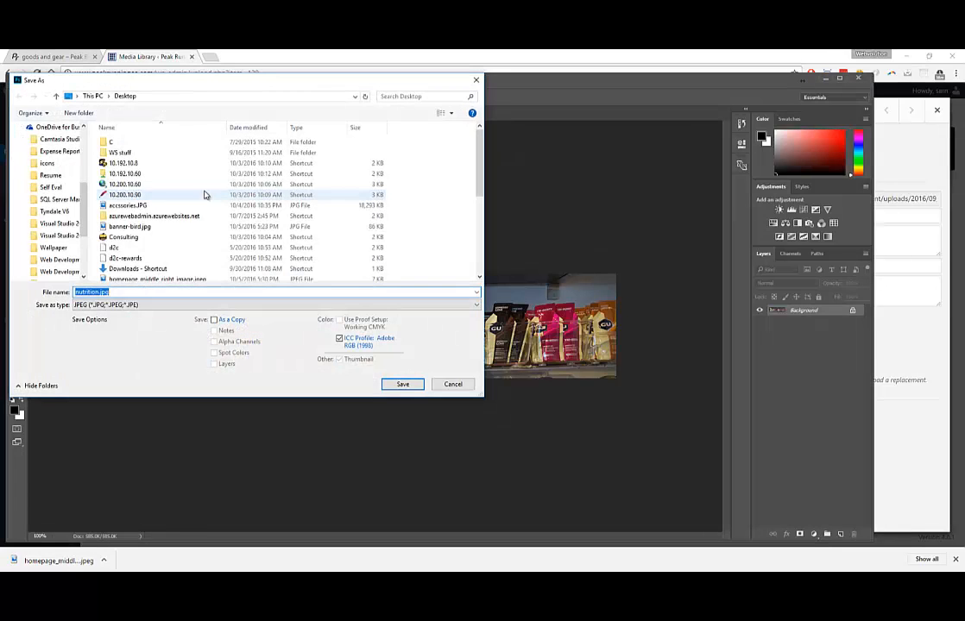
{"action": "key", "text": "Escape"}
{"action": "left_click", "coordinate": [40, 81]}
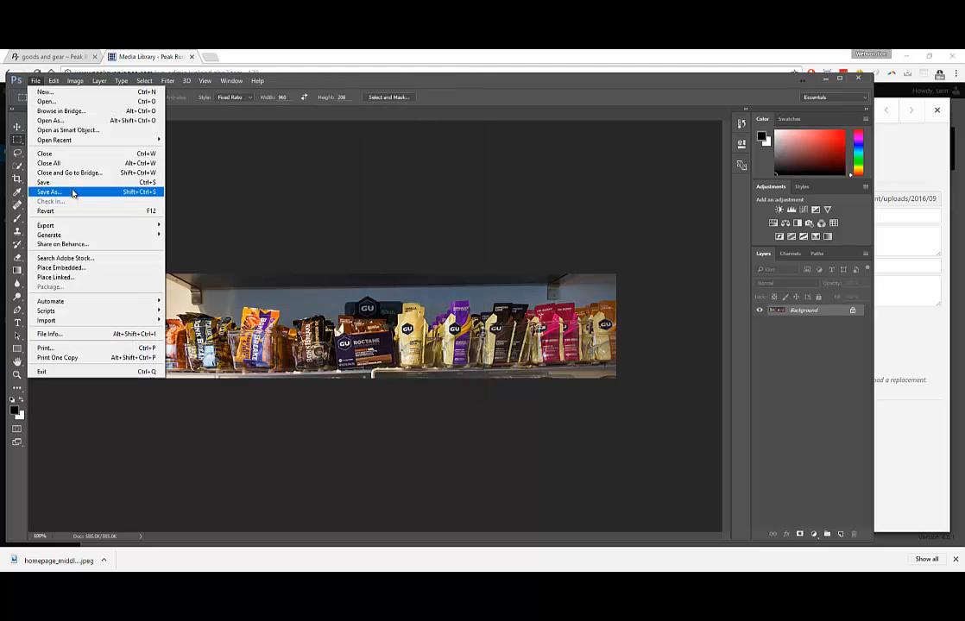
{"action": "left_click", "coordinate": [69, 182]}
{"action": "key", "text": "Return"}
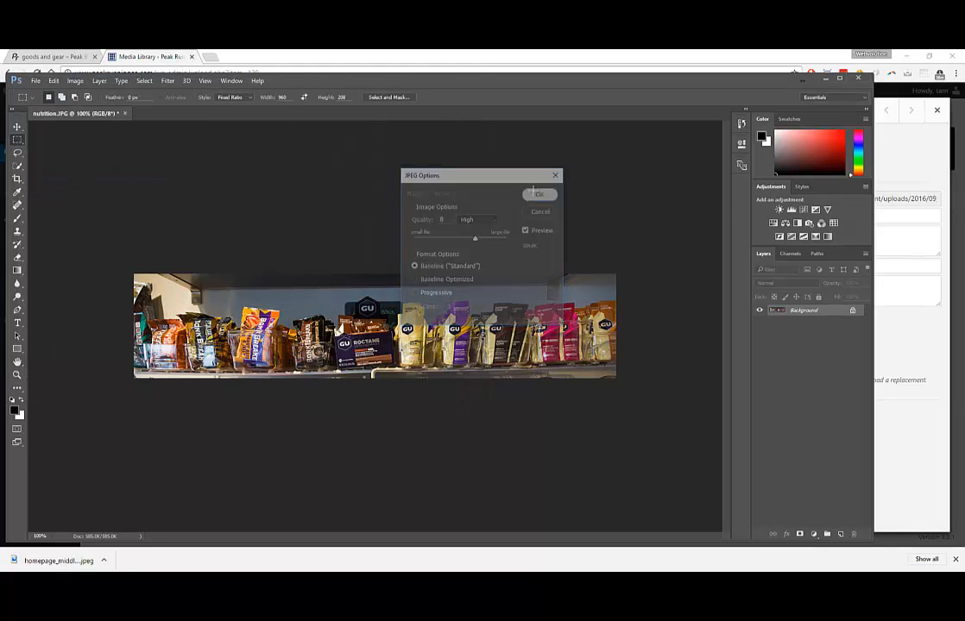
{"action": "left_click", "coordinate": [822, 80]}
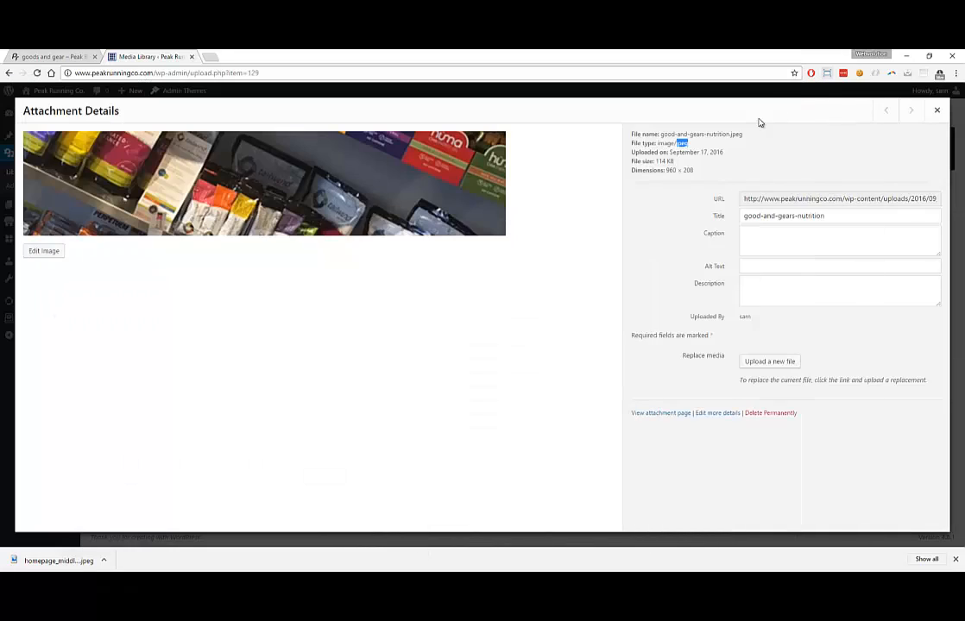
Upload the cropped nutrition.JPG as the good-and-gears-nutrition replacement file and reload Edit Media
{"action": "left_click", "coordinate": [773, 360]}
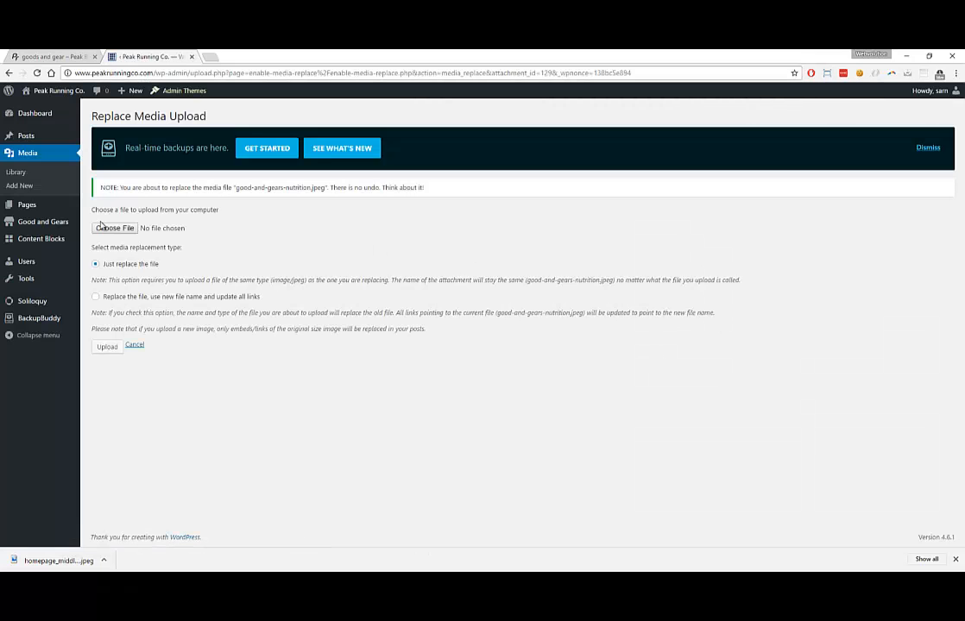
{"action": "left_click", "coordinate": [110, 227]}
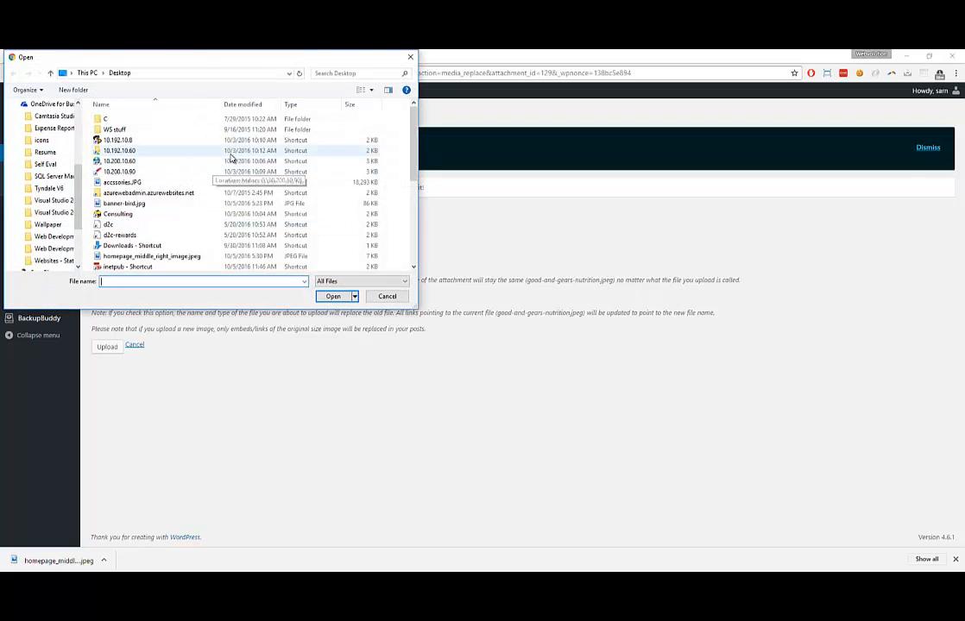
{"action": "scroll", "coordinate": [311, 173], "scroll_direction": "down", "scroll_amount": 3}
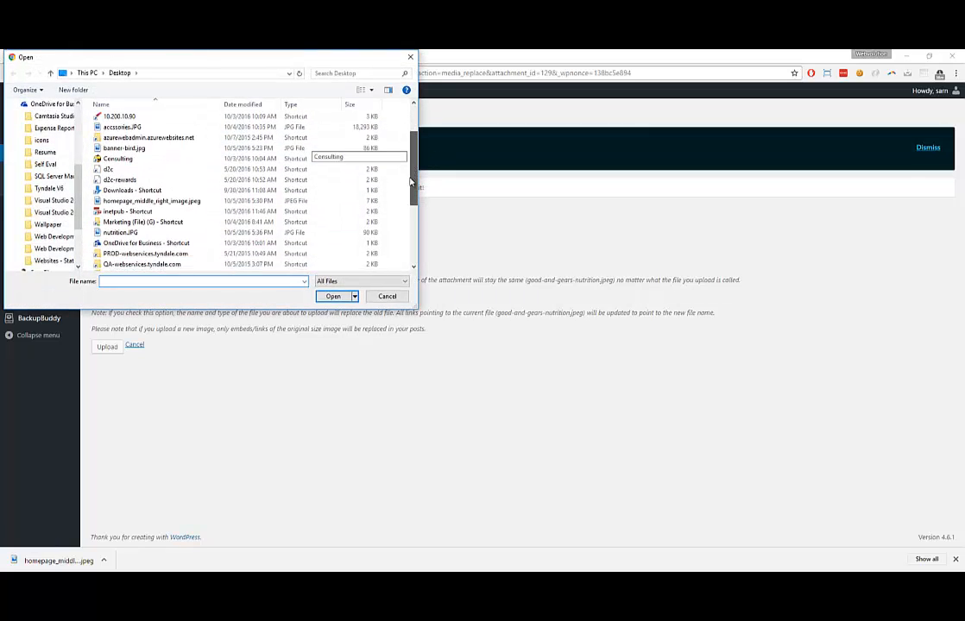
{"action": "left_click", "coordinate": [106, 347]}
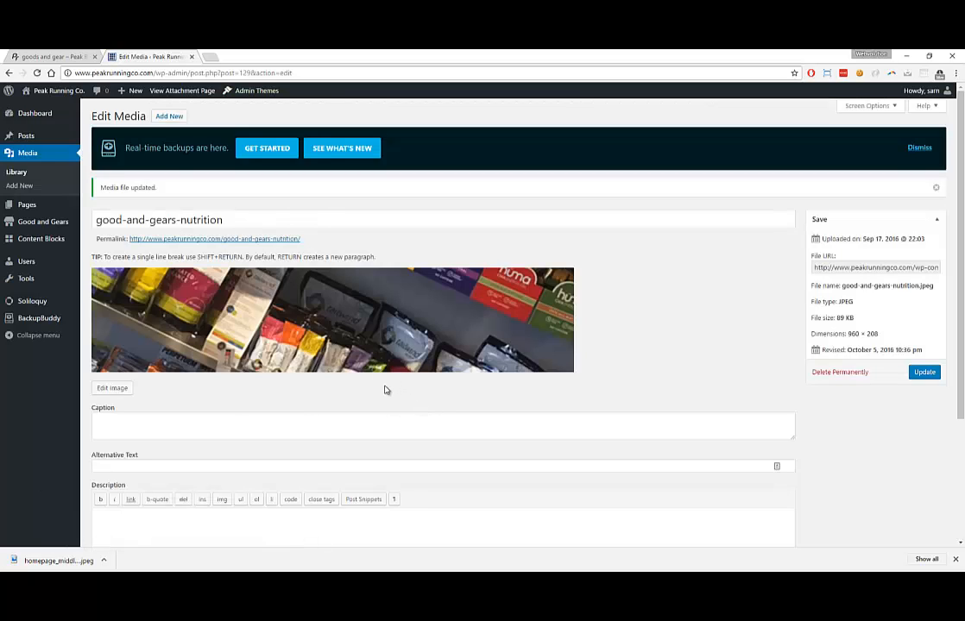
{"action": "key", "text": "F5"}
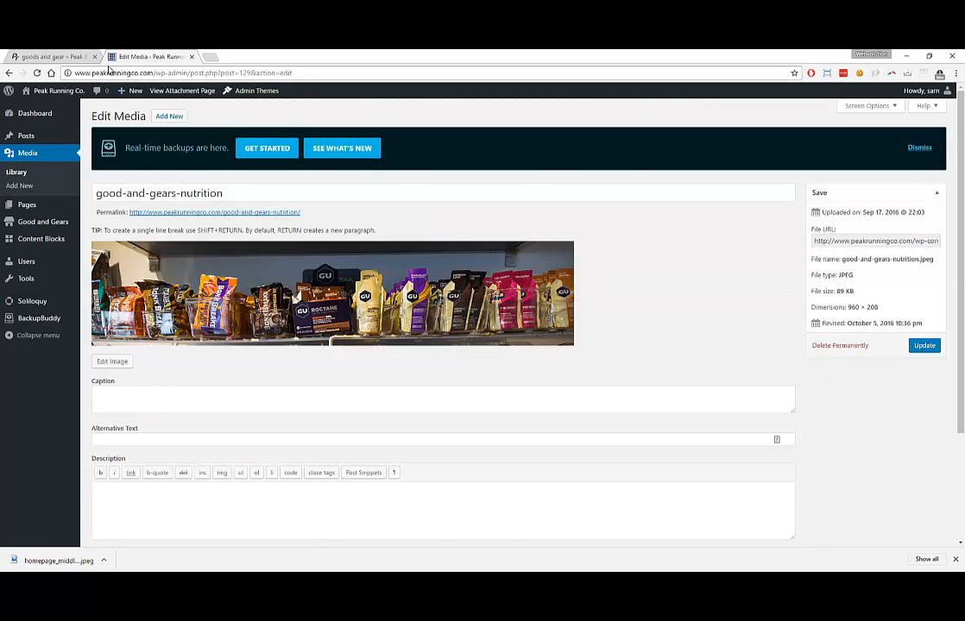
Reload the live goods and gear page to check the new nutrition banner, then return to Edit Media
{"action": "left_click", "coordinate": [75, 58]}
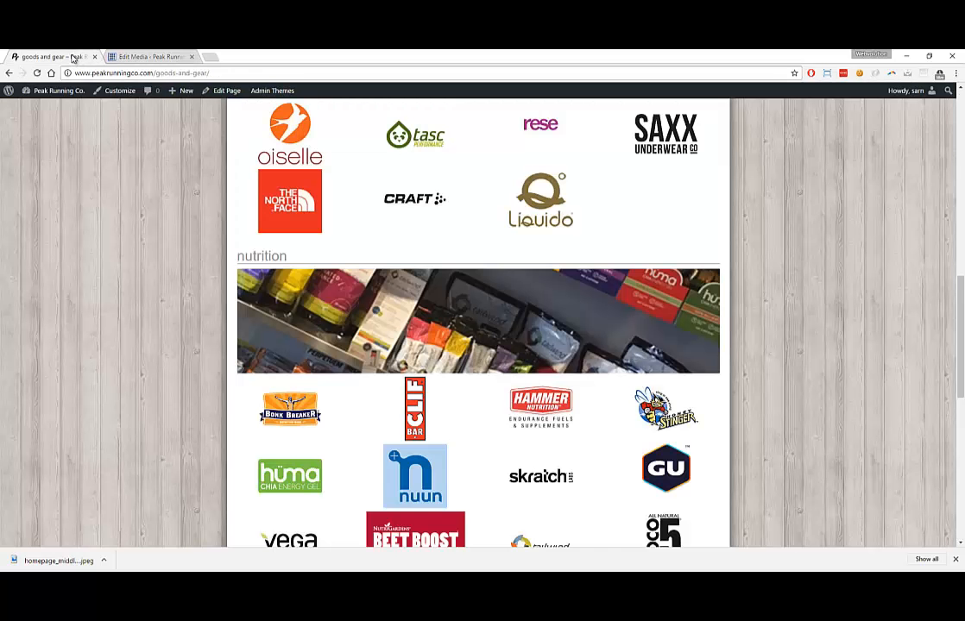
{"action": "key", "text": "F5"}
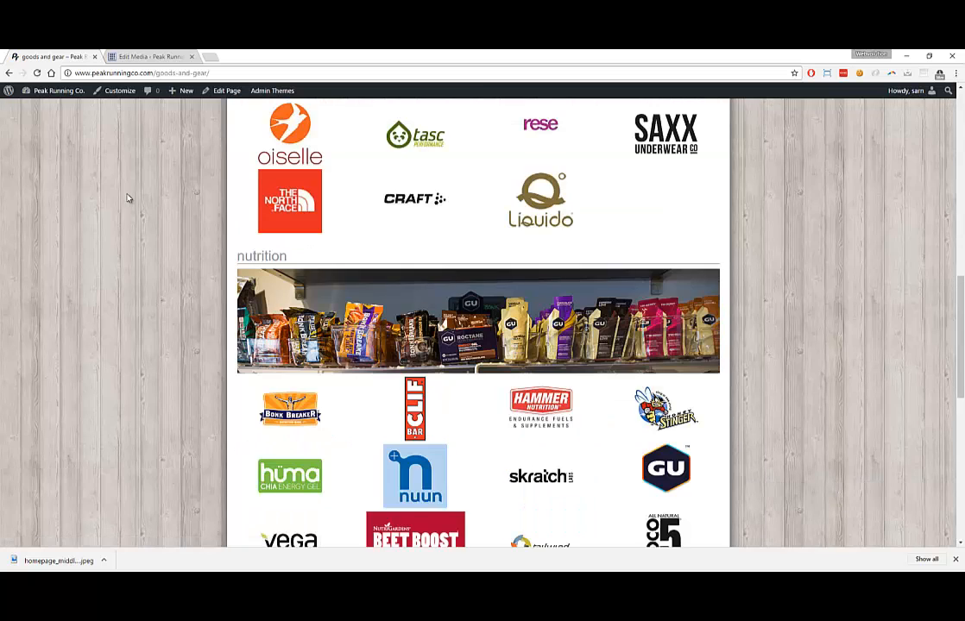
{"action": "scroll", "coordinate": [129, 199], "scroll_direction": "up", "scroll_amount": 3}
{"action": "scroll", "coordinate": [128, 199], "scroll_direction": "down", "scroll_amount": 3}
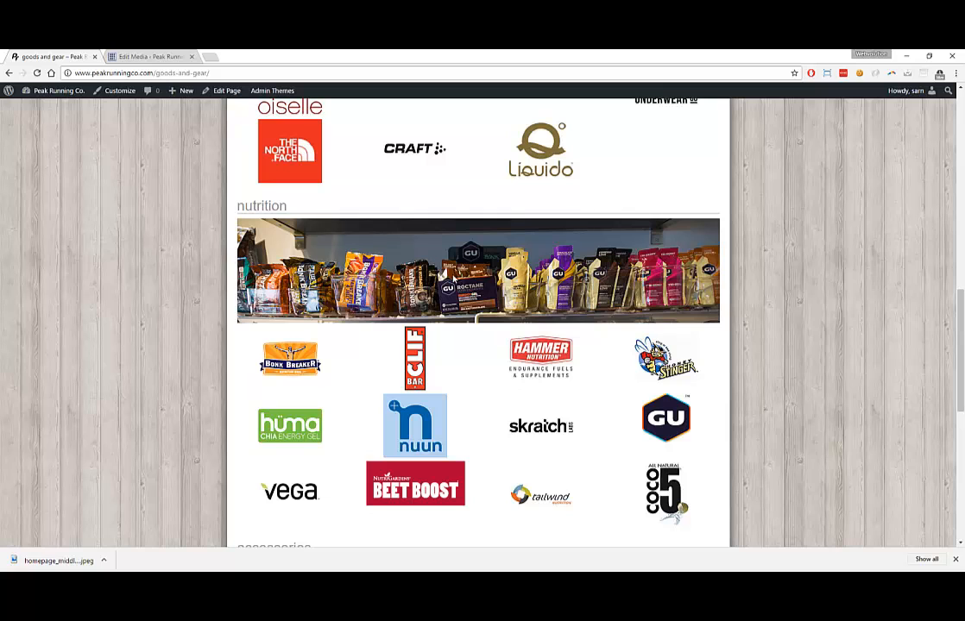
{"action": "scroll", "coordinate": [394, 276], "scroll_direction": "down", "scroll_amount": 2}
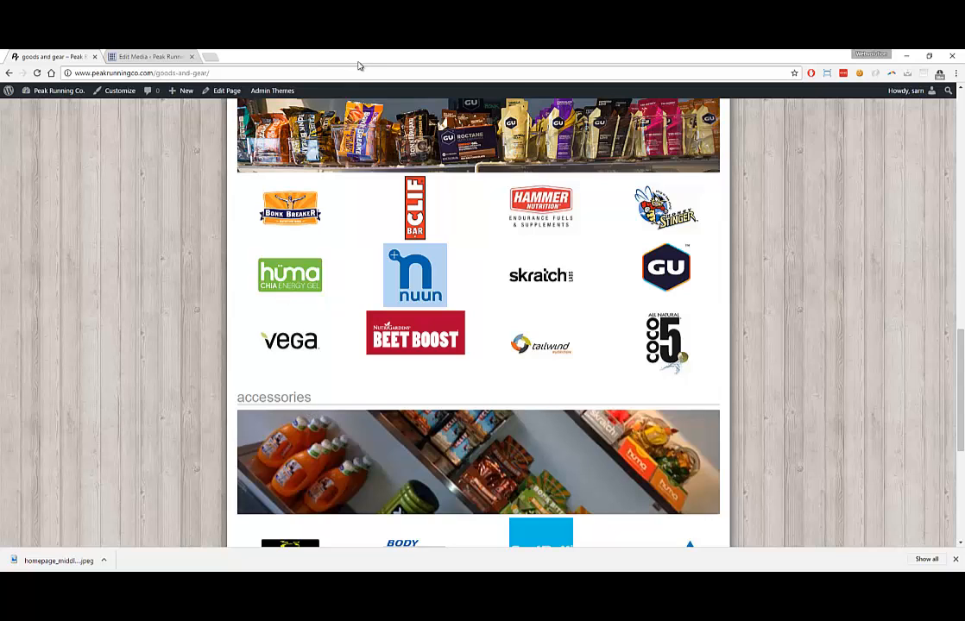
{"action": "left_click", "coordinate": [160, 59]}
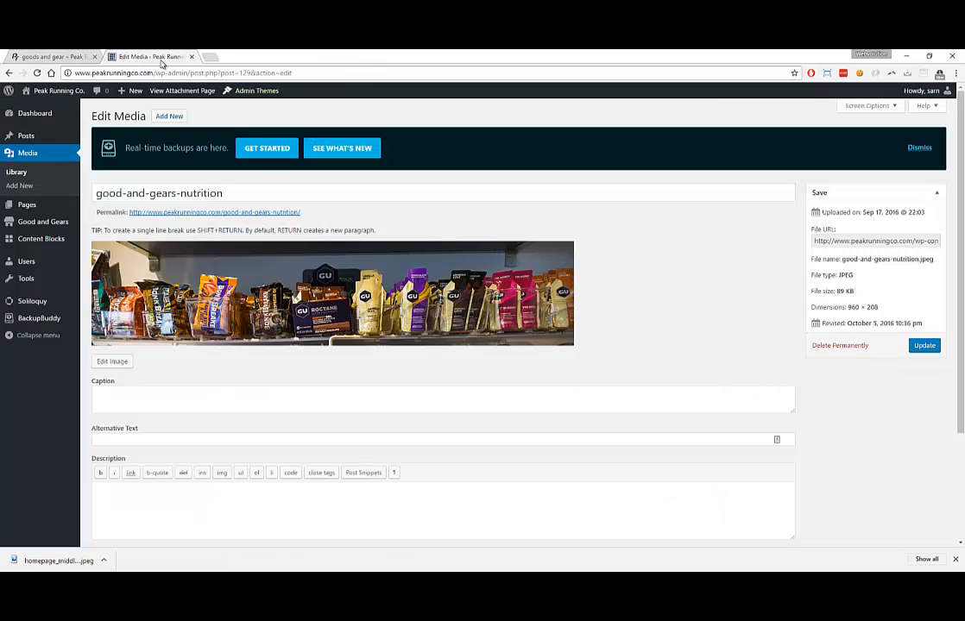
Search the media library for 'acce', open good-and-gears-accessories.jpeg, and shrink the browser window
{"action": "left_click", "coordinate": [26, 156]}
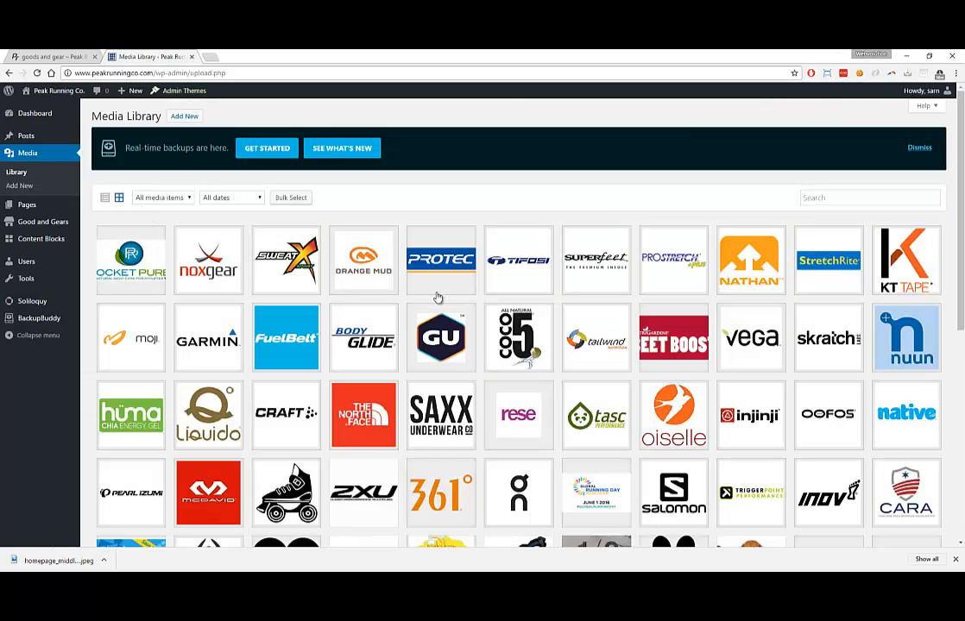
{"action": "left_click", "coordinate": [857, 197]}
{"action": "type", "text": "acc"}
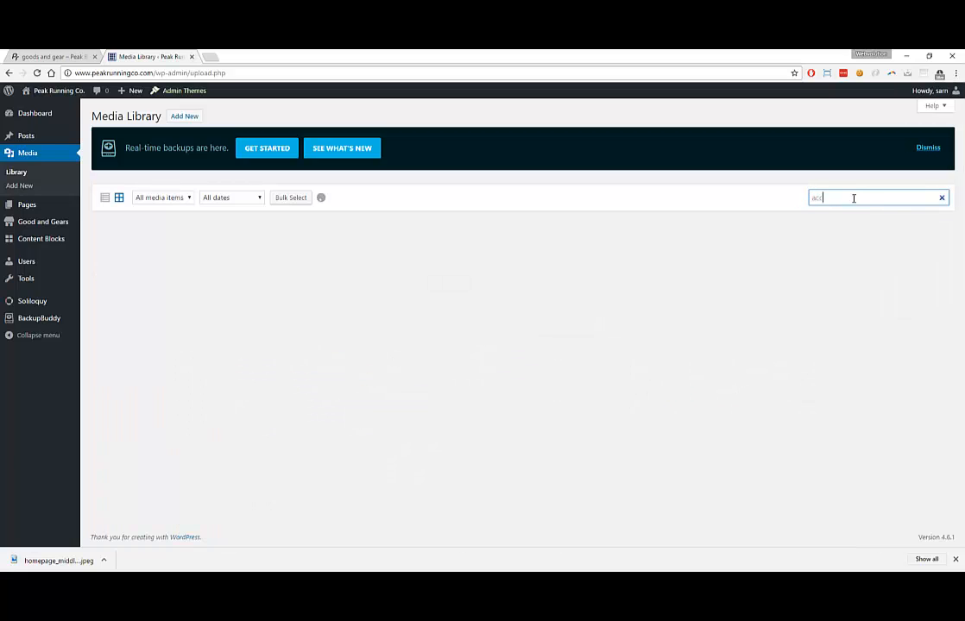
{"action": "type", "text": "e"}
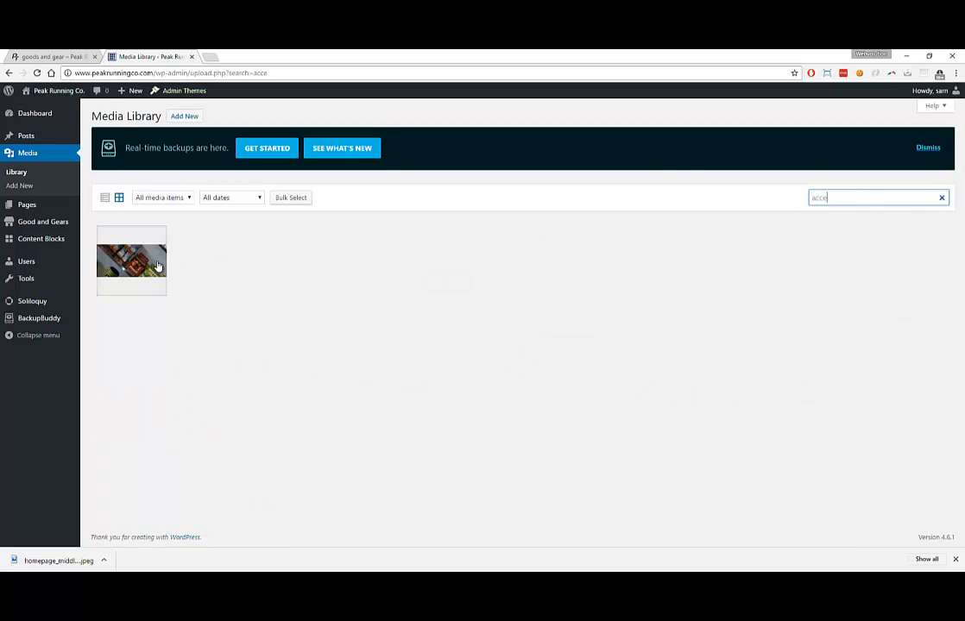
{"action": "left_click", "coordinate": [158, 257]}
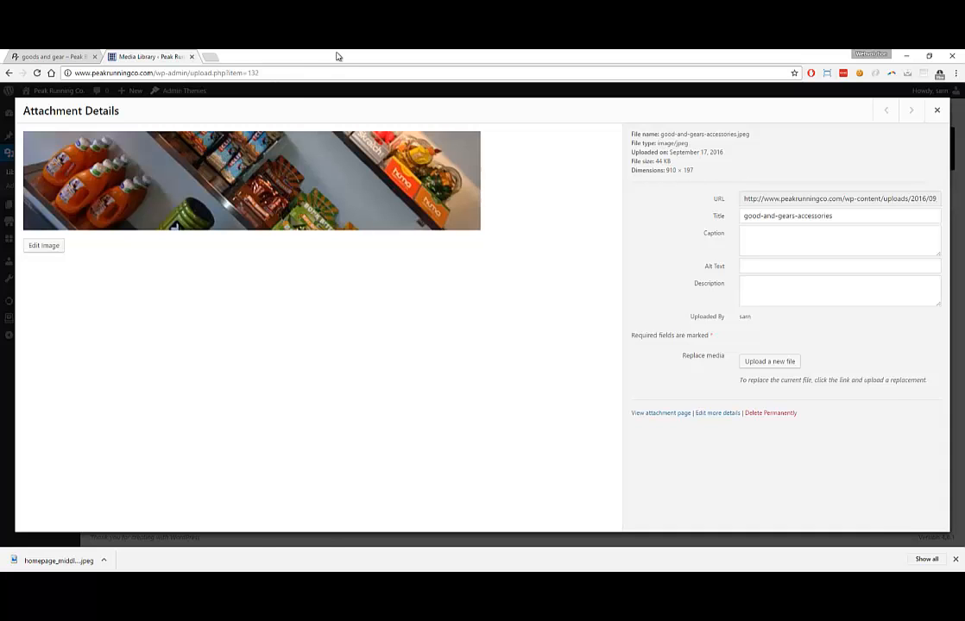
{"action": "left_click_drag", "start_coordinate": [337, 56], "coordinate": [56, 165]}
{"action": "left_click", "coordinate": [591, 279]}
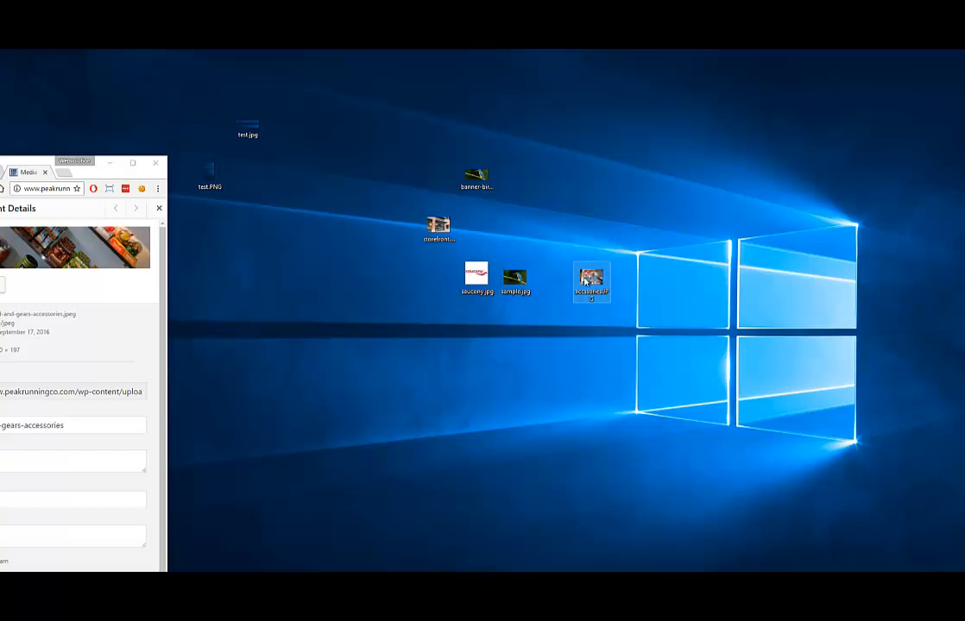
{"action": "double_click", "coordinate": [587, 281]}
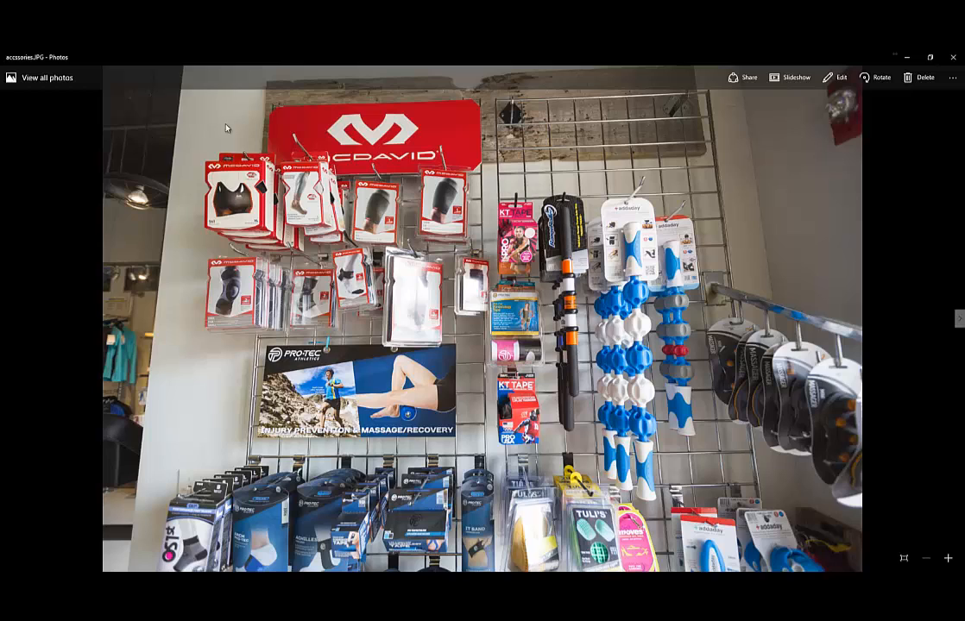
{"action": "left_click", "coordinate": [952, 57]}
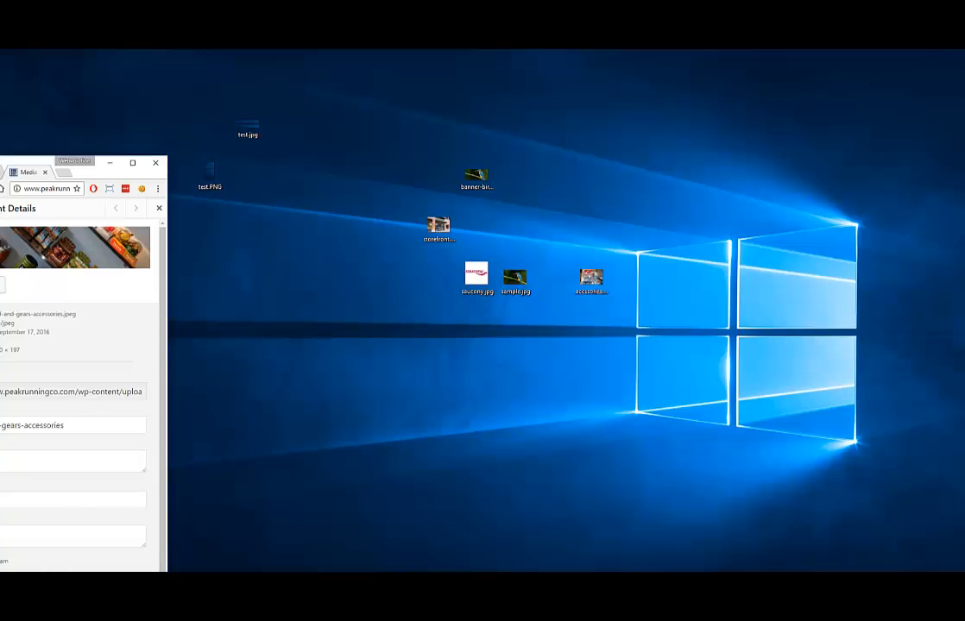
Close nutrition.JPG and open the accessories photo in a maximized Photoshop window
{"action": "mouse_move", "coordinate": [110, 580]}
{"action": "left_click", "coordinate": [127, 539]}
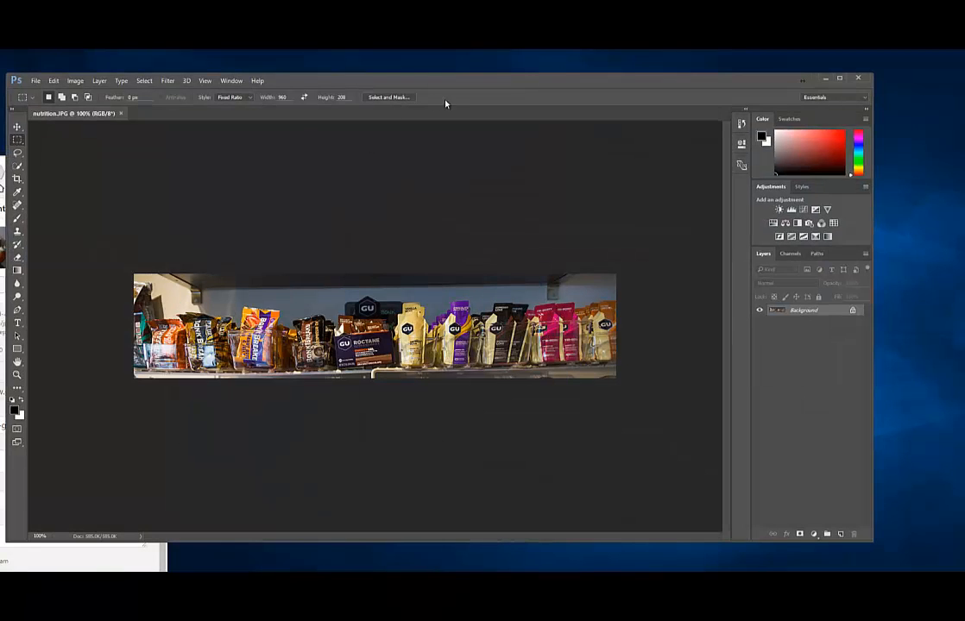
{"action": "left_click", "coordinate": [121, 113]}
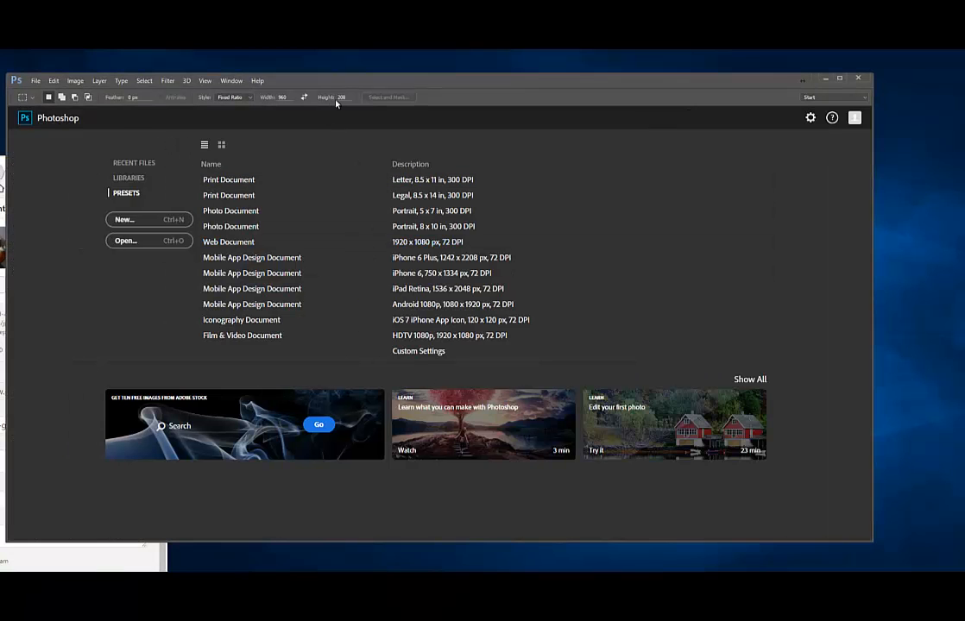
{"action": "left_click_drag", "start_coordinate": [337, 84], "coordinate": [512, 338]}
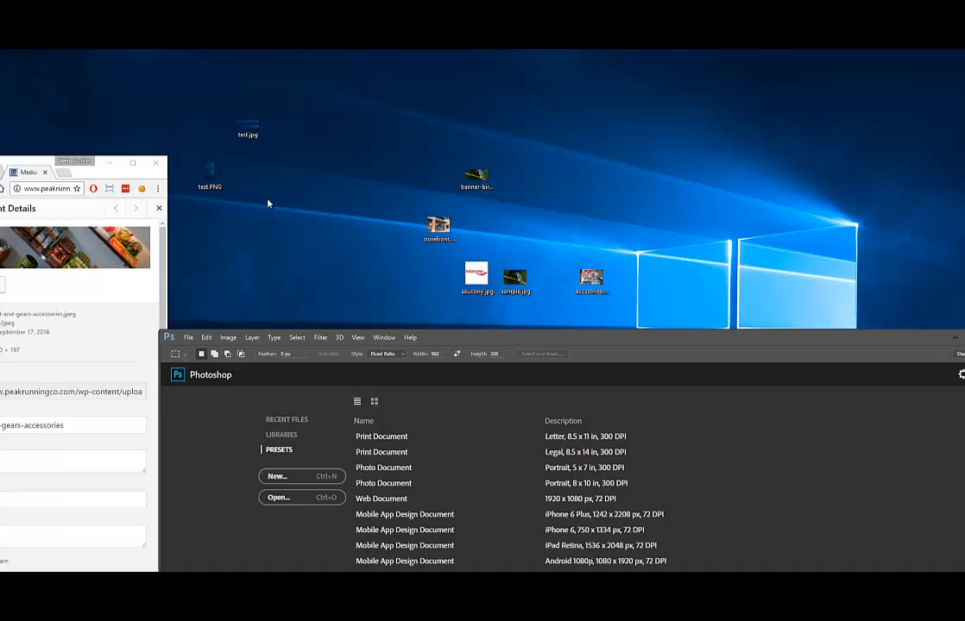
{"action": "left_click_drag", "start_coordinate": [592, 280], "coordinate": [704, 467]}
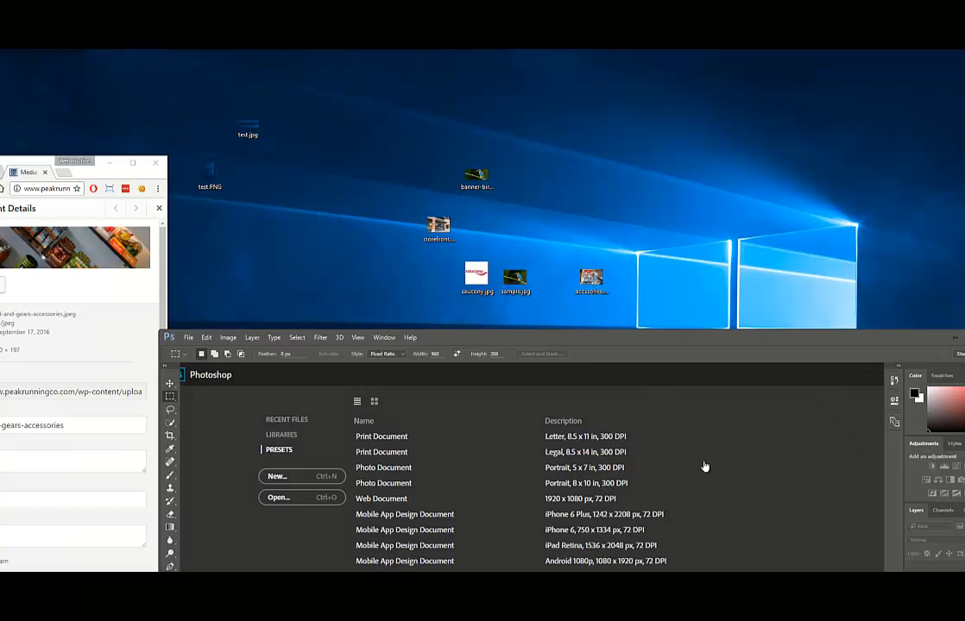
{"action": "left_click_drag", "start_coordinate": [650, 337], "coordinate": [629, 138]}
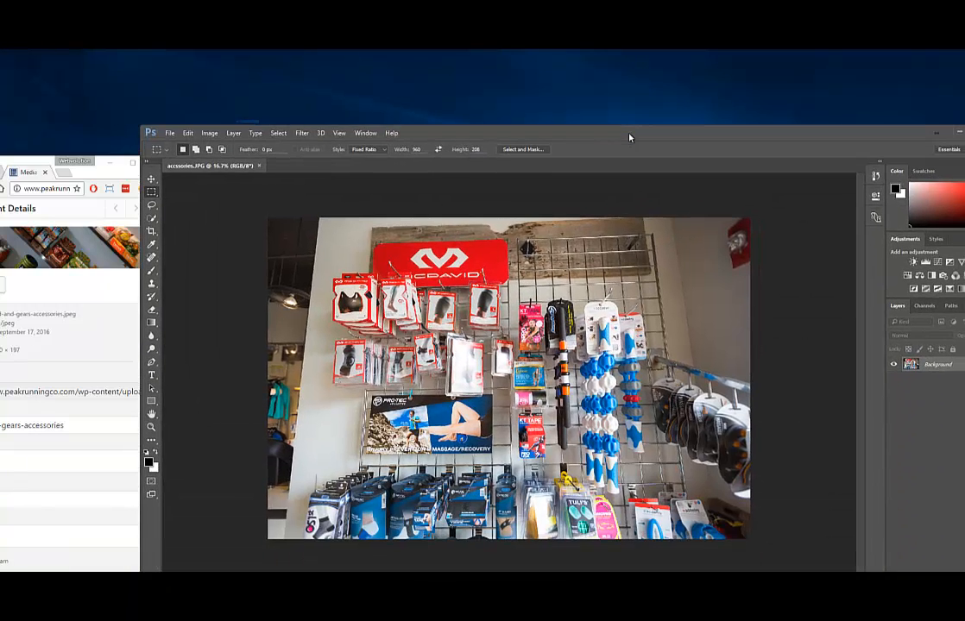
{"action": "left_click_drag", "start_coordinate": [897, 134], "coordinate": [811, 118]}
{"action": "left_click", "coordinate": [889, 117]}
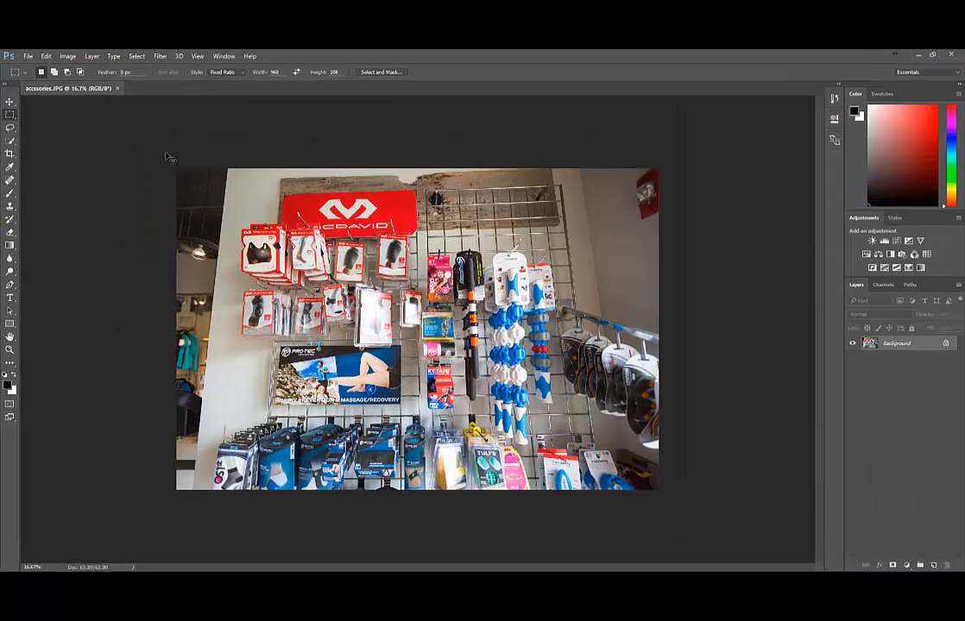
Select the entire accessories image and put it into Free Transform
{"action": "key", "text": "ctrl+a"}
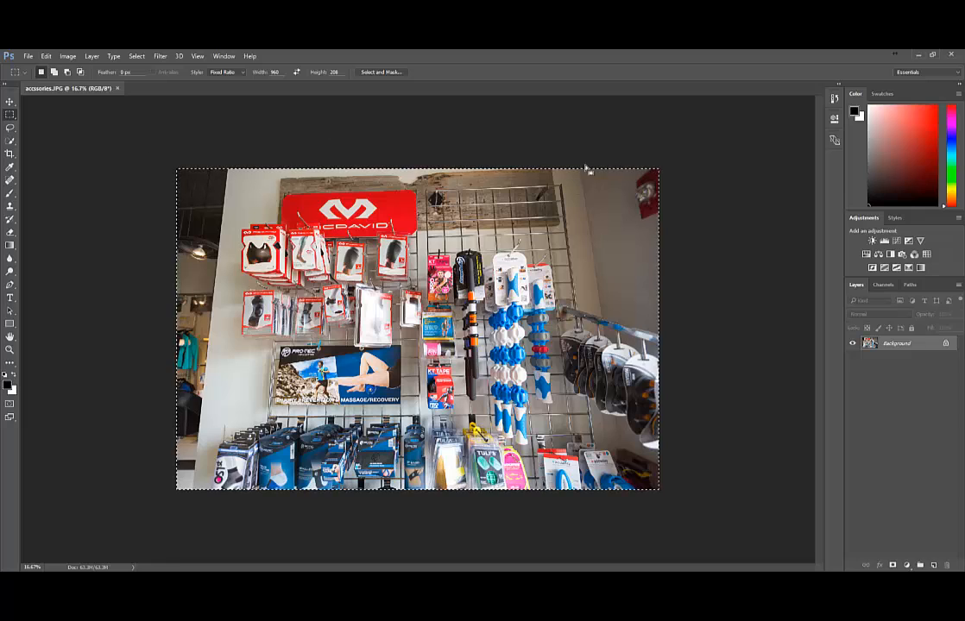
{"action": "left_click", "coordinate": [67, 56]}
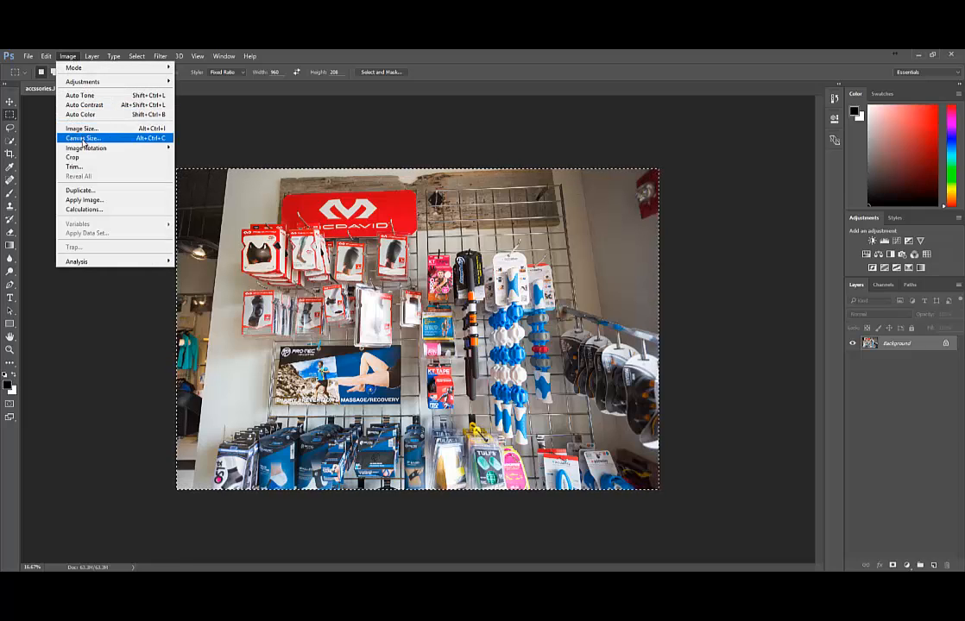
{"action": "mouse_move", "coordinate": [86, 148]}
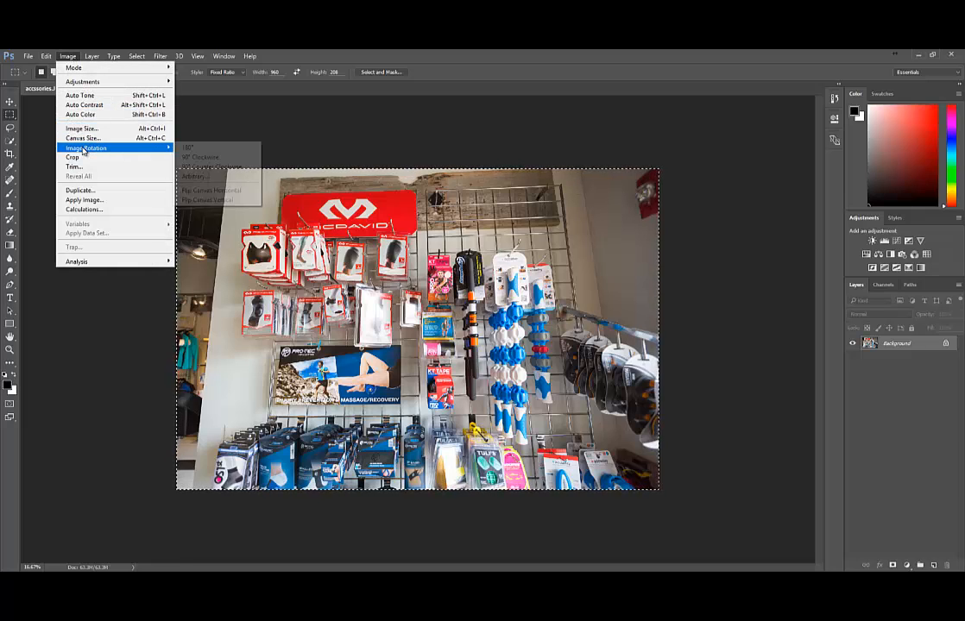
{"action": "left_click", "coordinate": [195, 176]}
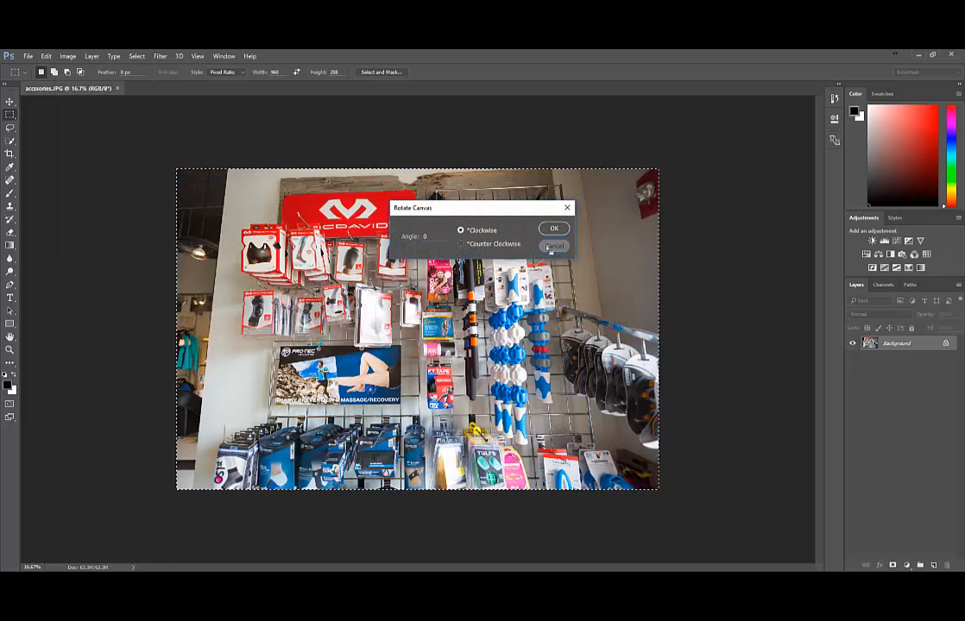
{"action": "left_click", "coordinate": [553, 246]}
{"action": "right_click", "coordinate": [189, 198]}
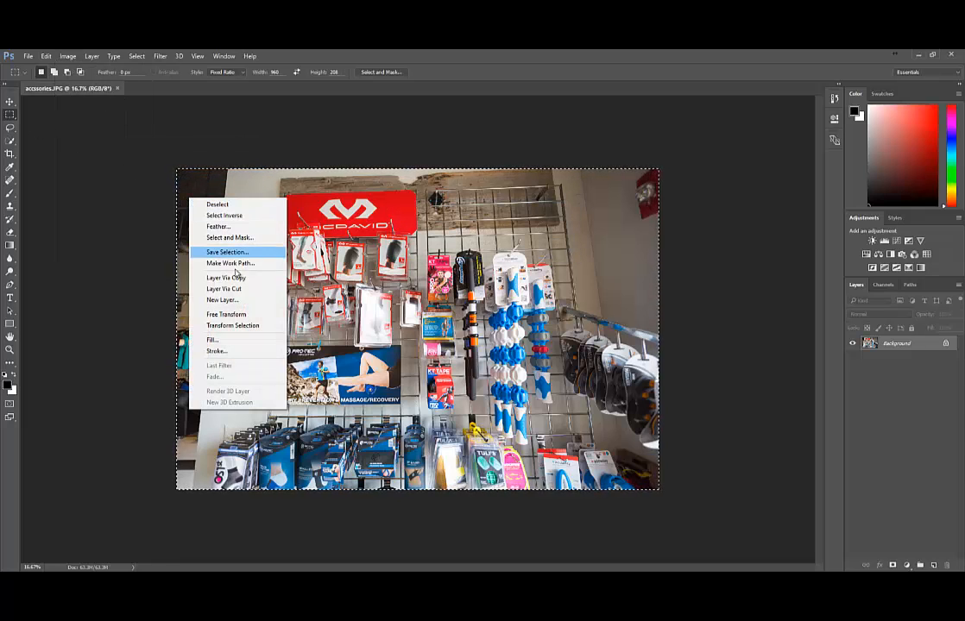
{"action": "left_click", "coordinate": [226, 315]}
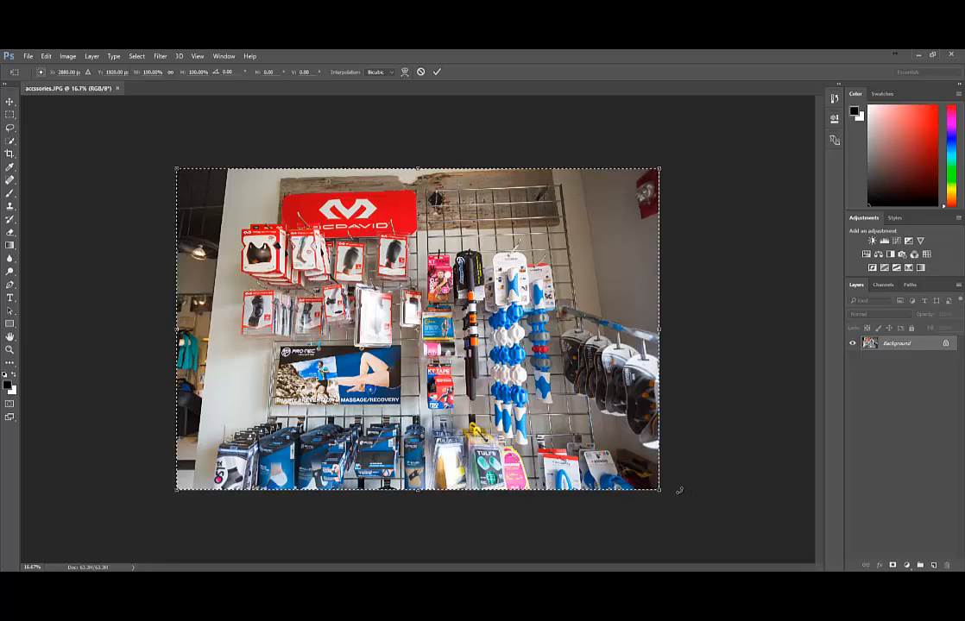
Rotate the accessories photo 15° and apply the transformation
{"action": "left_click_drag", "start_coordinate": [680, 490], "coordinate": [624, 513]}
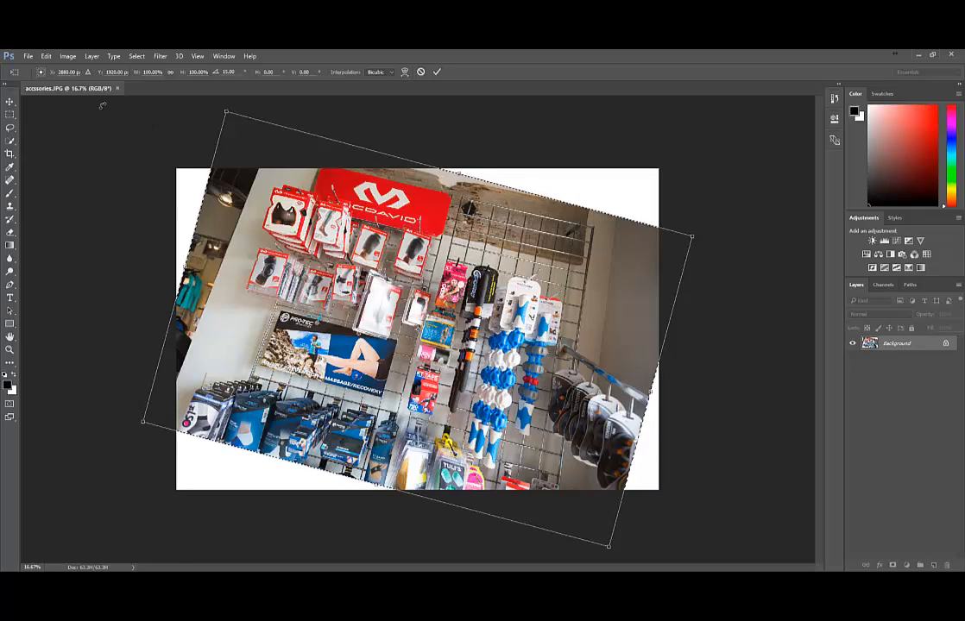
{"action": "left_click", "coordinate": [10, 116]}
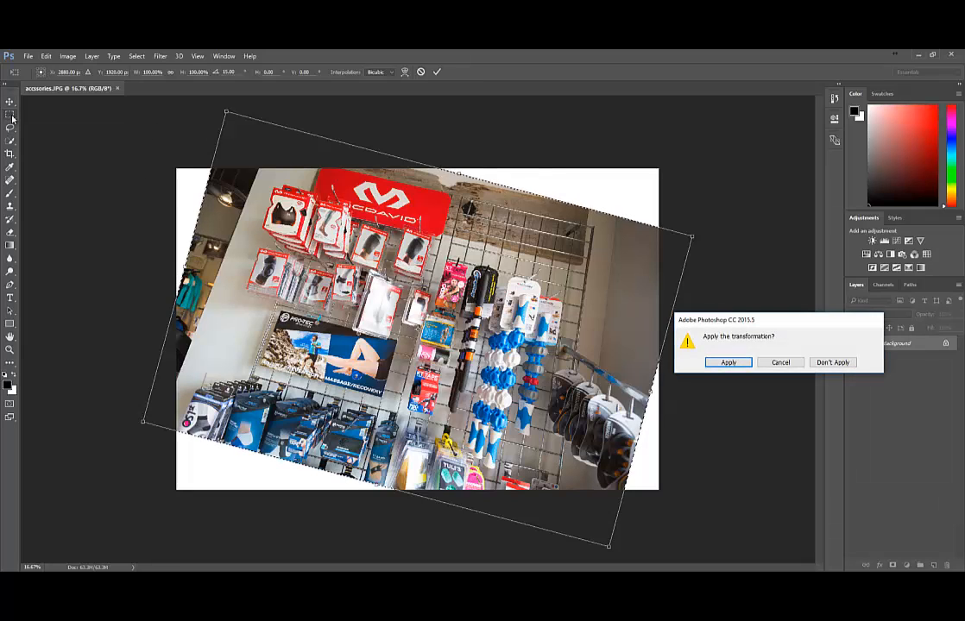
{"action": "left_click", "coordinate": [728, 363]}
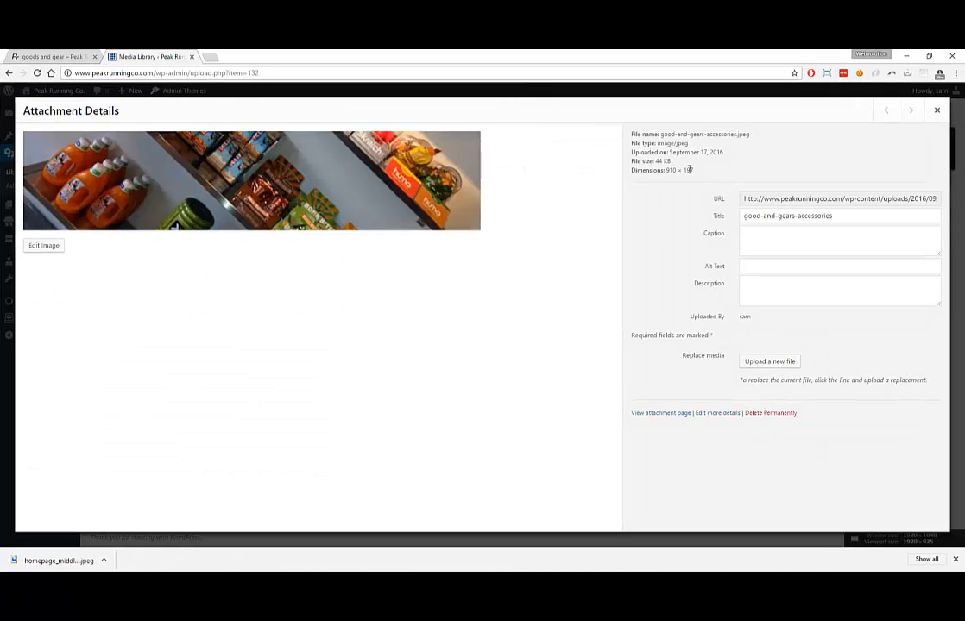
Read the accessories banner's 910 × 197 dimensions, then shrink the browser to reveal Photoshop
{"action": "left_click_drag", "start_coordinate": [694, 170], "coordinate": [665, 170]}
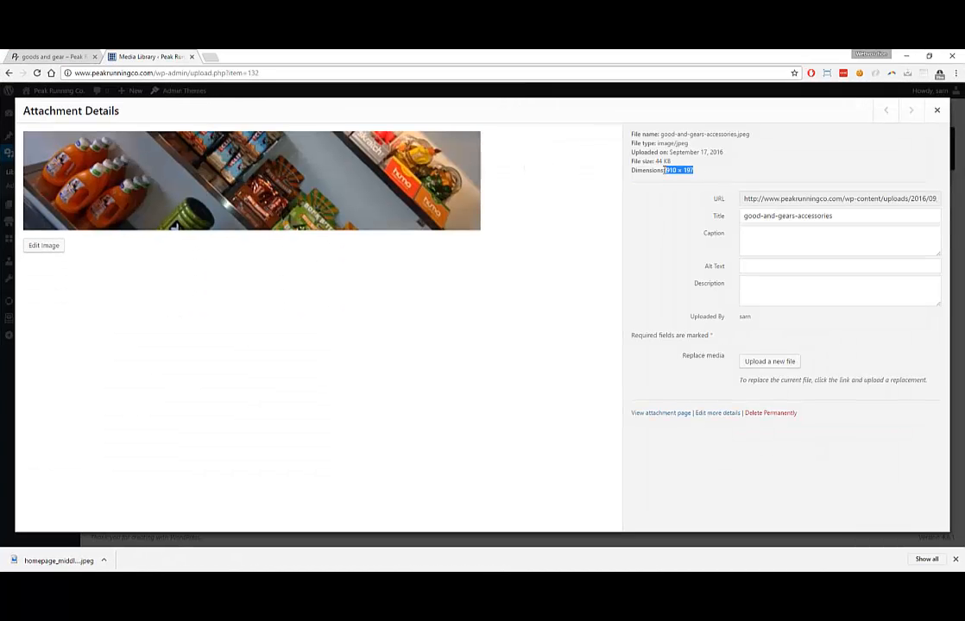
{"action": "left_click_drag", "start_coordinate": [490, 52], "coordinate": [19, 162]}
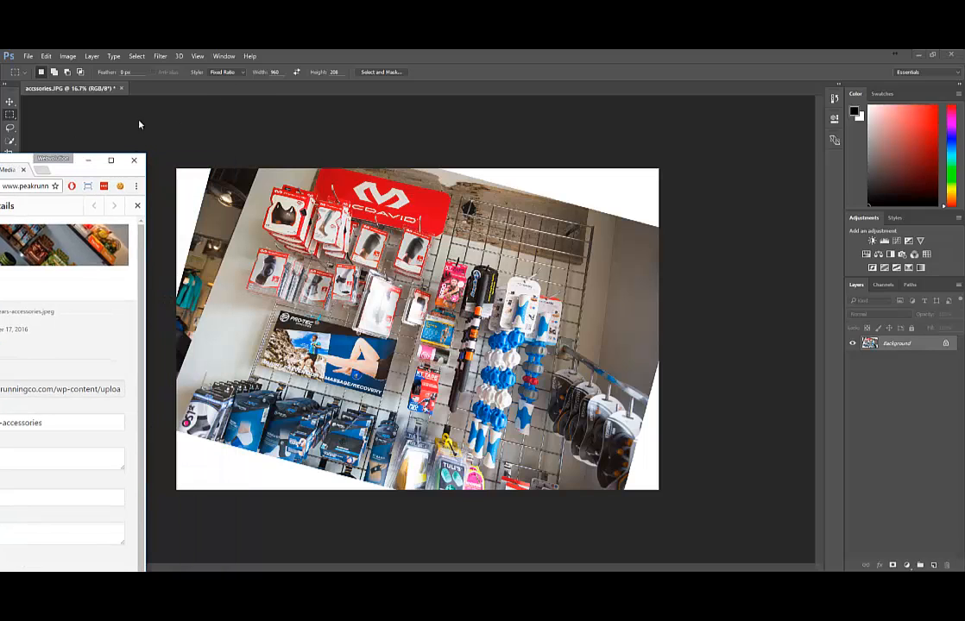
Set the Rectangular Marquee's fixed ratio to 910 × 197
{"action": "left_click", "coordinate": [279, 73]}
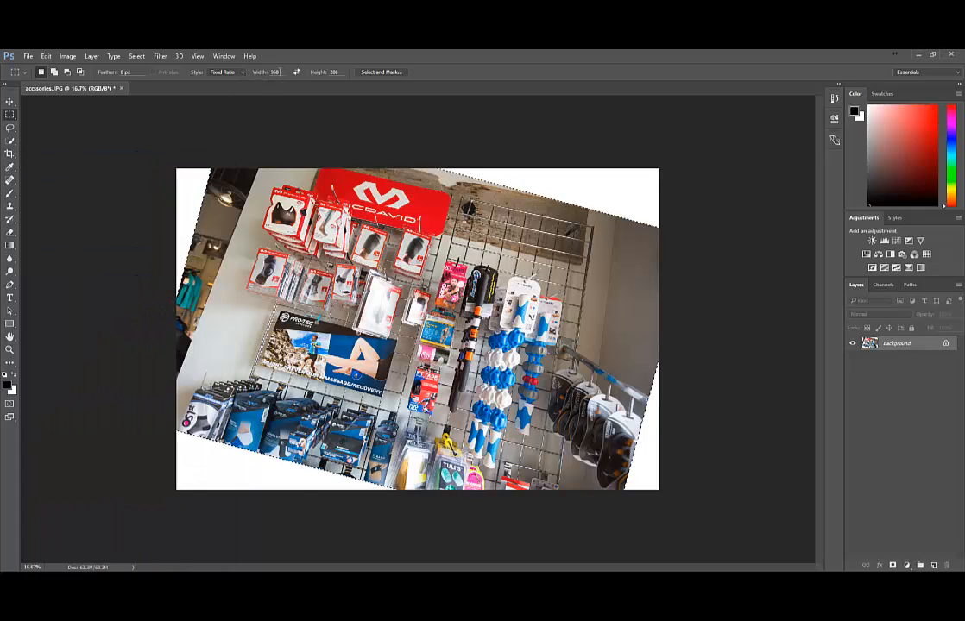
{"action": "left_click_drag", "start_coordinate": [280, 73], "coordinate": [251, 73]}
{"action": "type", "text": "91"}
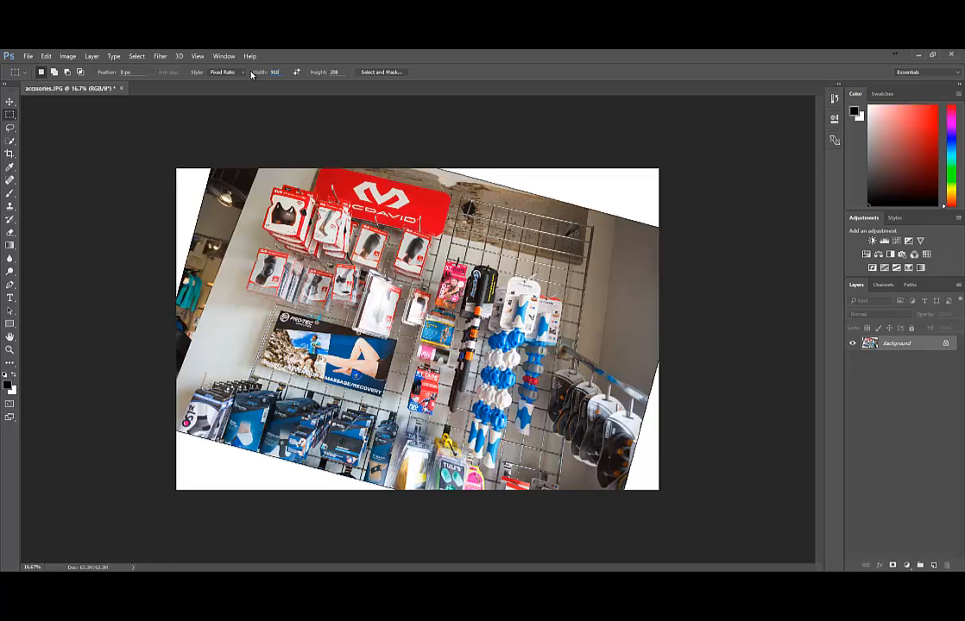
{"action": "key", "text": "Tab"}
{"action": "type", "text": "197"}
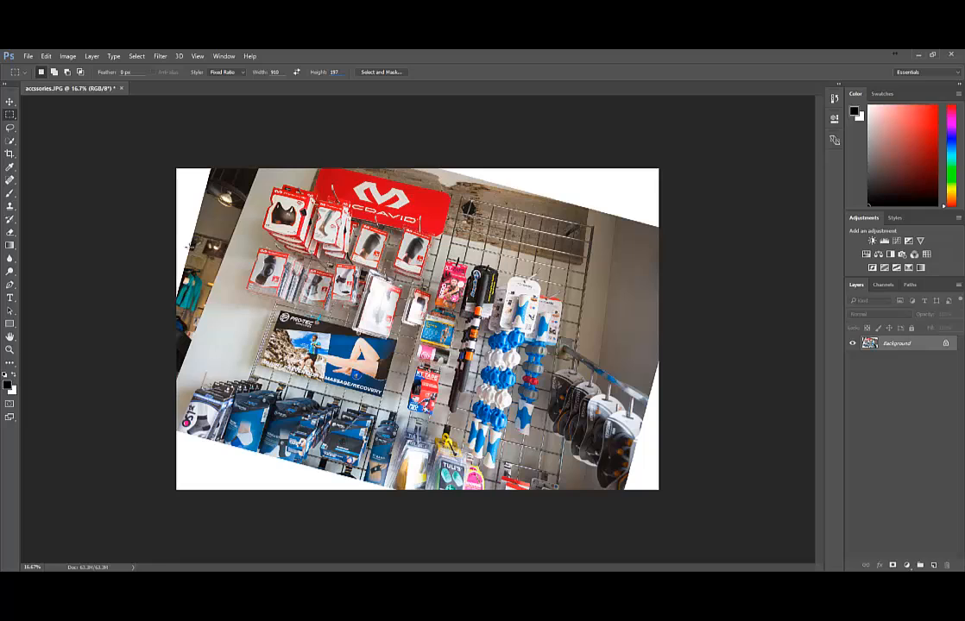
Draw the 910:197 banner selection over the lower product rows of the rotated photo
{"action": "left_click_drag", "start_coordinate": [197, 232], "coordinate": [611, 411]}
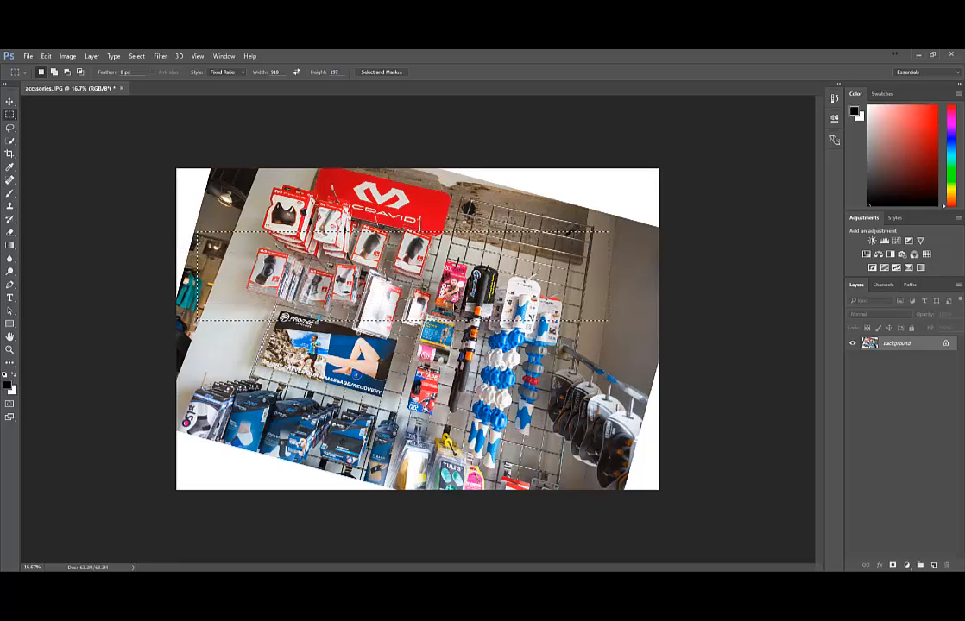
{"action": "left_click_drag", "start_coordinate": [458, 274], "coordinate": [465, 392]}
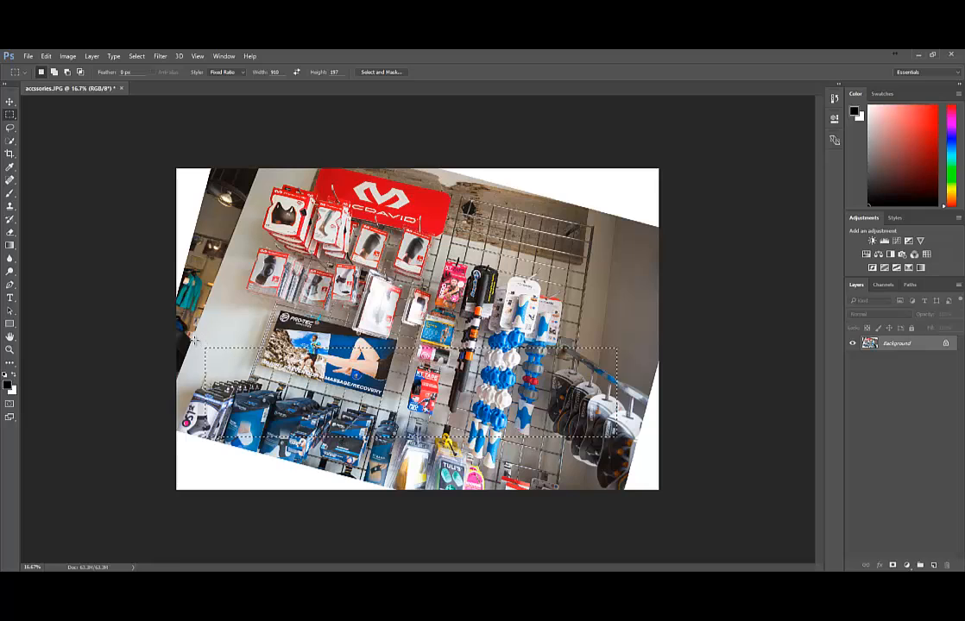
{"action": "left_click_drag", "start_coordinate": [200, 336], "coordinate": [637, 498]}
{"action": "left_click_drag", "start_coordinate": [486, 414], "coordinate": [484, 393]}
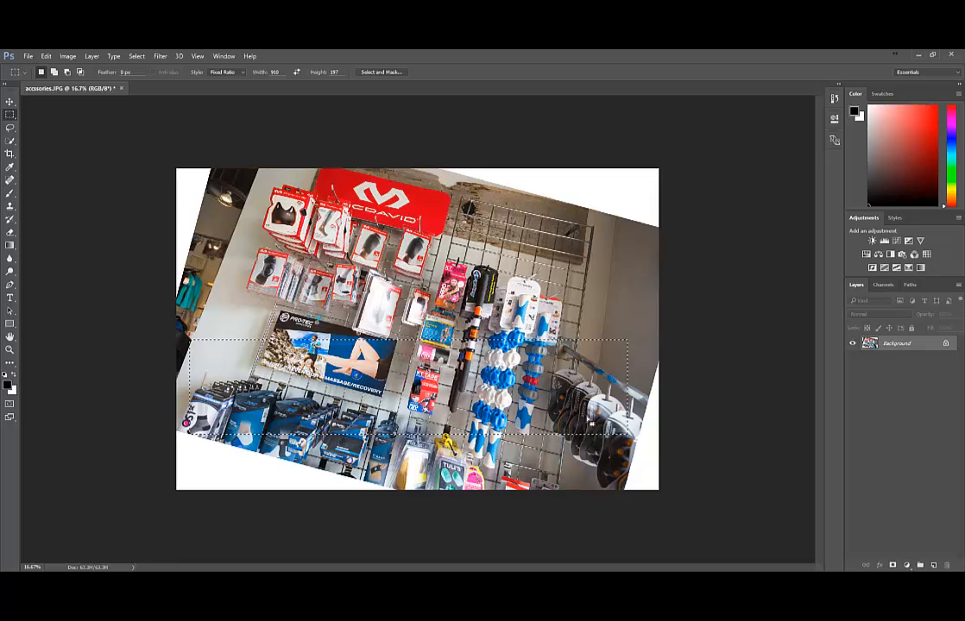
{"action": "left_click_drag", "start_coordinate": [537, 365], "coordinate": [537, 364]}
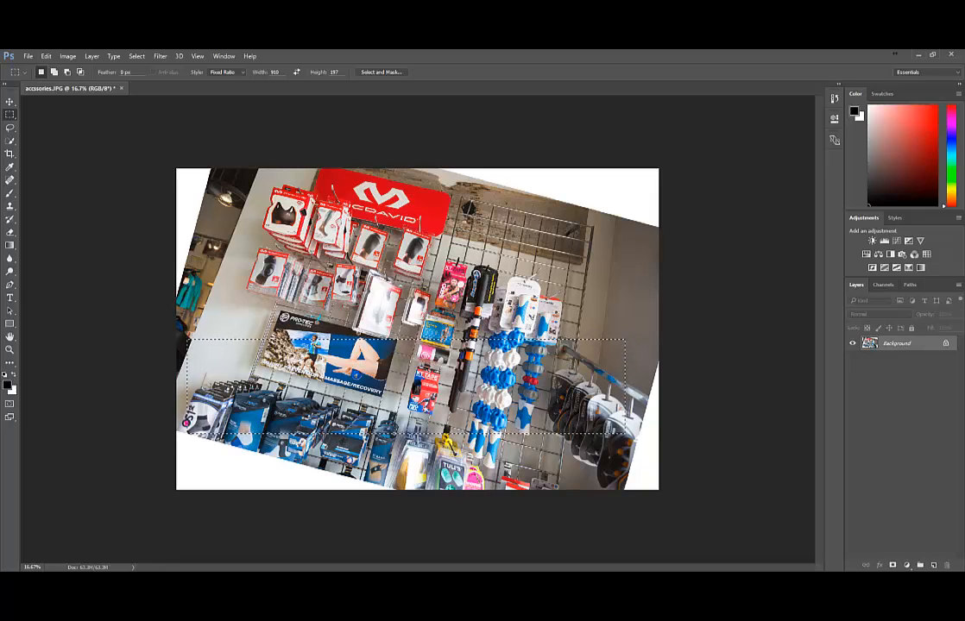
Crop the rotated photo to the banner strip, shifting the selection slightly right, then restore the window
{"action": "left_click", "coordinate": [67, 56]}
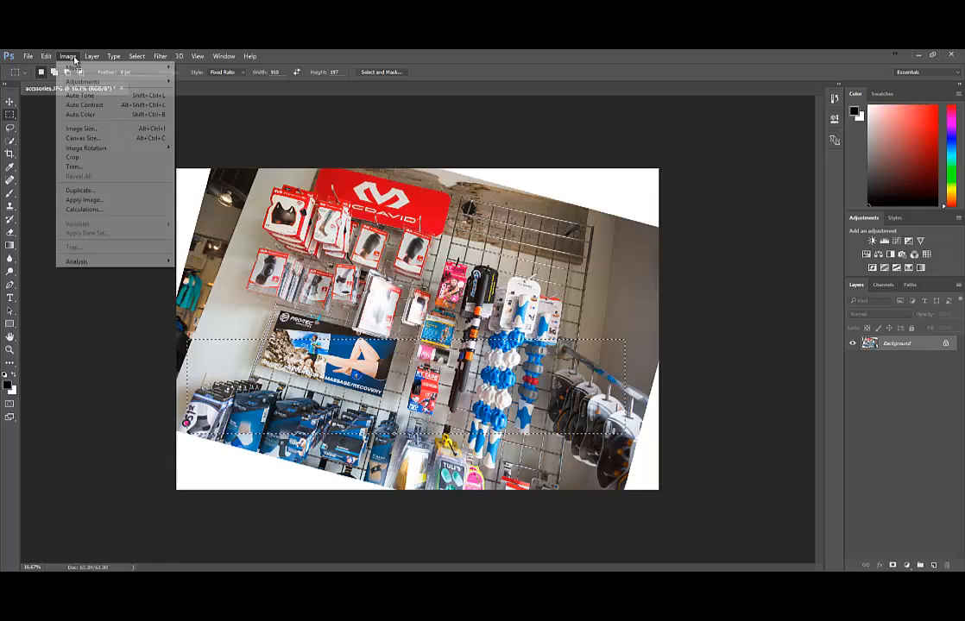
{"action": "left_click", "coordinate": [74, 157]}
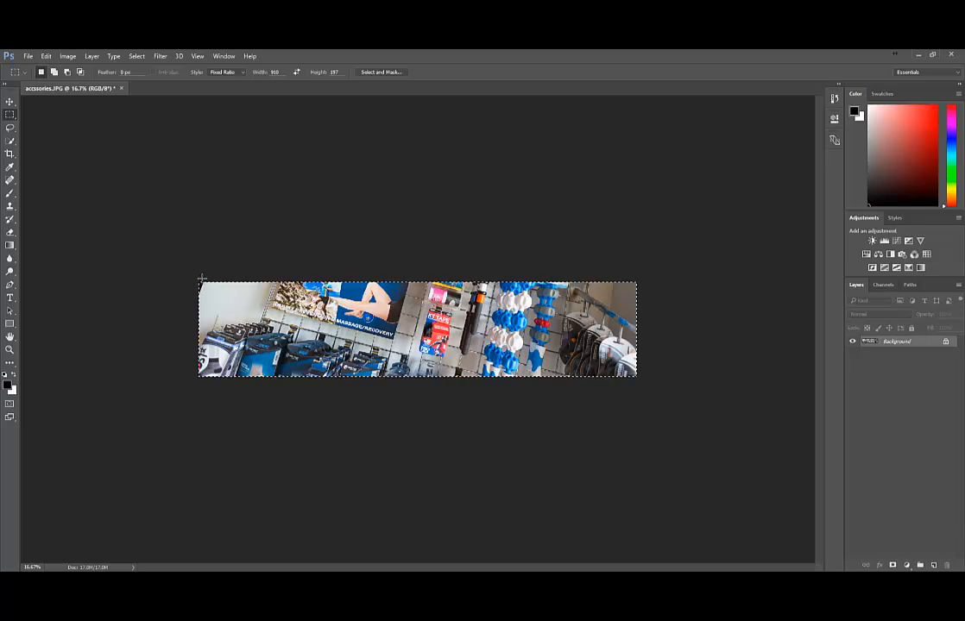
{"action": "key", "text": "ctrl+z"}
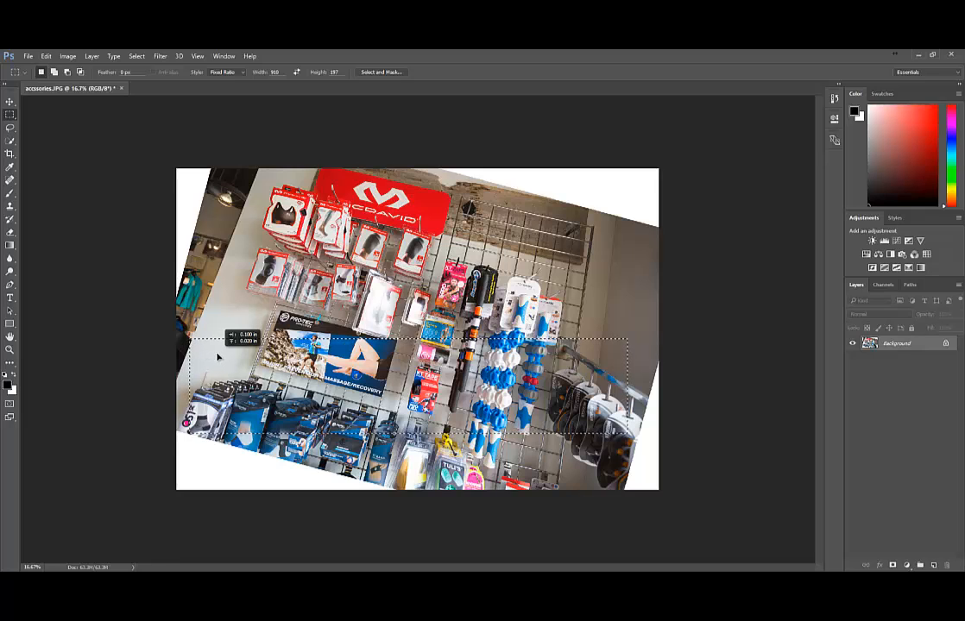
{"action": "left_click_drag", "start_coordinate": [214, 346], "coordinate": [225, 345]}
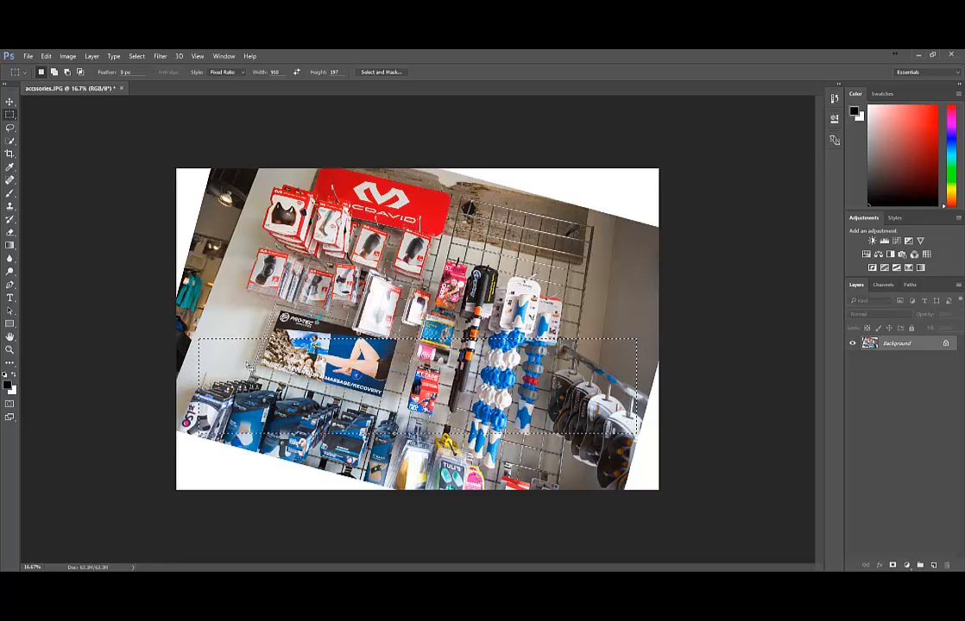
{"action": "left_click", "coordinate": [67, 55]}
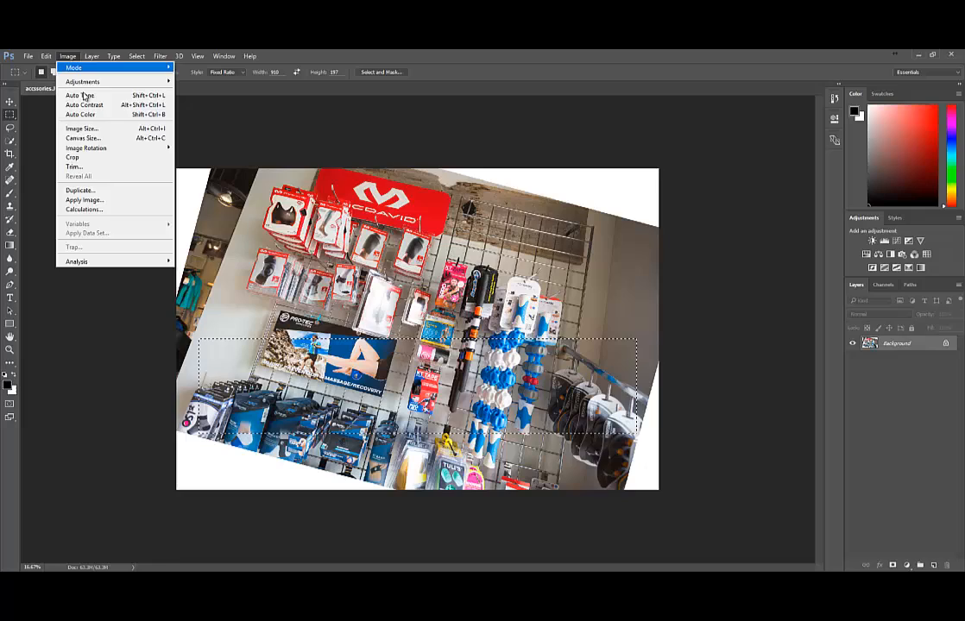
{"action": "left_click", "coordinate": [73, 157]}
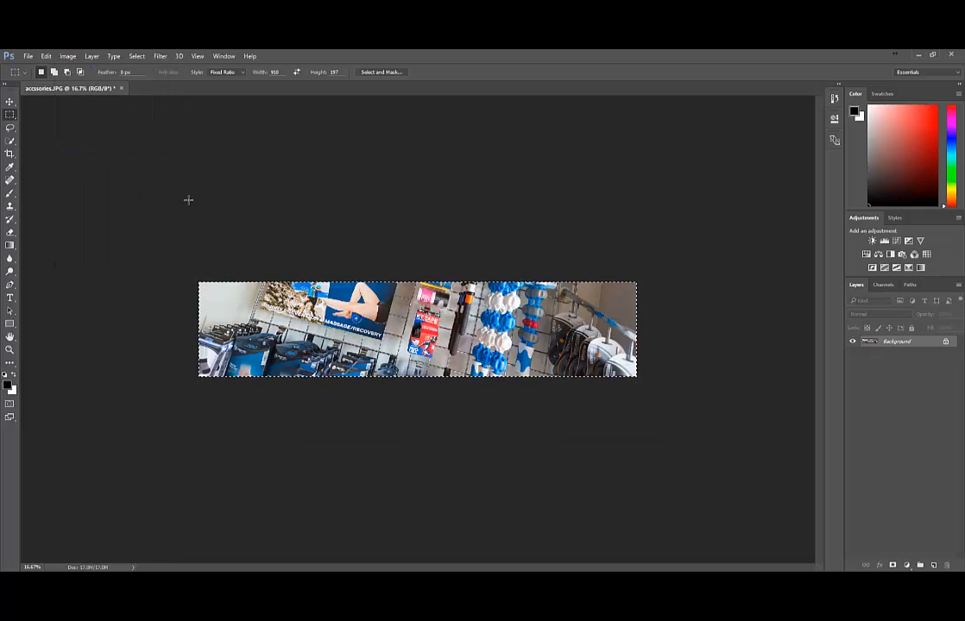
{"action": "double_click", "coordinate": [312, 51]}
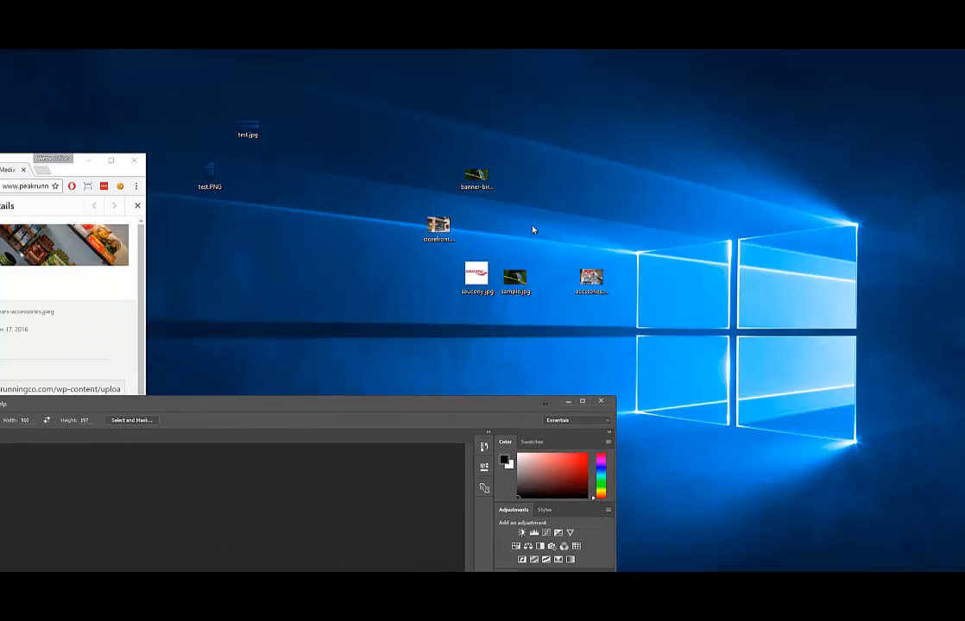
Open the original accssories.JPG in Windows Photos, with Photoshop's cropped strip back in front
{"action": "left_click_drag", "start_coordinate": [590, 277], "coordinate": [259, 428]}
{"action": "left_click_drag", "start_coordinate": [244, 402], "coordinate": [484, 95]}
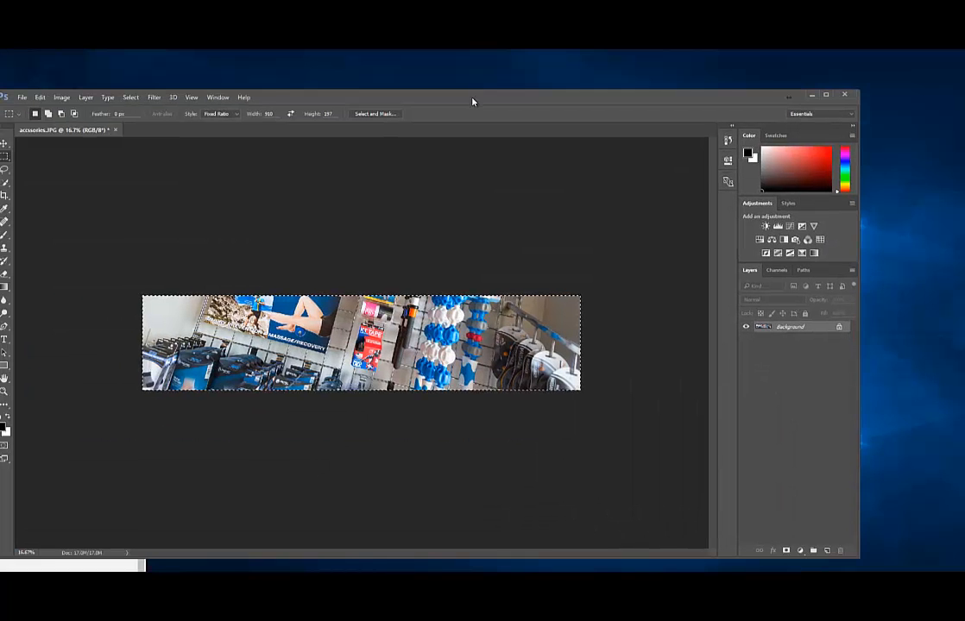
{"action": "left_click_drag", "start_coordinate": [561, 93], "coordinate": [442, 333]}
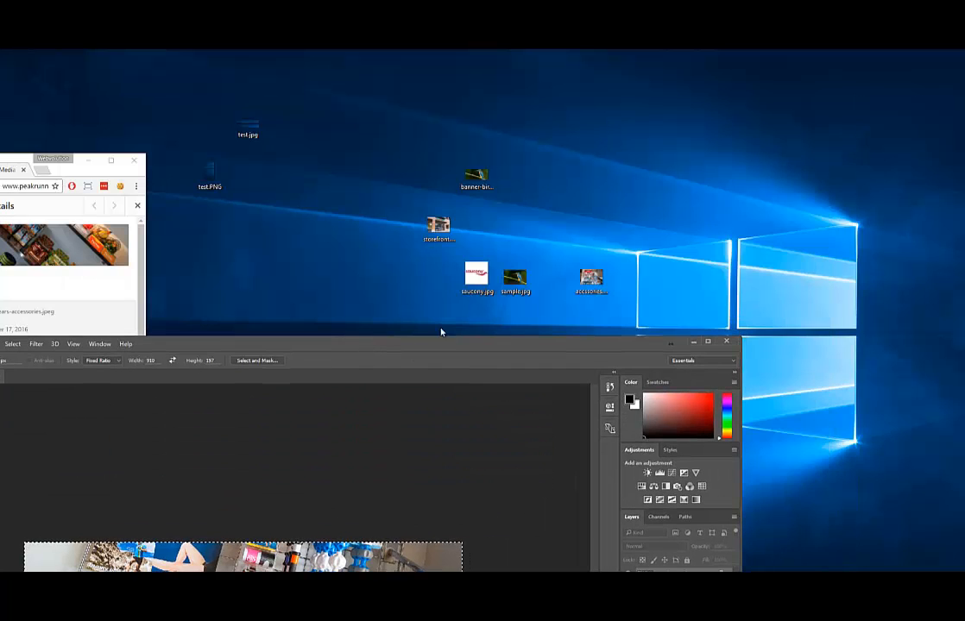
{"action": "double_click", "coordinate": [586, 278]}
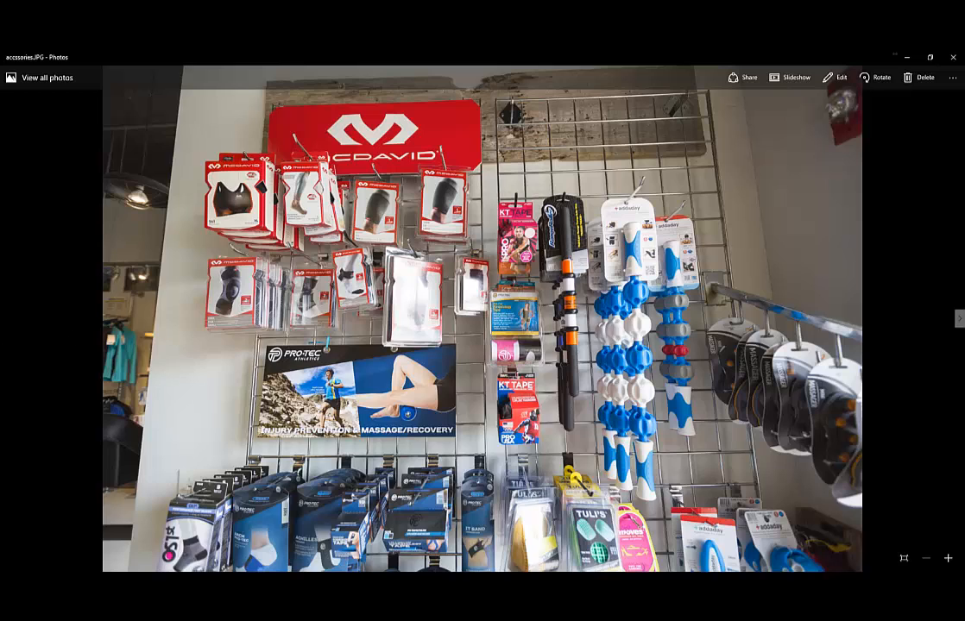
{"action": "key", "text": "alt+Tab"}
{"action": "left_click_drag", "start_coordinate": [234, 346], "coordinate": [352, 142]}
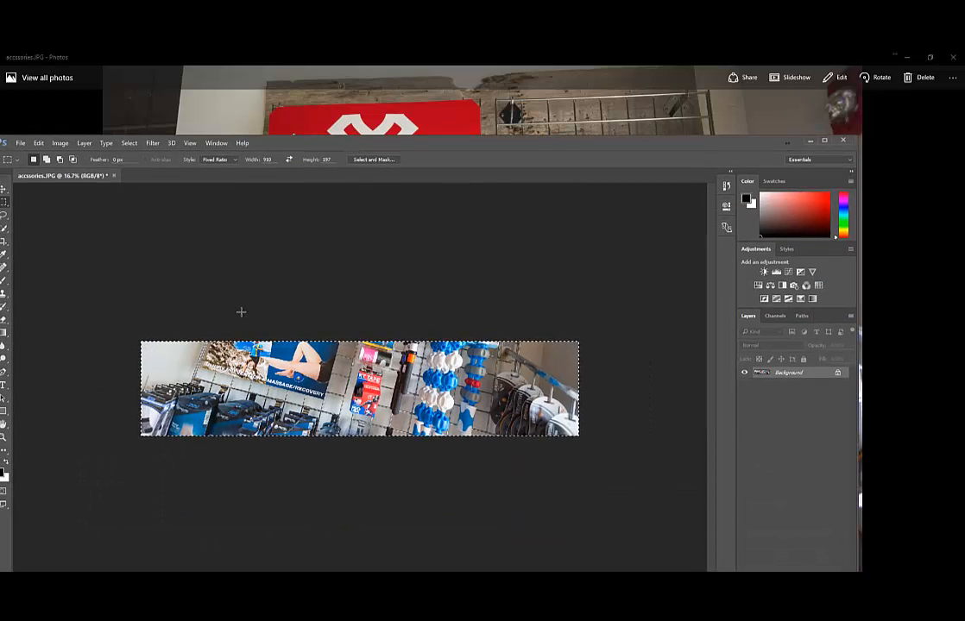
Resize the cropped accessories strip to 910×197 px and view it at 100%
{"action": "double_click", "coordinate": [305, 147]}
{"action": "left_click", "coordinate": [67, 56]}
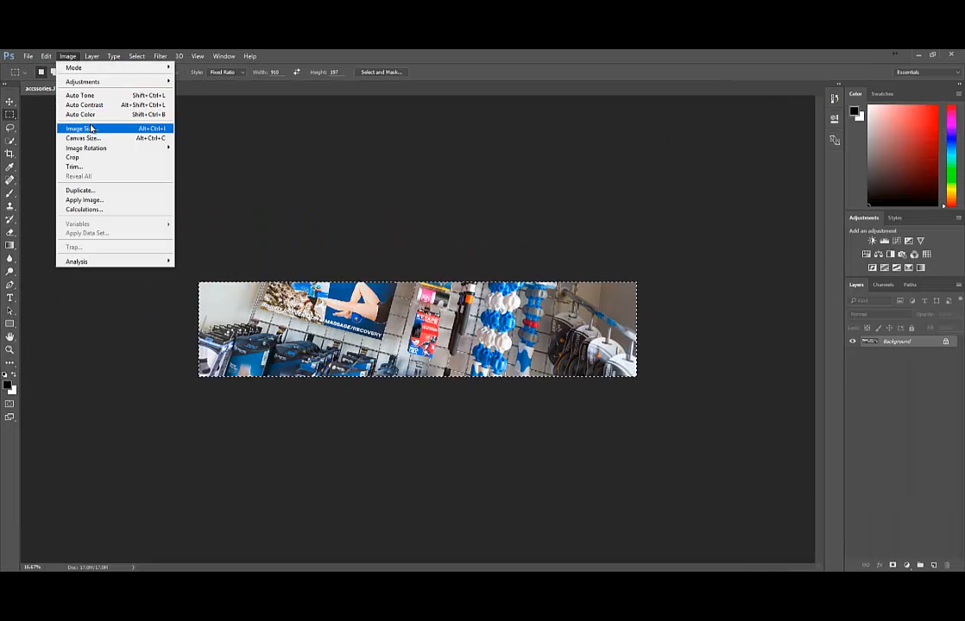
{"action": "left_click", "coordinate": [91, 129]}
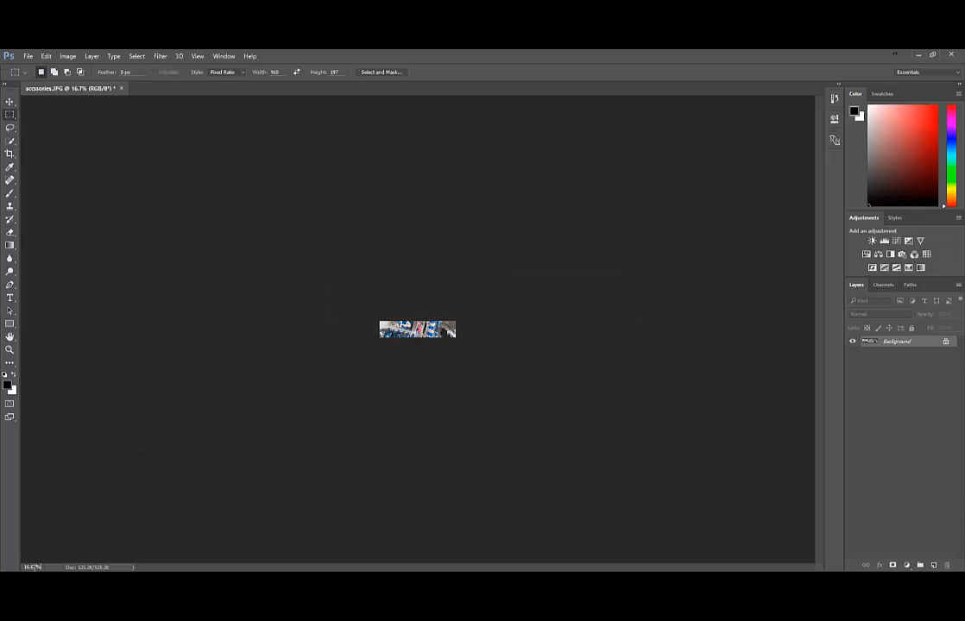
{"action": "key", "text": "Return"}
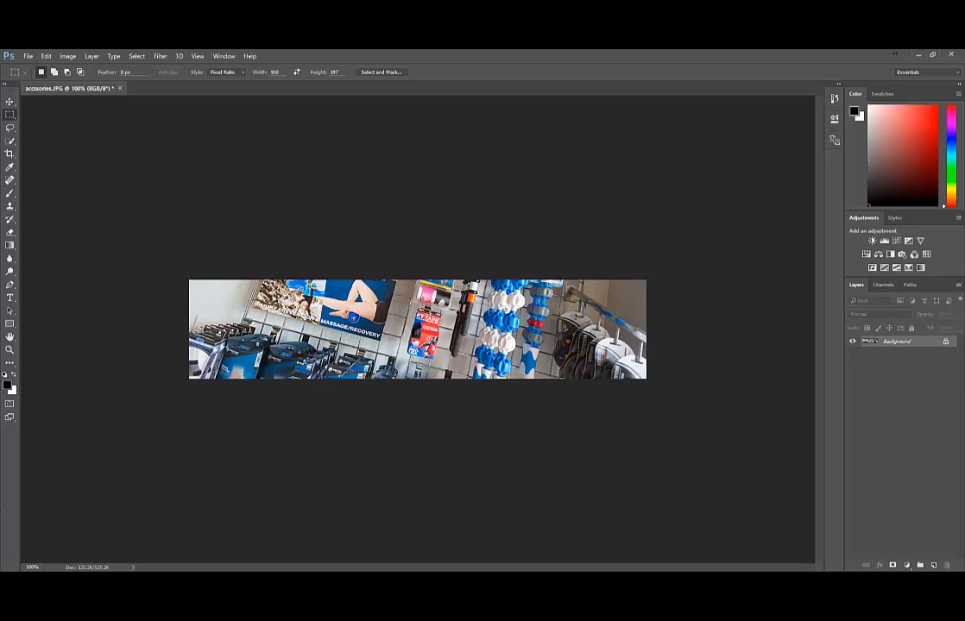
Save the resized strip as a quality-8 JPEG and minimize Photoshop
{"action": "left_click", "coordinate": [28, 56]}
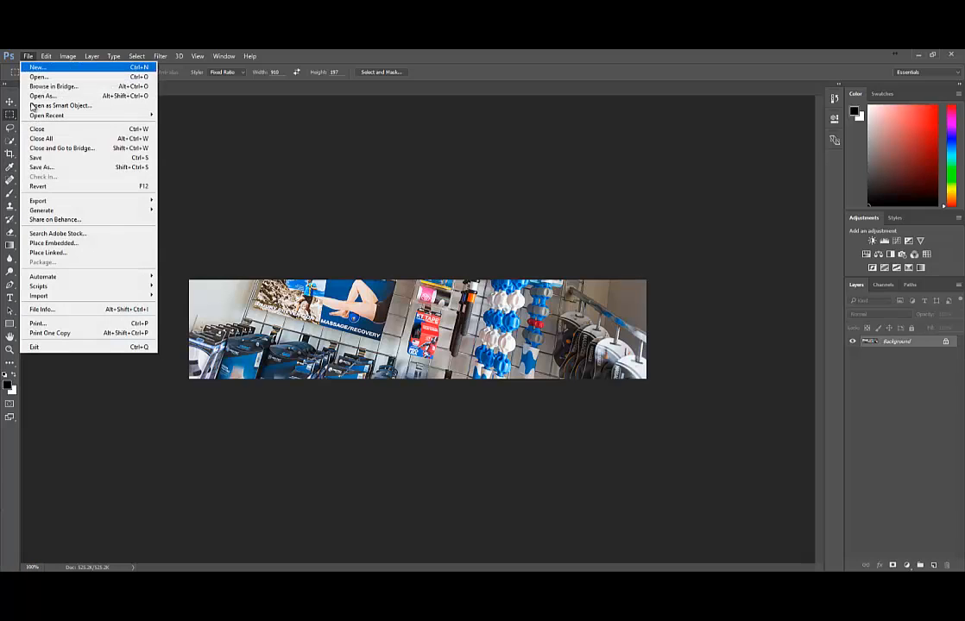
{"action": "left_click", "coordinate": [48, 158]}
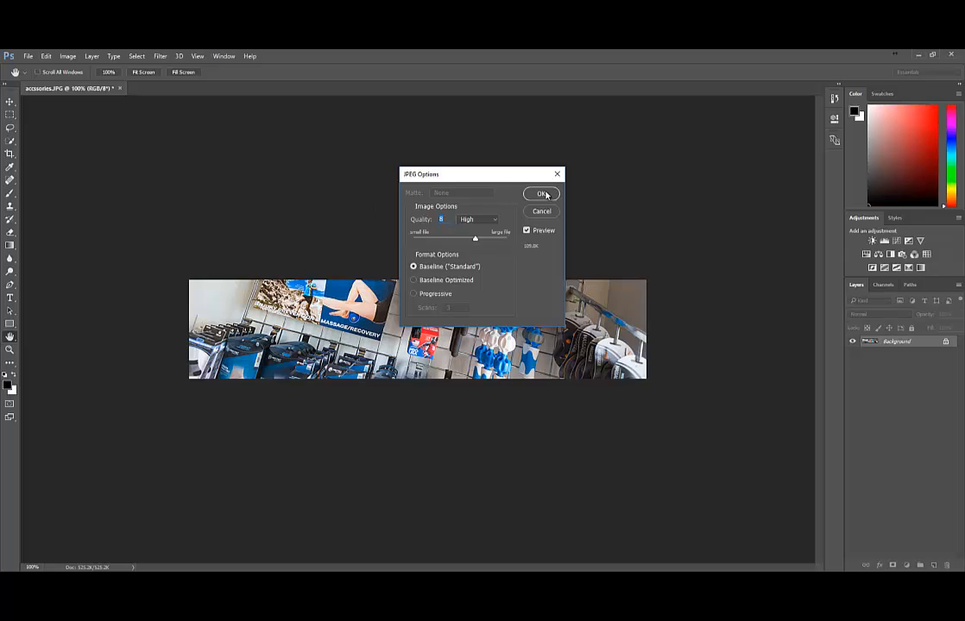
{"action": "left_click", "coordinate": [541, 194]}
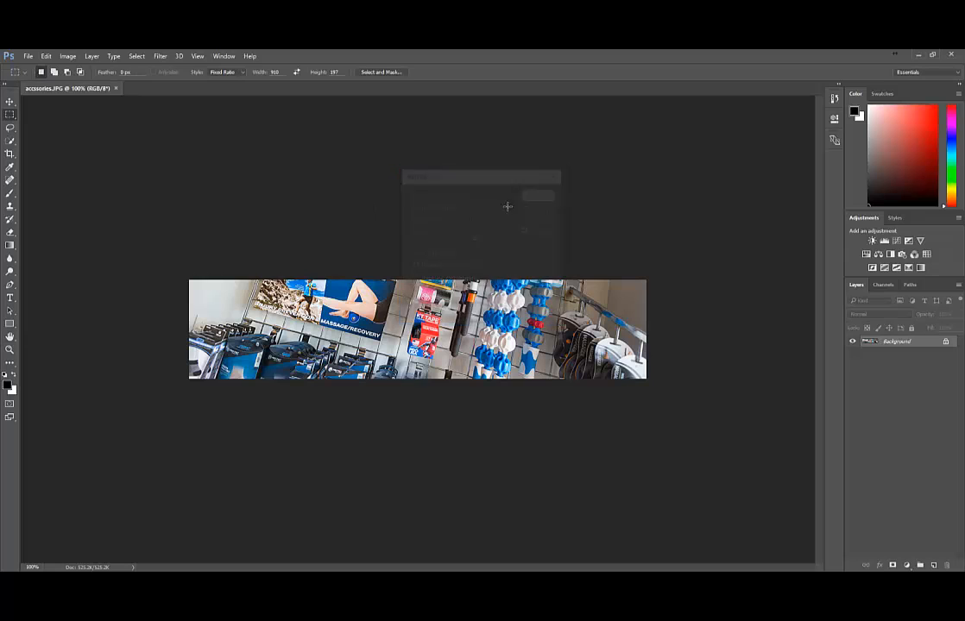
{"action": "left_click", "coordinate": [917, 57]}
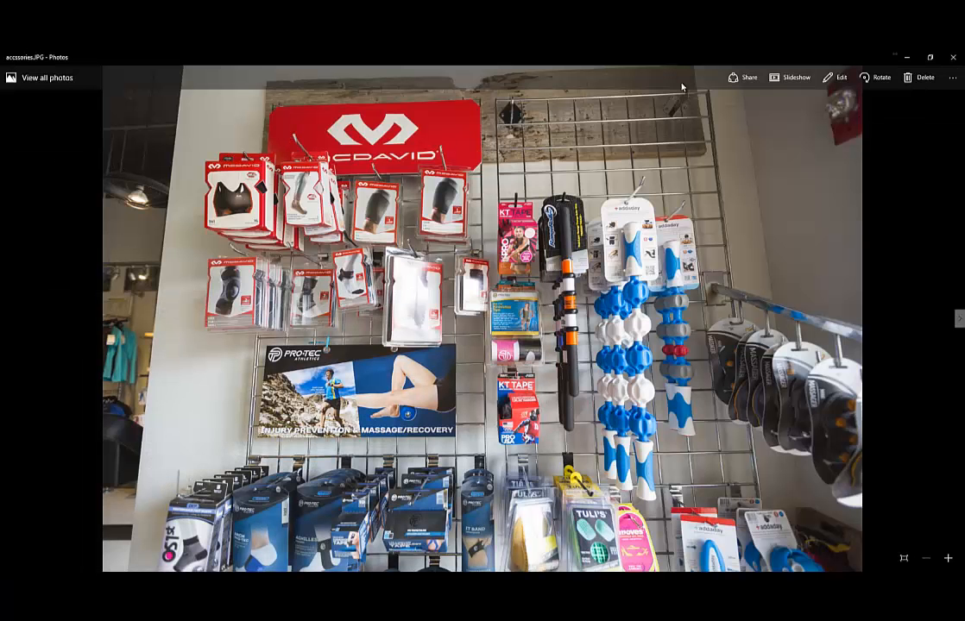
Replace the good-and-gears-accessories media file with accssories.JPG and reload the 910×197 result
{"action": "left_click", "coordinate": [953, 57]}
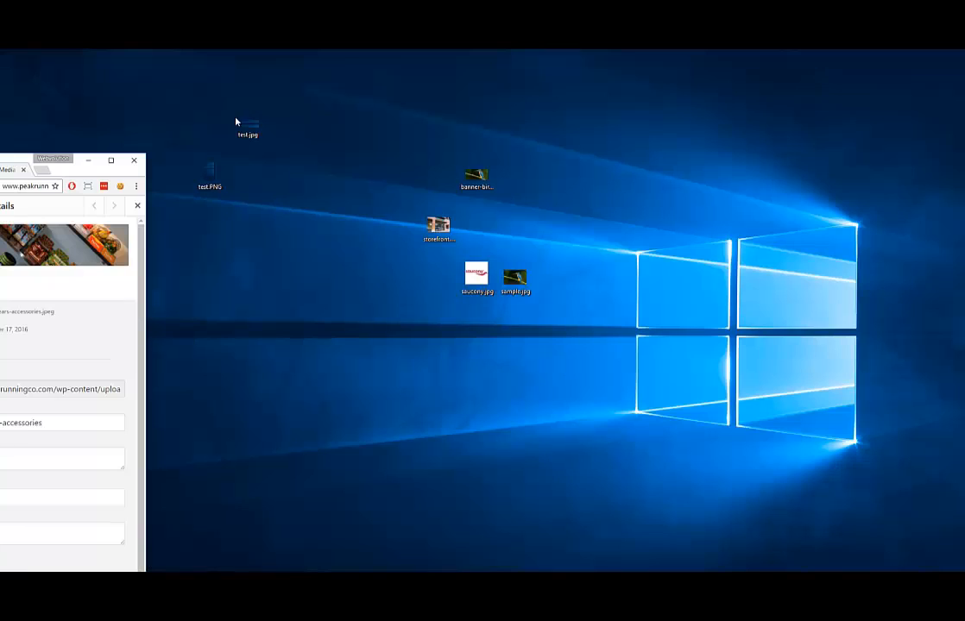
{"action": "left_click", "coordinate": [110, 161]}
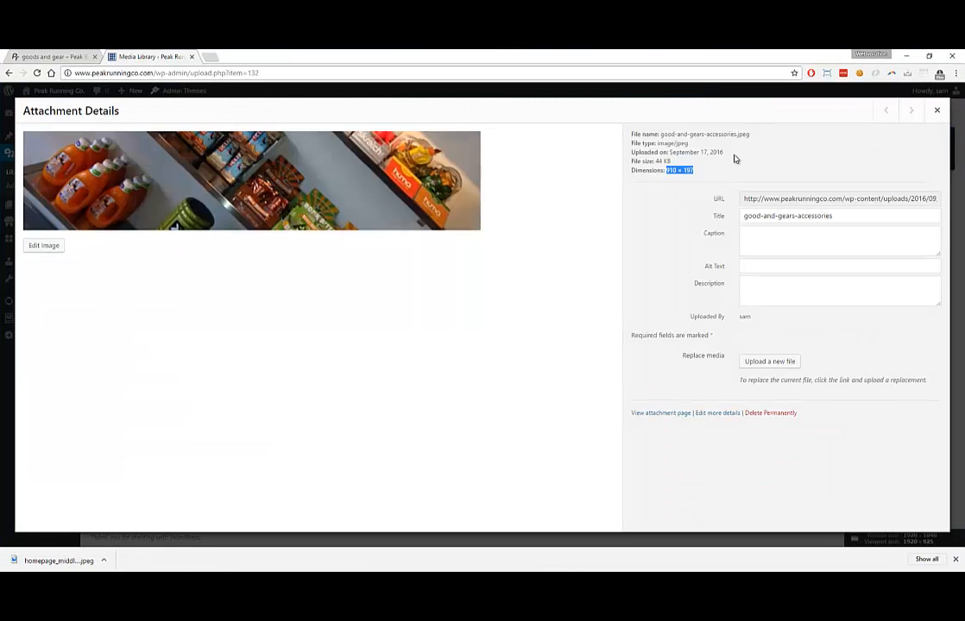
{"action": "left_click", "coordinate": [771, 363]}
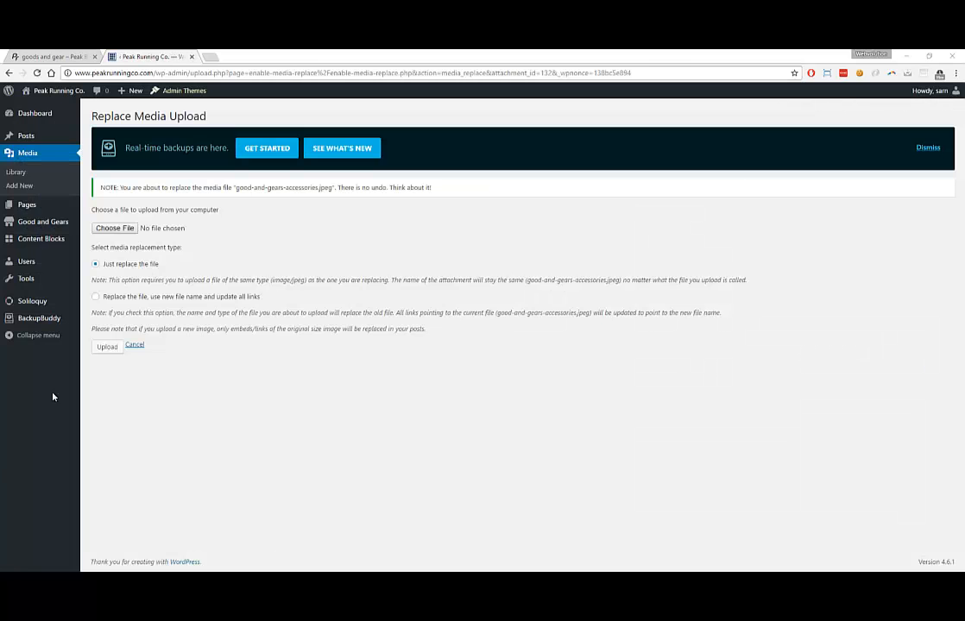
{"action": "left_click", "coordinate": [123, 227]}
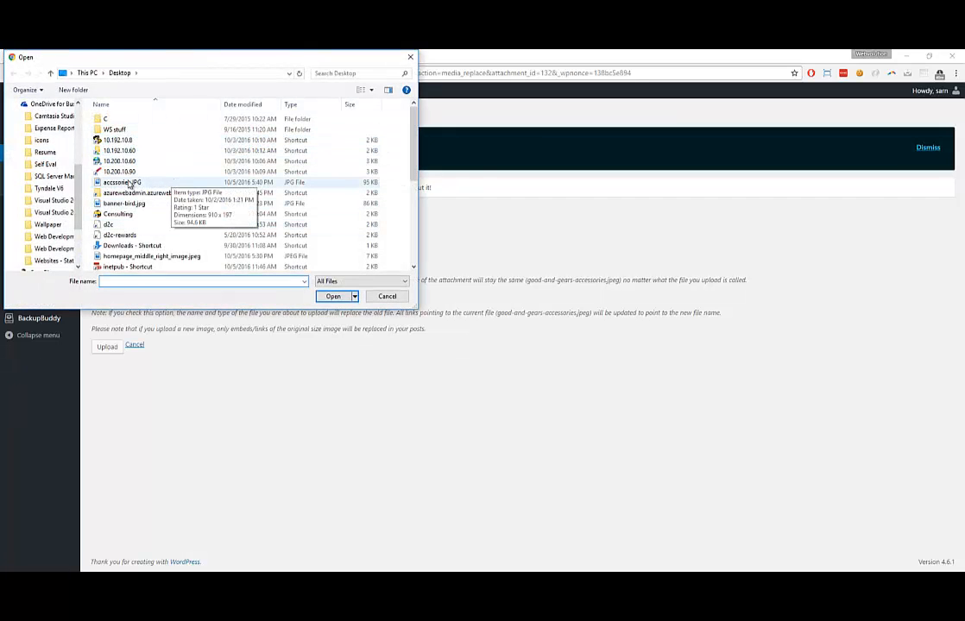
{"action": "left_click", "coordinate": [127, 183]}
{"action": "double_click", "coordinate": [127, 183]}
{"action": "left_click", "coordinate": [115, 348]}
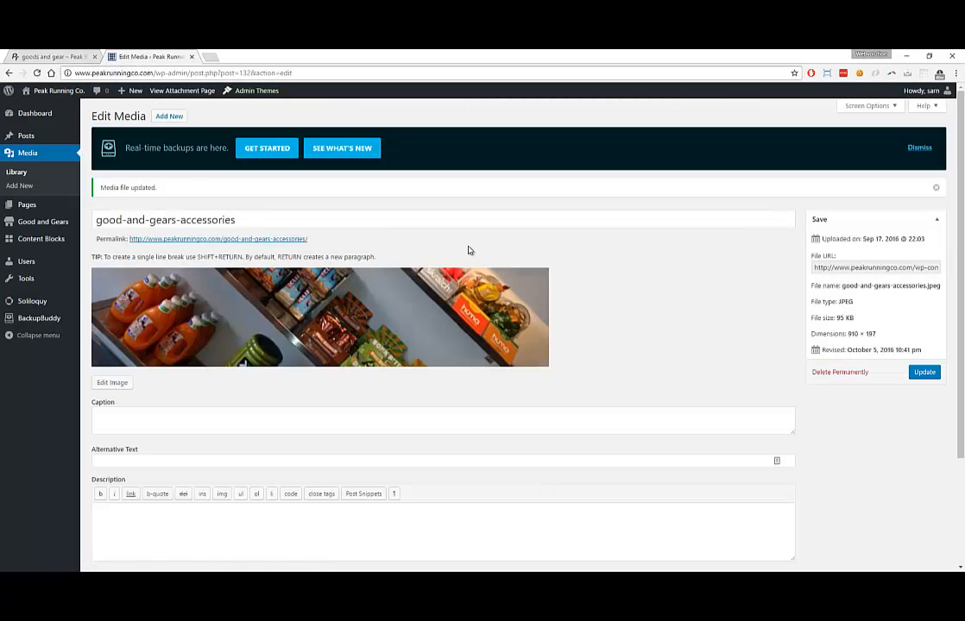
{"action": "key", "text": "F5"}
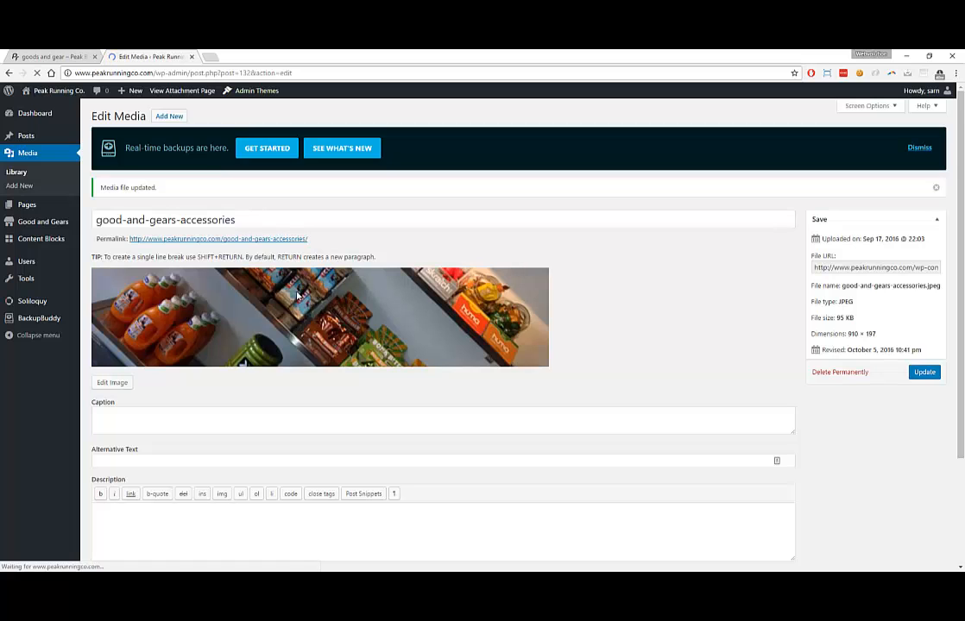
Reload the live Goods and Gear page to check the new accessories banner, then shrink the browser aside
{"action": "key", "text": "ctrl+Tab"}
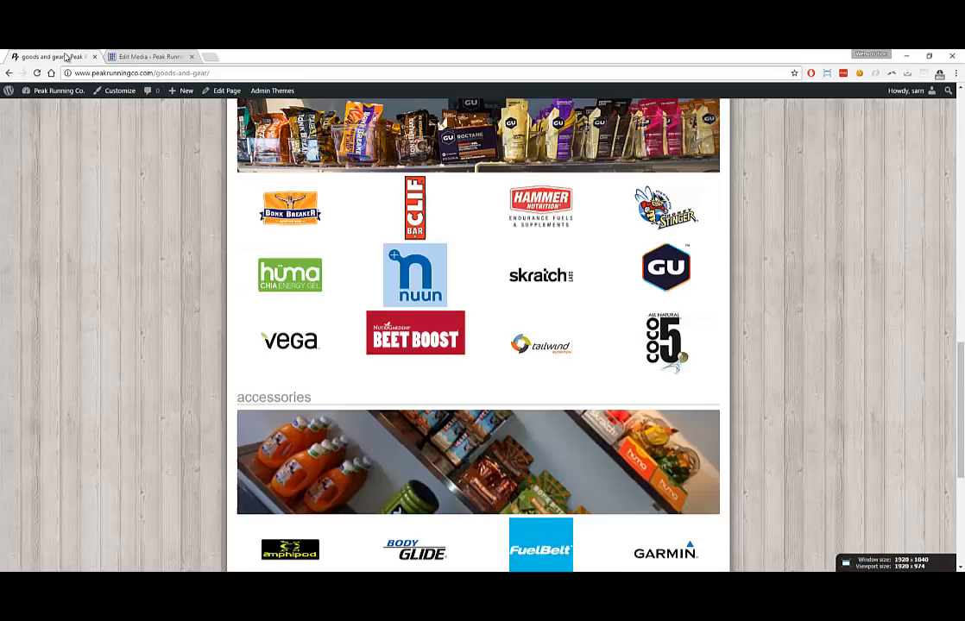
{"action": "scroll", "coordinate": [446, 335], "scroll_direction": "down", "scroll_amount": 2}
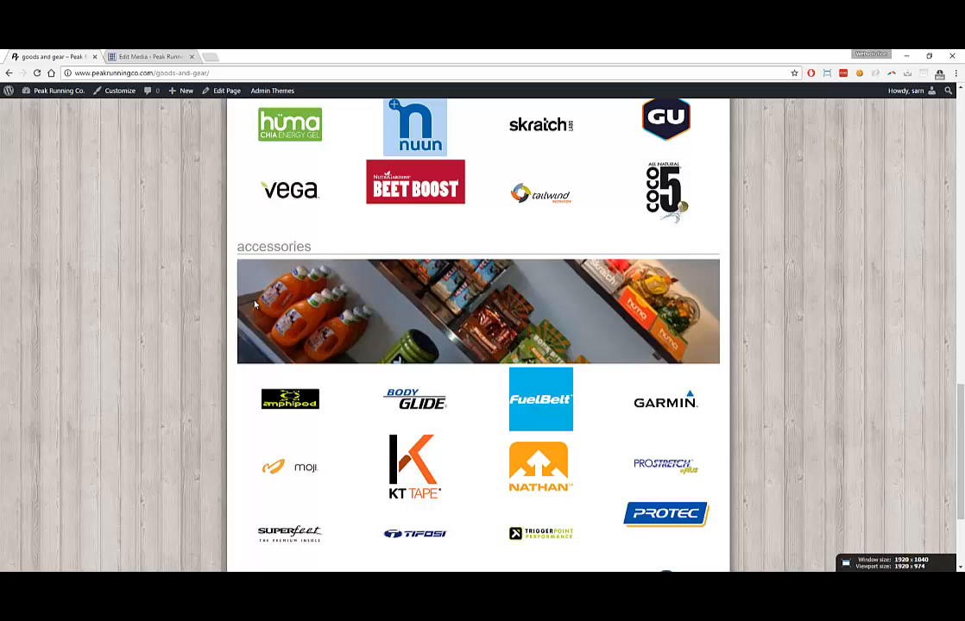
{"action": "key", "text": "F5"}
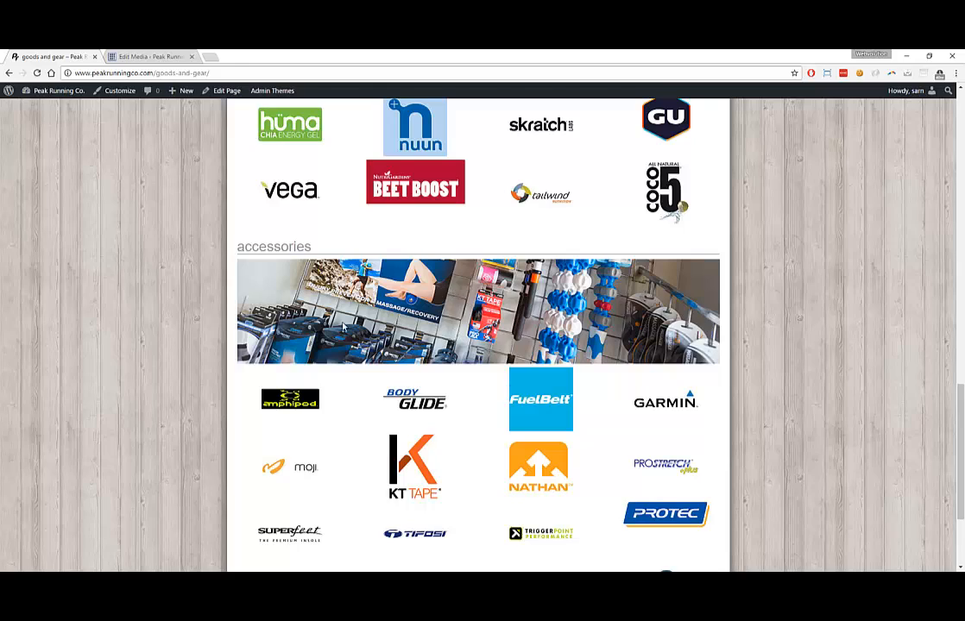
{"action": "scroll", "coordinate": [412, 324], "scroll_direction": "up", "scroll_amount": 9}
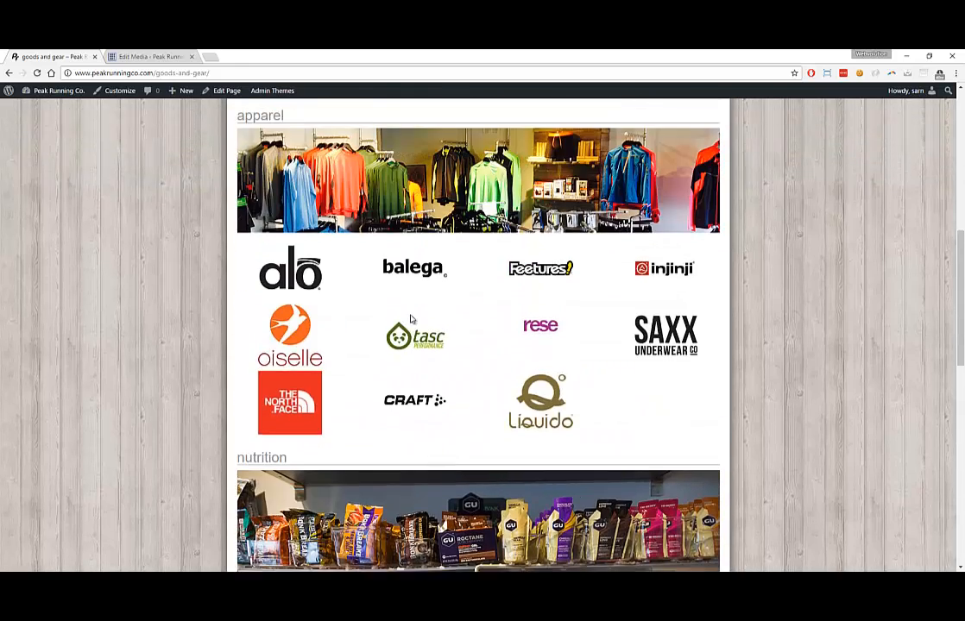
{"action": "scroll", "coordinate": [412, 320], "scroll_direction": "up", "scroll_amount": 5}
{"action": "scroll", "coordinate": [410, 319], "scroll_direction": "down", "scroll_amount": 9}
{"action": "scroll", "coordinate": [411, 320], "scroll_direction": "up", "scroll_amount": 8}
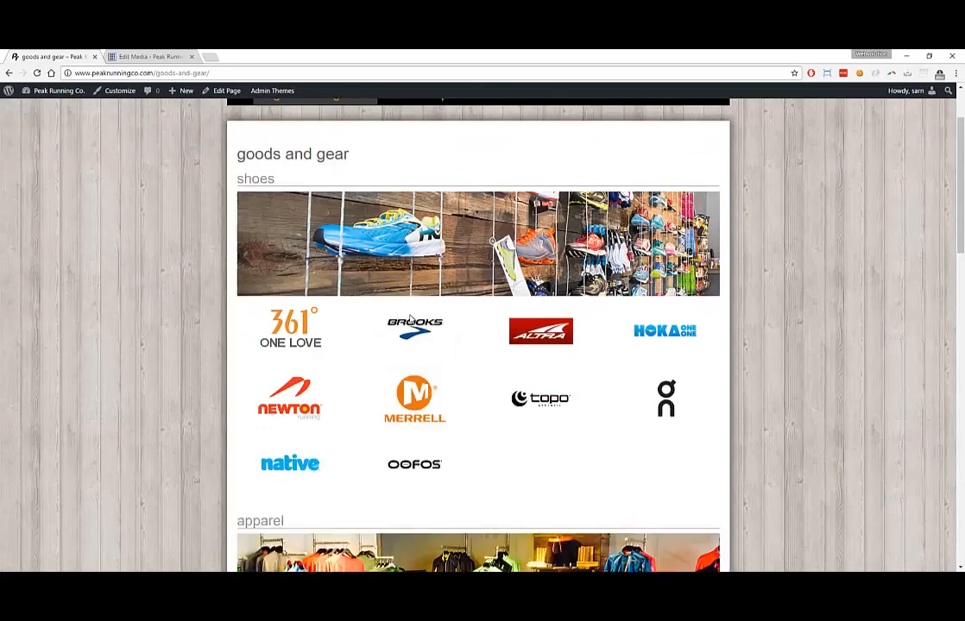
{"action": "scroll", "coordinate": [411, 320], "scroll_direction": "down", "scroll_amount": 12}
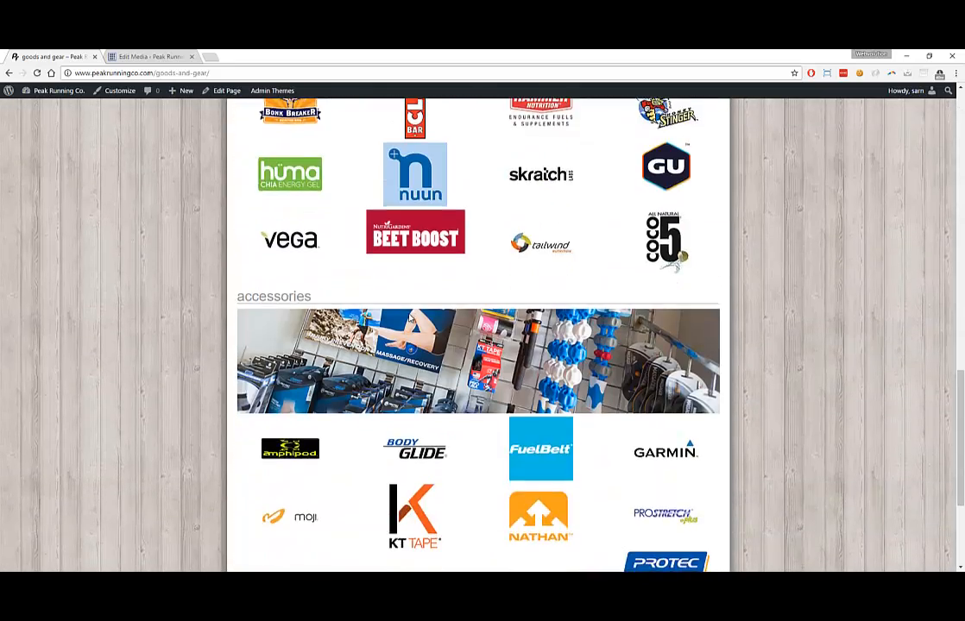
{"action": "scroll", "coordinate": [411, 306], "scroll_direction": "up", "scroll_amount": 2}
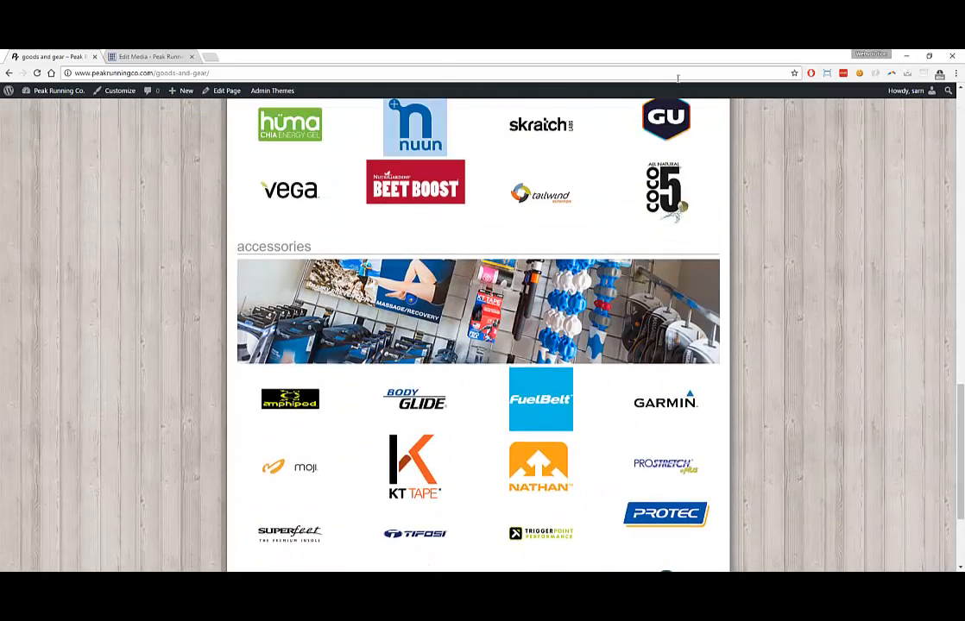
{"action": "left_click_drag", "start_coordinate": [655, 61], "coordinate": [73, 146]}
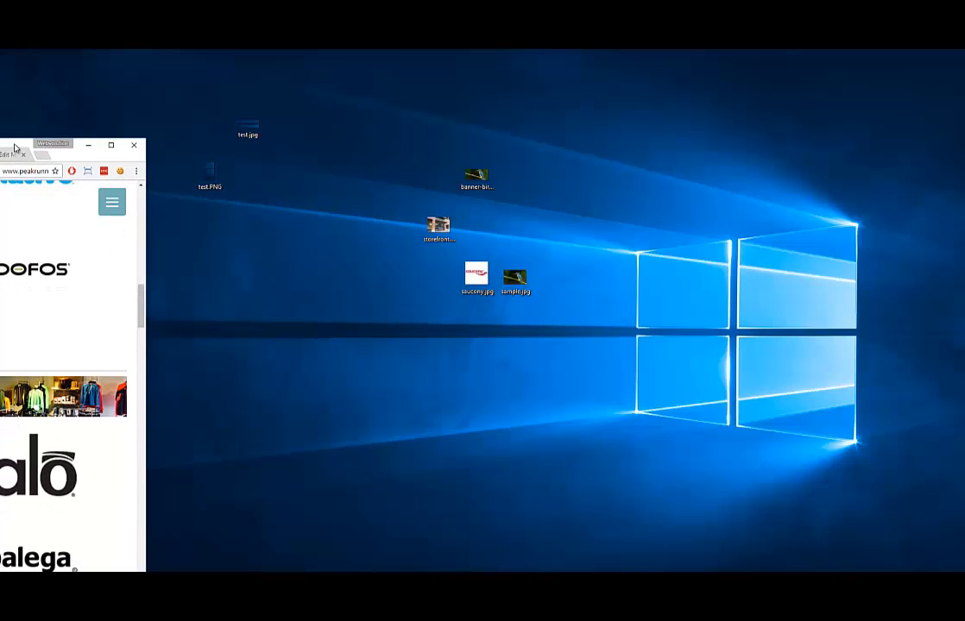
Check the Goods and Gear page at narrow browser widths, then maximize the browser again
{"action": "left_click_drag", "start_coordinate": [15, 148], "coordinate": [385, 58]}
{"action": "scroll", "coordinate": [455, 285], "scroll_direction": "down", "scroll_amount": 5}
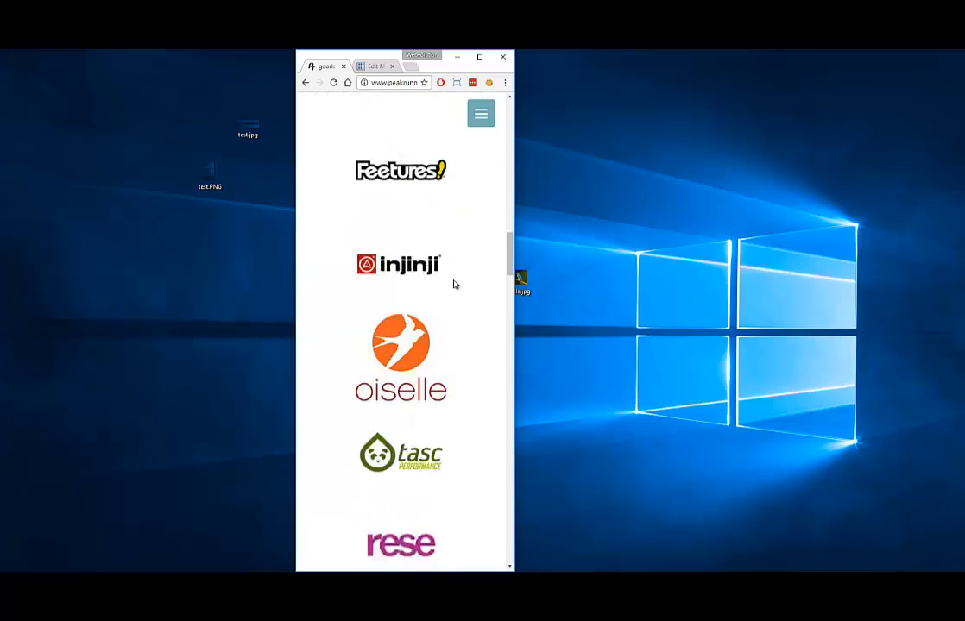
{"action": "scroll", "coordinate": [455, 289], "scroll_direction": "down", "scroll_amount": 10}
{"action": "scroll", "coordinate": [455, 296], "scroll_direction": "up", "scroll_amount": 4}
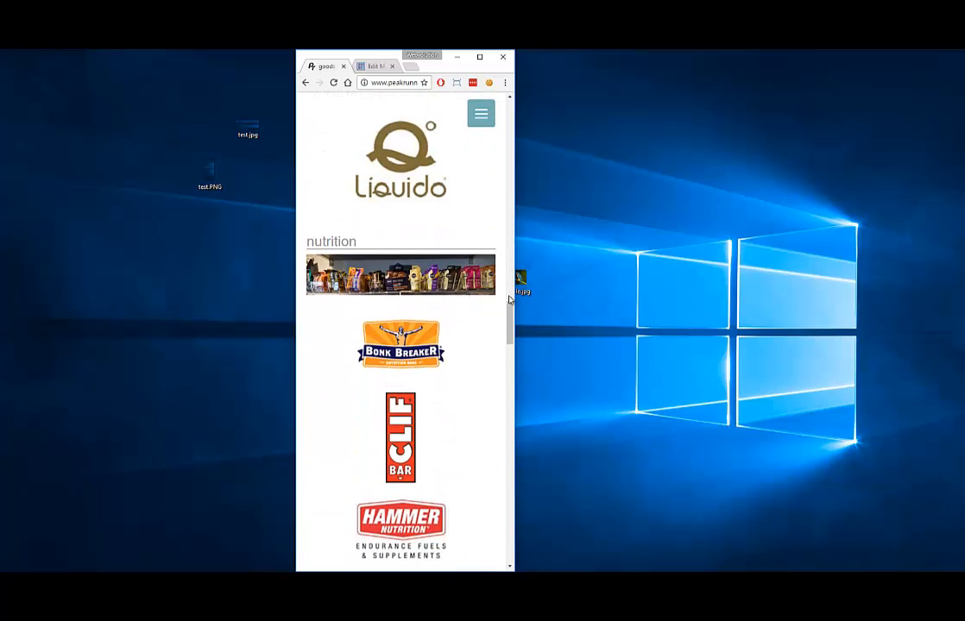
{"action": "left_click_drag", "start_coordinate": [512, 294], "coordinate": [822, 332]}
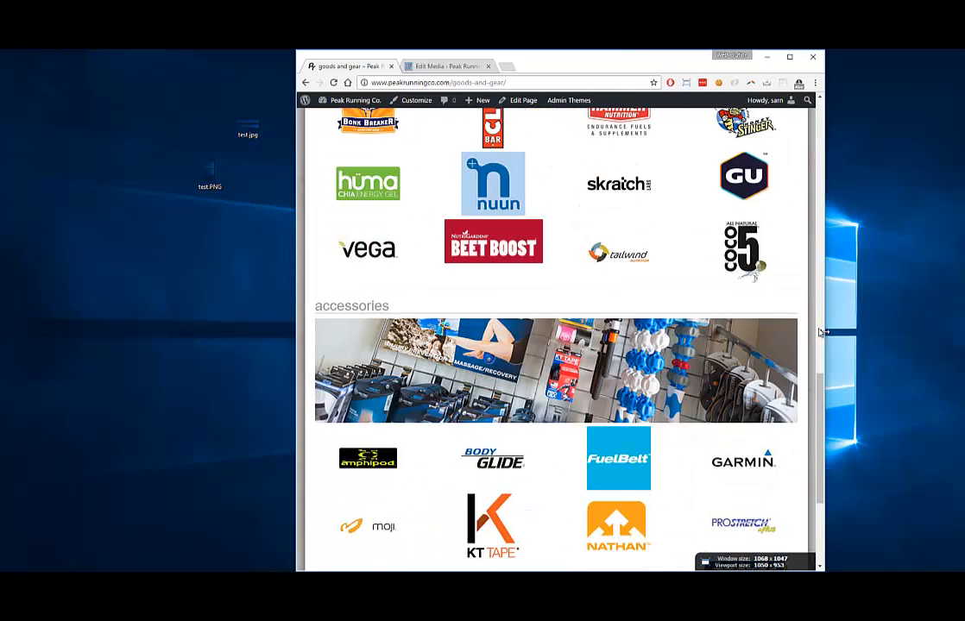
{"action": "left_click", "coordinate": [789, 57]}
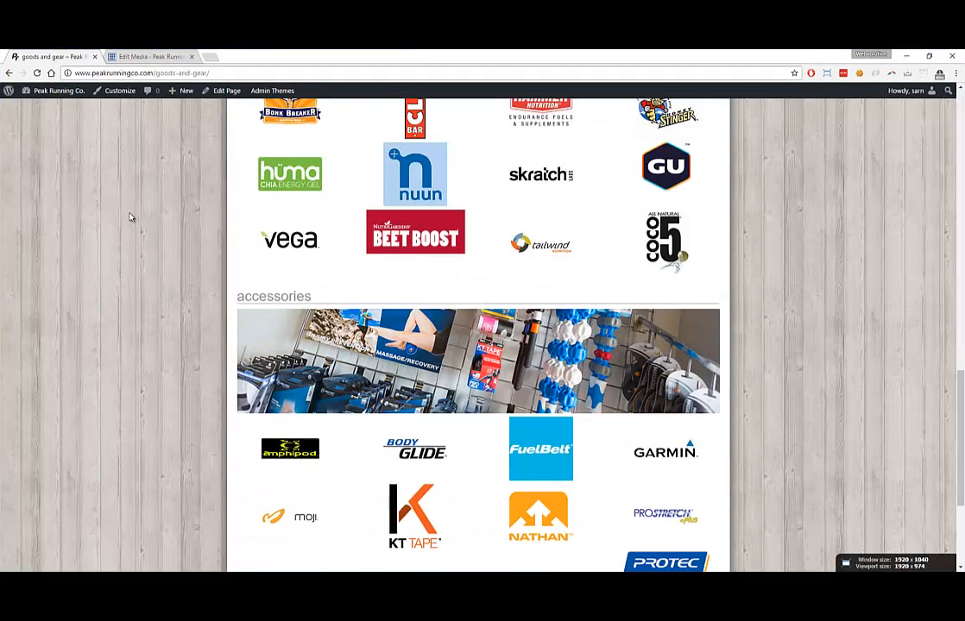
Scroll through the Goods and Gear page, then move on to the Find Us page with map and store hours
{"action": "scroll", "coordinate": [138, 270], "scroll_direction": "down", "scroll_amount": 2}
{"action": "scroll", "coordinate": [133, 259], "scroll_direction": "up", "scroll_amount": 2}
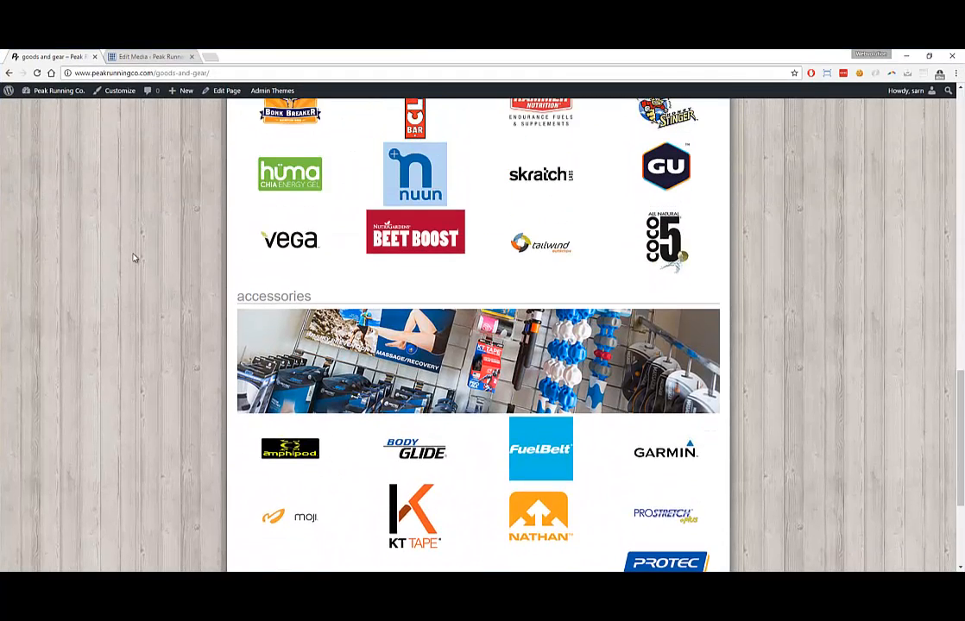
{"action": "scroll", "coordinate": [134, 257], "scroll_direction": "down", "scroll_amount": 2}
{"action": "scroll", "coordinate": [134, 258], "scroll_direction": "down", "scroll_amount": 2}
{"action": "scroll", "coordinate": [133, 259], "scroll_direction": "up", "scroll_amount": 7}
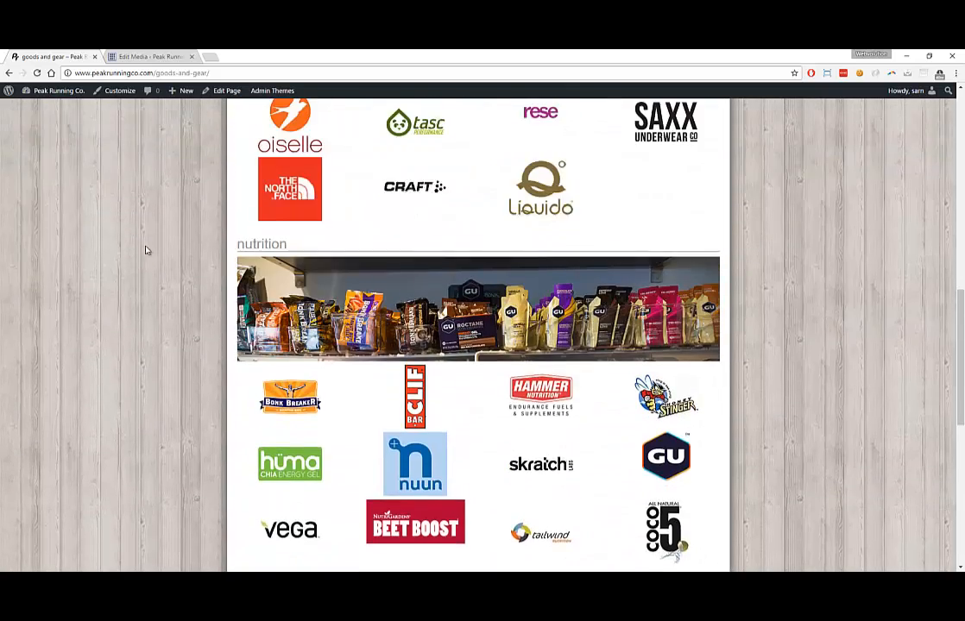
{"action": "scroll", "coordinate": [183, 230], "scroll_direction": "up", "scroll_amount": 6}
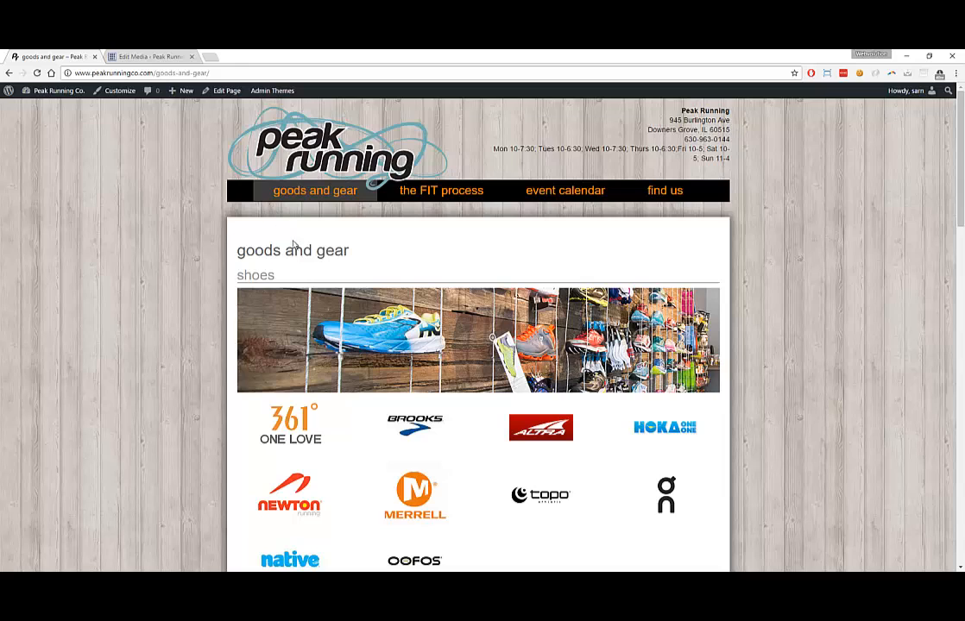
{"action": "scroll", "coordinate": [345, 276], "scroll_direction": "down", "scroll_amount": 2}
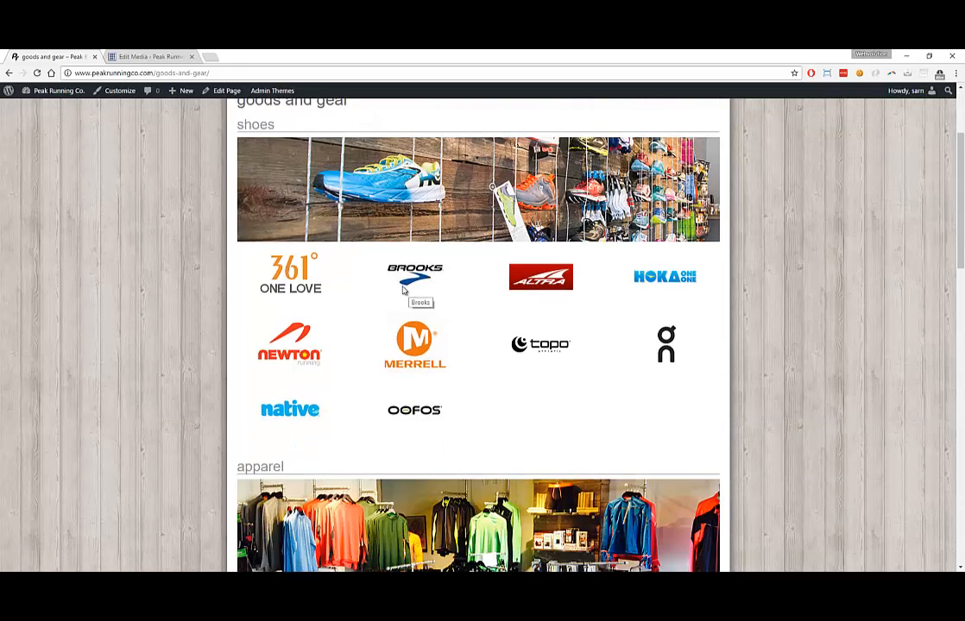
{"action": "scroll", "coordinate": [402, 290], "scroll_direction": "up", "scroll_amount": 1}
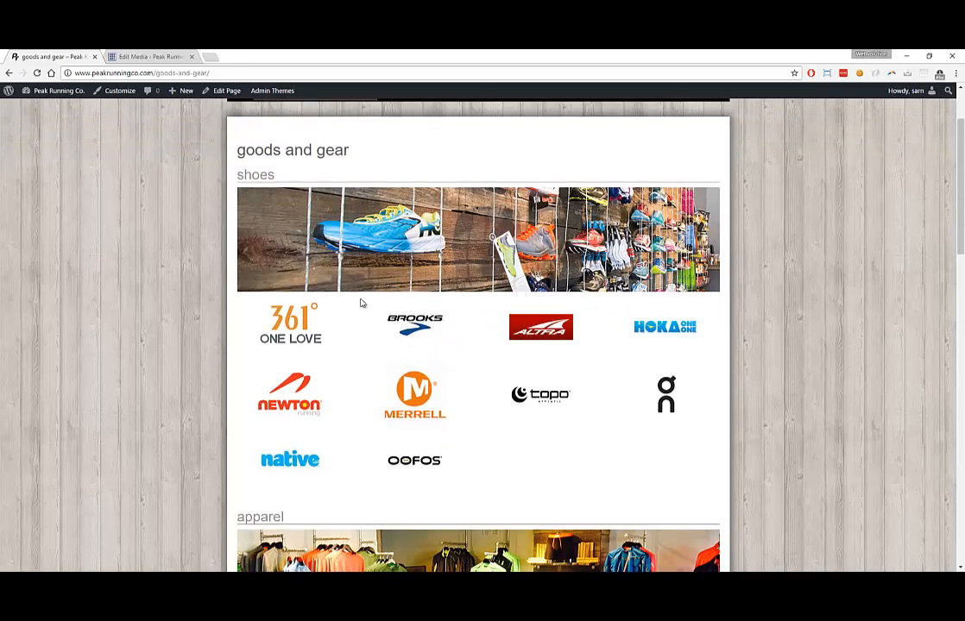
{"action": "scroll", "coordinate": [380, 264], "scroll_direction": "up", "scroll_amount": 2}
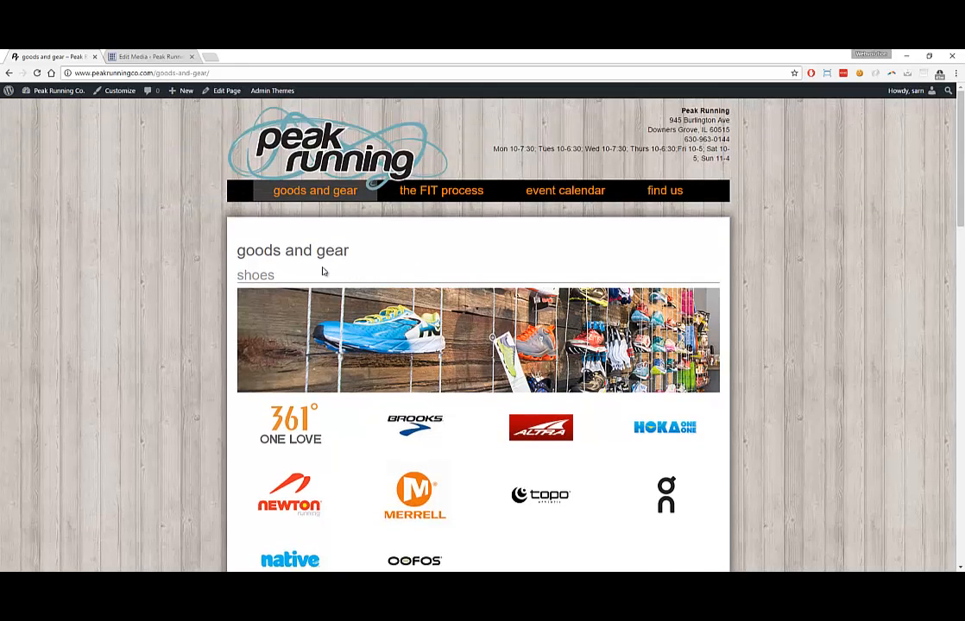
{"action": "scroll", "coordinate": [296, 271], "scroll_direction": "down", "scroll_amount": 3}
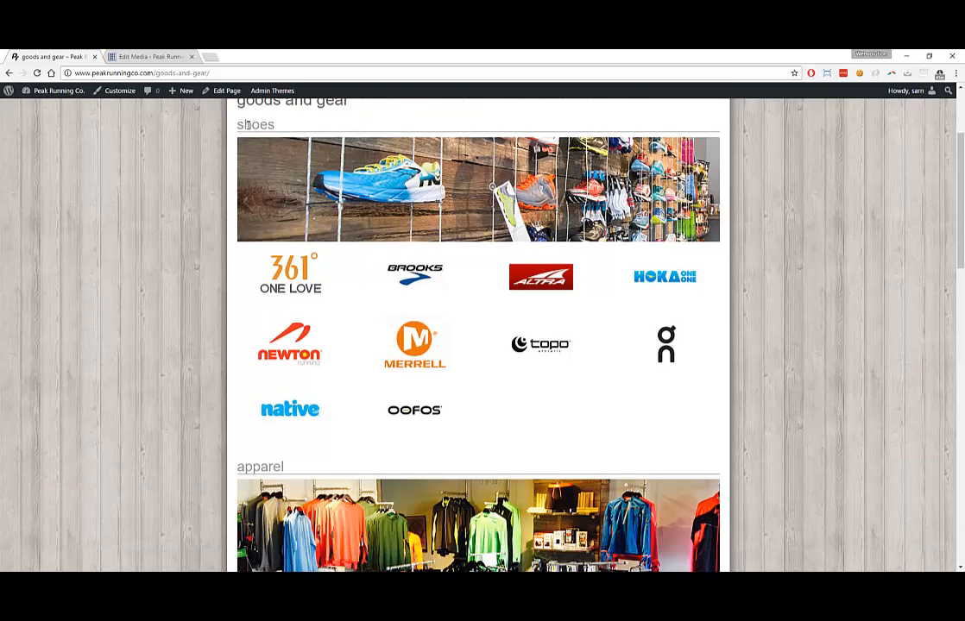
{"action": "left_click_drag", "start_coordinate": [248, 125], "coordinate": [276, 126]}
{"action": "scroll", "coordinate": [363, 294], "scroll_direction": "down", "scroll_amount": 4}
{"action": "scroll", "coordinate": [369, 305], "scroll_direction": "up", "scroll_amount": 4}
{"action": "scroll", "coordinate": [378, 277], "scroll_direction": "up", "scroll_amount": 3}
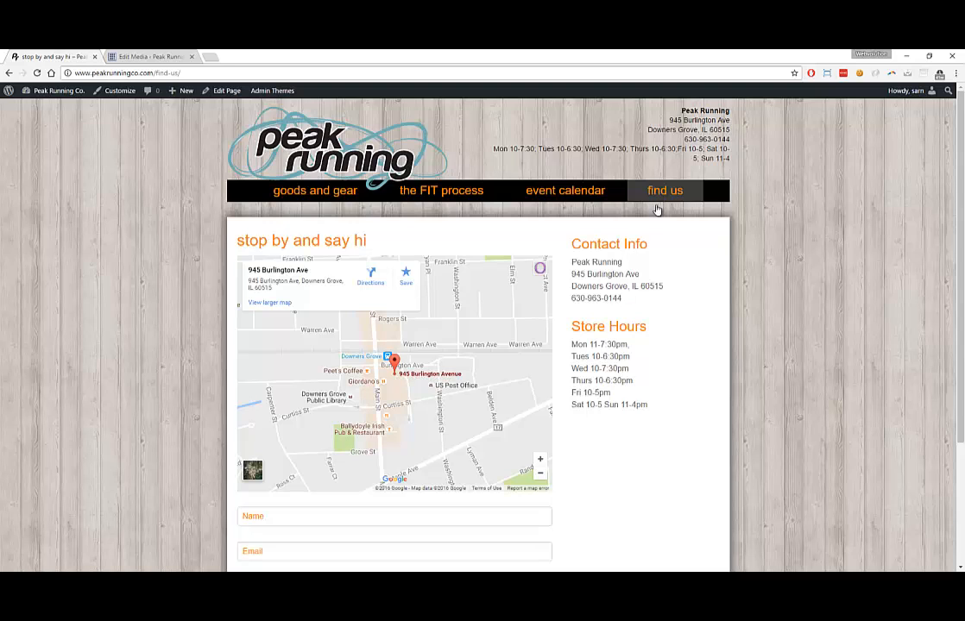
{"action": "scroll", "coordinate": [622, 251], "scroll_direction": "down", "scroll_amount": 3}
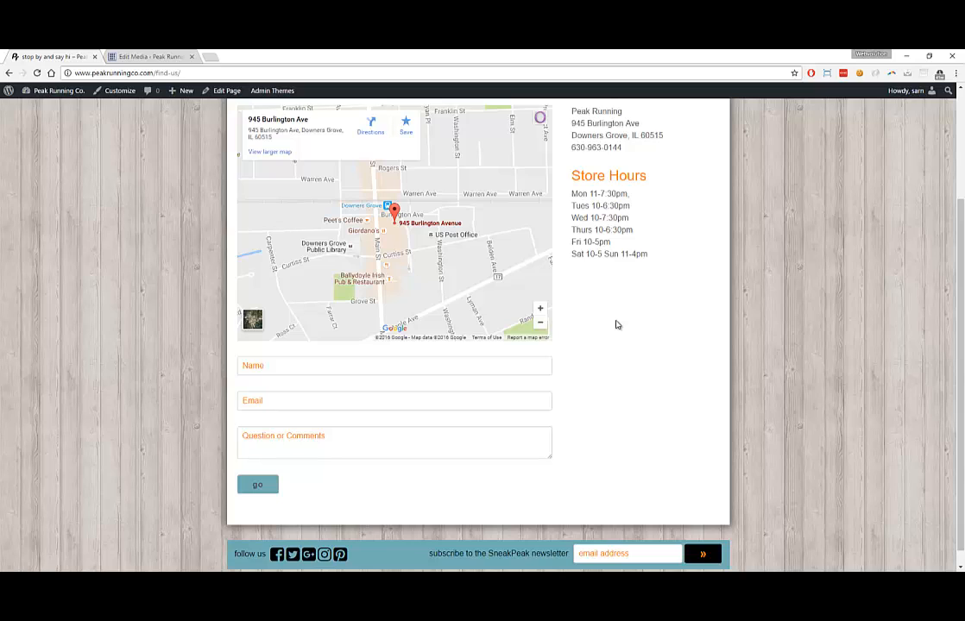
{"action": "scroll", "coordinate": [616, 324], "scroll_direction": "up", "scroll_amount": 1}
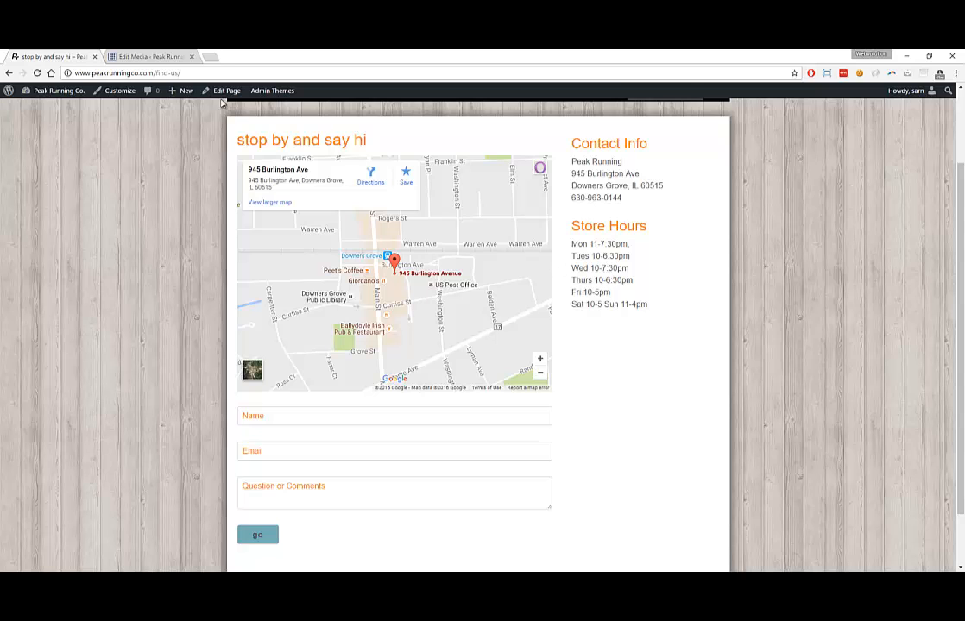
Open the FIND US :: STORE HOURS BLOCK content block for editing, then return to the live Find Us page
{"action": "left_click", "coordinate": [153, 57]}
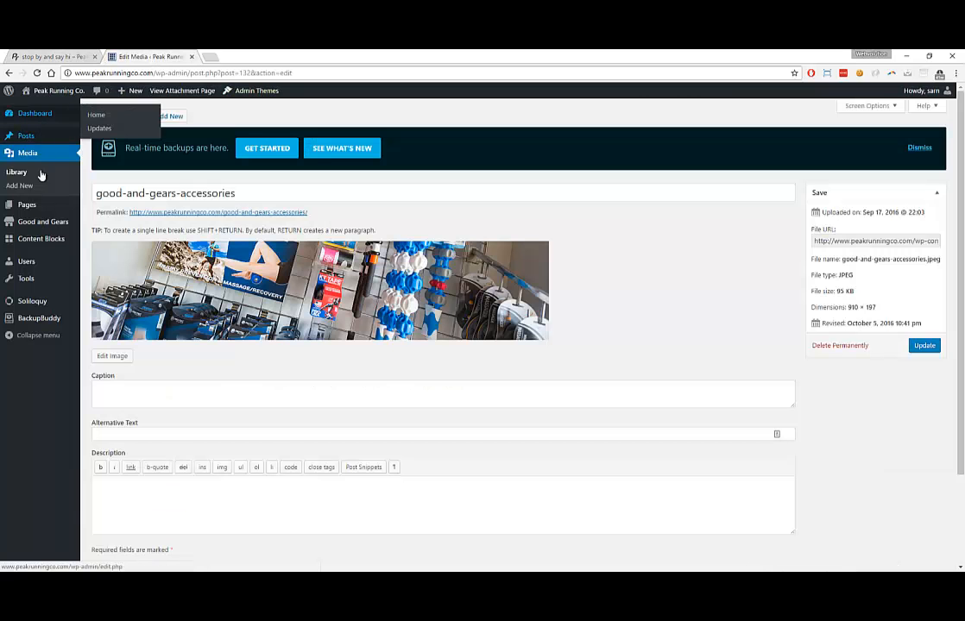
{"action": "left_click", "coordinate": [39, 240]}
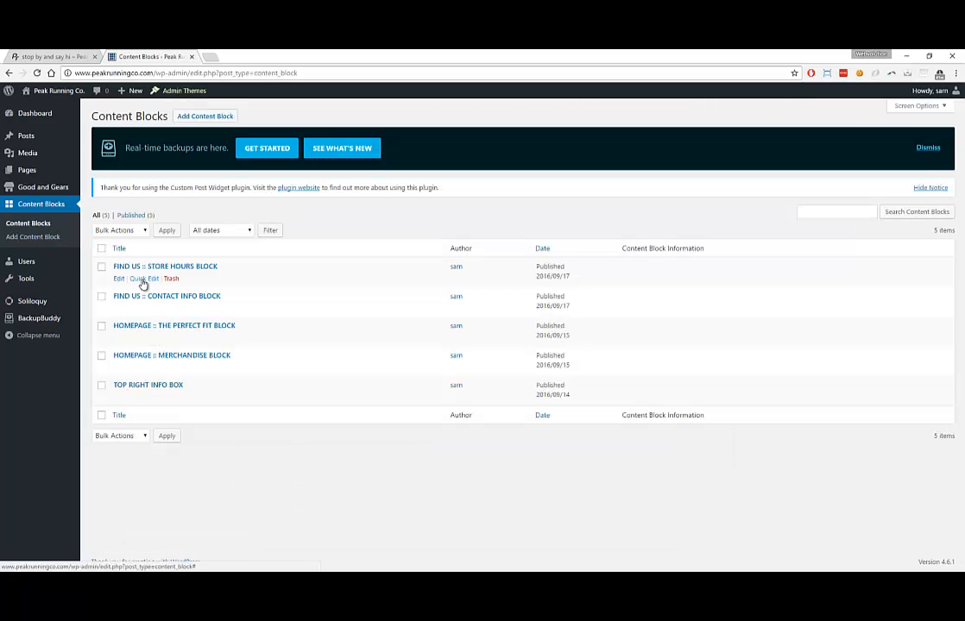
{"action": "left_click", "coordinate": [119, 279]}
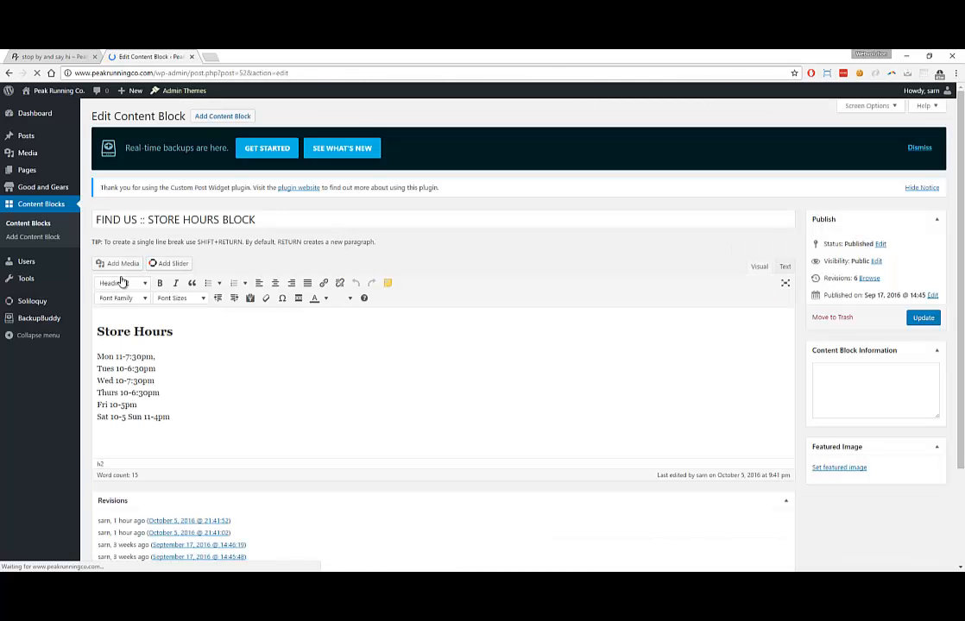
{"action": "scroll", "coordinate": [122, 282], "scroll_direction": "down", "scroll_amount": 3}
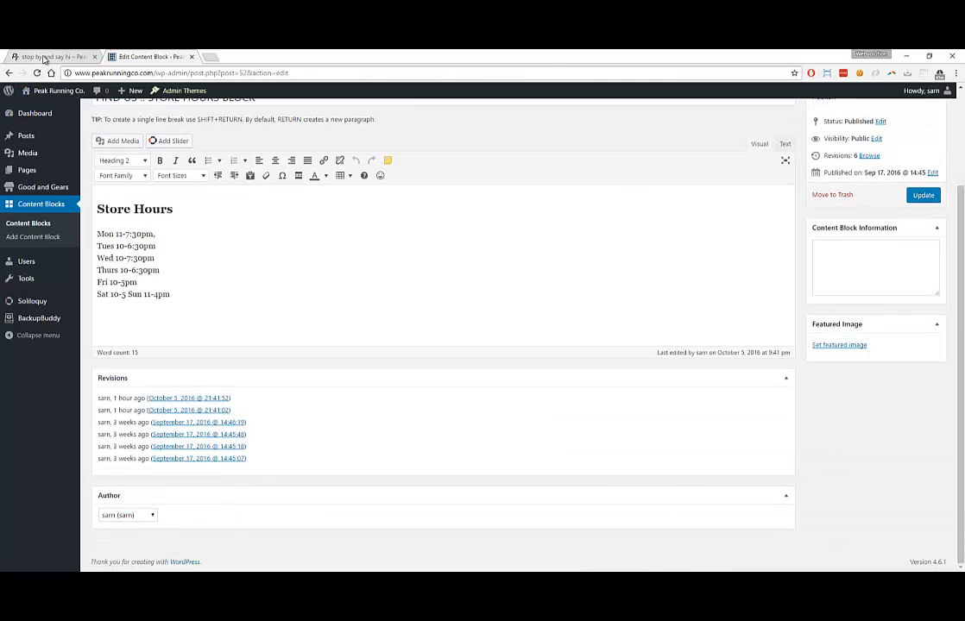
{"action": "left_click", "coordinate": [44, 56]}
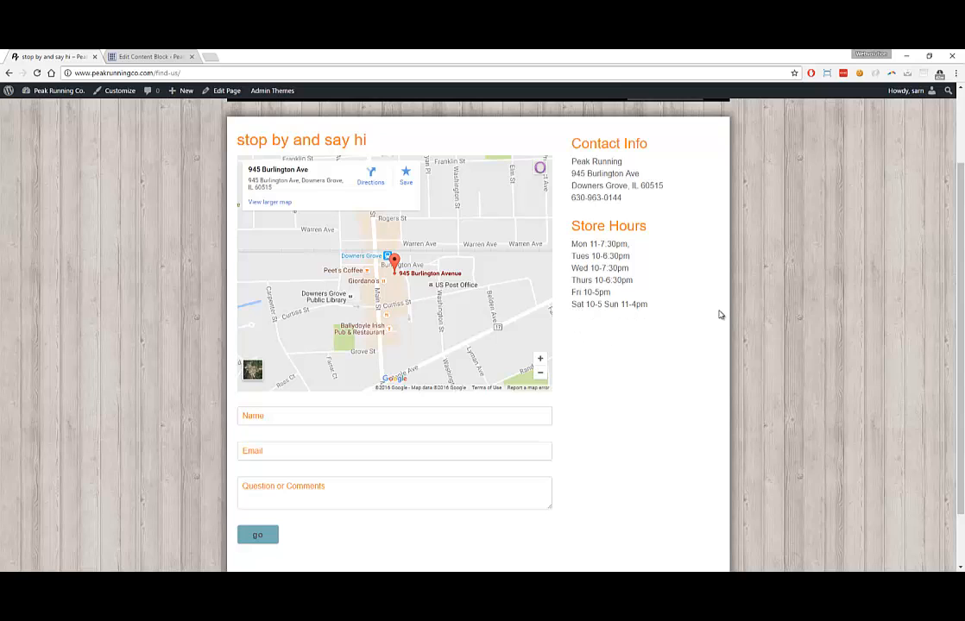
Shrink the browser and view storefront.JPG in Photos, then close the viewer
{"action": "left_click_drag", "start_coordinate": [337, 54], "coordinate": [54, 229]}
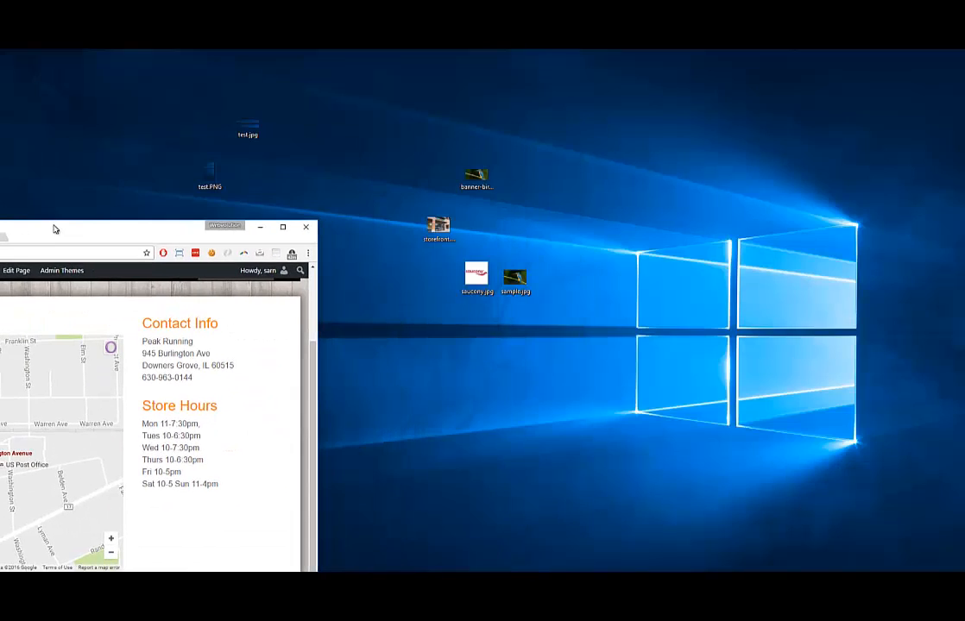
{"action": "left_click", "coordinate": [438, 228]}
{"action": "double_click", "coordinate": [438, 228]}
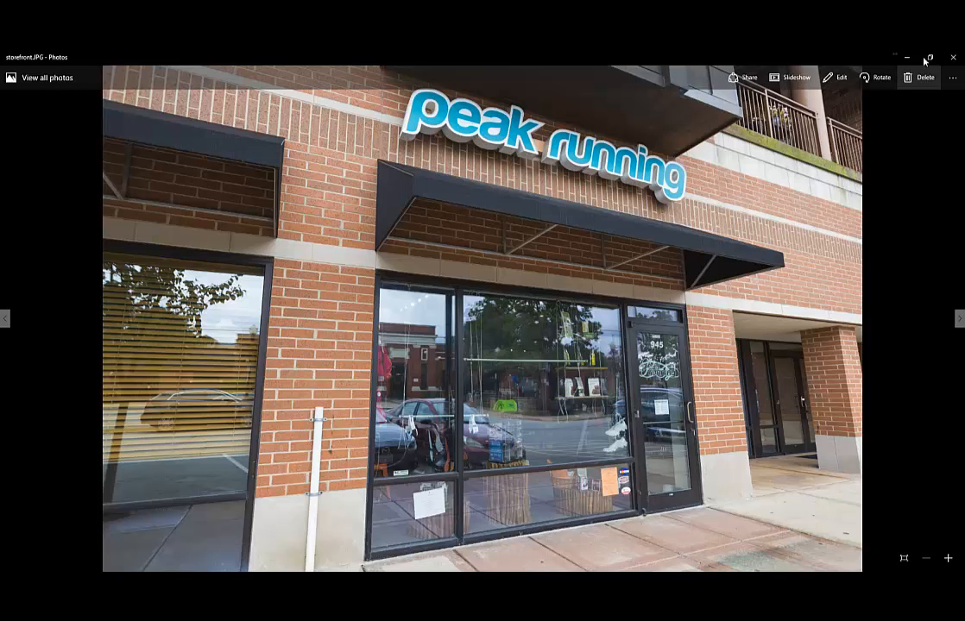
{"action": "left_click", "coordinate": [953, 57]}
Check storefront.JPG's Properties Details (5760 x 3840), then close the dialog
{"action": "right_click", "coordinate": [433, 234]}
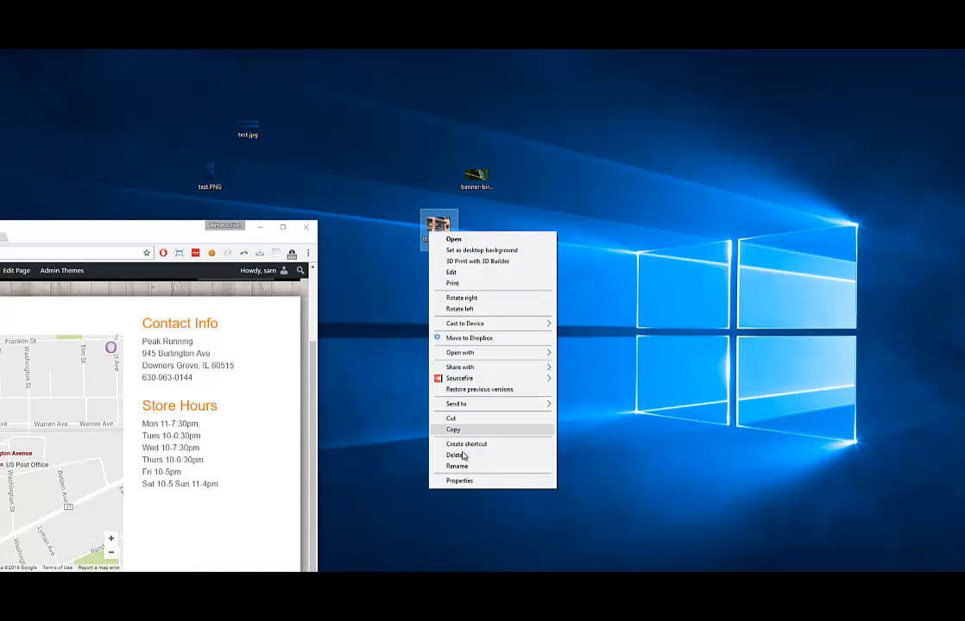
{"action": "left_click", "coordinate": [458, 481]}
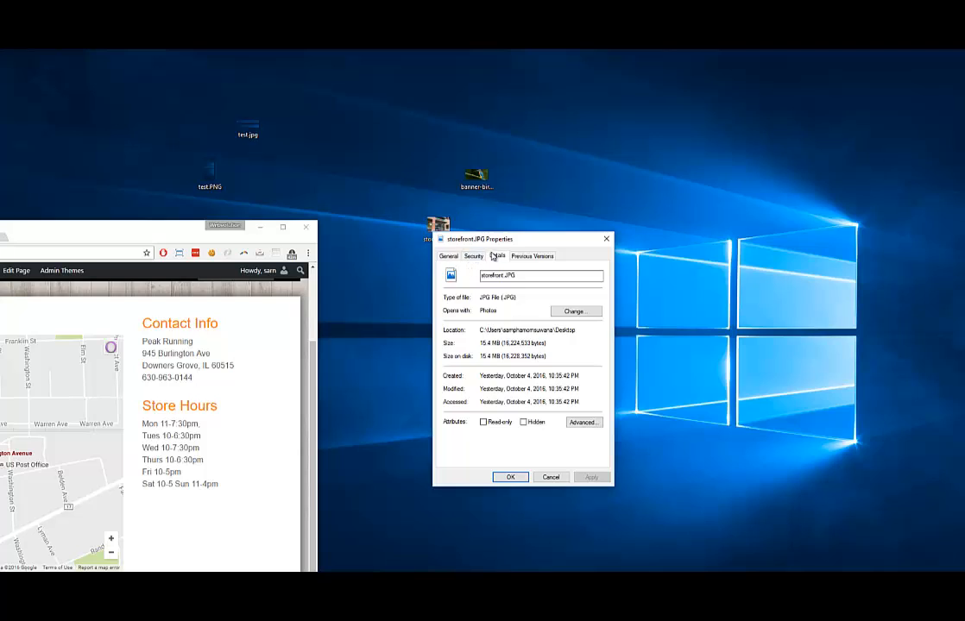
{"action": "left_click", "coordinate": [497, 255]}
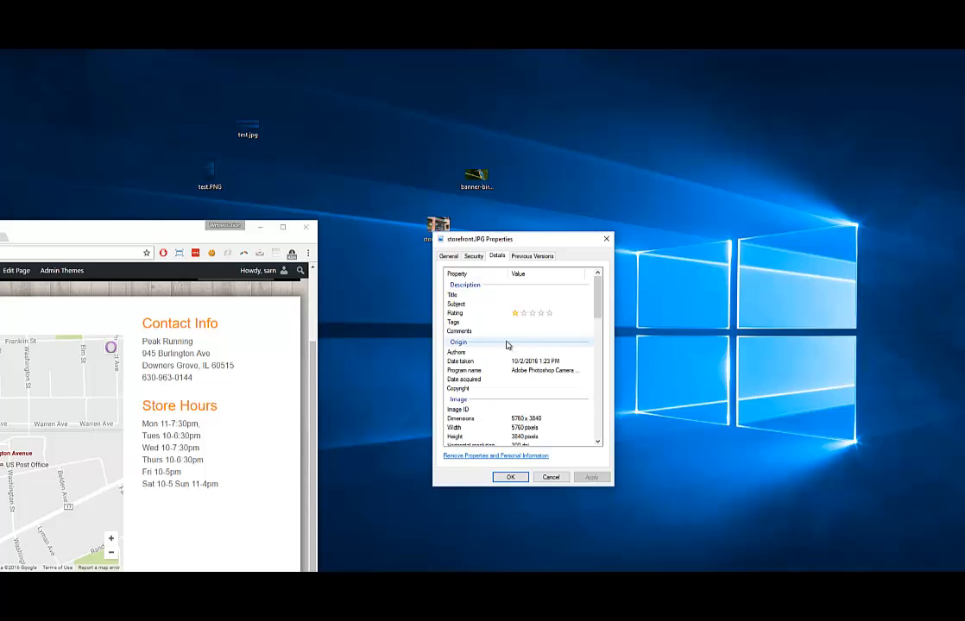
{"action": "left_click", "coordinate": [608, 240]}
{"action": "left_click", "coordinate": [607, 239]}
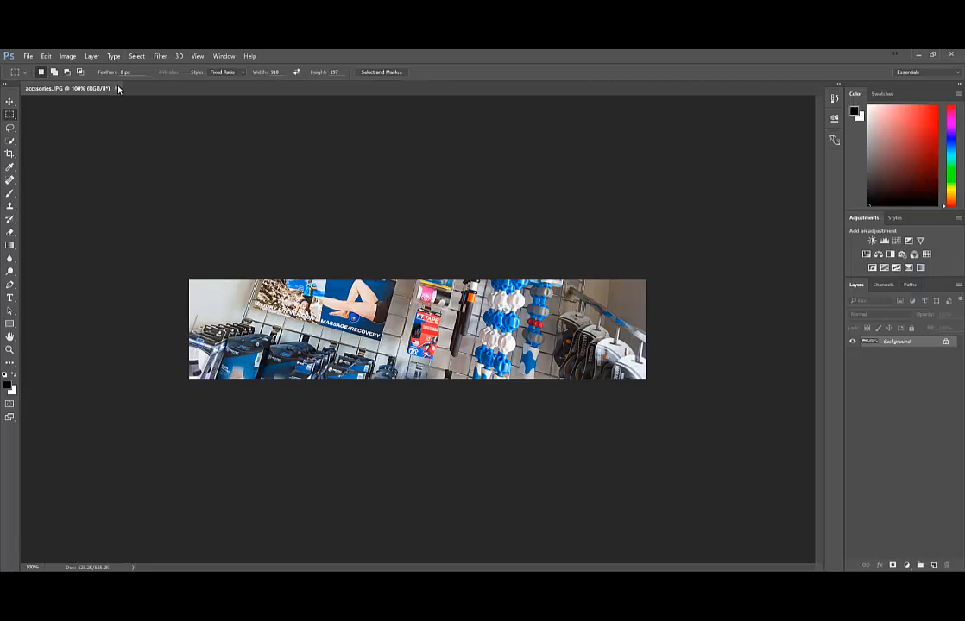
Close Accessories.JPG and open storefront.JPG in Photoshop
{"action": "left_click", "coordinate": [118, 88]}
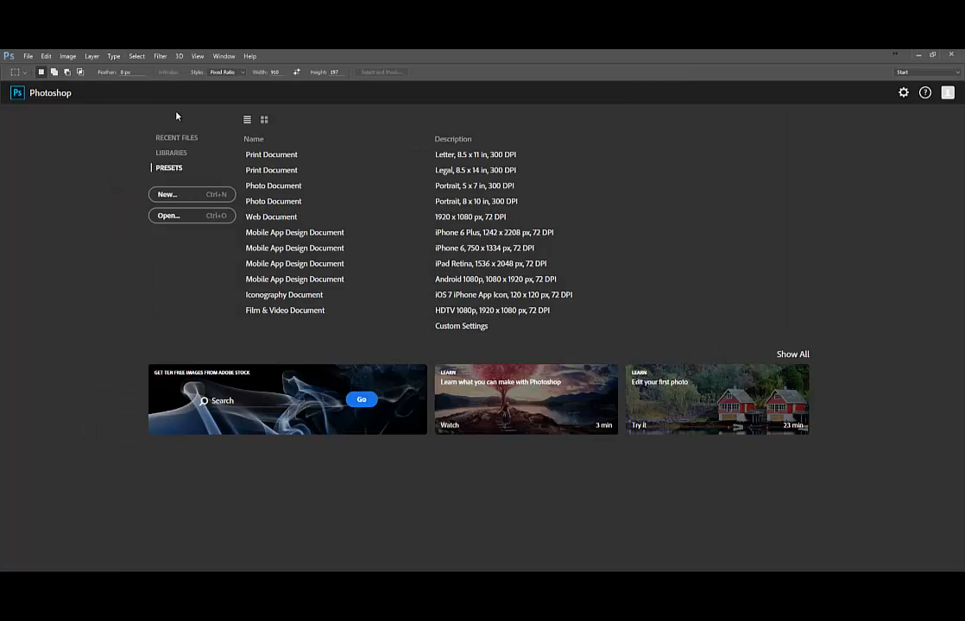
{"action": "left_click_drag", "start_coordinate": [387, 61], "coordinate": [867, 63]}
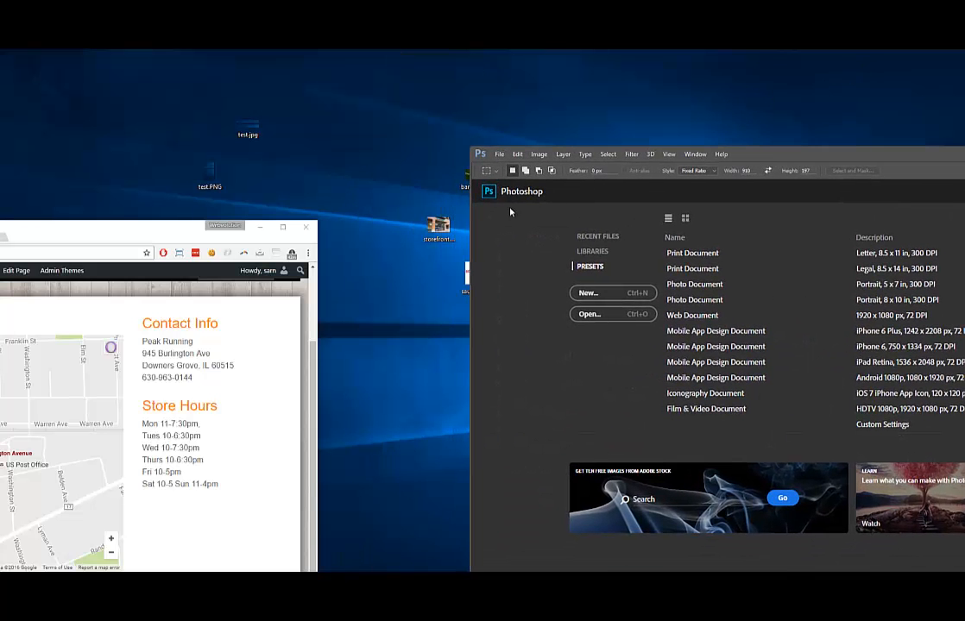
{"action": "left_click_drag", "start_coordinate": [450, 220], "coordinate": [790, 256]}
{"action": "left_click_drag", "start_coordinate": [783, 155], "coordinate": [524, 88]}
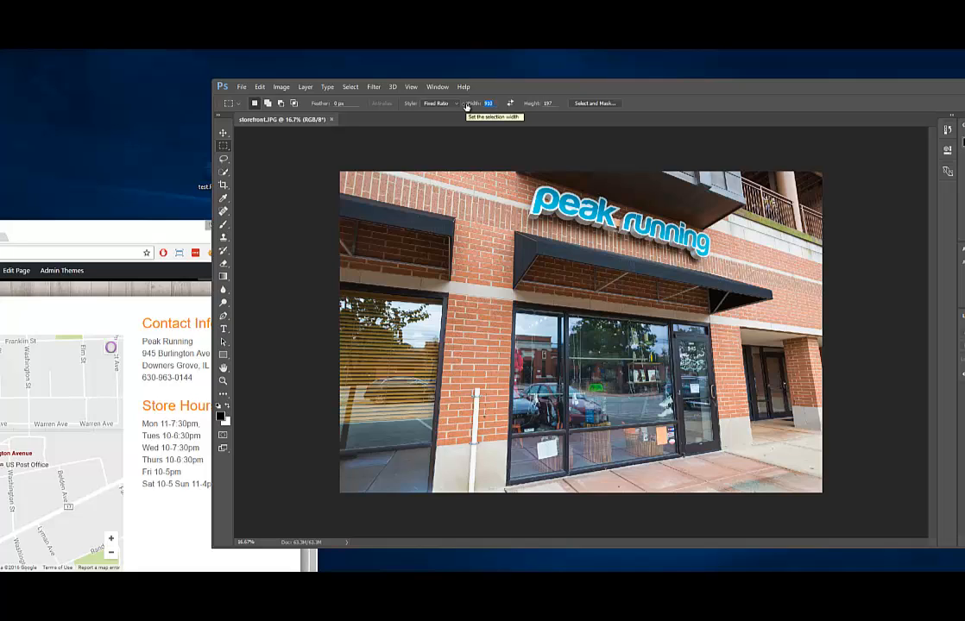
Draw a full-height 287 × 500 fixed-ratio marquee centred on the Peak Running sign and door
{"action": "type", "text": "287"}
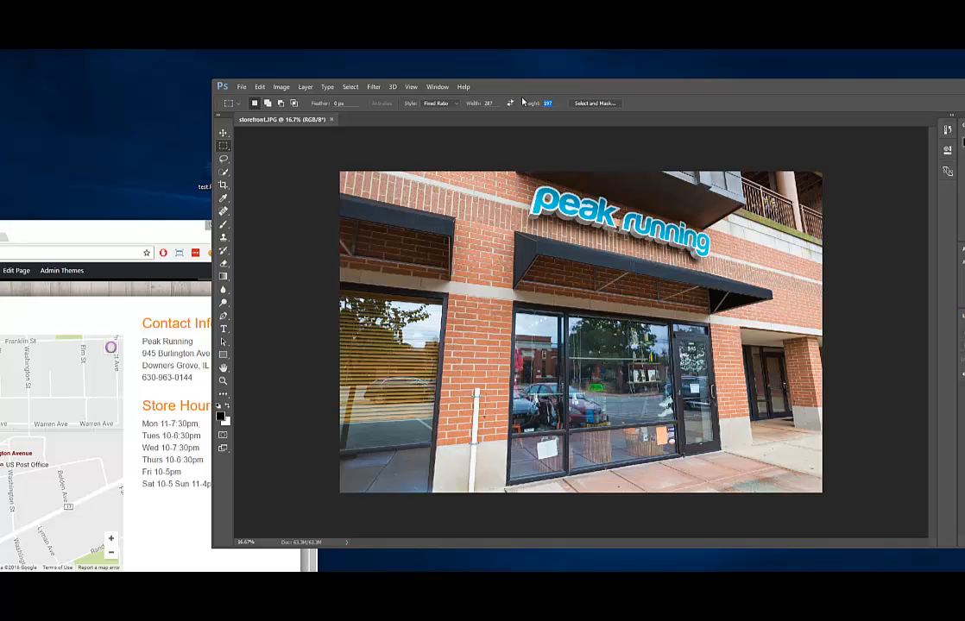
{"action": "left_click_drag", "start_coordinate": [499, 154], "coordinate": [753, 561]}
{"action": "left_click_drag", "start_coordinate": [496, 142], "coordinate": [775, 452]}
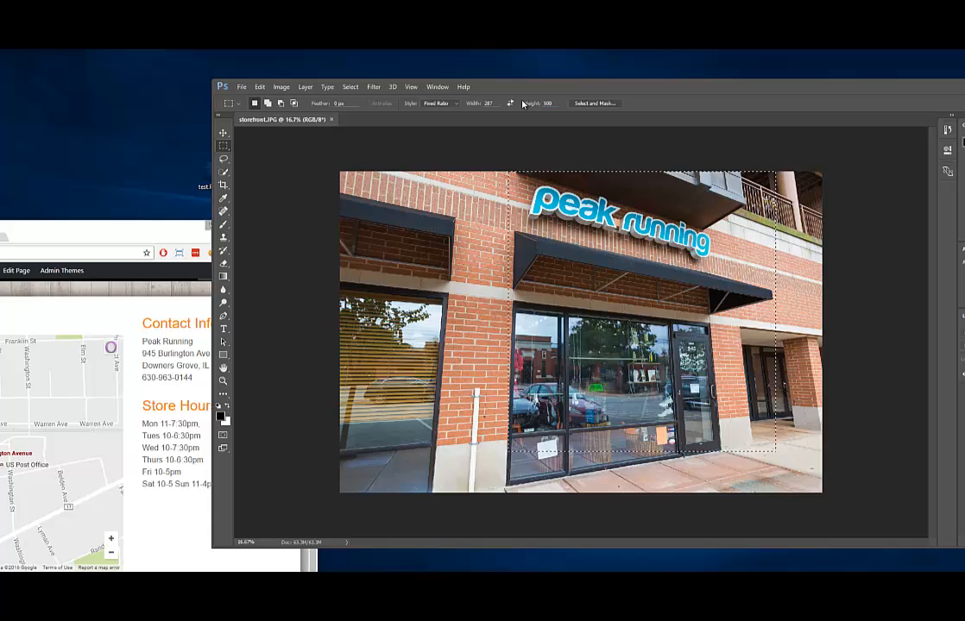
{"action": "left_click", "coordinate": [525, 142]}
{"action": "left_click_drag", "start_coordinate": [510, 170], "coordinate": [739, 570]}
{"action": "left_click_drag", "start_coordinate": [609, 390], "coordinate": [624, 391]}
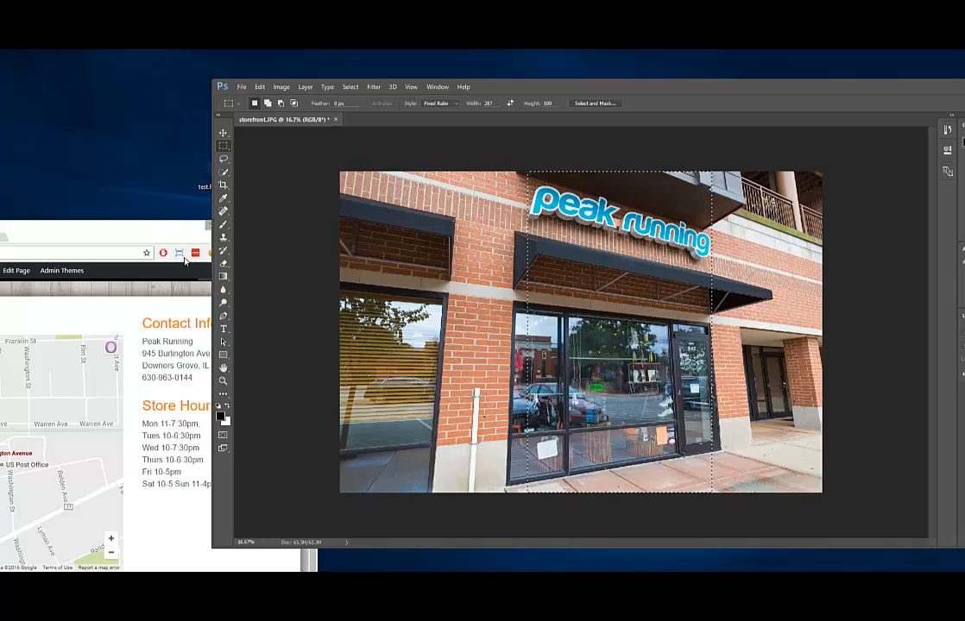
{"action": "left_click", "coordinate": [149, 231]}
{"action": "scroll", "coordinate": [185, 391], "scroll_direction": "down", "scroll_amount": 2}
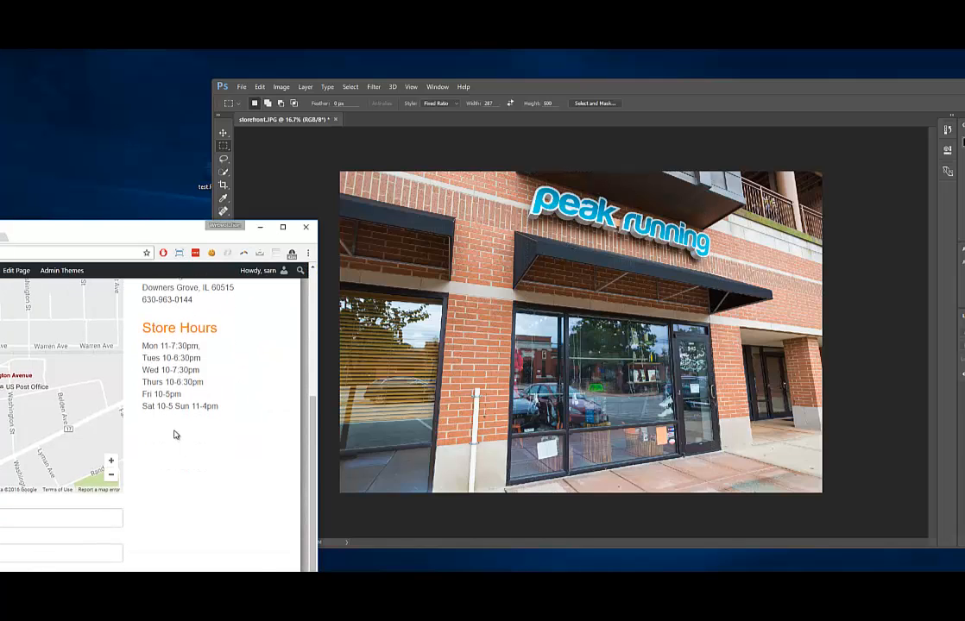
{"action": "left_click", "coordinate": [511, 161]}
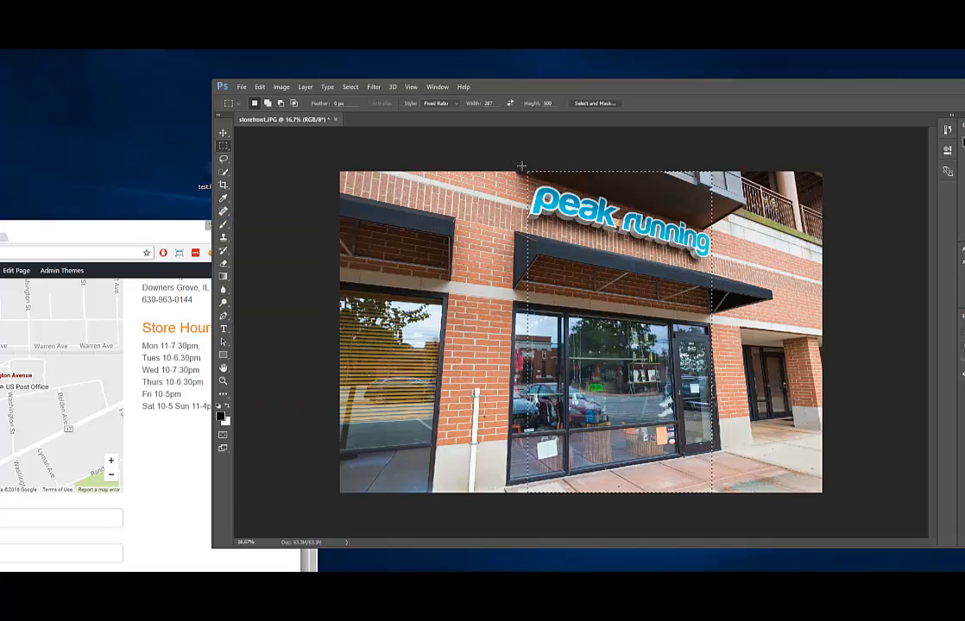
Crop storefront.JPG to the selection and deselect
{"action": "left_click", "coordinate": [281, 86]}
{"action": "left_click", "coordinate": [289, 188]}
{"action": "left_click", "coordinate": [474, 211]}
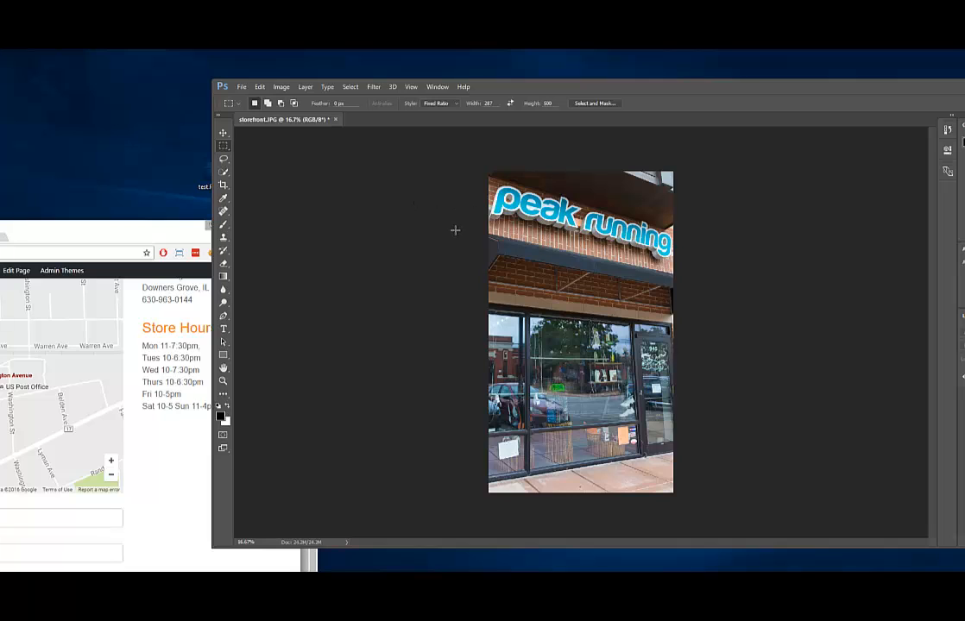
Resize the cropped image to 287 px wide (287 × 500 px)
{"action": "left_click", "coordinate": [282, 87]}
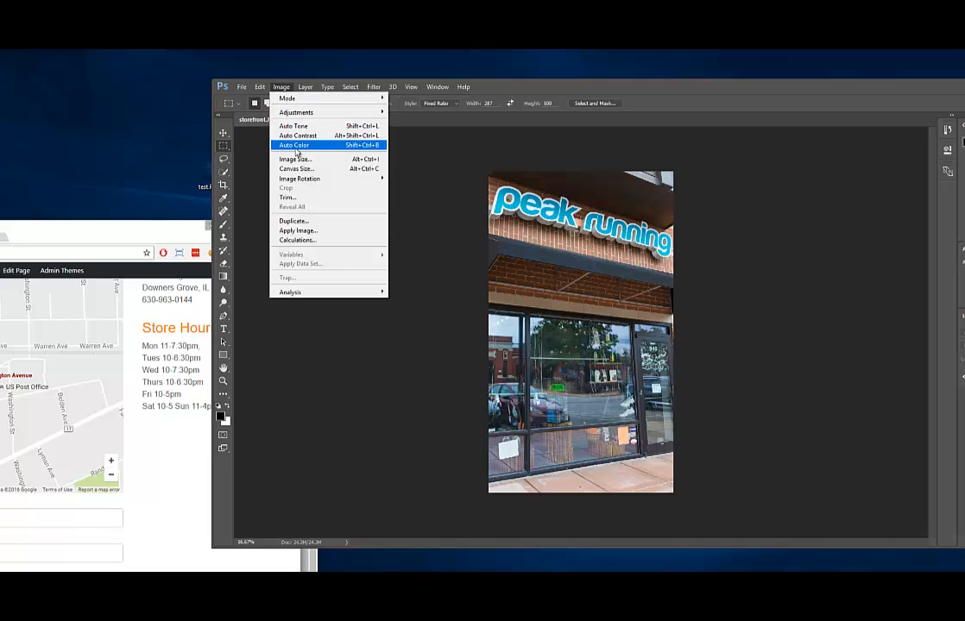
{"action": "left_click", "coordinate": [298, 157]}
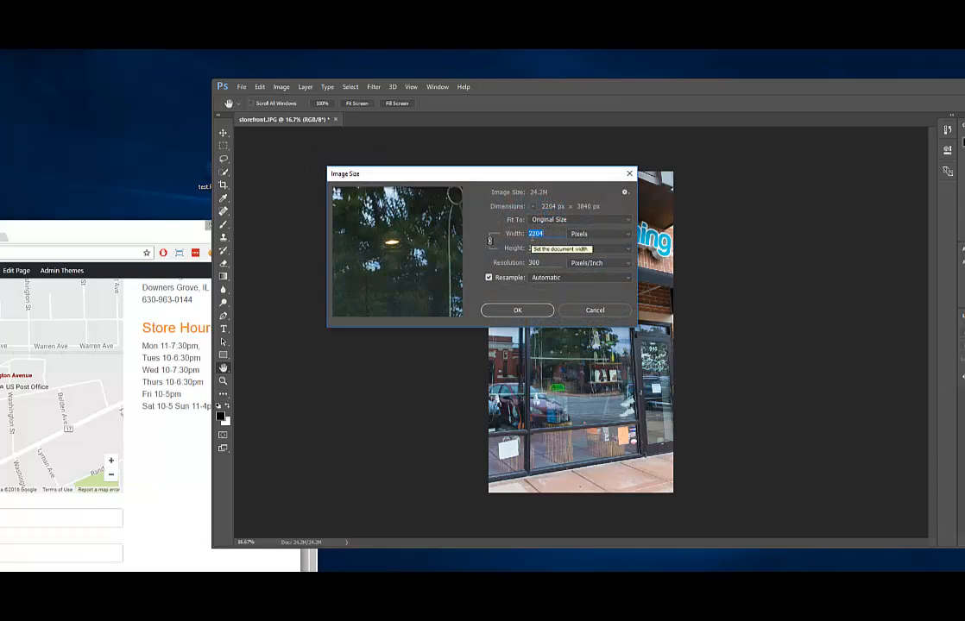
{"action": "type", "text": "287"}
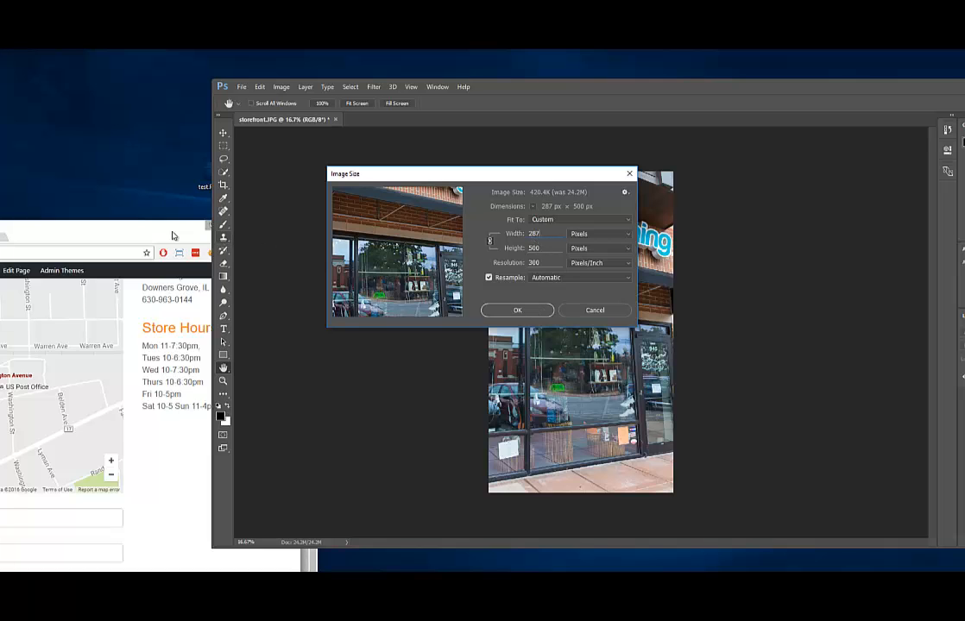
{"action": "left_click_drag", "start_coordinate": [158, 230], "coordinate": [207, 50]}
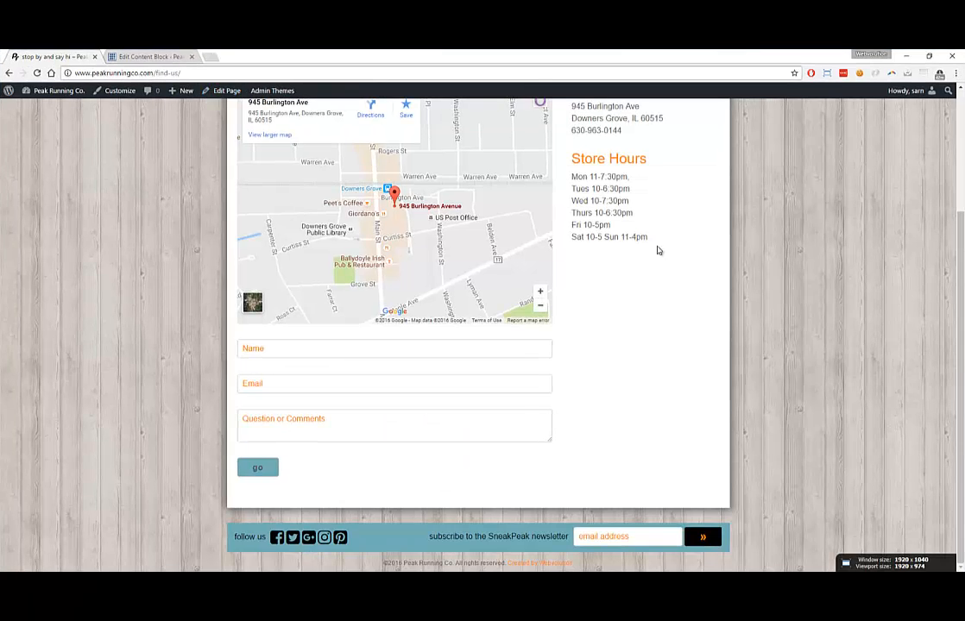
{"action": "left_click_drag", "start_coordinate": [663, 56], "coordinate": [5, 115]}
{"action": "left_click", "coordinate": [532, 177]}
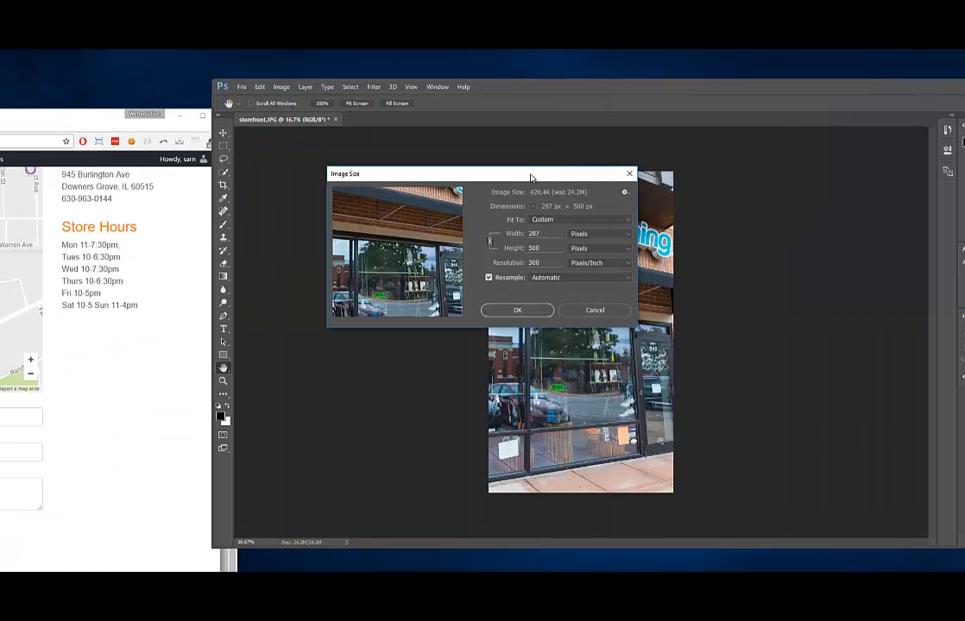
{"action": "left_click", "coordinate": [520, 310]}
View the image at 100% zoom, then save storefront.JPG, confirming the JPEG options
{"action": "key", "text": "m"}
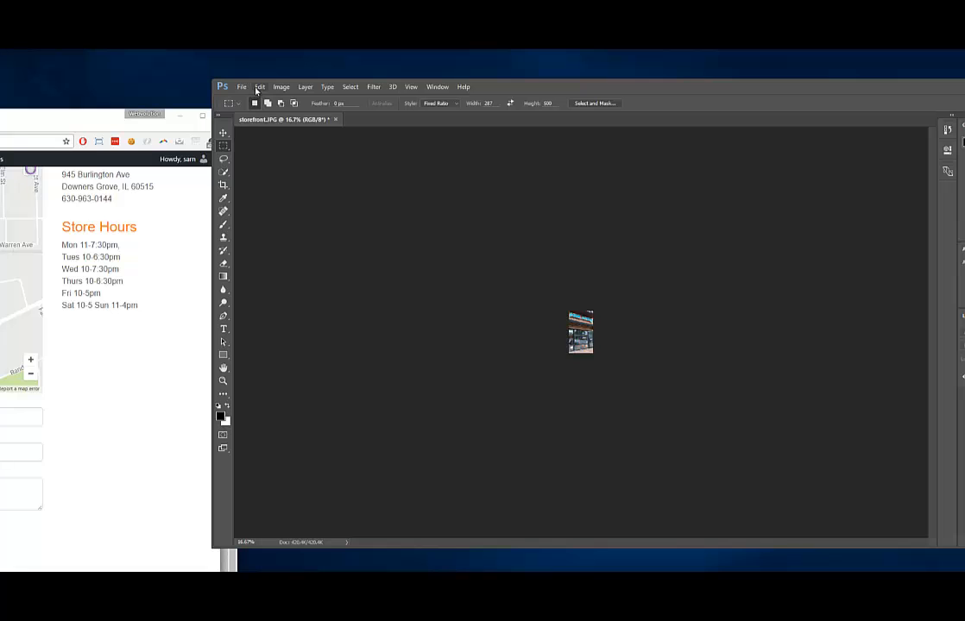
{"action": "left_click_drag", "start_coordinate": [248, 542], "coordinate": [231, 542]}
{"action": "type", "text": "100"}
{"action": "key", "text": "Return"}
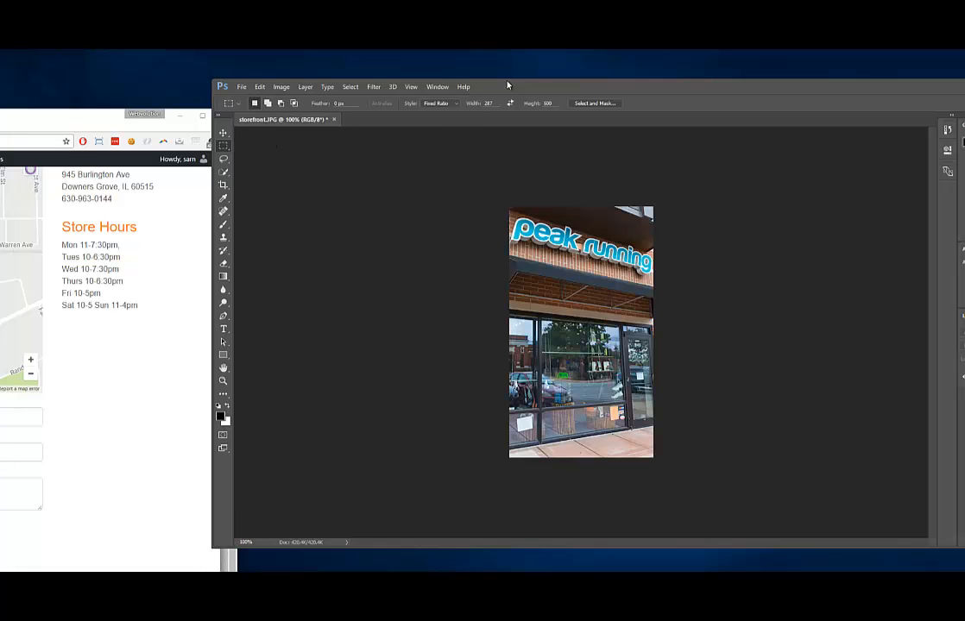
{"action": "left_click_drag", "start_coordinate": [509, 86], "coordinate": [644, 73]}
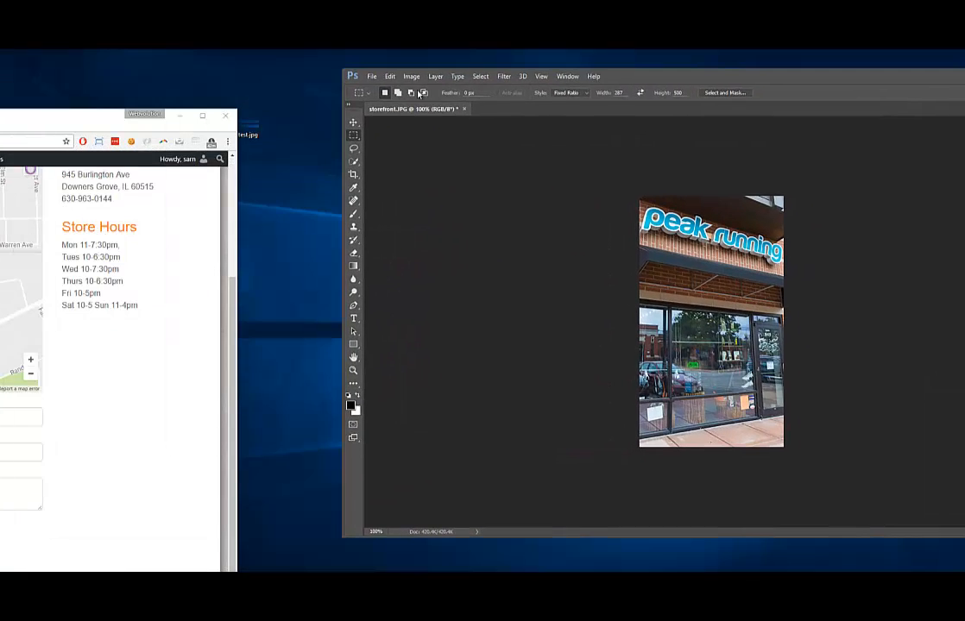
{"action": "left_click", "coordinate": [371, 76]}
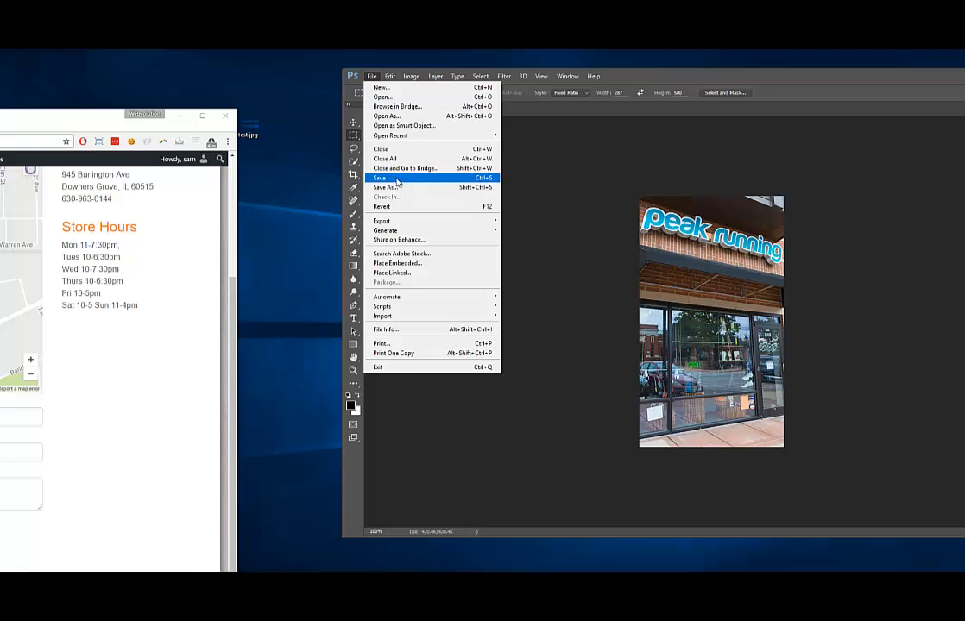
{"action": "left_click", "coordinate": [397, 179]}
{"action": "key", "text": "Return"}
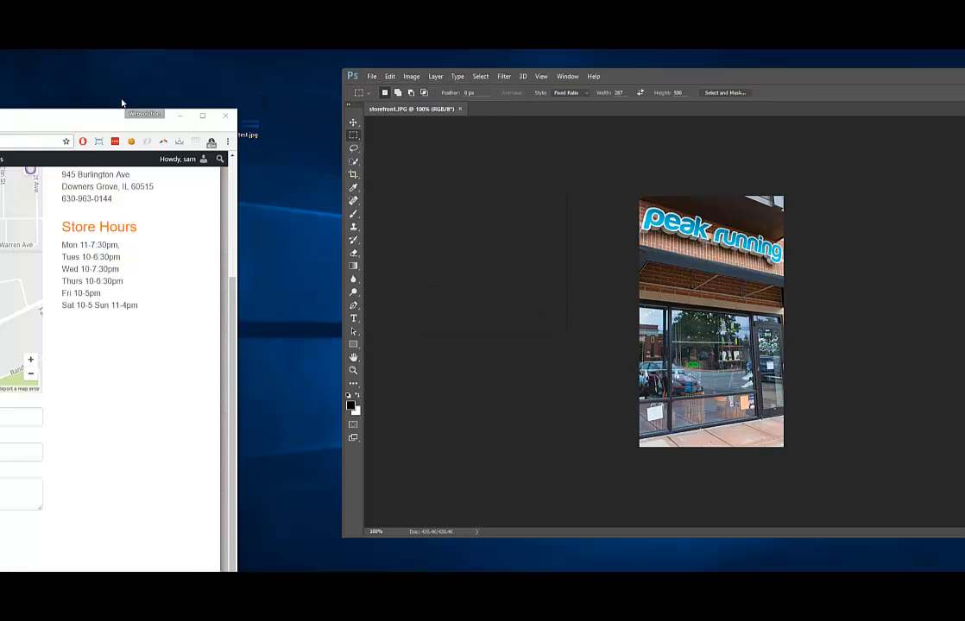
{"action": "left_click_drag", "start_coordinate": [74, 118], "coordinate": [548, 74]}
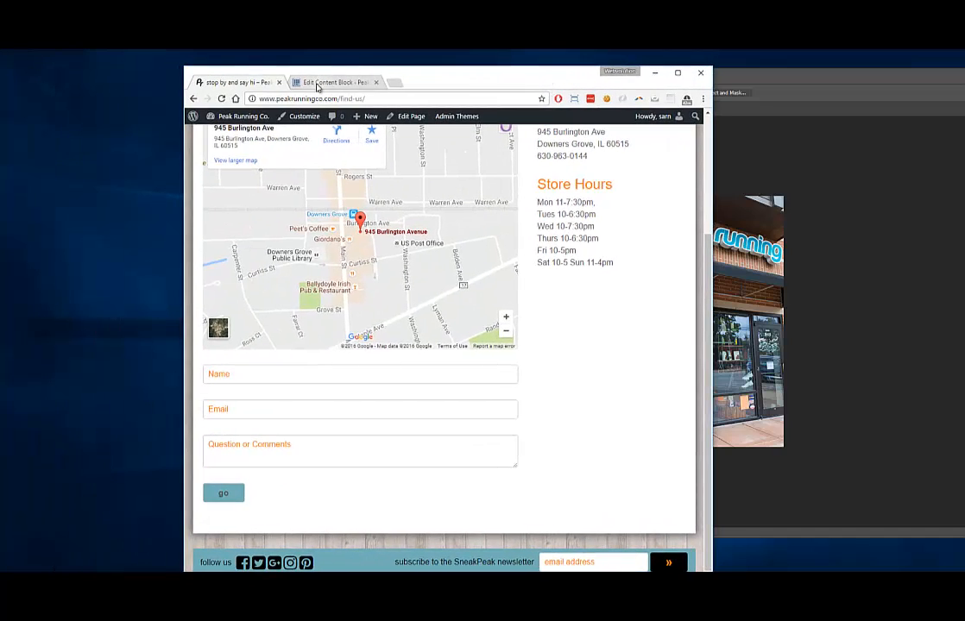
Add an empty line below the Sat 10-5 Sun 11-4pm hours in the Store Hours block
{"action": "left_click", "coordinate": [318, 84]}
{"action": "key", "text": "super+Up"}
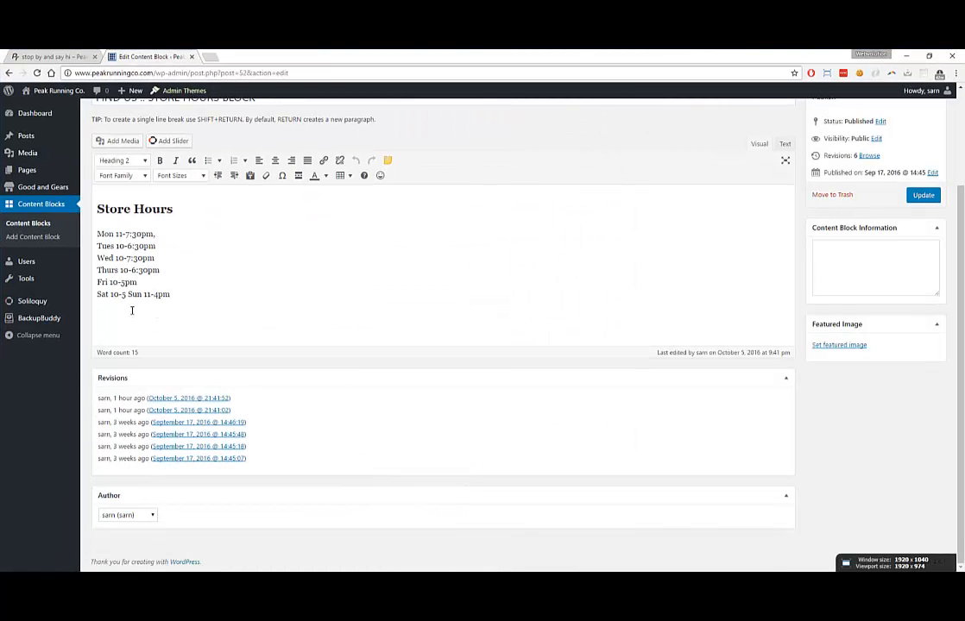
{"action": "left_click", "coordinate": [129, 295]}
{"action": "key", "text": "Return"}
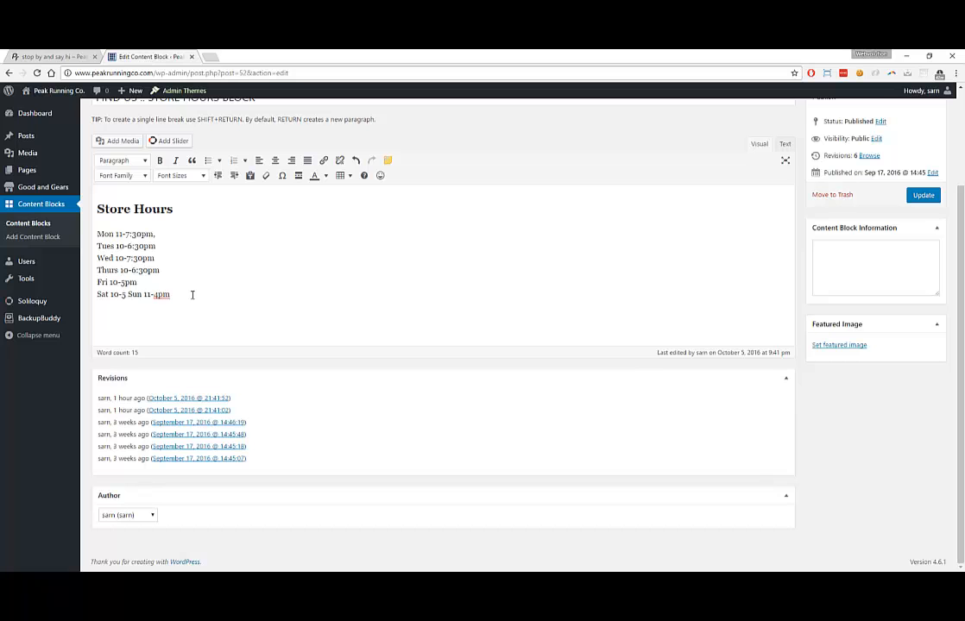
Upload storefront.JPG to the media library by dragging it from the desktop
{"action": "left_click", "coordinate": [115, 141]}
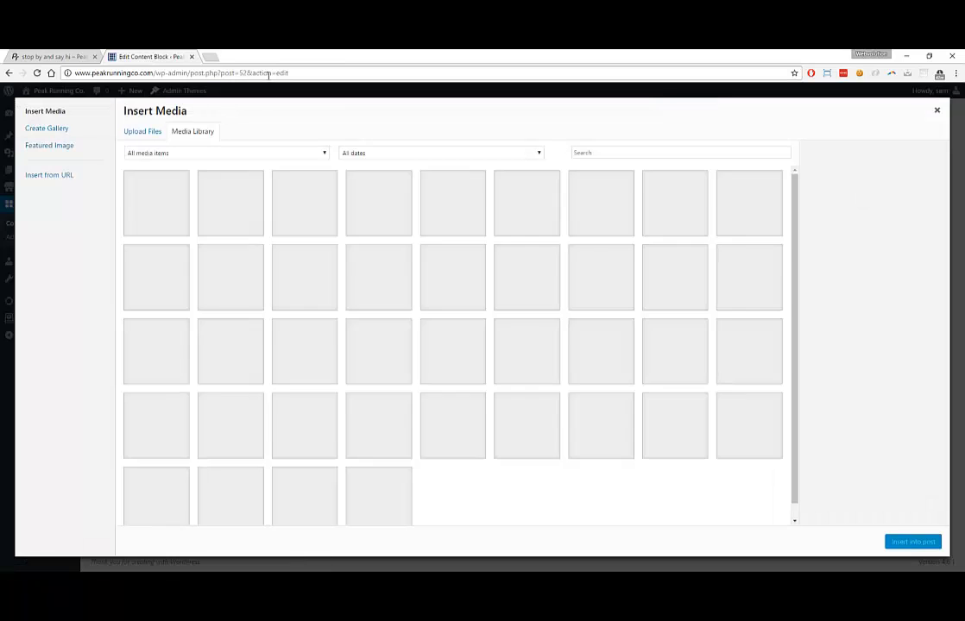
{"action": "left_click_drag", "start_coordinate": [293, 58], "coordinate": [410, 189]}
{"action": "left_click", "coordinate": [393, 161]}
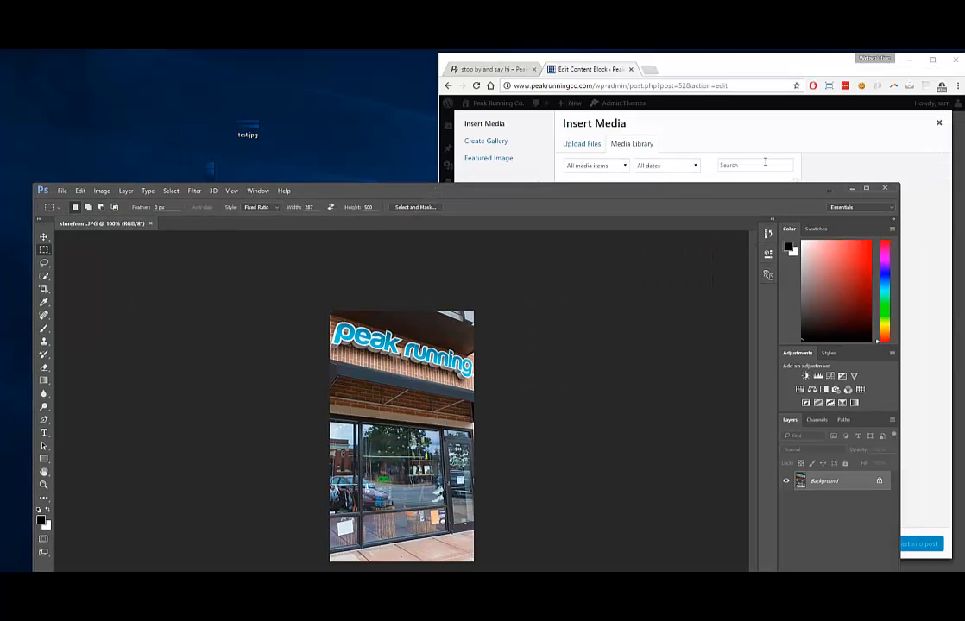
{"action": "left_click", "coordinate": [851, 188]}
{"action": "left_click_drag", "start_coordinate": [710, 67], "coordinate": [730, 136]}
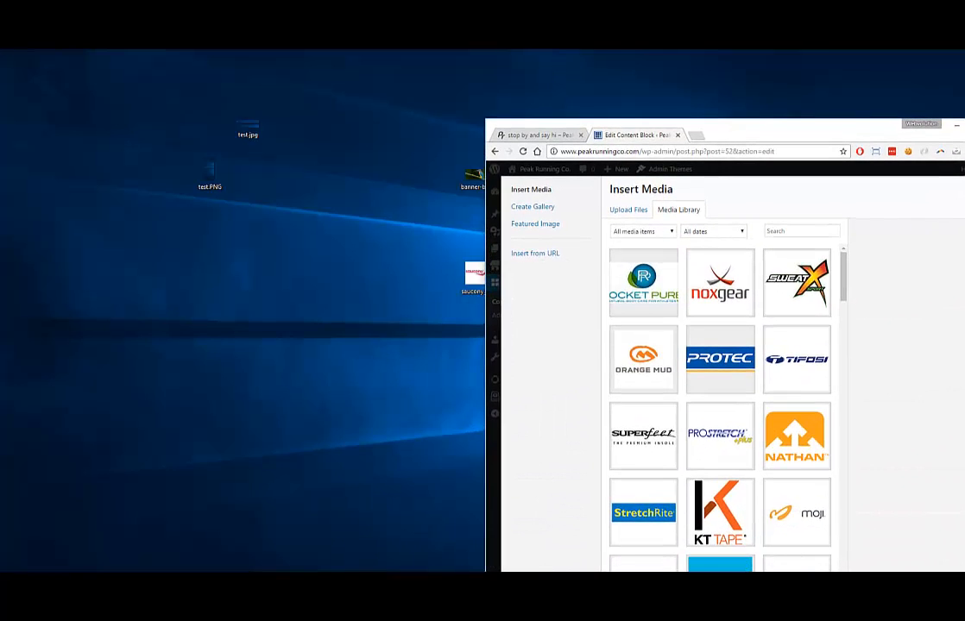
{"action": "left_click_drag", "start_coordinate": [2, 313], "coordinate": [781, 339]}
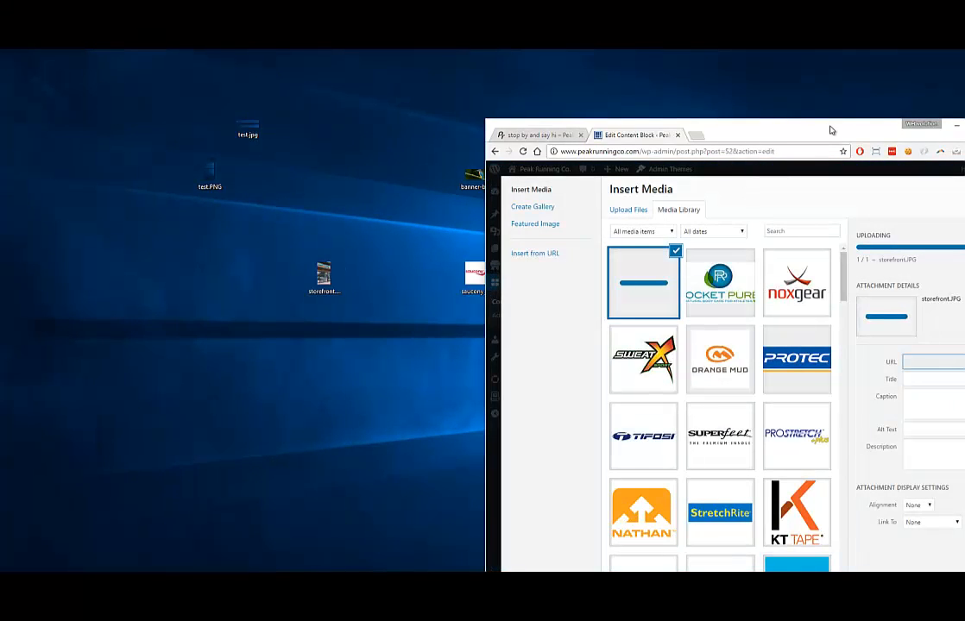
Insert the uploaded storefront photo into the Store Hours block
{"action": "left_click_drag", "start_coordinate": [826, 129], "coordinate": [707, 108]}
{"action": "left_click", "coordinate": [865, 106]}
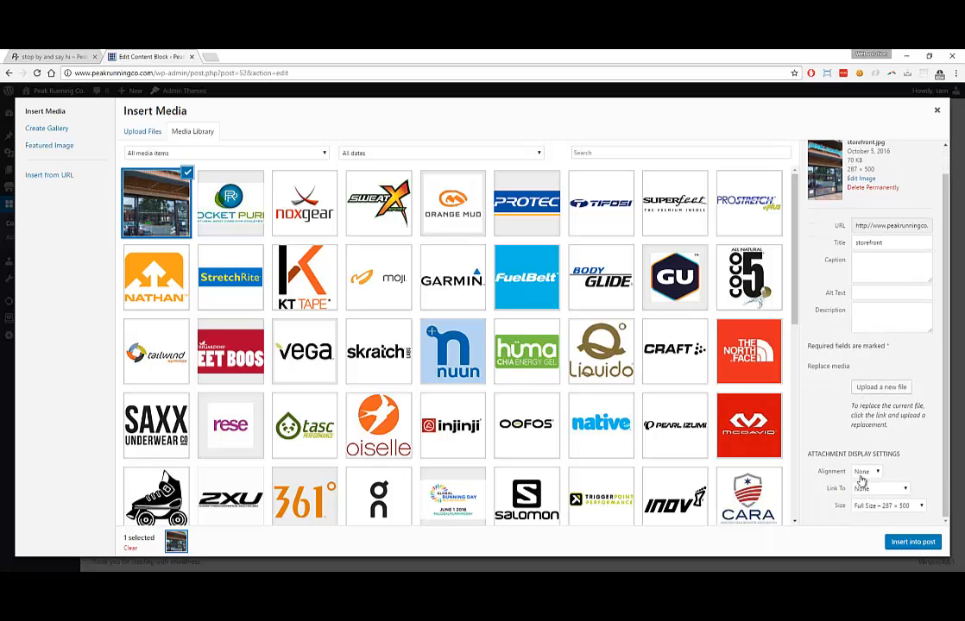
{"action": "left_click", "coordinate": [903, 541]}
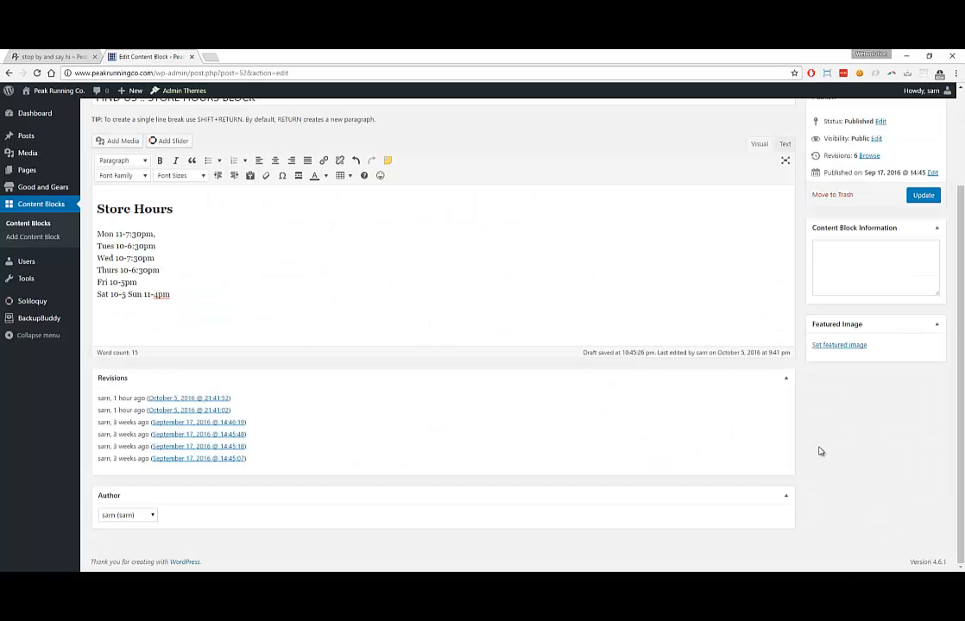
{"action": "scroll", "coordinate": [660, 301], "scroll_direction": "down", "scroll_amount": 2}
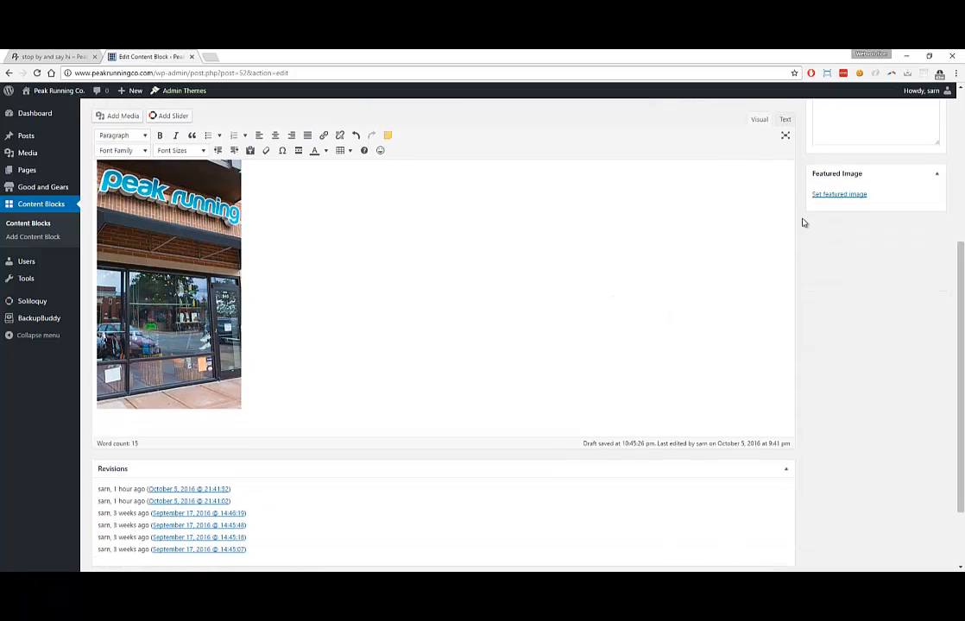
Update the Store Hours block and reload the live Find Us page to confirm the photo shows
{"action": "scroll", "coordinate": [803, 223], "scroll_direction": "up", "scroll_amount": 2}
{"action": "left_click", "coordinate": [918, 197]}
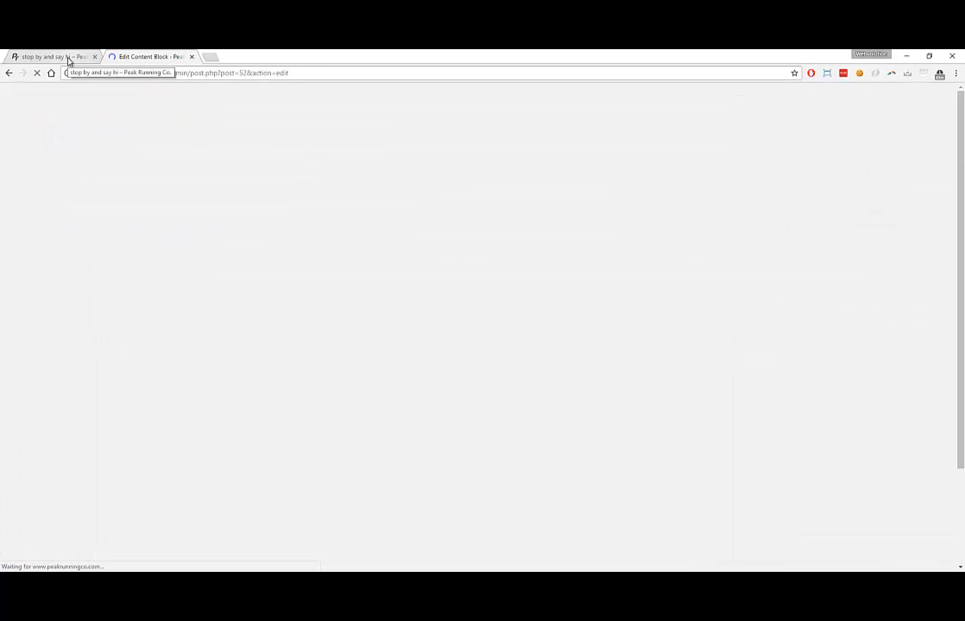
{"action": "left_click", "coordinate": [69, 59]}
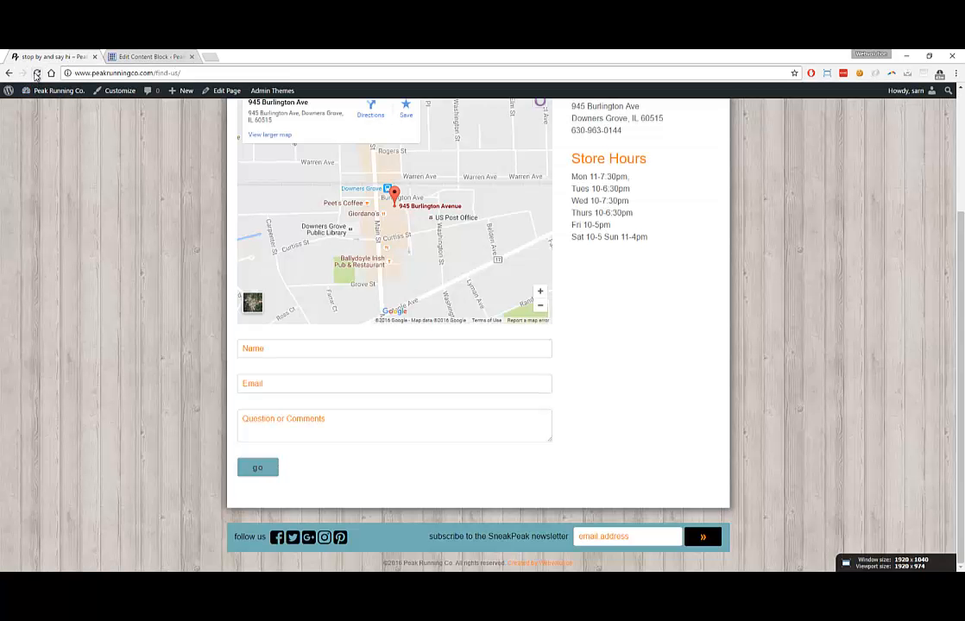
{"action": "left_click", "coordinate": [36, 73]}
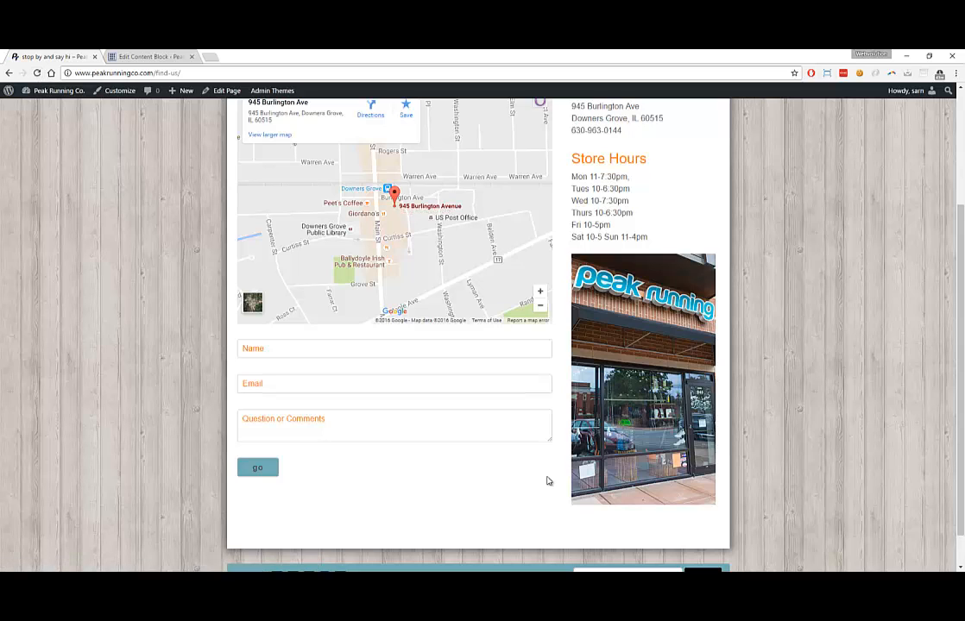
{"action": "scroll", "coordinate": [631, 320], "scroll_direction": "up", "scroll_amount": 4}
{"action": "scroll", "coordinate": [498, 286], "scroll_direction": "down", "scroll_amount": 5}
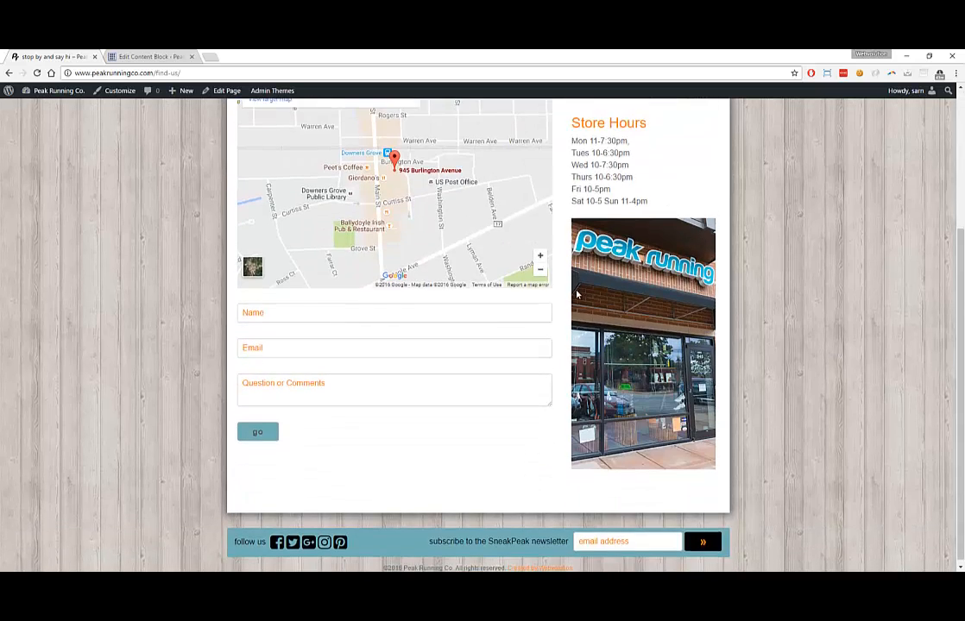
{"action": "scroll", "coordinate": [498, 286], "scroll_direction": "up", "scroll_amount": 3}
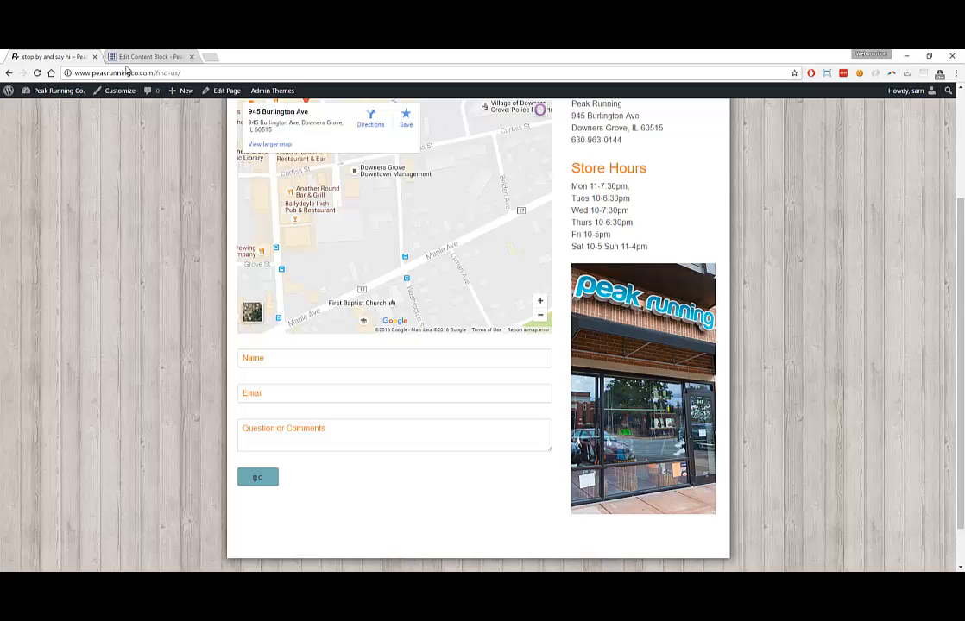
{"action": "left_click", "coordinate": [120, 56]}
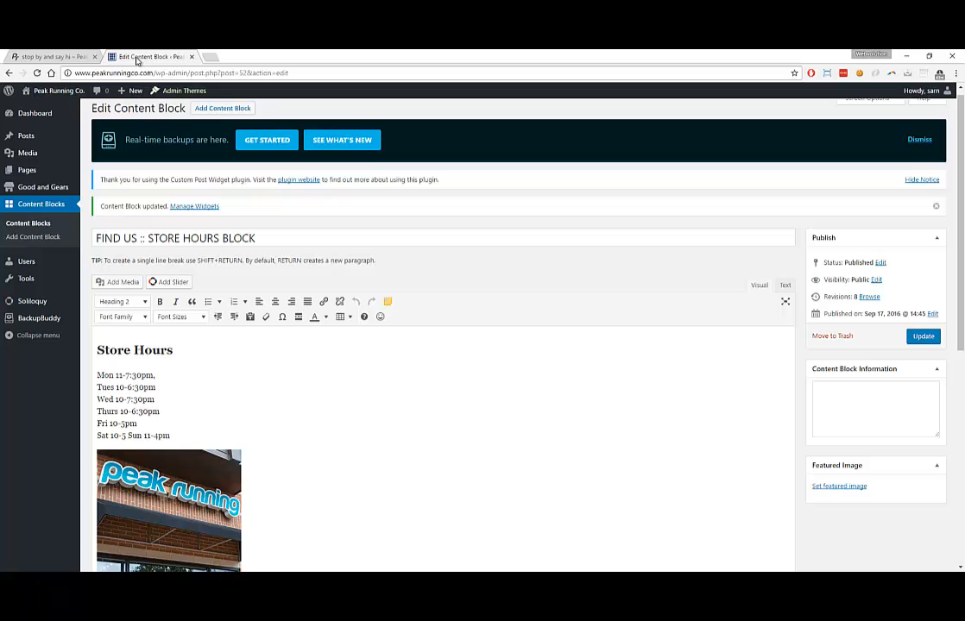
Open storefront.jpg's Attachment Details from the Media Library, then return to the Find Us page
{"action": "left_click", "coordinate": [31, 154]}
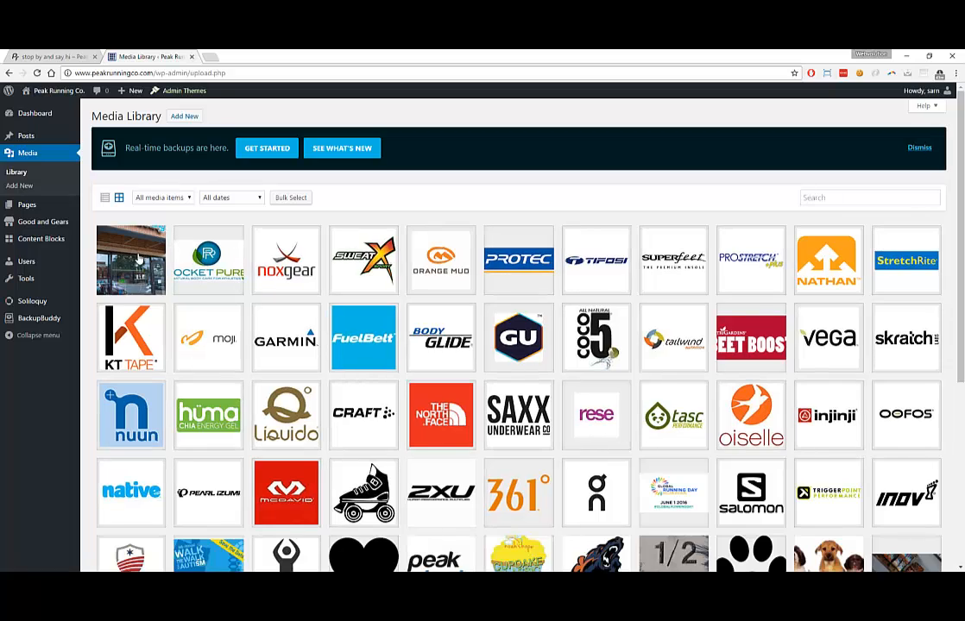
{"action": "left_click", "coordinate": [137, 256]}
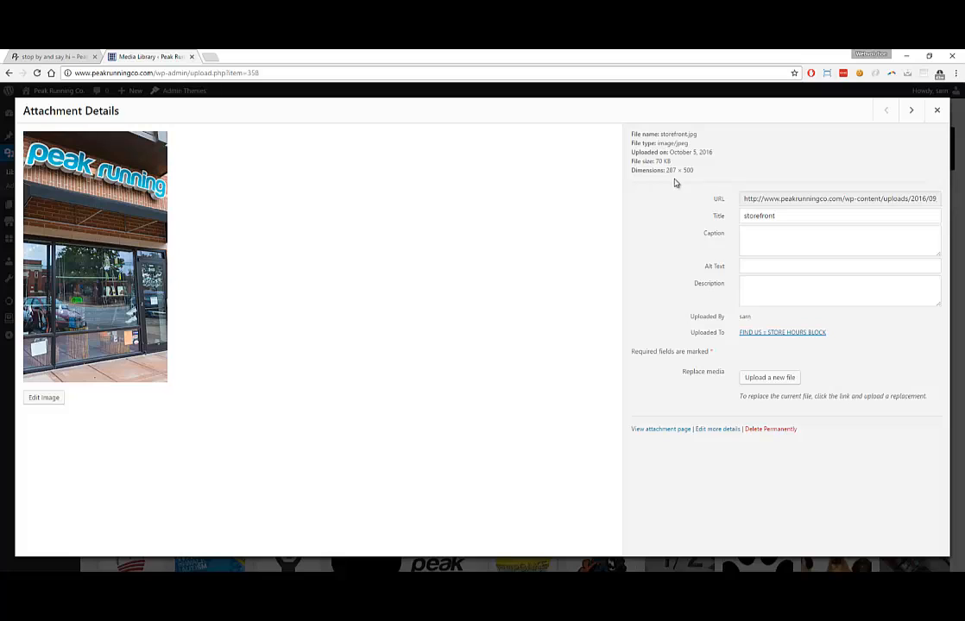
{"action": "left_click", "coordinate": [77, 56]}
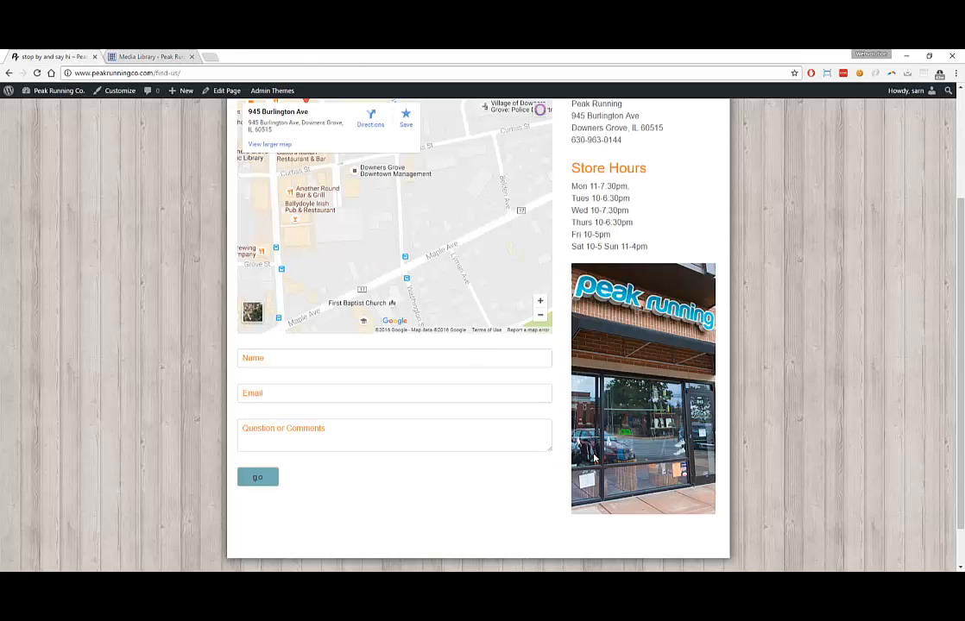
Review the storefront photo on the Find Us page, then return to storefront.jpg's details (287 × 500, 70 KB)
{"action": "scroll", "coordinate": [618, 345], "scroll_direction": "up", "scroll_amount": 1}
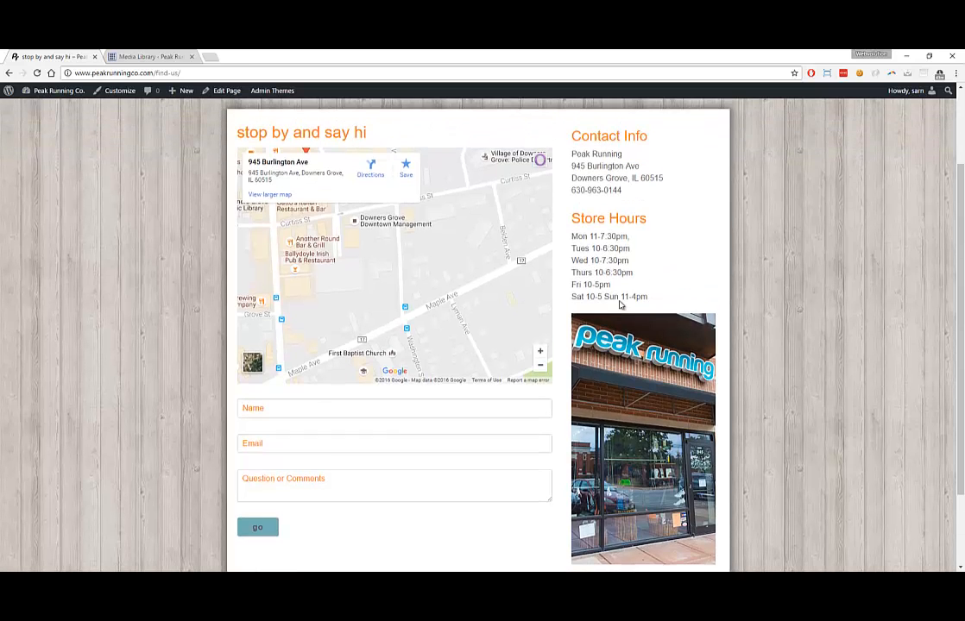
{"action": "scroll", "coordinate": [619, 311], "scroll_direction": "down", "scroll_amount": 2}
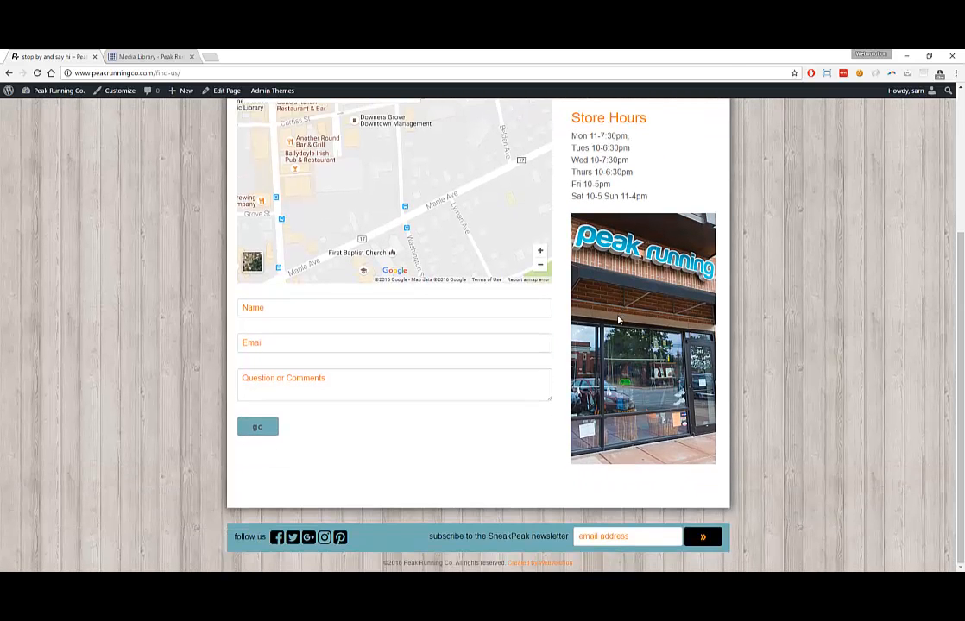
{"action": "scroll", "coordinate": [618, 320], "scroll_direction": "up", "scroll_amount": 1}
{"action": "scroll", "coordinate": [503, 377], "scroll_direction": "down", "scroll_amount": 1}
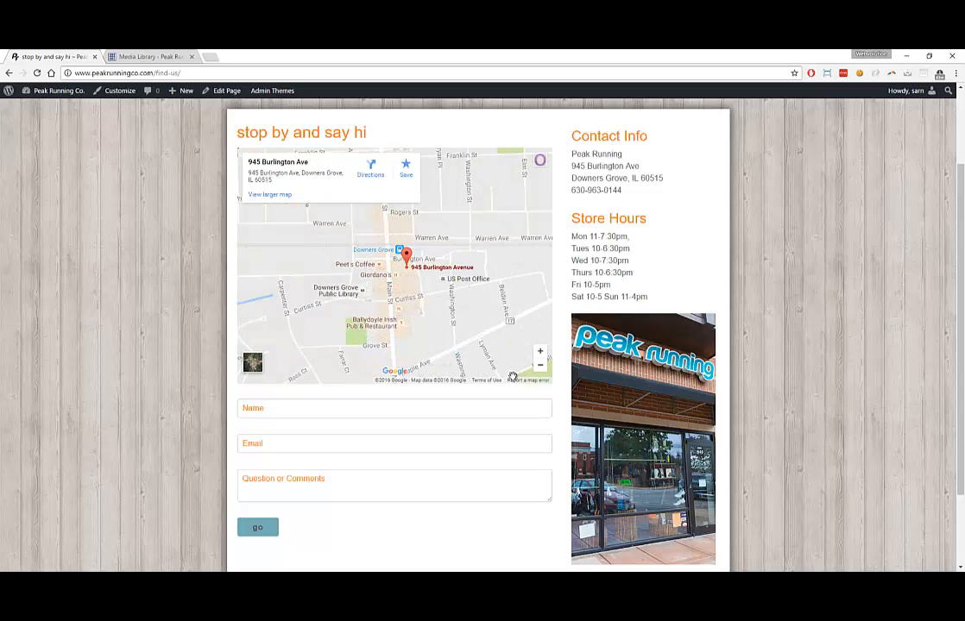
{"action": "scroll", "coordinate": [585, 379], "scroll_direction": "down", "scroll_amount": 2}
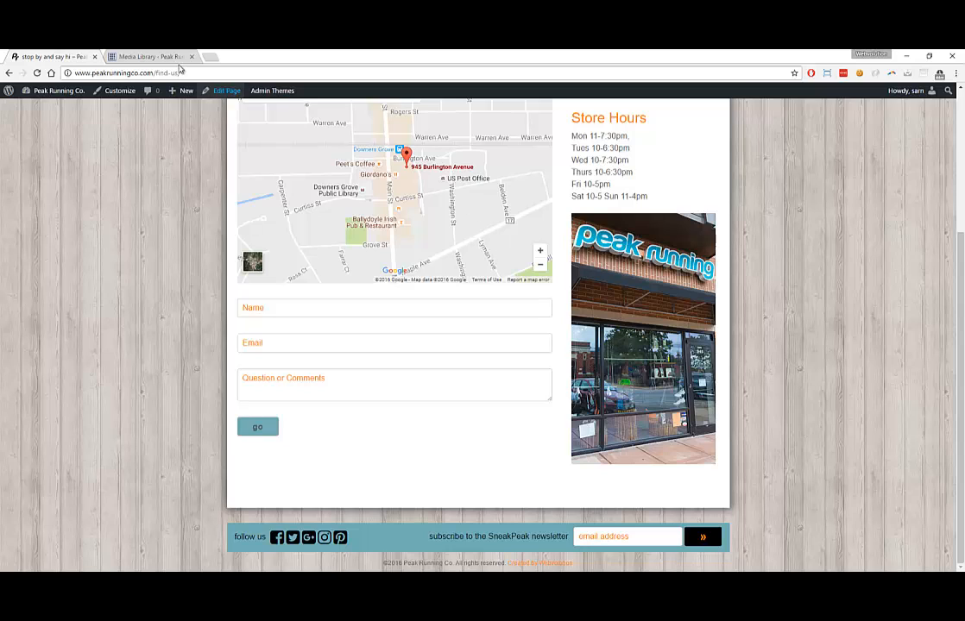
{"action": "left_click", "coordinate": [148, 56]}
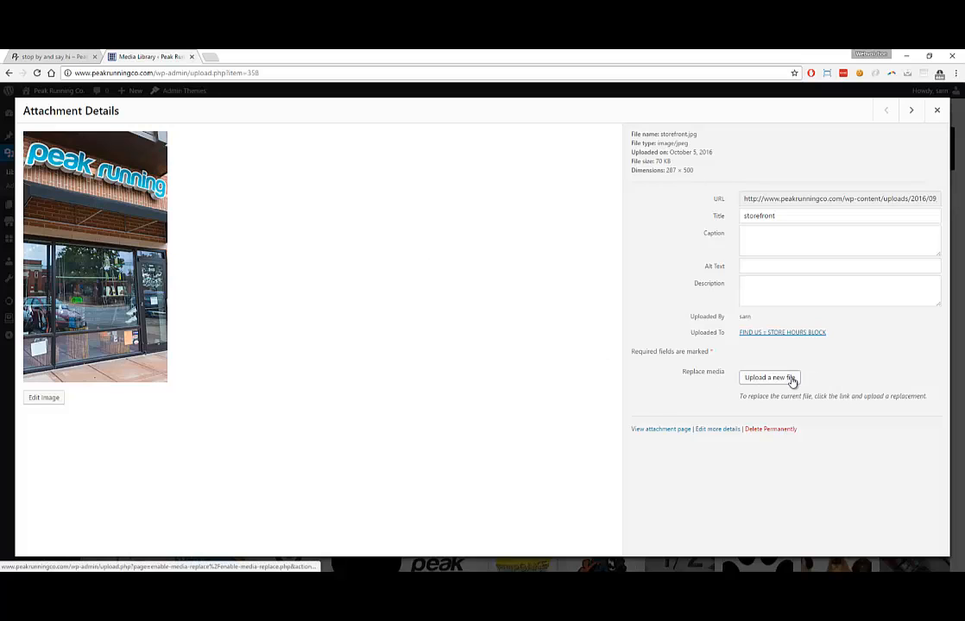
Close Attachment Details and open FIND US :: STORE HOURS BLOCK from the Content Blocks list
{"action": "left_click", "coordinate": [937, 111]}
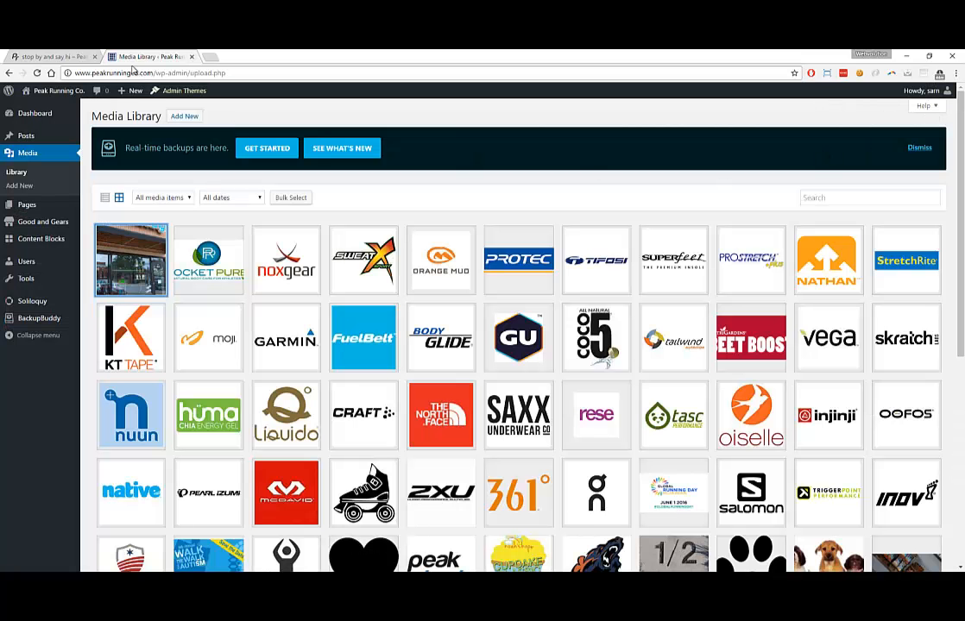
{"action": "left_click", "coordinate": [50, 55]}
{"action": "scroll", "coordinate": [578, 266], "scroll_direction": "up", "scroll_amount": 2}
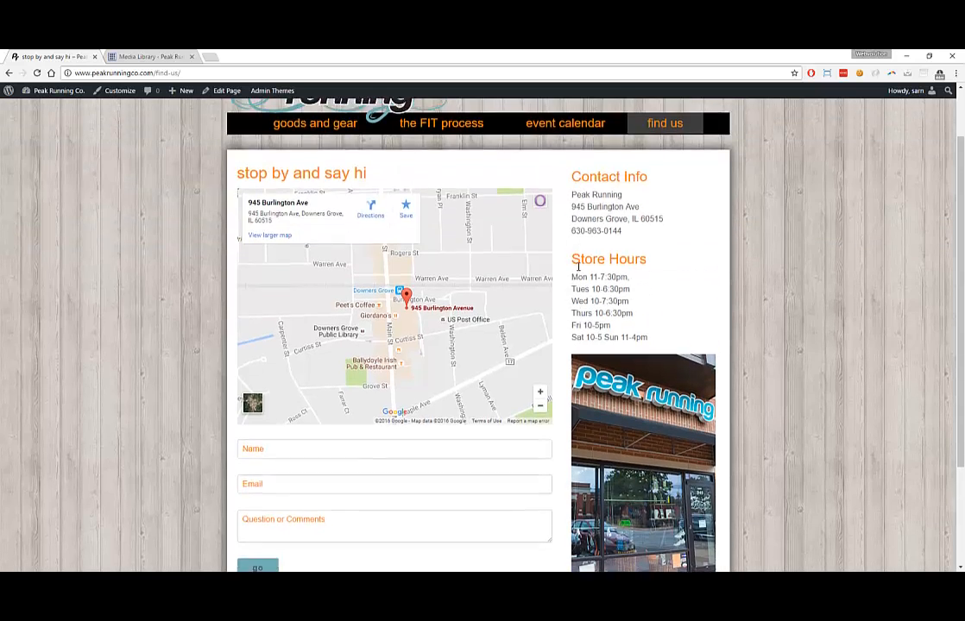
{"action": "scroll", "coordinate": [579, 265], "scroll_direction": "up", "scroll_amount": 1}
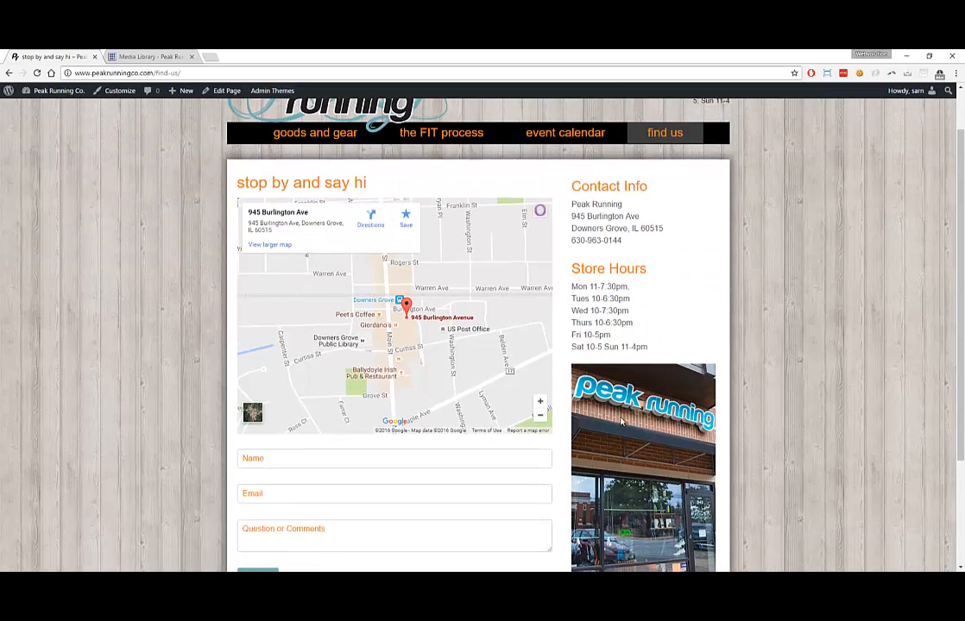
{"action": "left_click", "coordinate": [143, 57]}
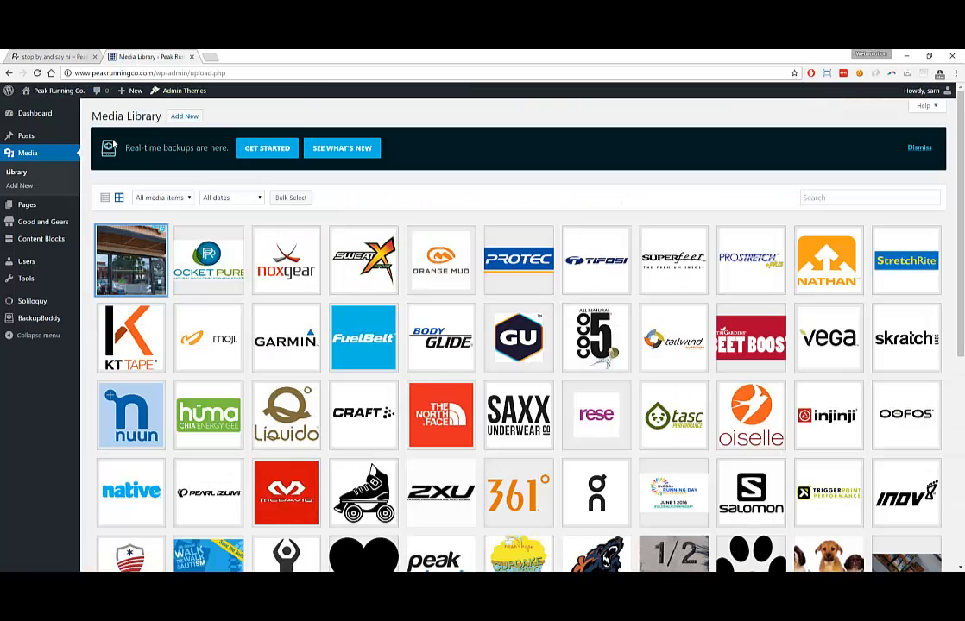
{"action": "left_click", "coordinate": [37, 240]}
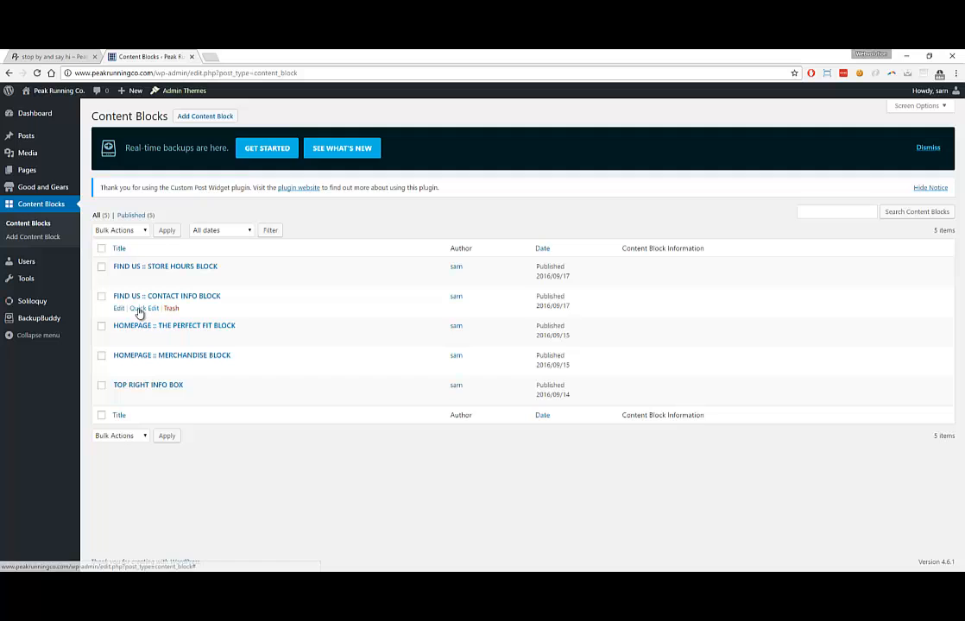
{"action": "left_click", "coordinate": [64, 57]}
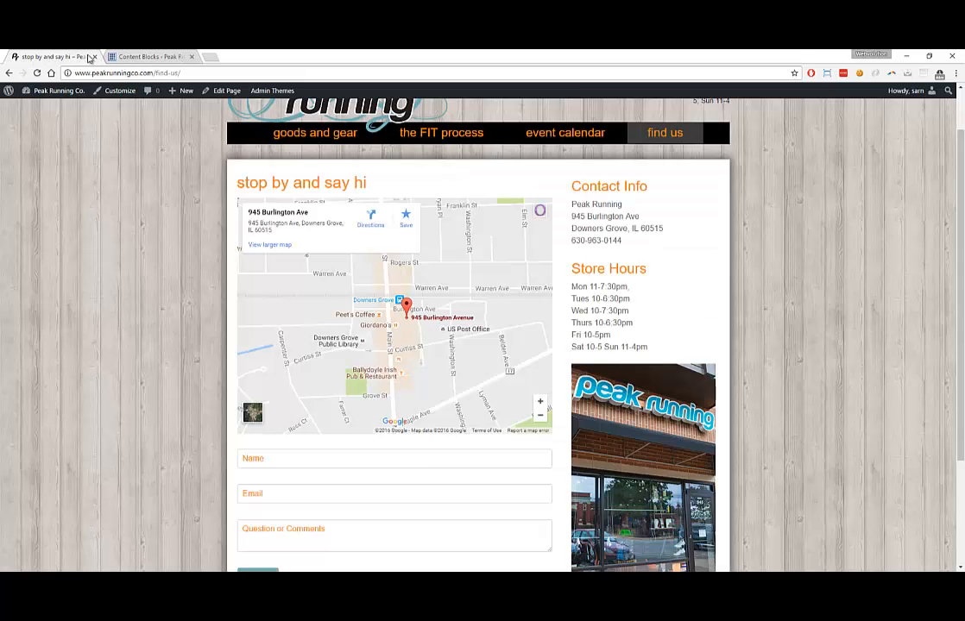
{"action": "left_click", "coordinate": [112, 55]}
{"action": "left_click", "coordinate": [119, 278]}
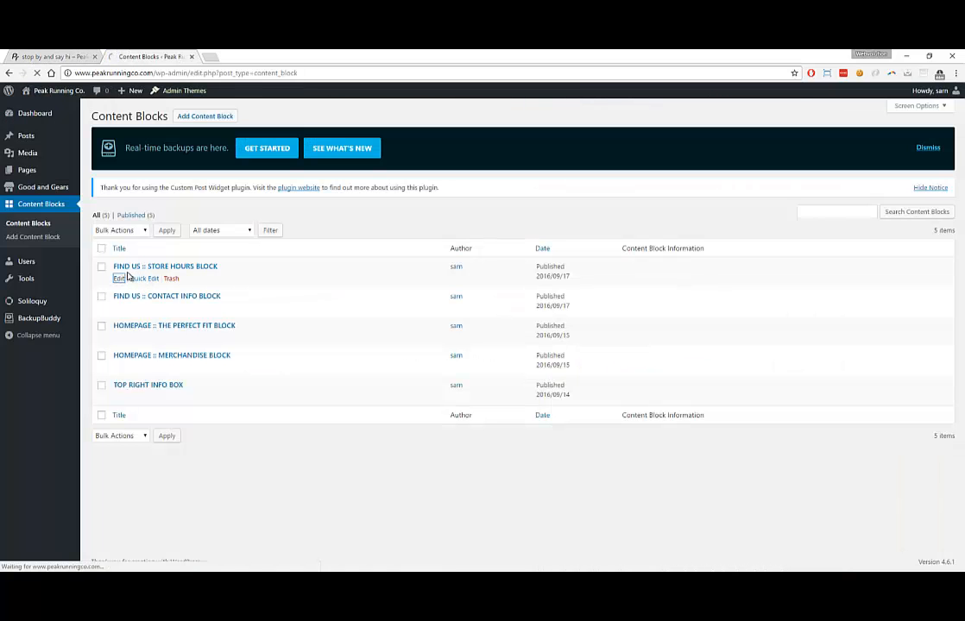
Delete the storefront photo from below the hours in the Store Hours block
{"action": "scroll", "coordinate": [241, 413], "scroll_direction": "down", "scroll_amount": 3}
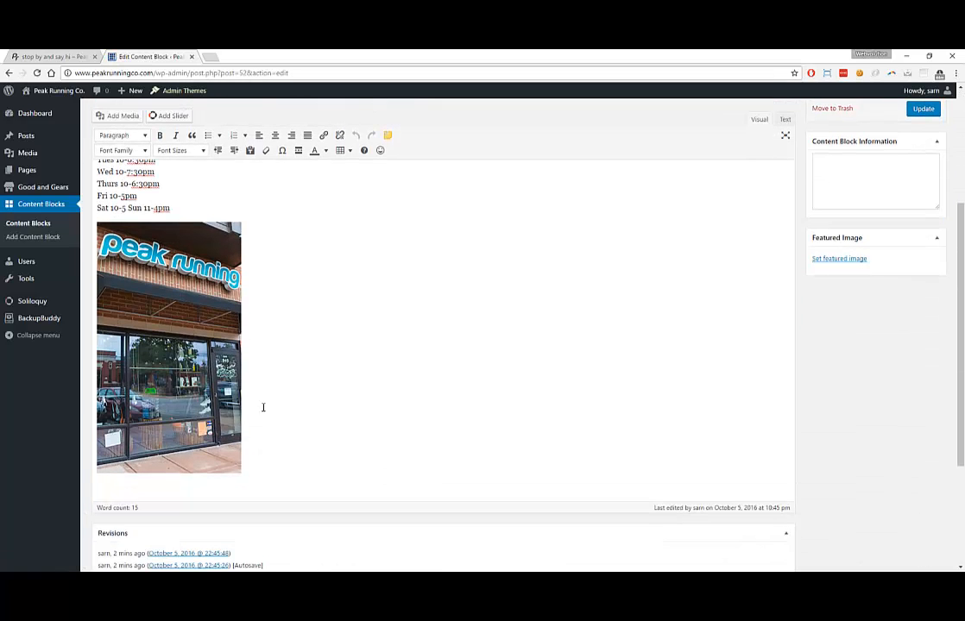
{"action": "key", "text": "BackSpace"}
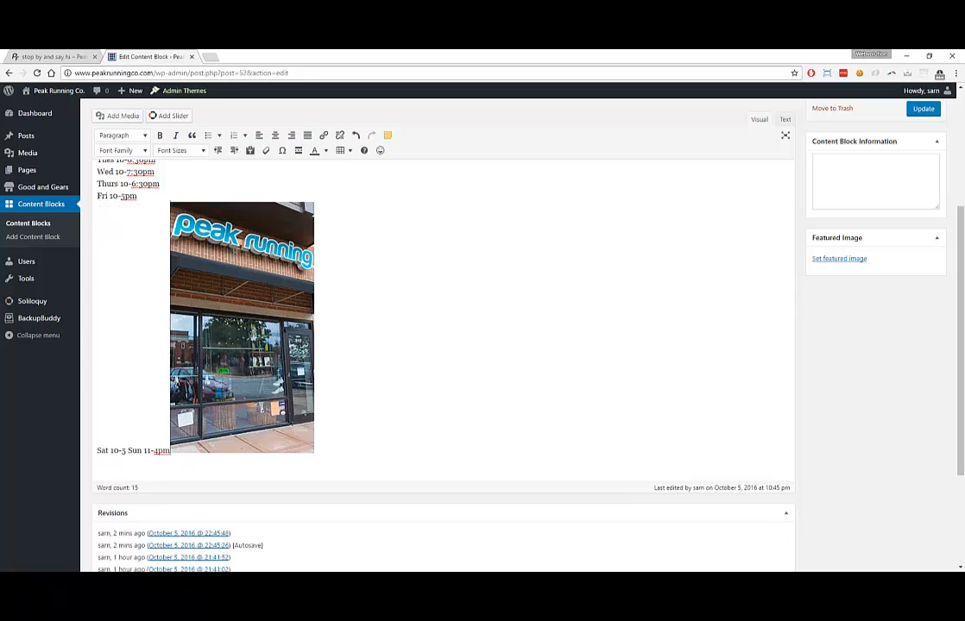
{"action": "key", "text": "ctrl+z"}
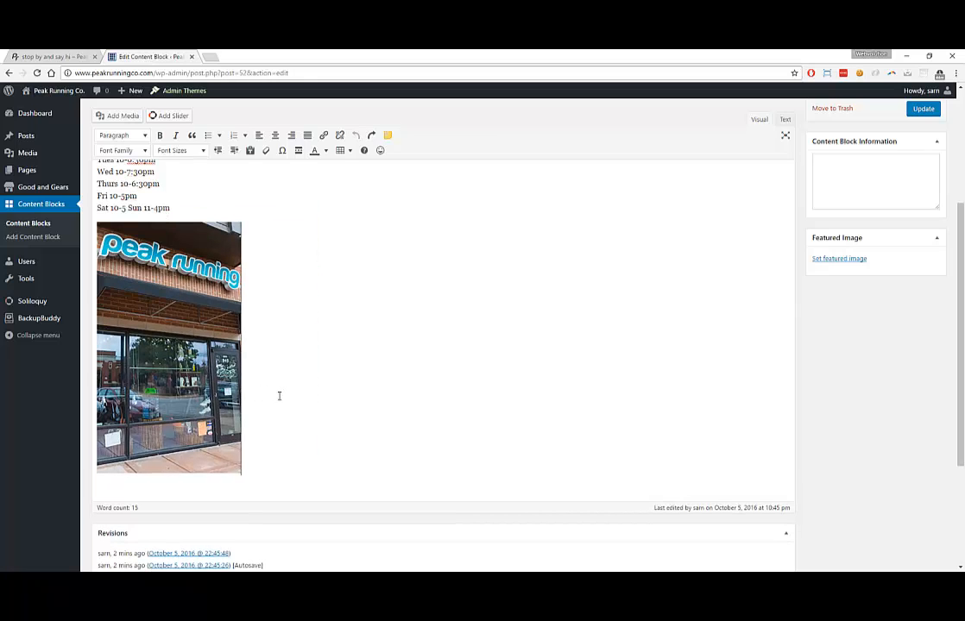
{"action": "key", "text": "BackSpace"}
{"action": "key", "text": "Delete"}
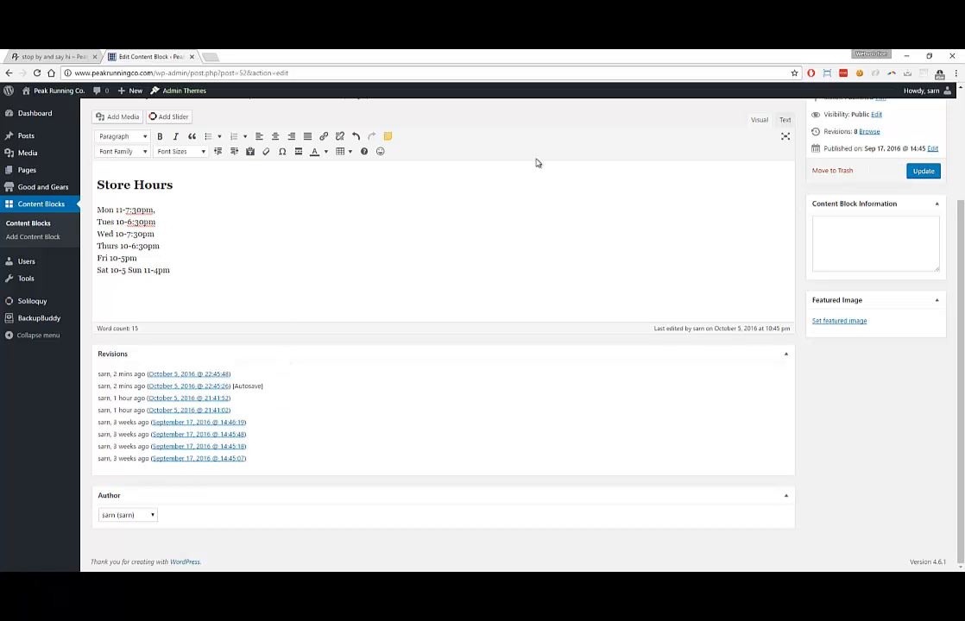
Compare the live Find Us page's Store Hours with the edited content block
{"action": "left_click", "coordinate": [61, 54]}
{"action": "left_click", "coordinate": [147, 56]}
{"action": "mouse_move", "coordinate": [82, 138]}
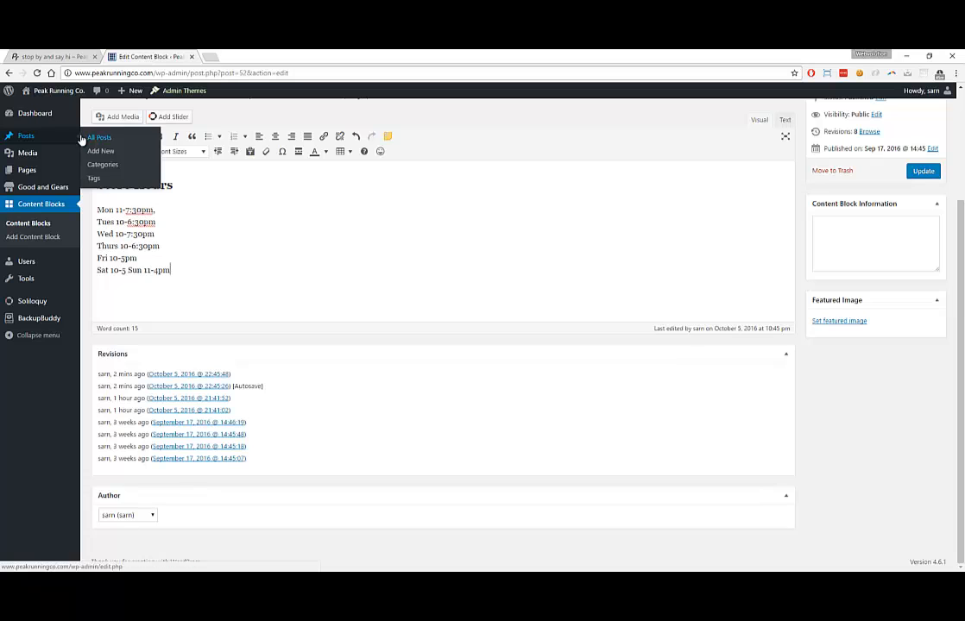
{"action": "left_click", "coordinate": [47, 57]}
{"action": "scroll", "coordinate": [177, 181], "scroll_direction": "up", "scroll_amount": 2}
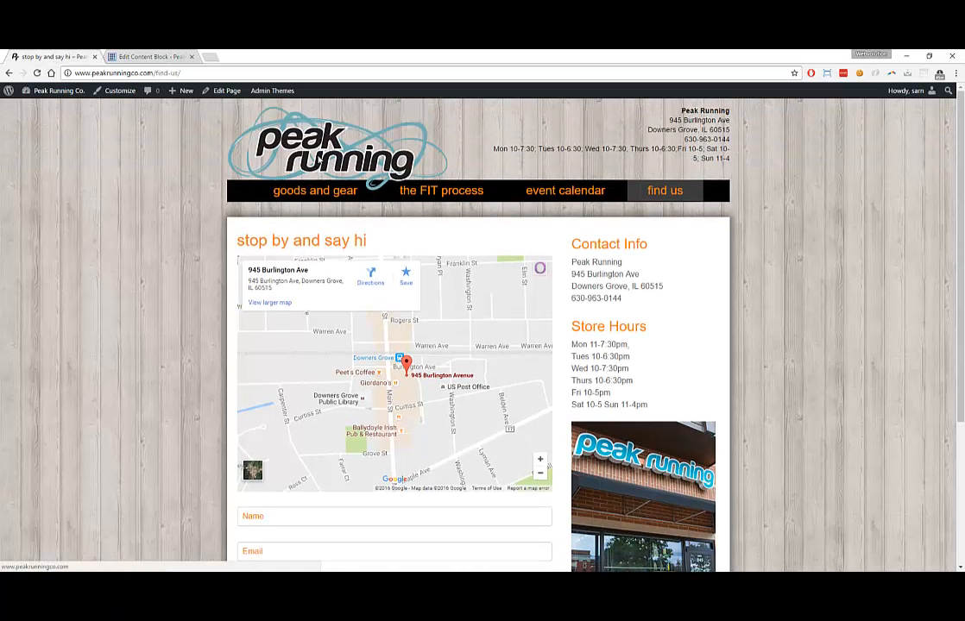
{"action": "left_click", "coordinate": [279, 140]}
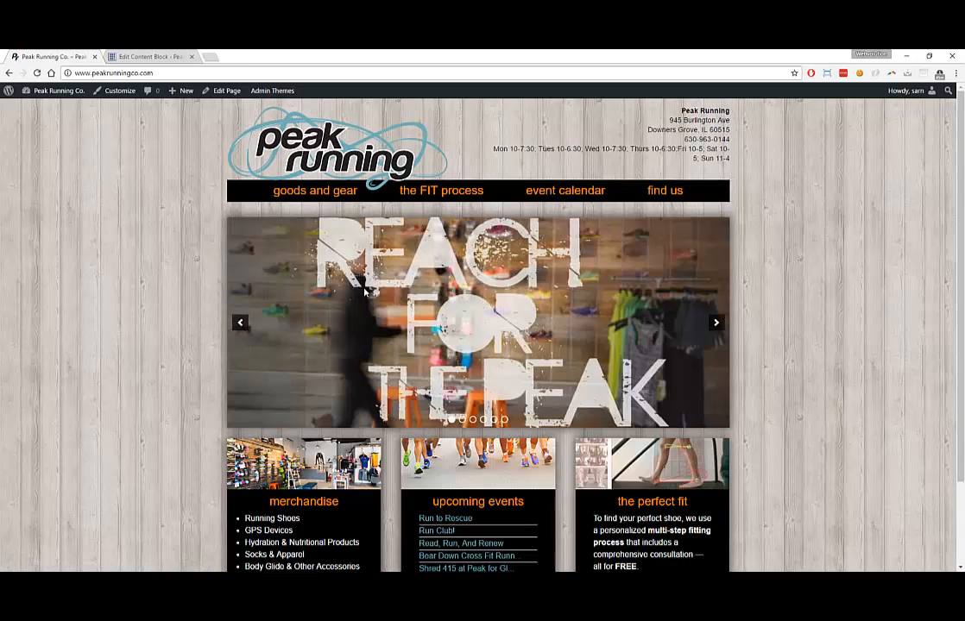
{"action": "scroll", "coordinate": [365, 298], "scroll_direction": "down", "scroll_amount": 2}
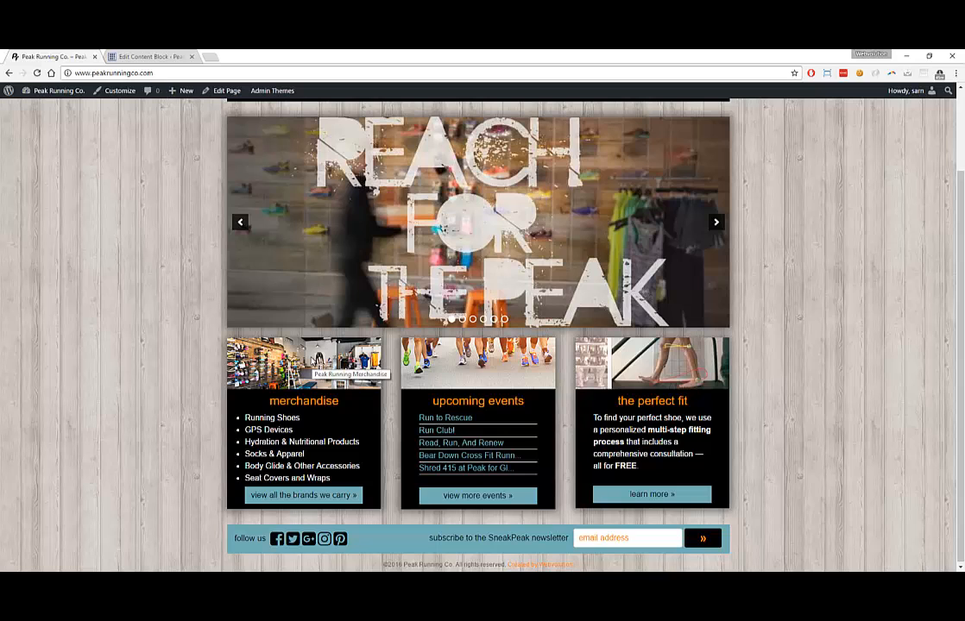
{"action": "scroll", "coordinate": [356, 232], "scroll_direction": "up", "scroll_amount": 2}
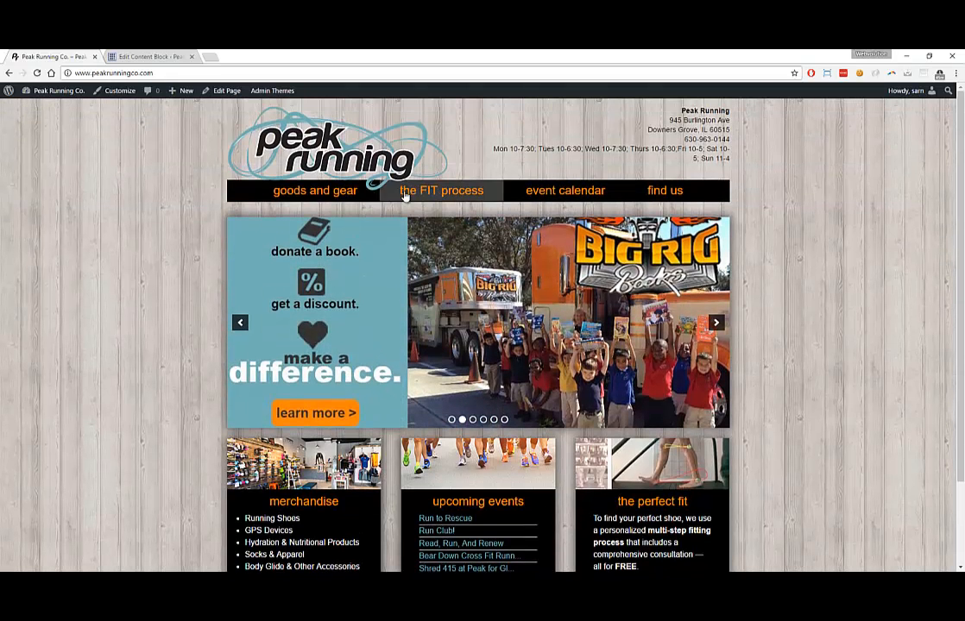
{"action": "left_click", "coordinate": [298, 186]}
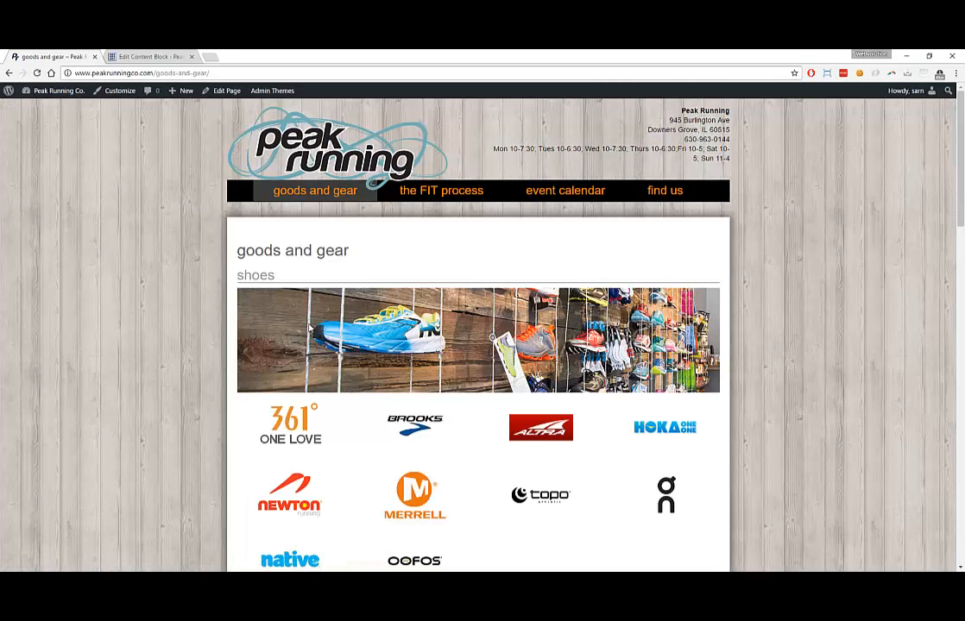
{"action": "scroll", "coordinate": [492, 321], "scroll_direction": "down", "scroll_amount": 4}
{"action": "scroll", "coordinate": [626, 170], "scroll_direction": "up", "scroll_amount": 3}
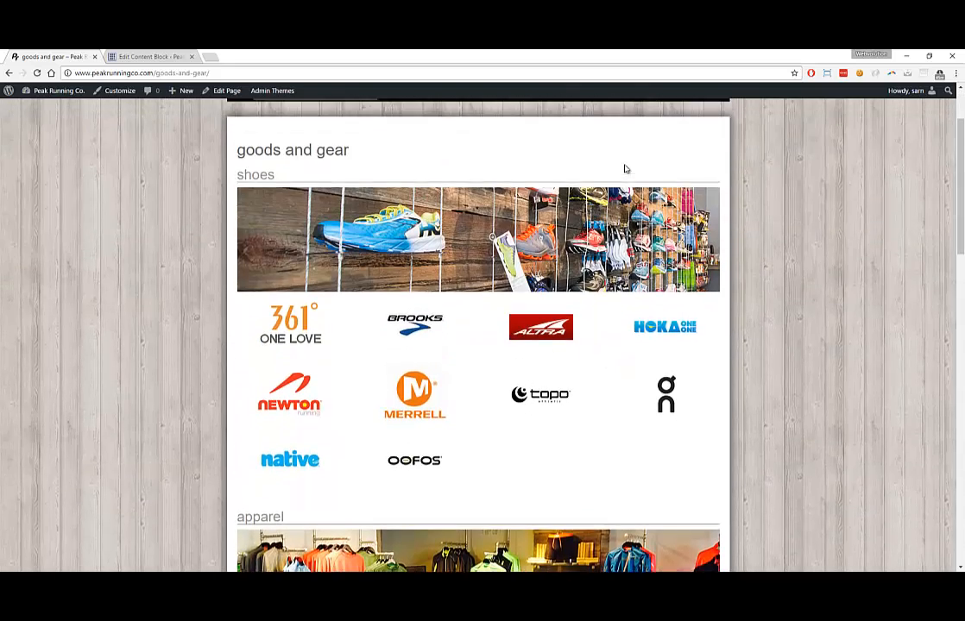
{"action": "scroll", "coordinate": [626, 169], "scroll_direction": "up", "scroll_amount": 2}
{"action": "left_click", "coordinate": [674, 192]}
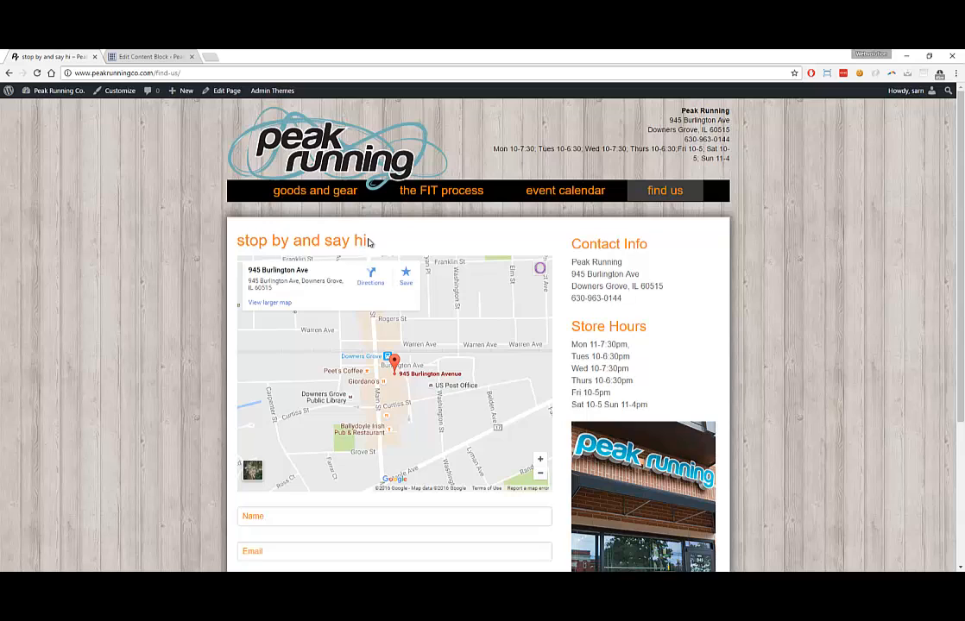
{"action": "scroll", "coordinate": [521, 334], "scroll_direction": "down", "scroll_amount": 2}
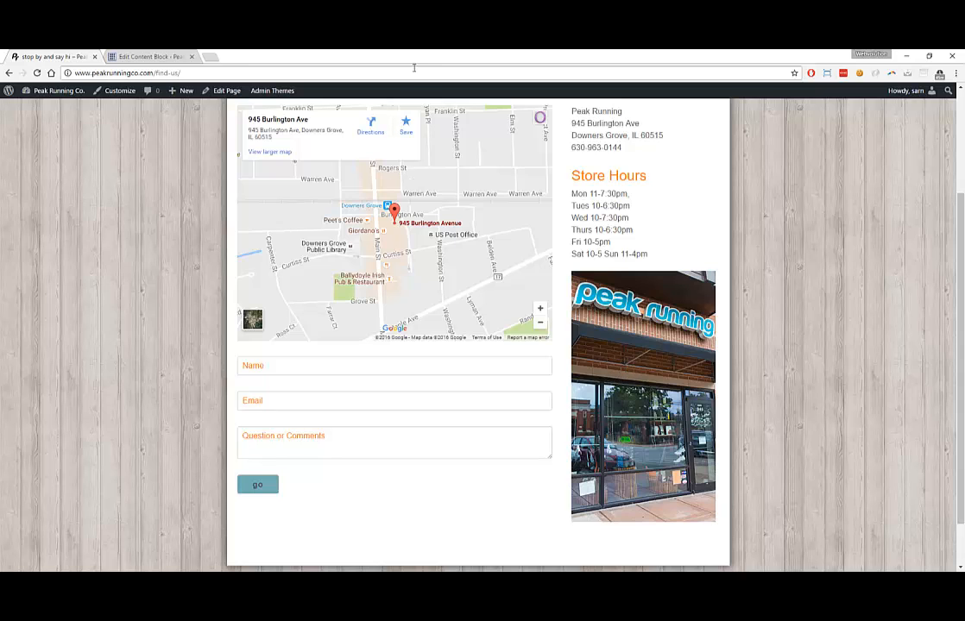
Restore and narrow the browser to preview the site's mobile layout
{"action": "double_click", "coordinate": [362, 57]}
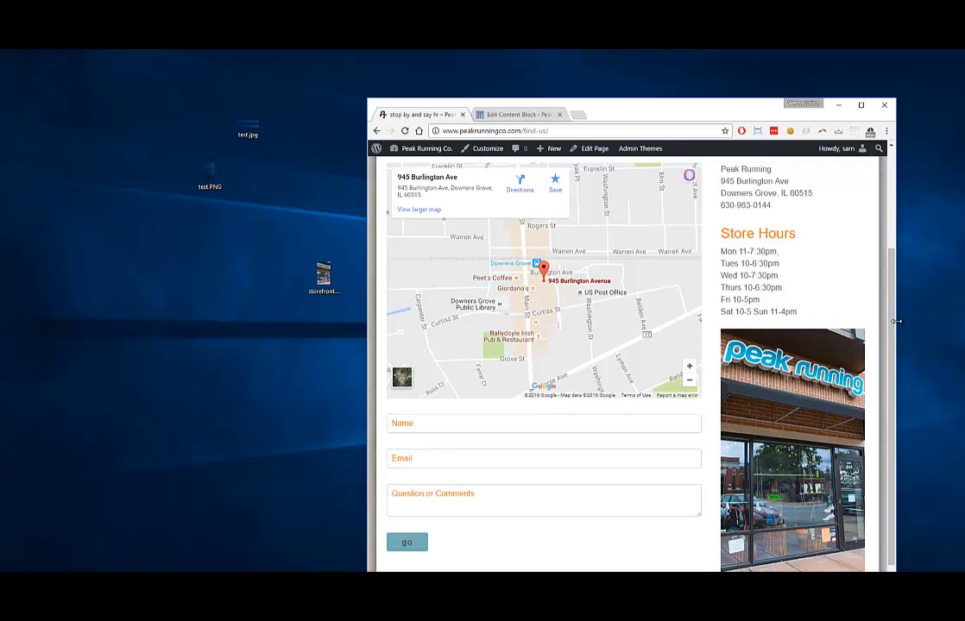
{"action": "left_click_drag", "start_coordinate": [896, 318], "coordinate": [560, 334]}
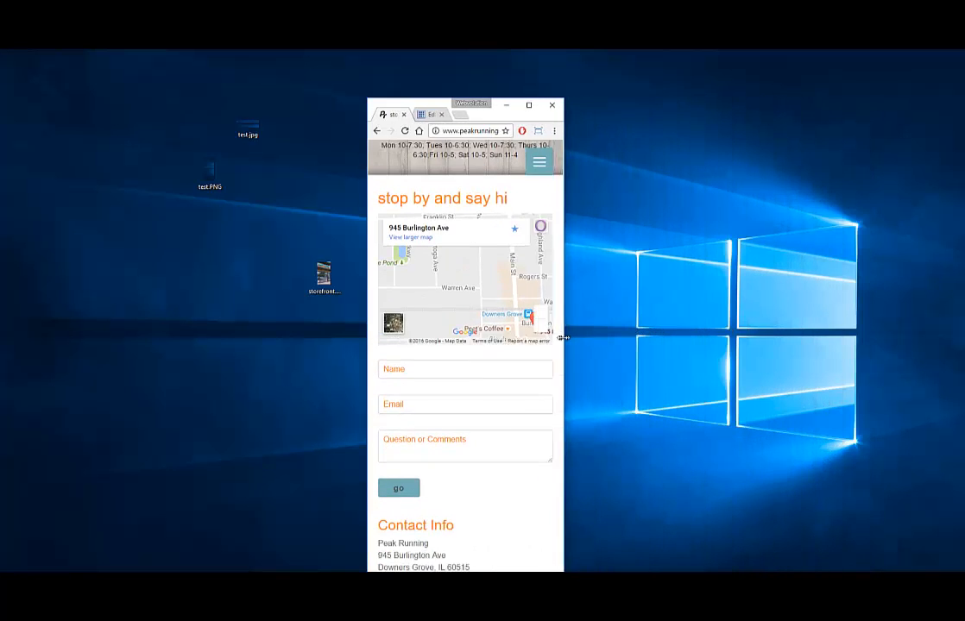
{"action": "scroll", "coordinate": [491, 396], "scroll_direction": "down", "scroll_amount": 5}
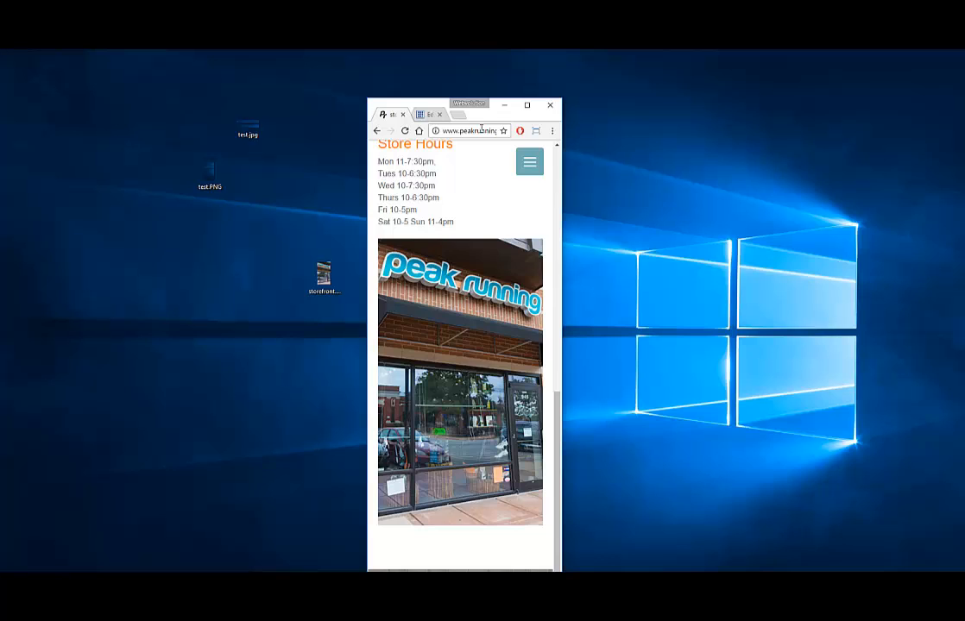
Maximize again, view the goods and gear page, then shrink the browser to the left
{"action": "left_click", "coordinate": [526, 104]}
{"action": "scroll", "coordinate": [389, 299], "scroll_direction": "up", "scroll_amount": 3}
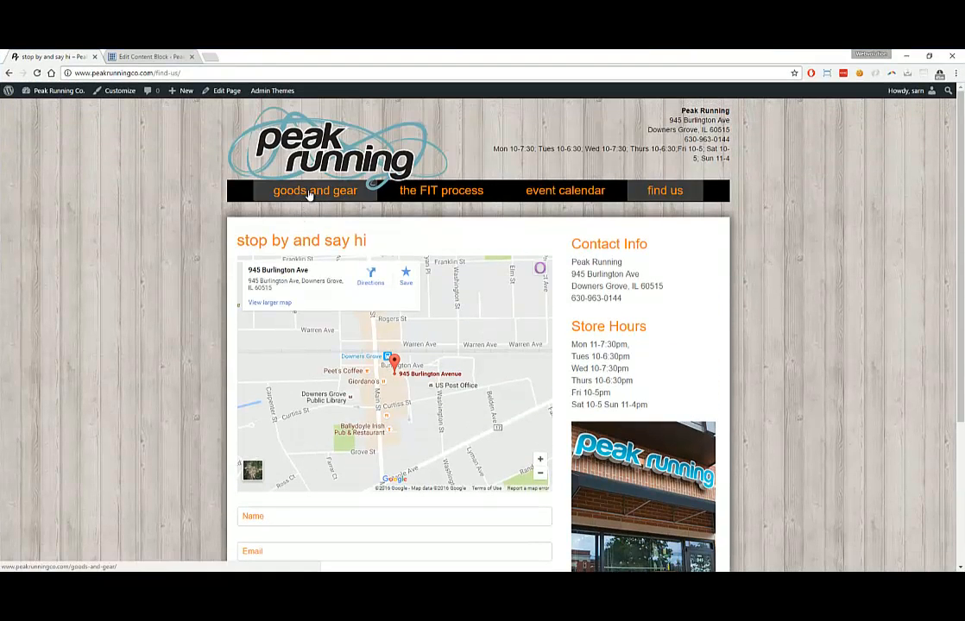
{"action": "left_click", "coordinate": [310, 194]}
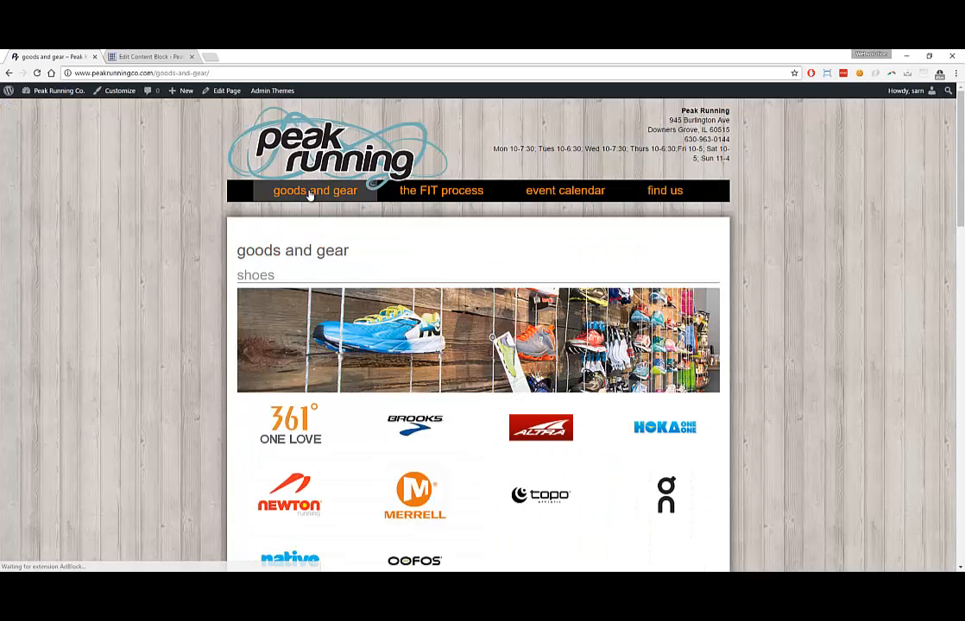
{"action": "scroll", "coordinate": [310, 199], "scroll_direction": "down", "scroll_amount": 2}
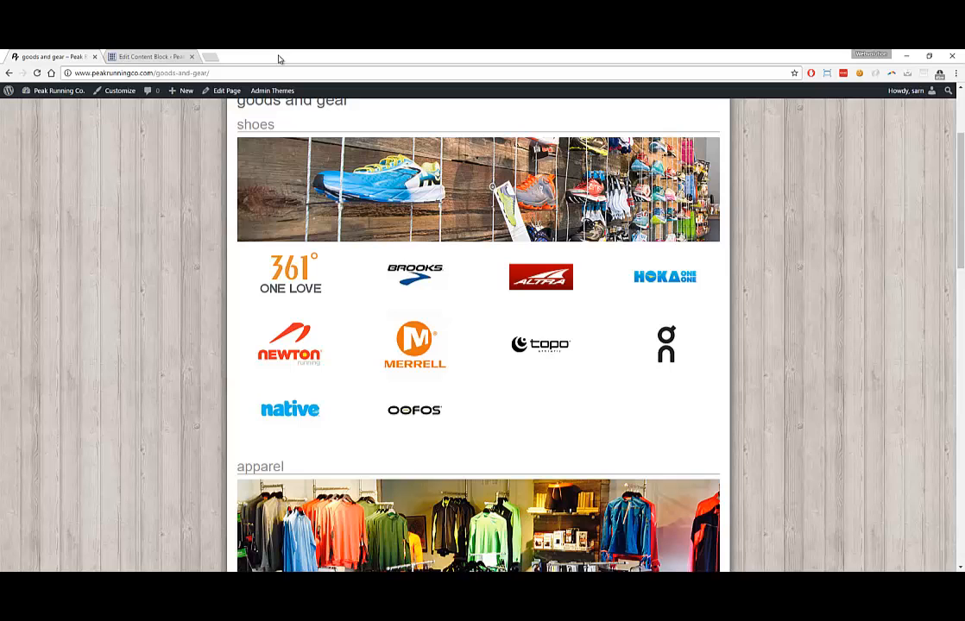
{"action": "left_click_drag", "start_coordinate": [253, 127], "coordinate": [207, 137]}
Open saucony.jpg in Photos, shrink the viewer, and return to the maximized browser's block editor
{"action": "double_click", "coordinate": [475, 276]}
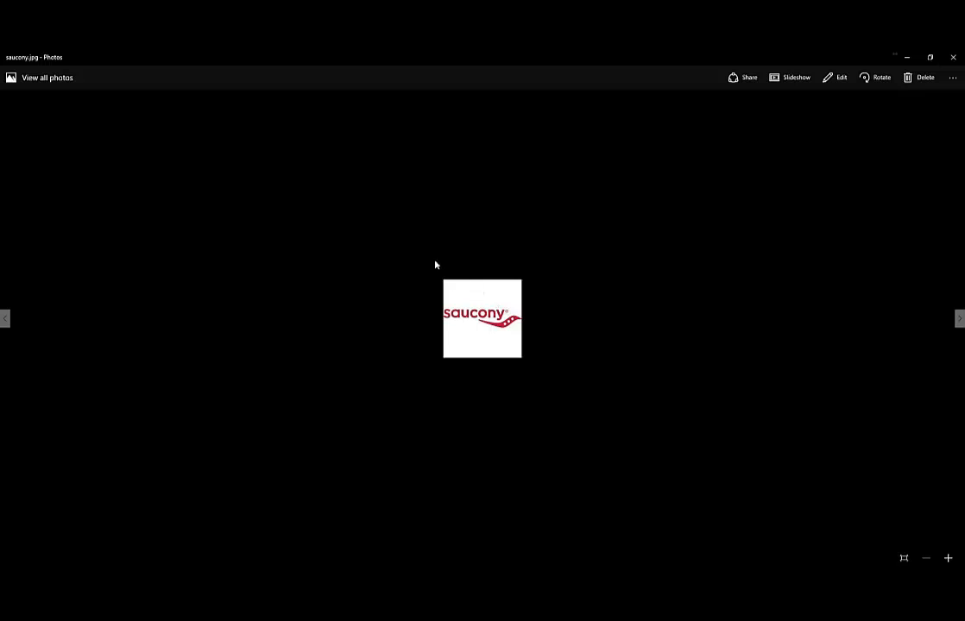
{"action": "left_click", "coordinate": [930, 57]}
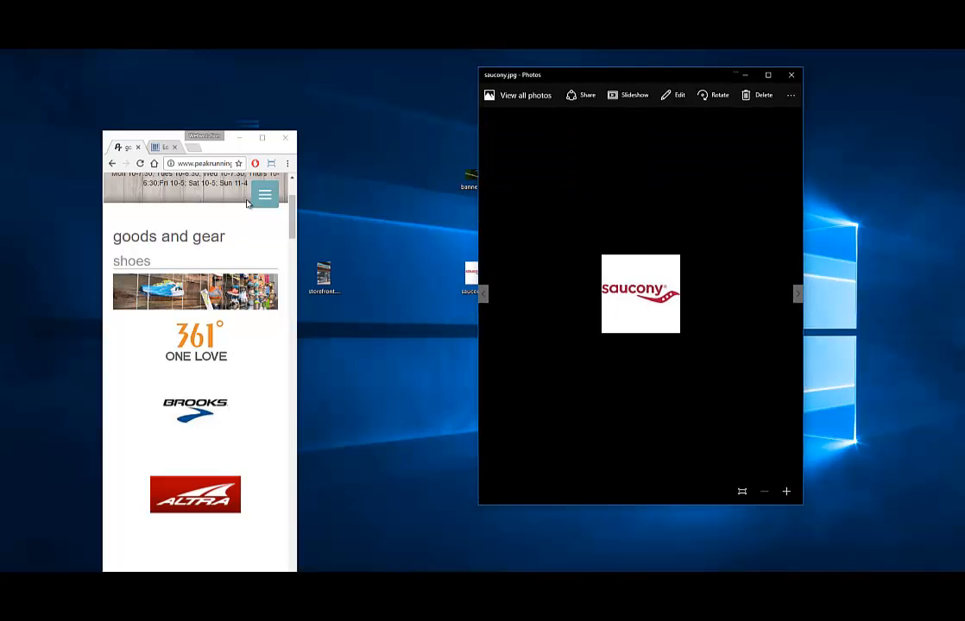
{"action": "left_click", "coordinate": [261, 137]}
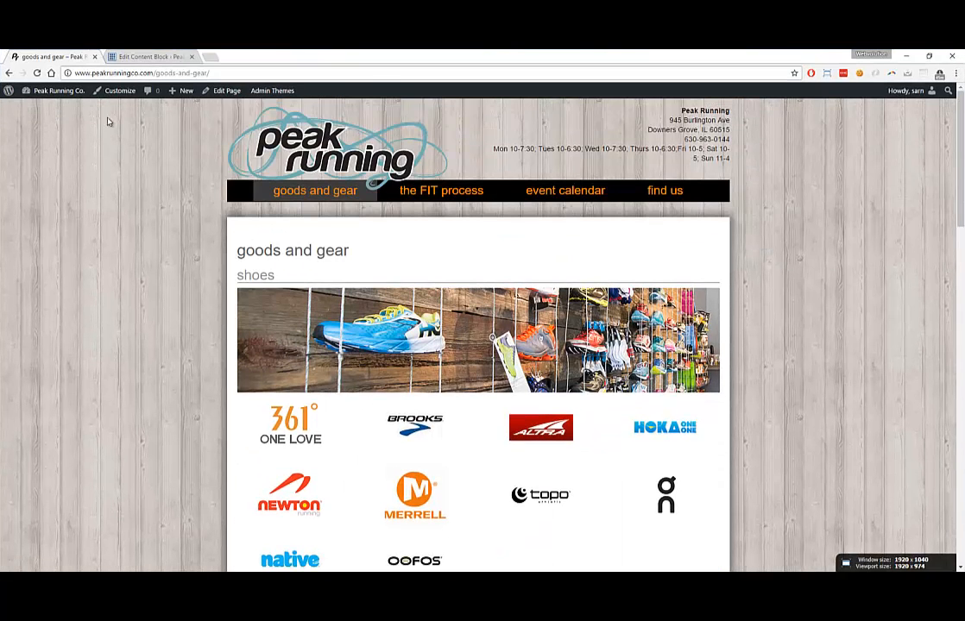
{"action": "left_click", "coordinate": [112, 55]}
Leave the editor for the Media Library and view orange-mud.jpg's details (116 × 116)
{"action": "left_click", "coordinate": [26, 153]}
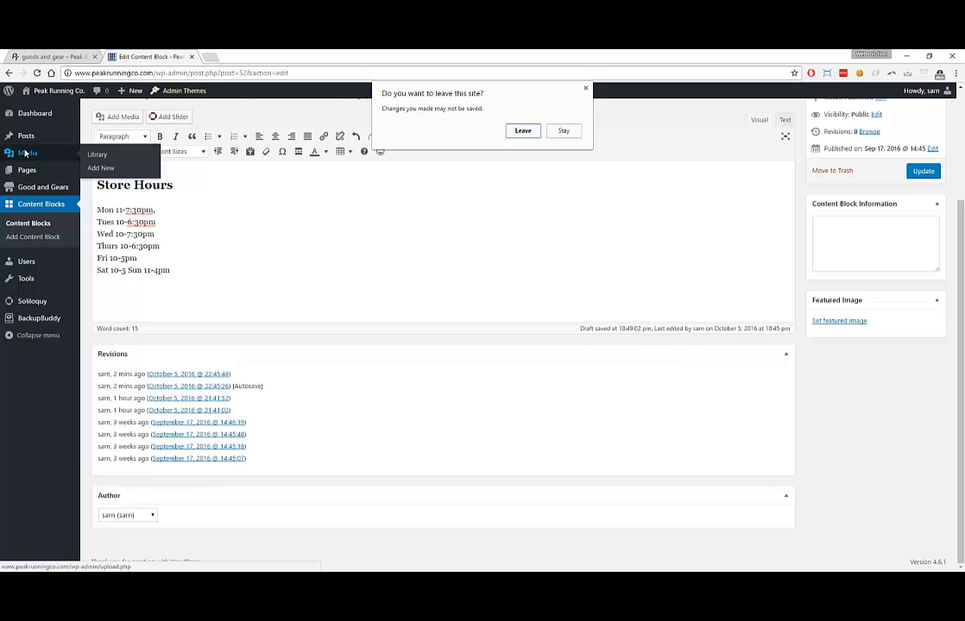
{"action": "left_click", "coordinate": [522, 130]}
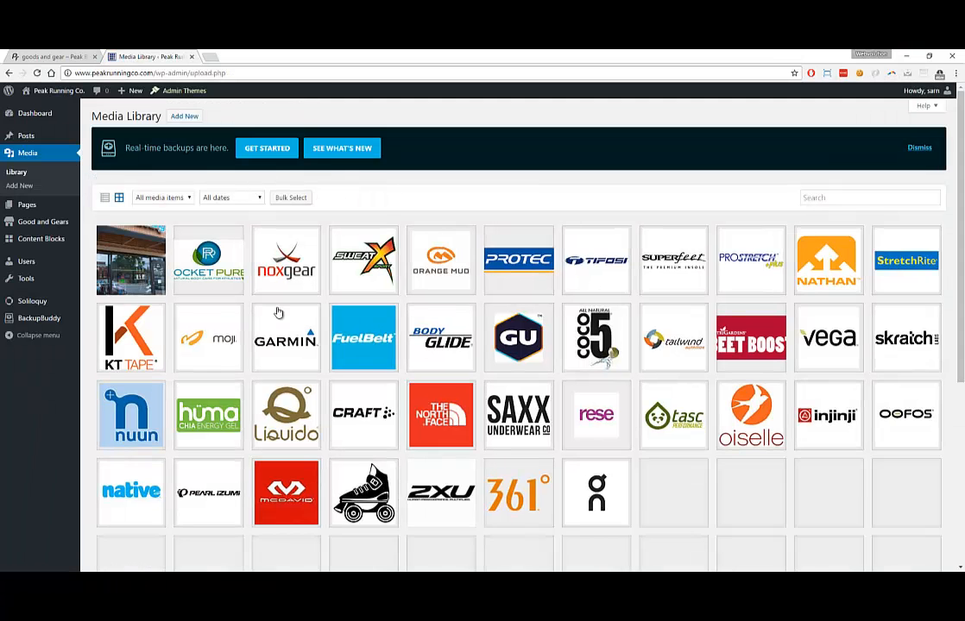
{"action": "left_click", "coordinate": [430, 272]}
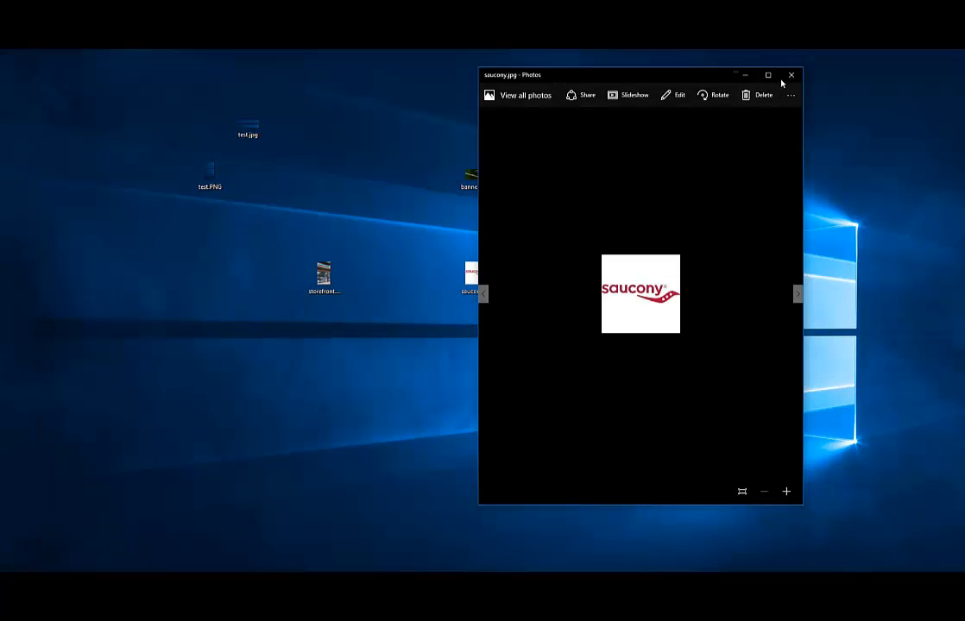
Close the photo viewer and storefront.JPG, then open saucony.jpg in Photoshop as its own document
{"action": "left_click", "coordinate": [791, 75]}
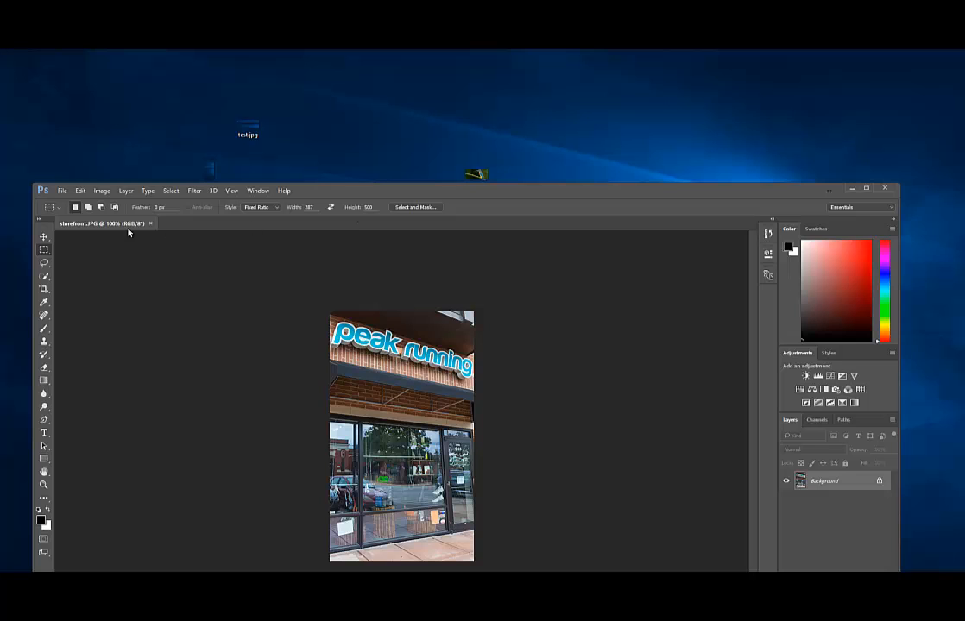
{"action": "left_click", "coordinate": [151, 225]}
{"action": "left_click_drag", "start_coordinate": [328, 192], "coordinate": [327, 347]}
{"action": "left_click_drag", "start_coordinate": [459, 286], "coordinate": [518, 445]}
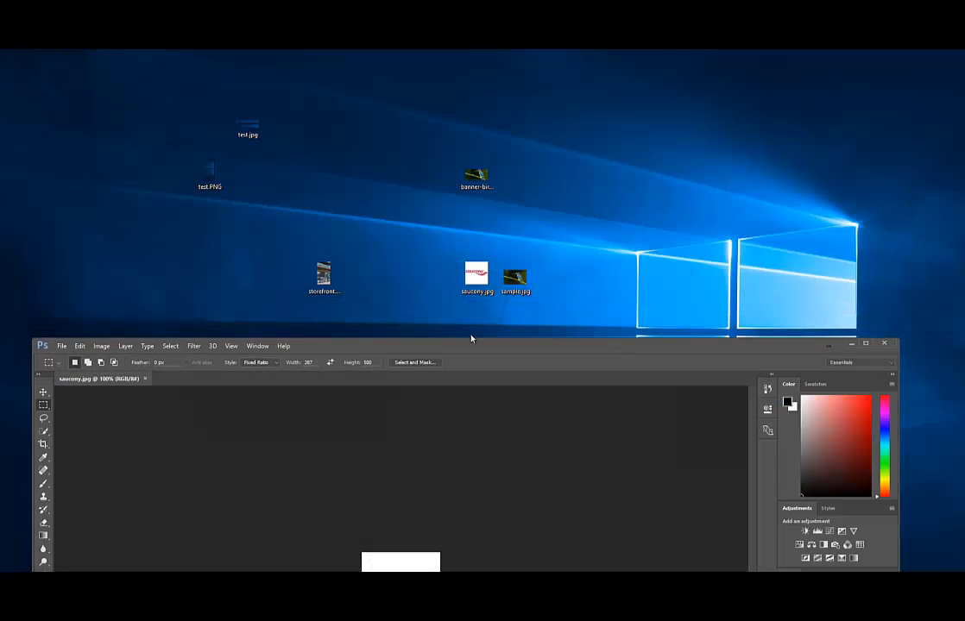
{"action": "left_click", "coordinate": [886, 349]}
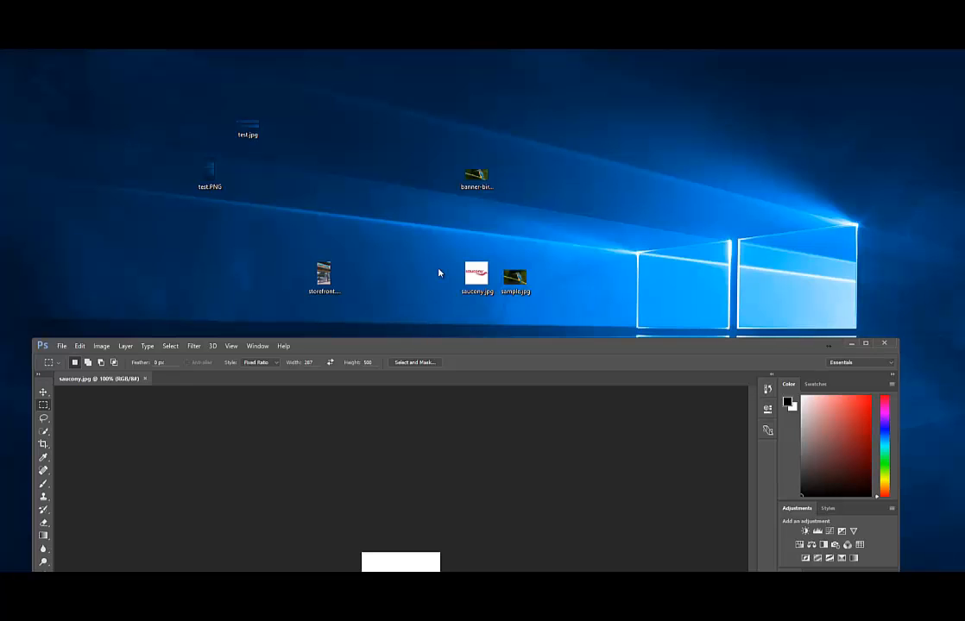
Check saucony.jpg's file details (156 × 156 pixels) and bring Photoshop back full screen
{"action": "right_click", "coordinate": [484, 275]}
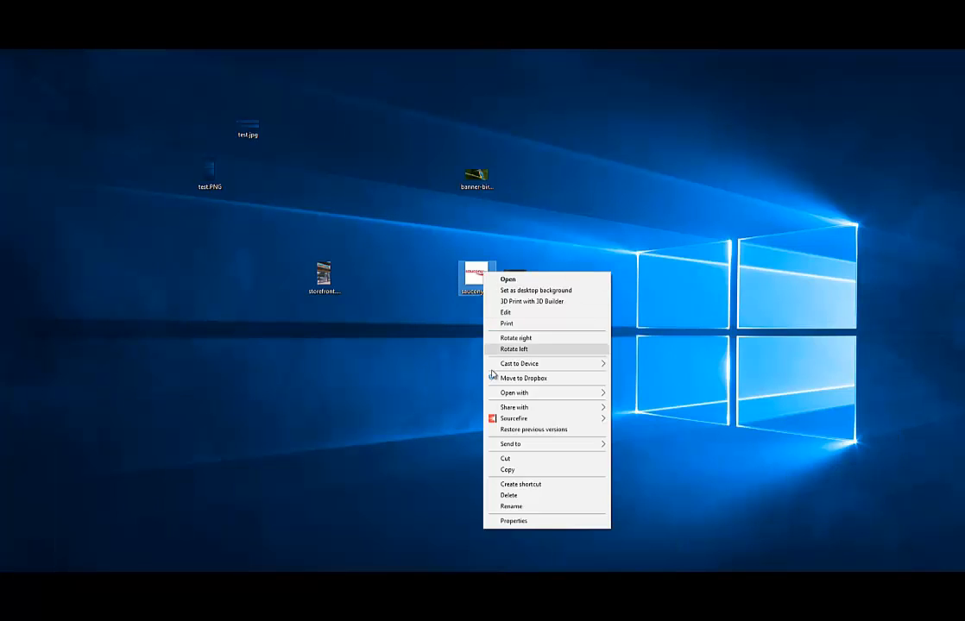
{"action": "left_click", "coordinate": [519, 522]}
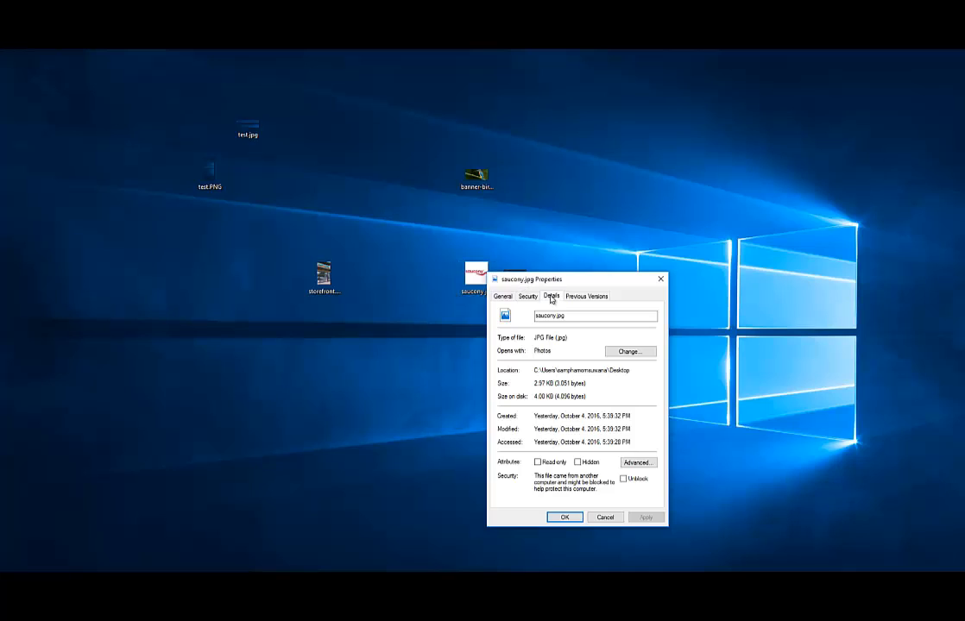
{"action": "left_click", "coordinate": [547, 297]}
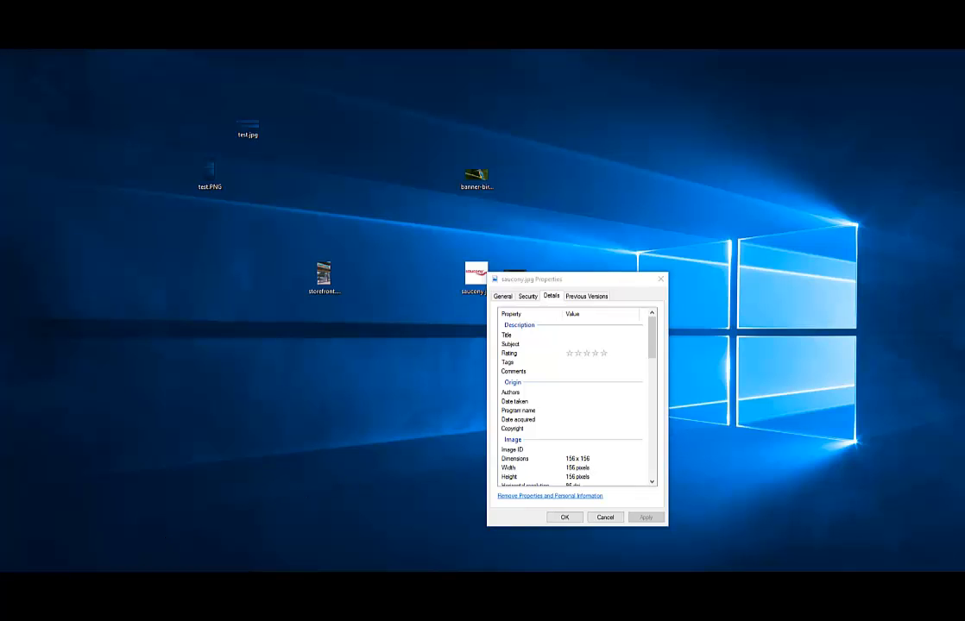
{"action": "left_click", "coordinate": [865, 344]}
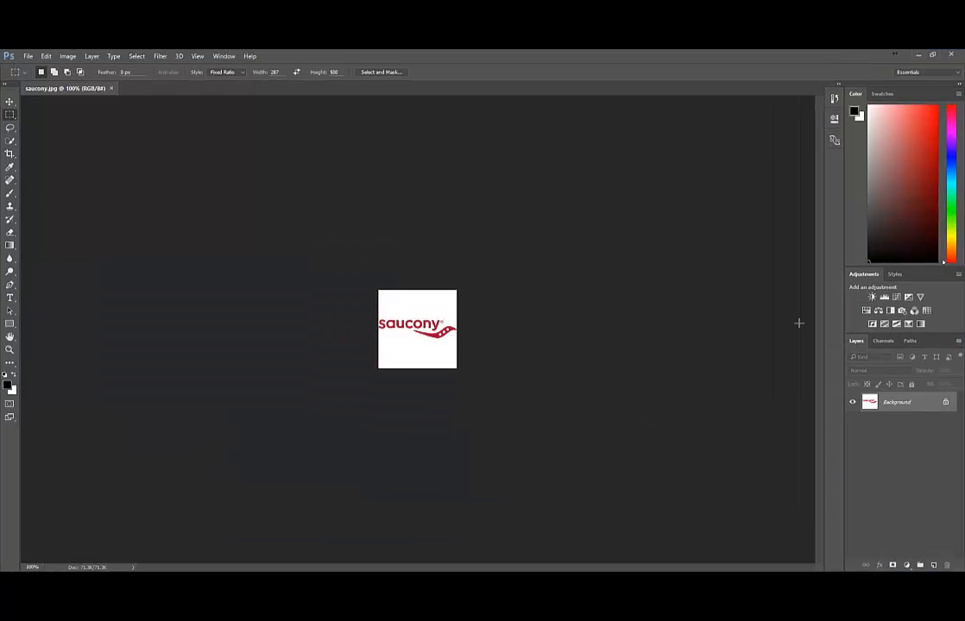
Resize the saucony image to 116 × 116 px
{"action": "left_click", "coordinate": [68, 56]}
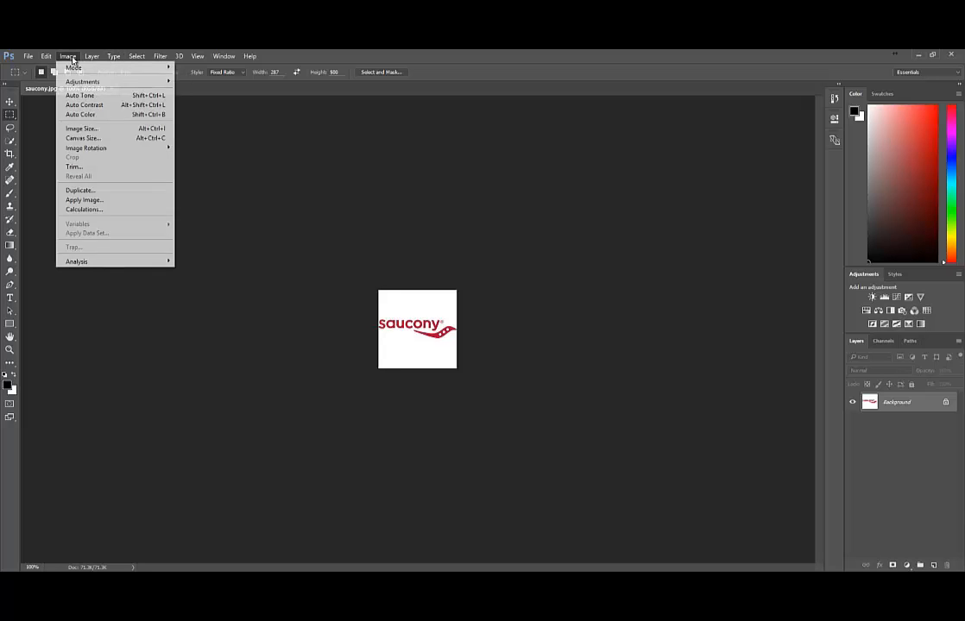
{"action": "left_click", "coordinate": [77, 128]}
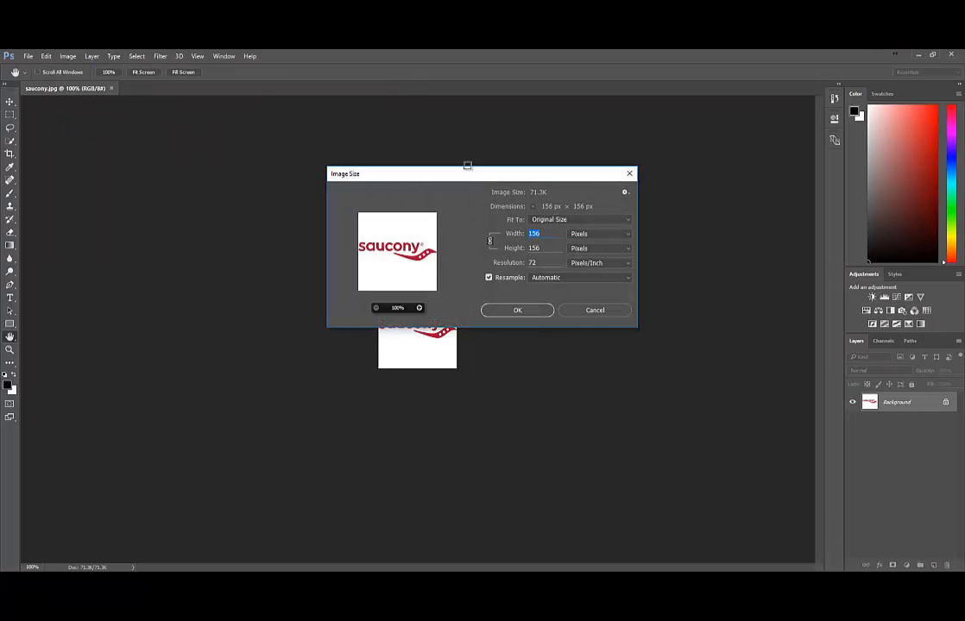
{"action": "type", "text": "116"}
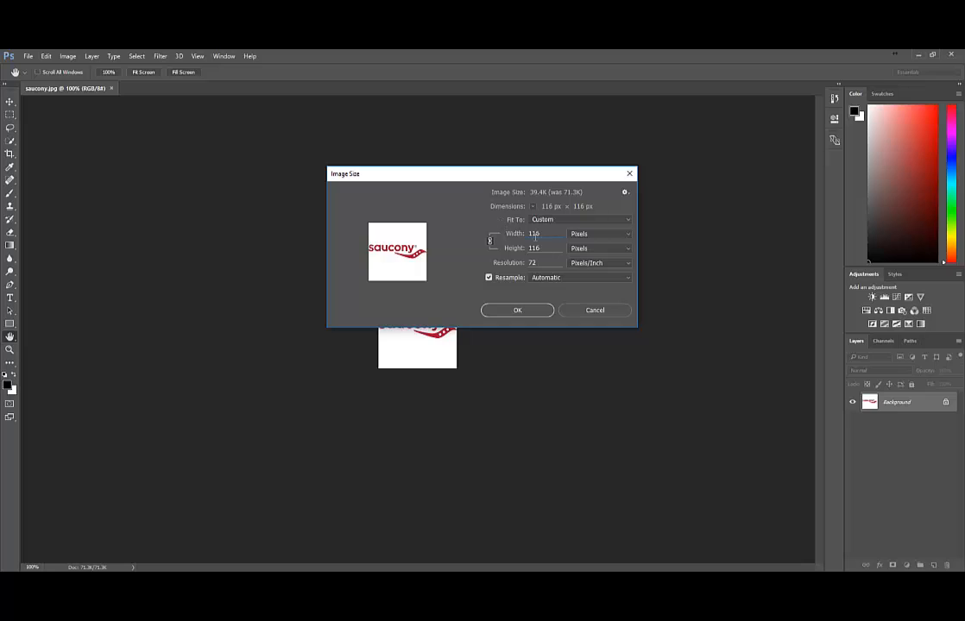
{"action": "left_click", "coordinate": [517, 310]}
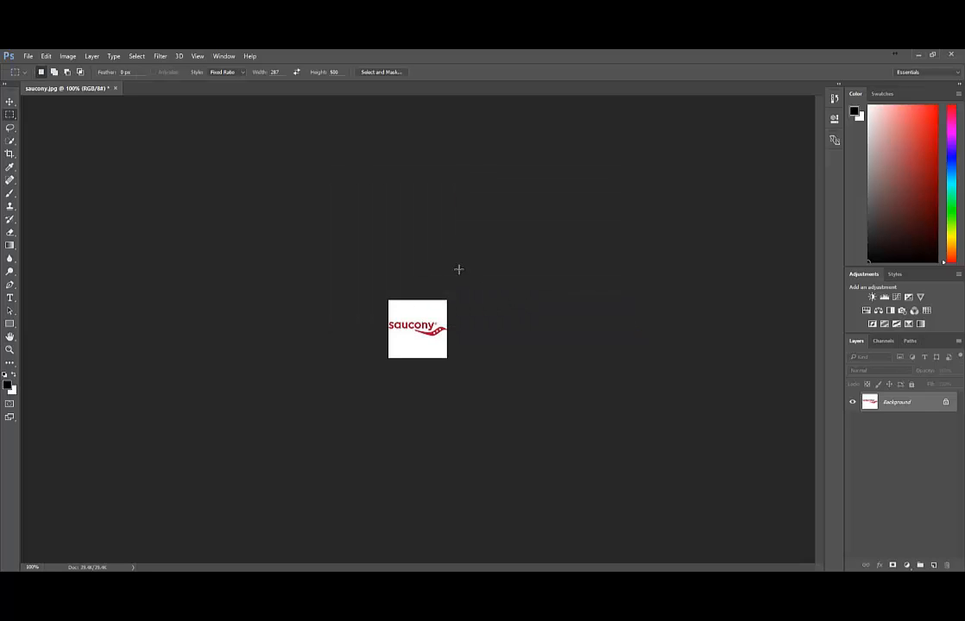
Save saucony.jpg as a JPEG, minimize Photoshop, and close its properties window
{"action": "left_click", "coordinate": [29, 56]}
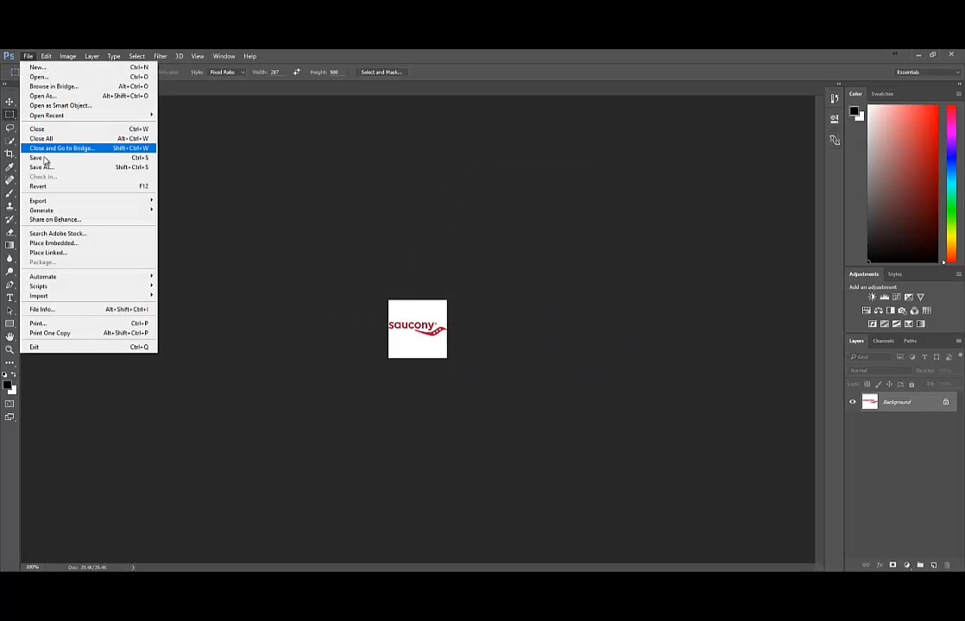
{"action": "left_click", "coordinate": [37, 136]}
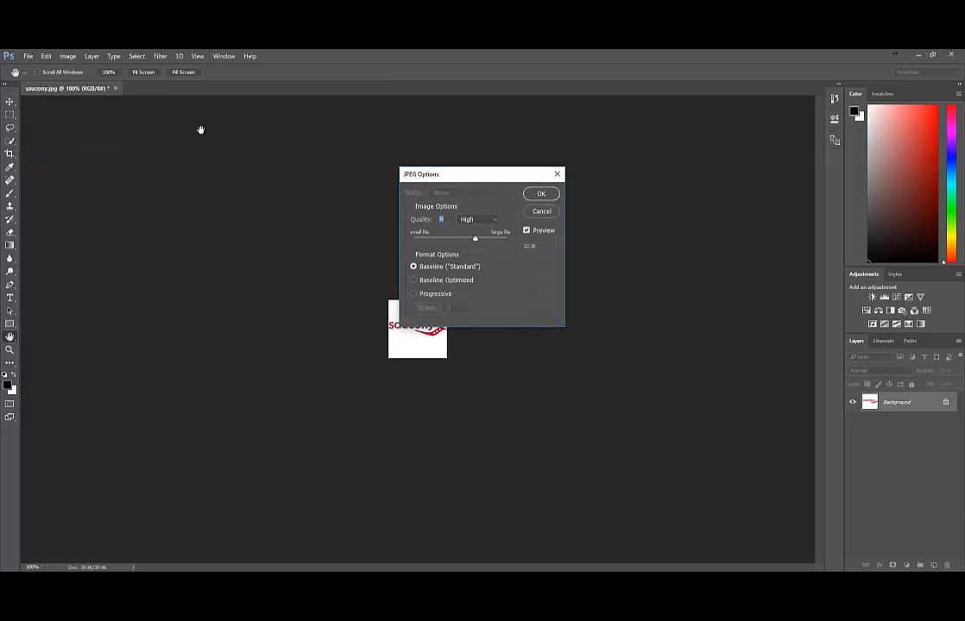
{"action": "left_click", "coordinate": [540, 193]}
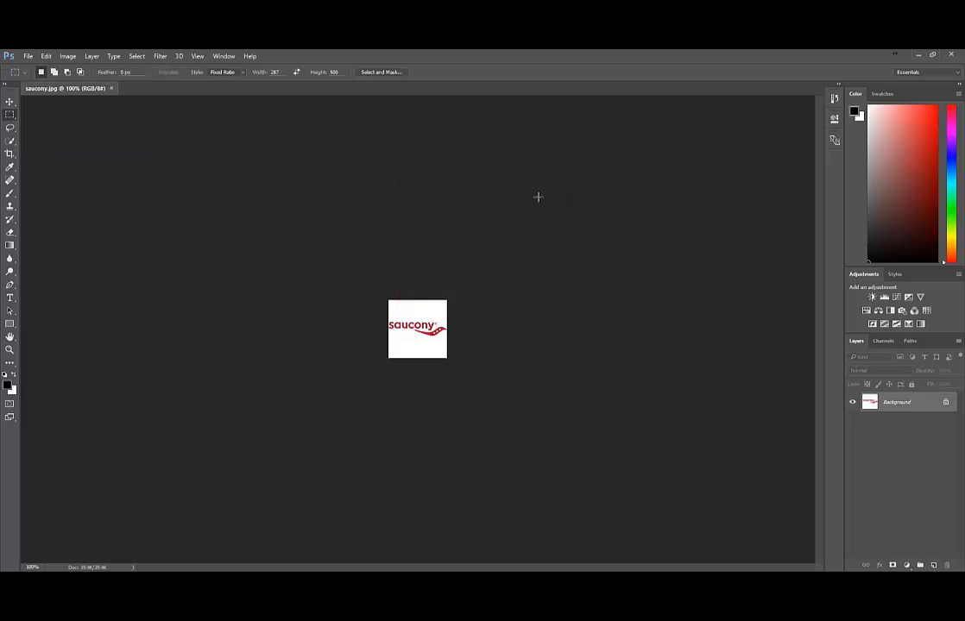
{"action": "left_click", "coordinate": [920, 55]}
{"action": "left_click", "coordinate": [660, 280]}
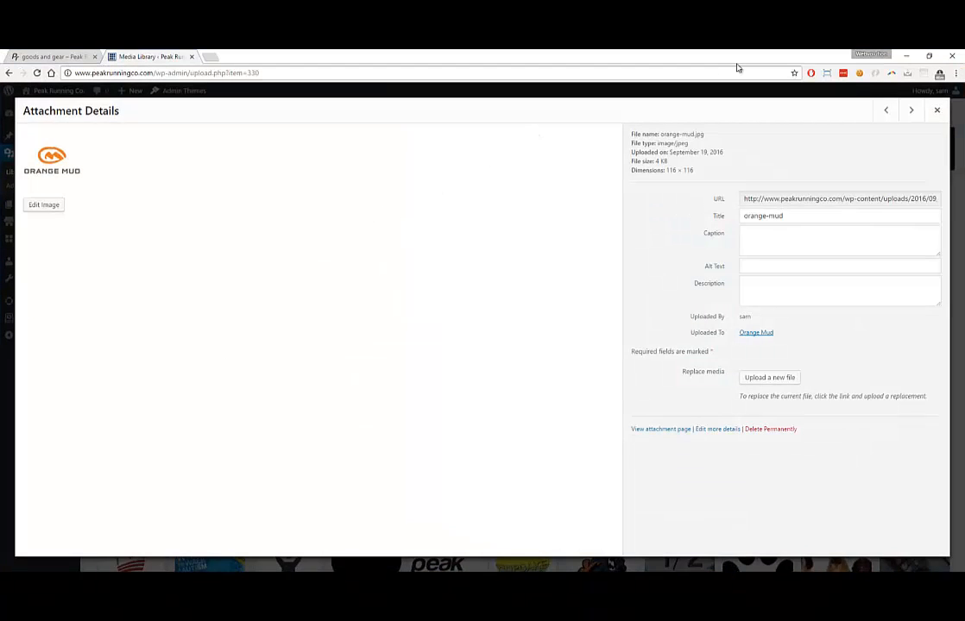
Close the attachment details and start a new item from the Good and Gears list
{"action": "left_click", "coordinate": [936, 109]}
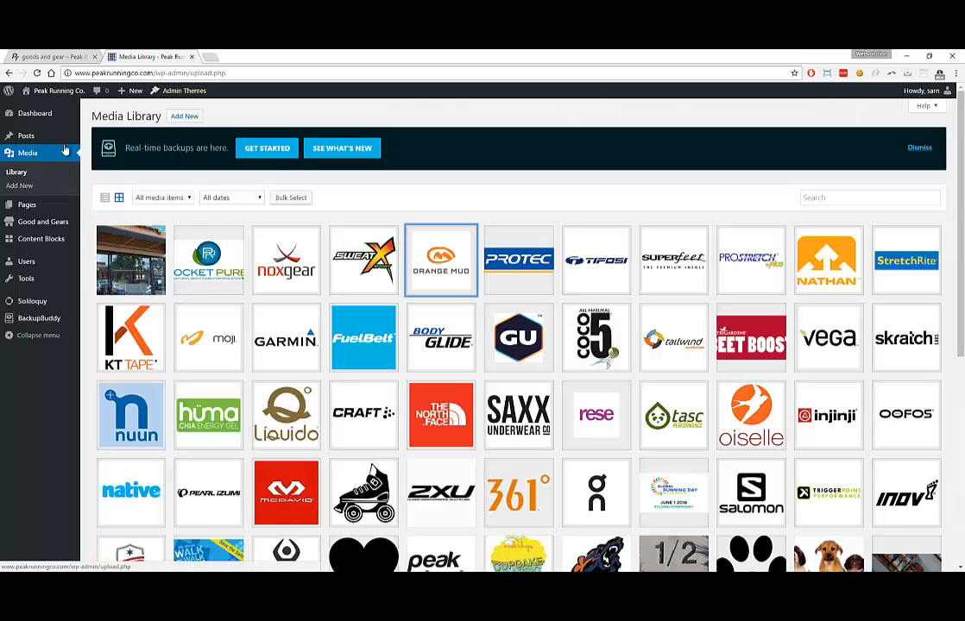
{"action": "mouse_move", "coordinate": [32, 227]}
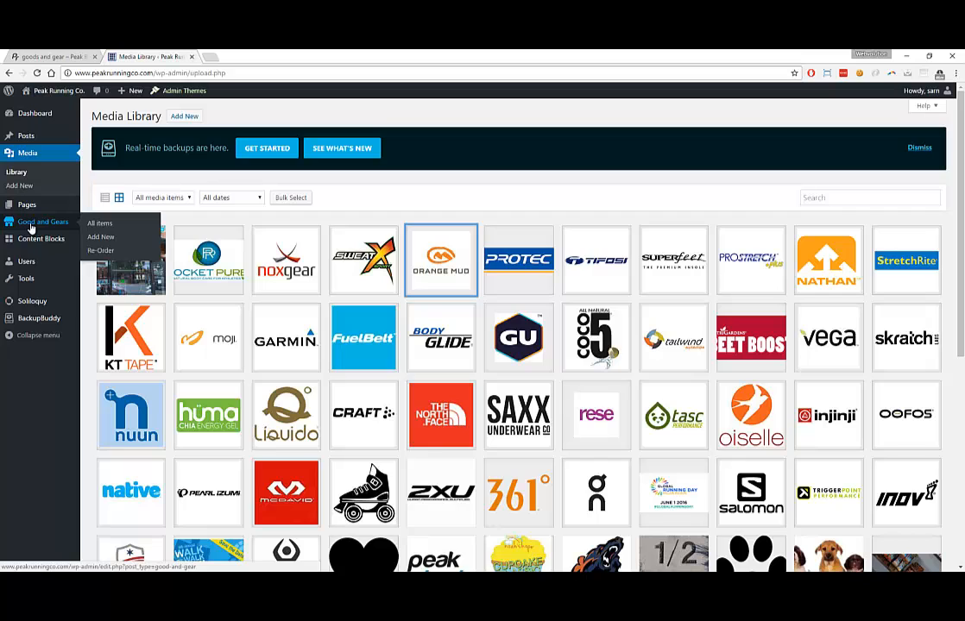
{"action": "left_click", "coordinate": [35, 224]}
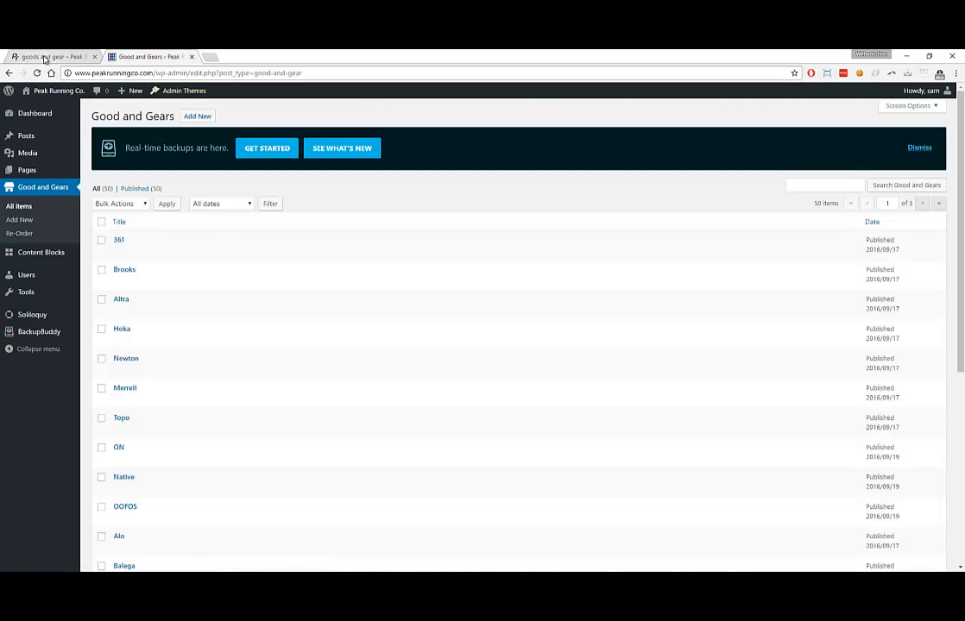
{"action": "scroll", "coordinate": [128, 179], "scroll_direction": "down", "scroll_amount": 4}
{"action": "scroll", "coordinate": [128, 177], "scroll_direction": "up", "scroll_amount": 3}
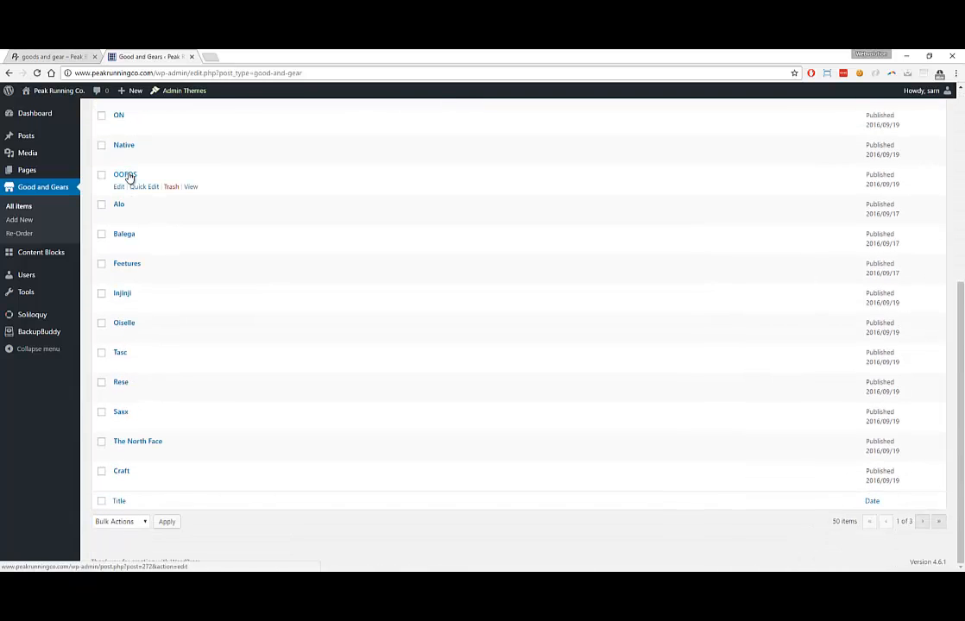
{"action": "scroll", "coordinate": [127, 174], "scroll_direction": "up", "scroll_amount": 1}
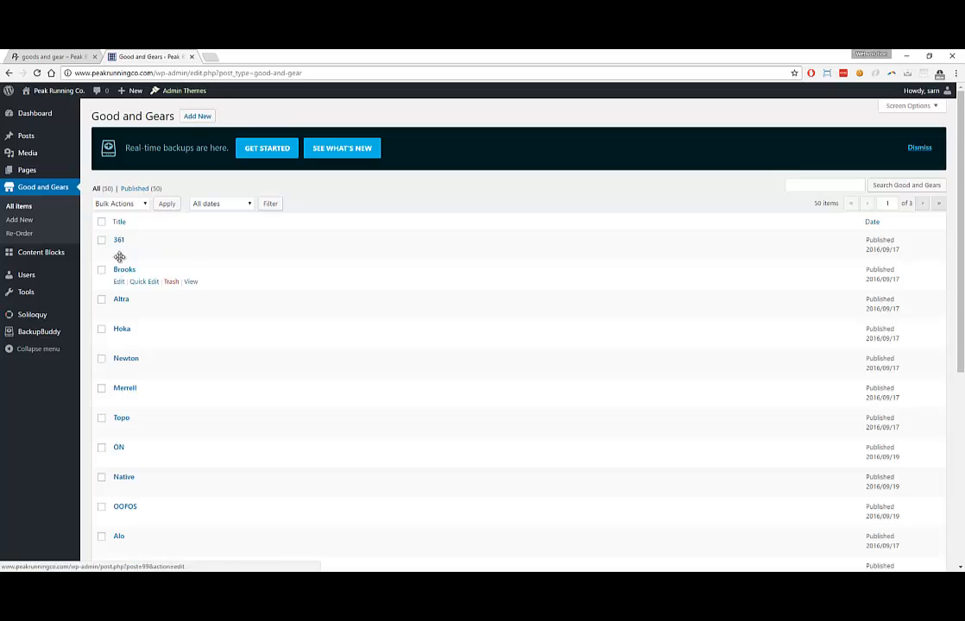
{"action": "mouse_move", "coordinate": [123, 243]}
{"action": "left_click", "coordinate": [201, 116]}
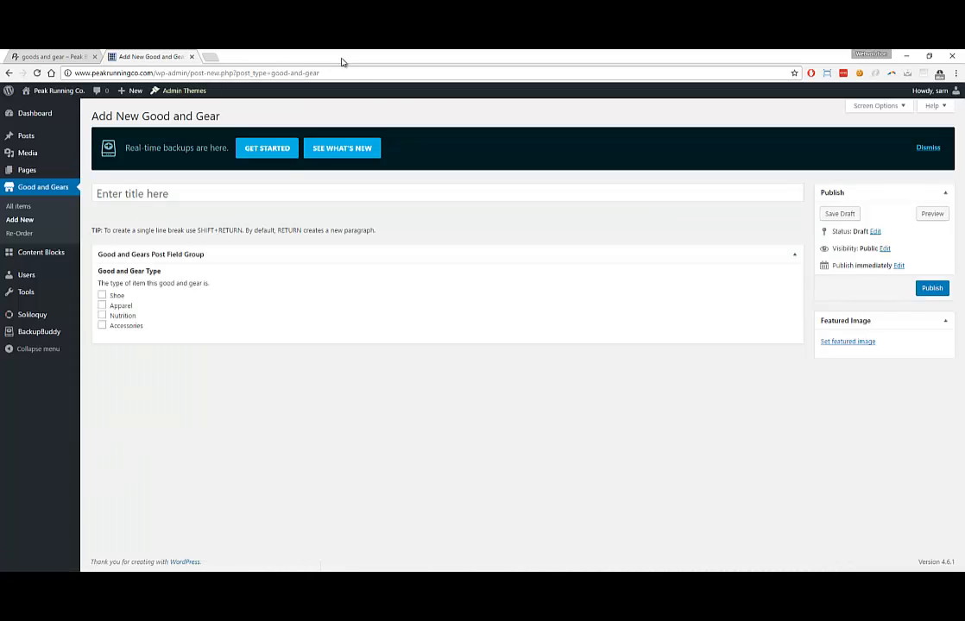
Title the new Good and Gear item Saucony and mark it as a Shoe
{"action": "left_click_drag", "start_coordinate": [340, 61], "coordinate": [228, 97]}
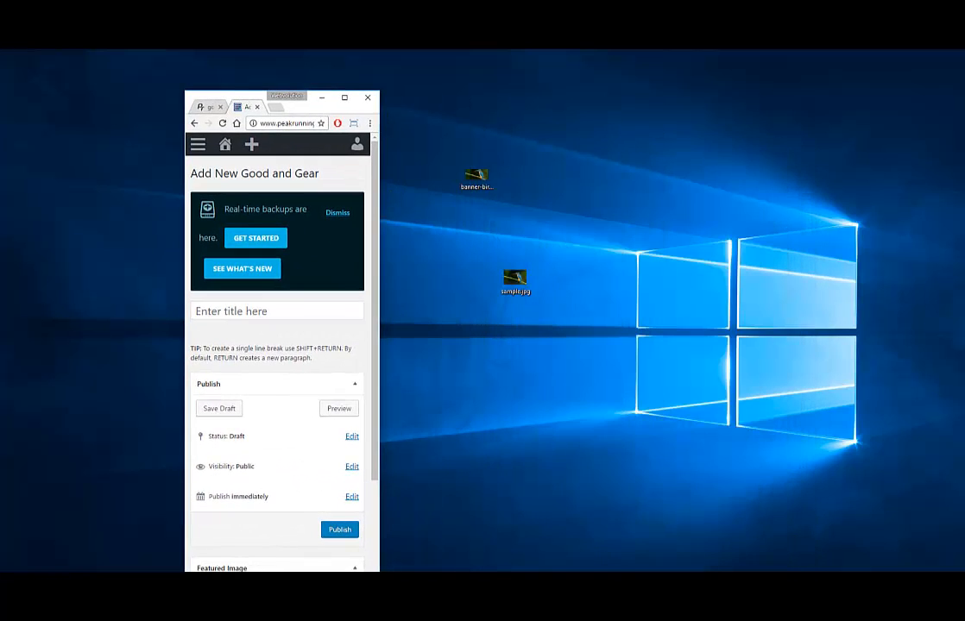
{"action": "left_click_drag", "start_coordinate": [29, 363], "coordinate": [630, 226]}
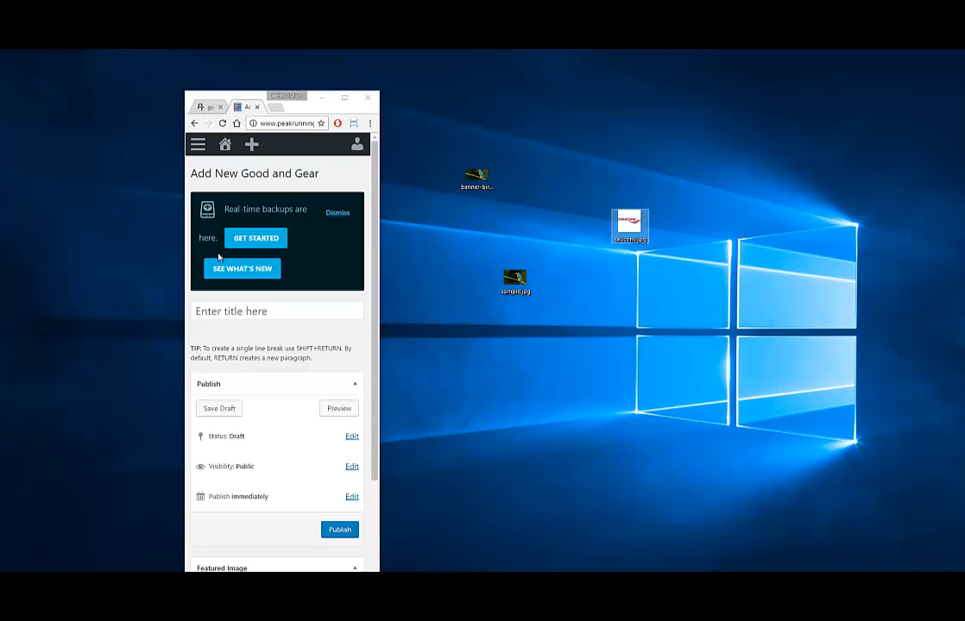
{"action": "left_click", "coordinate": [237, 313]}
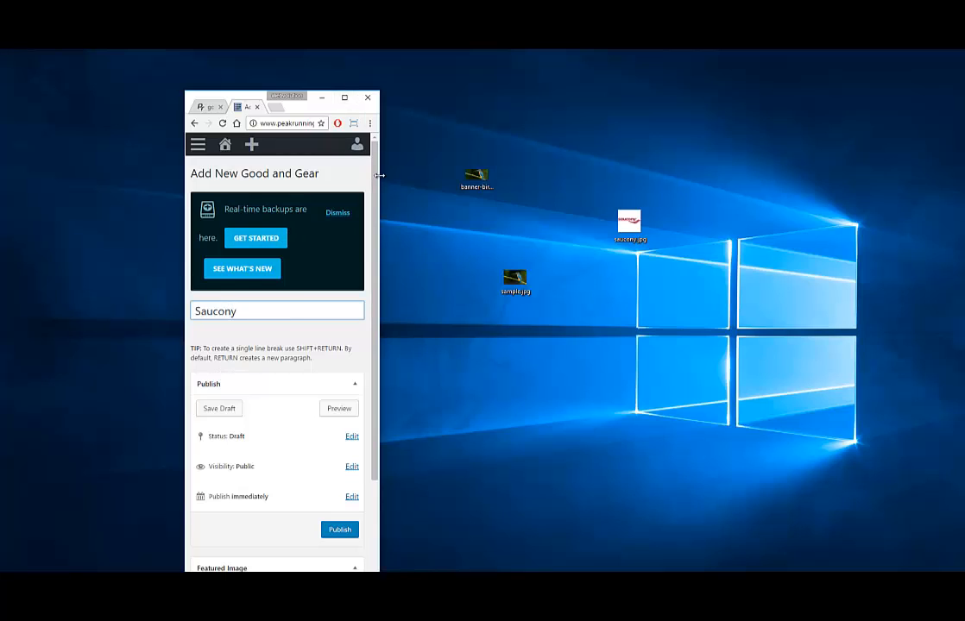
{"action": "left_click_drag", "start_coordinate": [380, 172], "coordinate": [703, 173]}
{"action": "left_click_drag", "start_coordinate": [474, 96], "coordinate": [281, 64]}
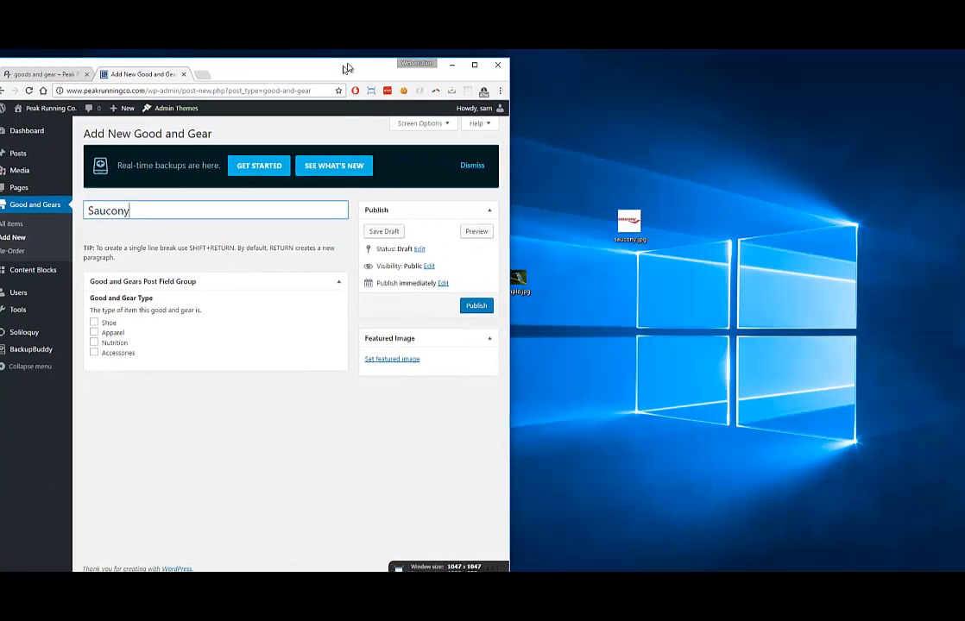
{"action": "left_click", "coordinate": [95, 324]}
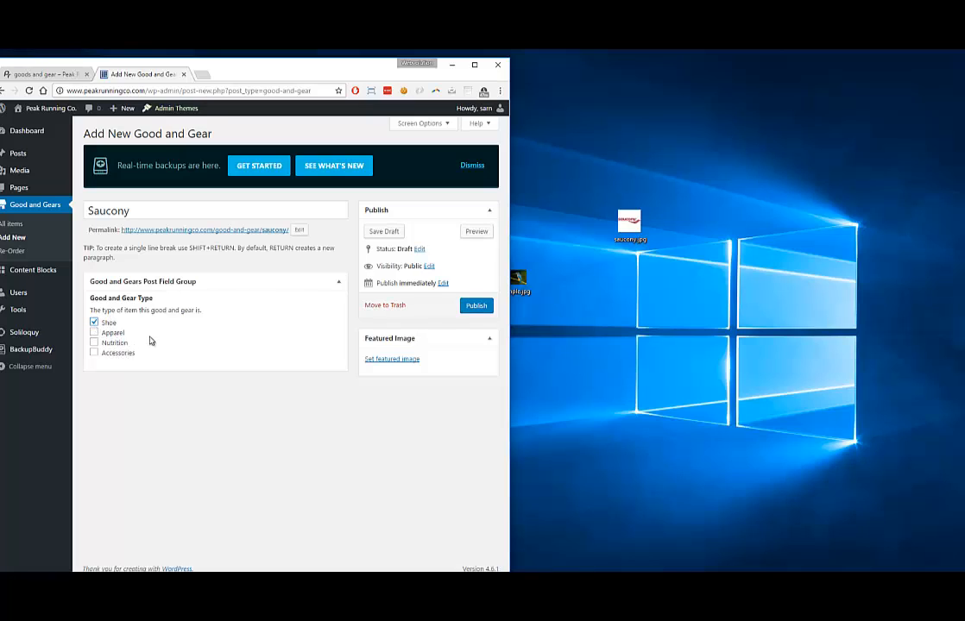
Upload saucony.jpg and set it as the item's featured image
{"action": "left_click", "coordinate": [392, 360]}
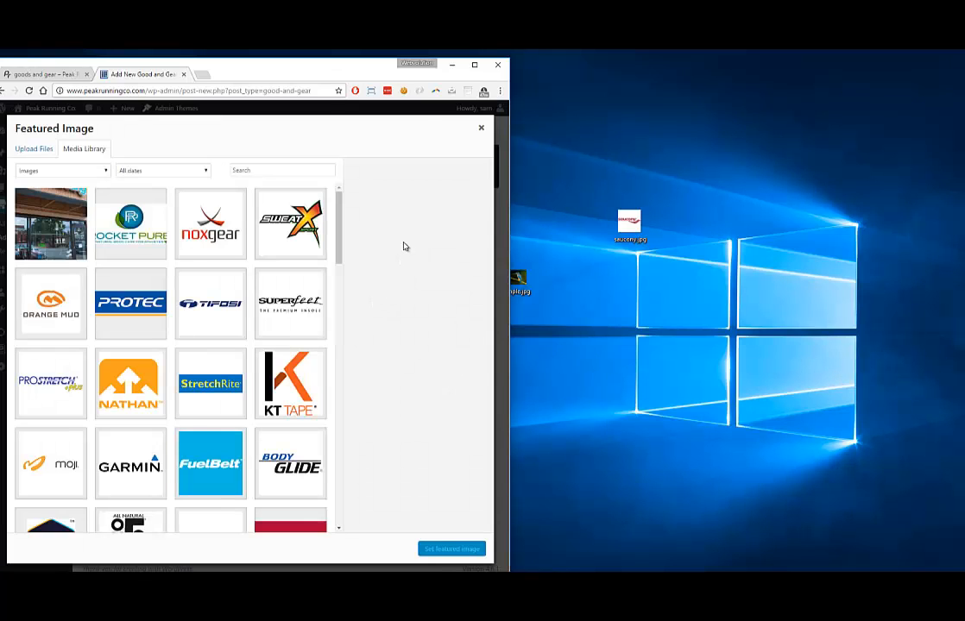
{"action": "left_click_drag", "start_coordinate": [629, 223], "coordinate": [180, 243]}
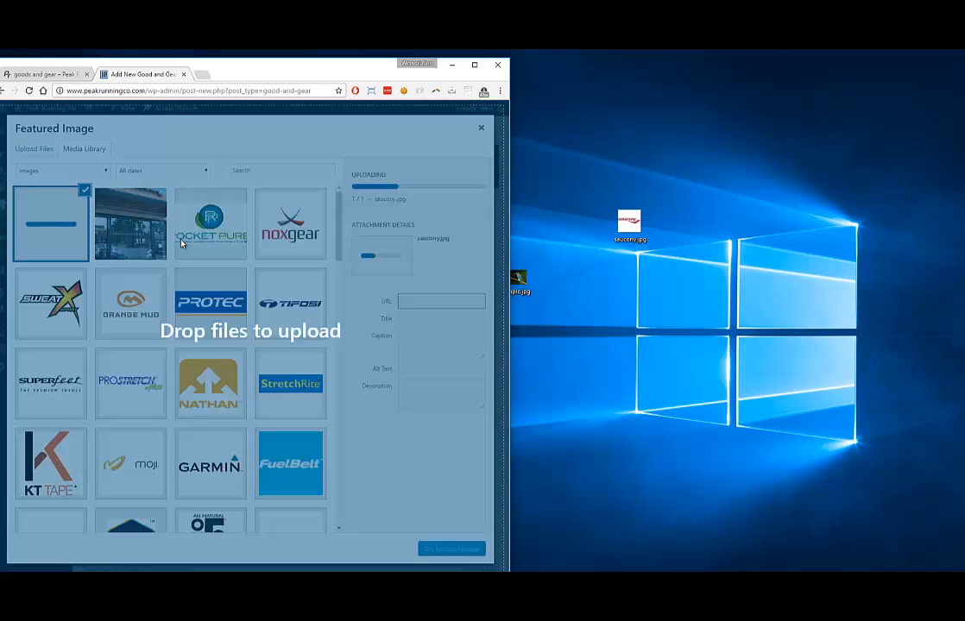
{"action": "left_click", "coordinate": [441, 550]}
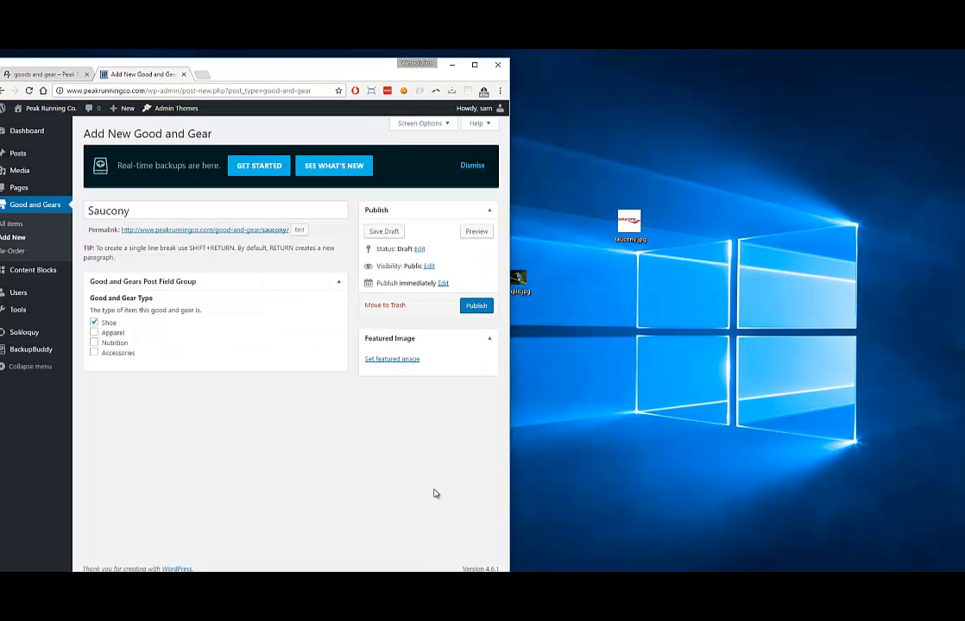
{"action": "left_click", "coordinate": [476, 65]}
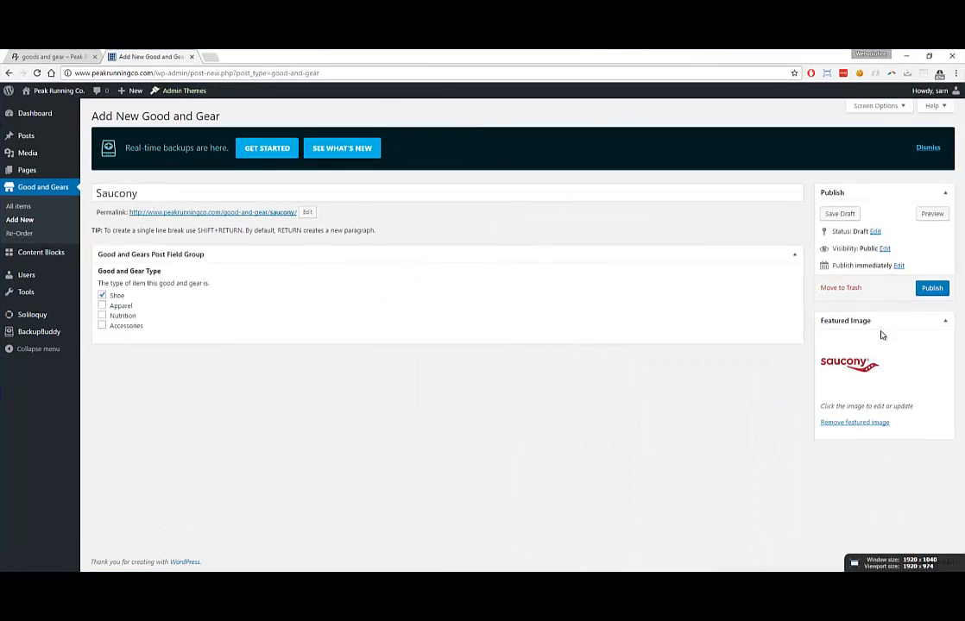
Publish the Saucony item and confirm its logo shows first among shoes on the live page
{"action": "left_click", "coordinate": [930, 292]}
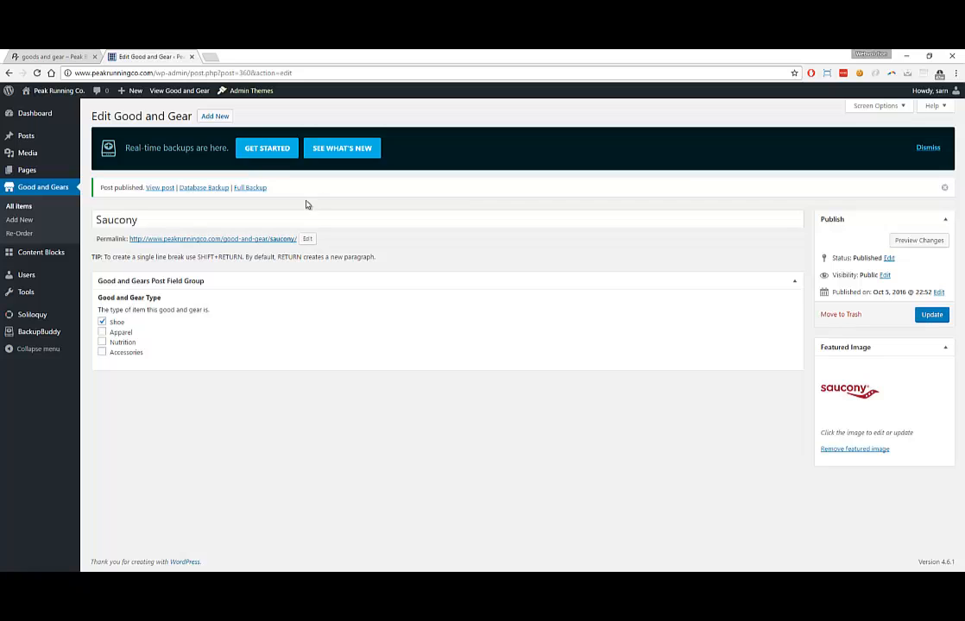
{"action": "left_click", "coordinate": [51, 57]}
{"action": "key", "text": "F5"}
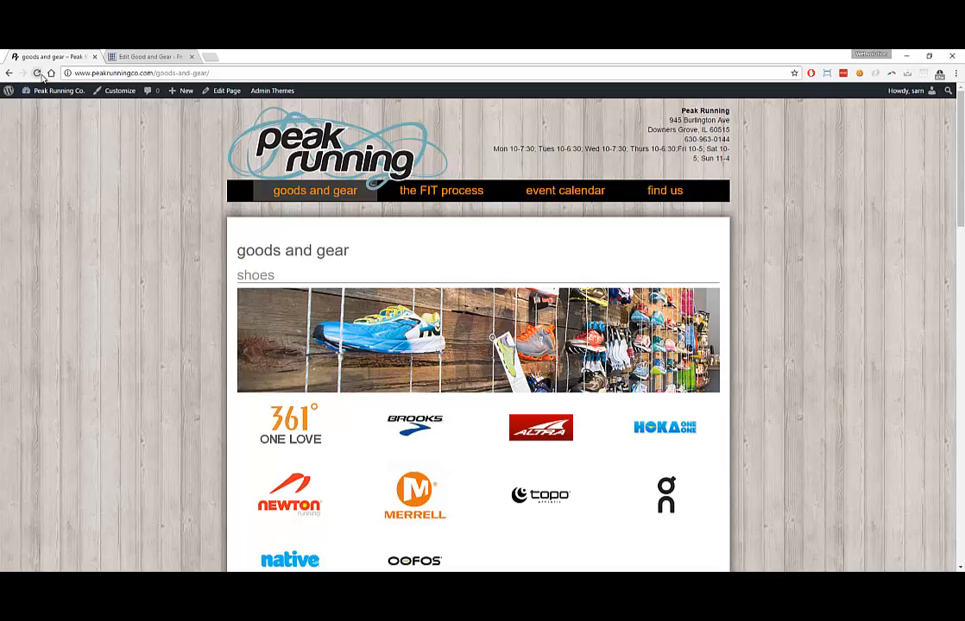
{"action": "scroll", "coordinate": [501, 466], "scroll_direction": "down", "scroll_amount": 3}
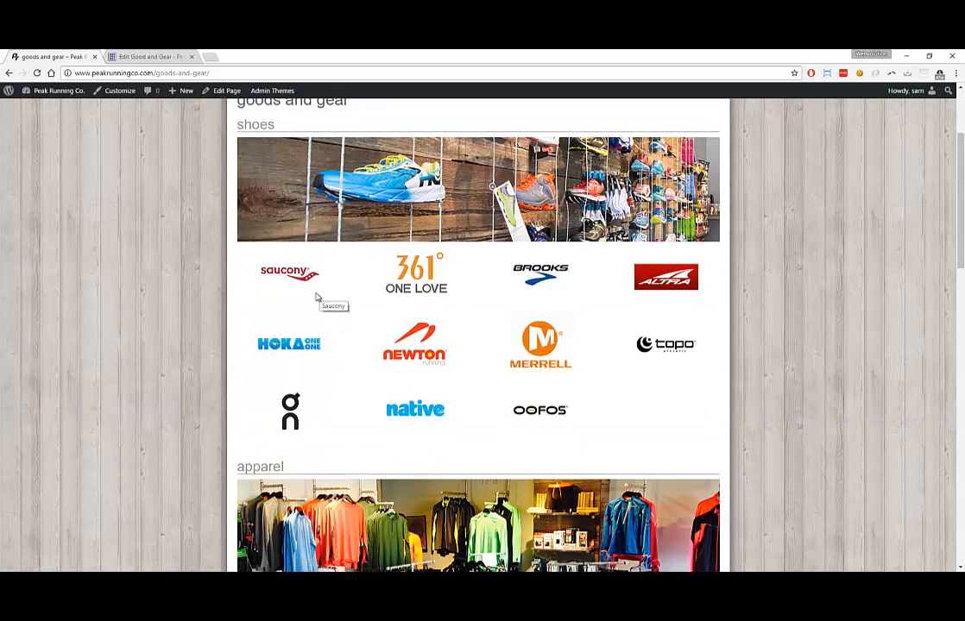
{"action": "left_click", "coordinate": [140, 57]}
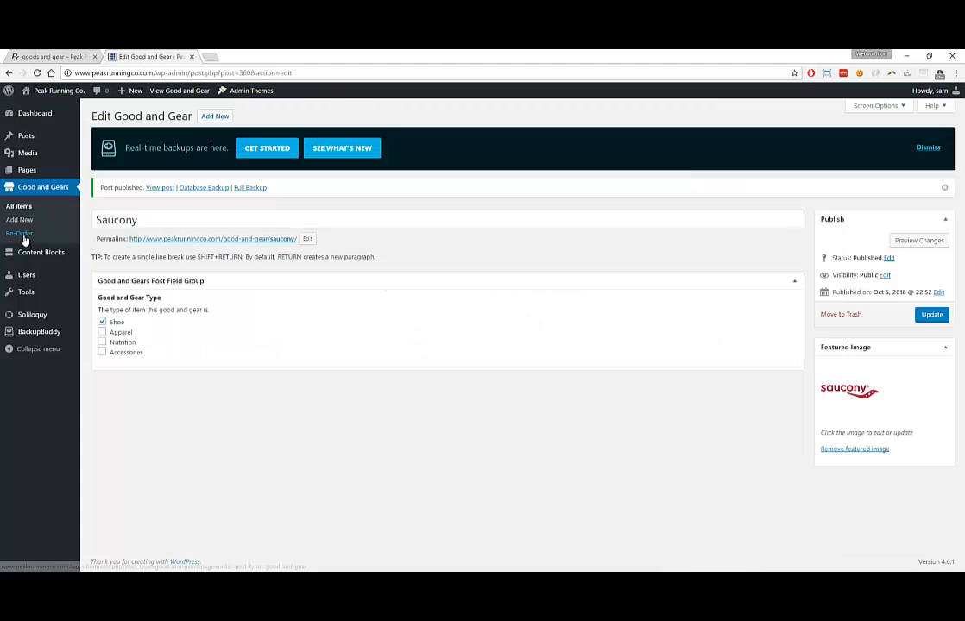
{"action": "left_click", "coordinate": [56, 56]}
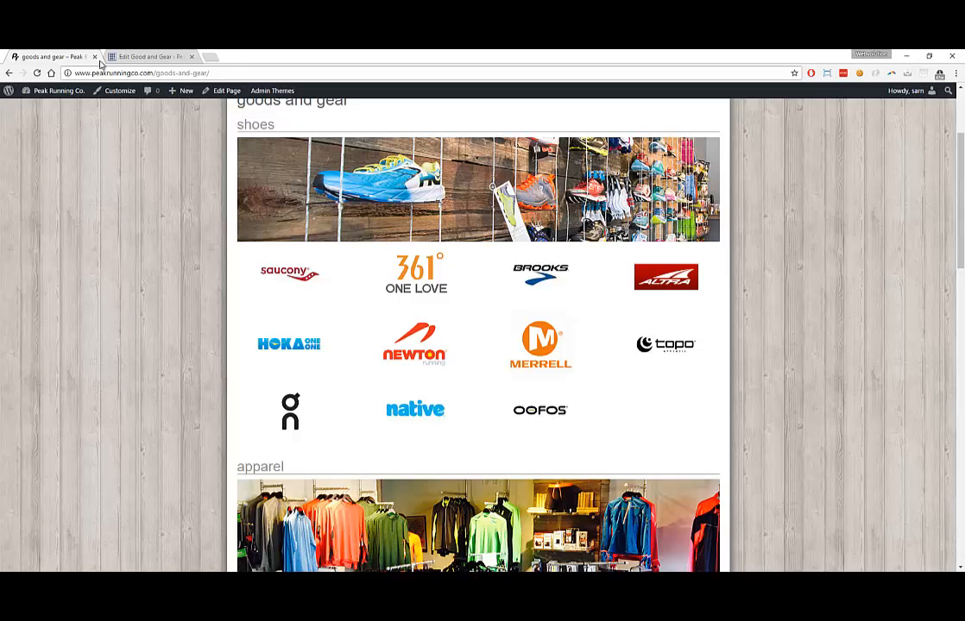
{"action": "left_click", "coordinate": [143, 56]}
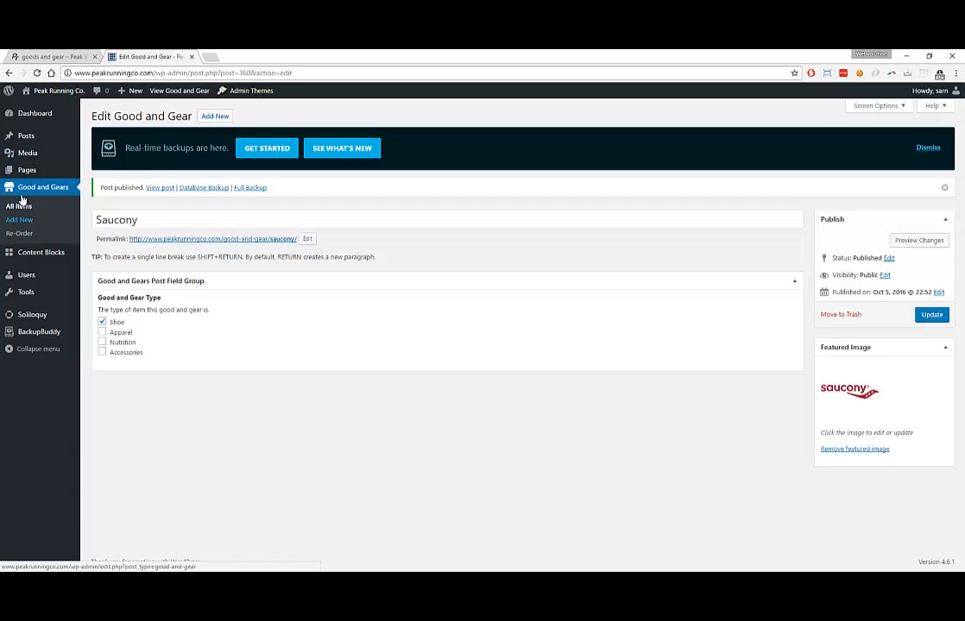
Move Saucony below OOFOS in the Re-Order list, update, and reload the live page
{"action": "left_click", "coordinate": [19, 234]}
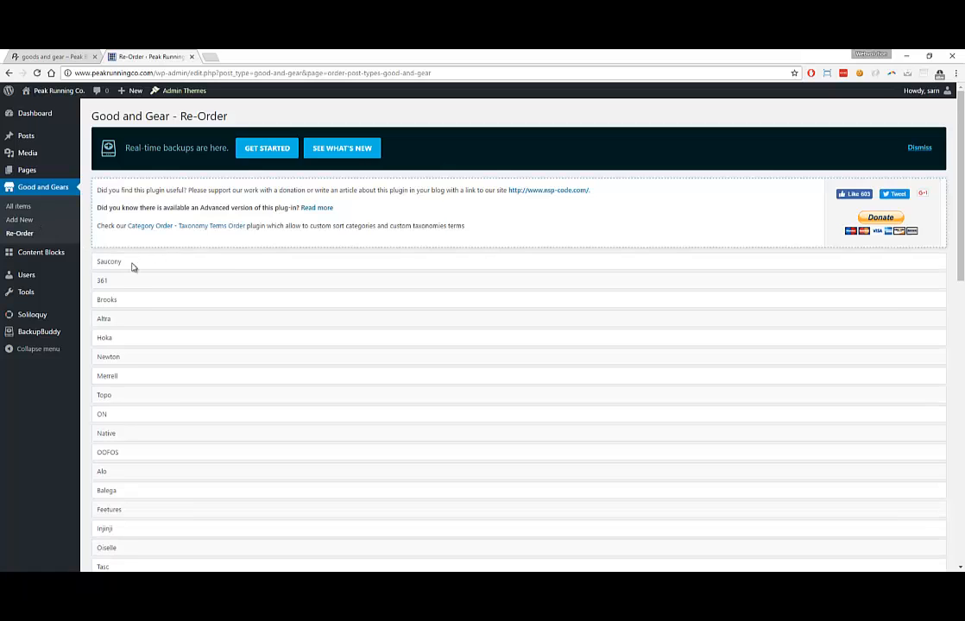
{"action": "left_click_drag", "start_coordinate": [134, 270], "coordinate": [134, 453]}
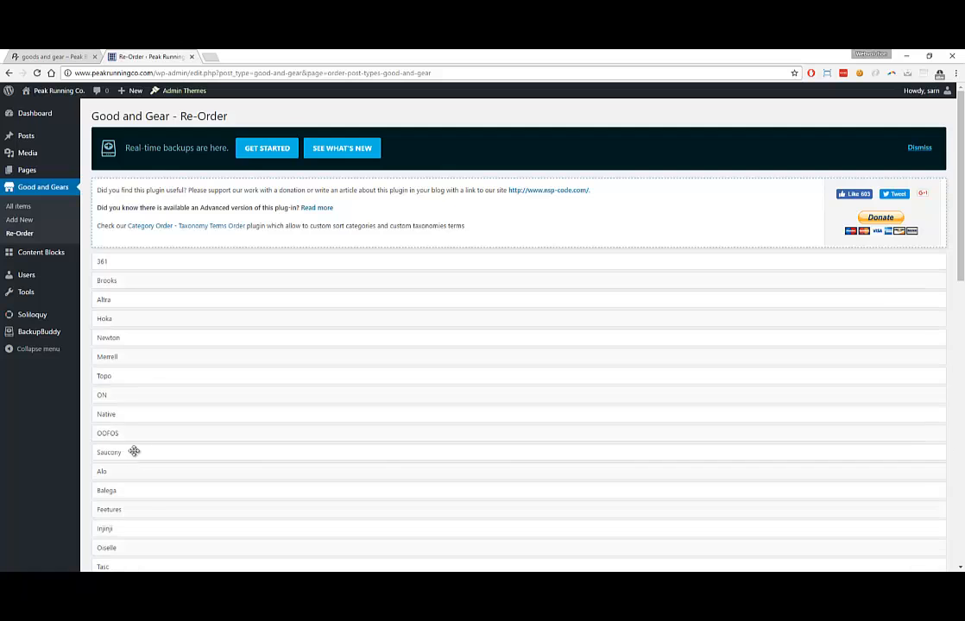
{"action": "scroll", "coordinate": [138, 216], "scroll_direction": "down", "scroll_amount": 12}
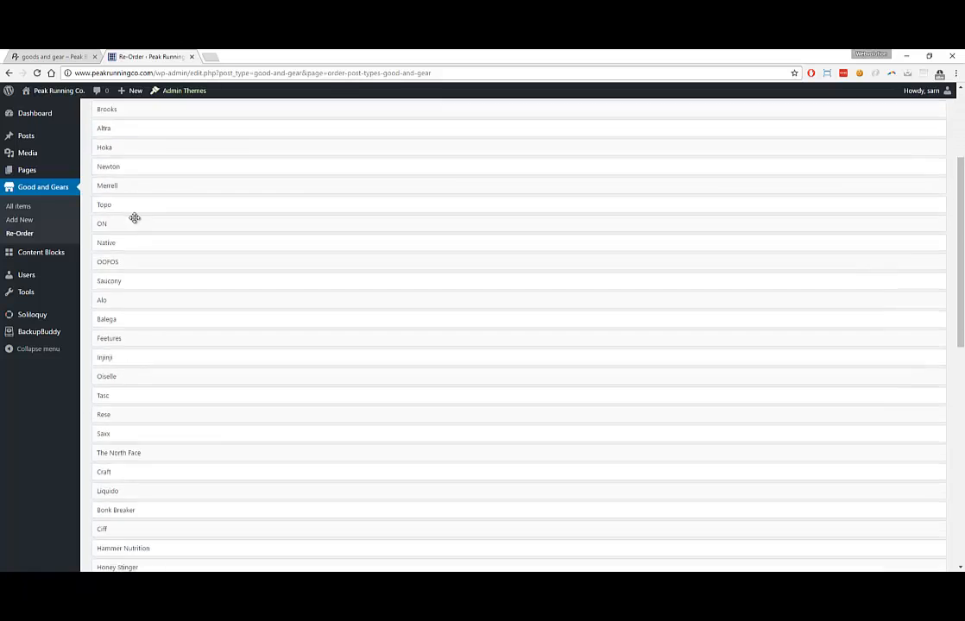
{"action": "left_click", "coordinate": [108, 521]}
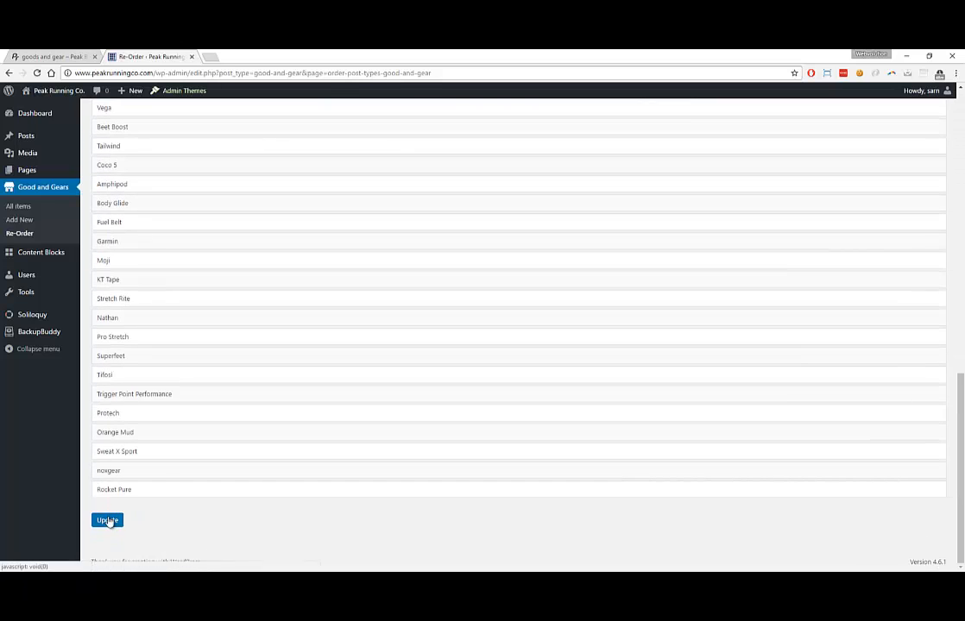
{"action": "left_click", "coordinate": [60, 58]}
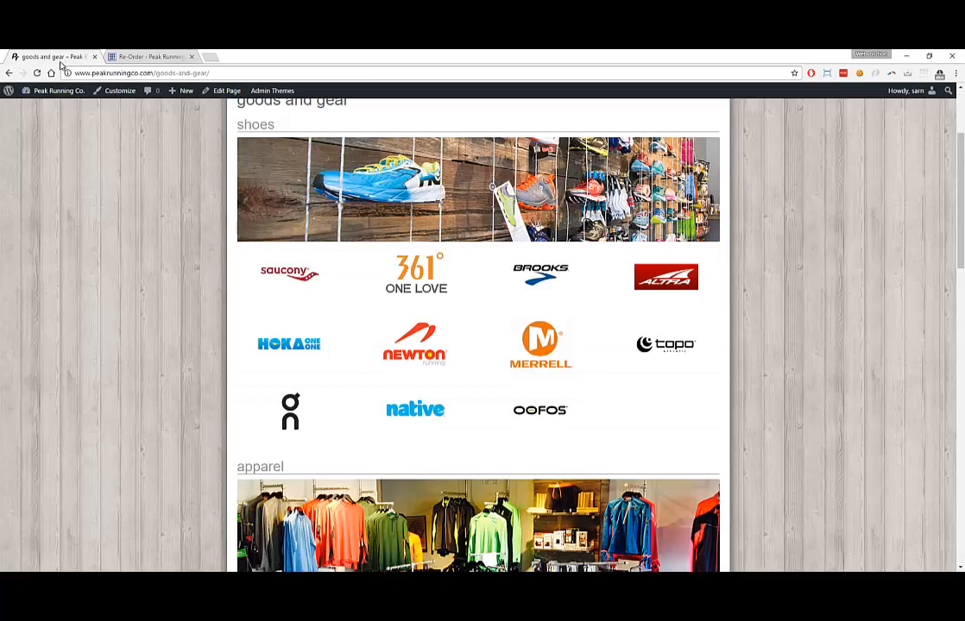
{"action": "left_click", "coordinate": [37, 73]}
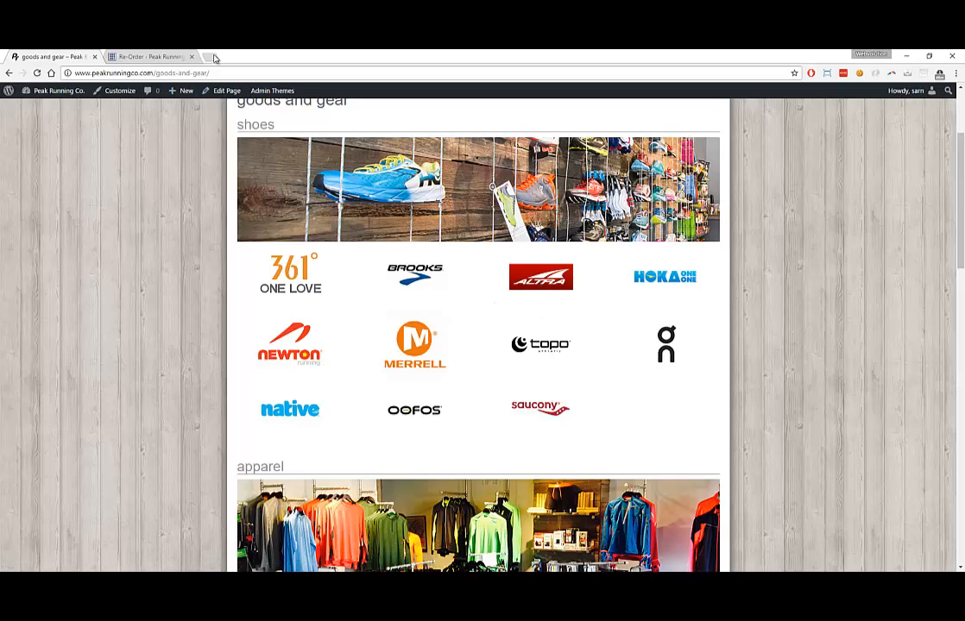
Move Saucony up after Brooks, update the order, and reload the live page to check
{"action": "left_click", "coordinate": [124, 57]}
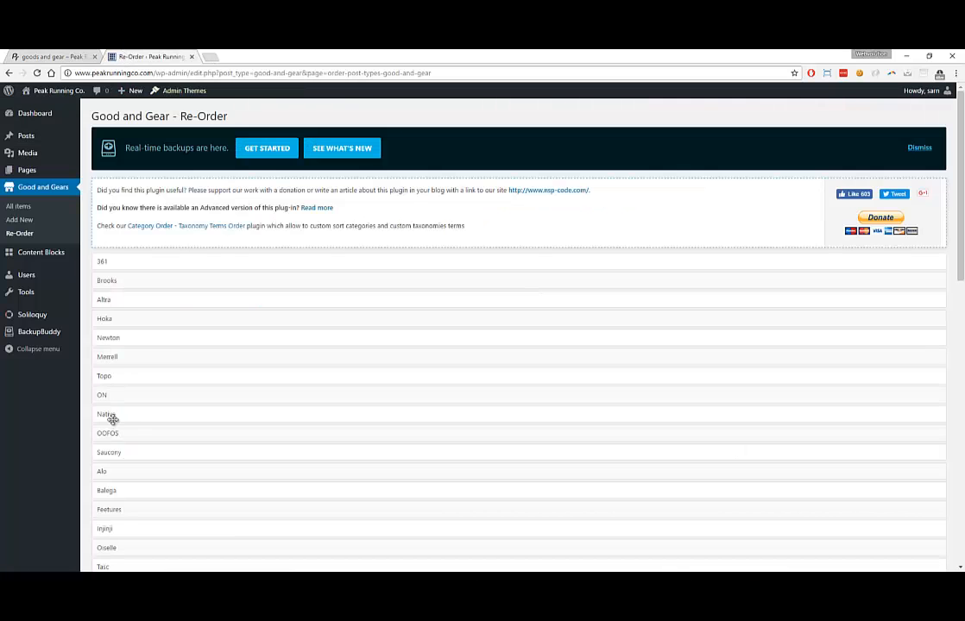
{"action": "left_click_drag", "start_coordinate": [122, 450], "coordinate": [130, 295]}
{"action": "scroll", "coordinate": [156, 345], "scroll_direction": "down", "scroll_amount": 10}
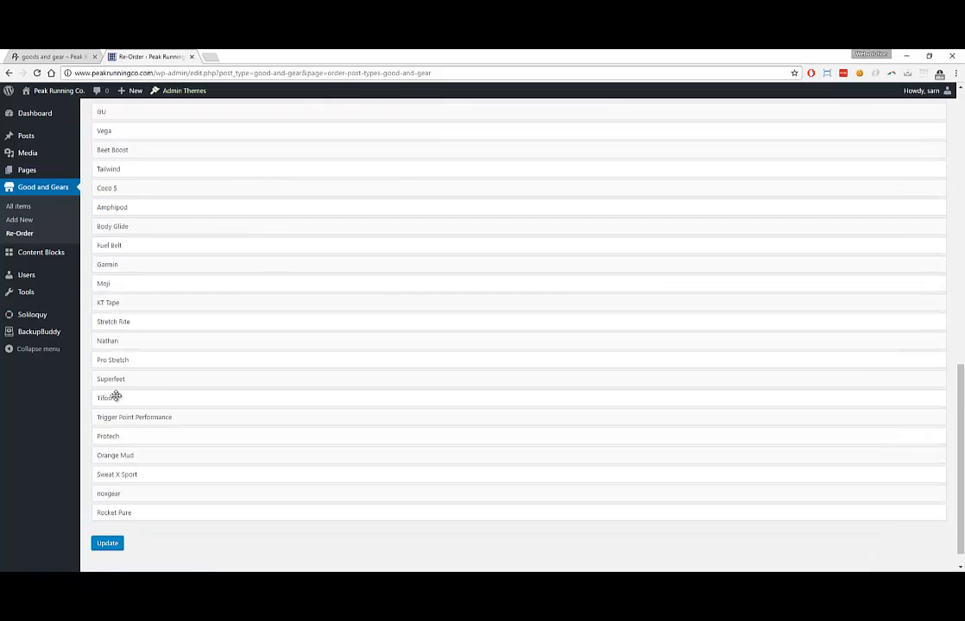
{"action": "left_click", "coordinate": [103, 518]}
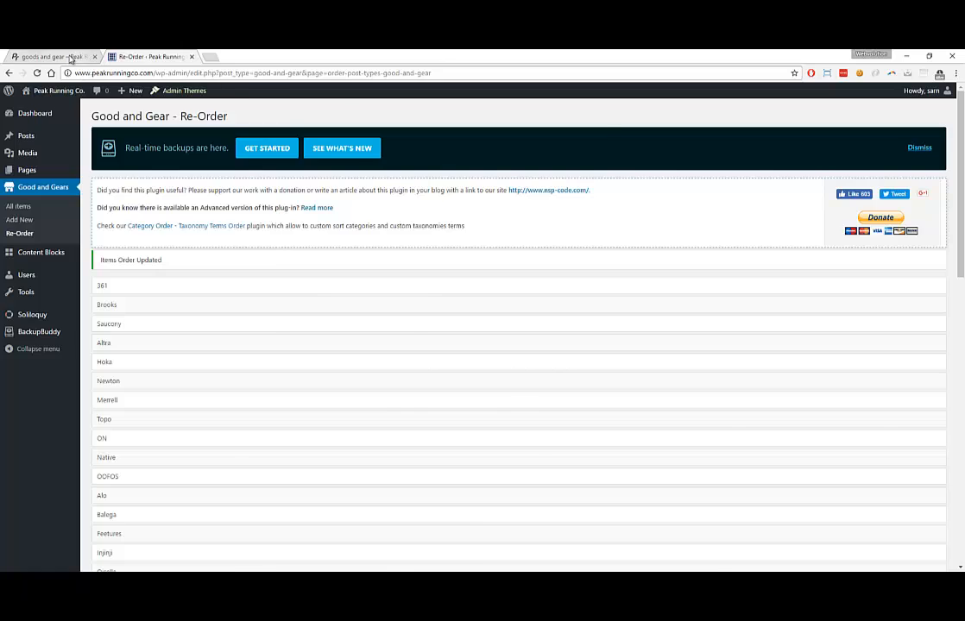
{"action": "left_click", "coordinate": [71, 57]}
{"action": "left_click", "coordinate": [36, 74]}
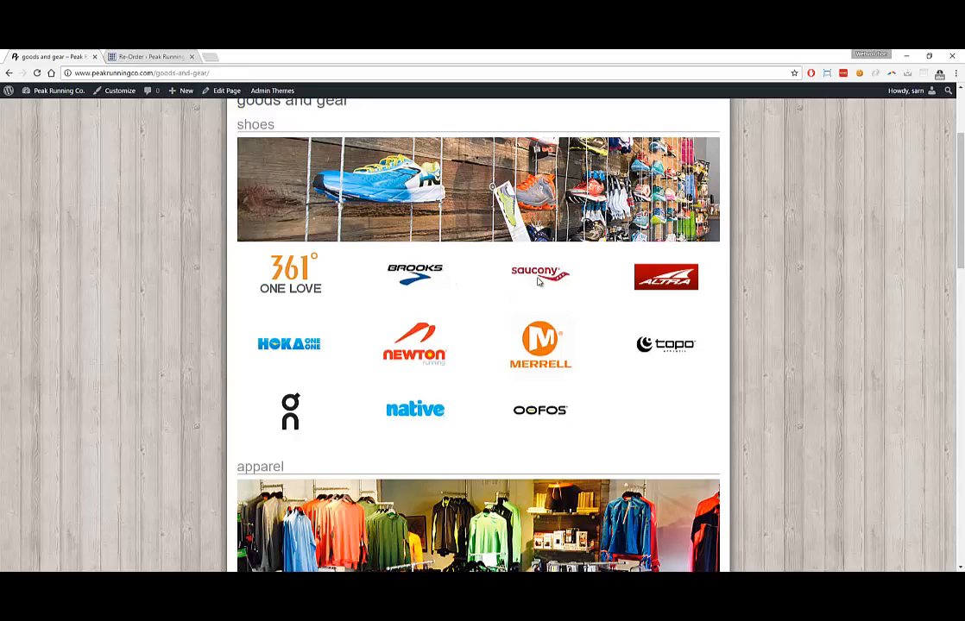
Move Saucony back after OOFOS, update the order, and view the live goods and gear page
{"action": "left_click", "coordinate": [116, 55]}
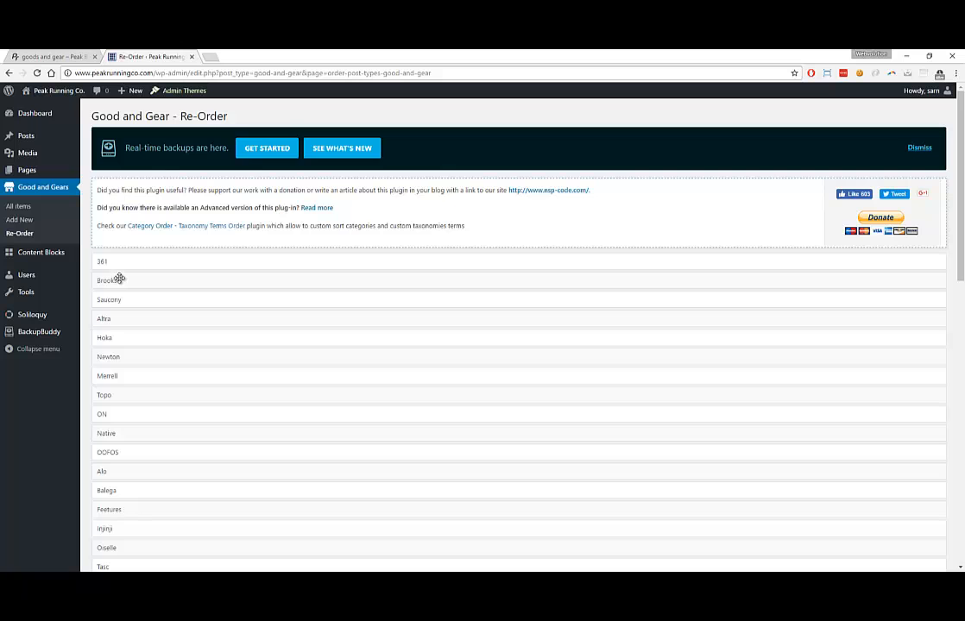
{"action": "left_click_drag", "start_coordinate": [118, 302], "coordinate": [123, 457]}
{"action": "scroll", "coordinate": [80, 372], "scroll_direction": "down", "scroll_amount": 15}
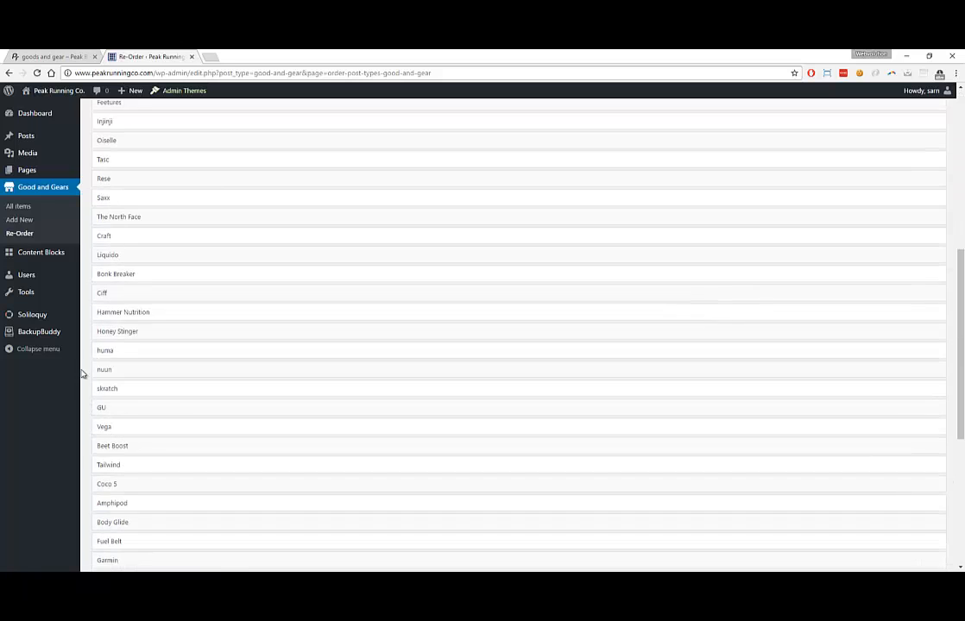
{"action": "left_click", "coordinate": [106, 522]}
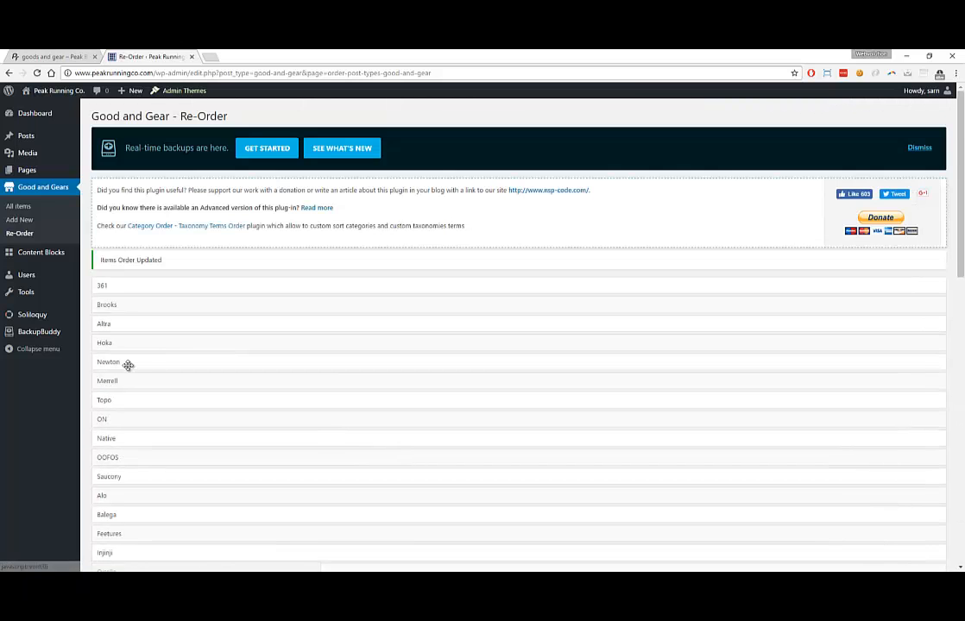
{"action": "scroll", "coordinate": [108, 380], "scroll_direction": "down", "scroll_amount": 3}
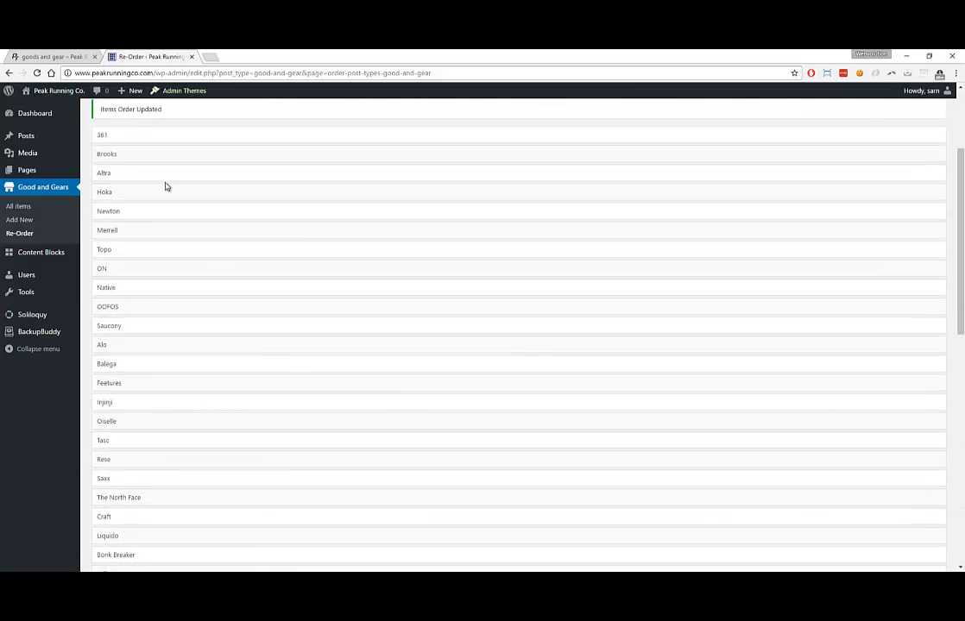
{"action": "left_click", "coordinate": [44, 57]}
{"action": "scroll", "coordinate": [231, 268], "scroll_direction": "down", "scroll_amount": 5}
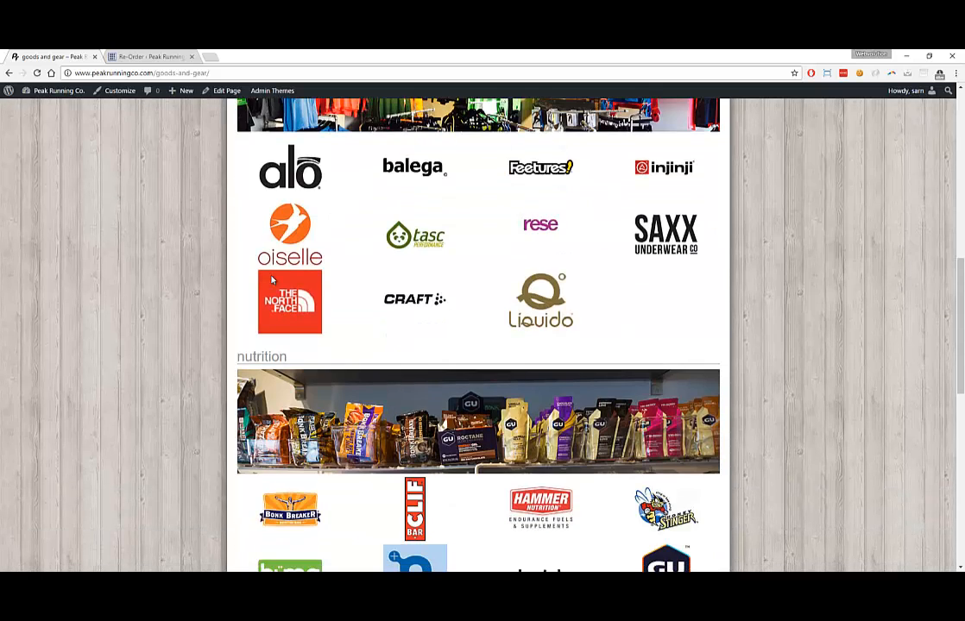
Open the 361 item from All Items for editing and tick Apparel as its Good and Gear Type
{"action": "left_click", "coordinate": [126, 57]}
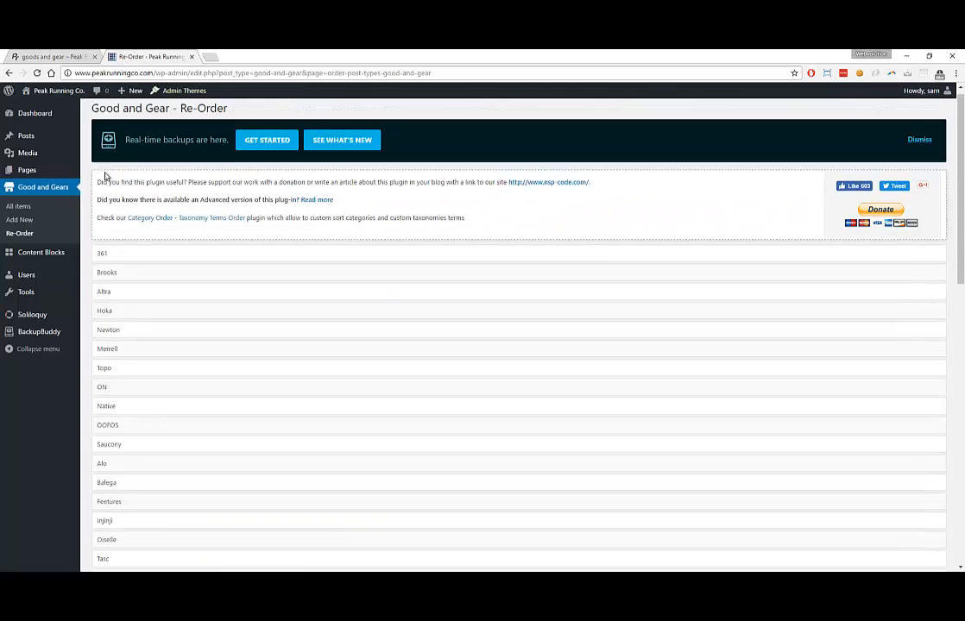
{"action": "left_click", "coordinate": [43, 186]}
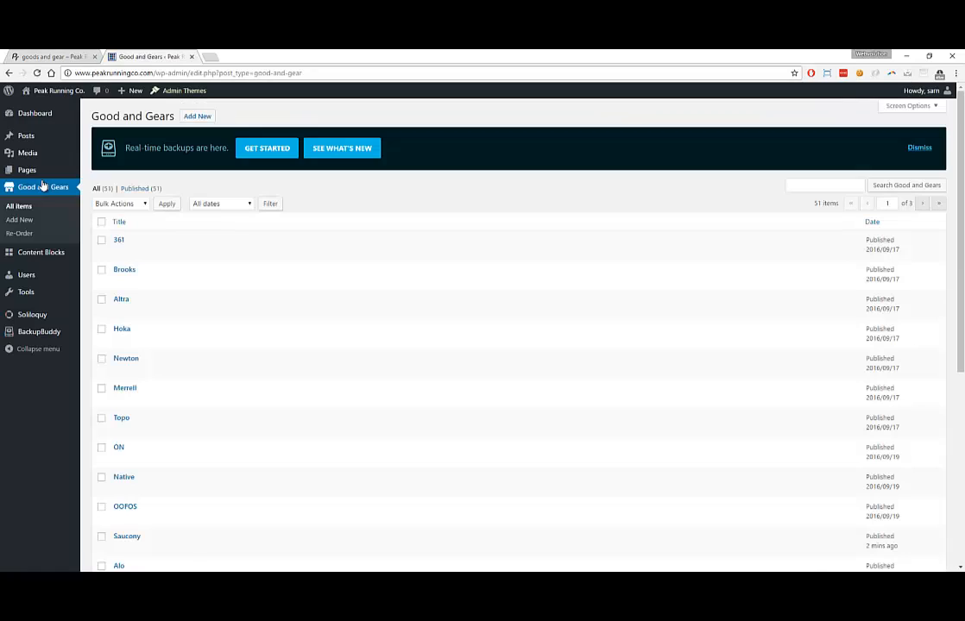
{"action": "mouse_move", "coordinate": [119, 235]}
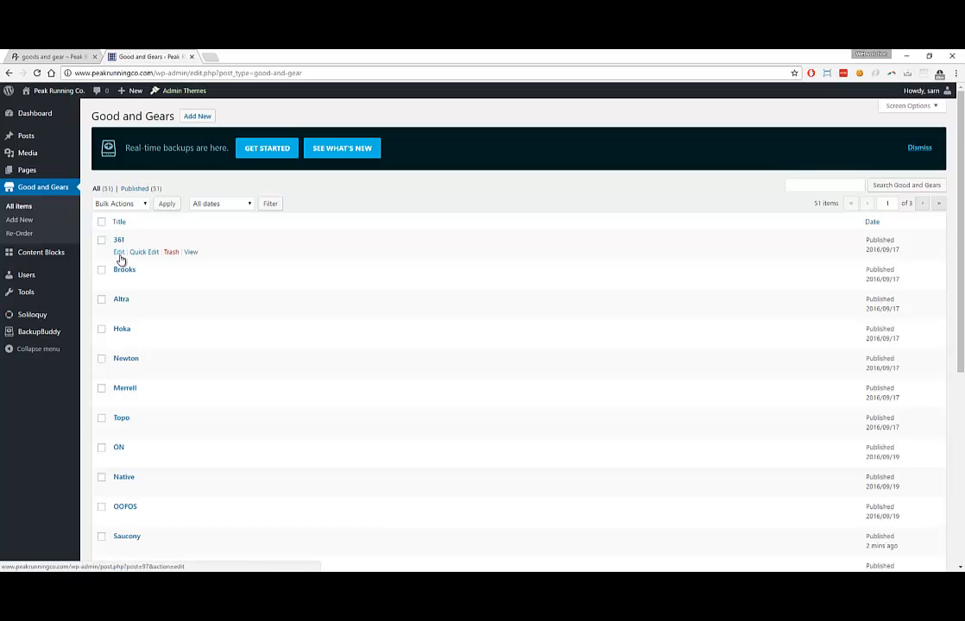
{"action": "left_click", "coordinate": [119, 254]}
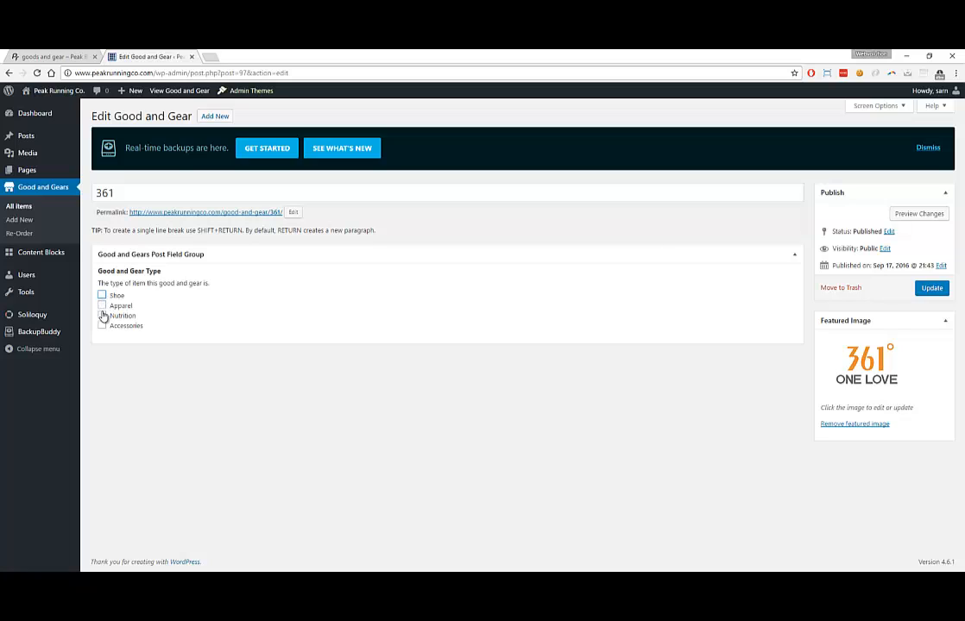
{"action": "left_click", "coordinate": [102, 306]}
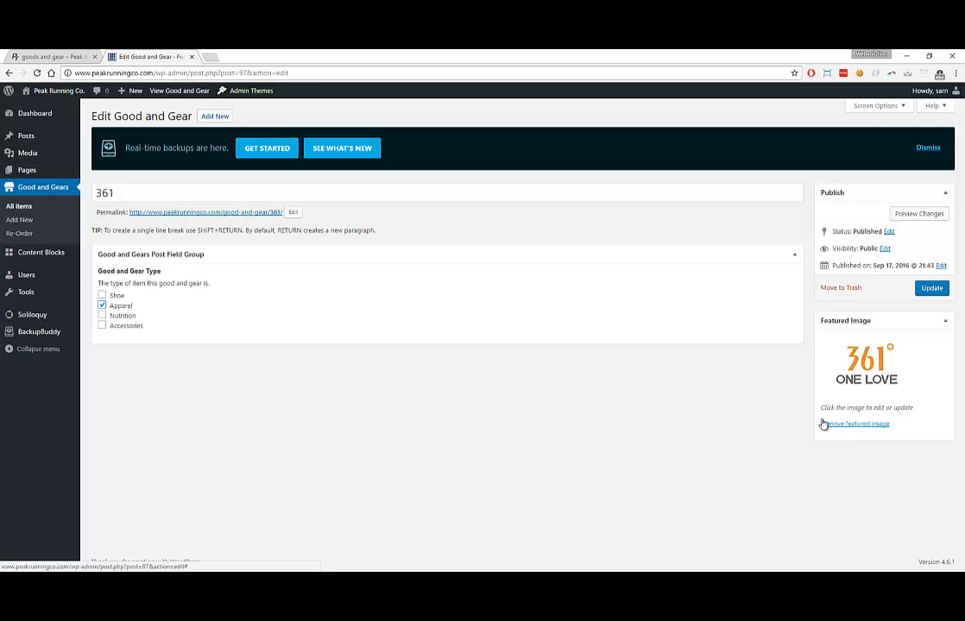
{"action": "left_click", "coordinate": [77, 57]}
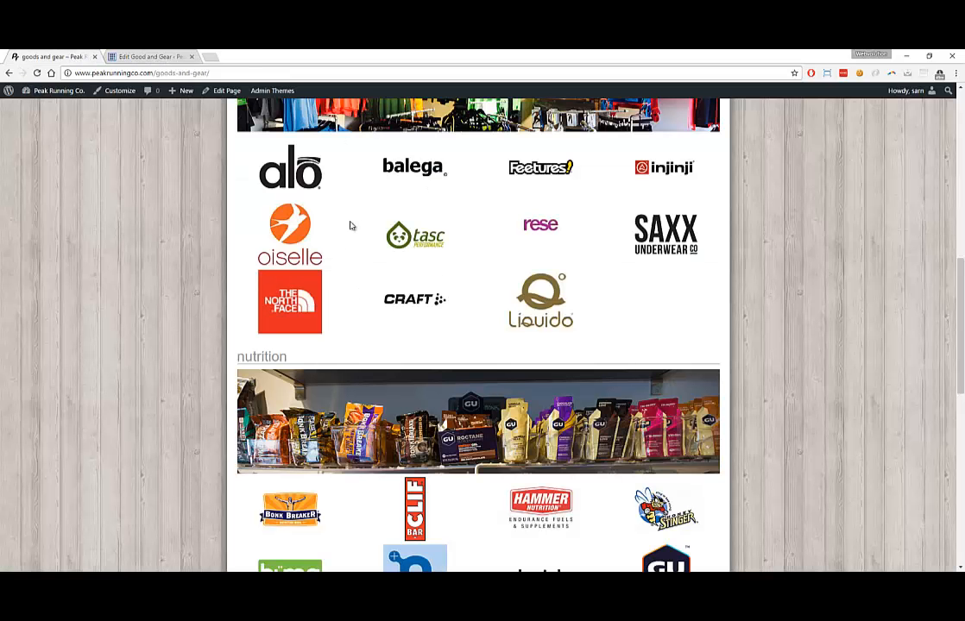
{"action": "left_click", "coordinate": [146, 57]}
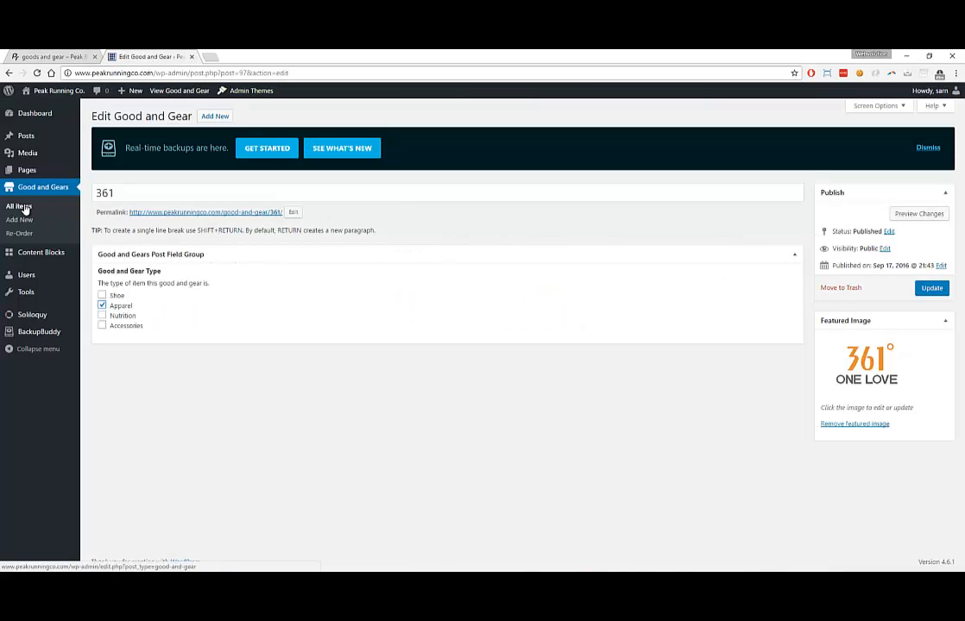
Try moving Brooks in the brand re-order list, then view the public goods and gear page from the top
{"action": "left_click", "coordinate": [21, 233]}
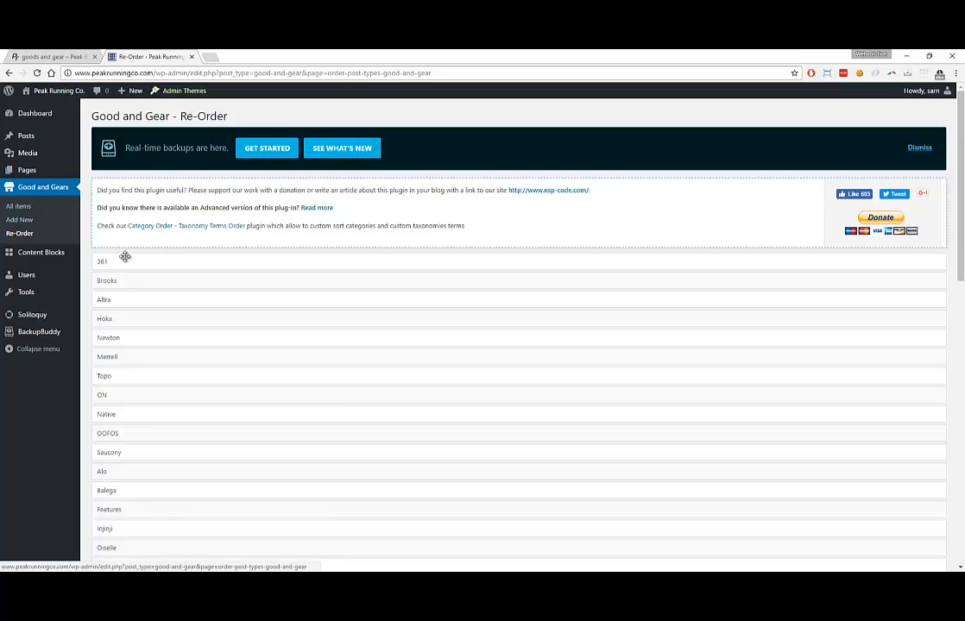
{"action": "mouse_move", "coordinate": [125, 278]}
{"action": "left_mouse_down"}
{"action": "mouse_move", "coordinate": [134, 319]}
{"action": "mouse_move", "coordinate": [125, 278]}
{"action": "left_mouse_up"}
{"action": "scroll", "coordinate": [97, 254], "scroll_direction": "down", "scroll_amount": 15}
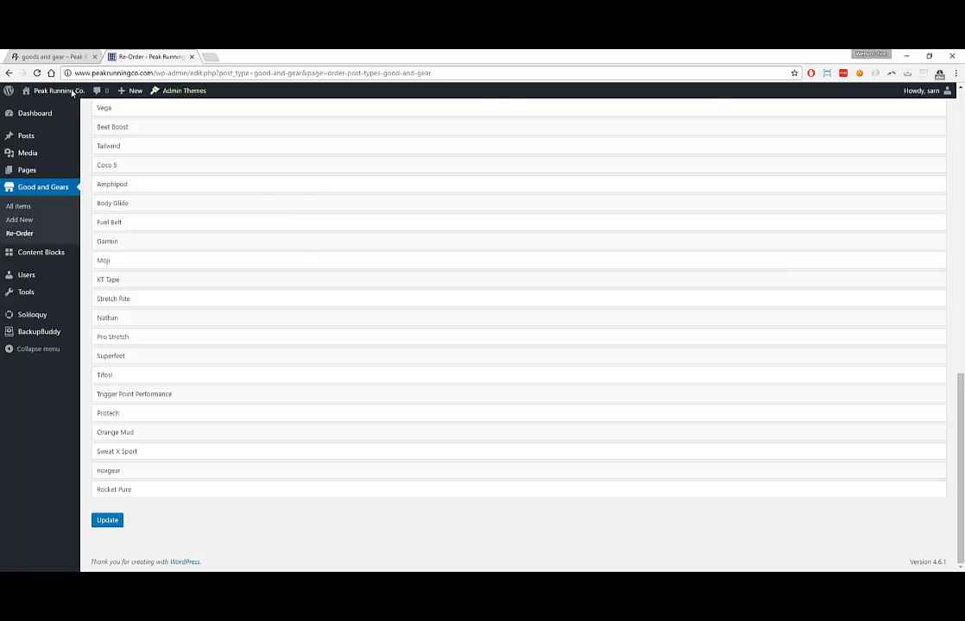
{"action": "left_click", "coordinate": [44, 57]}
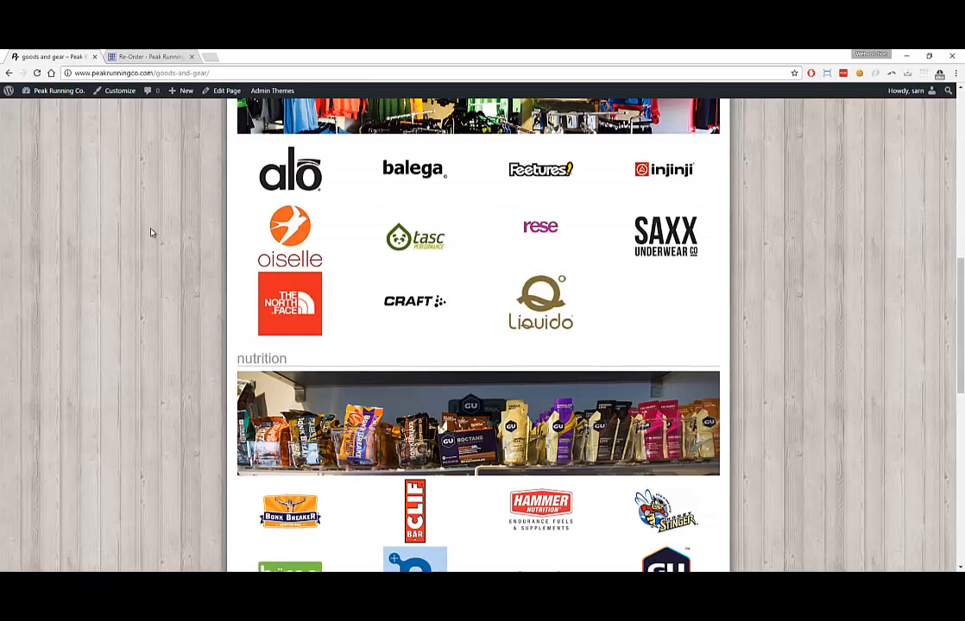
{"action": "scroll", "coordinate": [138, 207], "scroll_direction": "up", "scroll_amount": 2}
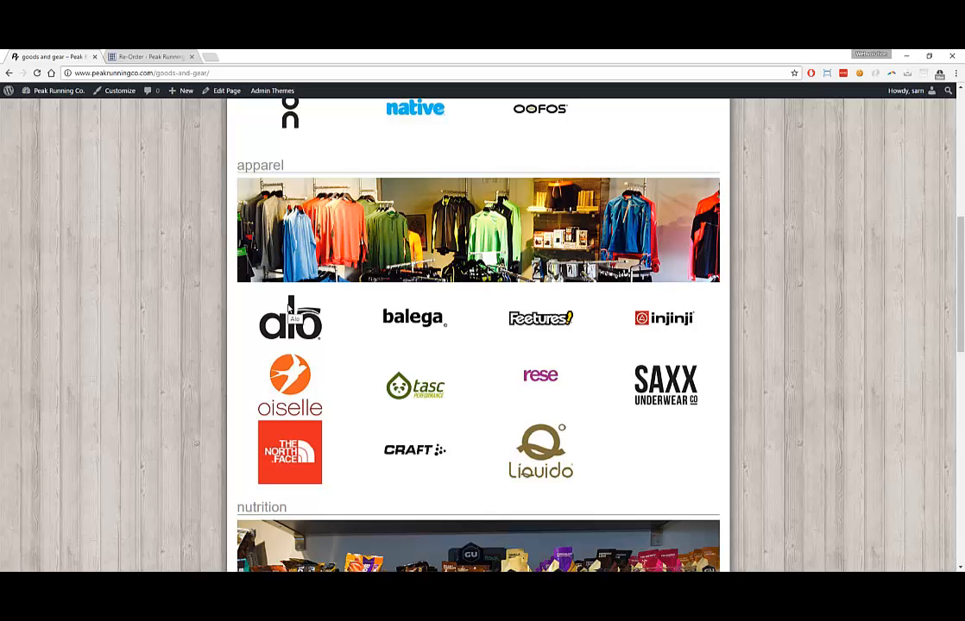
{"action": "scroll", "coordinate": [290, 304], "scroll_direction": "up", "scroll_amount": 5}
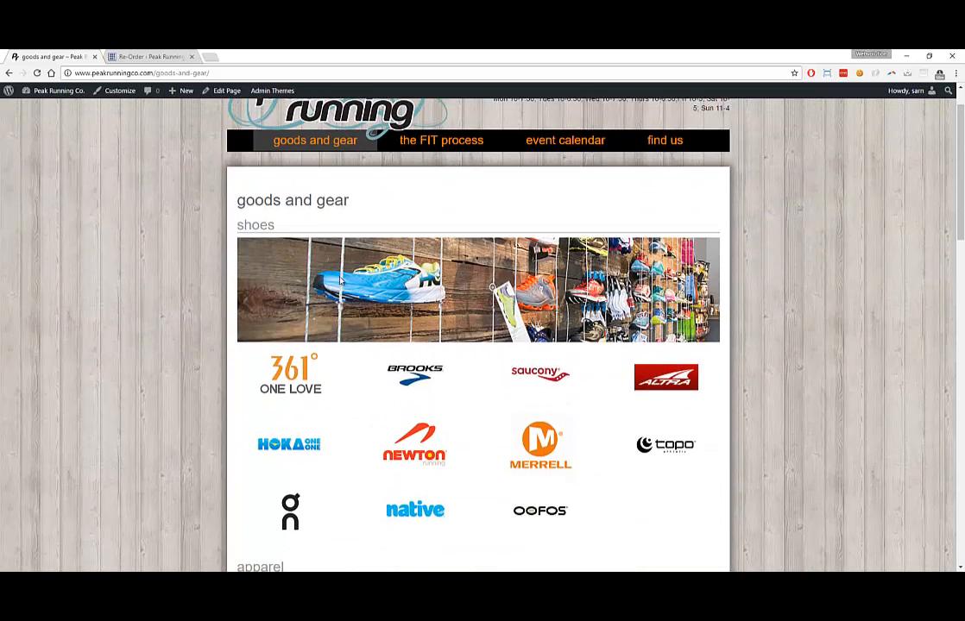
Open the site's All Events calendar from the homepage, then return to the admin re-order list
{"action": "left_click", "coordinate": [293, 158]}
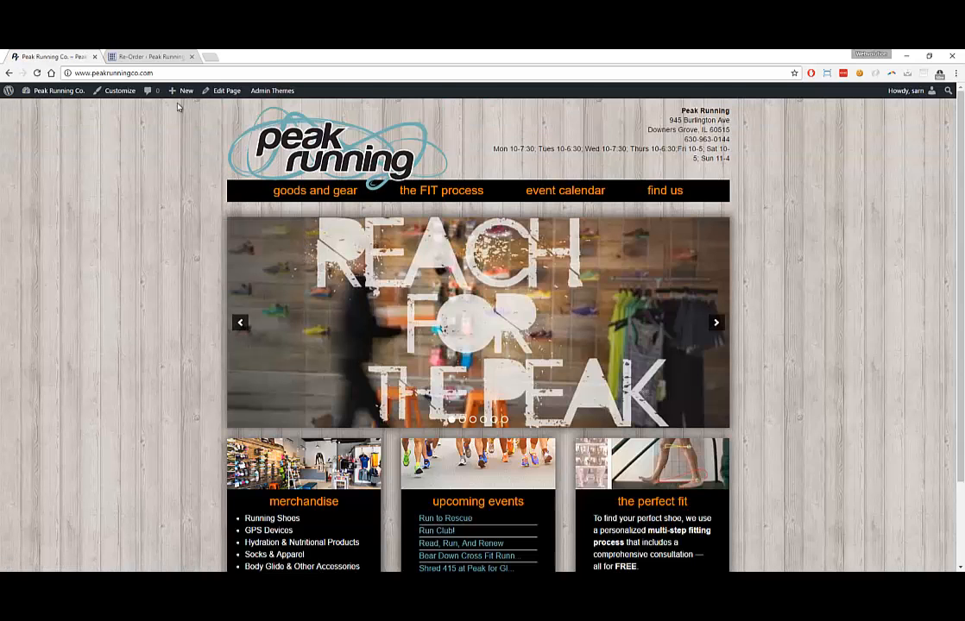
{"action": "left_click", "coordinate": [148, 57]}
{"action": "mouse_move", "coordinate": [45, 324]}
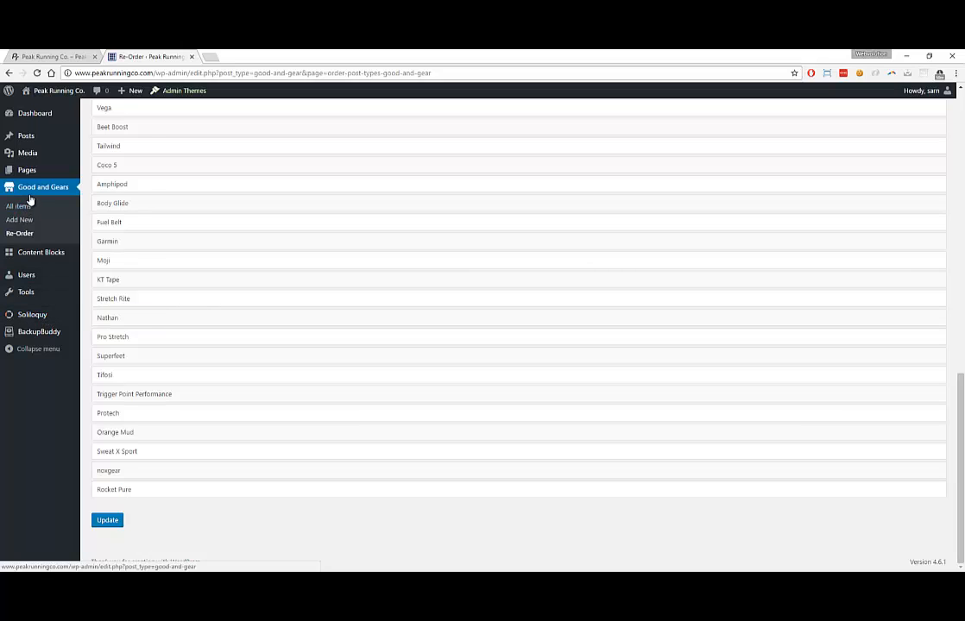
{"action": "left_click", "coordinate": [70, 58]}
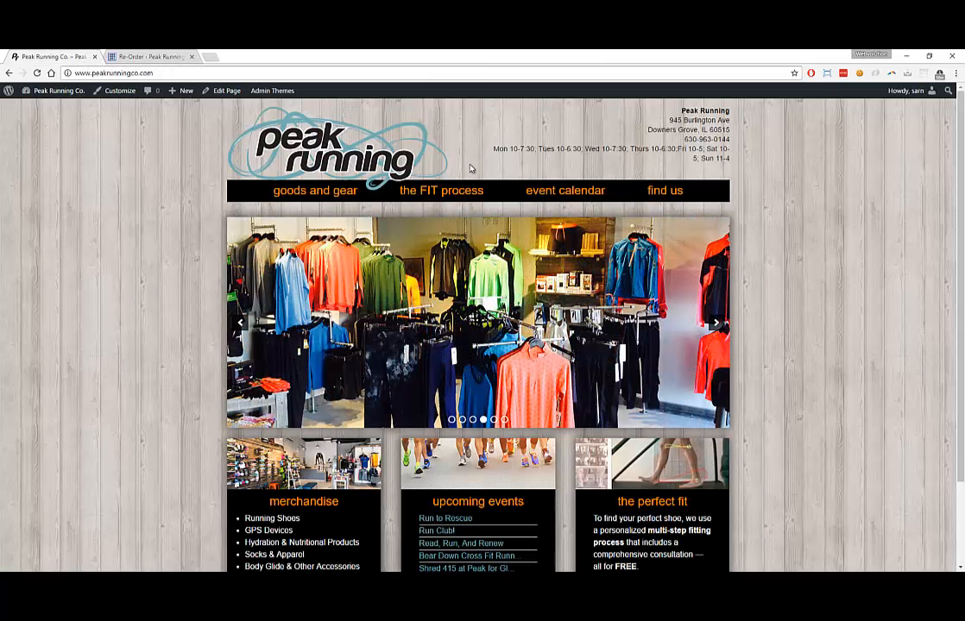
{"action": "left_click", "coordinate": [553, 190]}
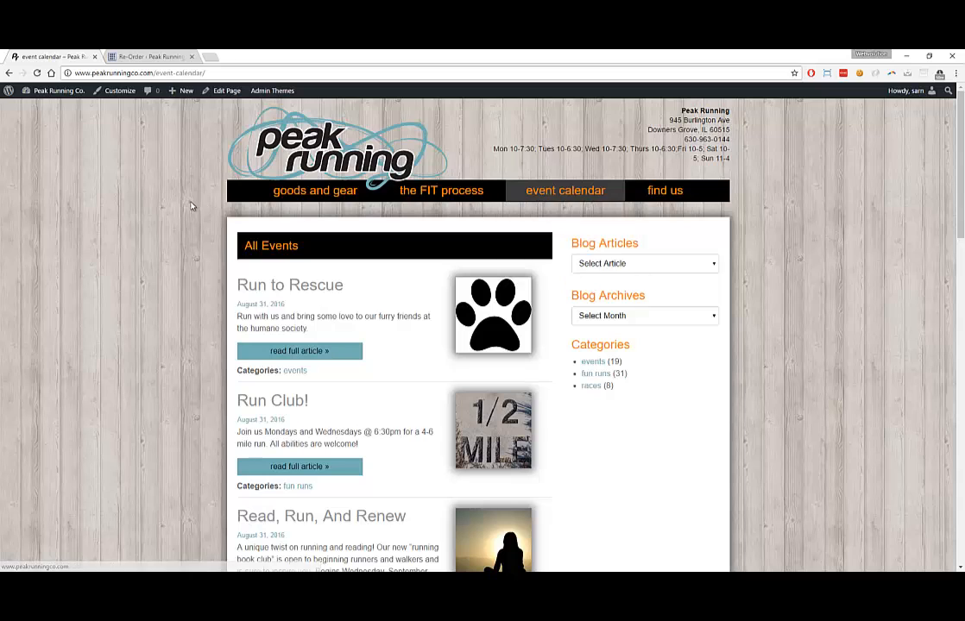
{"action": "scroll", "coordinate": [190, 209], "scroll_direction": "down", "scroll_amount": 2}
{"action": "left_click", "coordinate": [131, 57]}
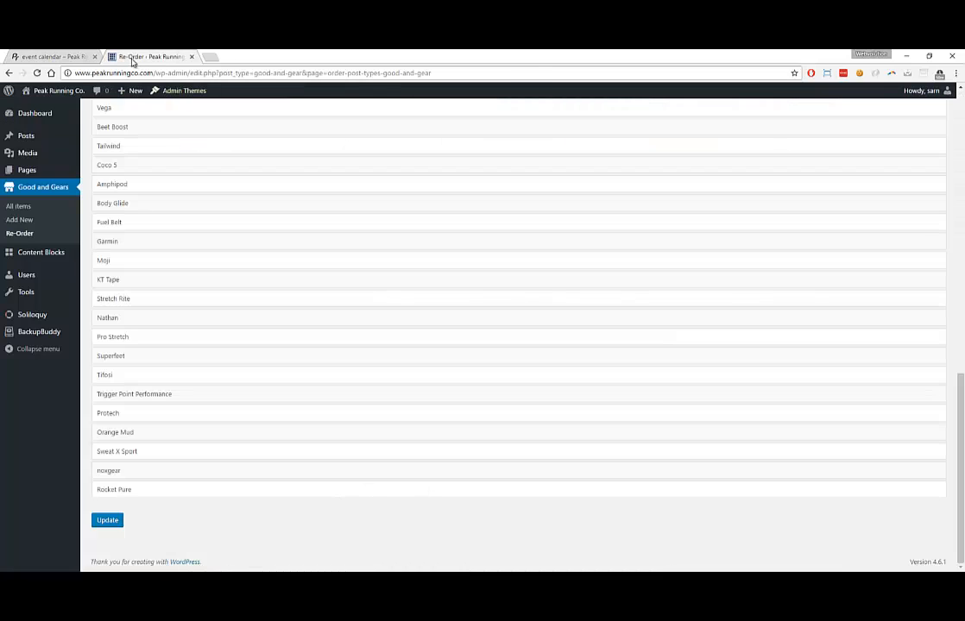
Start a new post titled 'This is a new event.' with filler body text under races
{"action": "left_click", "coordinate": [29, 138]}
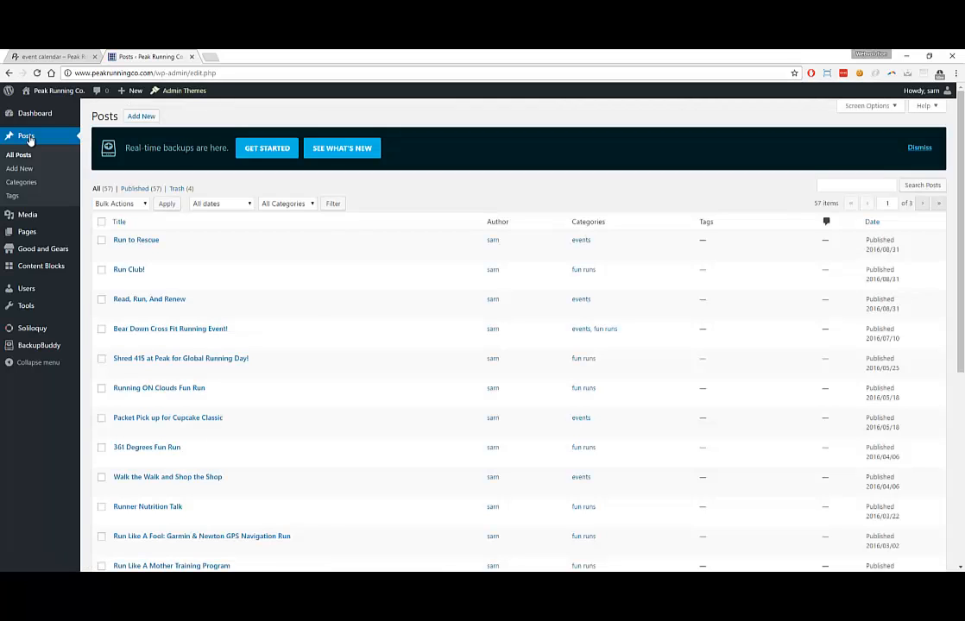
{"action": "left_click", "coordinate": [135, 123]}
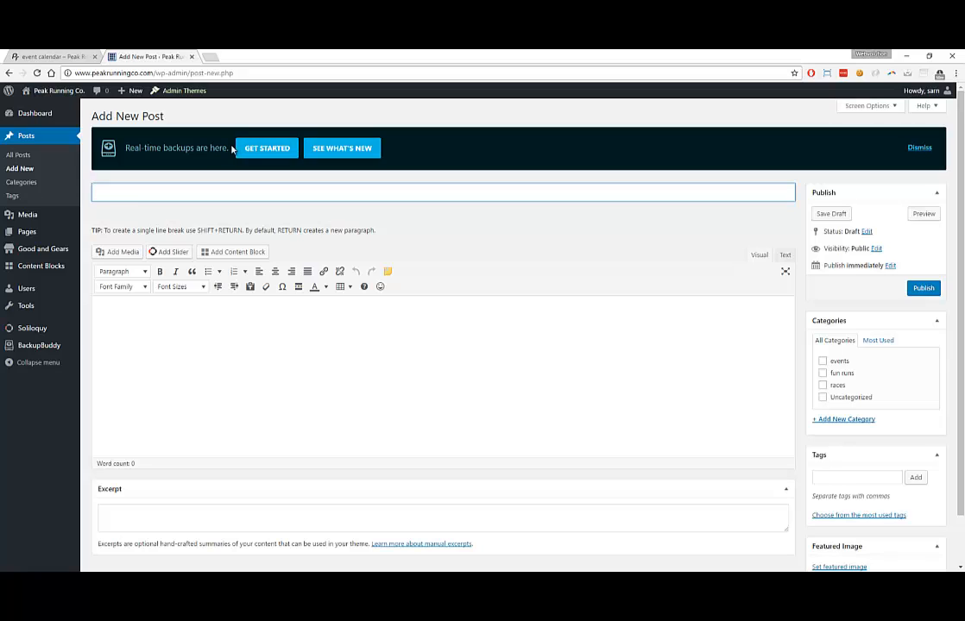
{"action": "type", "text": "s is a new event."}
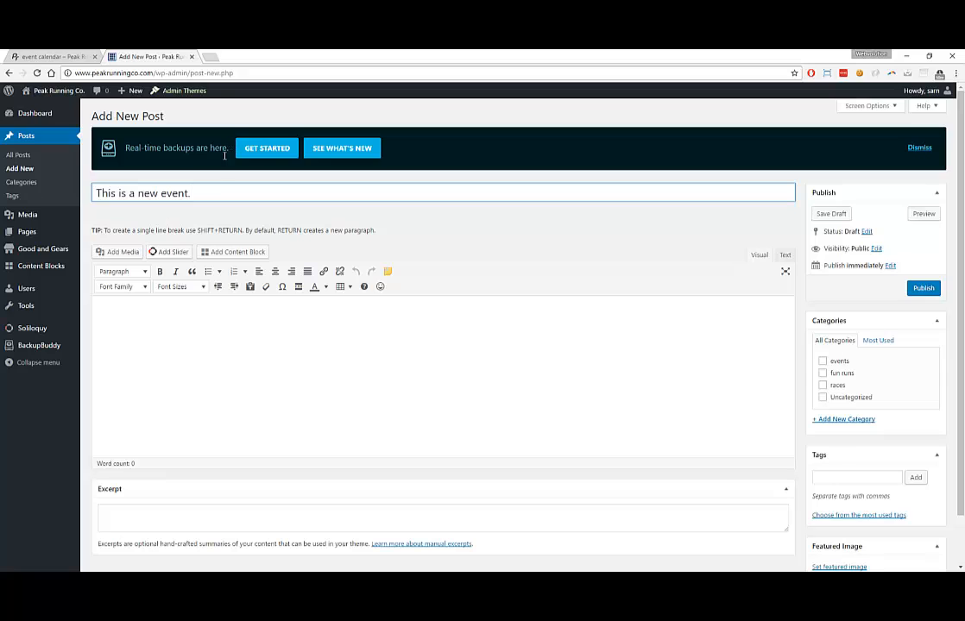
{"action": "key", "text": "Tab"}
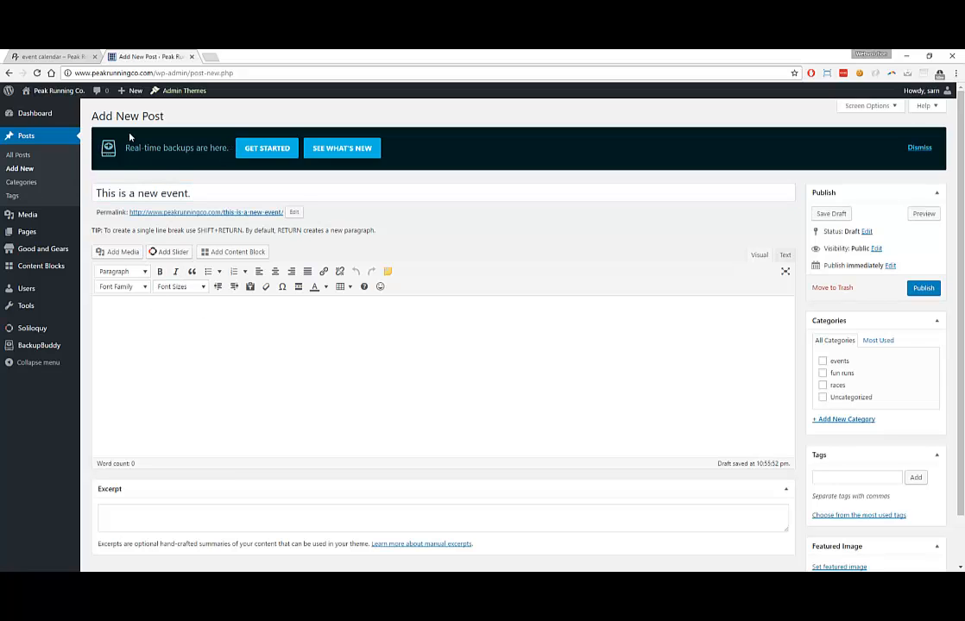
{"action": "type", "text": "da asdad asadaaasddasasa"}
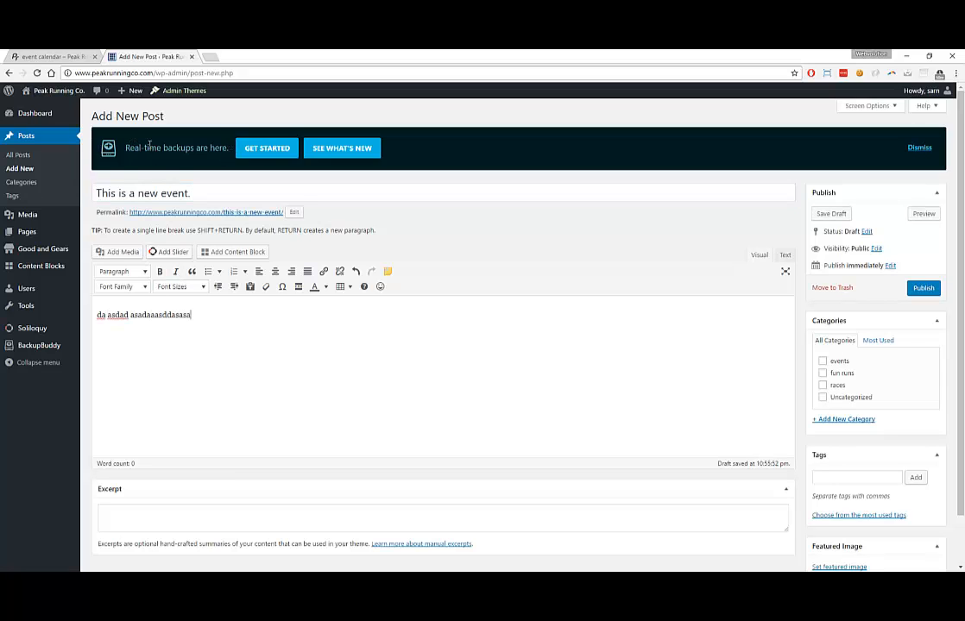
{"action": "type", "text": "sdas asdas adaddsad"}
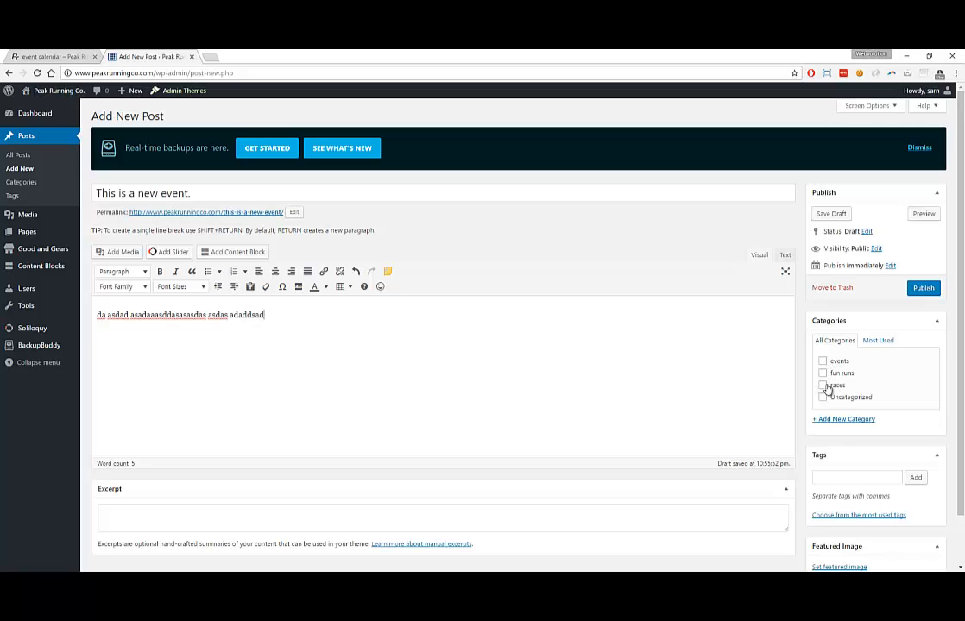
{"action": "left_click", "coordinate": [826, 387]}
Duplicate the body text into several lines and paste its first phrase into the Excerpt
{"action": "left_click_drag", "start_coordinate": [269, 315], "coordinate": [85, 304]}
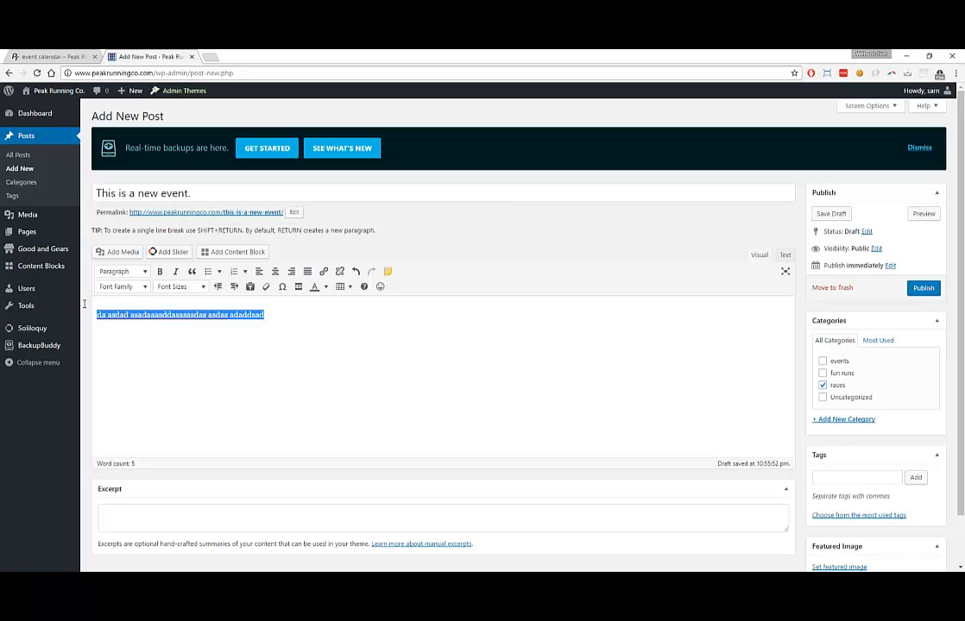
{"action": "key", "text": "ctrl+v"}
{"action": "key", "text": "ctrl+v"}
{"action": "key", "text": "ctrl+v"}
{"action": "key", "text": "ctrl+v"}
{"action": "key", "text": "ctrl+v"}
{"action": "key", "text": "ctrl+v"}
{"action": "key", "text": "ctrl+v"}
{"action": "key", "text": "ctrl+v"}
{"action": "key", "text": "ctrl+v"}
{"action": "key", "text": "ctrl+v"}
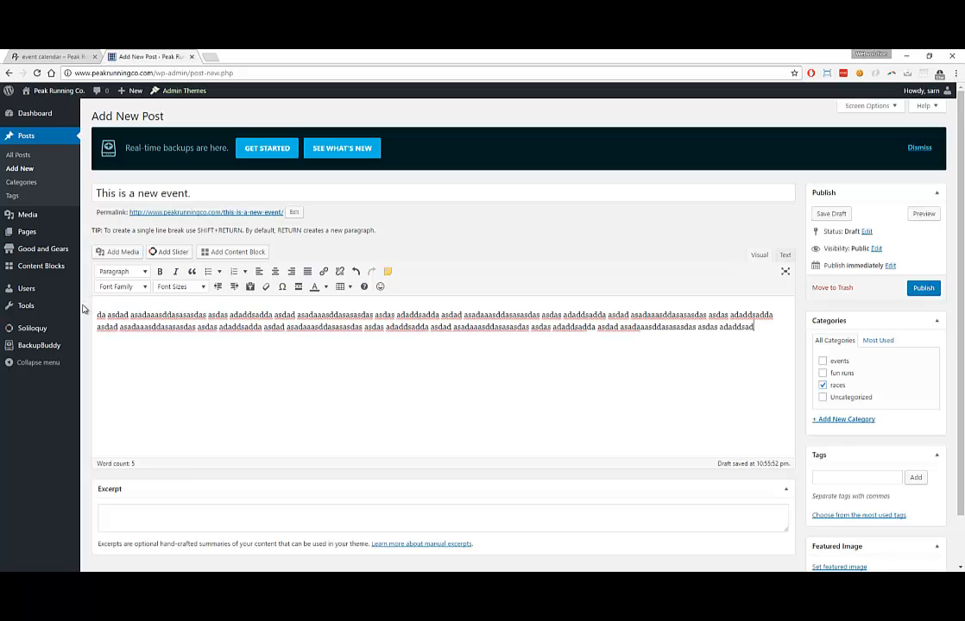
{"action": "type", "text": "da asdad asadaaasddasasasdas asdas adaddsad"}
{"action": "left_click", "coordinate": [121, 506]}
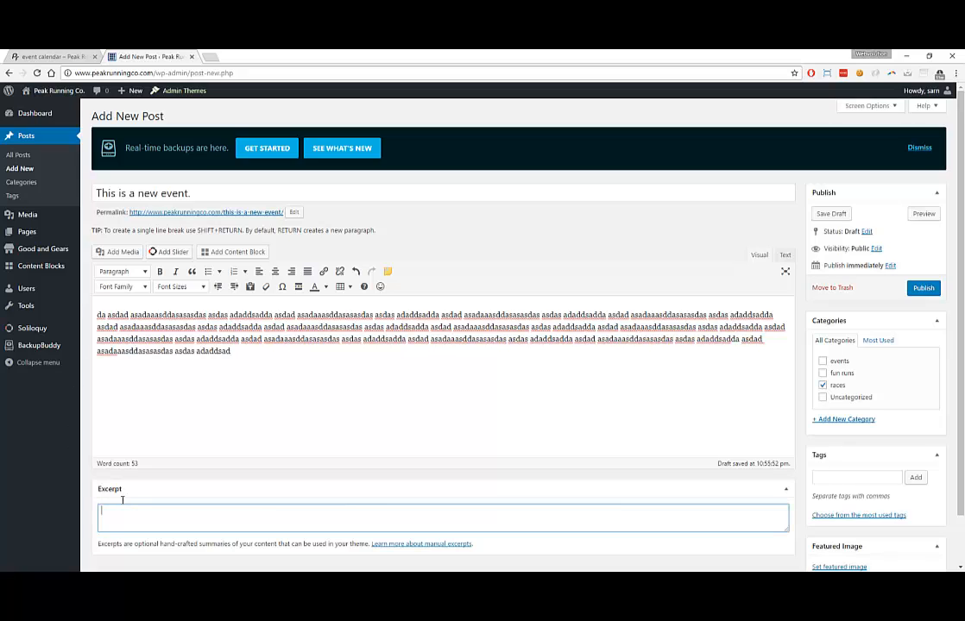
{"action": "left_click_drag", "start_coordinate": [97, 316], "coordinate": [265, 315]}
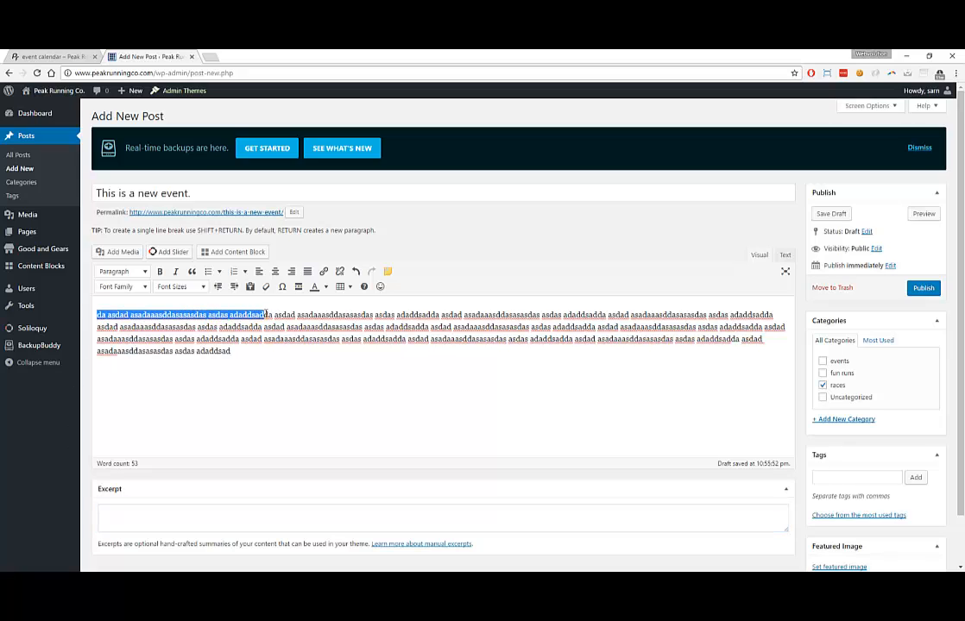
{"action": "left_click", "coordinate": [168, 509]}
{"action": "type", "text": "da asdad asadaaasddasasasdas asdas adaddsadda"}
{"action": "left_click", "coordinate": [74, 61]}
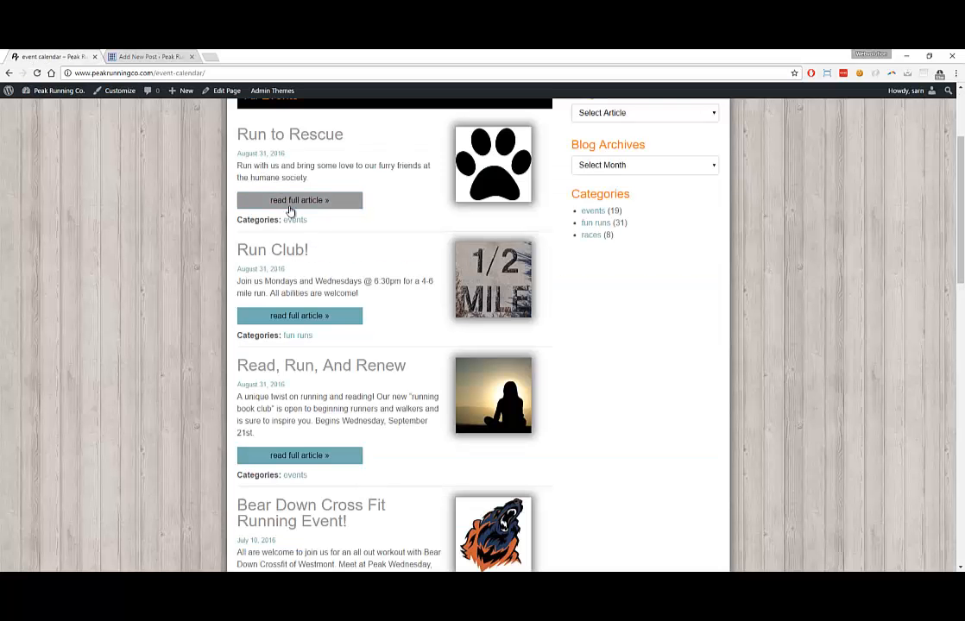
Open the full Run to Rescue article from the event calendar
{"action": "scroll", "coordinate": [294, 211], "scroll_direction": "up", "scroll_amount": 2}
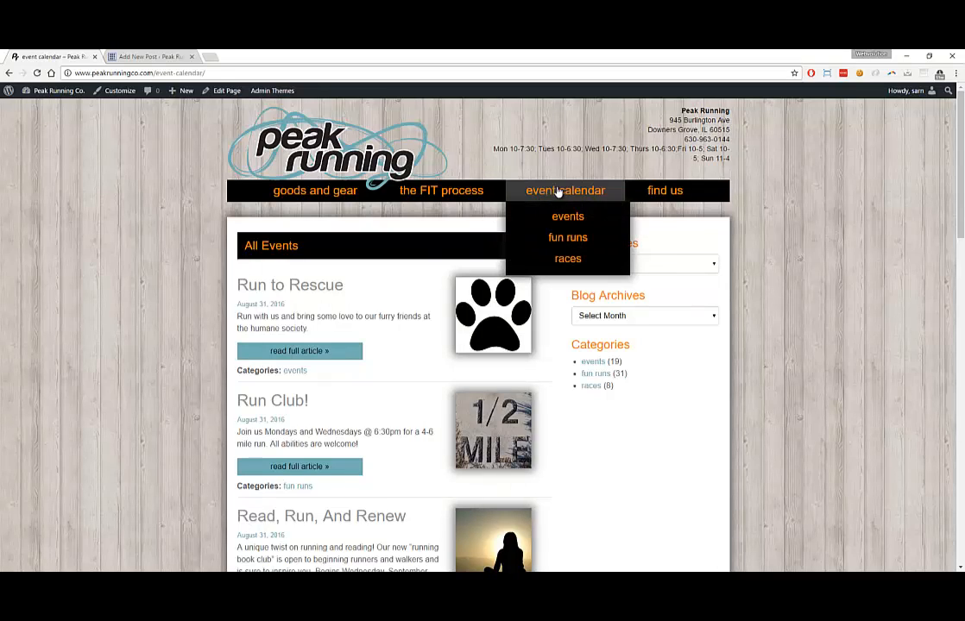
{"action": "left_click", "coordinate": [152, 56]}
{"action": "left_click", "coordinate": [48, 56]}
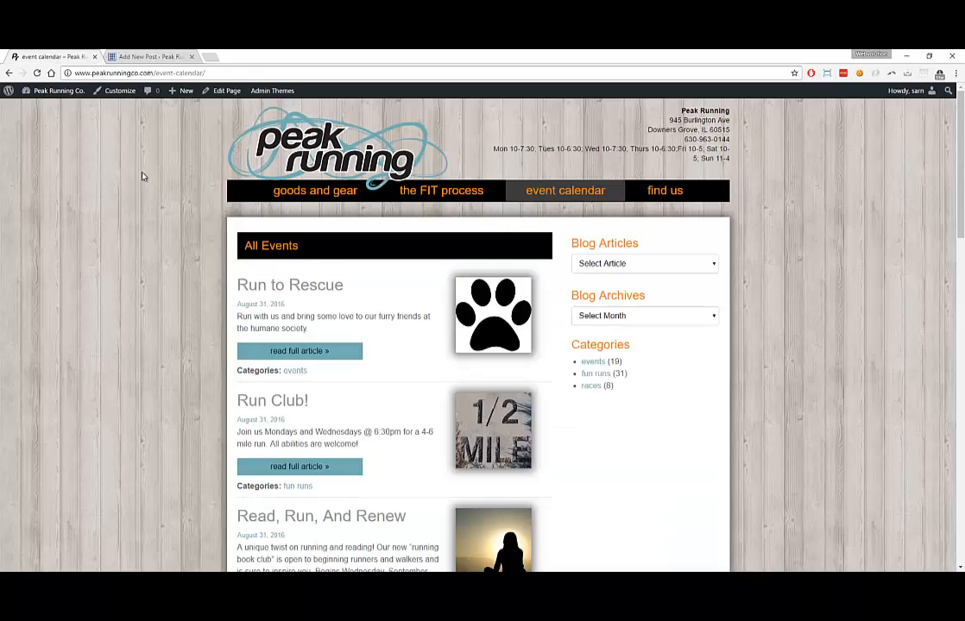
{"action": "left_click", "coordinate": [295, 353]}
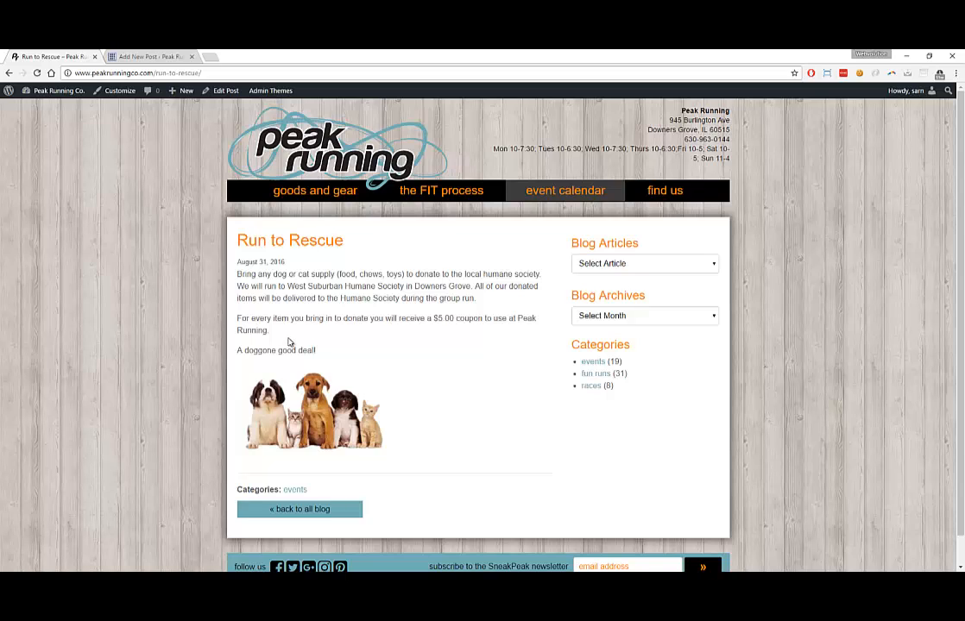
Publish the 'This is a new event.' post
{"action": "left_click", "coordinate": [149, 57]}
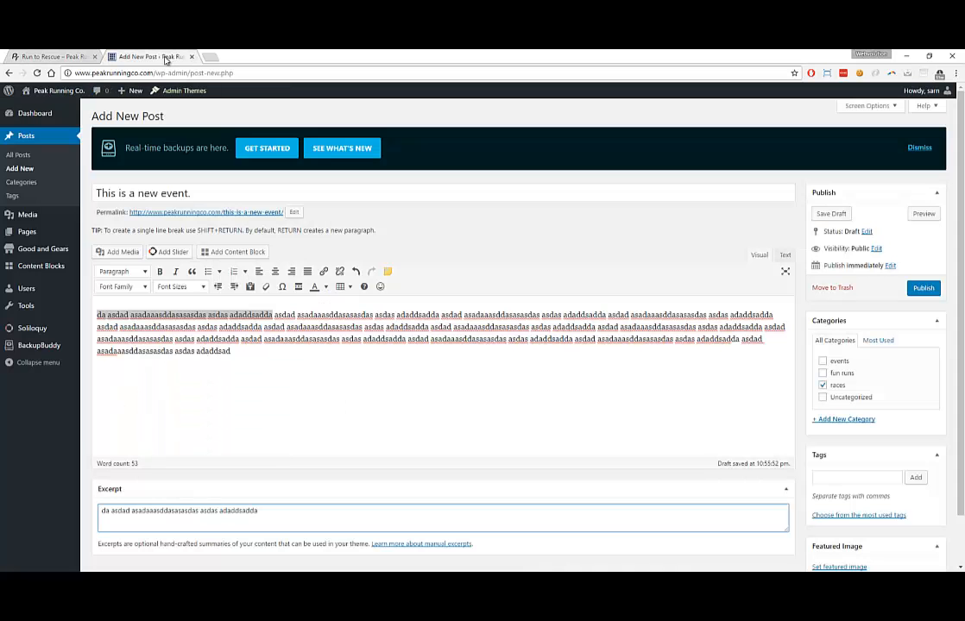
{"action": "left_click", "coordinate": [216, 363]}
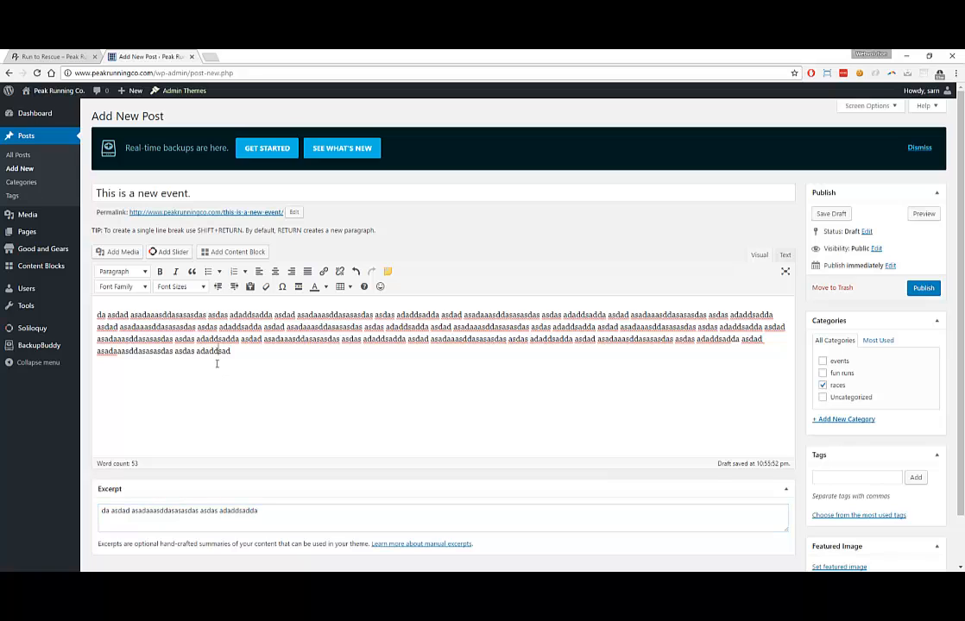
{"action": "scroll", "coordinate": [483, 371], "scroll_direction": "down", "scroll_amount": 1}
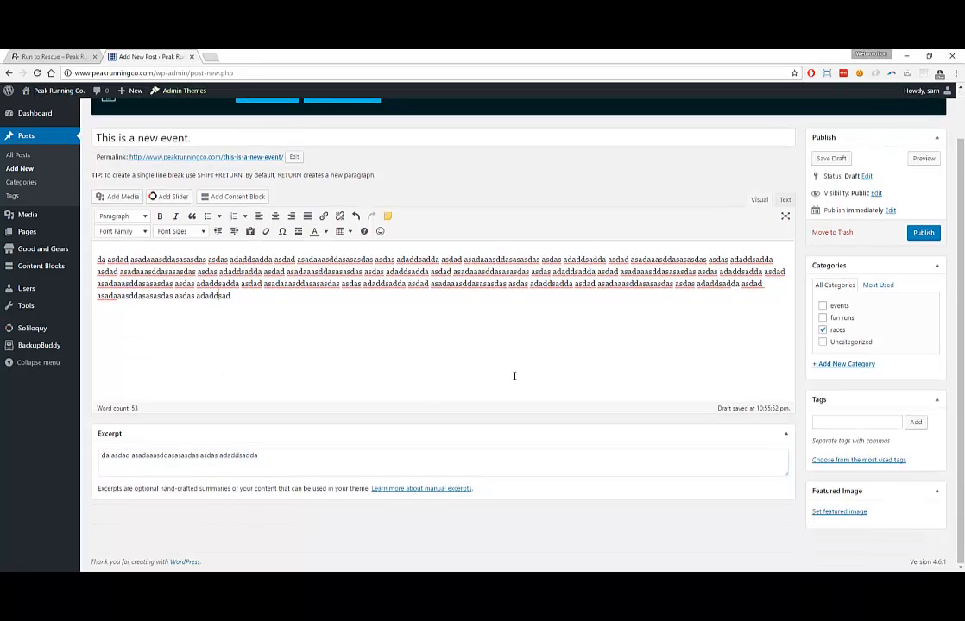
{"action": "left_click", "coordinate": [50, 57]}
{"action": "left_click", "coordinate": [149, 57]}
{"action": "left_click", "coordinate": [922, 233]}
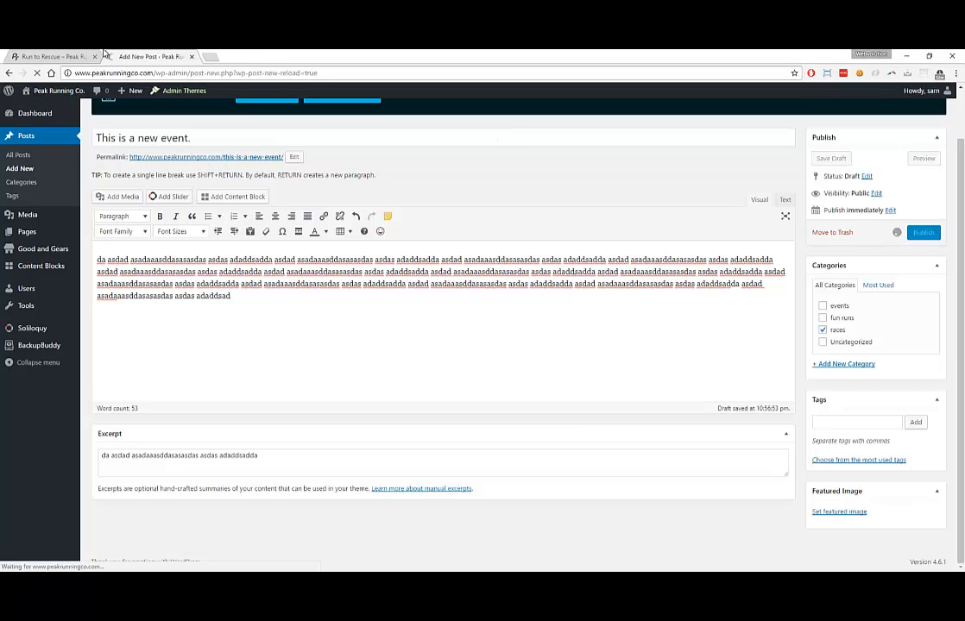
{"action": "left_click", "coordinate": [103, 56]}
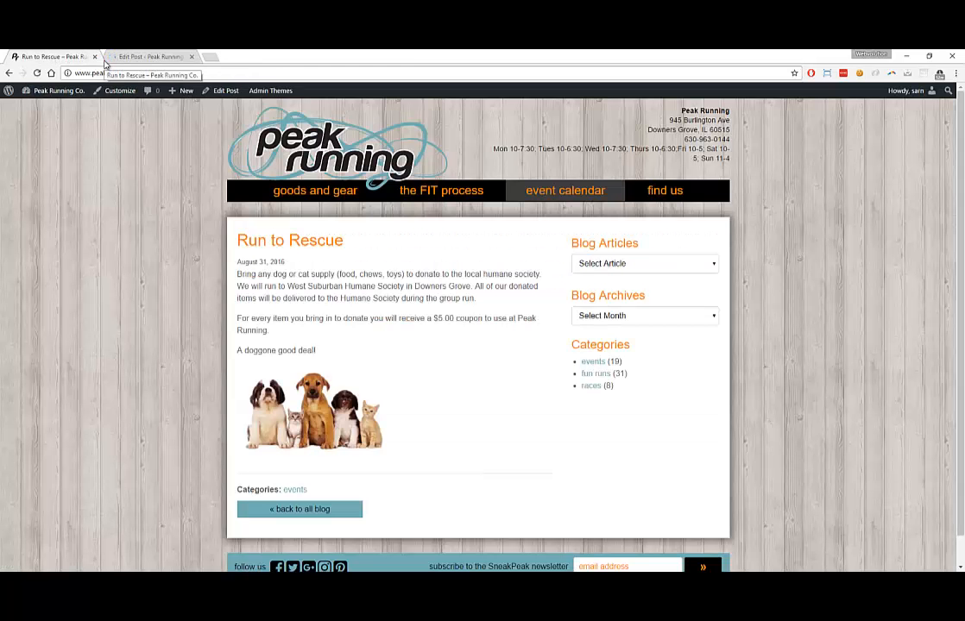
Open the new event's full article from the event calendar, then go back to the list
{"action": "left_click", "coordinate": [544, 193]}
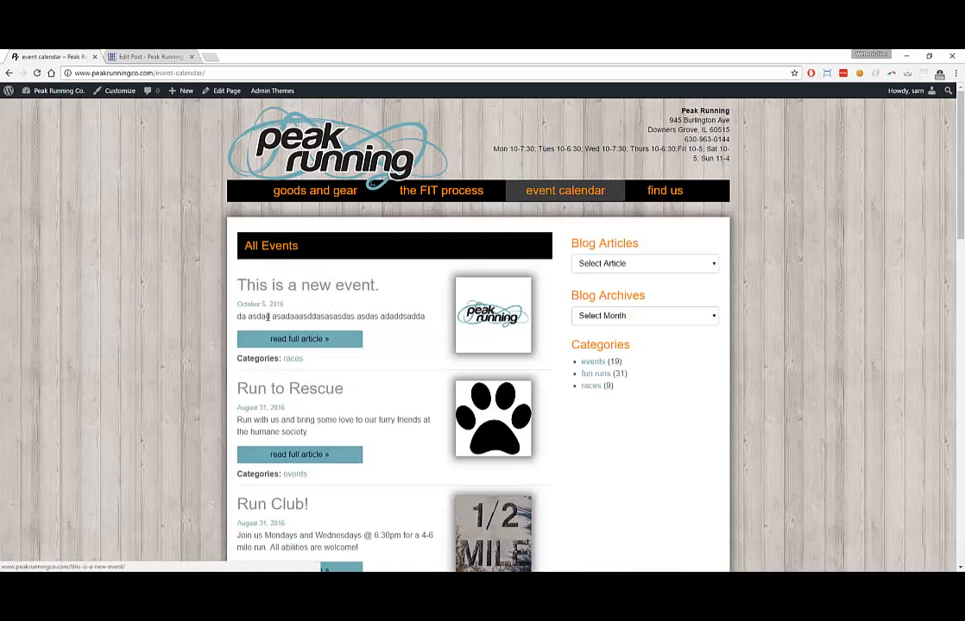
{"action": "left_click_drag", "start_coordinate": [238, 317], "coordinate": [307, 340]}
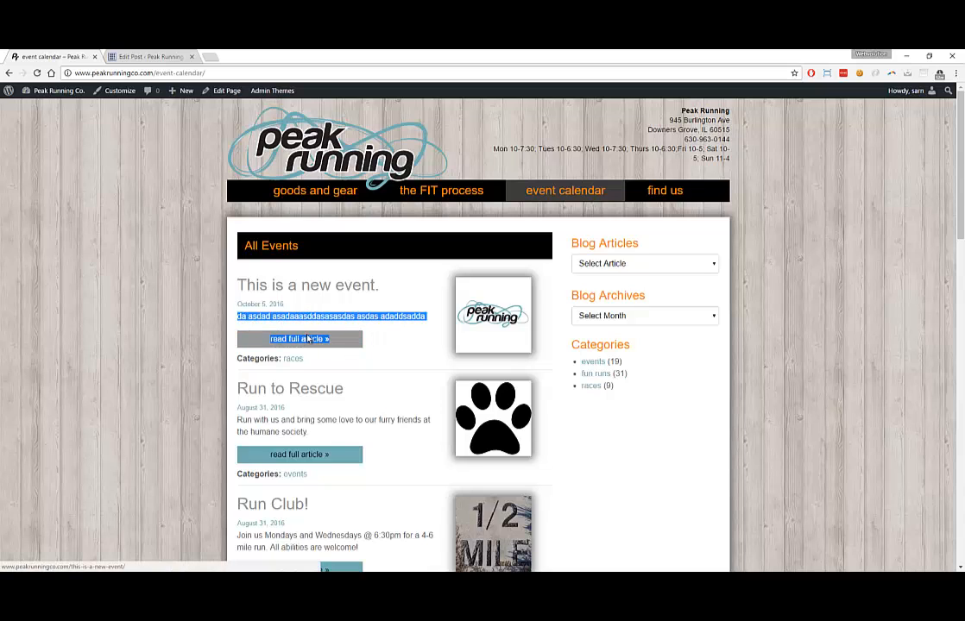
{"action": "left_click", "coordinate": [307, 339]}
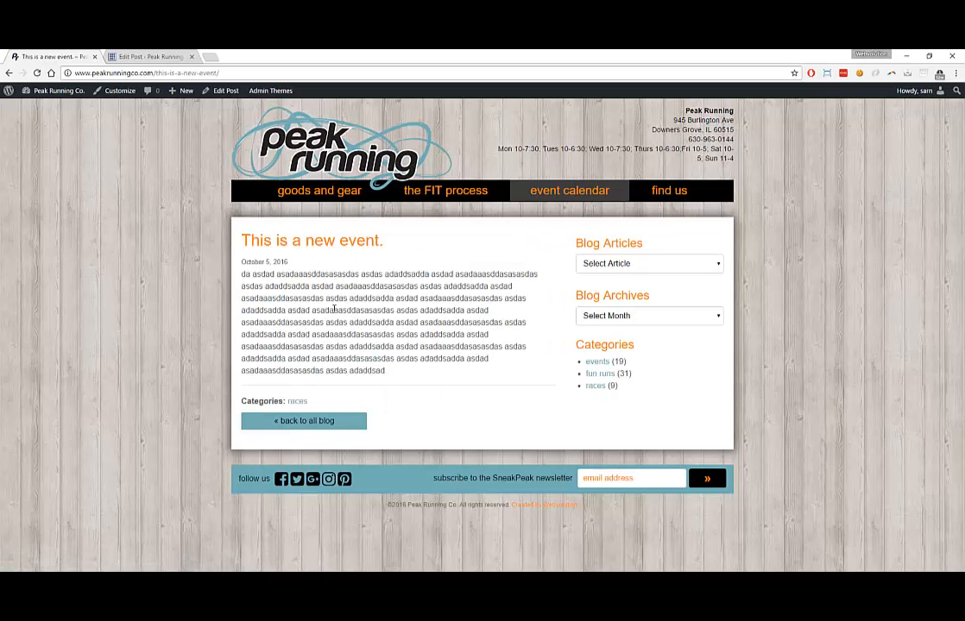
{"action": "left_click", "coordinate": [9, 72]}
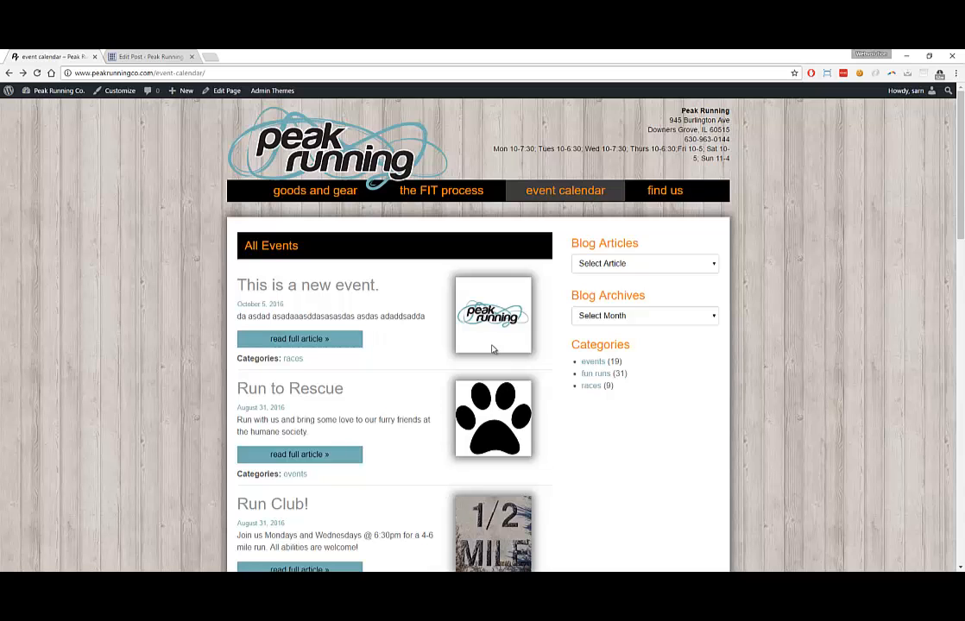
Review the event list, return to the Edit Post screen and shrink the browser to reveal the desktop
{"action": "scroll", "coordinate": [489, 350], "scroll_direction": "down", "scroll_amount": 3}
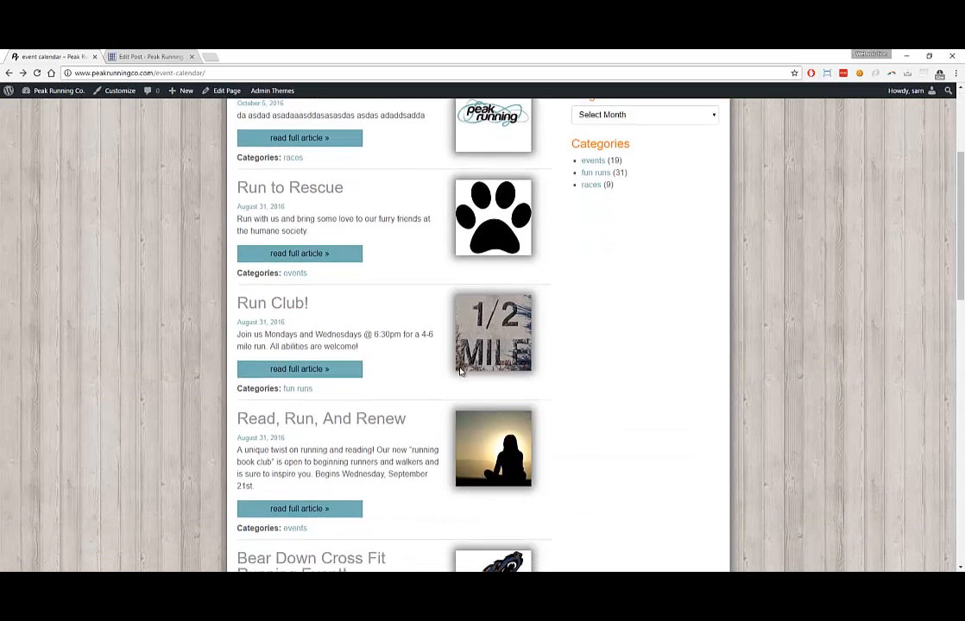
{"action": "scroll", "coordinate": [460, 370], "scroll_direction": "down", "scroll_amount": 2}
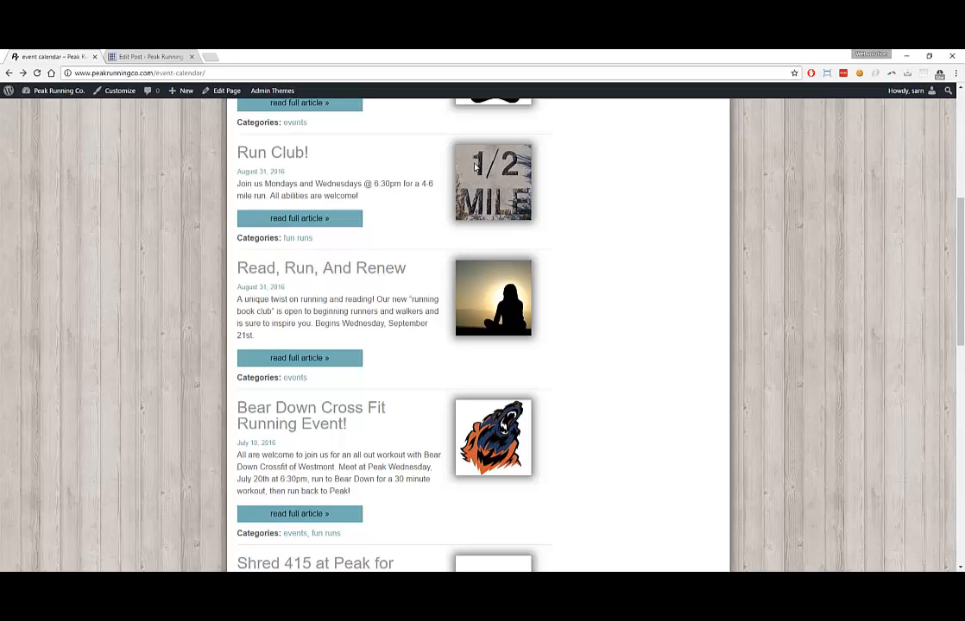
{"action": "scroll", "coordinate": [455, 164], "scroll_direction": "up", "scroll_amount": 4}
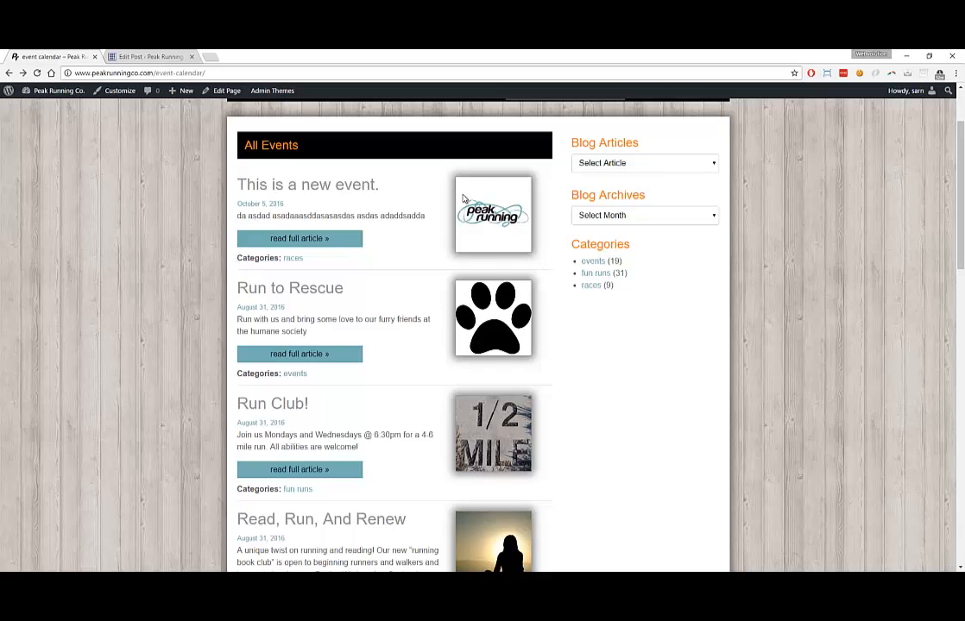
{"action": "scroll", "coordinate": [463, 201], "scroll_direction": "up", "scroll_amount": 1}
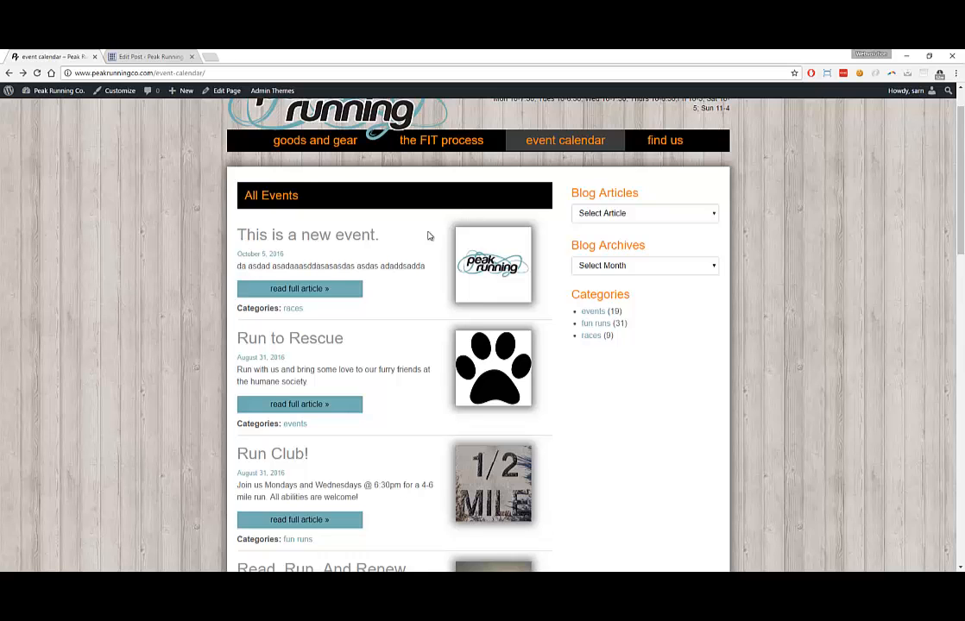
{"action": "left_click", "coordinate": [148, 57]}
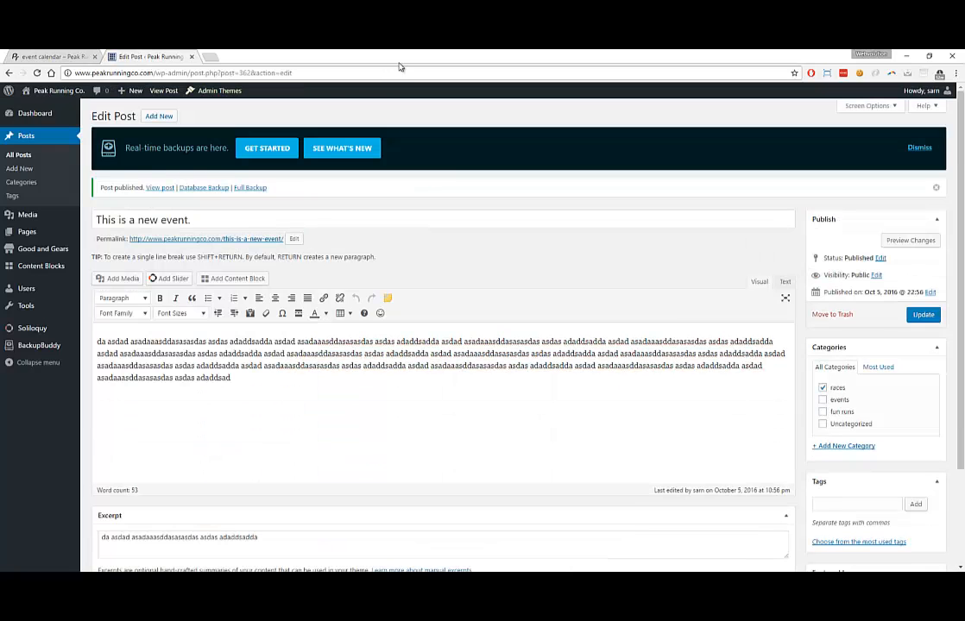
{"action": "left_click_drag", "start_coordinate": [400, 67], "coordinate": [50, 238]}
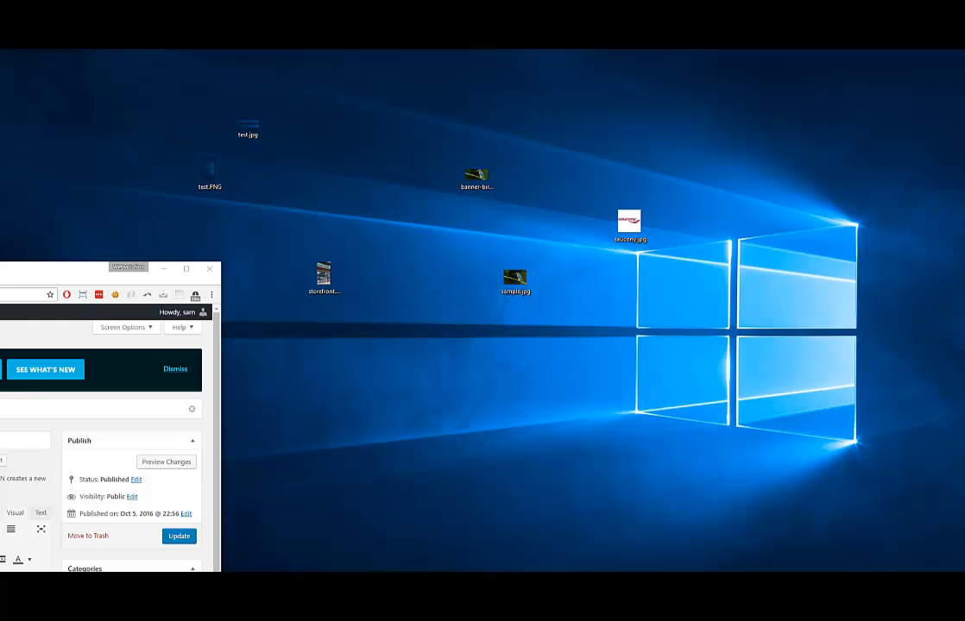
Check the detailed properties of the TEW11835 image on the desktop
{"action": "left_click", "coordinate": [399, 330]}
{"action": "right_click", "coordinate": [401, 325]}
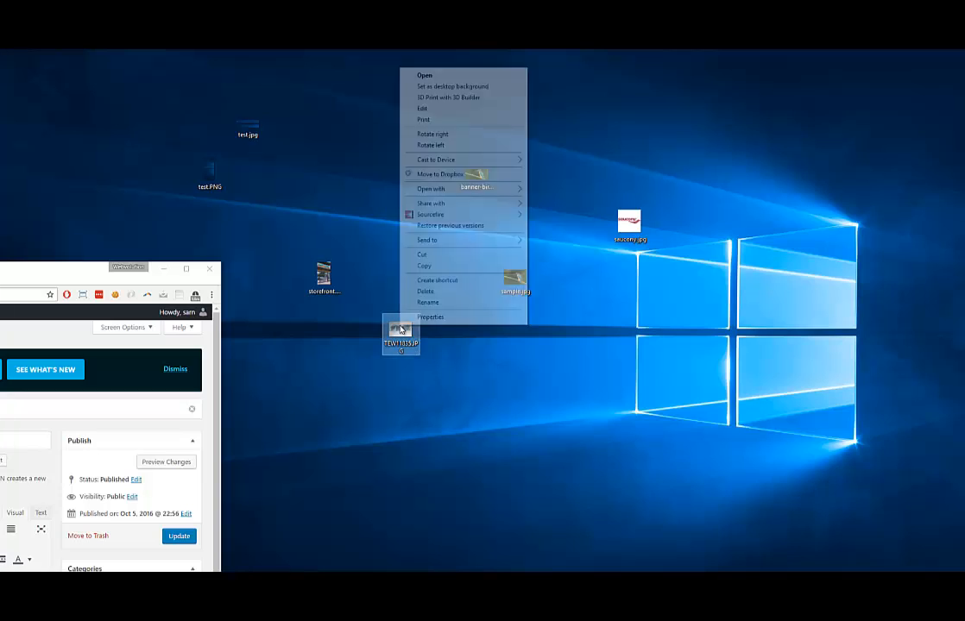
{"action": "left_click", "coordinate": [416, 317]}
{"action": "left_click", "coordinate": [466, 335]}
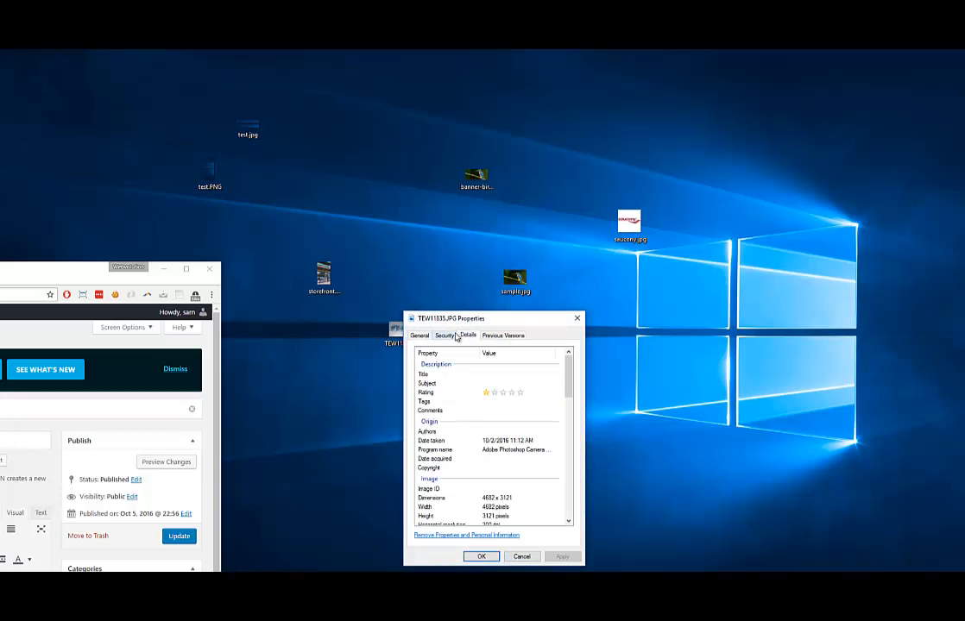
{"action": "left_click", "coordinate": [577, 319]}
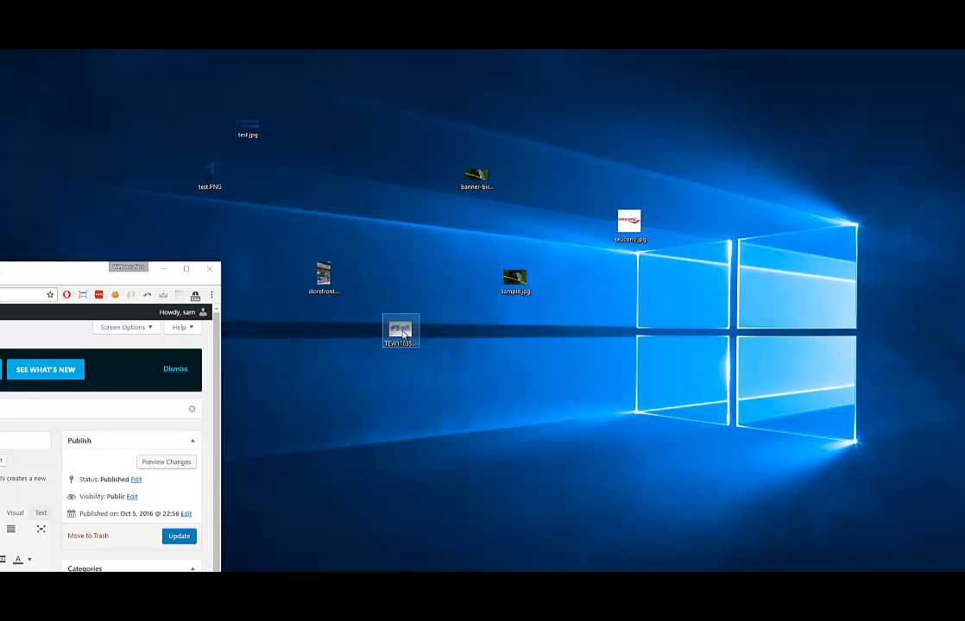
Open TEW11835 in Photos and move the browser window to the middle of the screen
{"action": "double_click", "coordinate": [402, 332]}
{"action": "left_click_drag", "start_coordinate": [476, 218], "coordinate": [533, 271]}
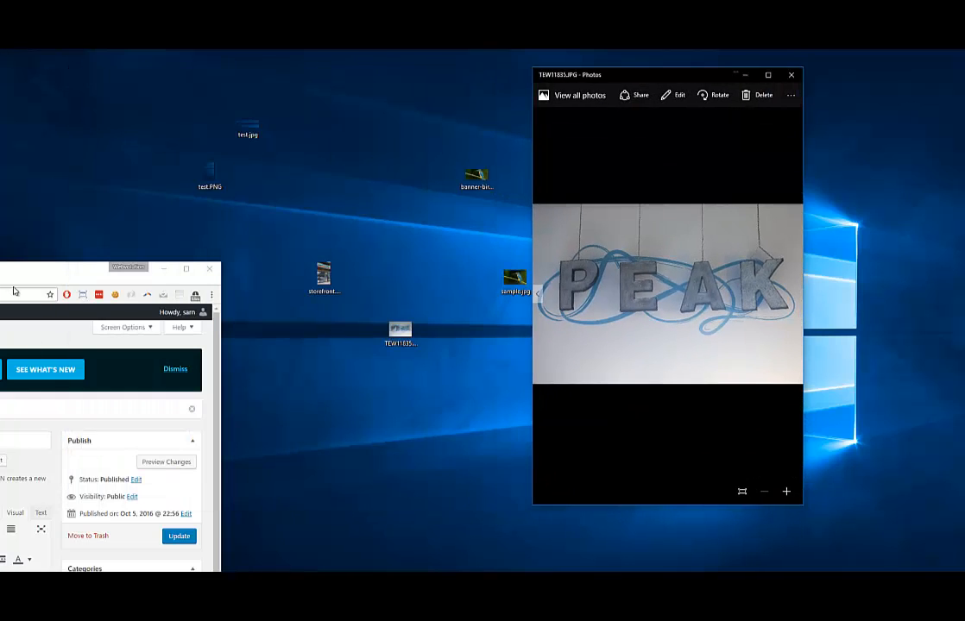
{"action": "left_click_drag", "start_coordinate": [13, 278], "coordinate": [574, 212]}
Bring the 'This is a new event.' edit screen back full-screen, scrolled down to Featured Image
{"action": "left_click", "coordinate": [324, 216]}
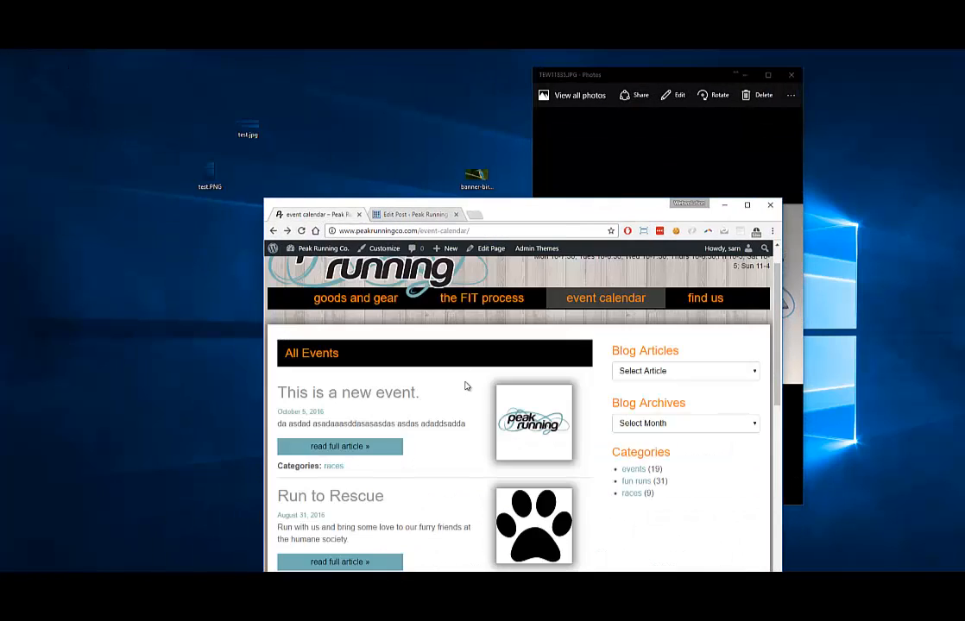
{"action": "scroll", "coordinate": [463, 387], "scroll_direction": "down", "scroll_amount": 3}
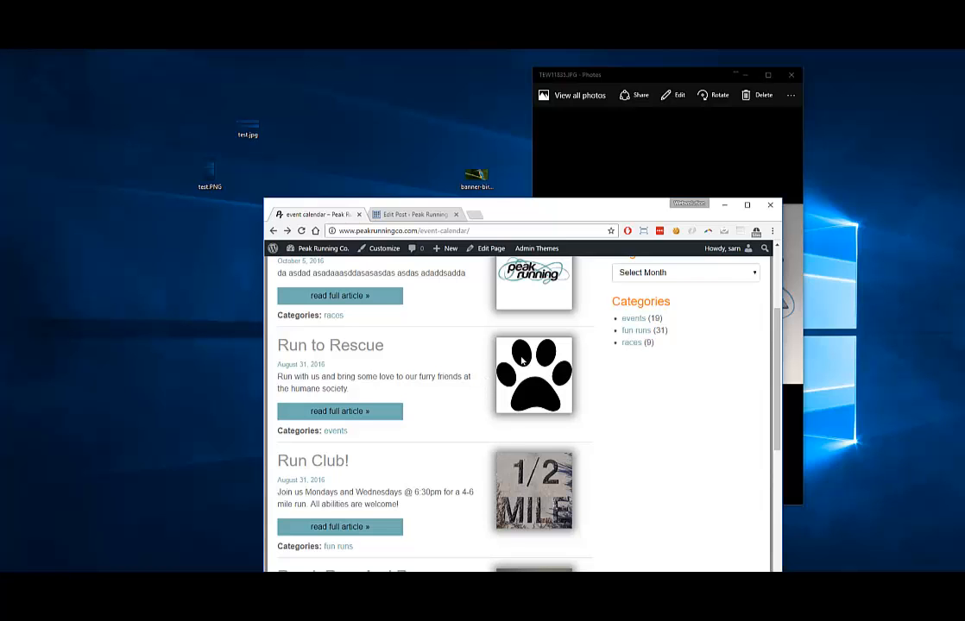
{"action": "left_click_drag", "start_coordinate": [560, 213], "coordinate": [353, 96]}
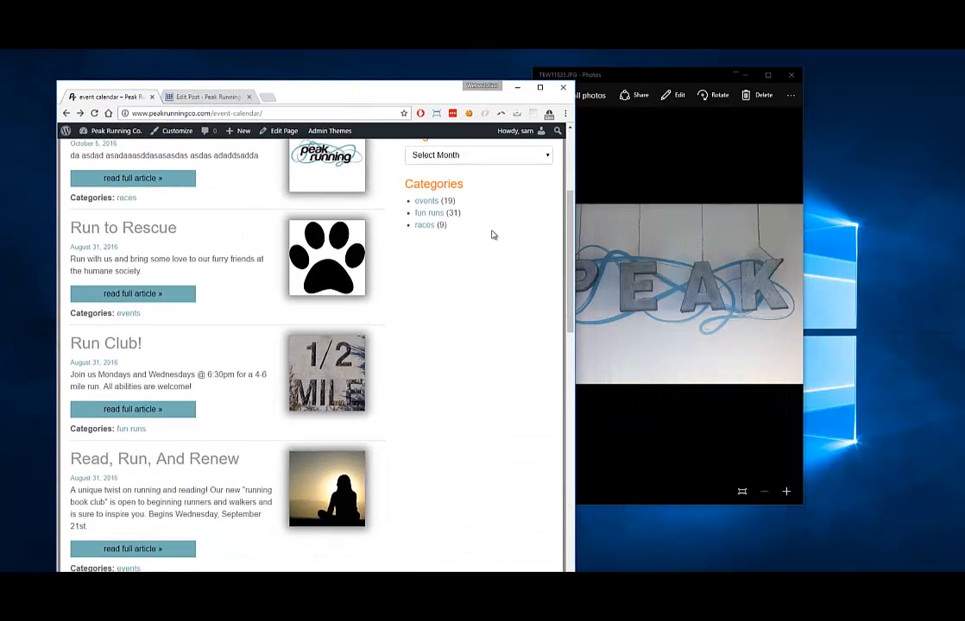
{"action": "scroll", "coordinate": [406, 321], "scroll_direction": "down", "scroll_amount": 5}
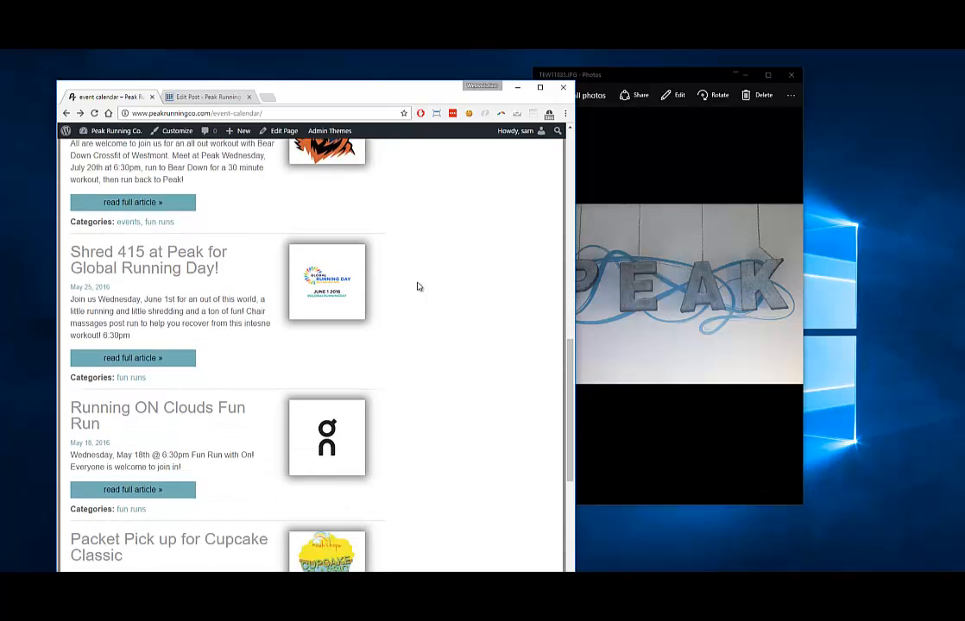
{"action": "scroll", "coordinate": [389, 193], "scroll_direction": "up", "scroll_amount": 8}
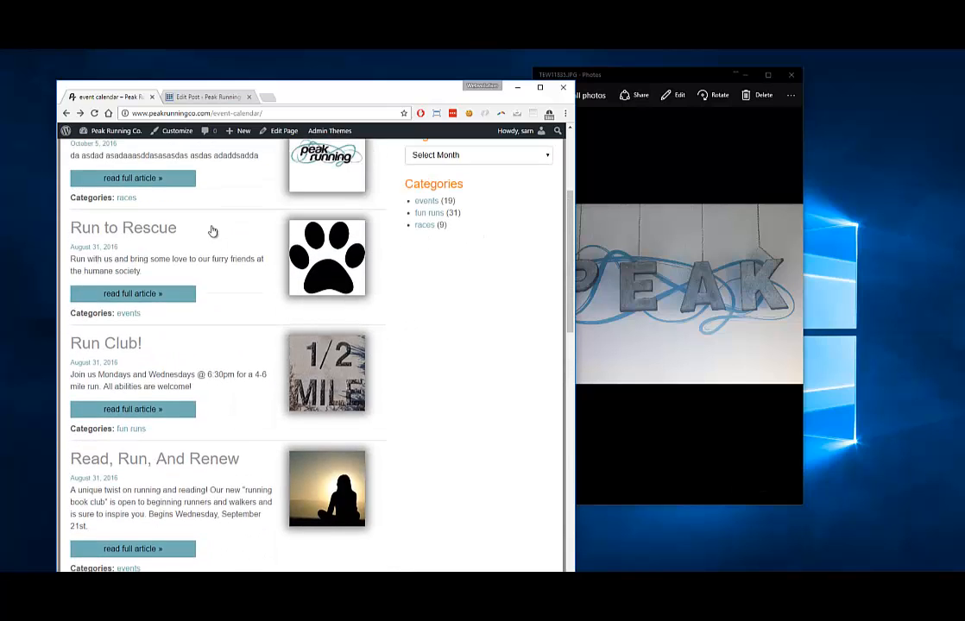
{"action": "left_click", "coordinate": [183, 97]}
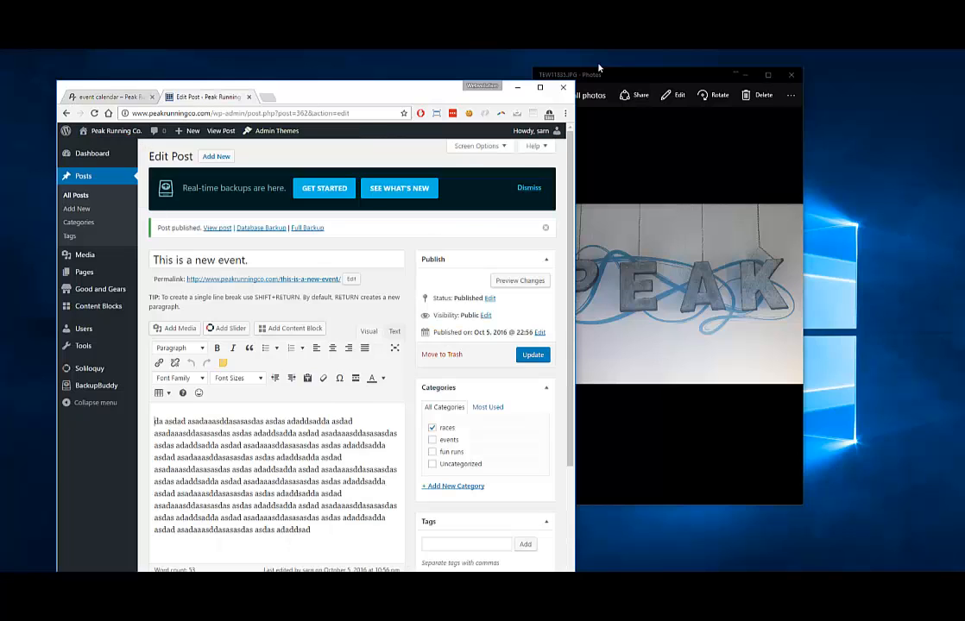
{"action": "left_click", "coordinate": [540, 87]}
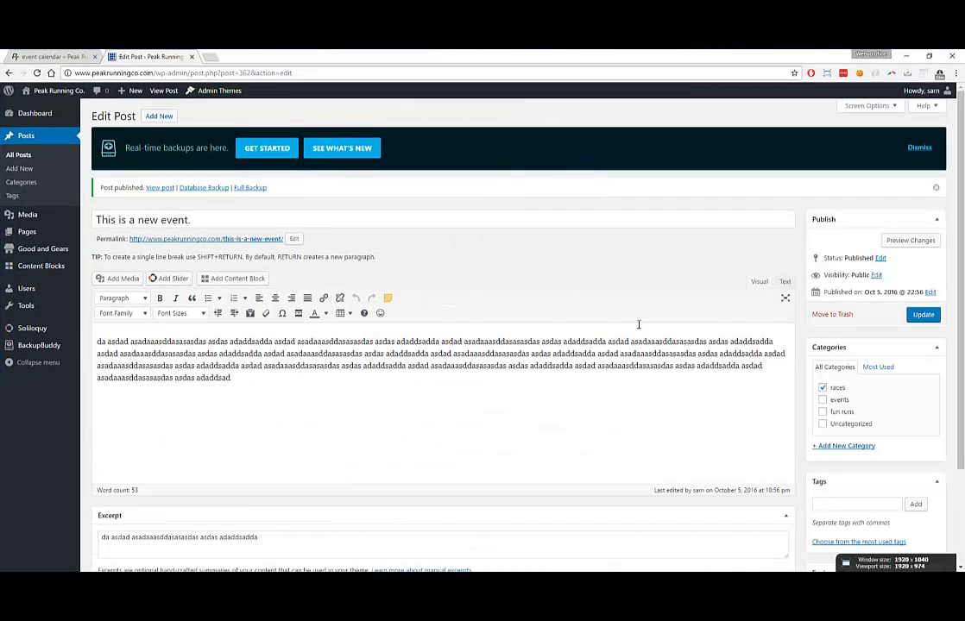
{"action": "scroll", "coordinate": [636, 323], "scroll_direction": "down", "scroll_amount": 3}
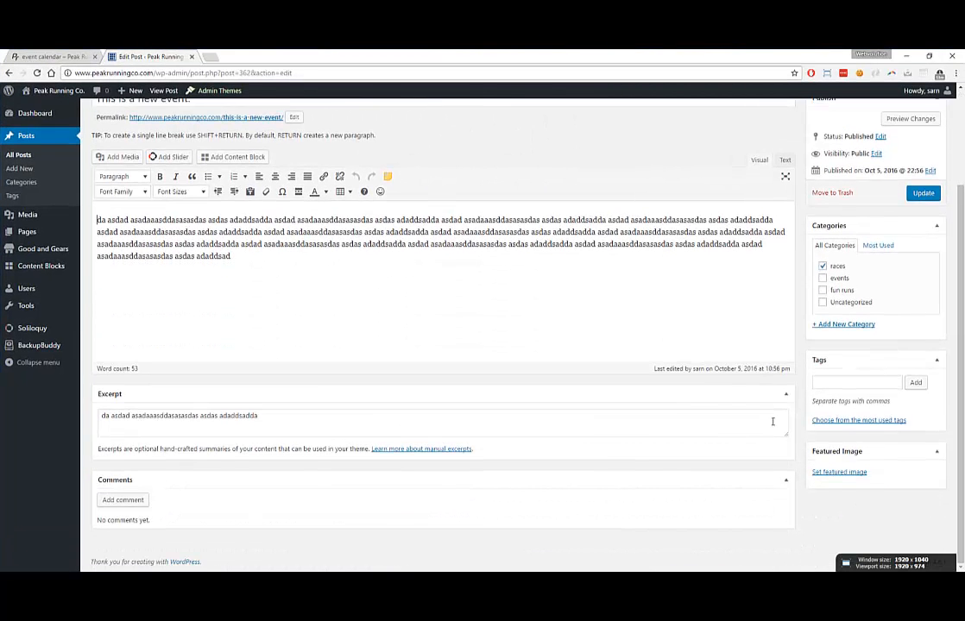
Open the featured image picker, close Photos and drag TEW11835 from the desktop into the Media Library
{"action": "left_click", "coordinate": [838, 473]}
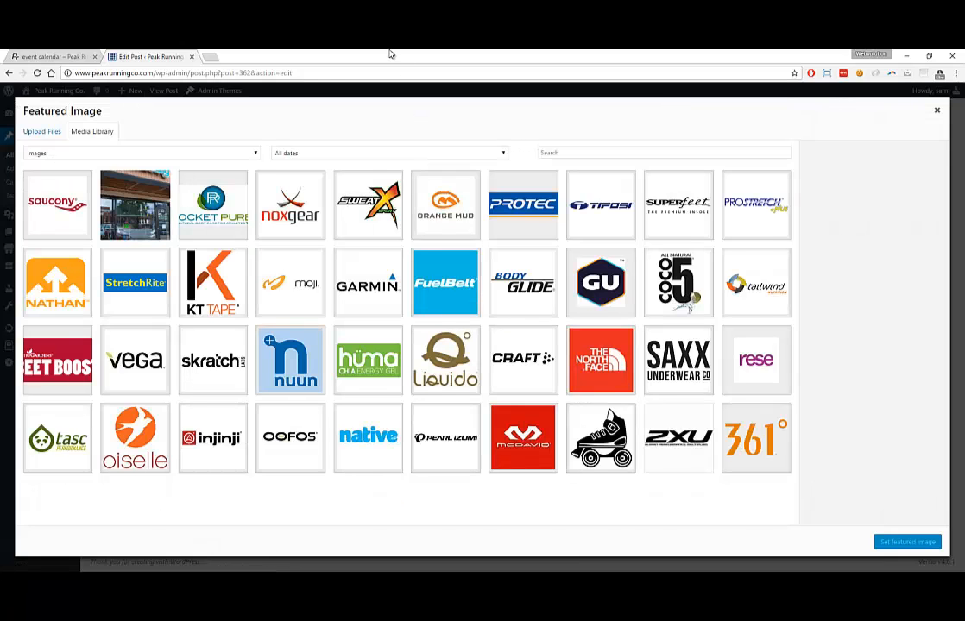
{"action": "left_click_drag", "start_coordinate": [390, 54], "coordinate": [788, 90]}
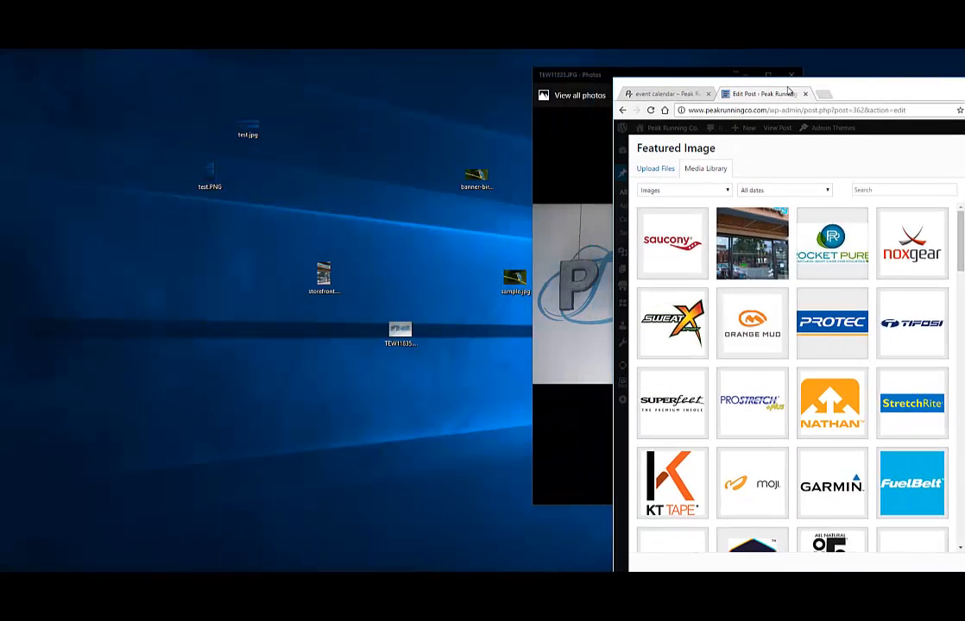
{"action": "left_click_drag", "start_coordinate": [580, 74], "coordinate": [282, 98]}
{"action": "left_click", "coordinate": [492, 99]}
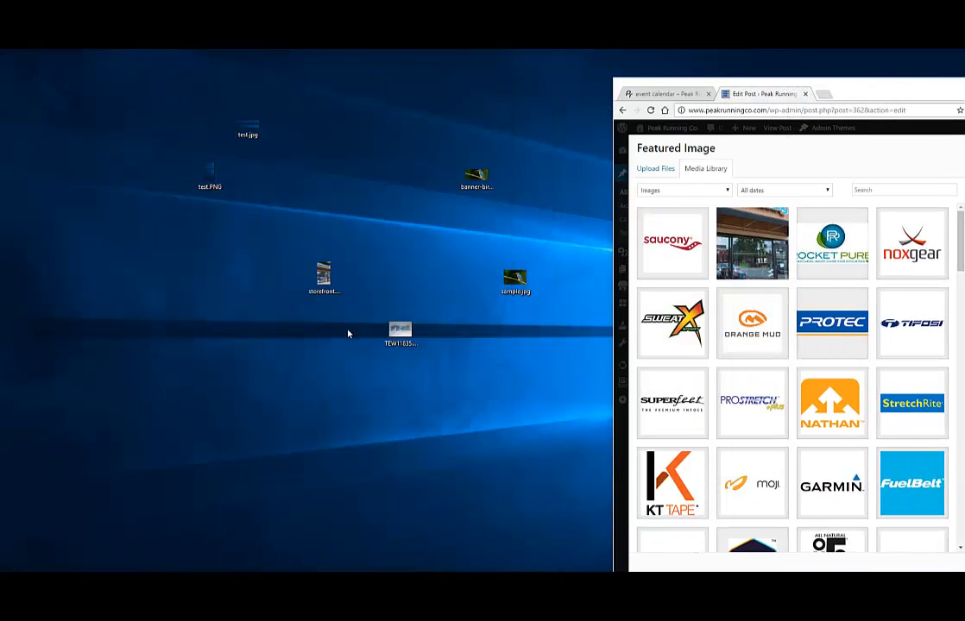
{"action": "left_click_drag", "start_coordinate": [391, 337], "coordinate": [777, 280]}
Reposition the browser window to expose the desktop files
{"action": "left_click_drag", "start_coordinate": [873, 82], "coordinate": [608, 64]}
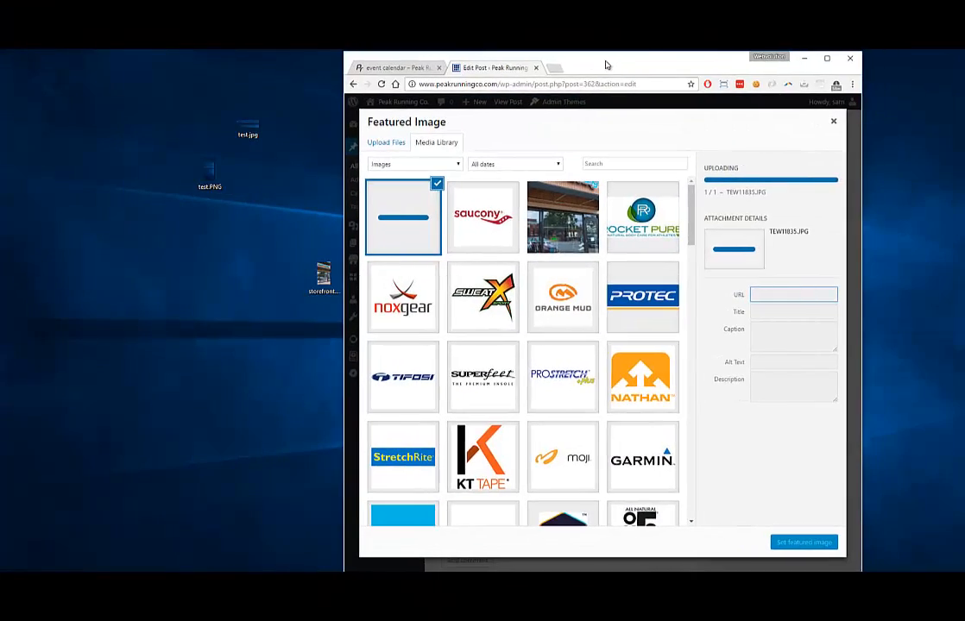
{"action": "double_click", "coordinate": [607, 64]}
{"action": "left_click", "coordinate": [929, 58]}
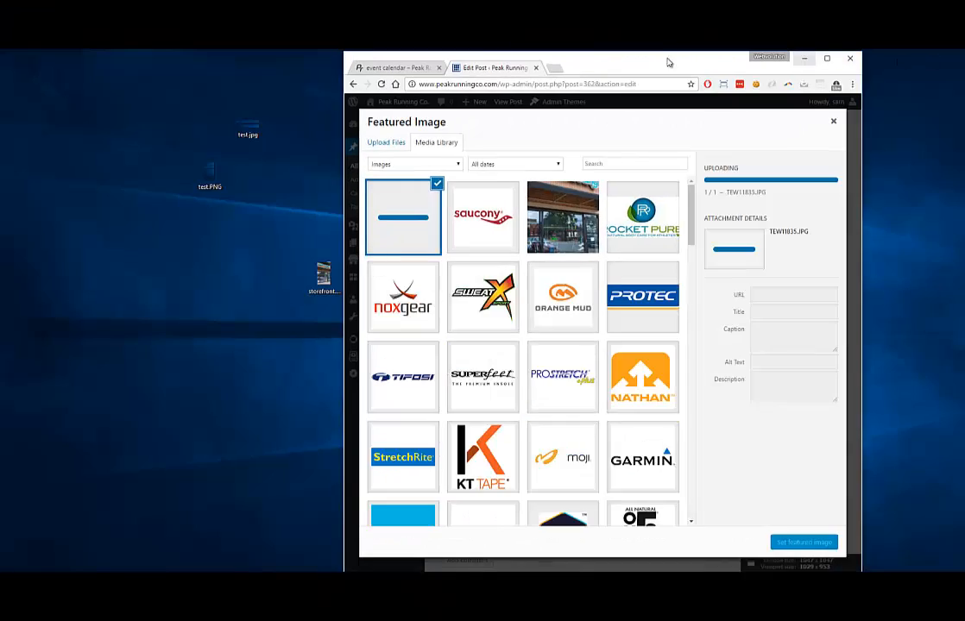
{"action": "left_click_drag", "start_coordinate": [666, 62], "coordinate": [872, 71]}
Review TEW11835's security, detail and general properties, then maximize the browser again
{"action": "right_click", "coordinate": [407, 331]}
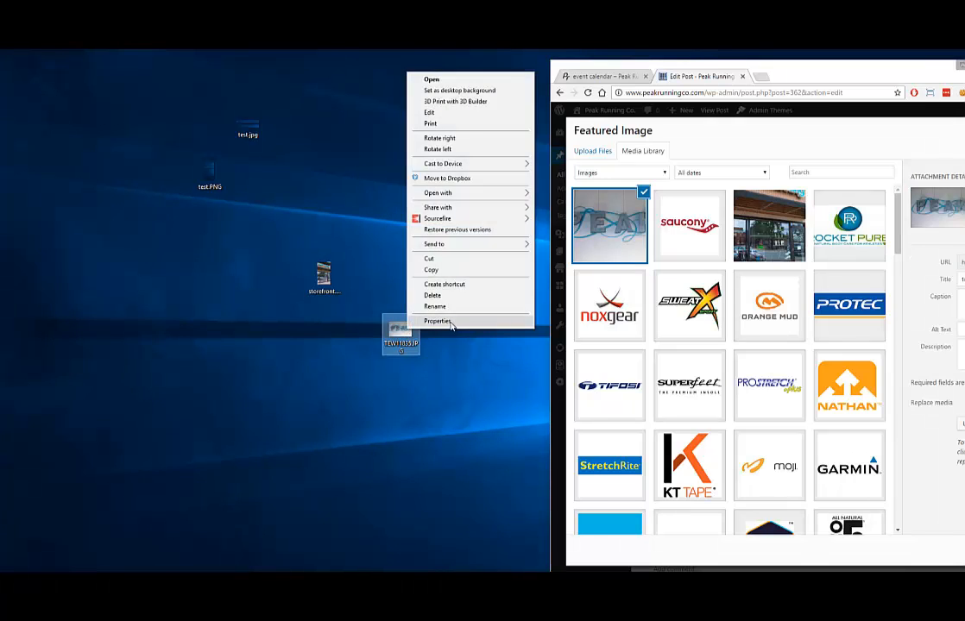
{"action": "left_click", "coordinate": [436, 319]}
{"action": "left_click", "coordinate": [451, 336]}
{"action": "left_click", "coordinate": [475, 335]}
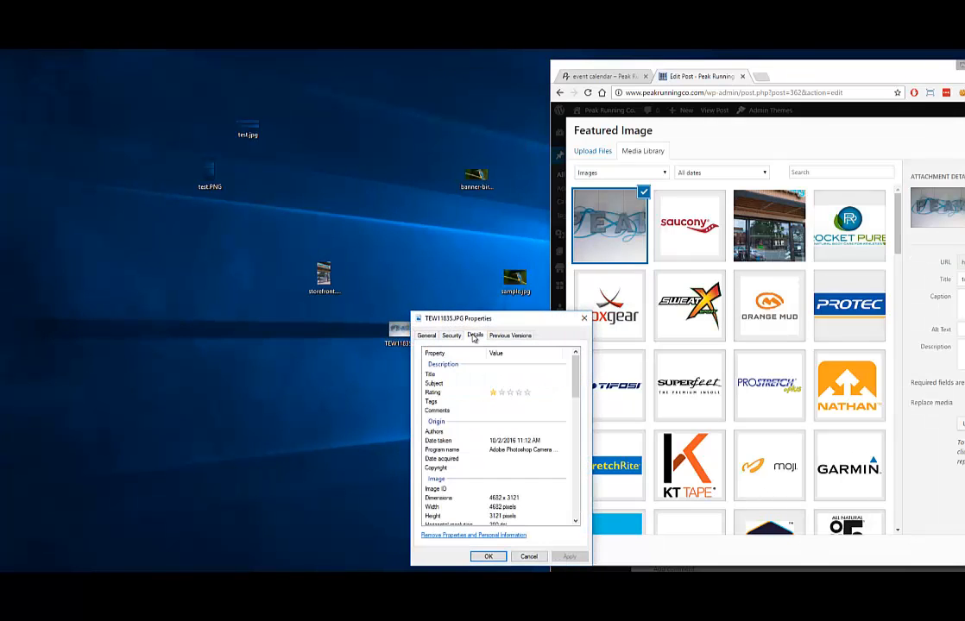
{"action": "scroll", "coordinate": [478, 367], "scroll_direction": "down", "scroll_amount": 4}
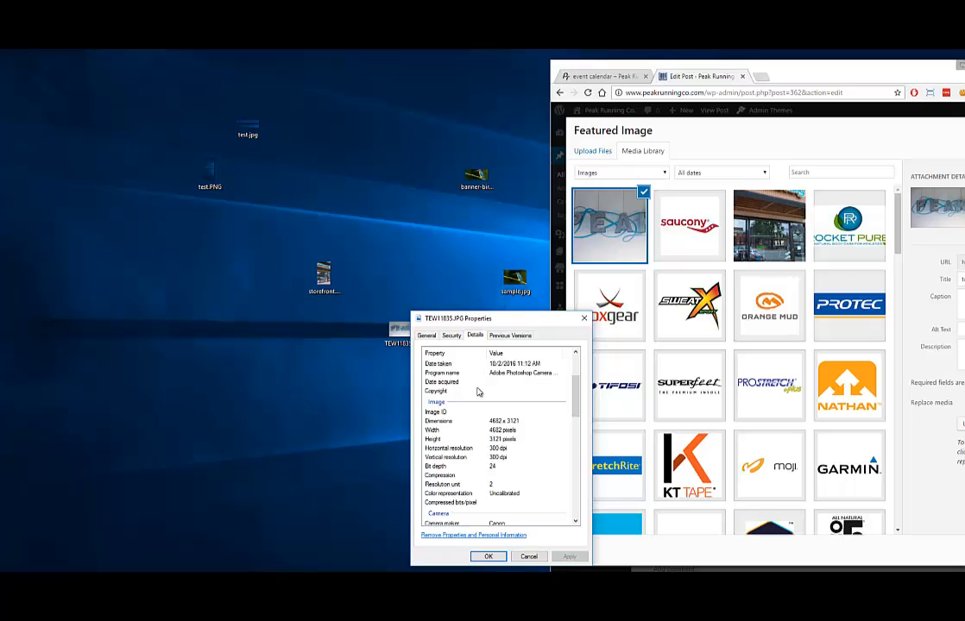
{"action": "scroll", "coordinate": [475, 398], "scroll_direction": "down", "scroll_amount": 4}
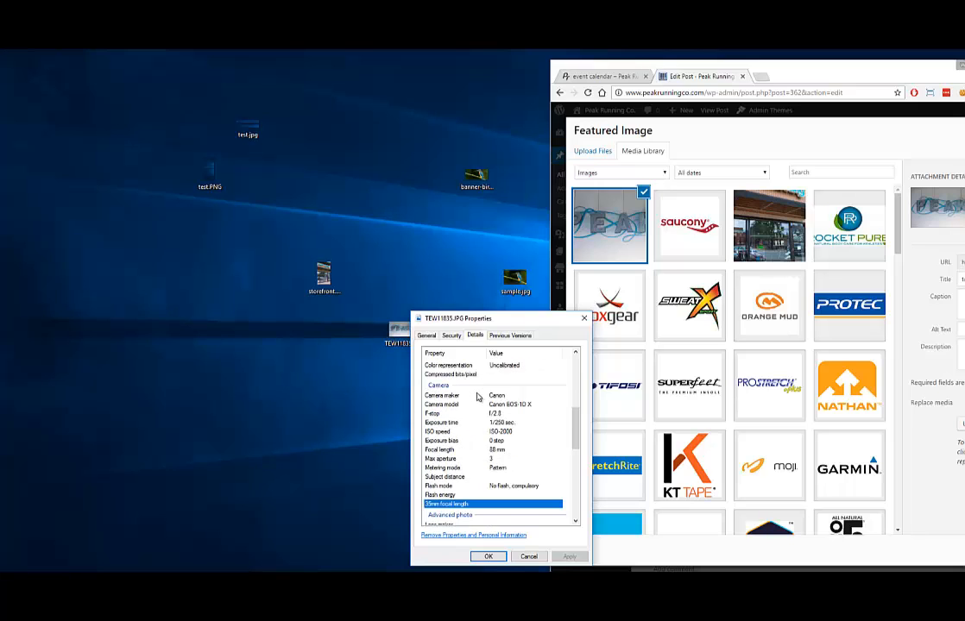
{"action": "scroll", "coordinate": [467, 387], "scroll_direction": "up", "scroll_amount": 6}
{"action": "left_click", "coordinate": [427, 335]}
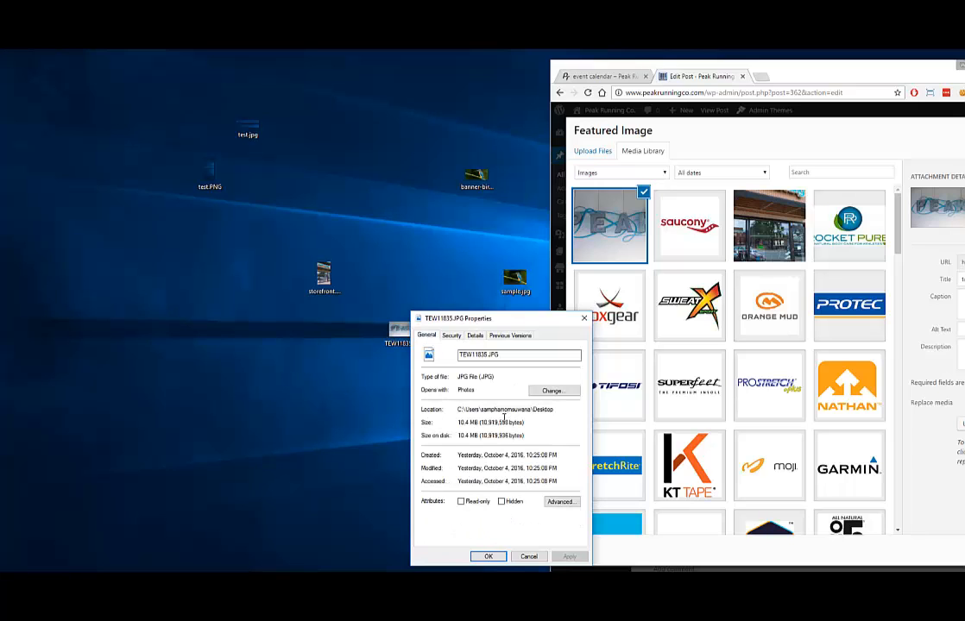
{"action": "left_click", "coordinate": [527, 557]}
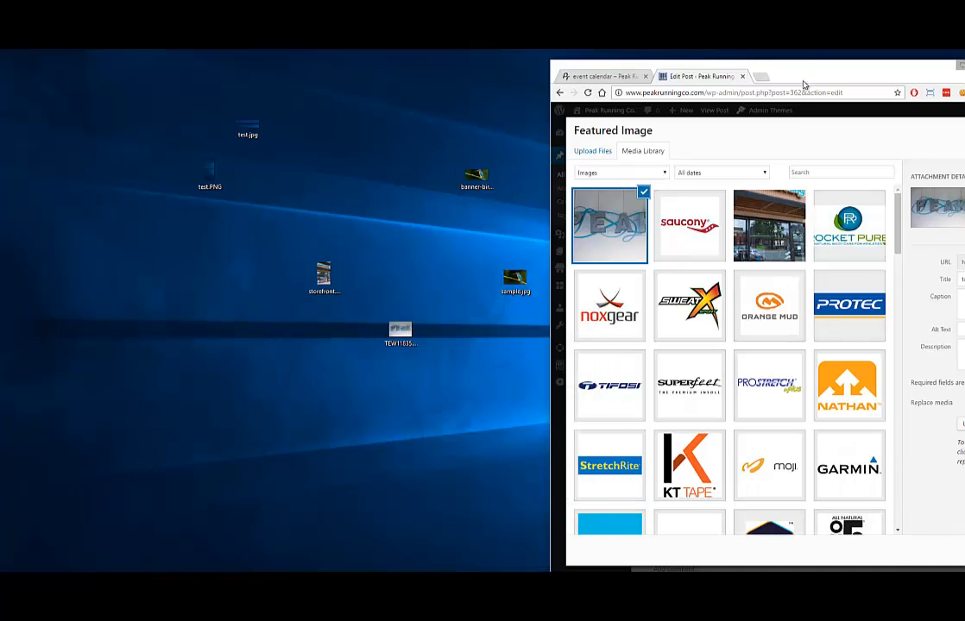
{"action": "double_click", "coordinate": [714, 66]}
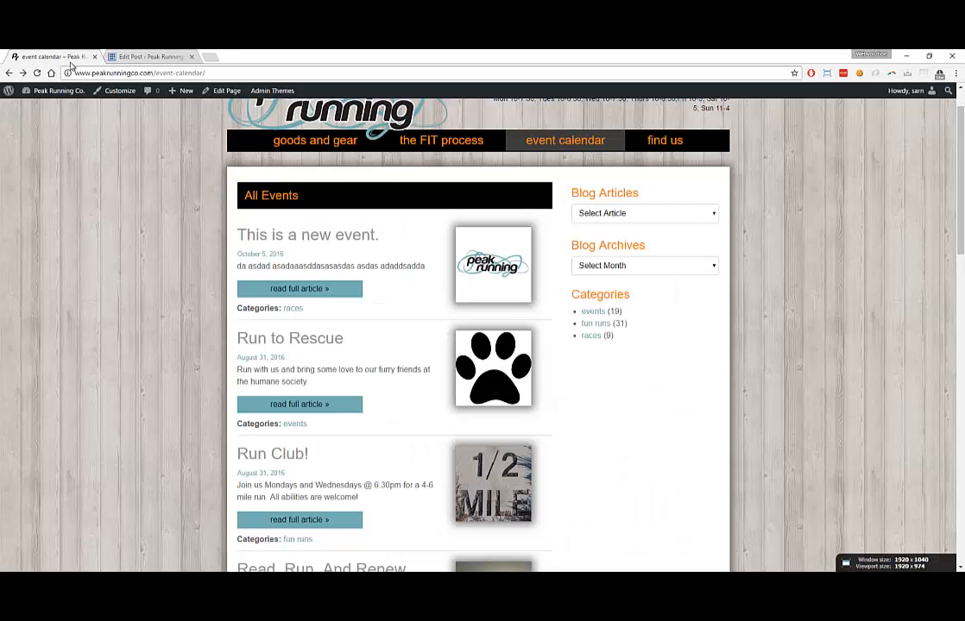
{"action": "left_click", "coordinate": [57, 55]}
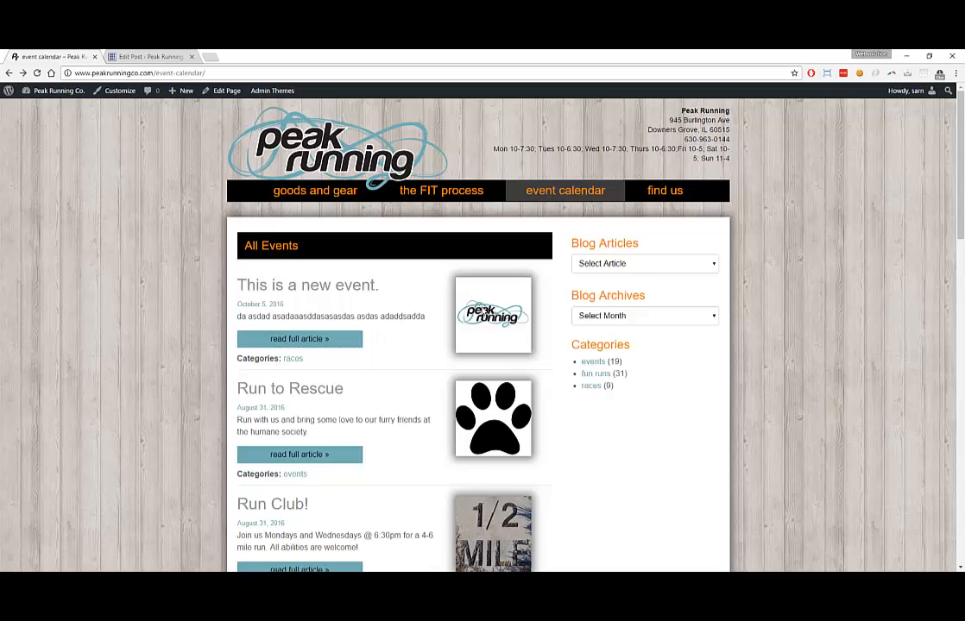
Scroll through the event calendar, then return to the Featured Image picker showing TEW11835.jpg
{"action": "scroll", "coordinate": [483, 237], "scroll_direction": "down", "scroll_amount": 5}
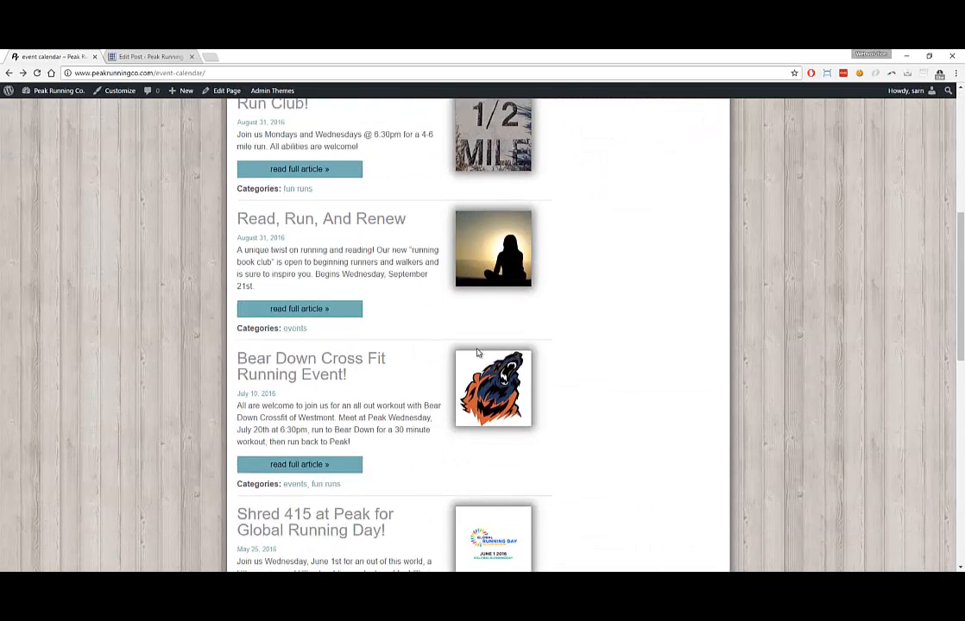
{"action": "scroll", "coordinate": [484, 238], "scroll_direction": "up", "scroll_amount": 3}
{"action": "scroll", "coordinate": [495, 163], "scroll_direction": "down", "scroll_amount": 10}
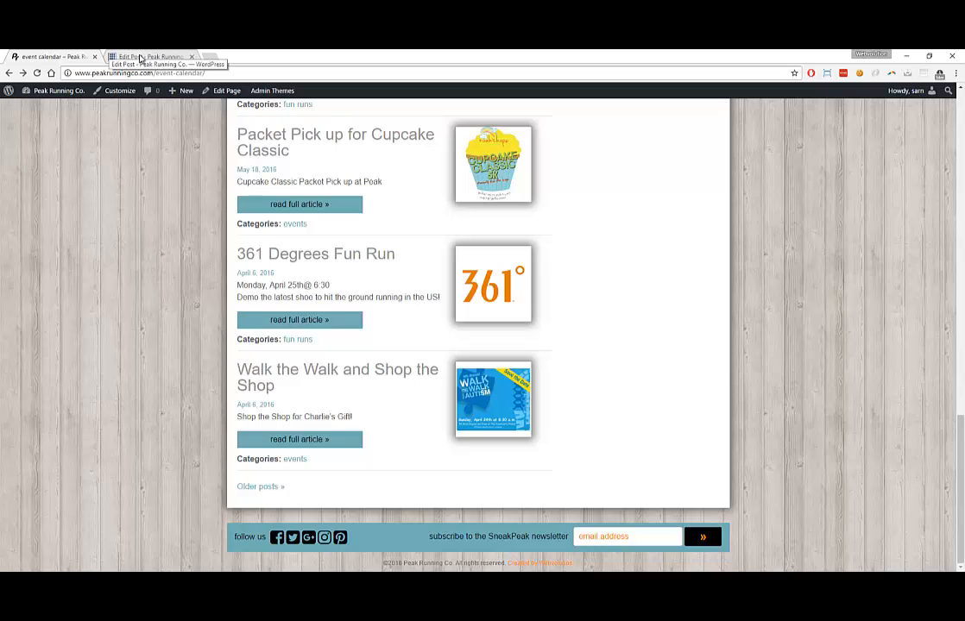
{"action": "left_click", "coordinate": [143, 57]}
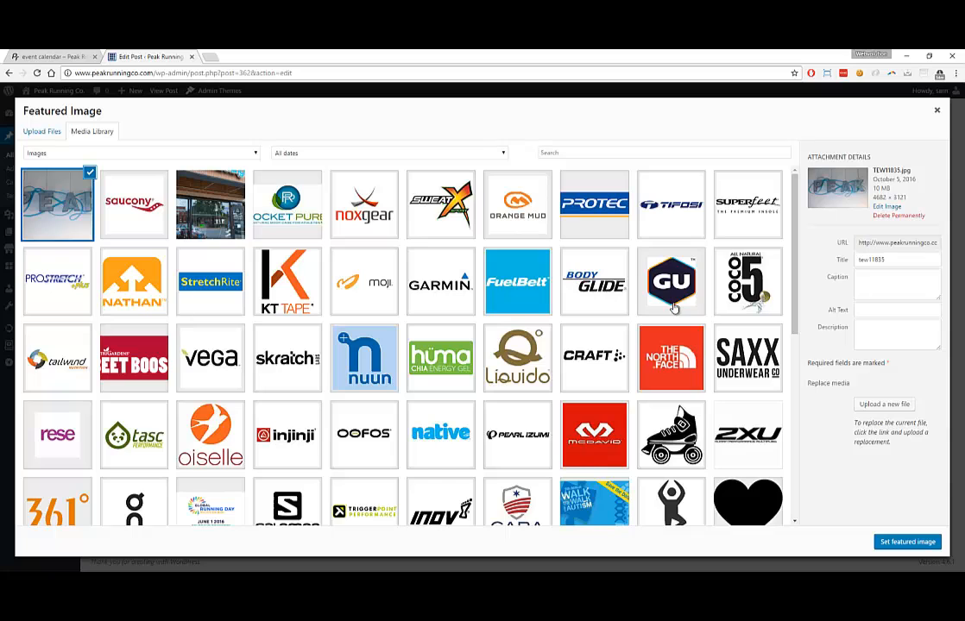
Set the PEAK photo as featured image, update the post, and check its event calendar thumbnail
{"action": "left_click", "coordinate": [896, 542]}
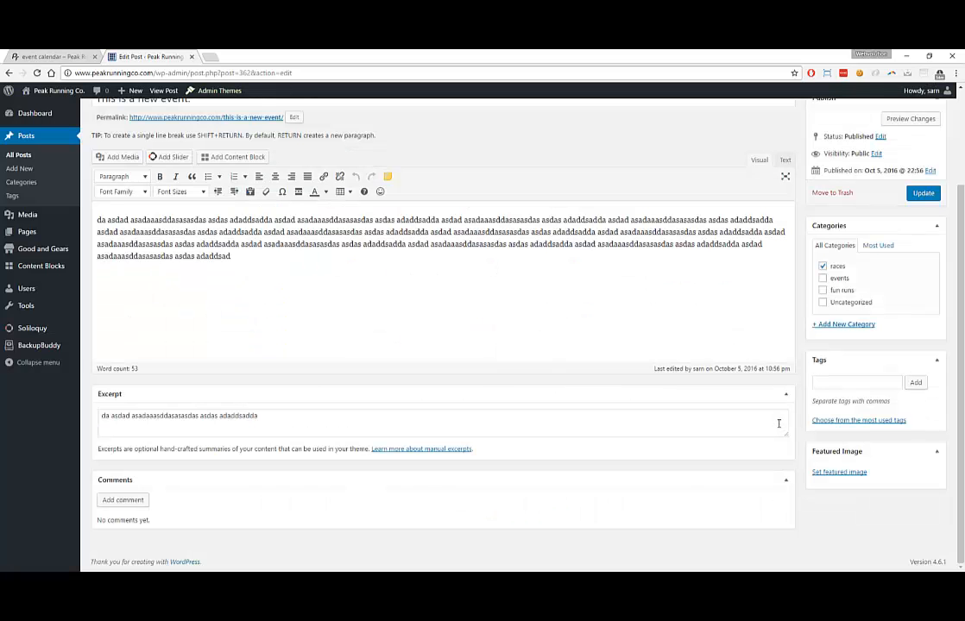
{"action": "left_click", "coordinate": [921, 193]}
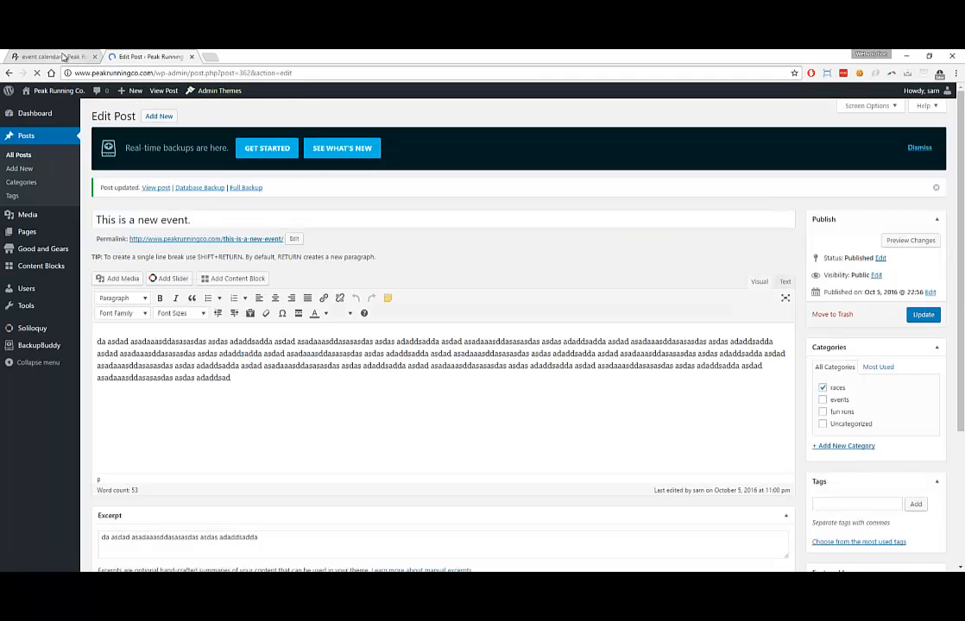
{"action": "left_click", "coordinate": [63, 57]}
{"action": "scroll", "coordinate": [155, 168], "scroll_direction": "up", "scroll_amount": 15}
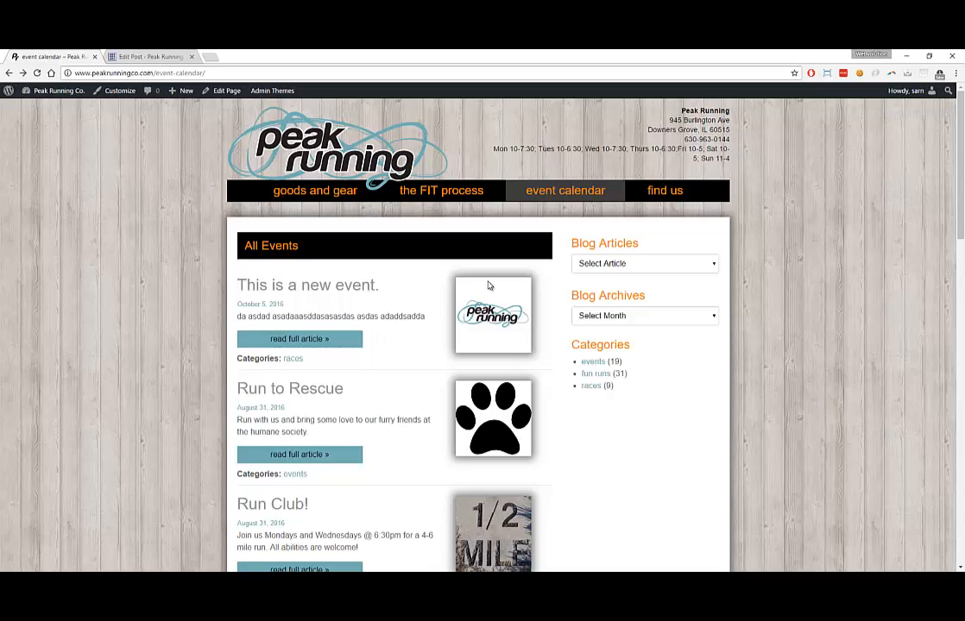
{"action": "left_click", "coordinate": [398, 290]}
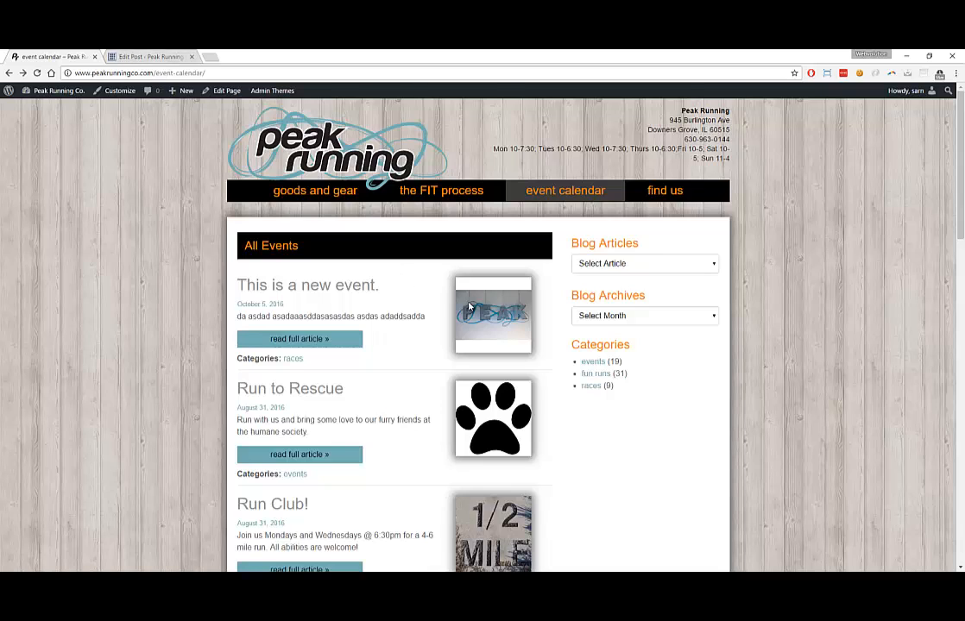
{"action": "left_click", "coordinate": [120, 55]}
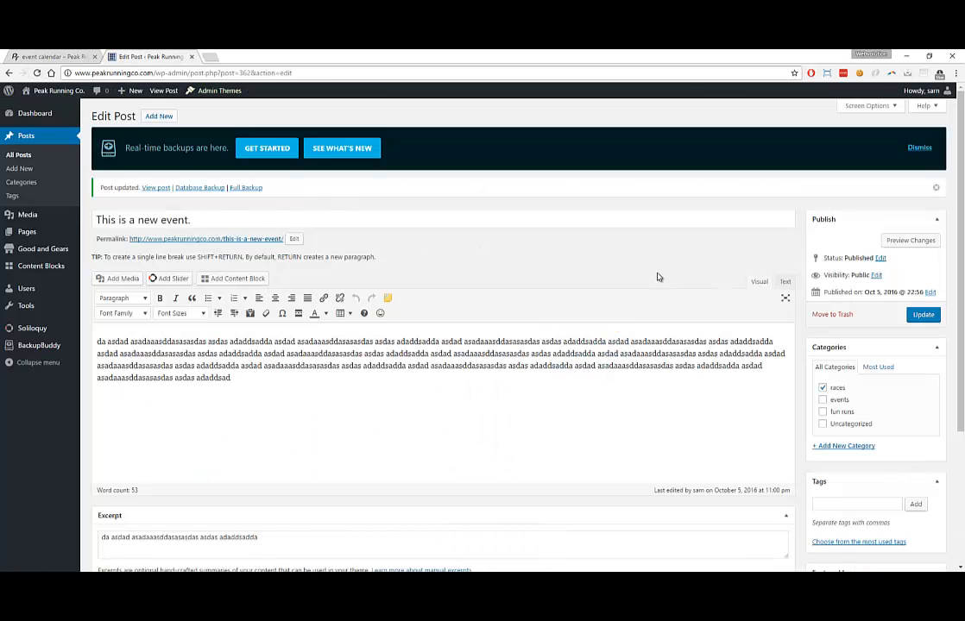
Open paw.png's details in the Media Library to confirm 150 × 144, then minimize Chrome
{"action": "left_click", "coordinate": [22, 214]}
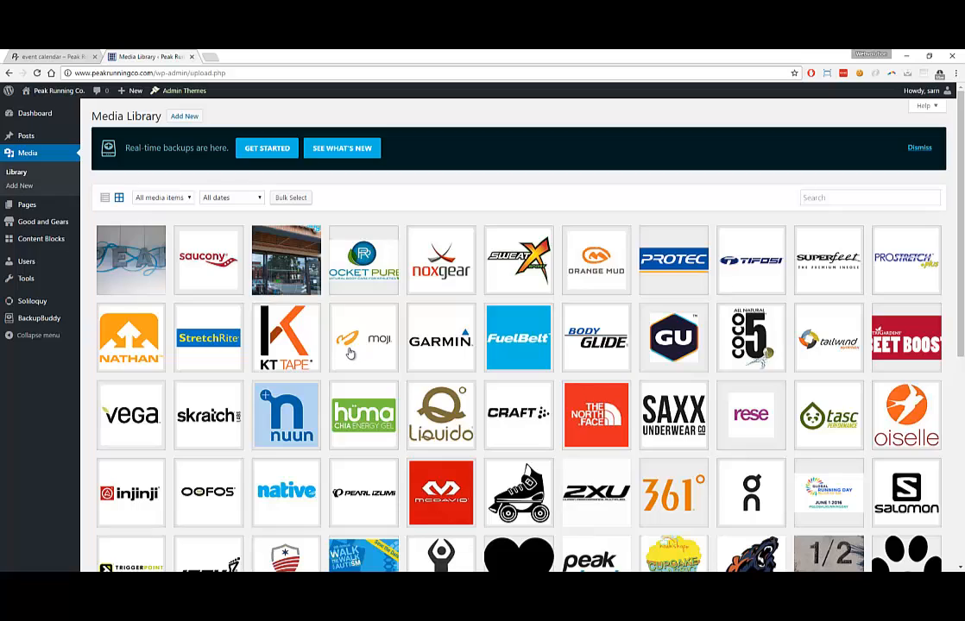
{"action": "scroll", "coordinate": [331, 316], "scroll_direction": "down", "scroll_amount": 3}
{"action": "scroll", "coordinate": [385, 363], "scroll_direction": "down", "scroll_amount": 3}
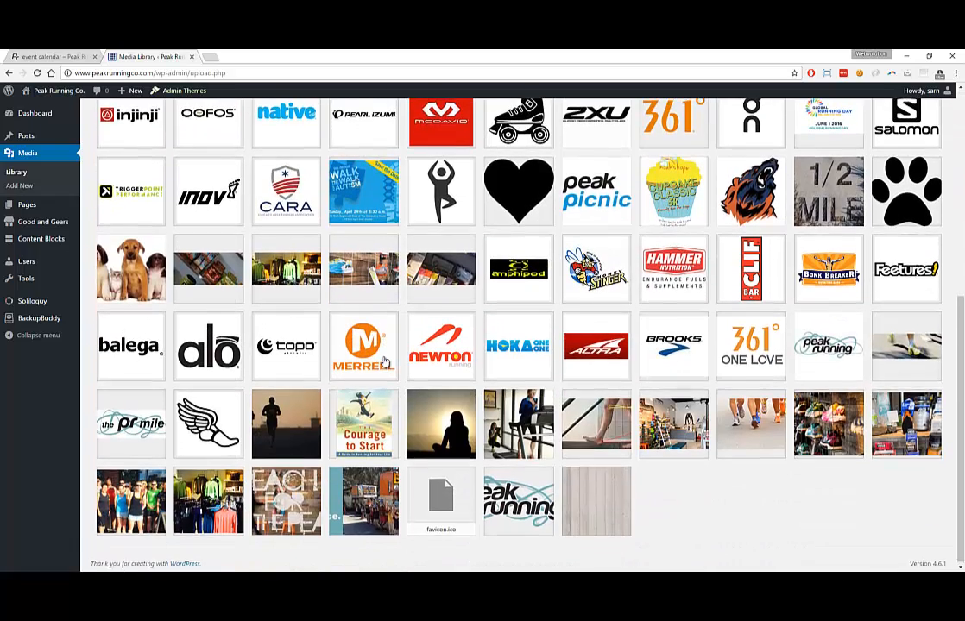
{"action": "scroll", "coordinate": [385, 362], "scroll_direction": "up", "scroll_amount": 1}
{"action": "left_click", "coordinate": [902, 285]}
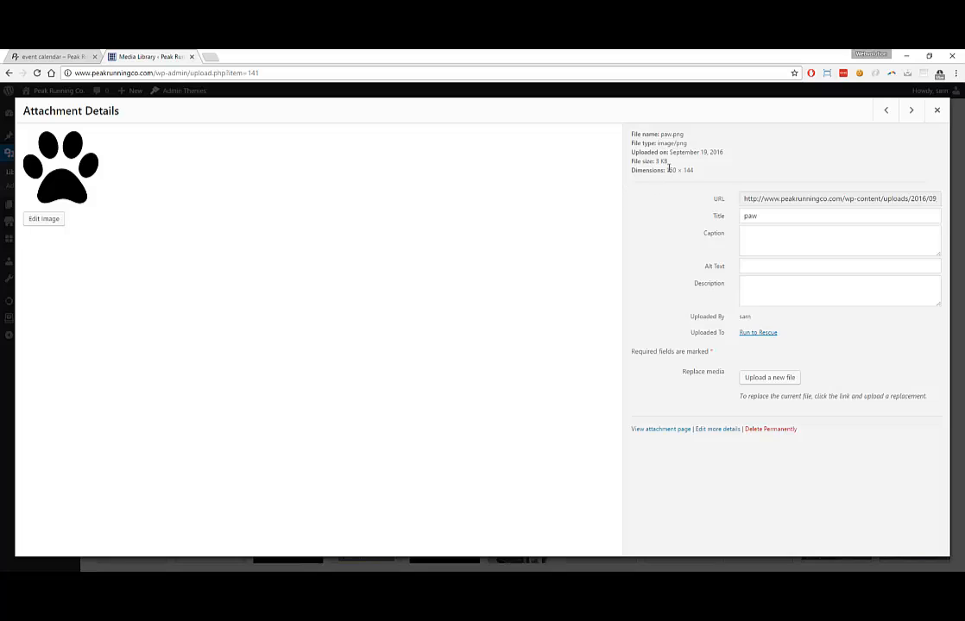
{"action": "left_click_drag", "start_coordinate": [671, 170], "coordinate": [701, 174]}
{"action": "left_click", "coordinate": [907, 57]}
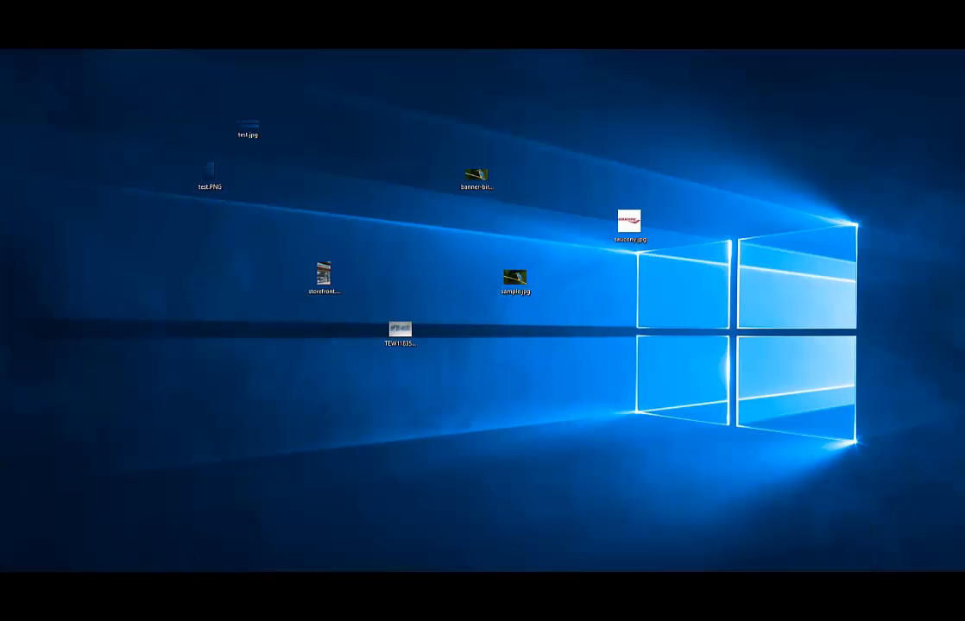
Open TEW11835.JPG in Photoshop and select a region around the letters PEA
{"action": "key", "text": "alt+Tab"}
{"action": "left_click_drag", "start_coordinate": [331, 61], "coordinate": [431, 109]}
{"action": "left_click_drag", "start_coordinate": [420, 340], "coordinate": [546, 413]}
{"action": "left_click_drag", "start_coordinate": [480, 393], "coordinate": [473, 138]}
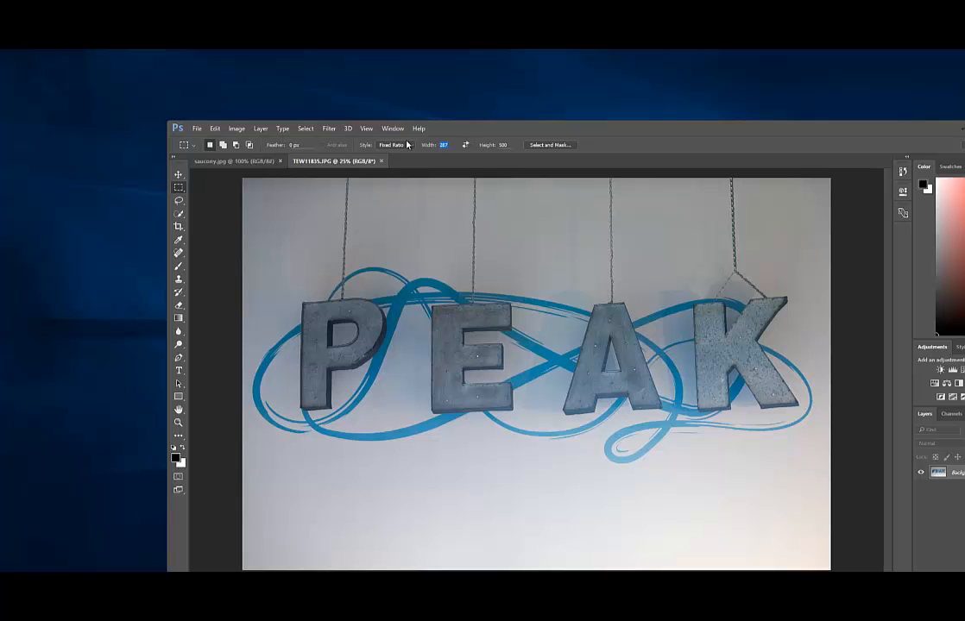
{"action": "type", "text": "150"}
{"action": "left_click_drag", "start_coordinate": [517, 131], "coordinate": [422, 74]}
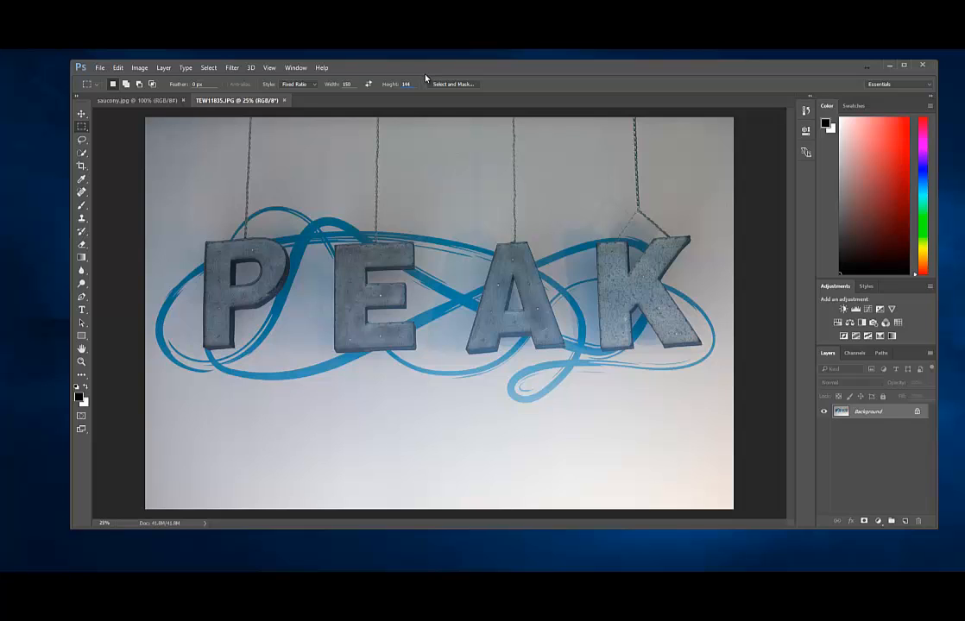
{"action": "left_click_drag", "start_coordinate": [520, 349], "coordinate": [817, 533]}
{"action": "left_click_drag", "start_coordinate": [431, 321], "coordinate": [434, 300]}
Crop the photo to the selection and resize it to 150 px wide, viewed at 100%
{"action": "left_click", "coordinate": [100, 68]}
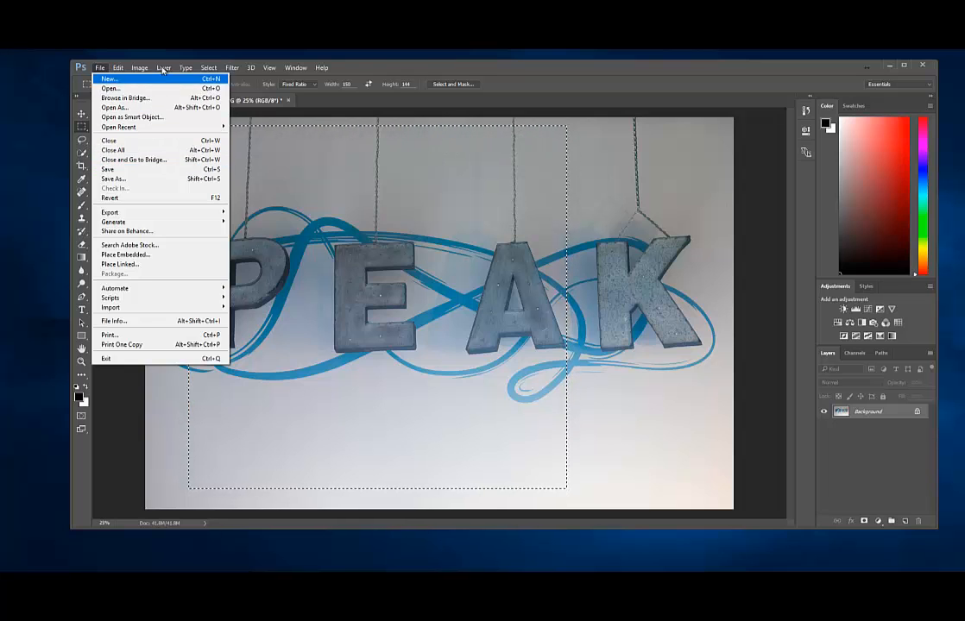
{"action": "mouse_move", "coordinate": [139, 68]}
{"action": "left_click", "coordinate": [157, 168]}
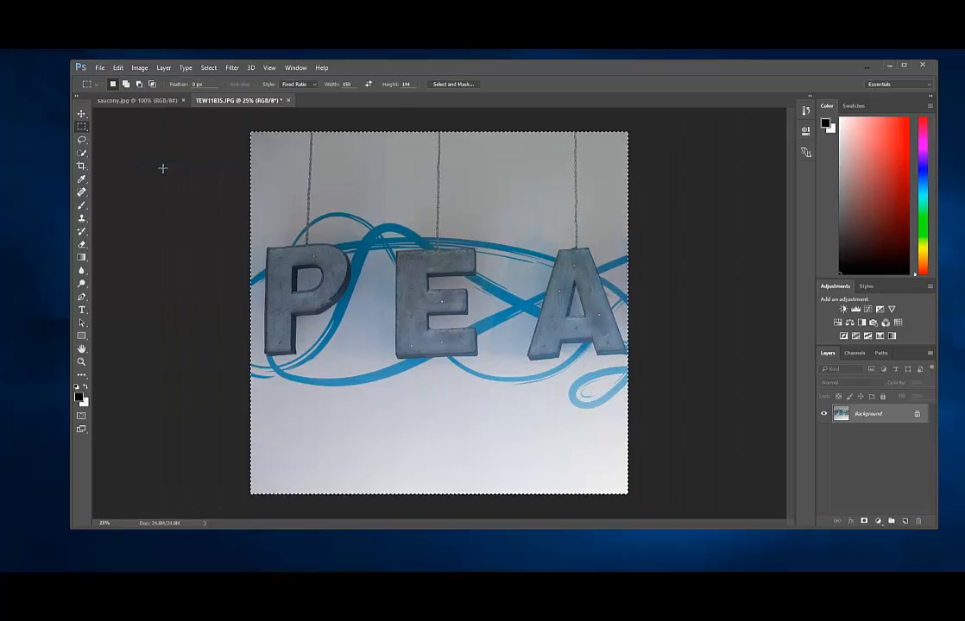
{"action": "left_click", "coordinate": [139, 67]}
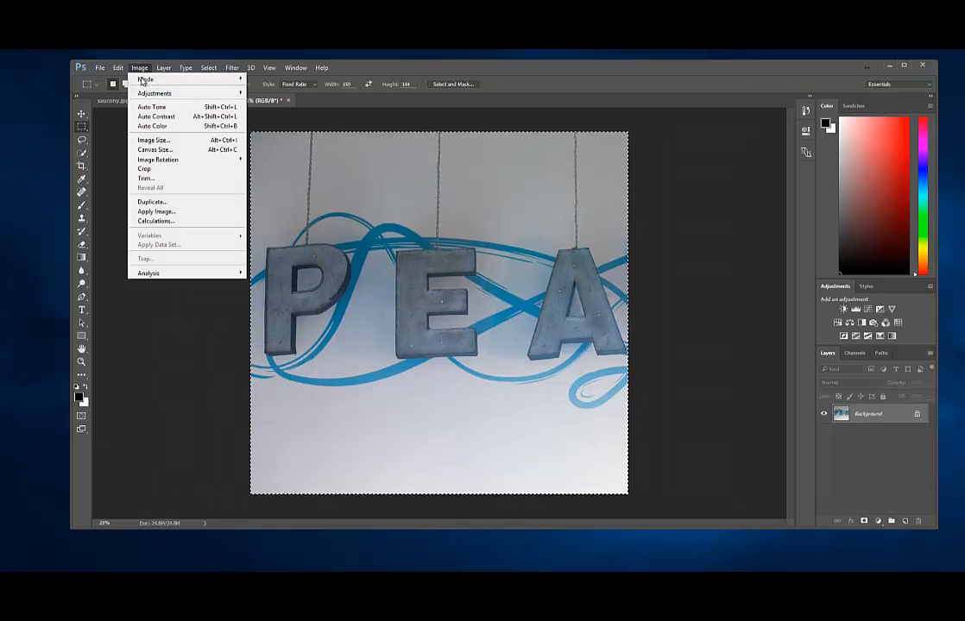
{"action": "left_click", "coordinate": [150, 140]}
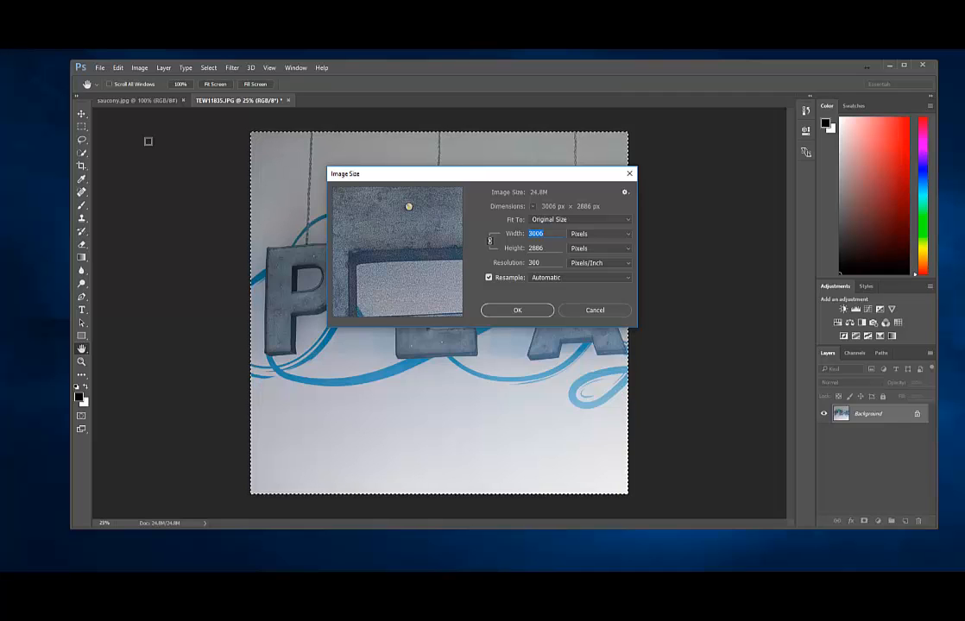
{"action": "type", "text": "150"}
{"action": "key", "text": "Return"}
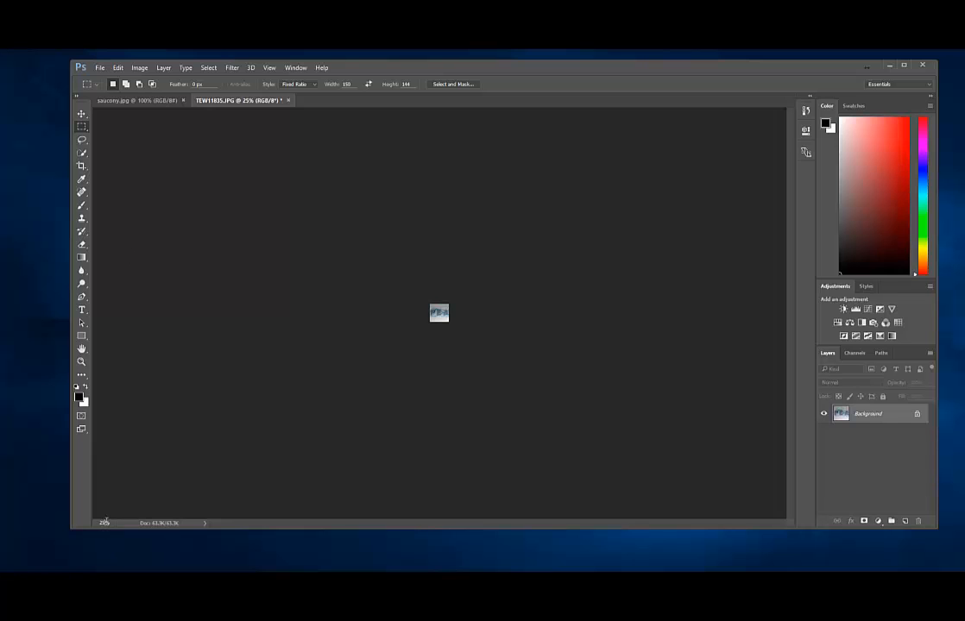
{"action": "type", "text": "100"}
{"action": "key", "text": "Return"}
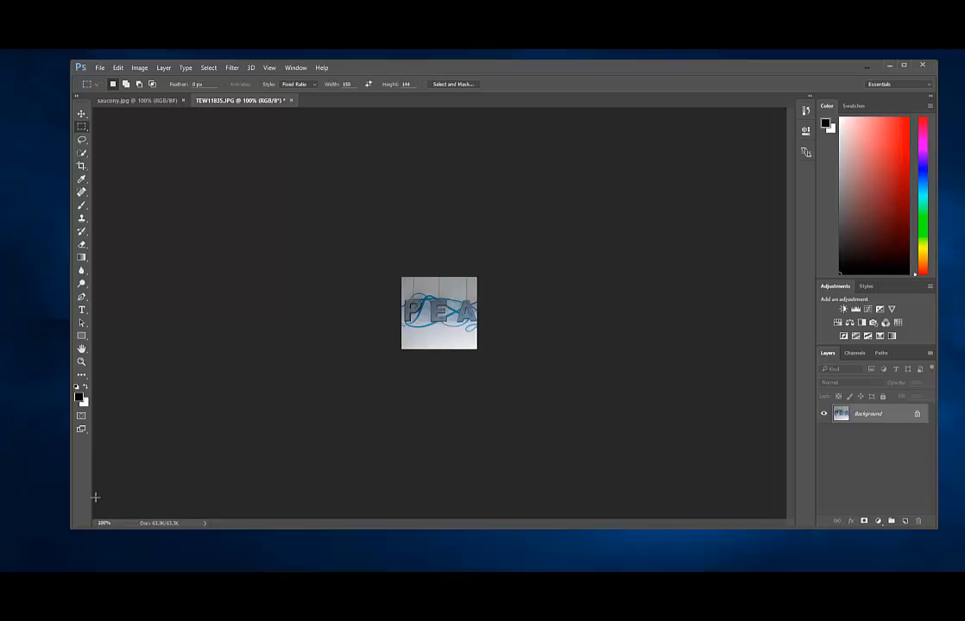
Save the image as pea.jpg with the default JPEG options
{"action": "left_click", "coordinate": [100, 67]}
{"action": "left_click", "coordinate": [121, 181]}
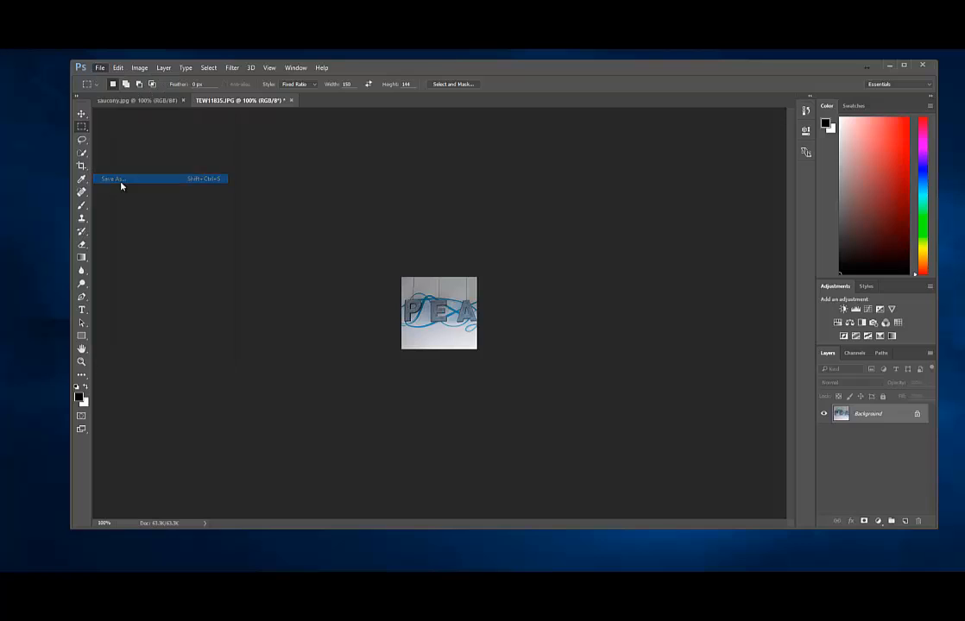
{"action": "key", "text": "Return"}
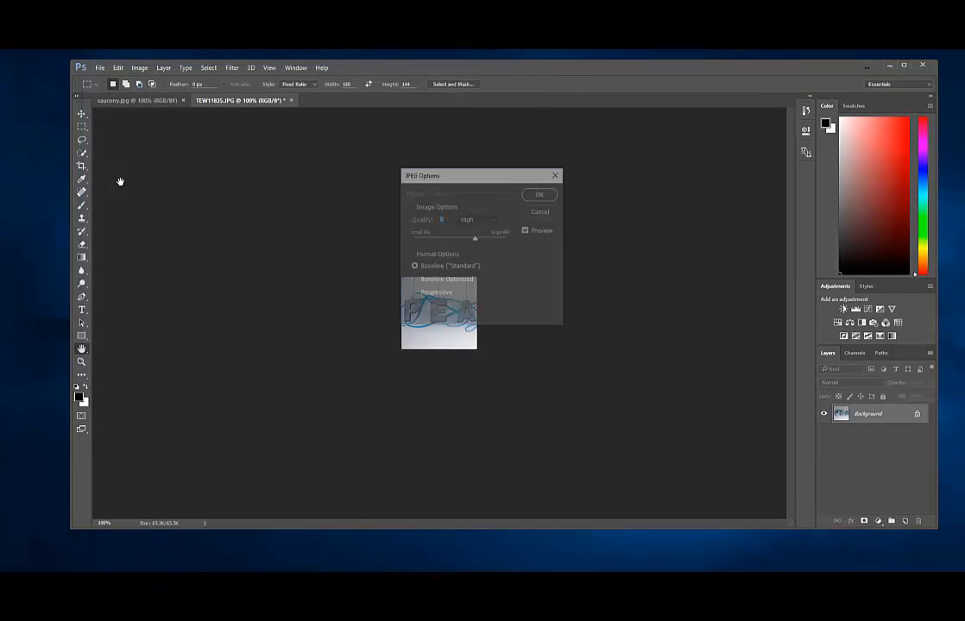
{"action": "left_click", "coordinate": [536, 194]}
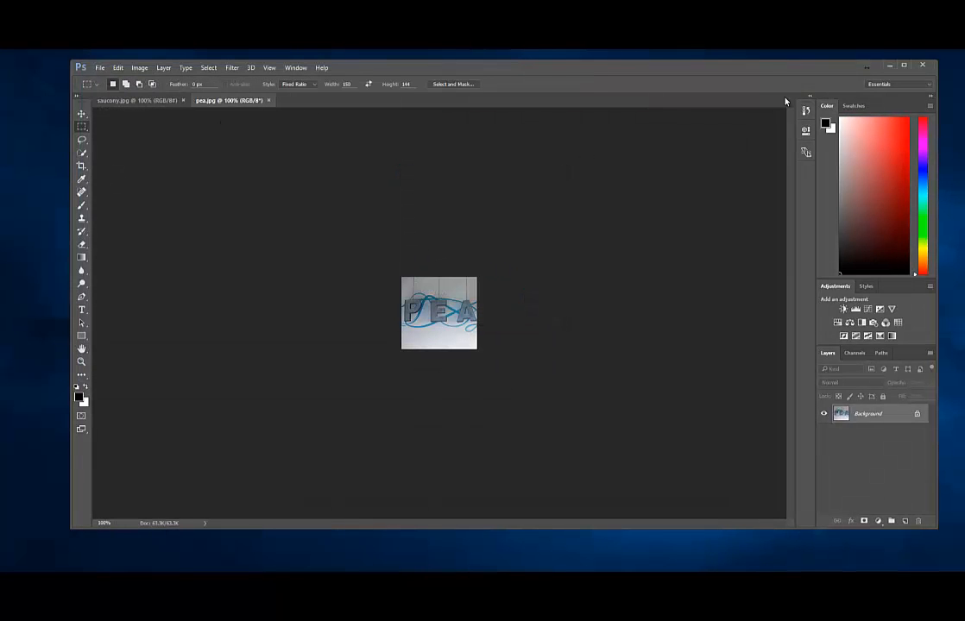
{"action": "left_click", "coordinate": [894, 66]}
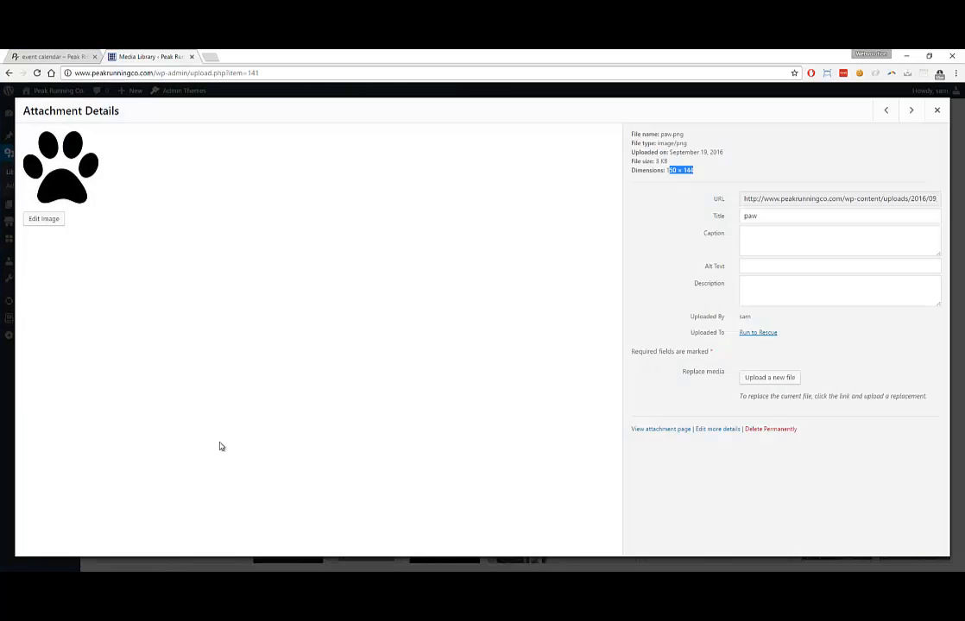
Open 'This is a new event.' for editing and remove its current featured image
{"action": "left_click", "coordinate": [934, 109]}
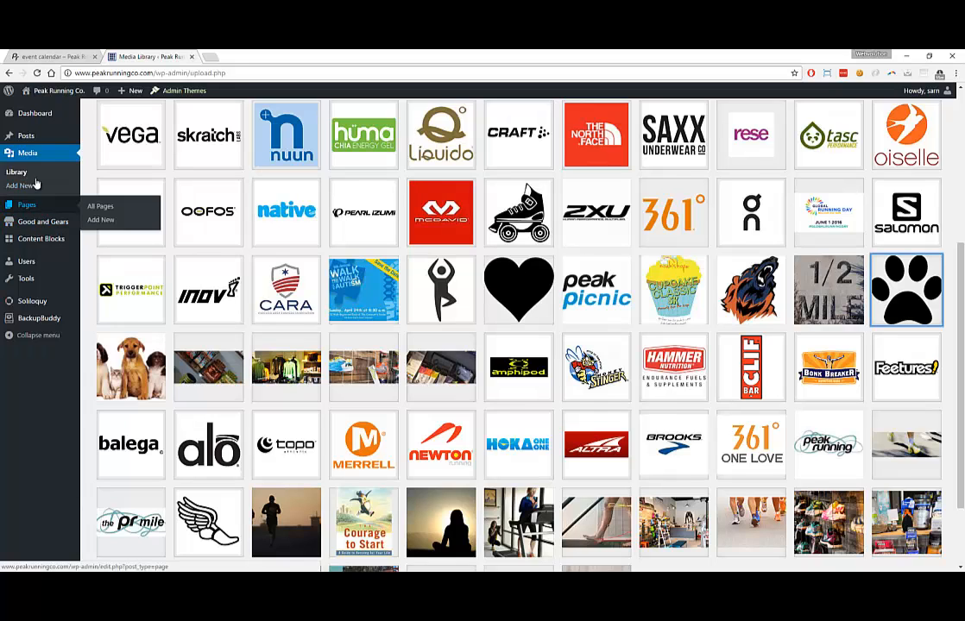
{"action": "left_click", "coordinate": [30, 138]}
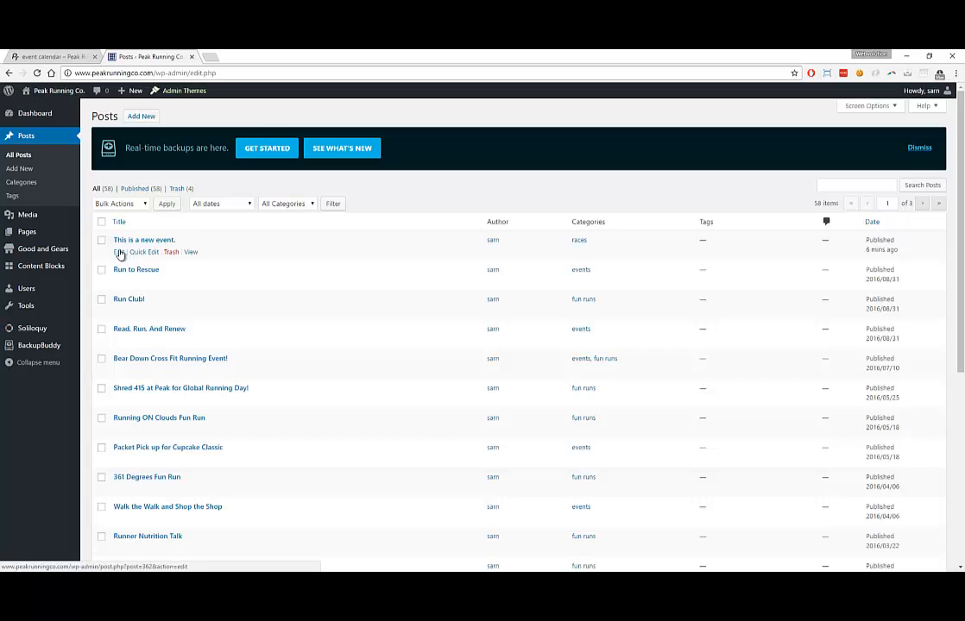
{"action": "left_click", "coordinate": [119, 252]}
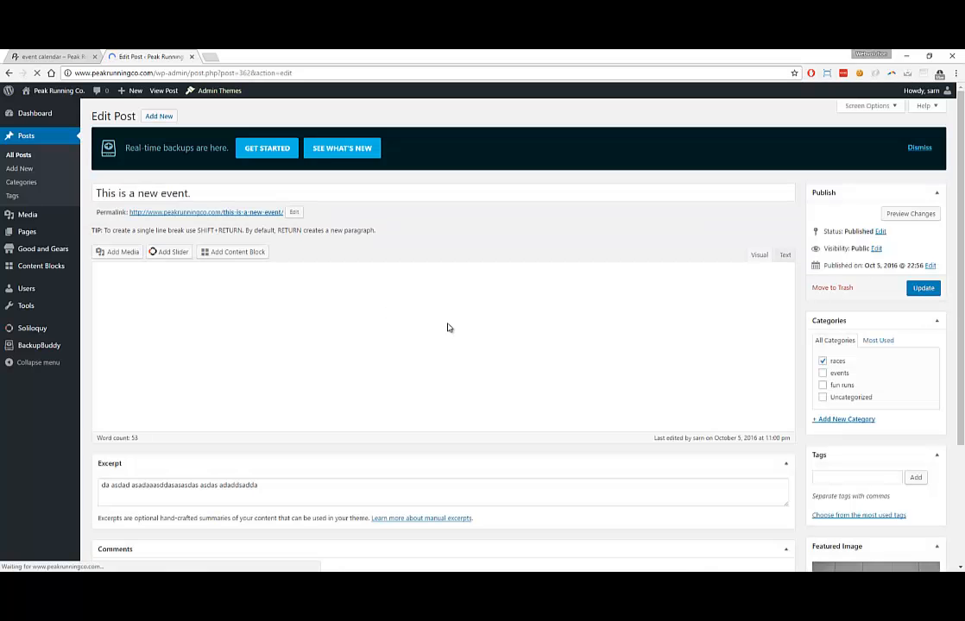
{"action": "scroll", "coordinate": [834, 399], "scroll_direction": "down", "scroll_amount": 4}
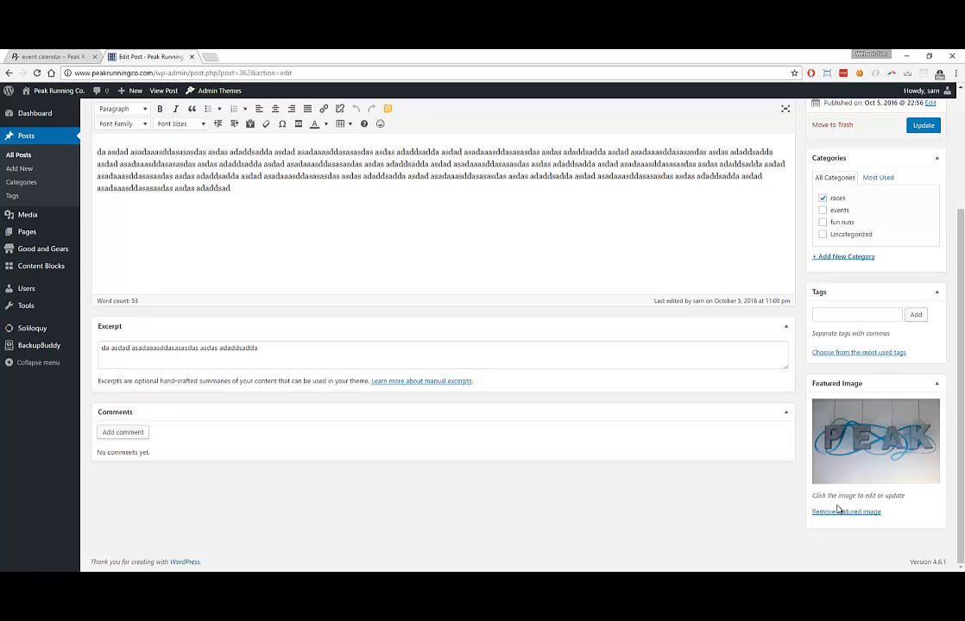
{"action": "left_click", "coordinate": [841, 512]}
Upload pea.jpg, set it as the featured image, and update the post
{"action": "left_click", "coordinate": [838, 470]}
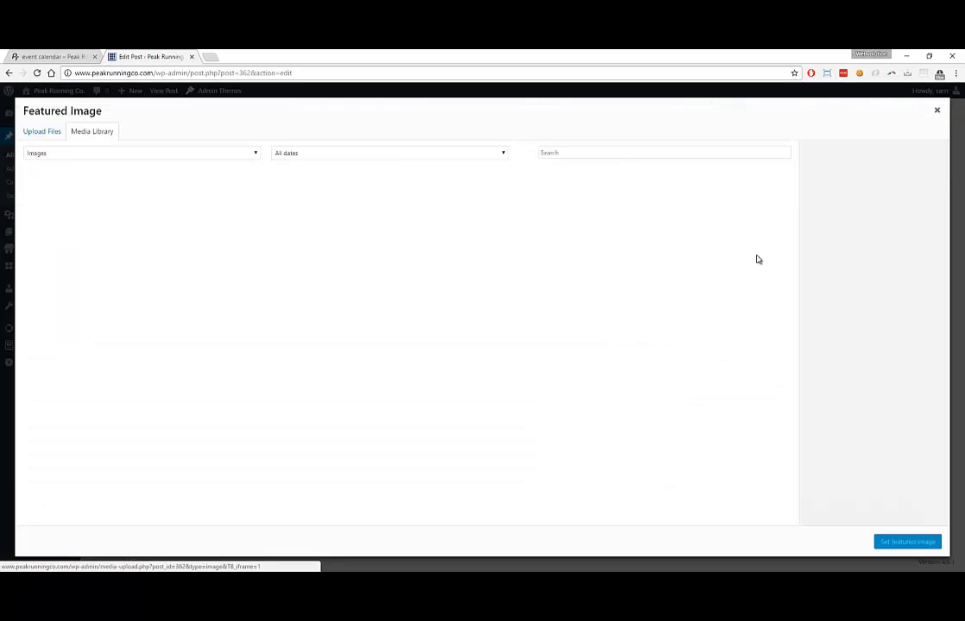
{"action": "left_click_drag", "start_coordinate": [511, 57], "coordinate": [709, 79]}
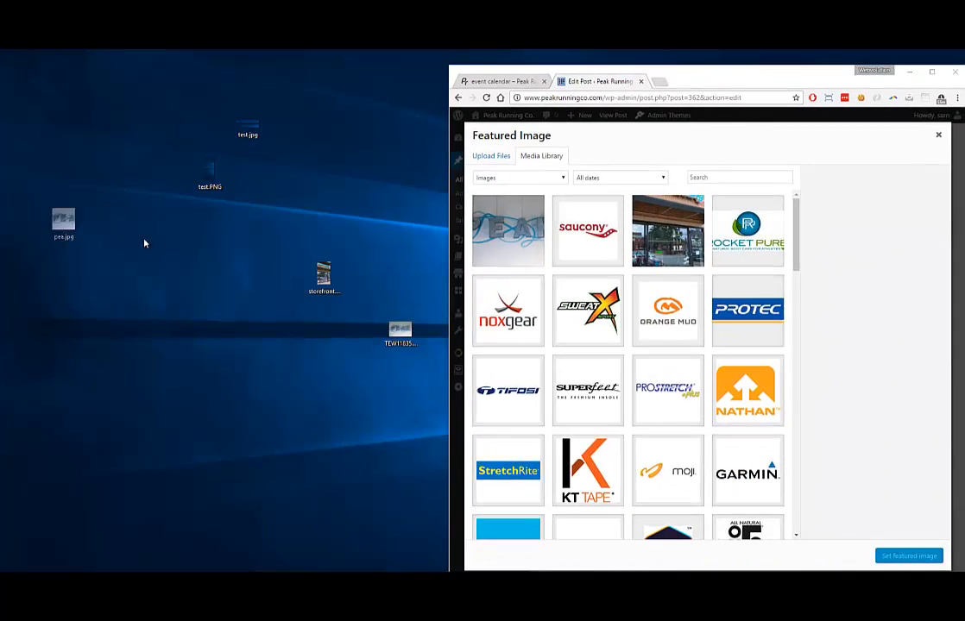
{"action": "left_click_drag", "start_coordinate": [62, 222], "coordinate": [605, 285]}
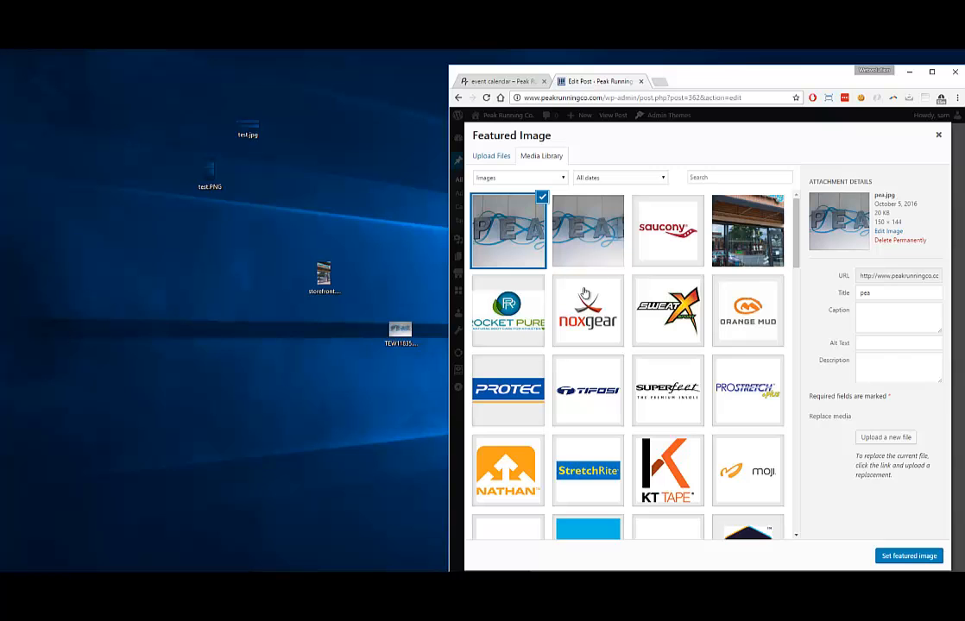
{"action": "left_click", "coordinate": [909, 559]}
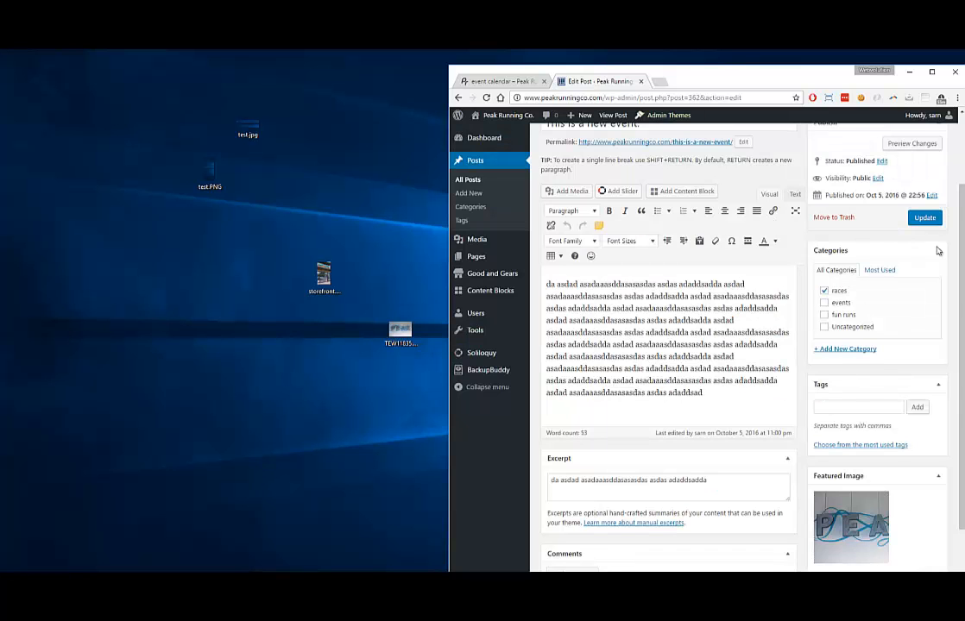
{"action": "left_click", "coordinate": [928, 217]}
{"action": "double_click", "coordinate": [937, 86]}
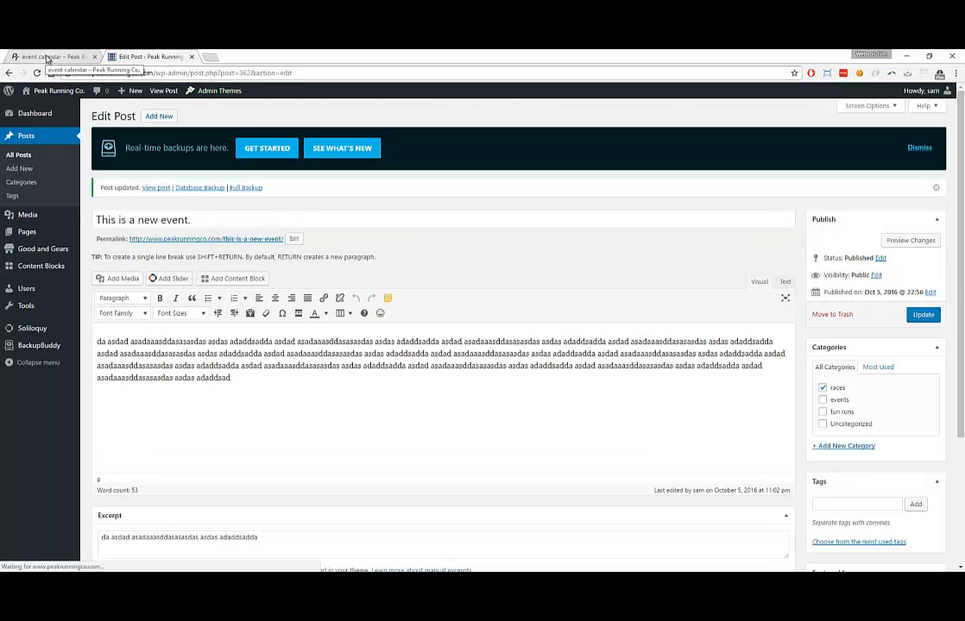
Reload the event calendar and check the PEA thumbnail beside 'This is a new event.'
{"action": "left_click", "coordinate": [47, 57]}
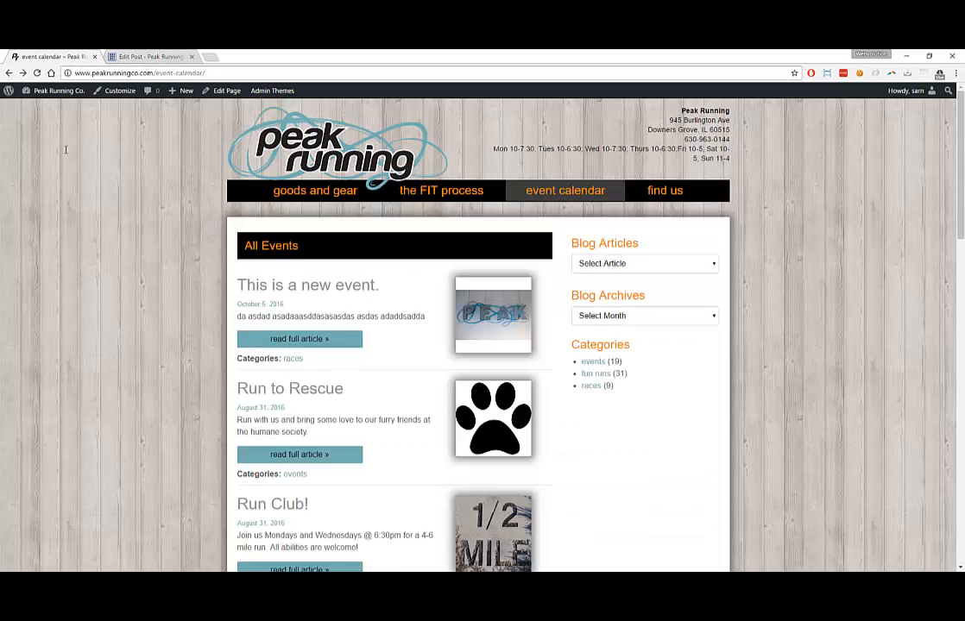
{"action": "left_click", "coordinate": [37, 74]}
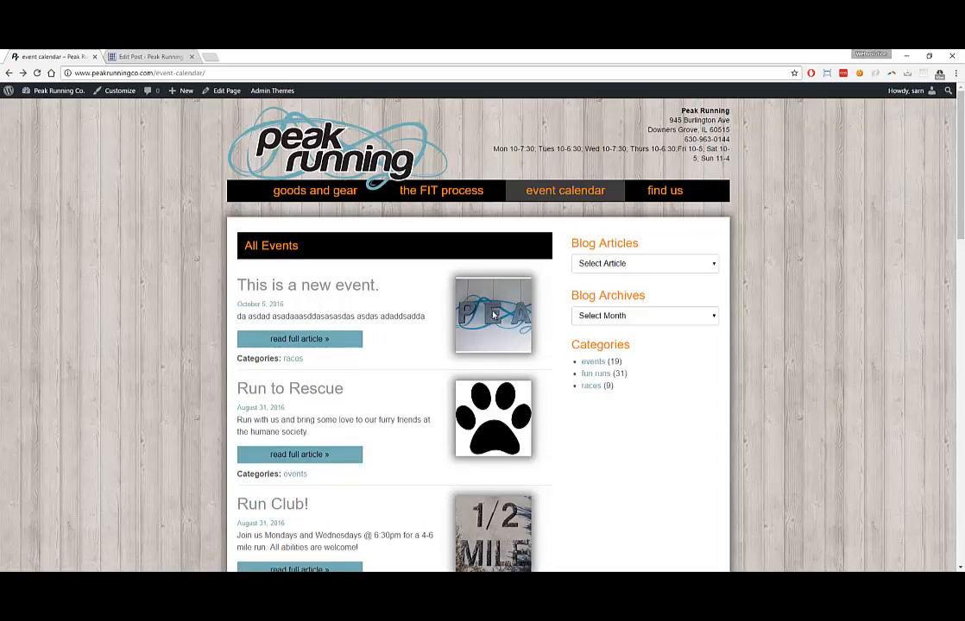
{"action": "scroll", "coordinate": [479, 316], "scroll_direction": "down", "scroll_amount": 5}
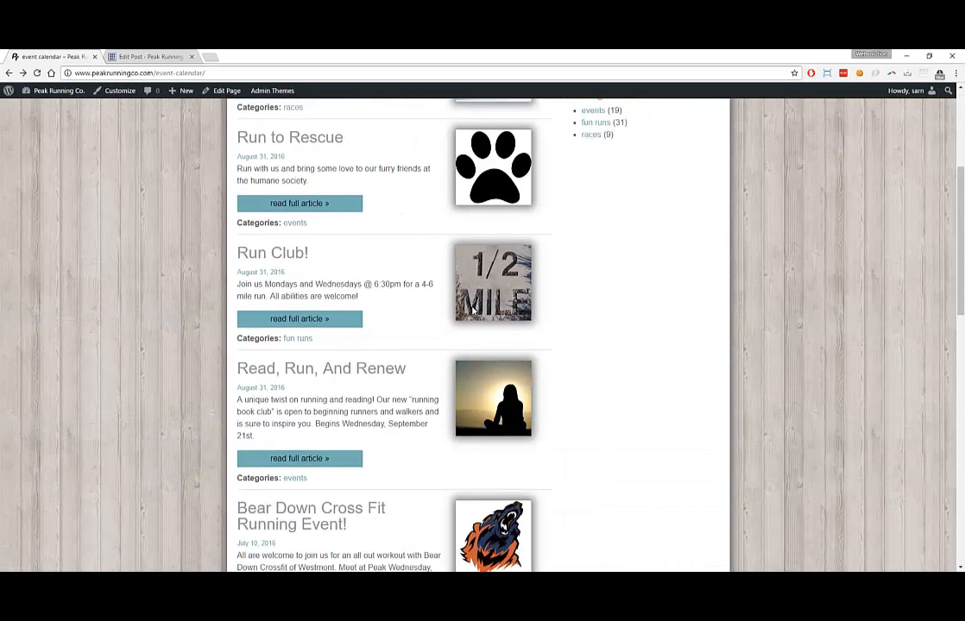
{"action": "scroll", "coordinate": [471, 309], "scroll_direction": "down", "scroll_amount": 2}
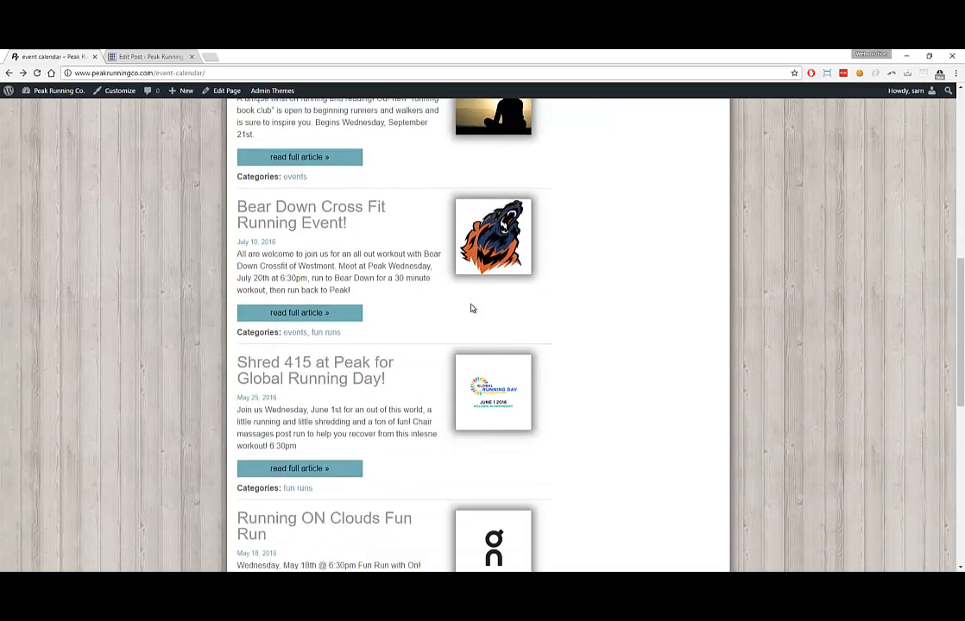
{"action": "scroll", "coordinate": [472, 308], "scroll_direction": "up", "scroll_amount": 6}
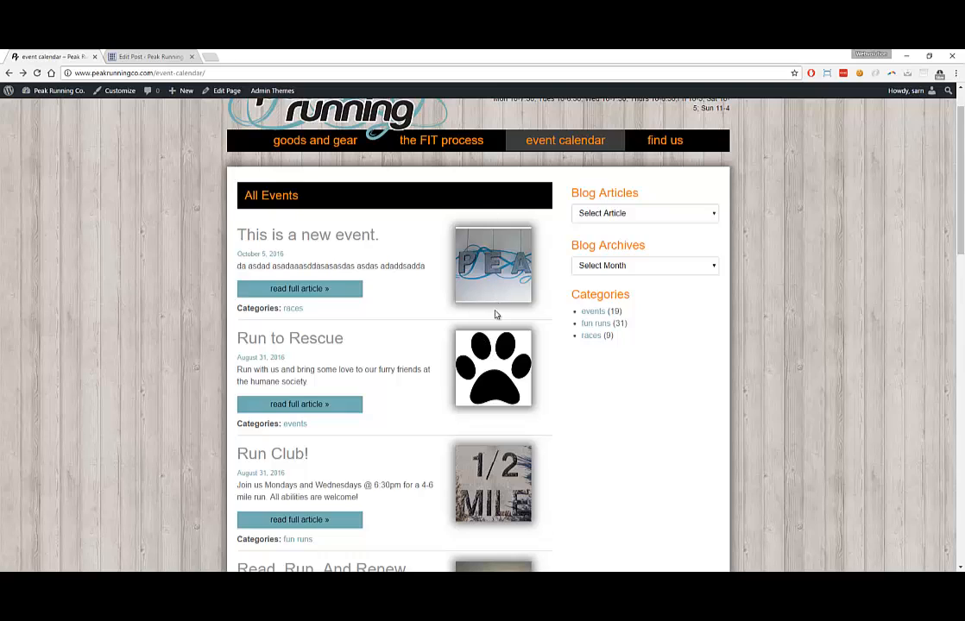
{"action": "scroll", "coordinate": [485, 372], "scroll_direction": "down", "scroll_amount": 1}
{"action": "scroll", "coordinate": [485, 371], "scroll_direction": "down", "scroll_amount": 2}
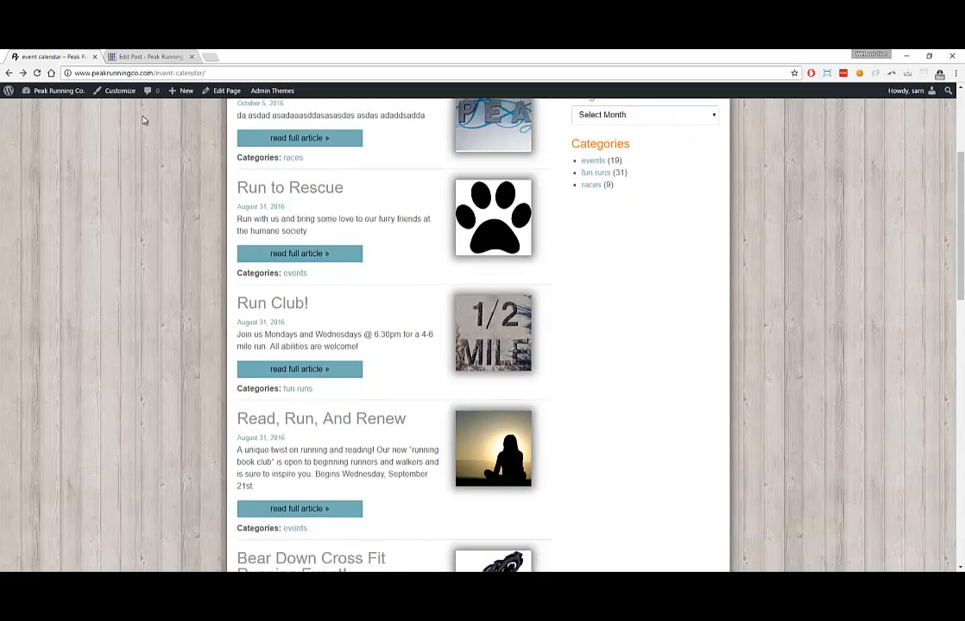
Open the Media Library and view the 1/2 MILE image's details
{"action": "left_click", "coordinate": [131, 59]}
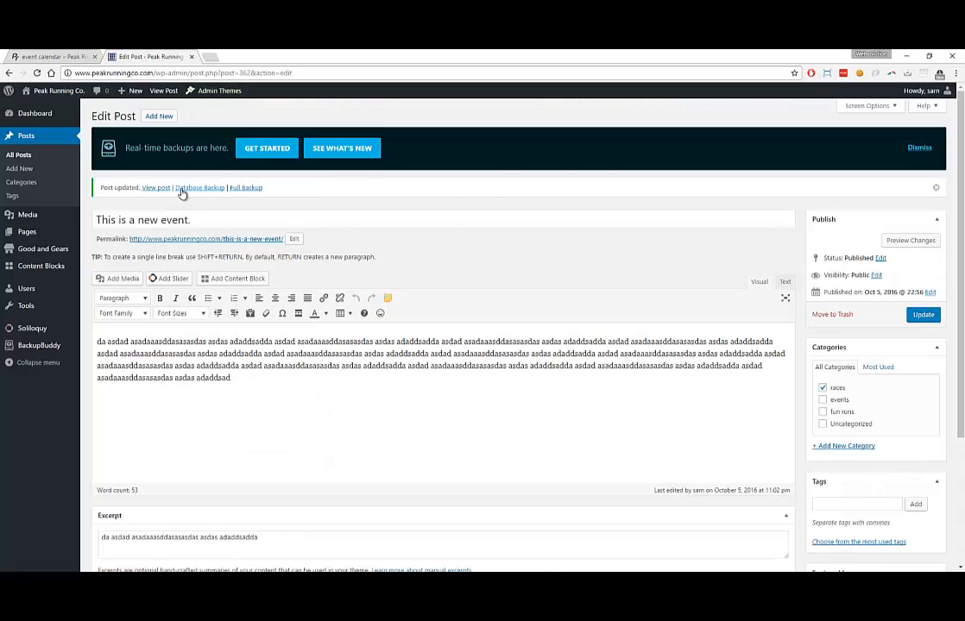
{"action": "left_click", "coordinate": [27, 216]}
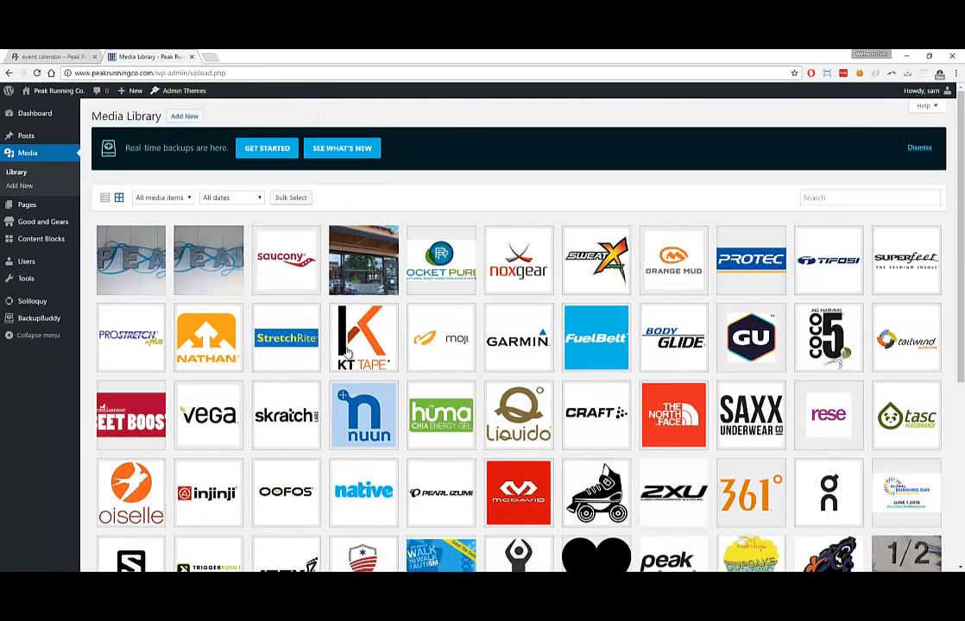
{"action": "scroll", "coordinate": [358, 365], "scroll_direction": "down", "scroll_amount": 5}
{"action": "scroll", "coordinate": [359, 343], "scroll_direction": "down", "scroll_amount": 2}
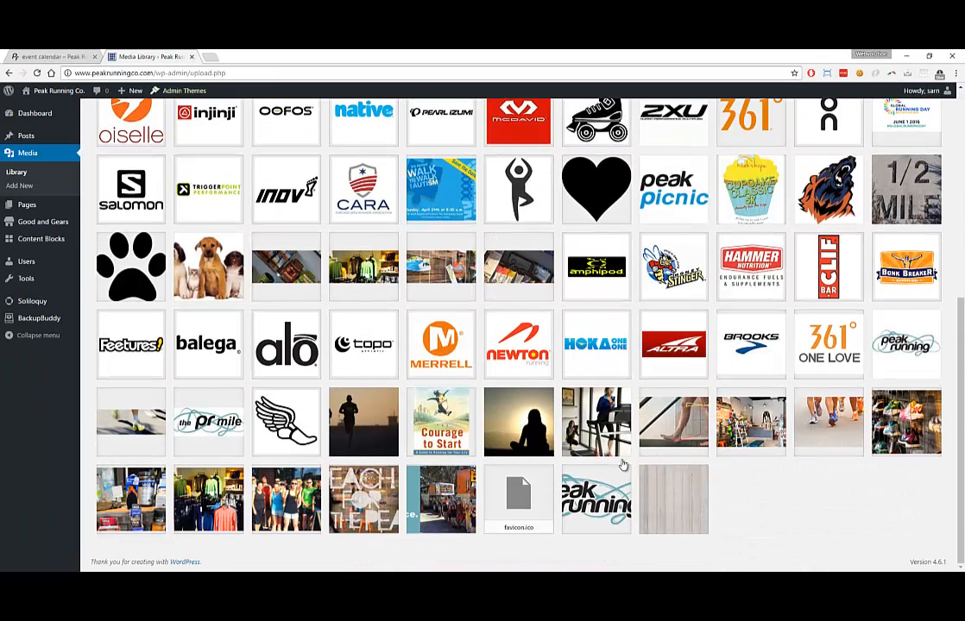
{"action": "left_click", "coordinate": [889, 190]}
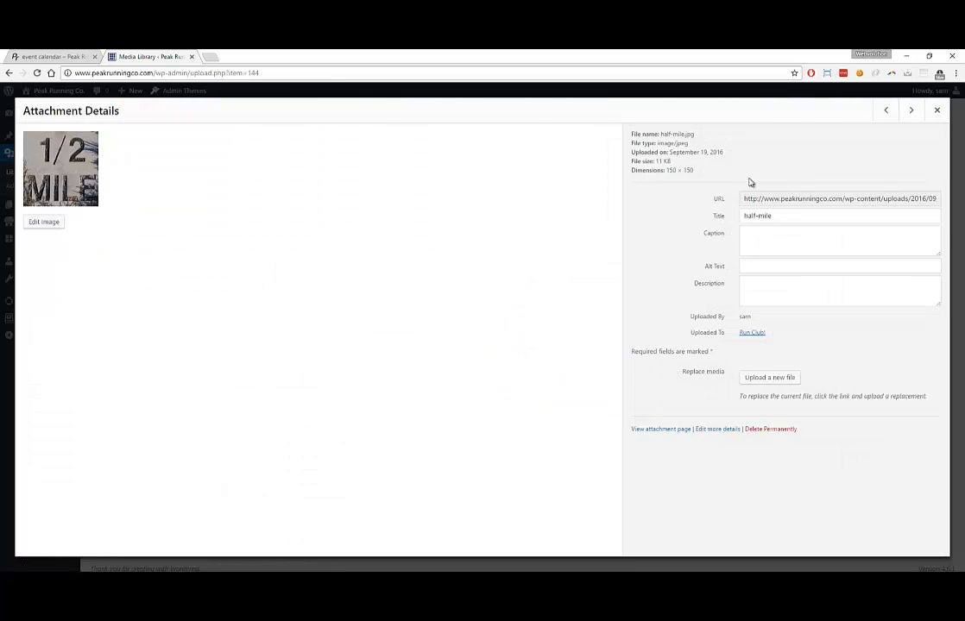
{"action": "left_click", "coordinate": [937, 110]}
{"action": "scroll", "coordinate": [483, 346], "scroll_direction": "up", "scroll_amount": 10}
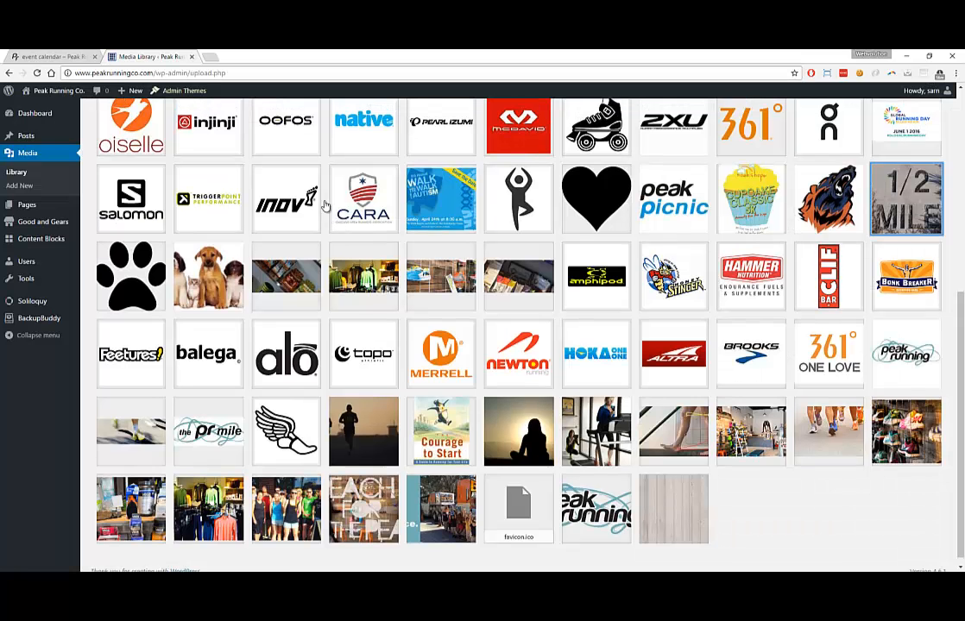
Permanently delete pea.jpg and the TEW11835 PEAK photo, then go to the Posts list
{"action": "left_click", "coordinate": [203, 259]}
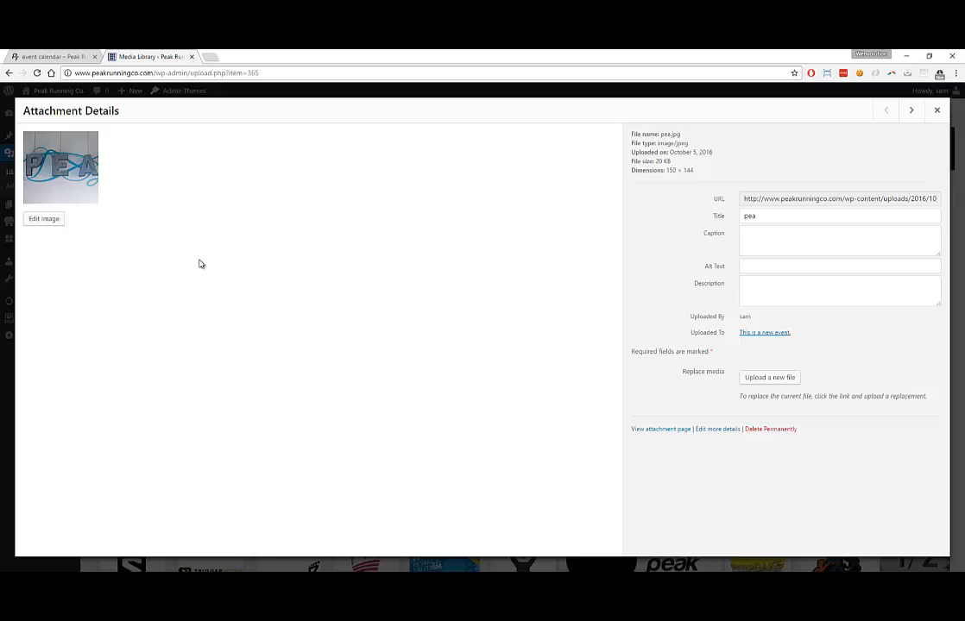
{"action": "left_click", "coordinate": [764, 429]}
{"action": "left_click", "coordinate": [526, 139]}
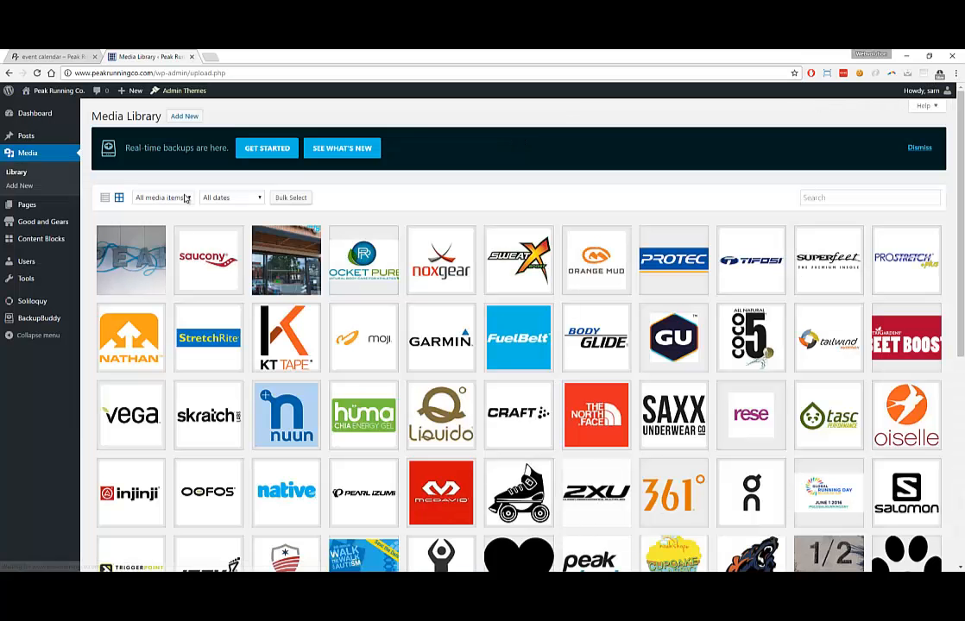
{"action": "left_click", "coordinate": [137, 259]}
{"action": "left_click", "coordinate": [767, 429]}
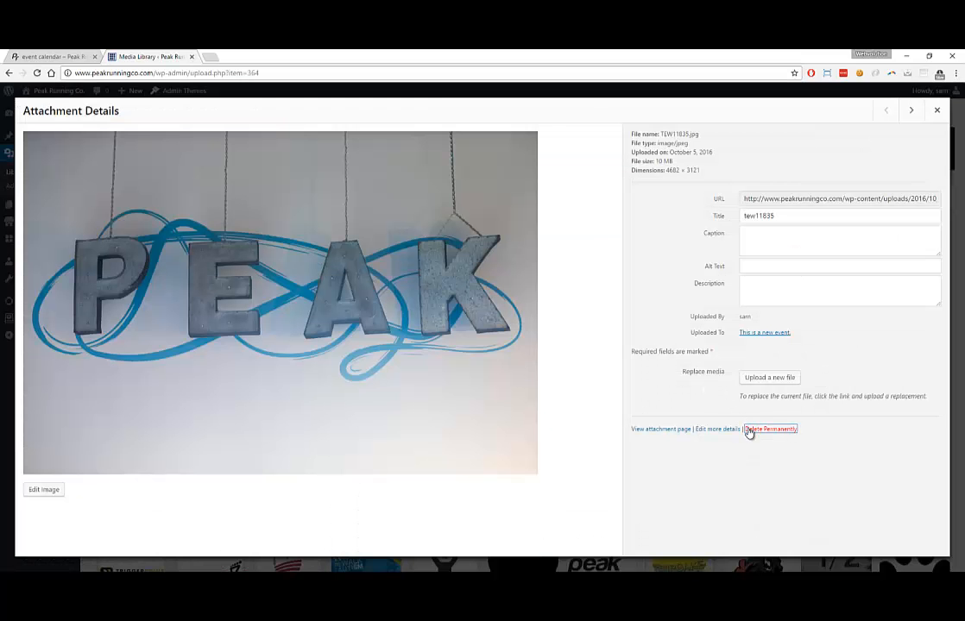
{"action": "left_click", "coordinate": [520, 153]}
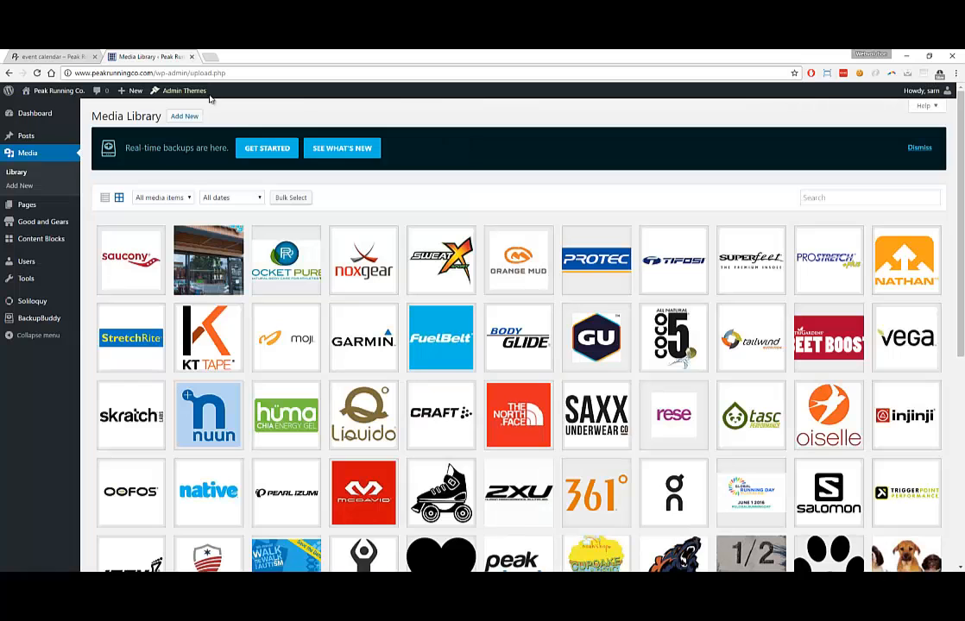
{"action": "left_click", "coordinate": [39, 136]}
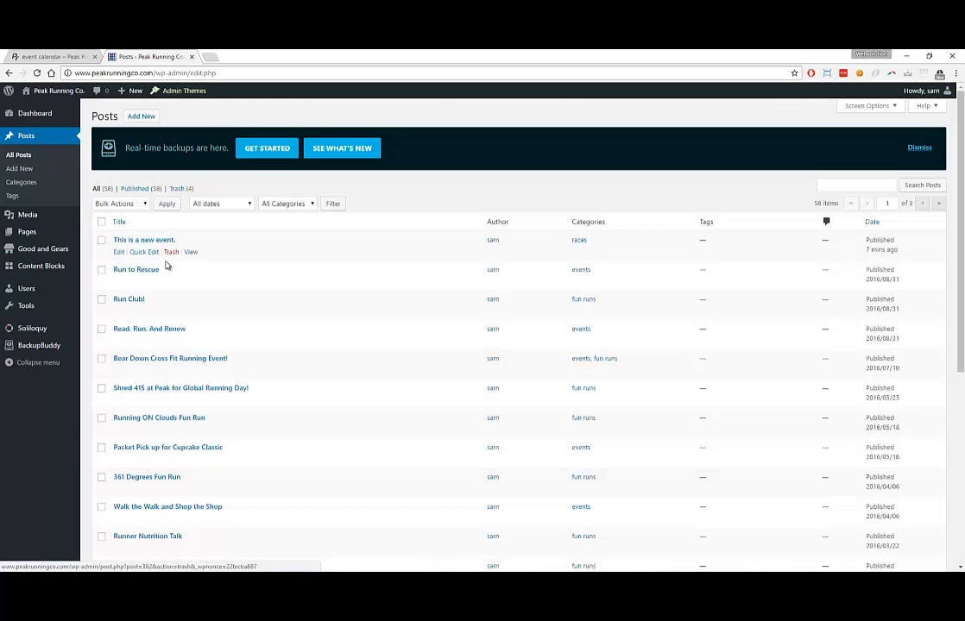
Open the event post and inspect its publish date settings
{"action": "left_click", "coordinate": [121, 254]}
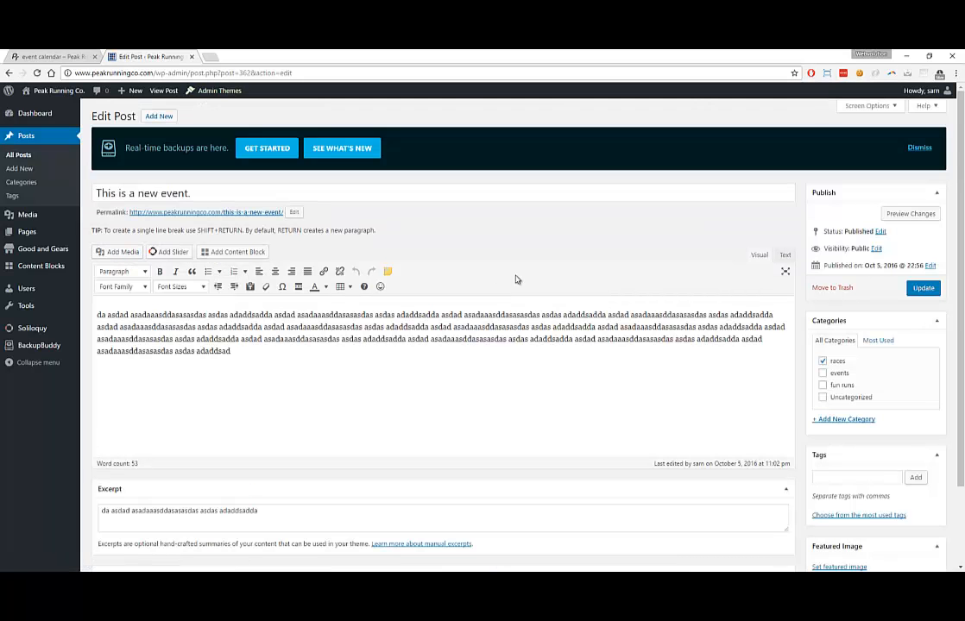
{"action": "left_click", "coordinate": [931, 266]}
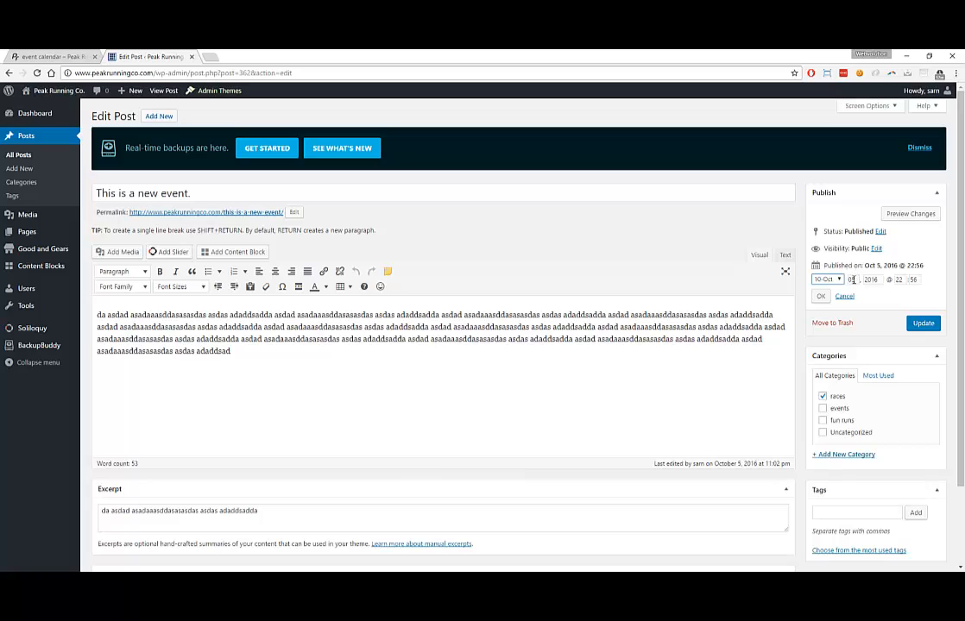
{"action": "double_click", "coordinate": [852, 280]}
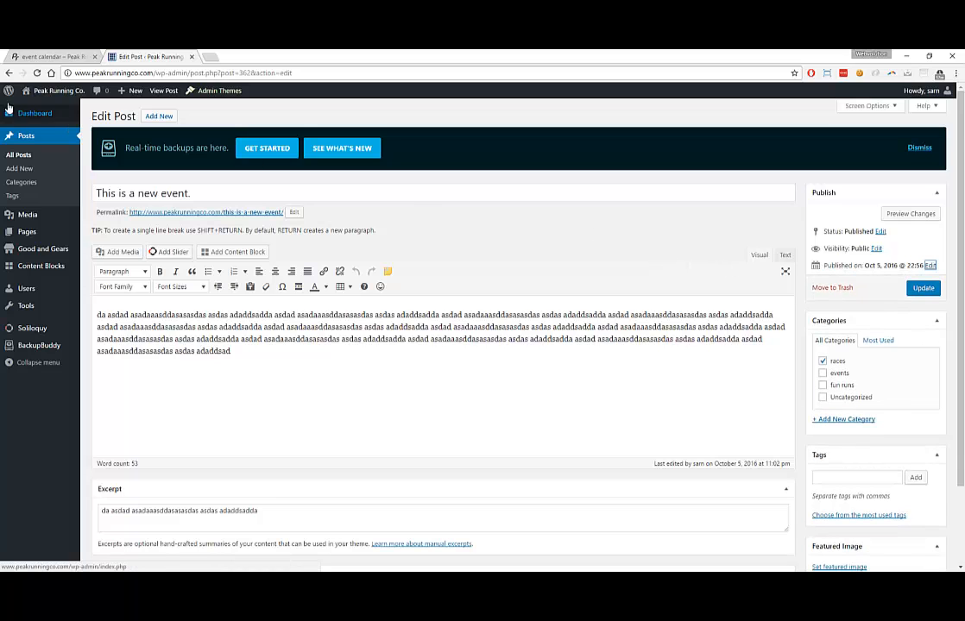
Trash 'This is a new event.' and reload the calendar to confirm it's gone
{"action": "left_click", "coordinate": [47, 151]}
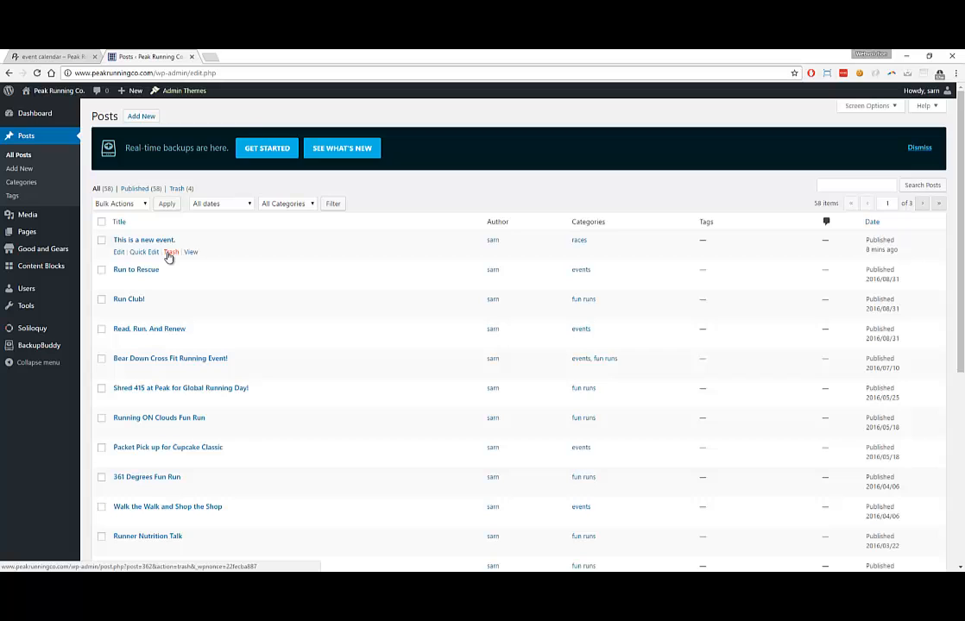
{"action": "left_click", "coordinate": [170, 252]}
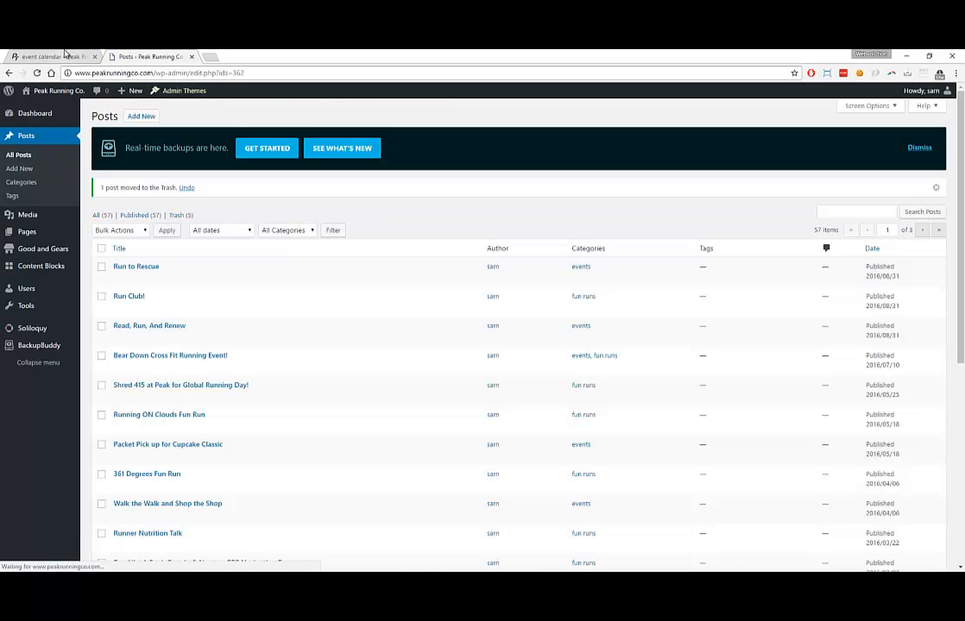
{"action": "left_click", "coordinate": [67, 56]}
{"action": "scroll", "coordinate": [136, 139], "scroll_direction": "up", "scroll_amount": 3}
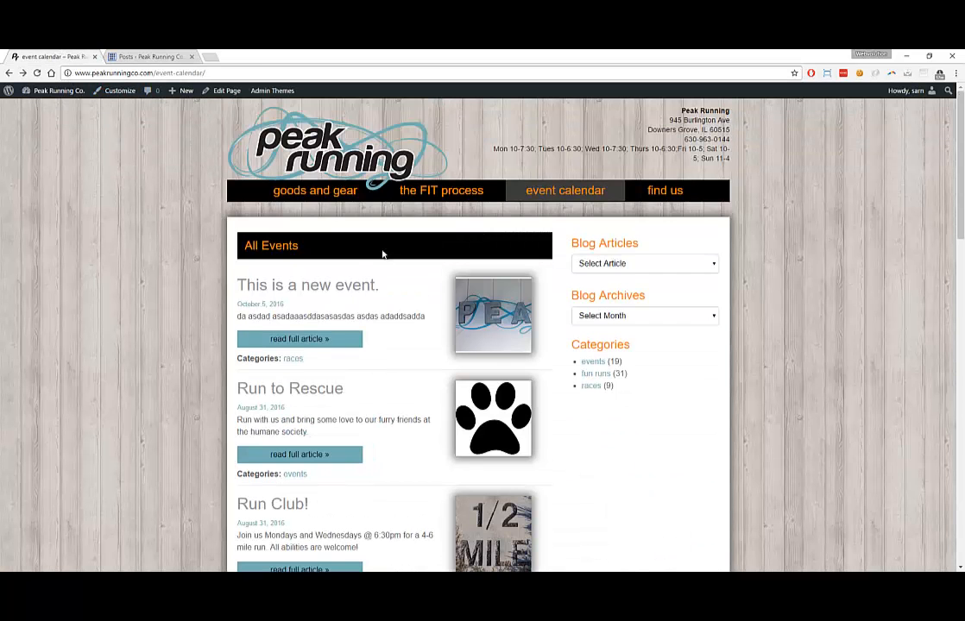
{"action": "left_click", "coordinate": [37, 72]}
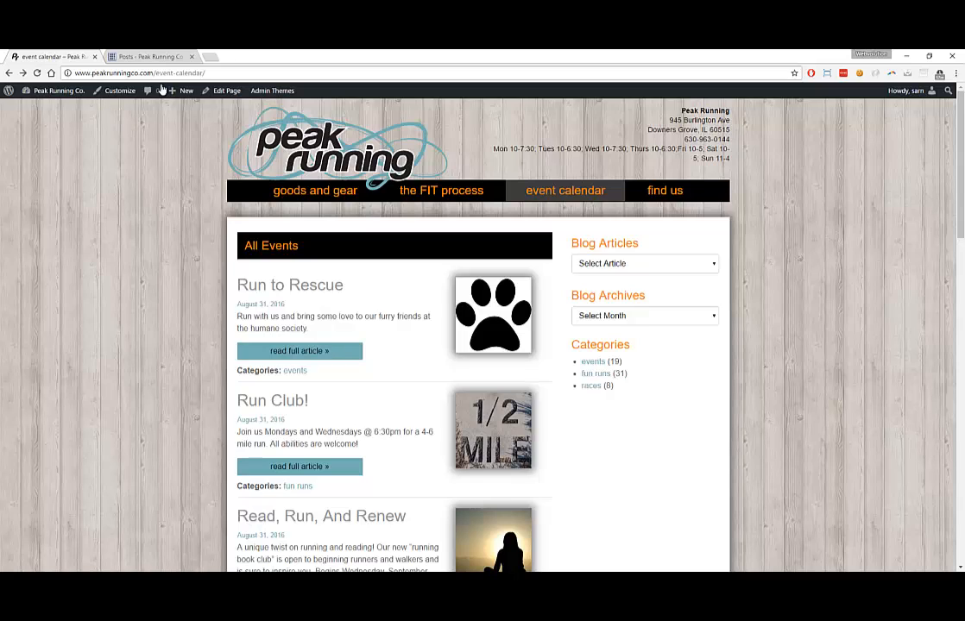
{"action": "left_click", "coordinate": [171, 57]}
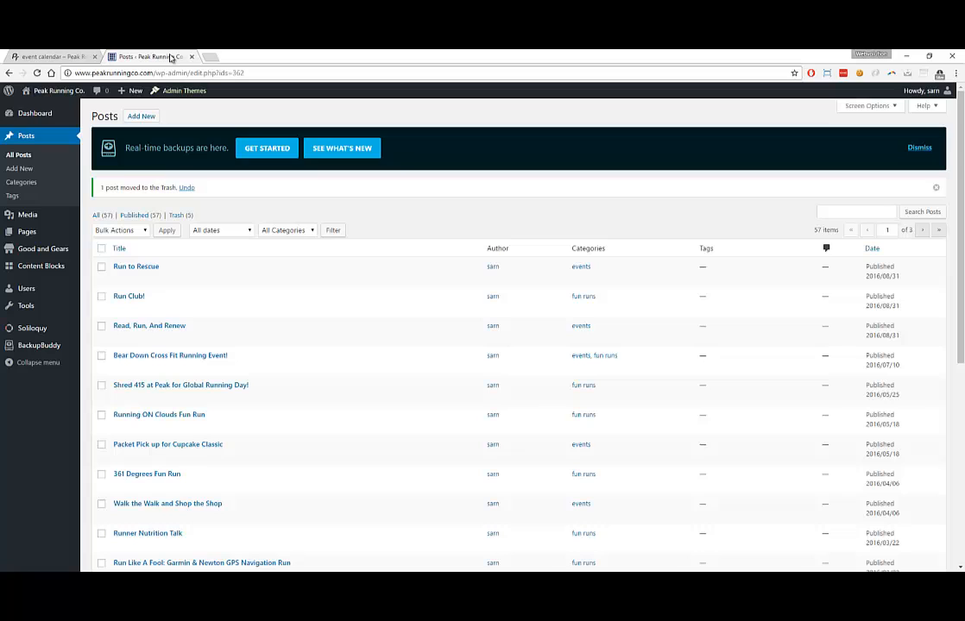
Run a Complete Backup in BackupBuddy and download the 39.09 MB backup zip
{"action": "left_click", "coordinate": [41, 346]}
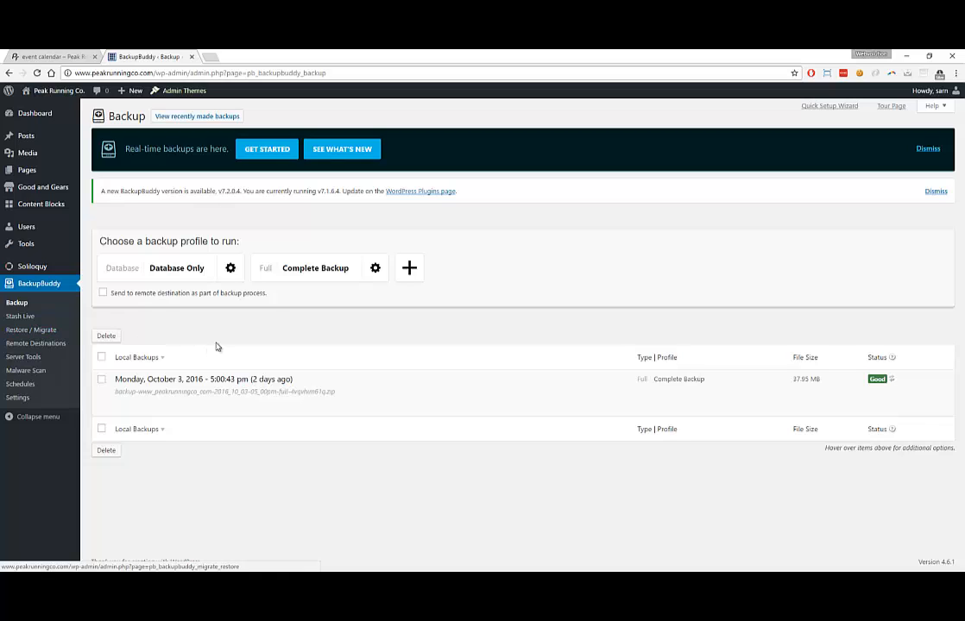
{"action": "left_click", "coordinate": [309, 272]}
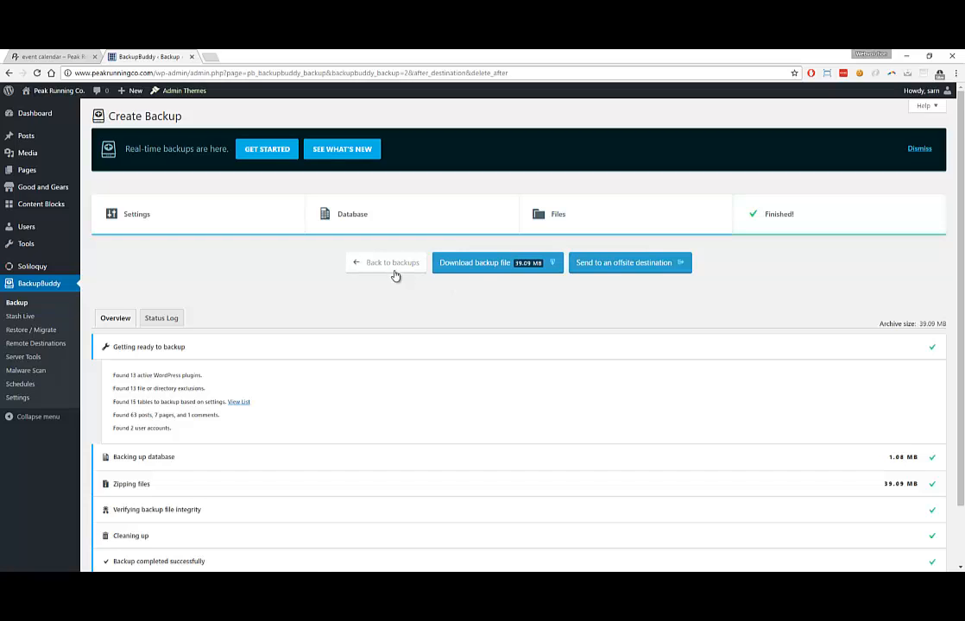
{"action": "left_click", "coordinate": [501, 266]}
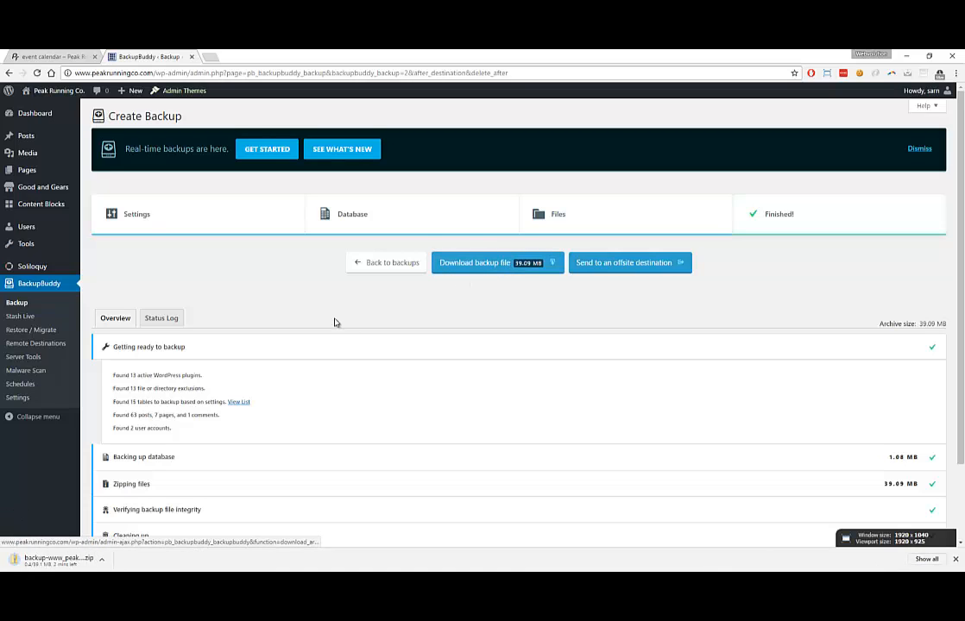